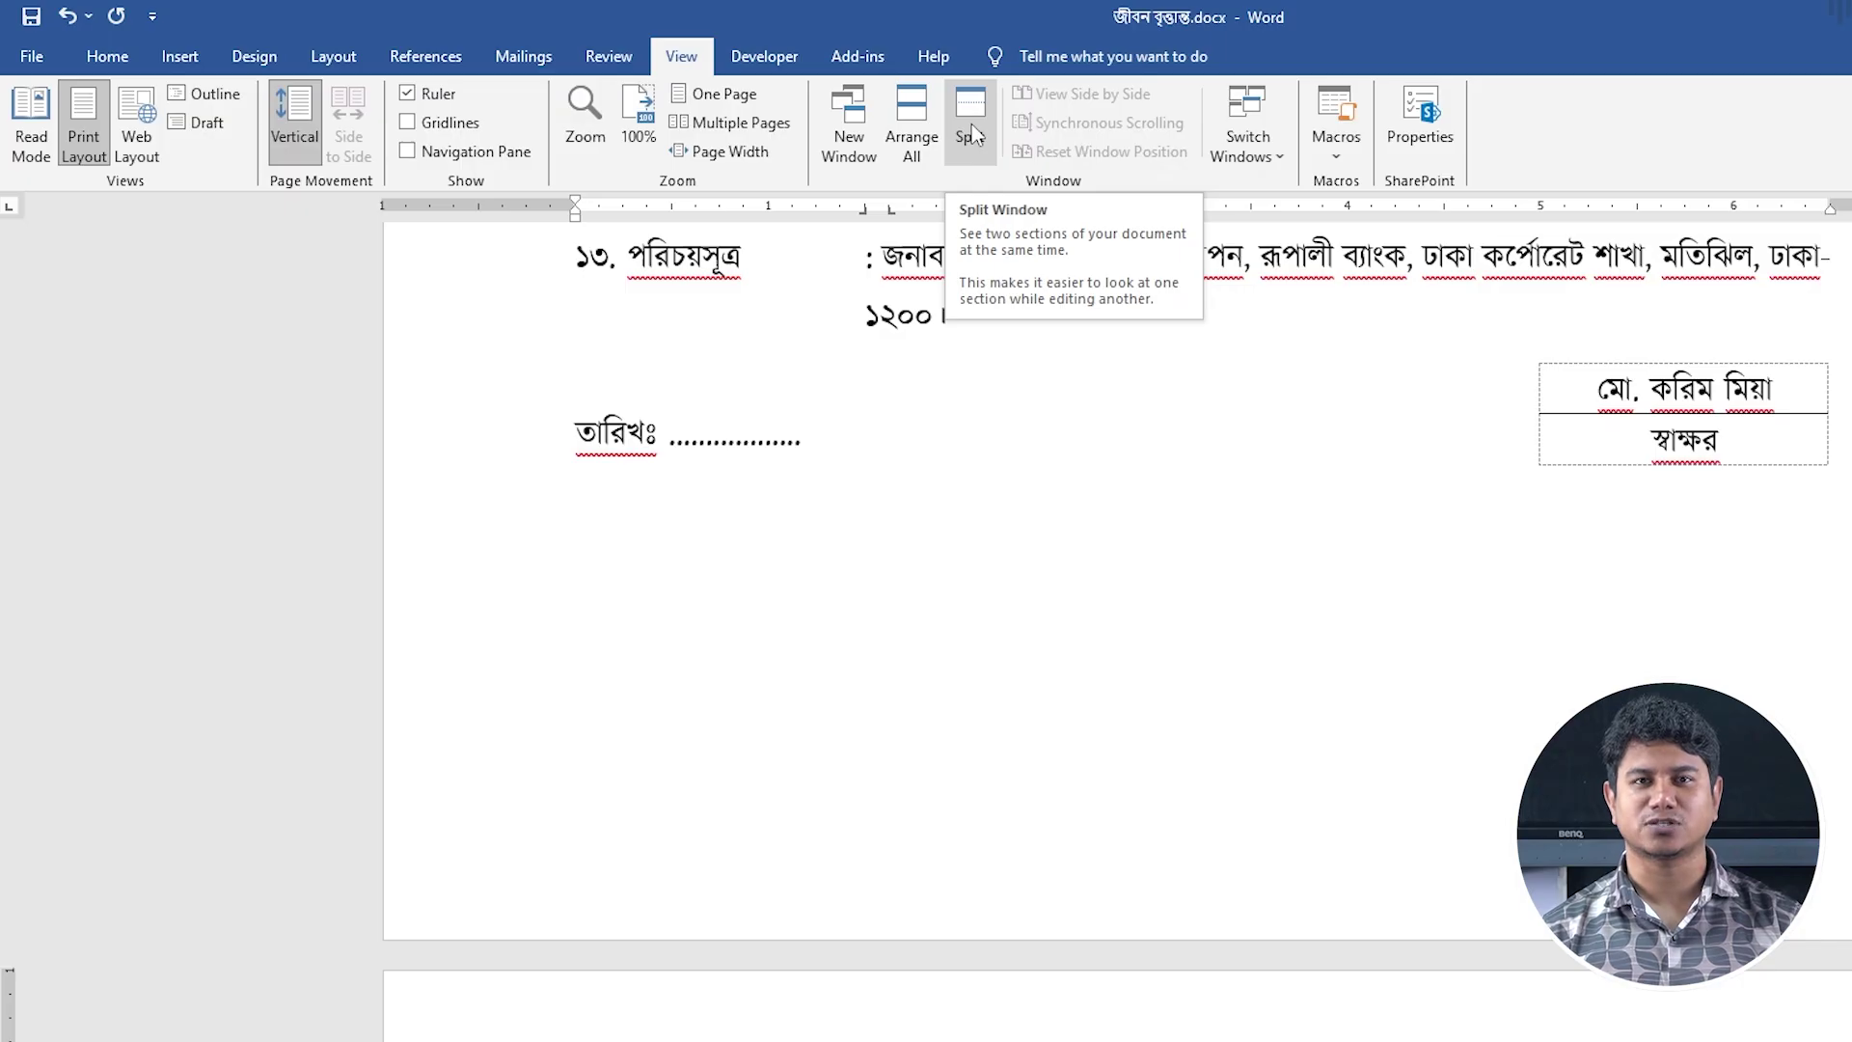
# Split the document window into two panes and bring the page 1 title back into the upper pane.
pyautogui.click(970, 125)
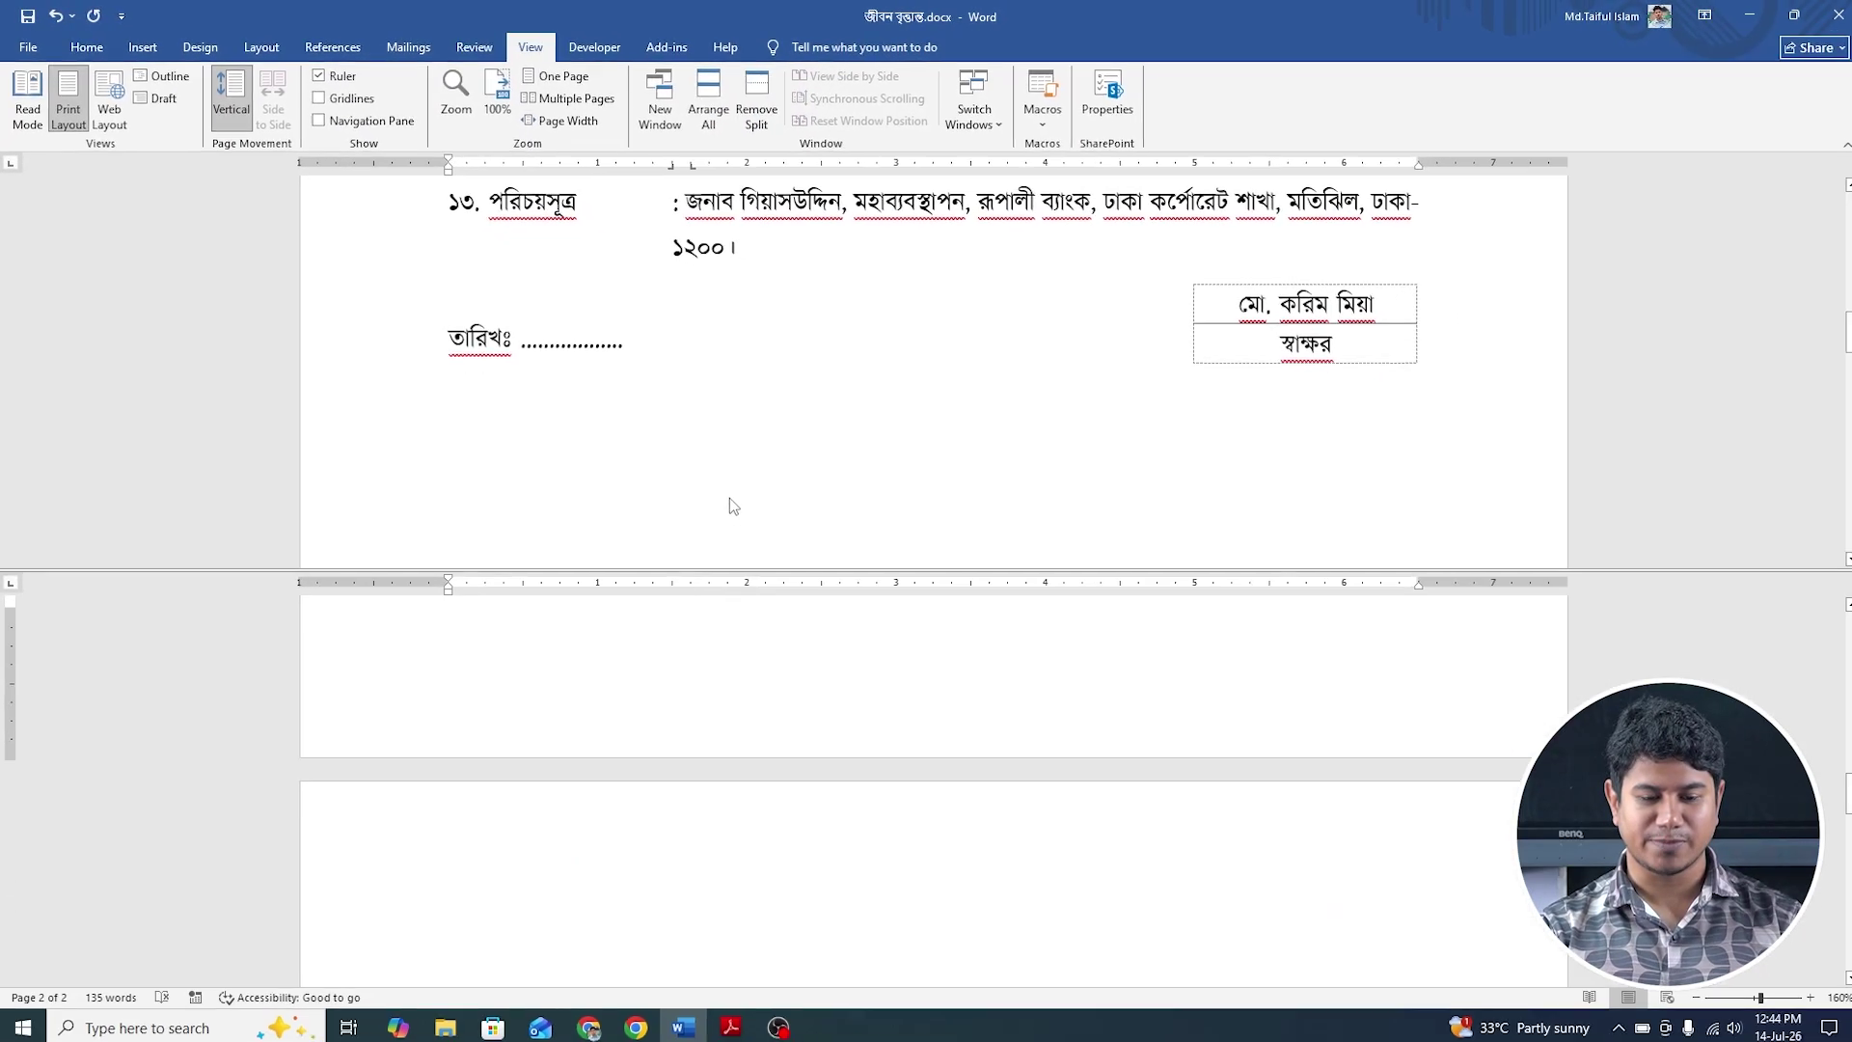
pyautogui.scroll(15, 732, 492)
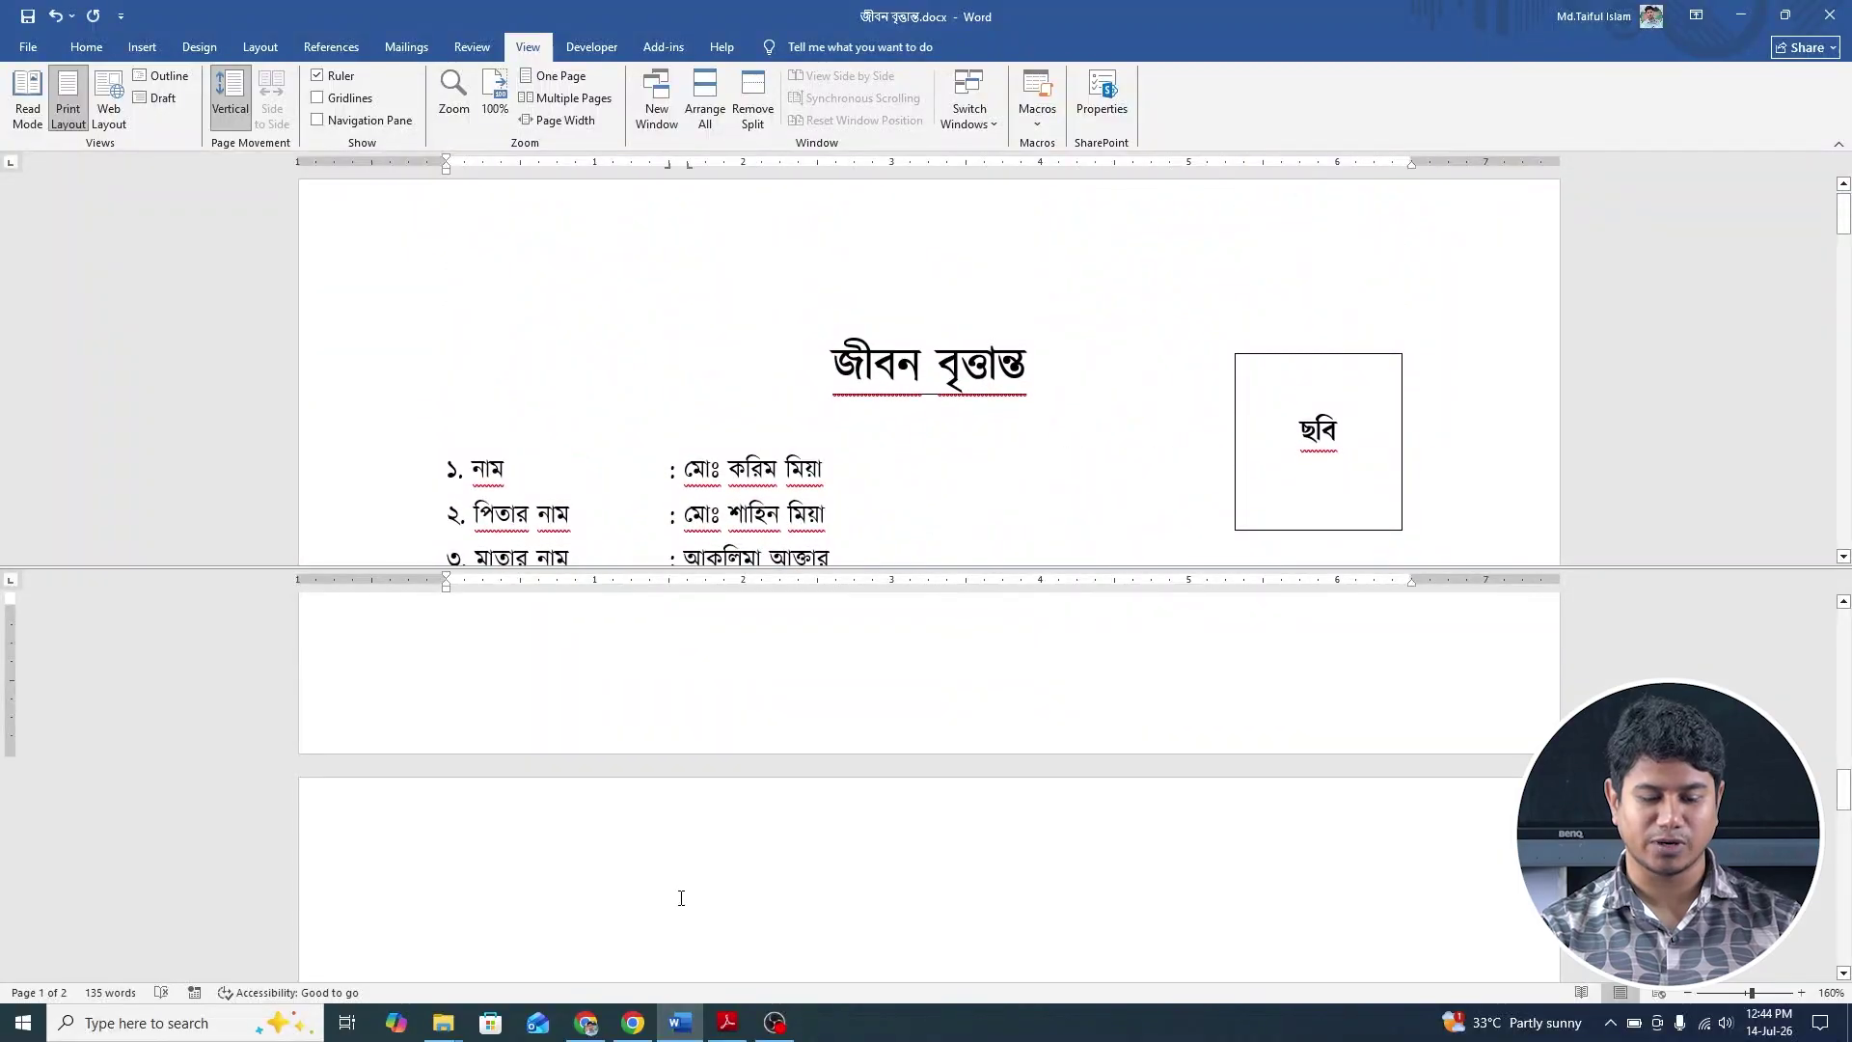
# Type the heading জীবন বৃত্তান্ত at the top of page 2, correcting the mistyped letter.
pyautogui.scroll(-2, 682, 889)
pyautogui.keyDown('ctrl'); pyautogui.scroll(-2, 737, 693); pyautogui.keyUp('ctrl')
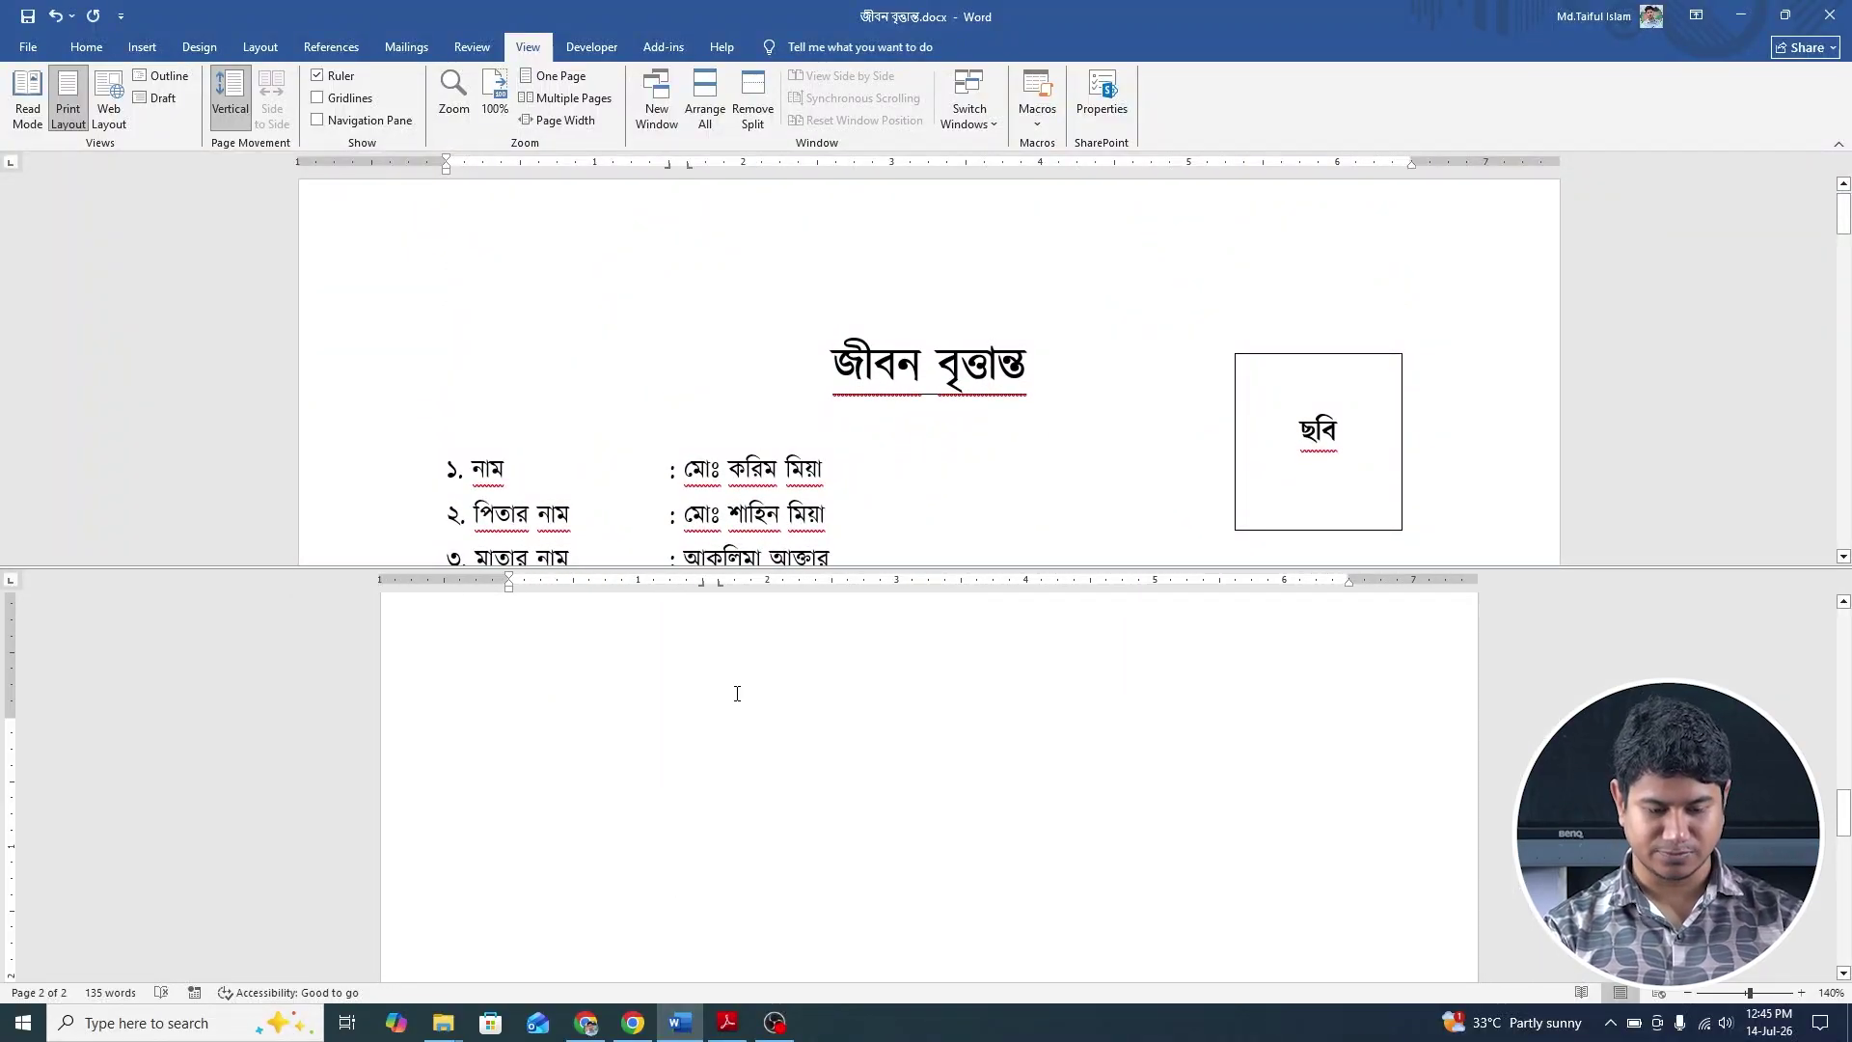
pyautogui.write('জীবণ')
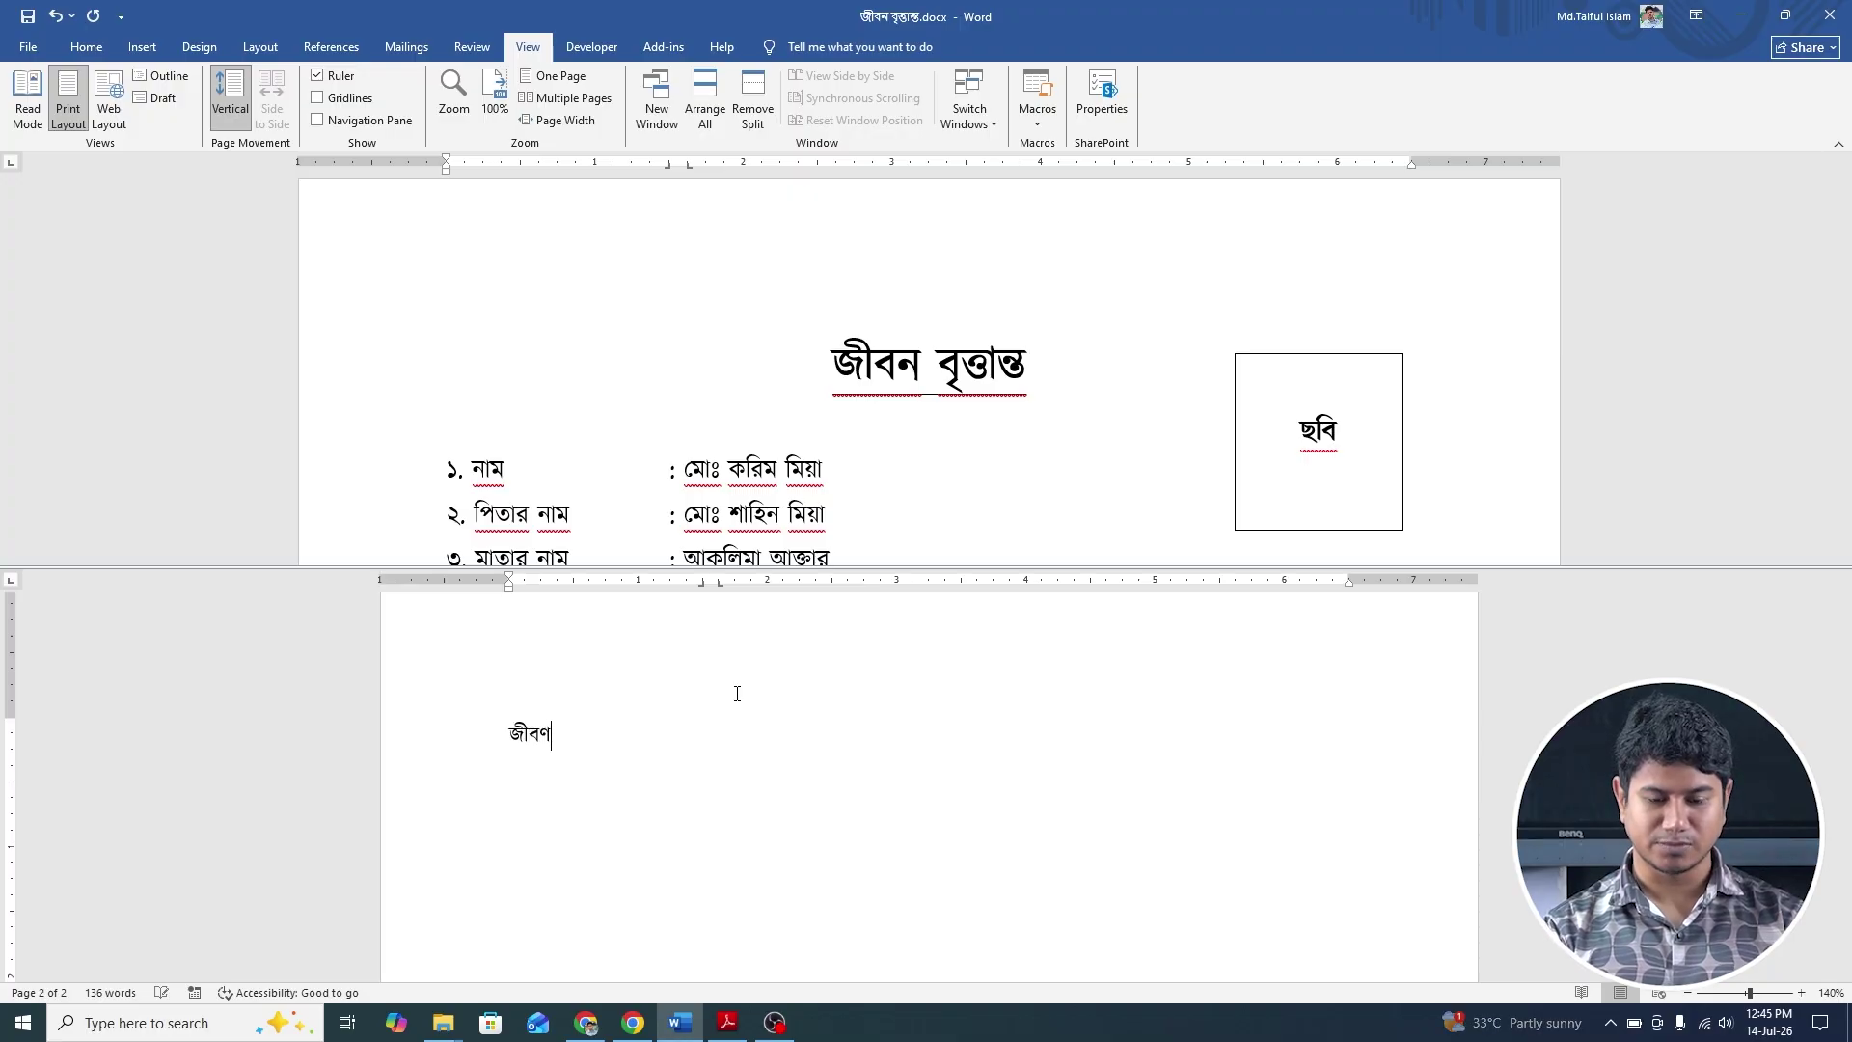
pyautogui.press('BackSpace')
pyautogui.write('ন ব')
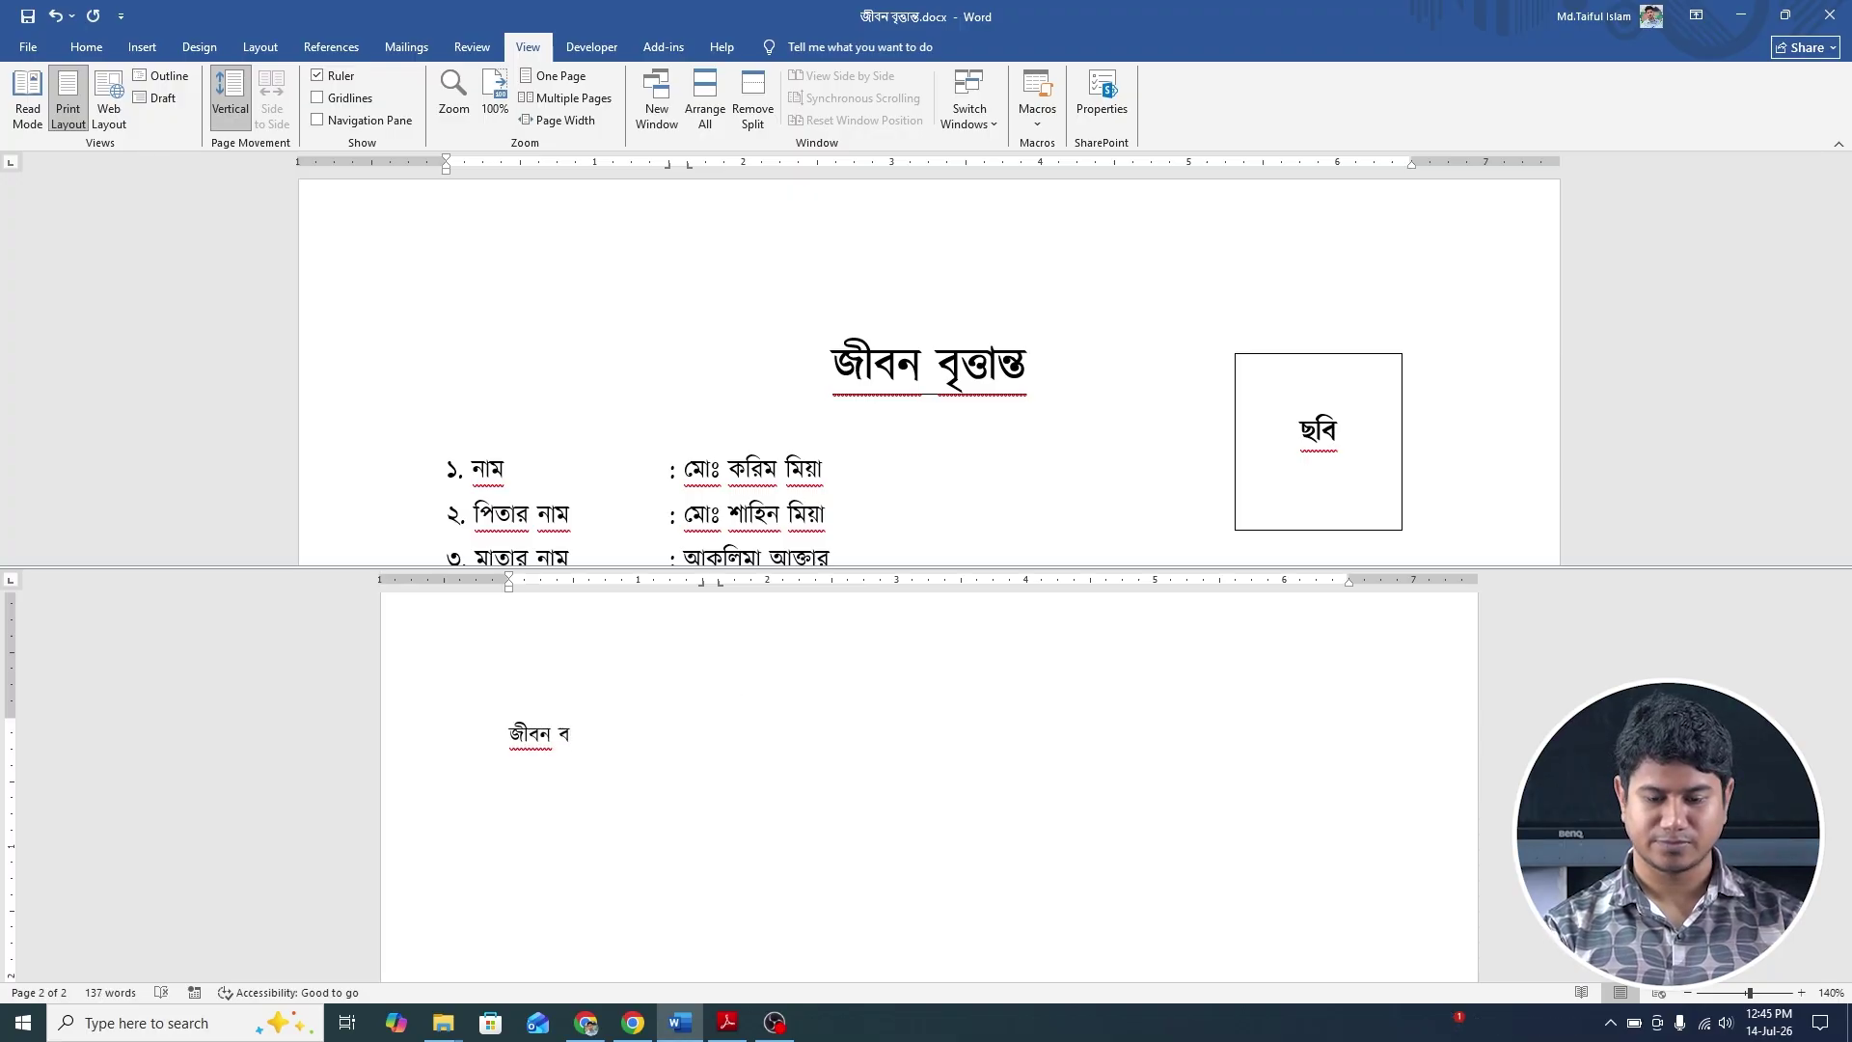
pyautogui.write('ৃত্তান্ত')
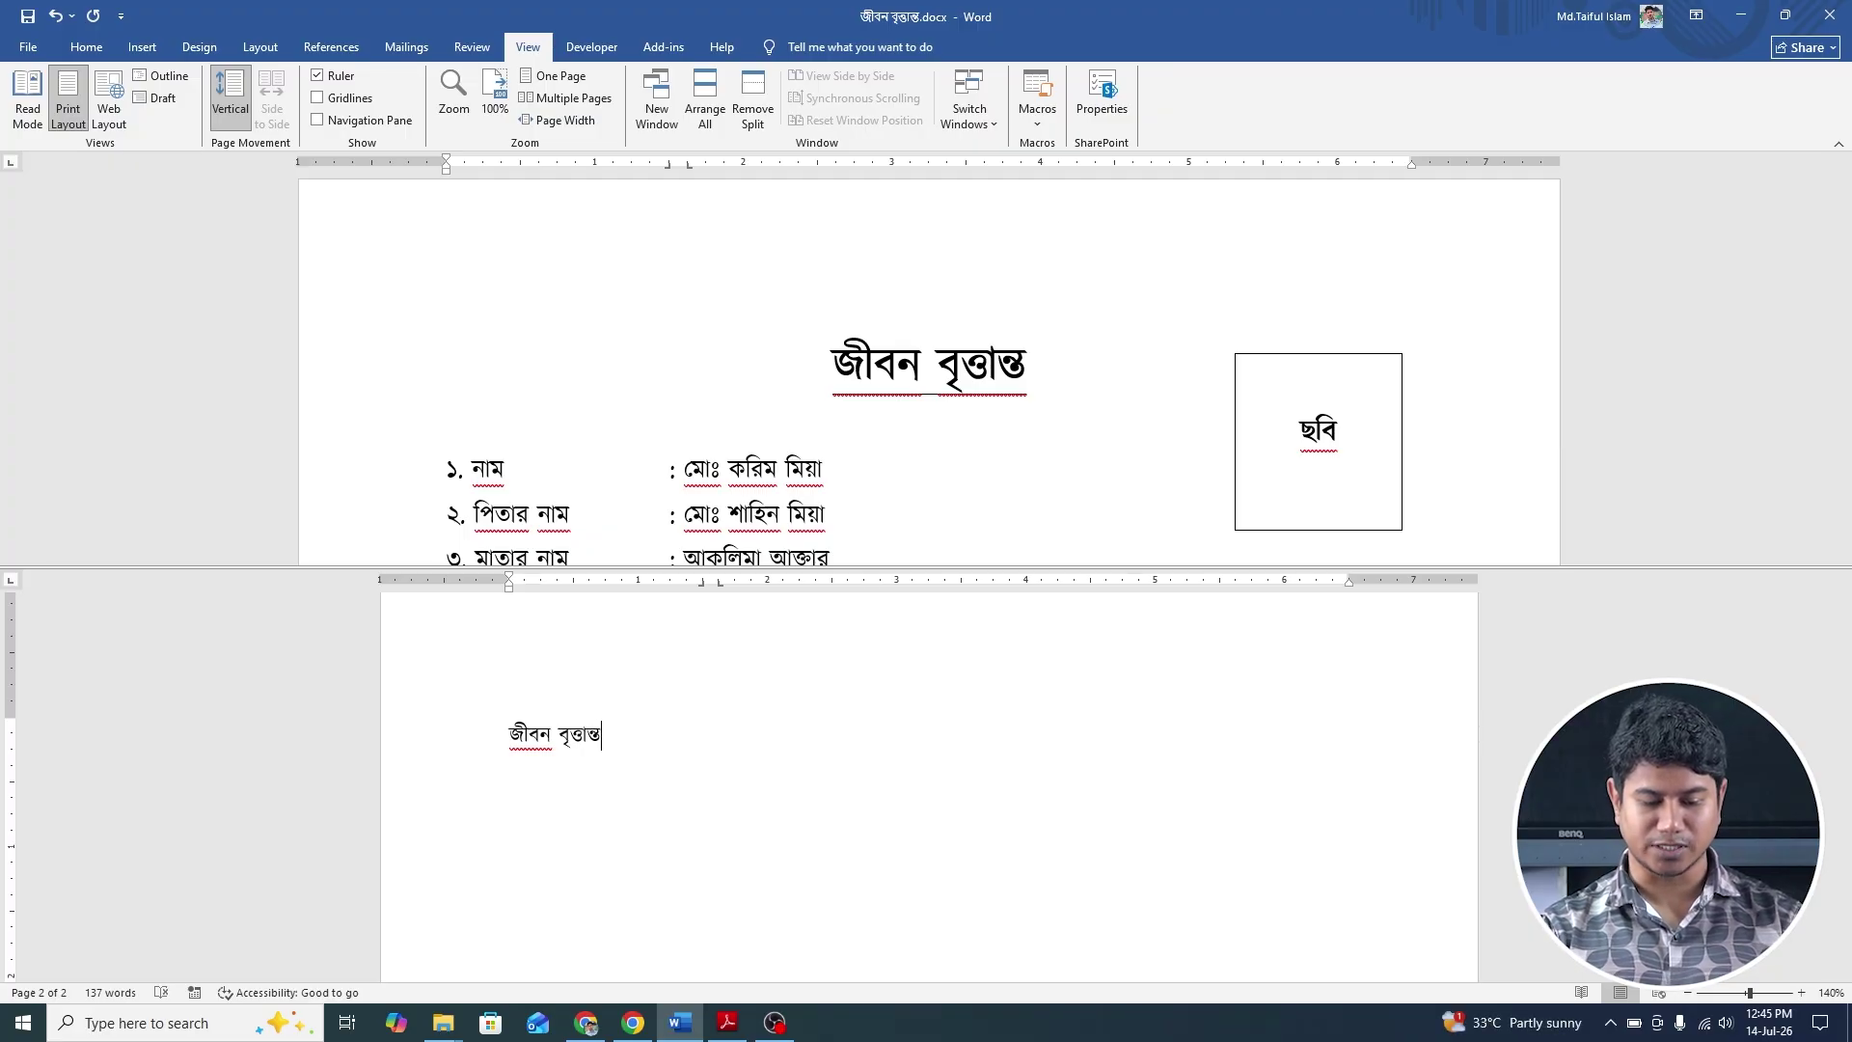
# Make the page 2 heading bold, centred and three font sizes larger.
pyautogui.moveTo(625, 733); pyautogui.dragTo(509, 751)
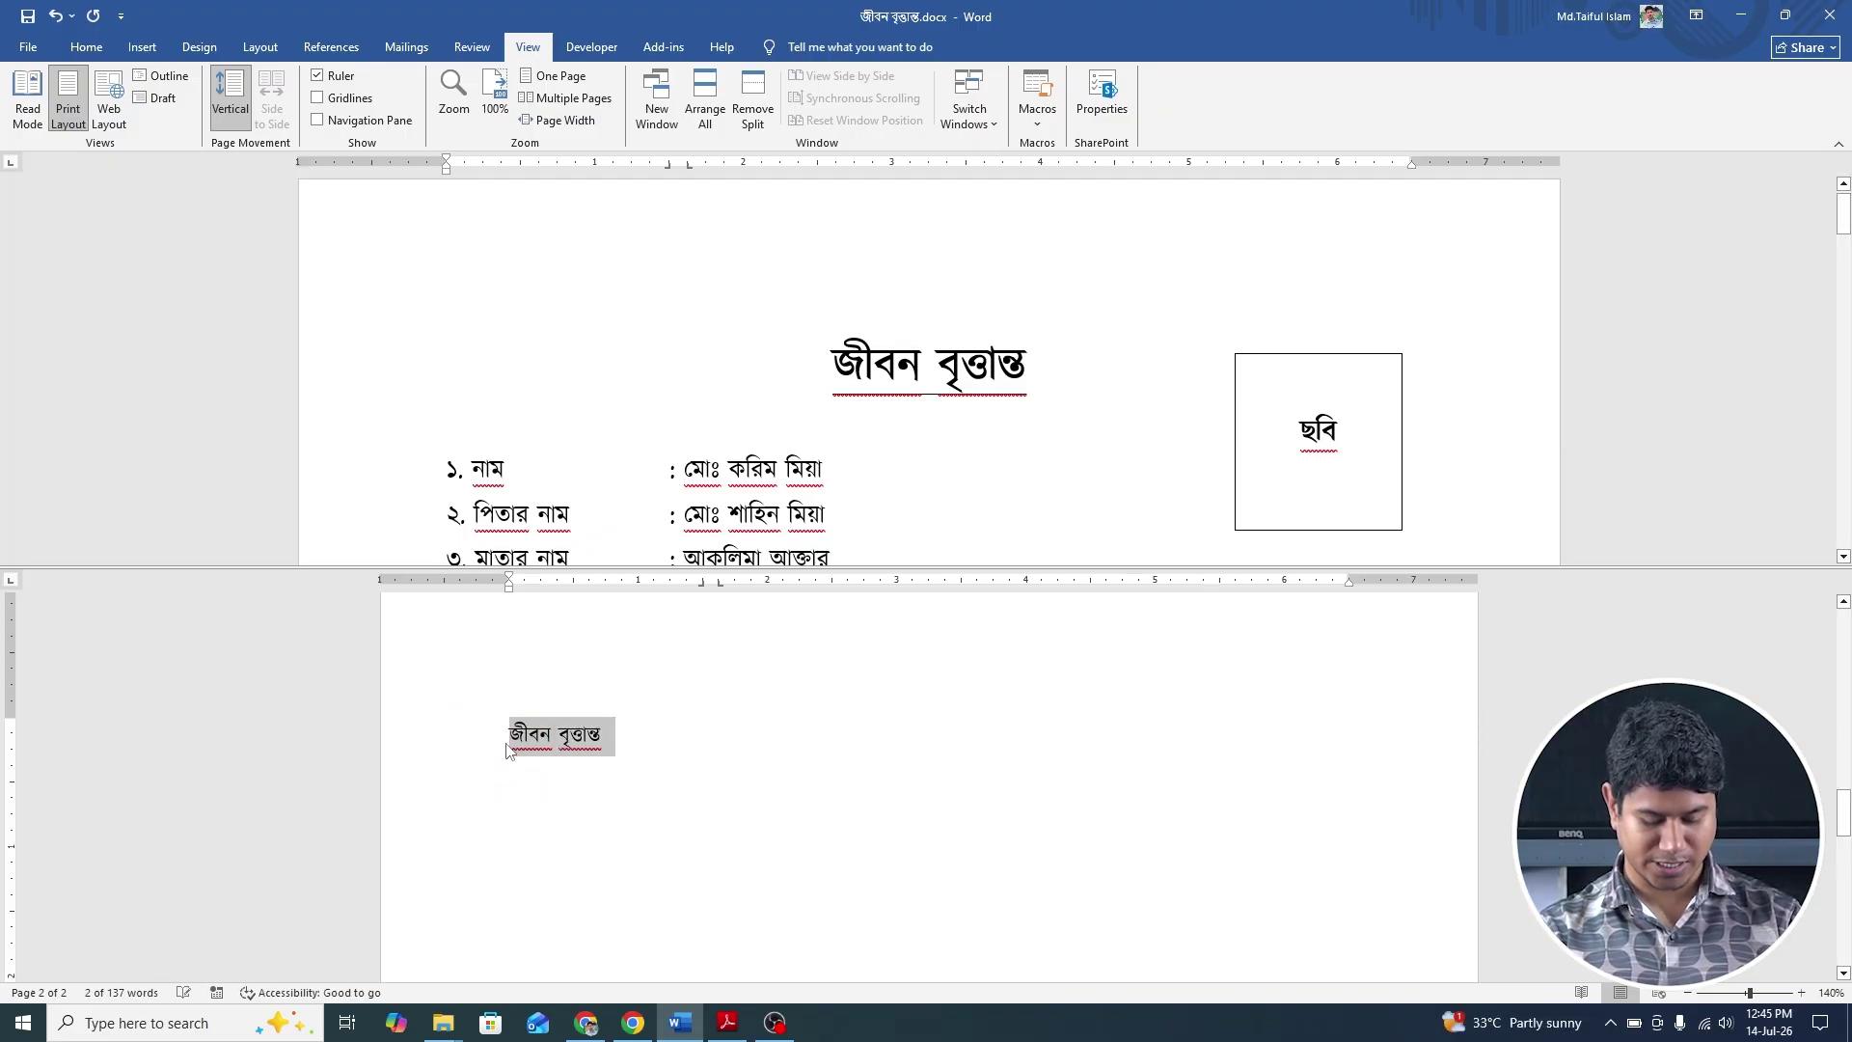
pyautogui.hotkey('ctrl', 'b')
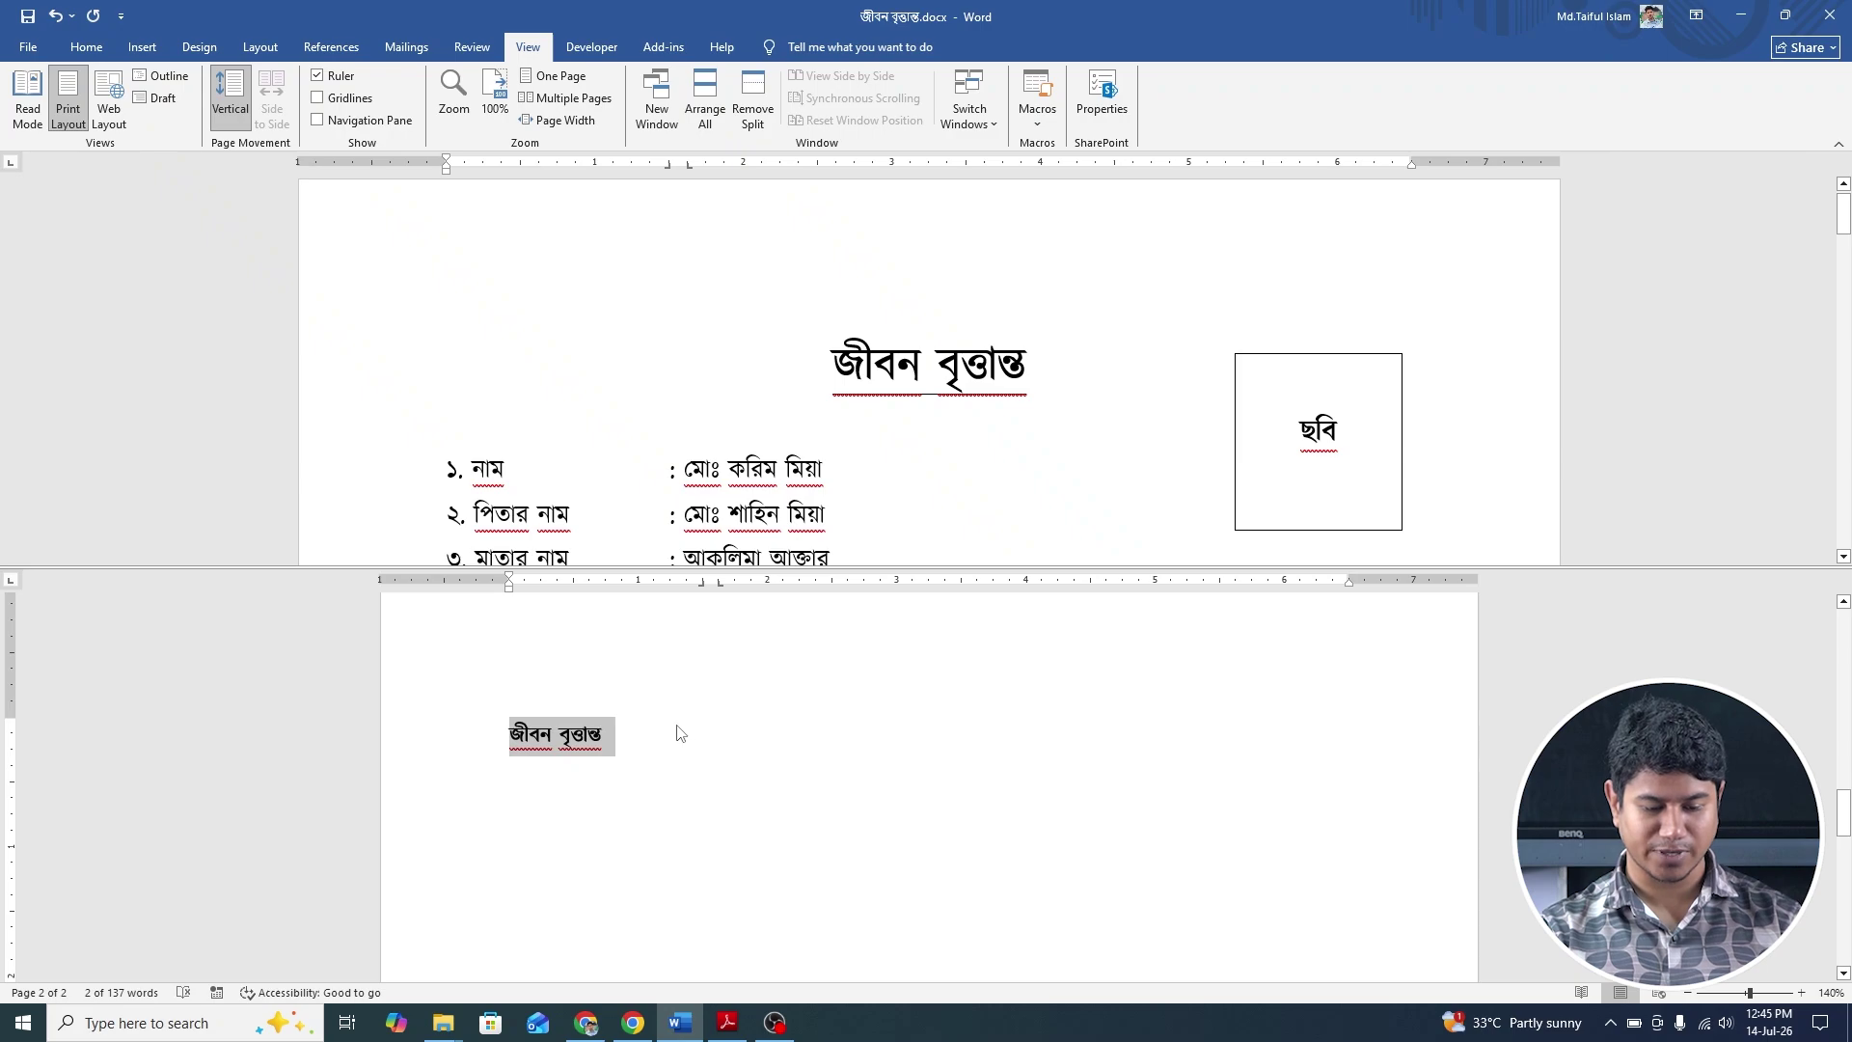
pyautogui.hotkey('ctrl', 'e')
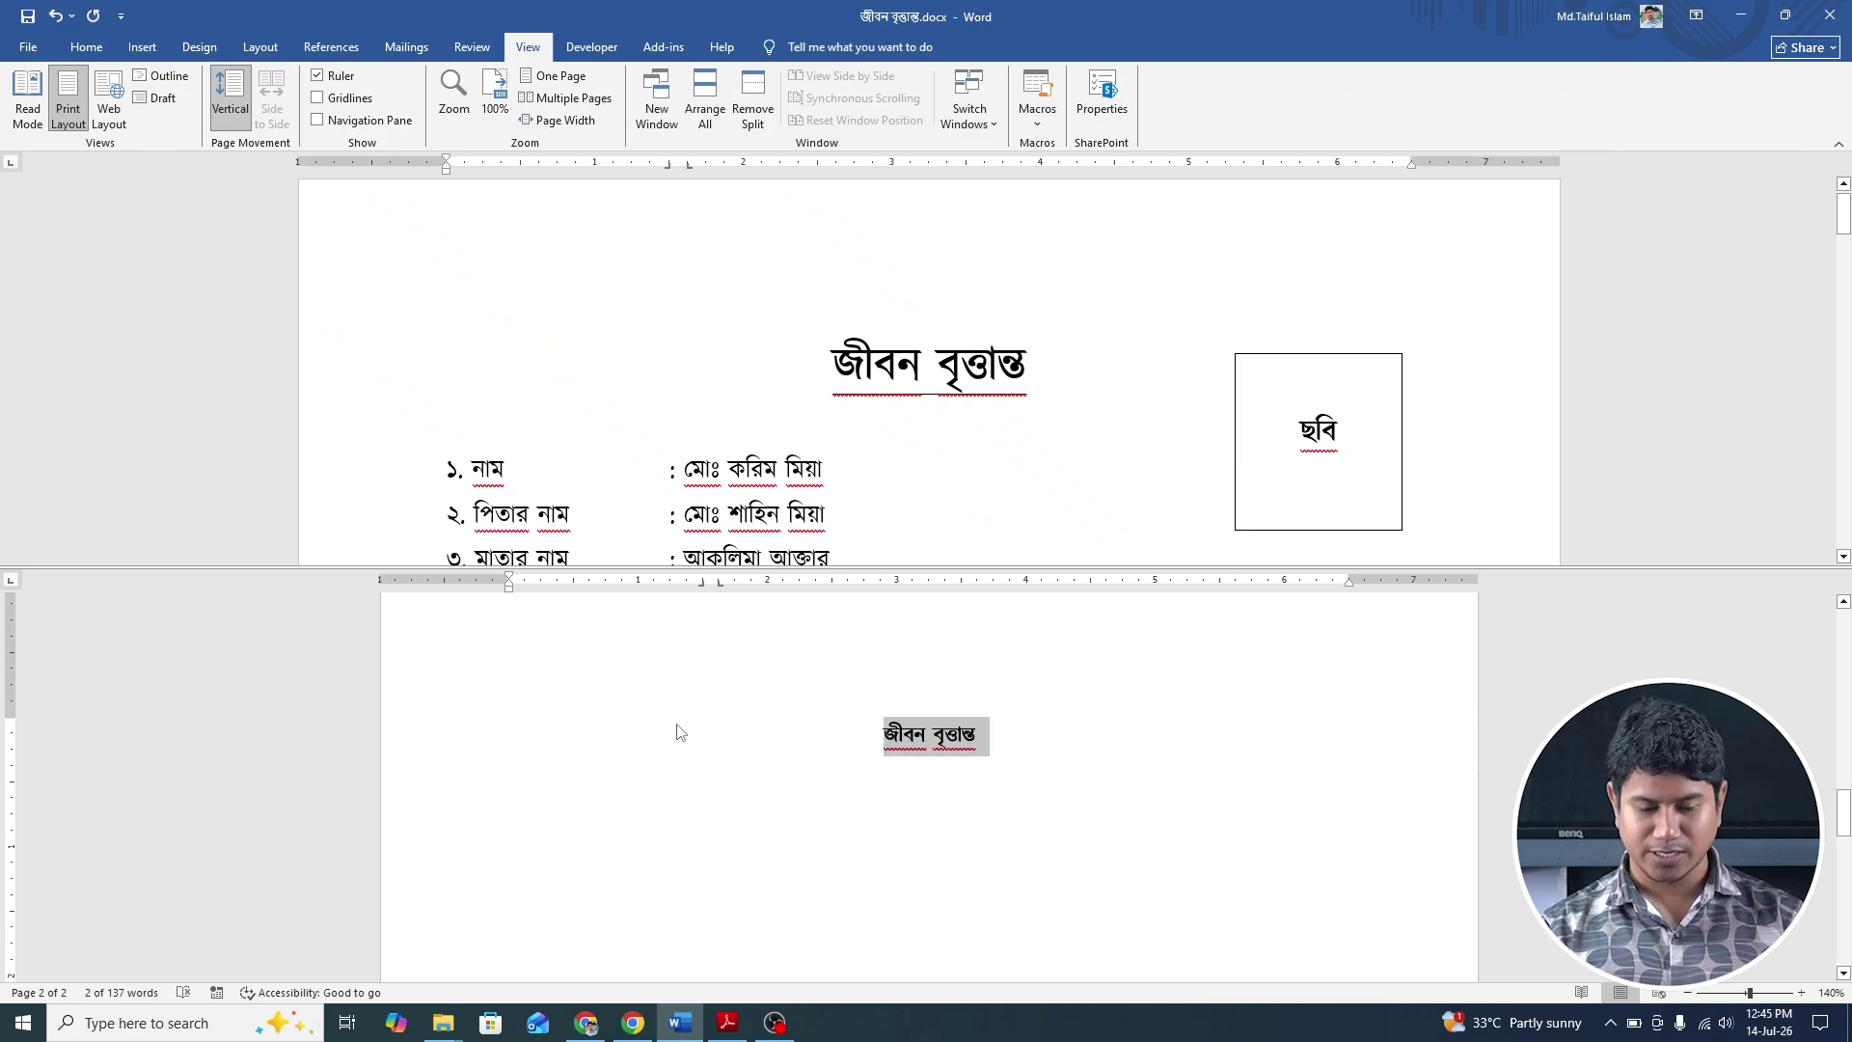
pyautogui.hotkey('ctrl', ']')
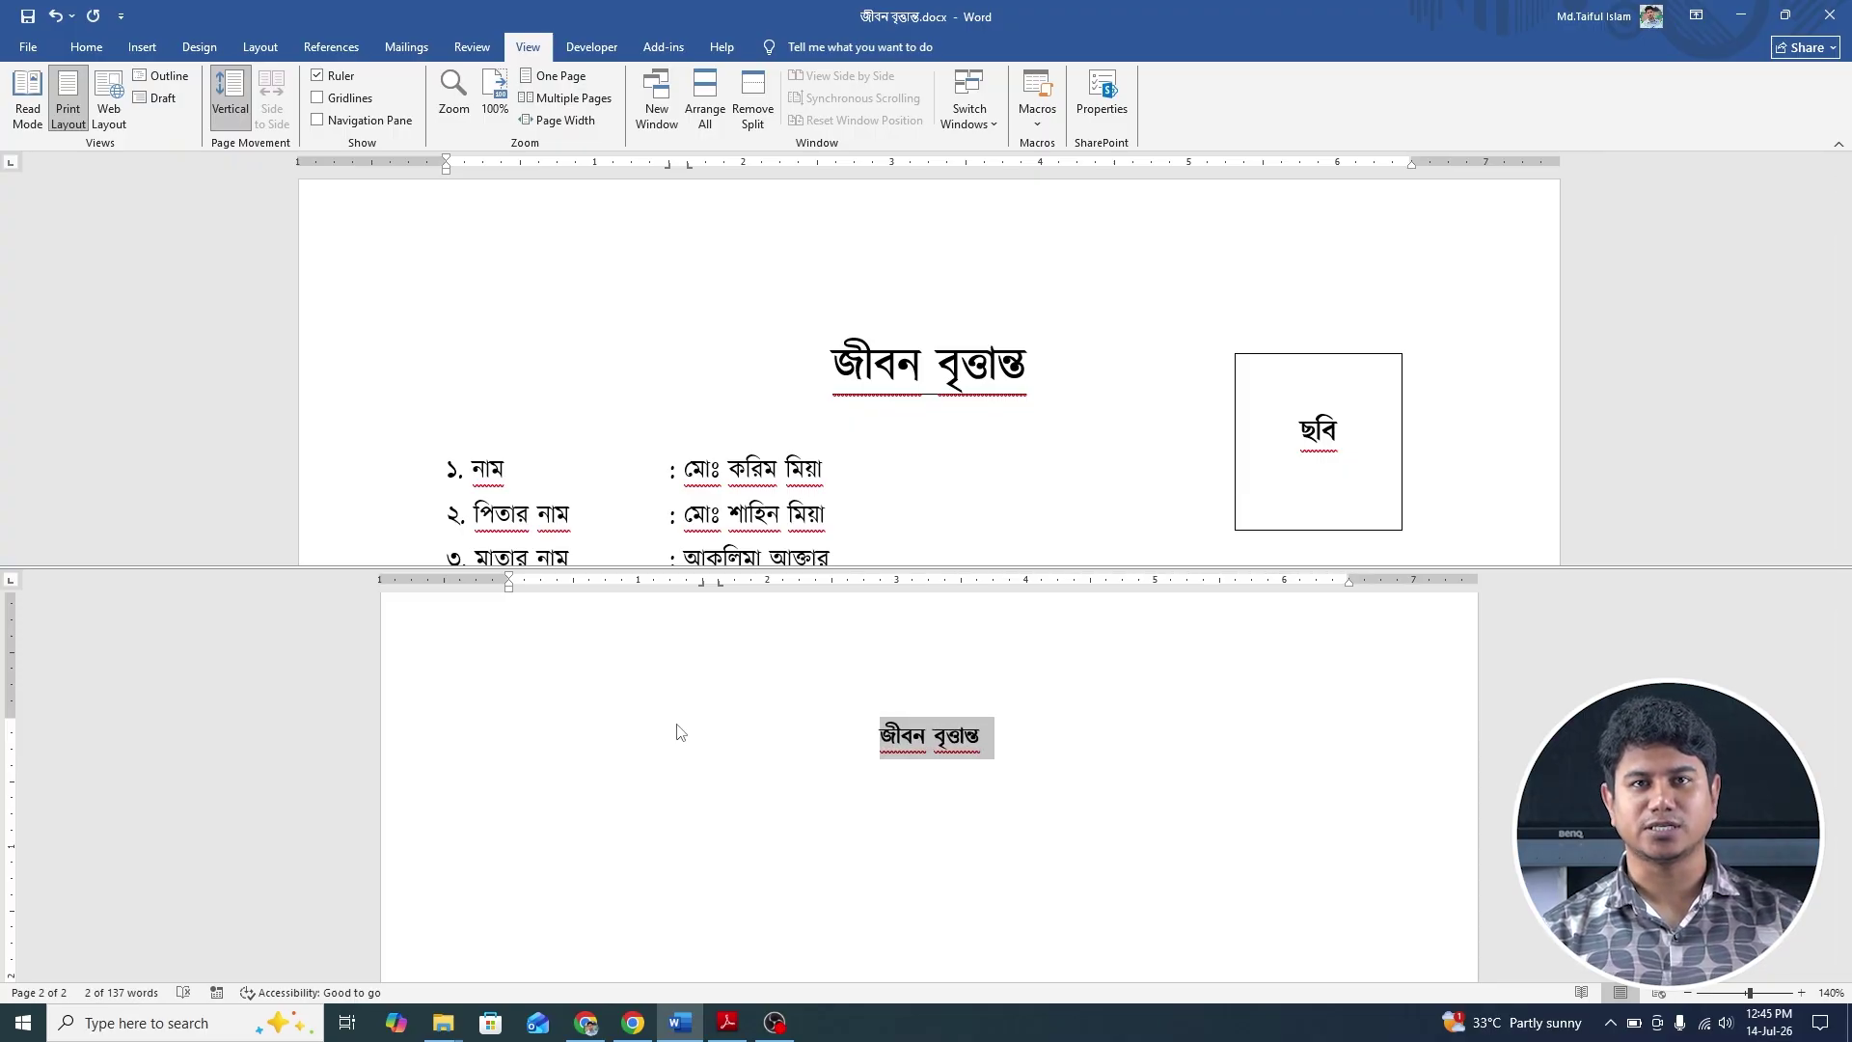
pyautogui.hotkey('ctrl', ']')
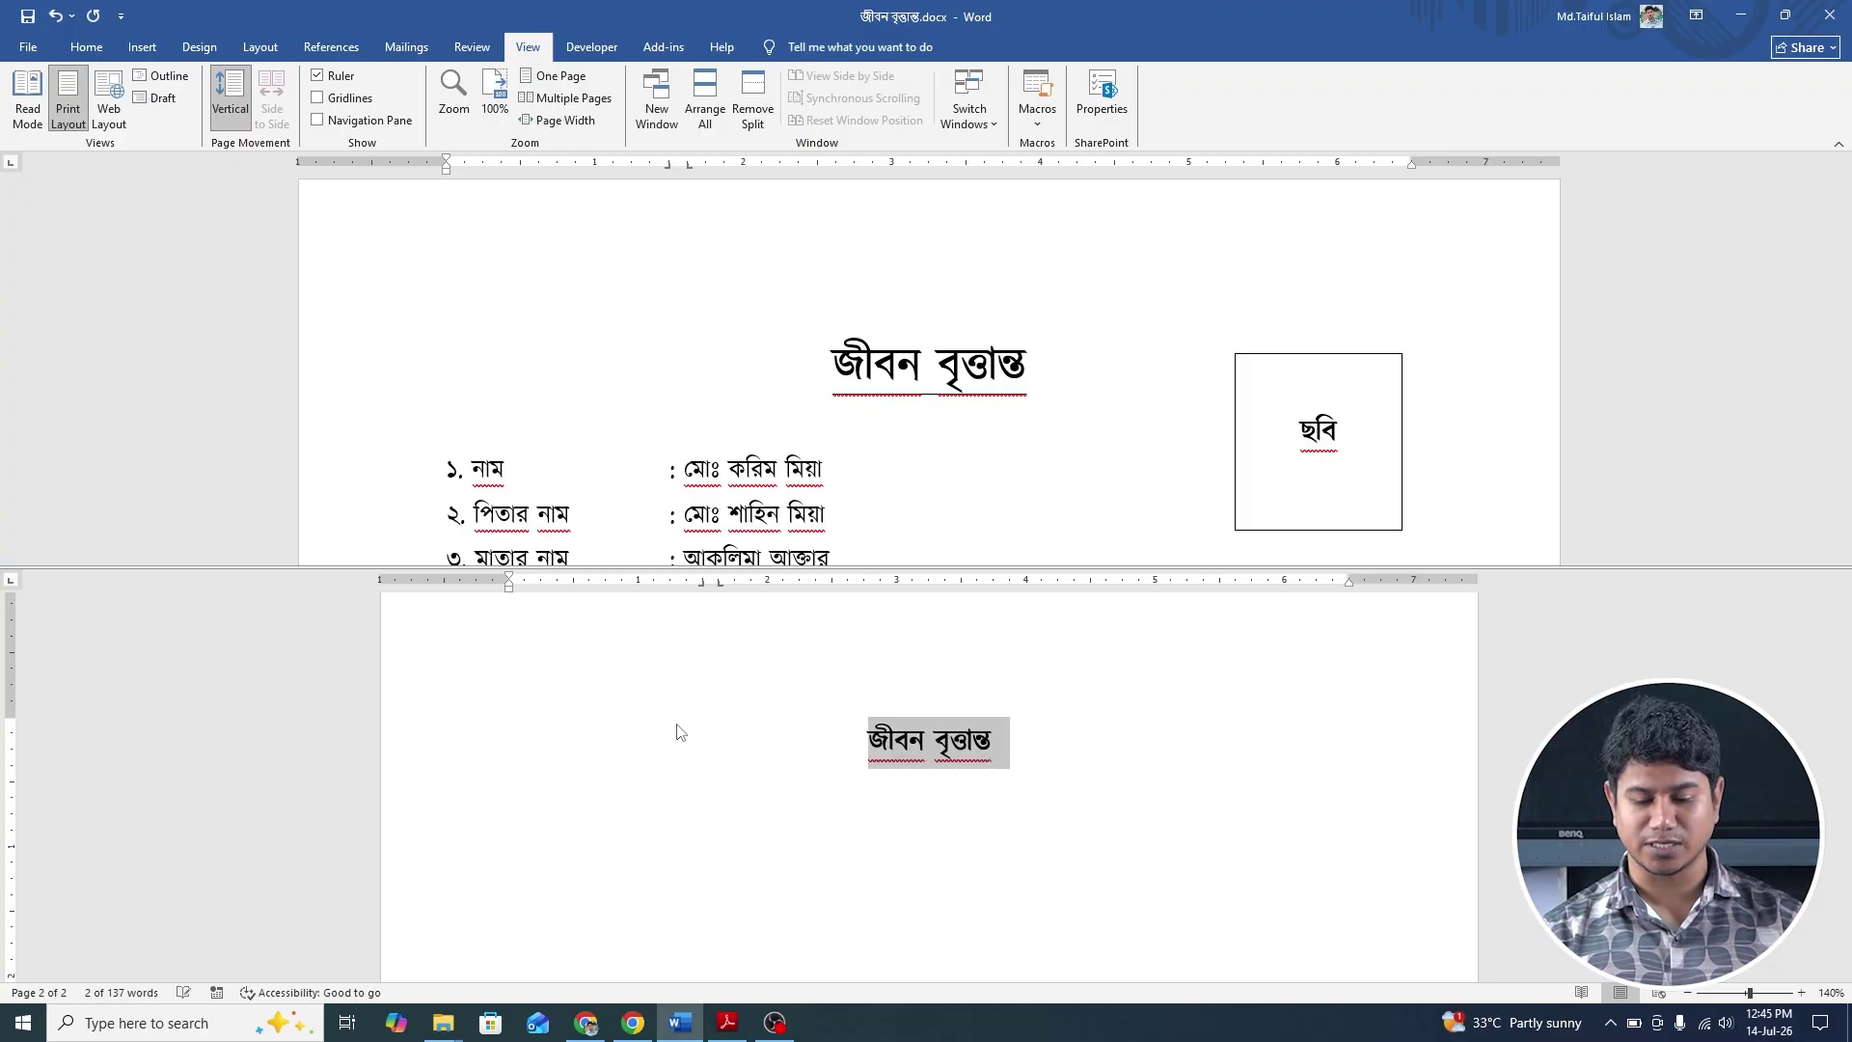
pyautogui.hotkey('ctrl', ']')
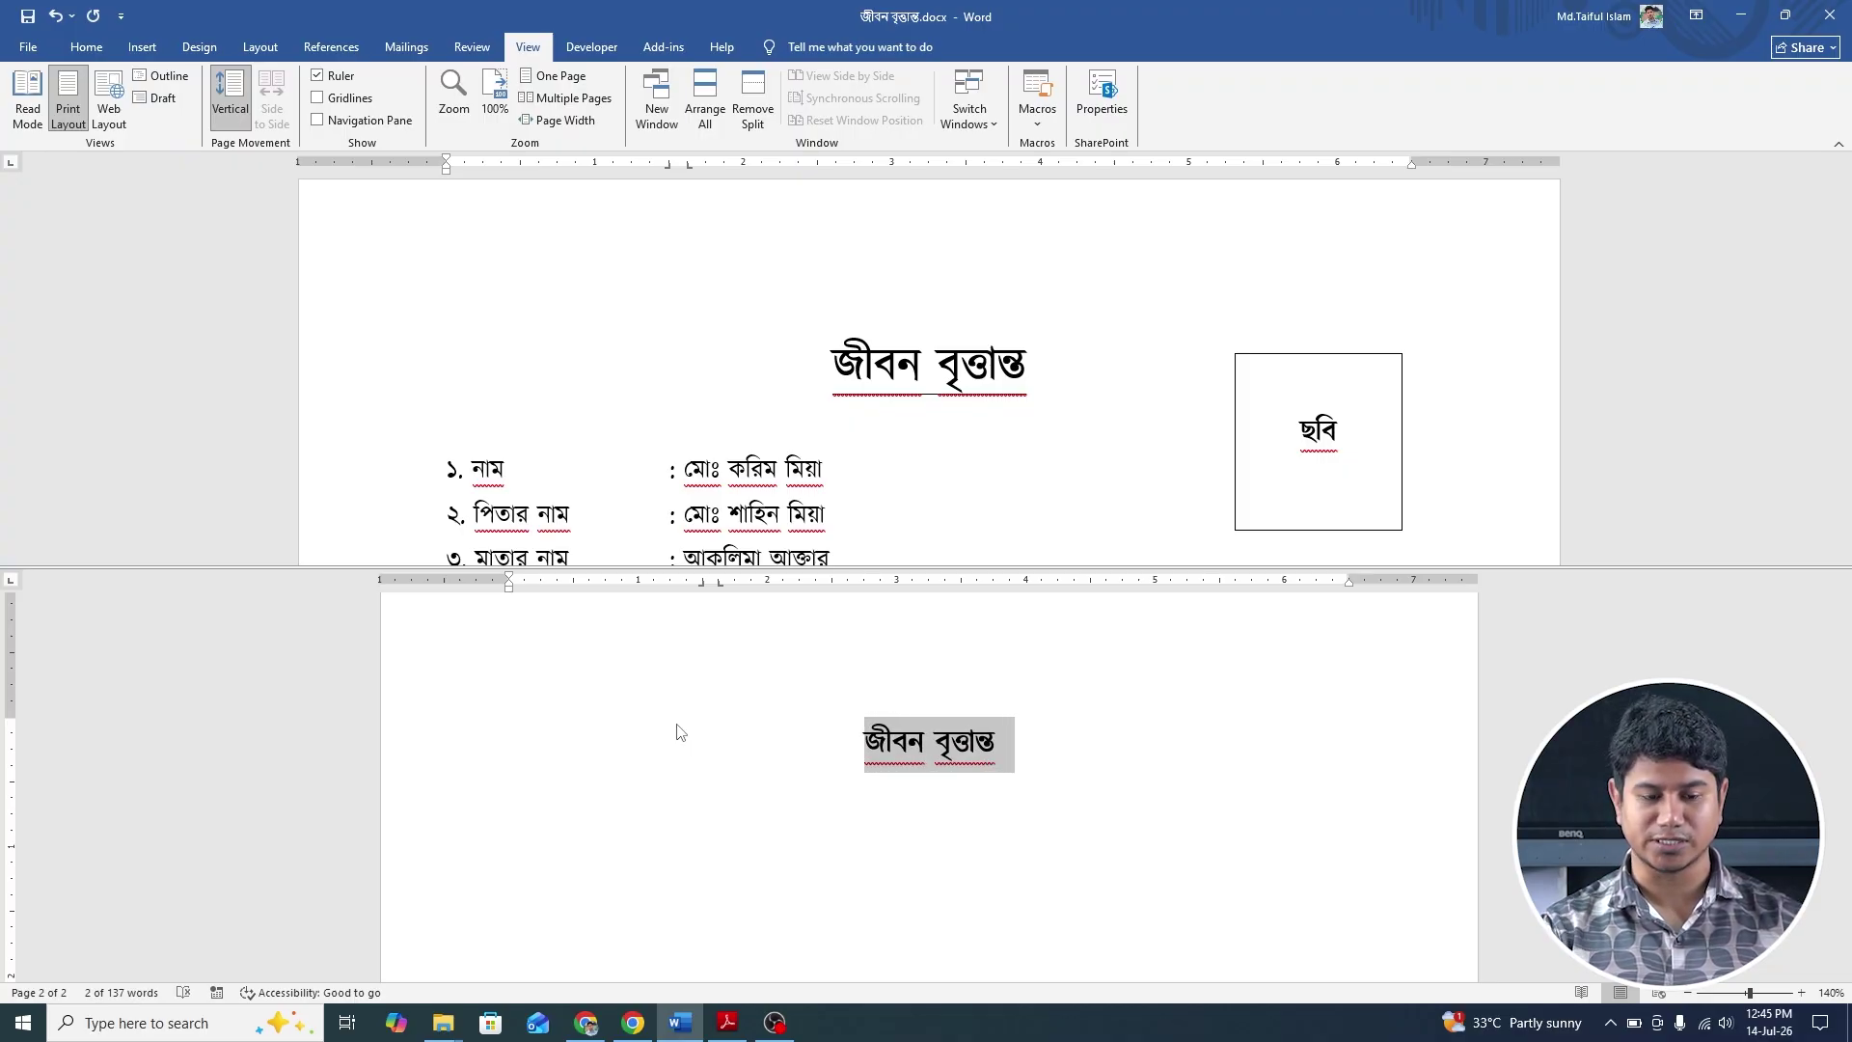
pyautogui.click(86, 46)
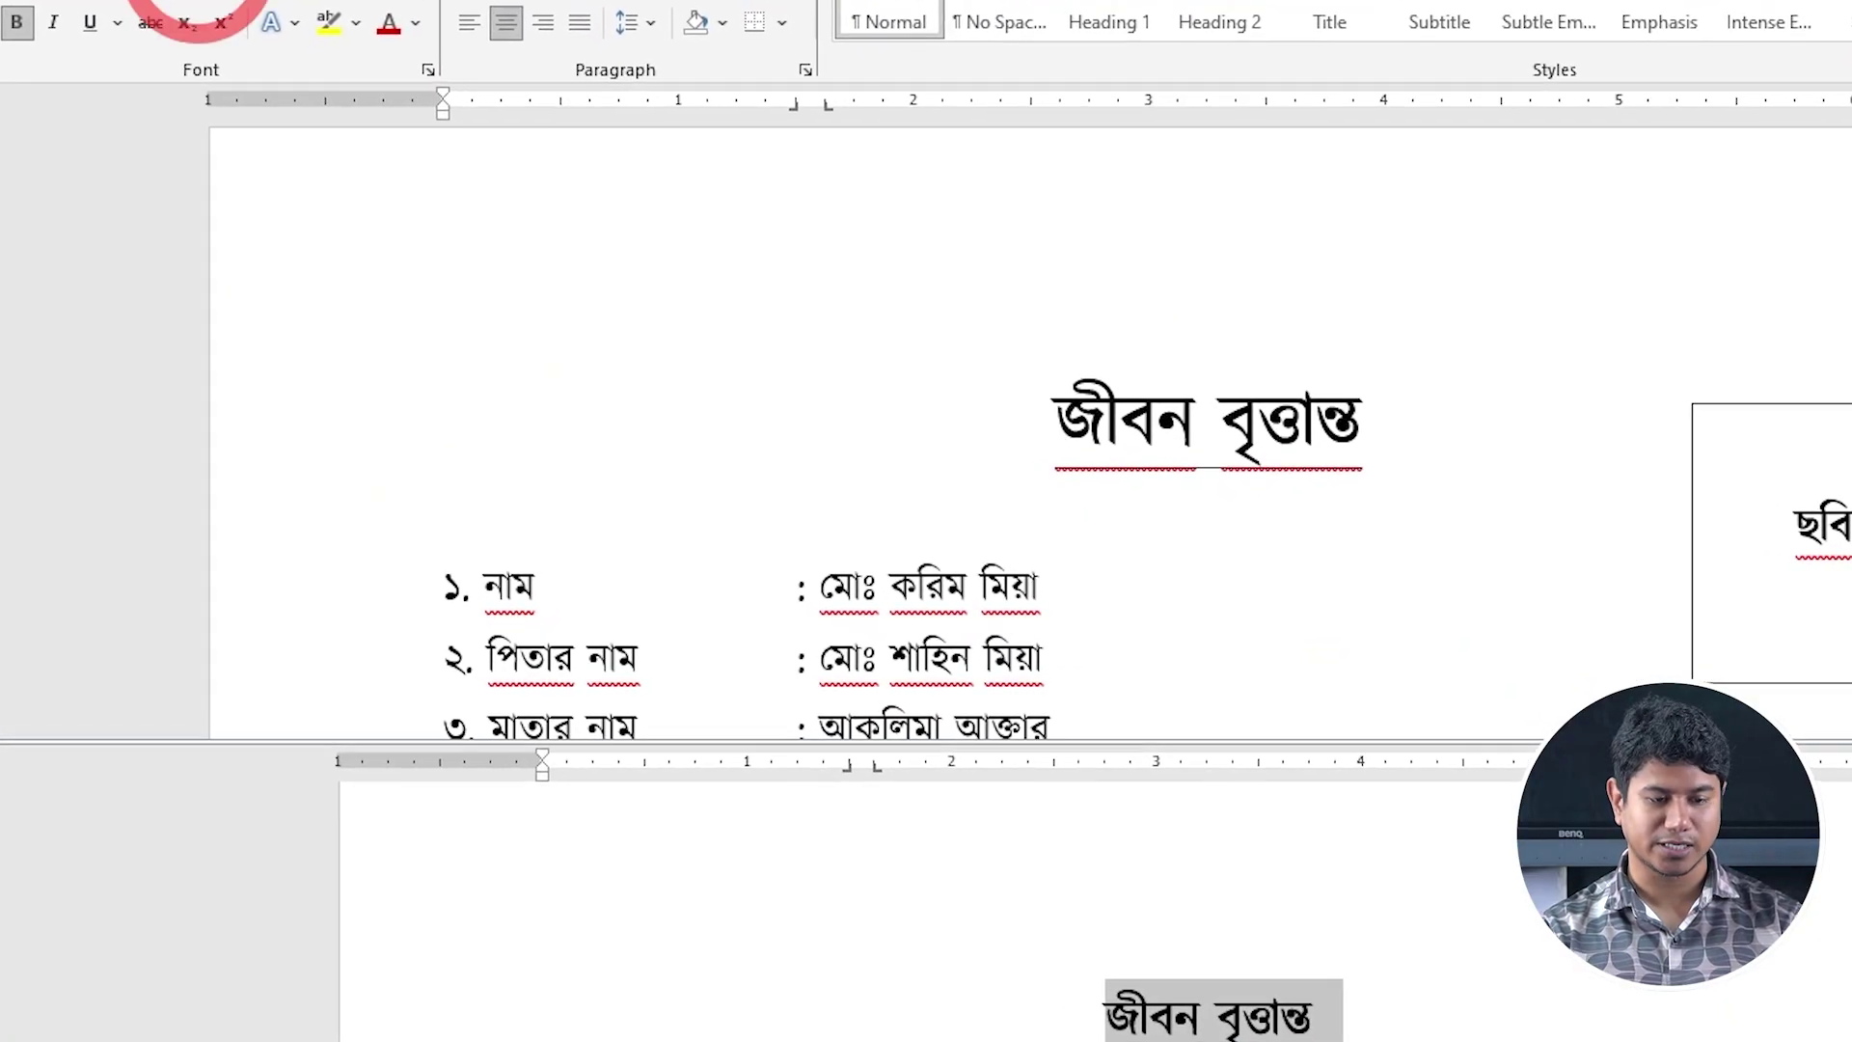
pyautogui.click(198, 3)
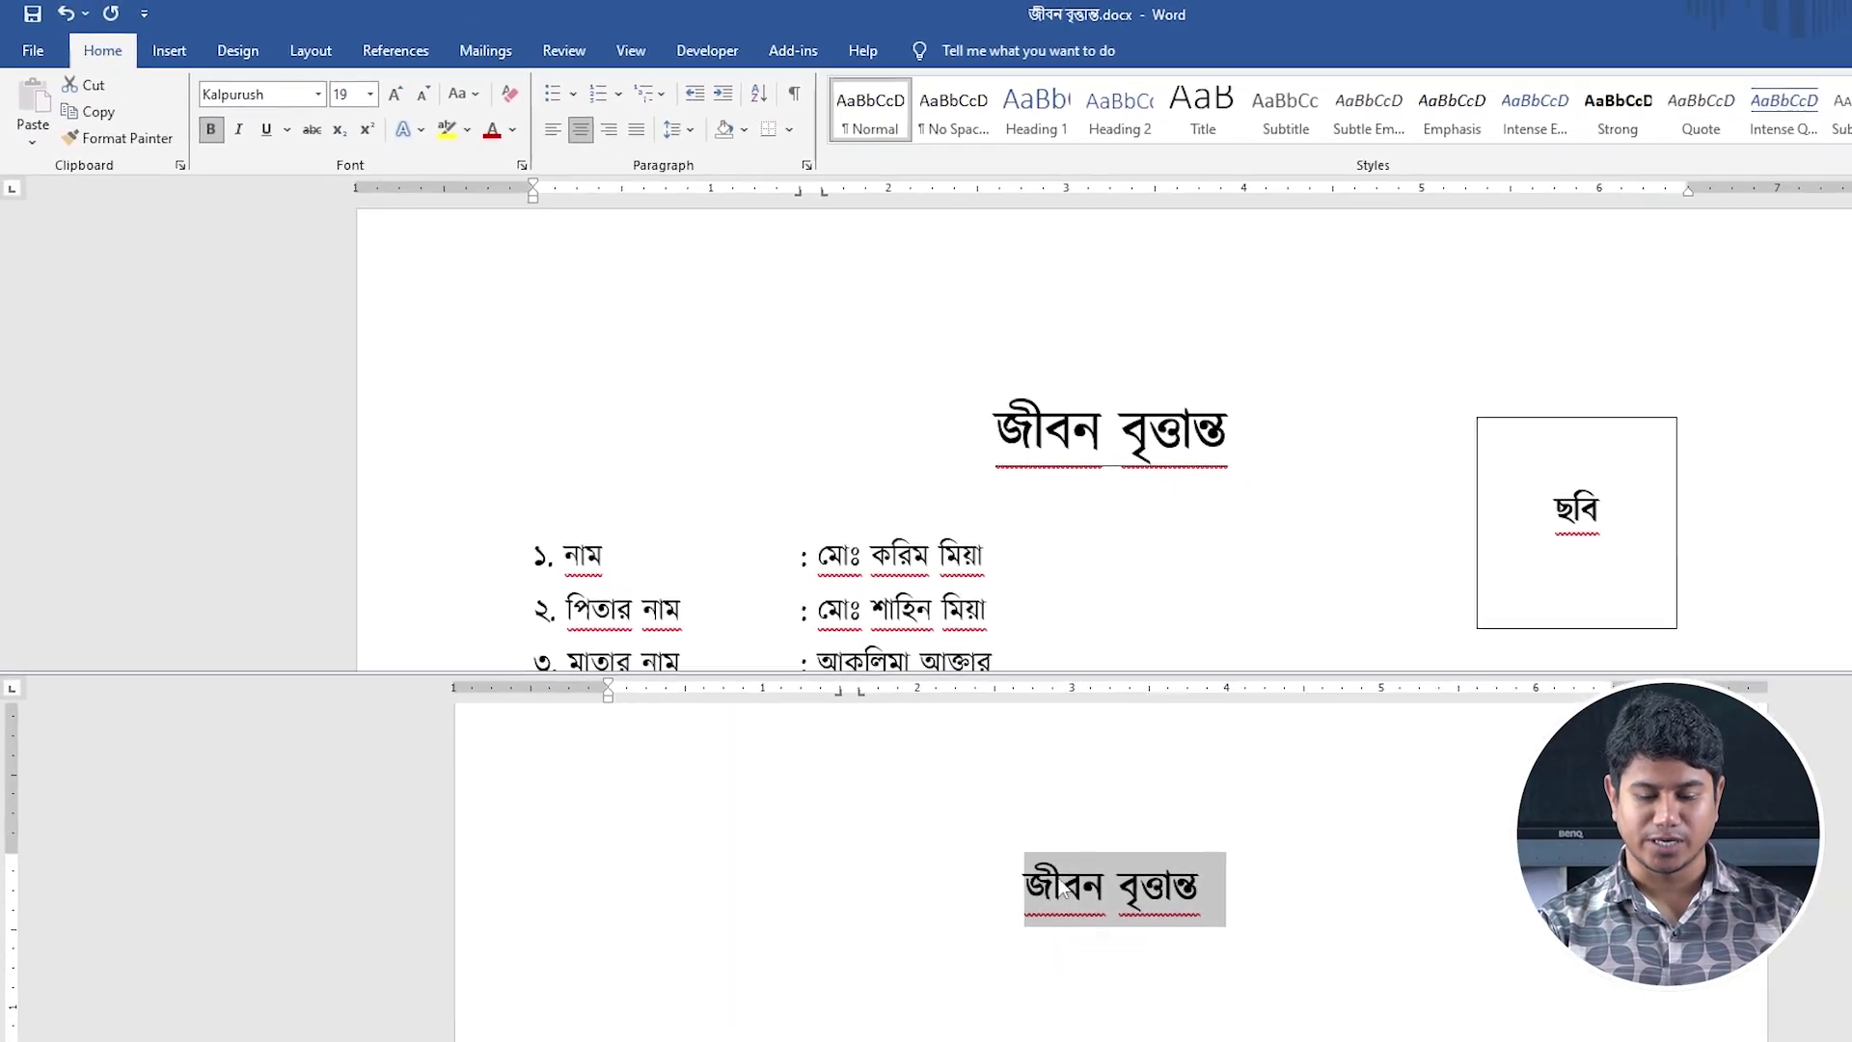
# Underline the heading and start a new line below it.
pyautogui.click(1043, 886)
pyautogui.moveTo(1043, 885); pyautogui.dragTo(1207, 891)
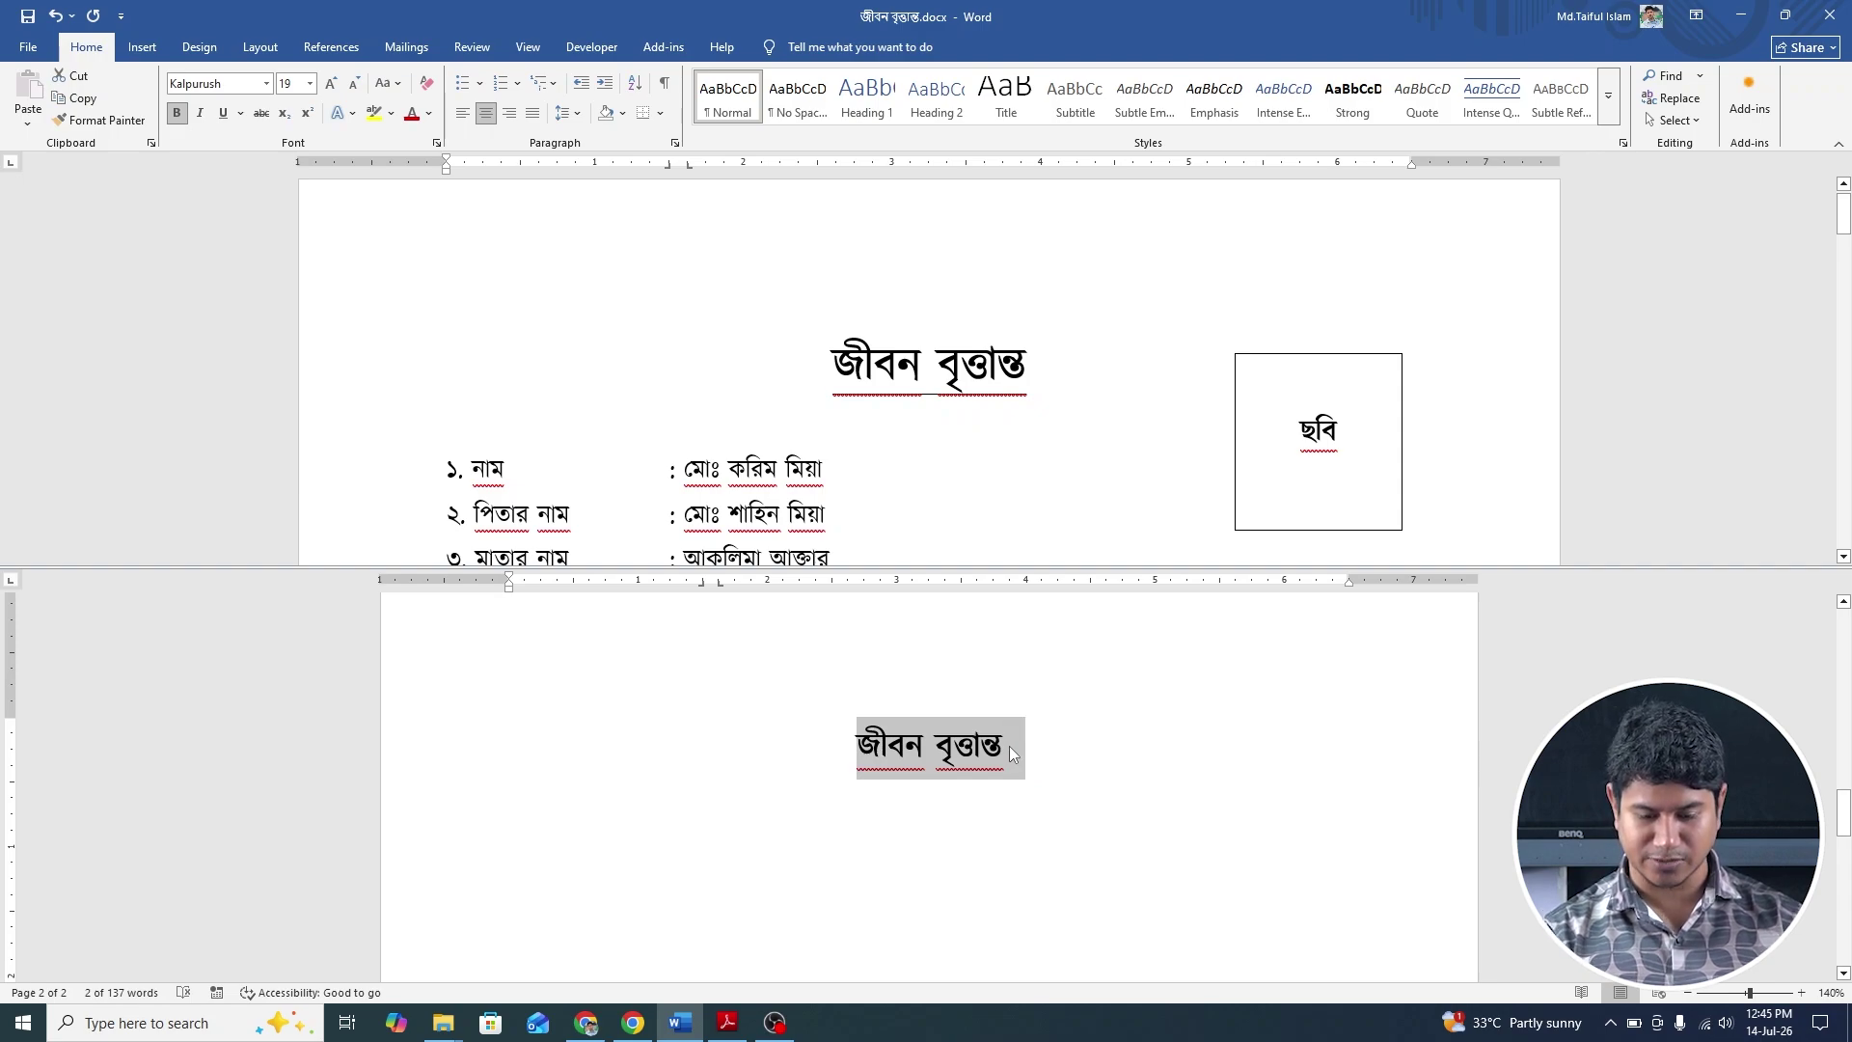
pyautogui.hotkey('ctrl', 'u')
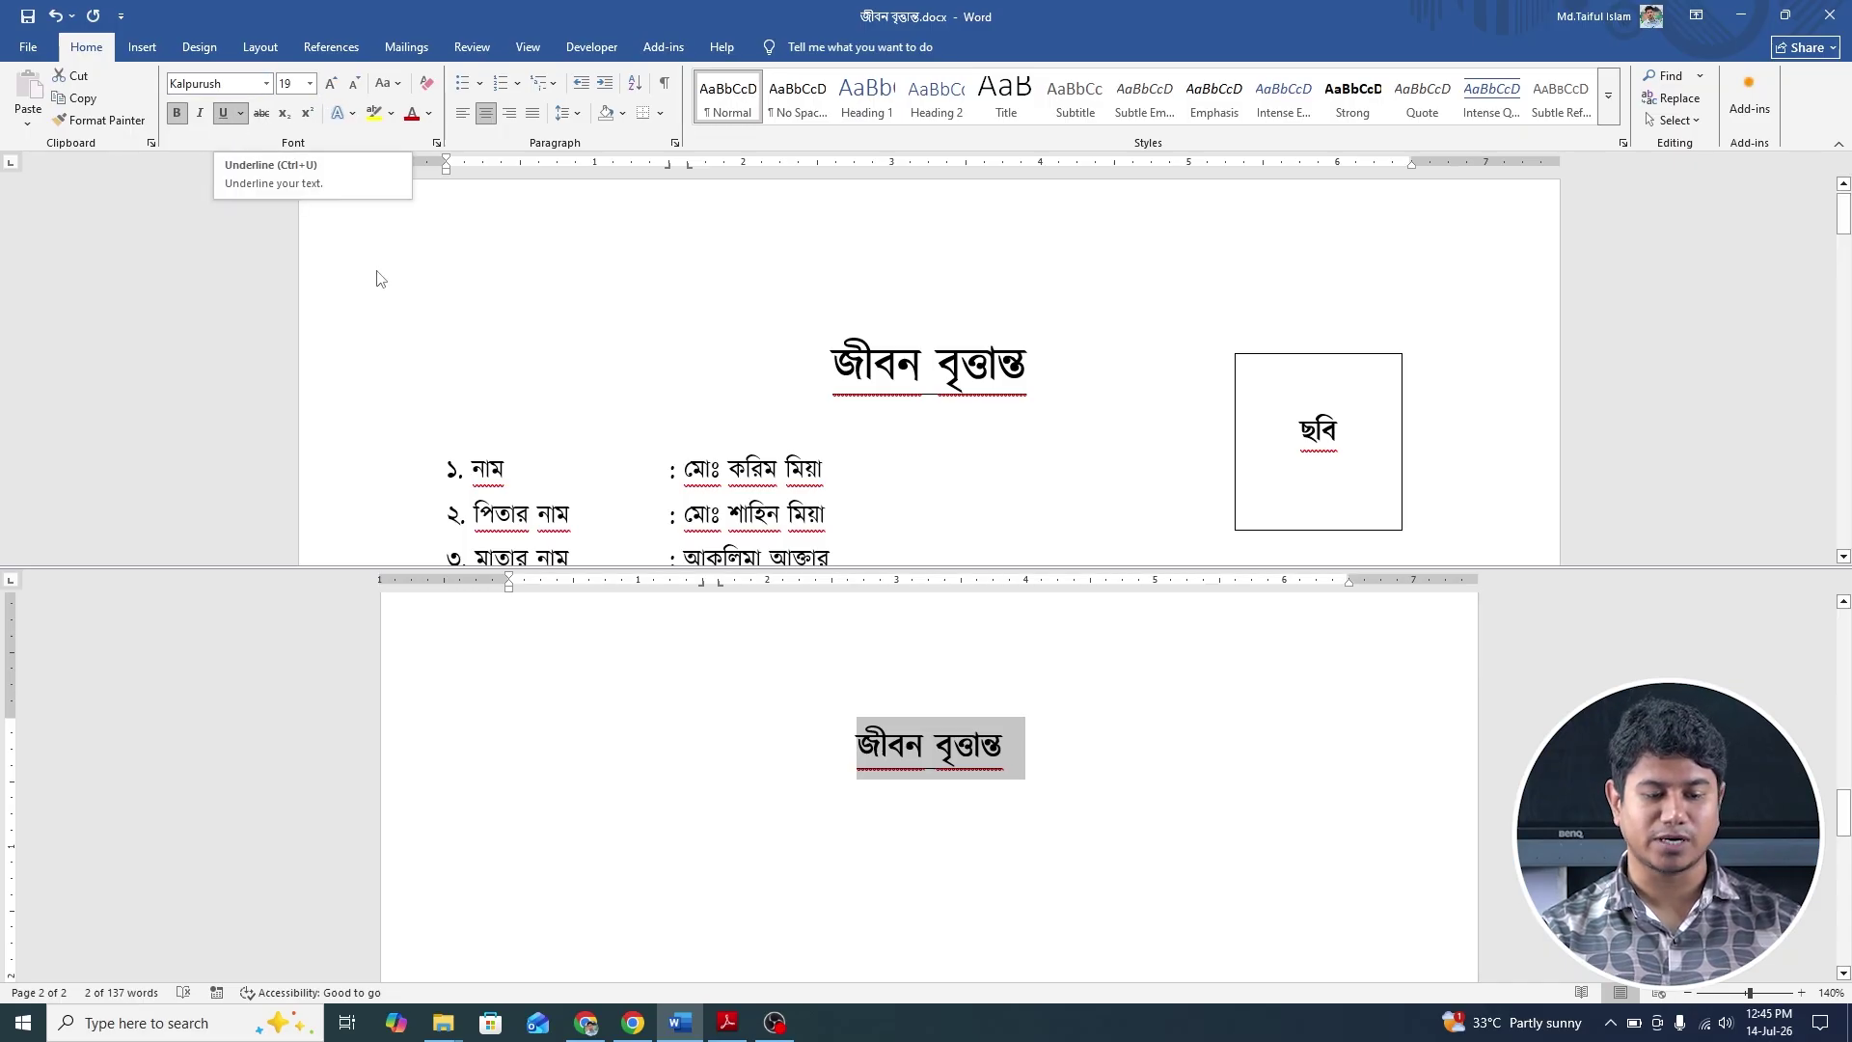
pyautogui.click(1042, 689)
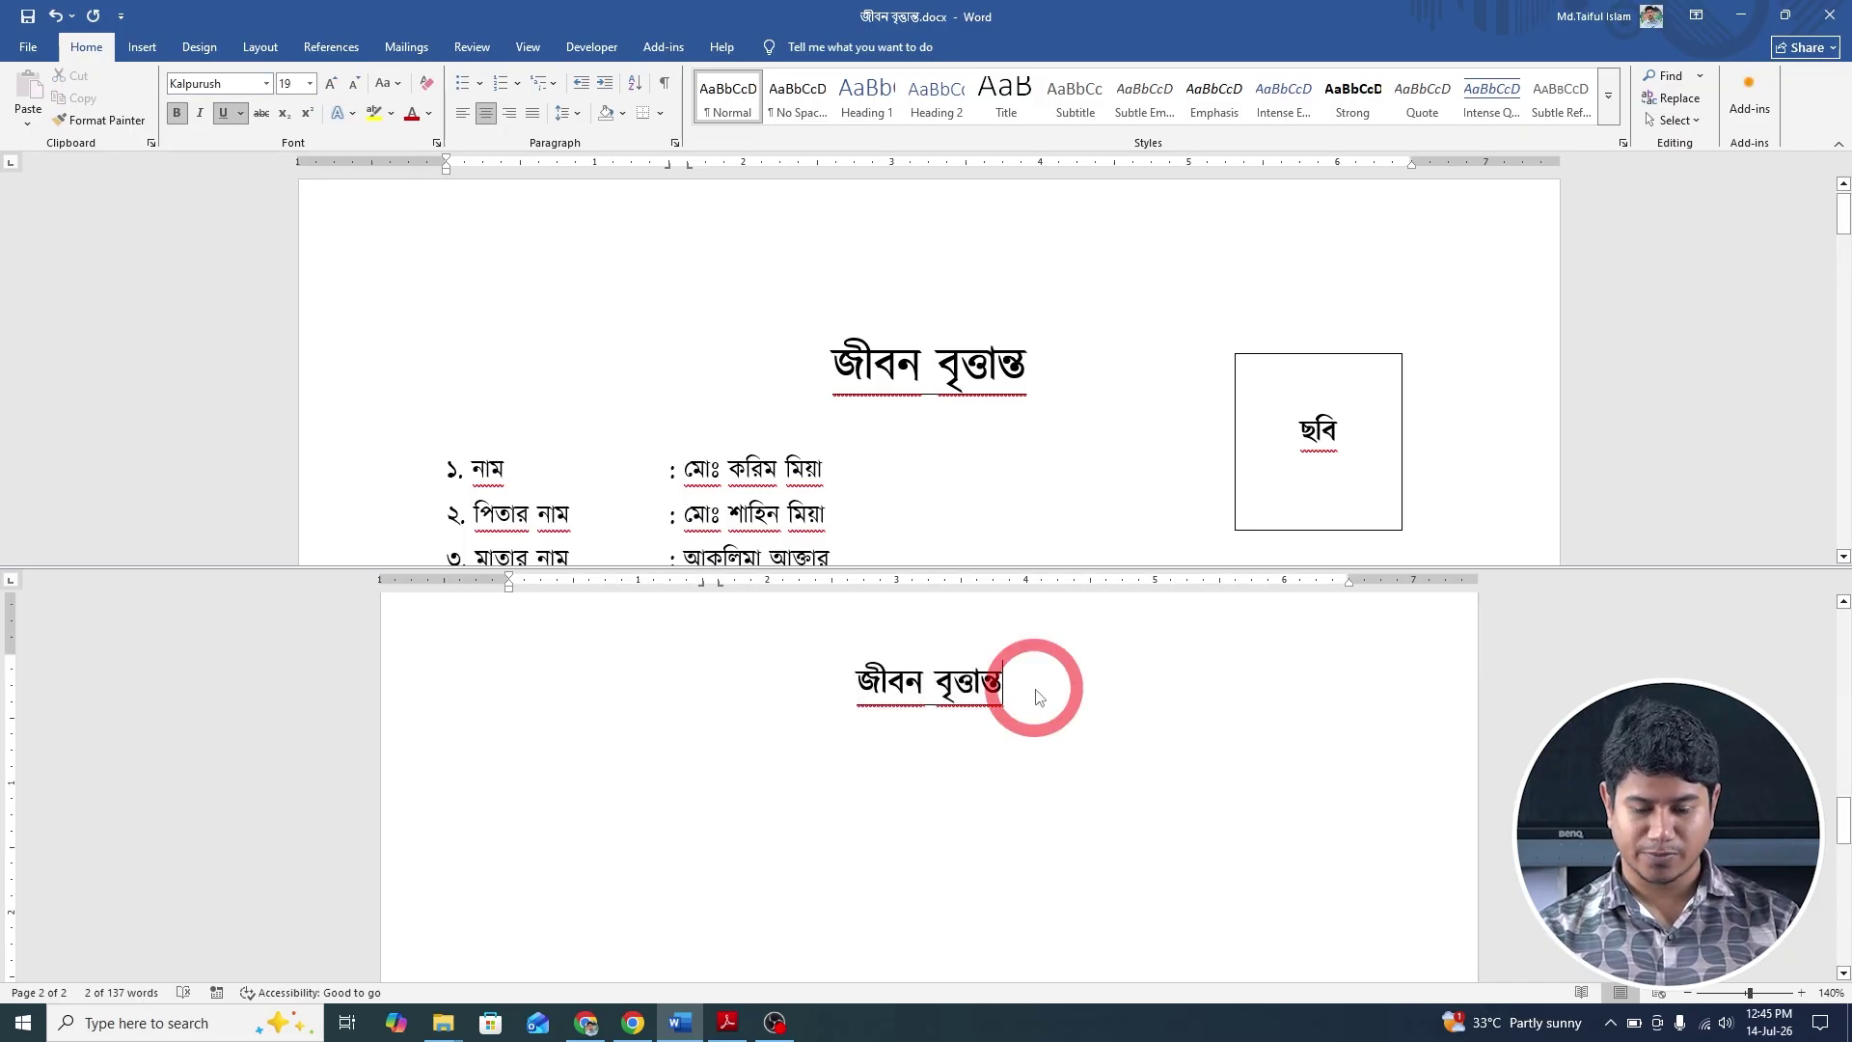
pyautogui.press('Return')
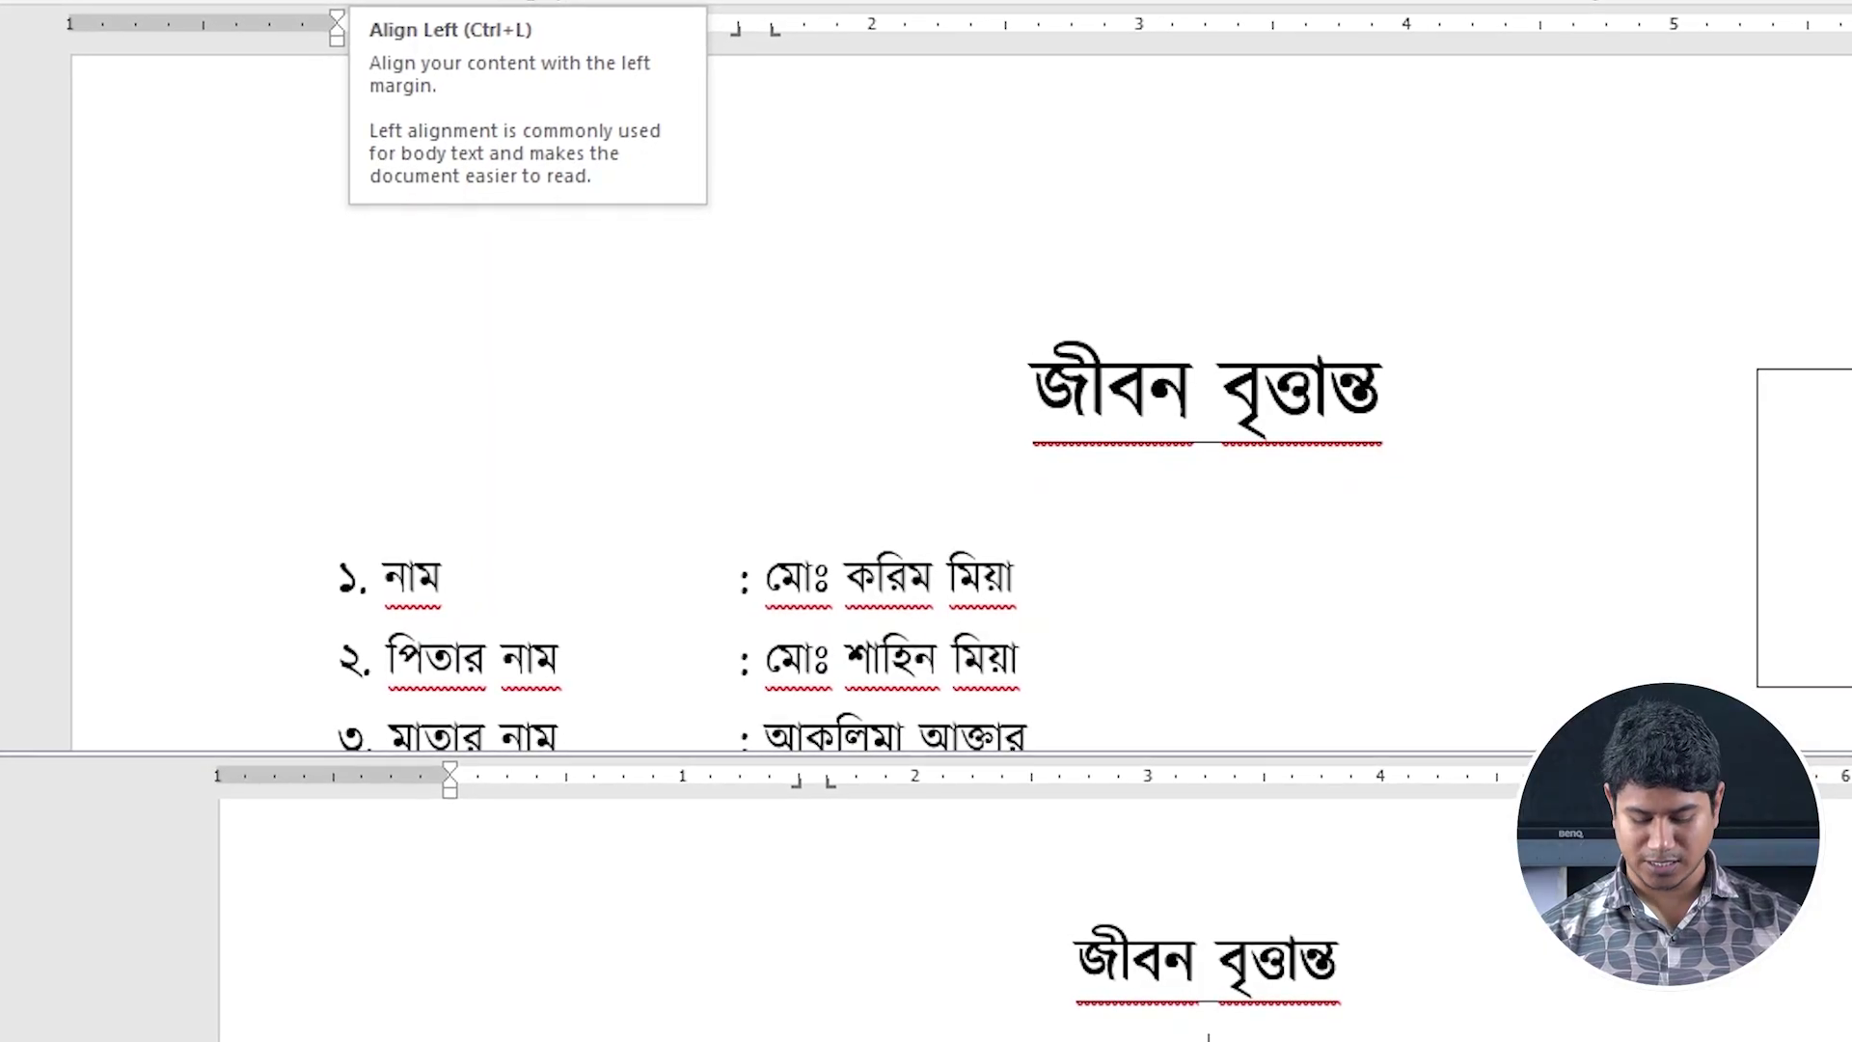
# Left-align the new line, set its font size to 12 and turn underline off.
pyautogui.hotkey('ctrl', 'l')
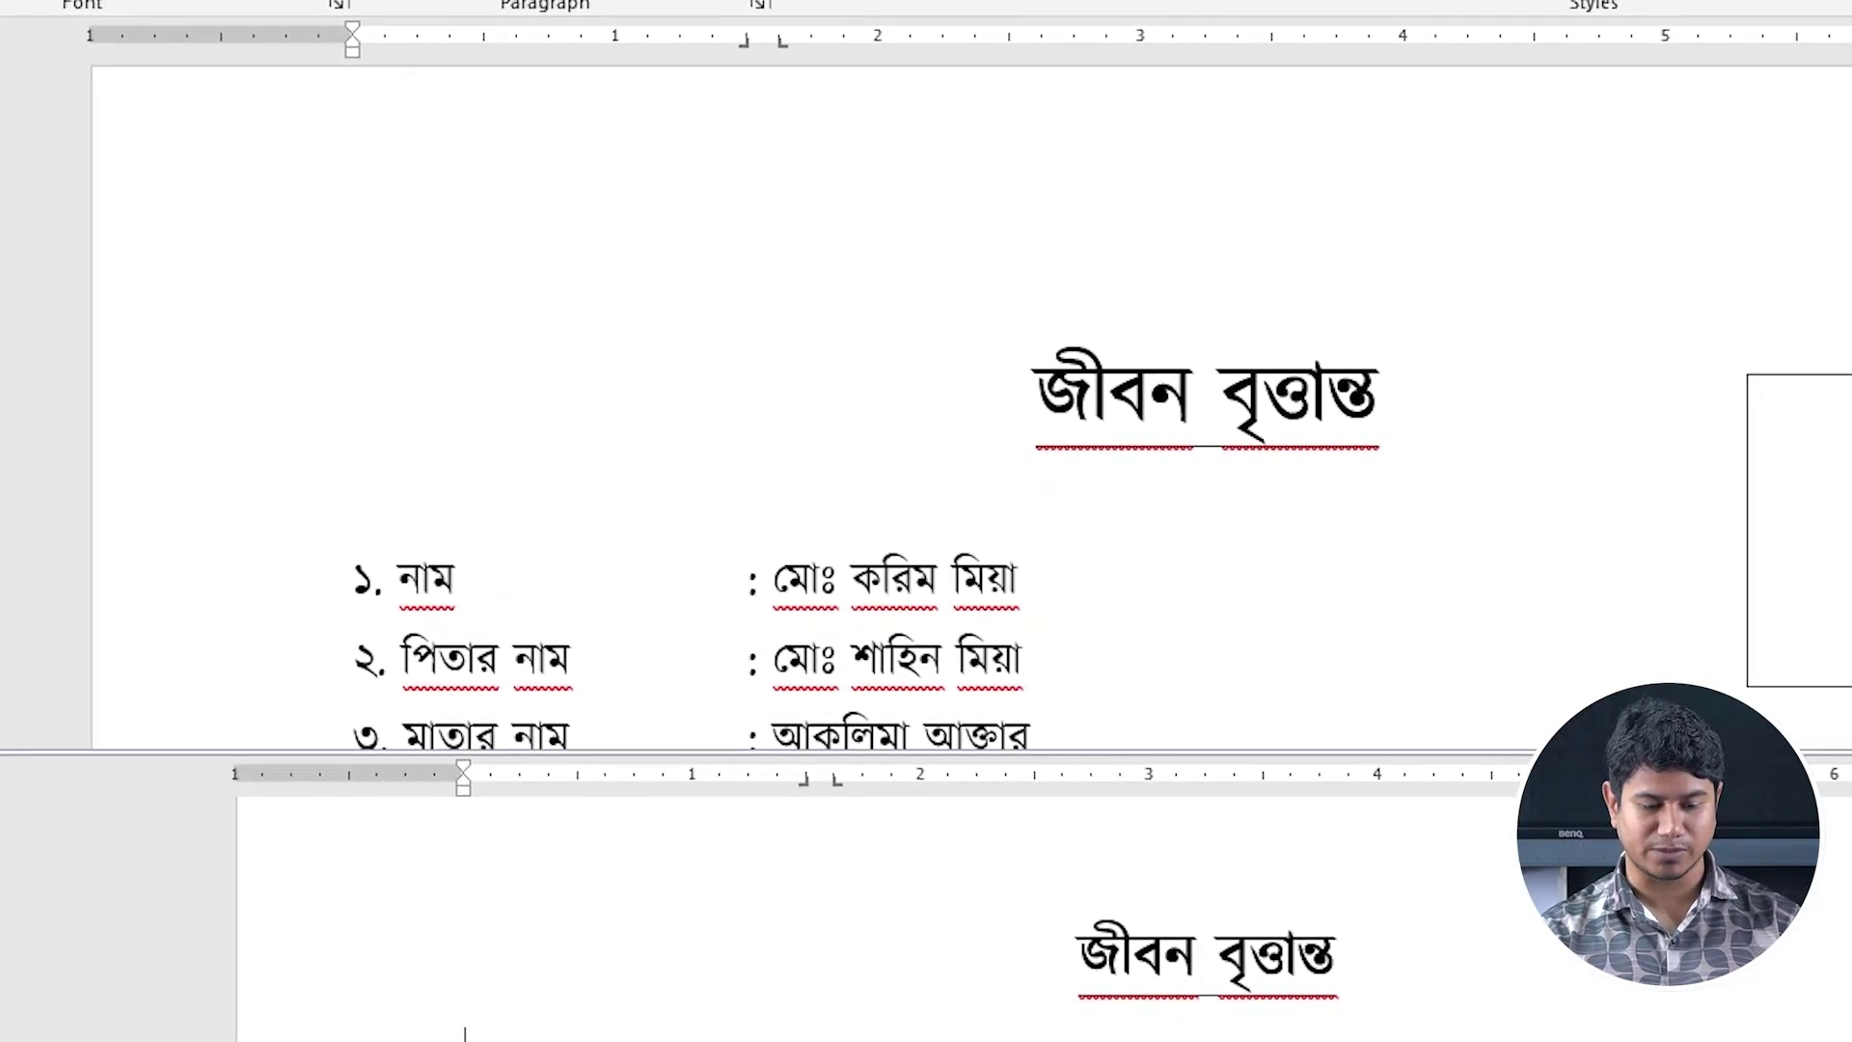
pyautogui.click(865, 607)
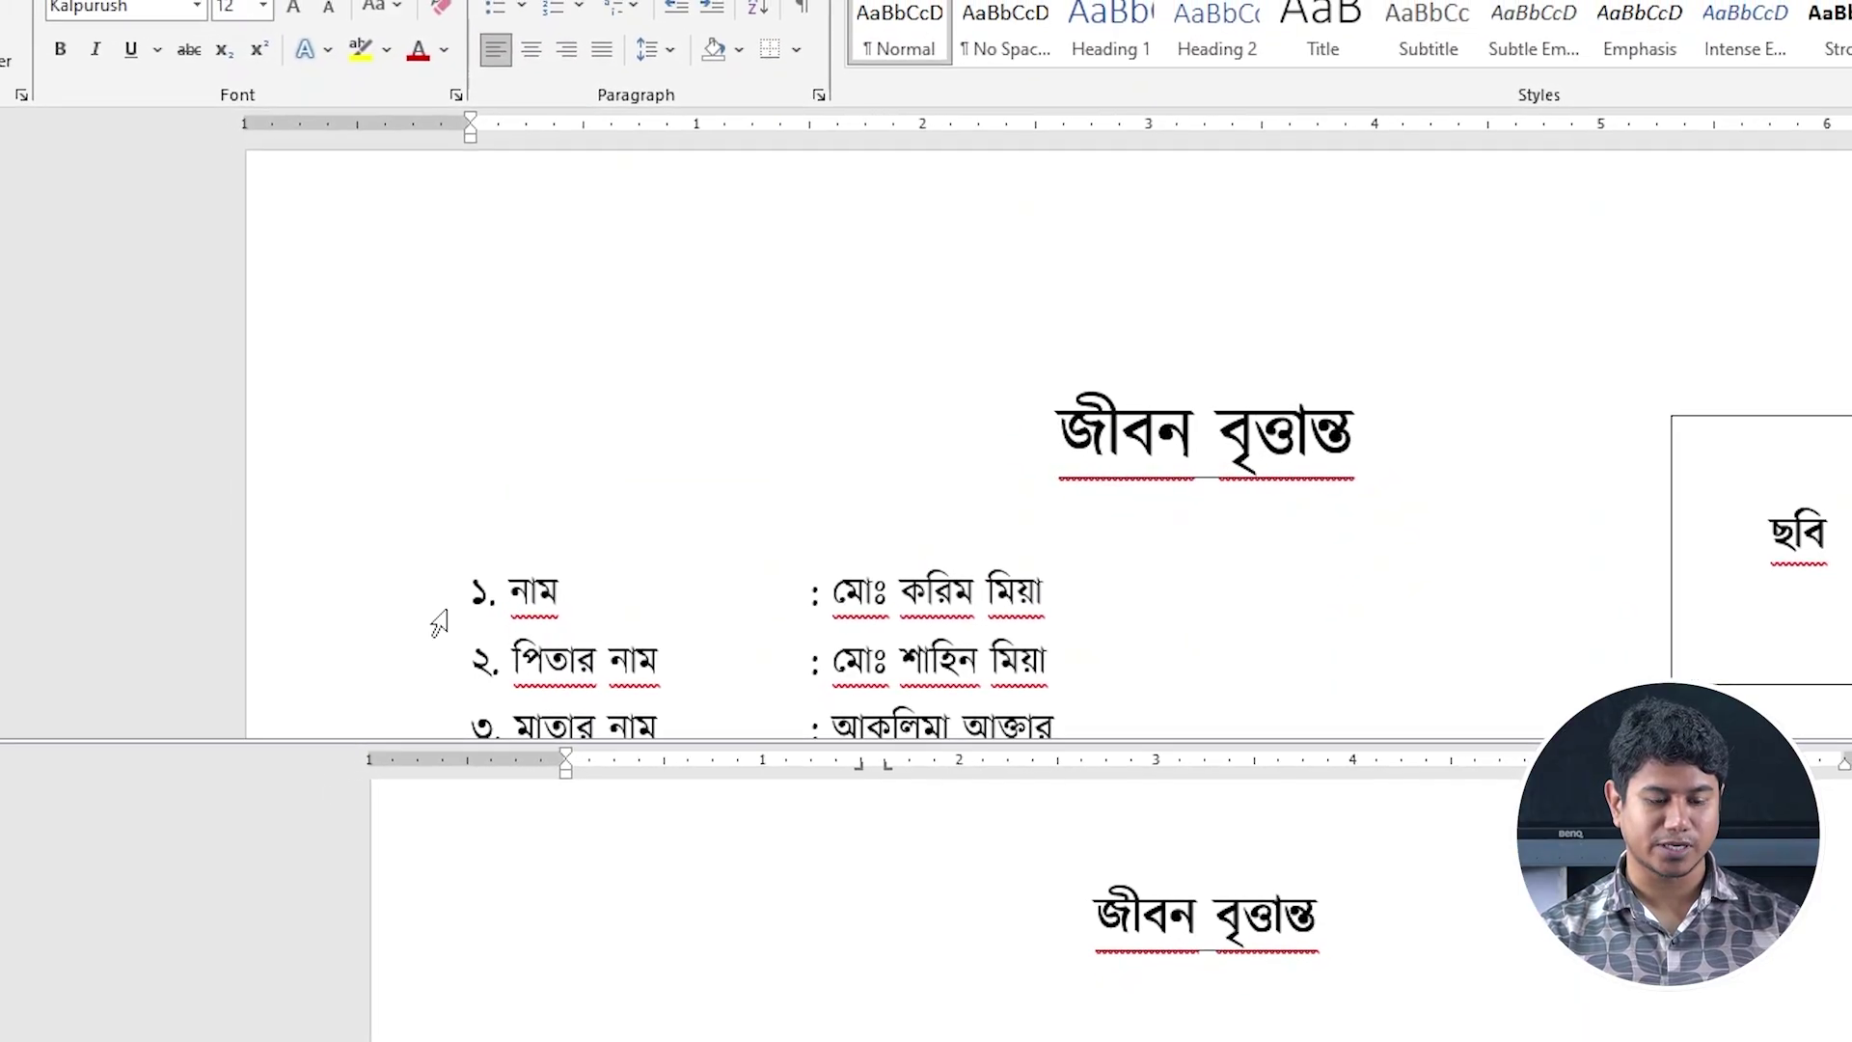
pyautogui.click(618, 1012)
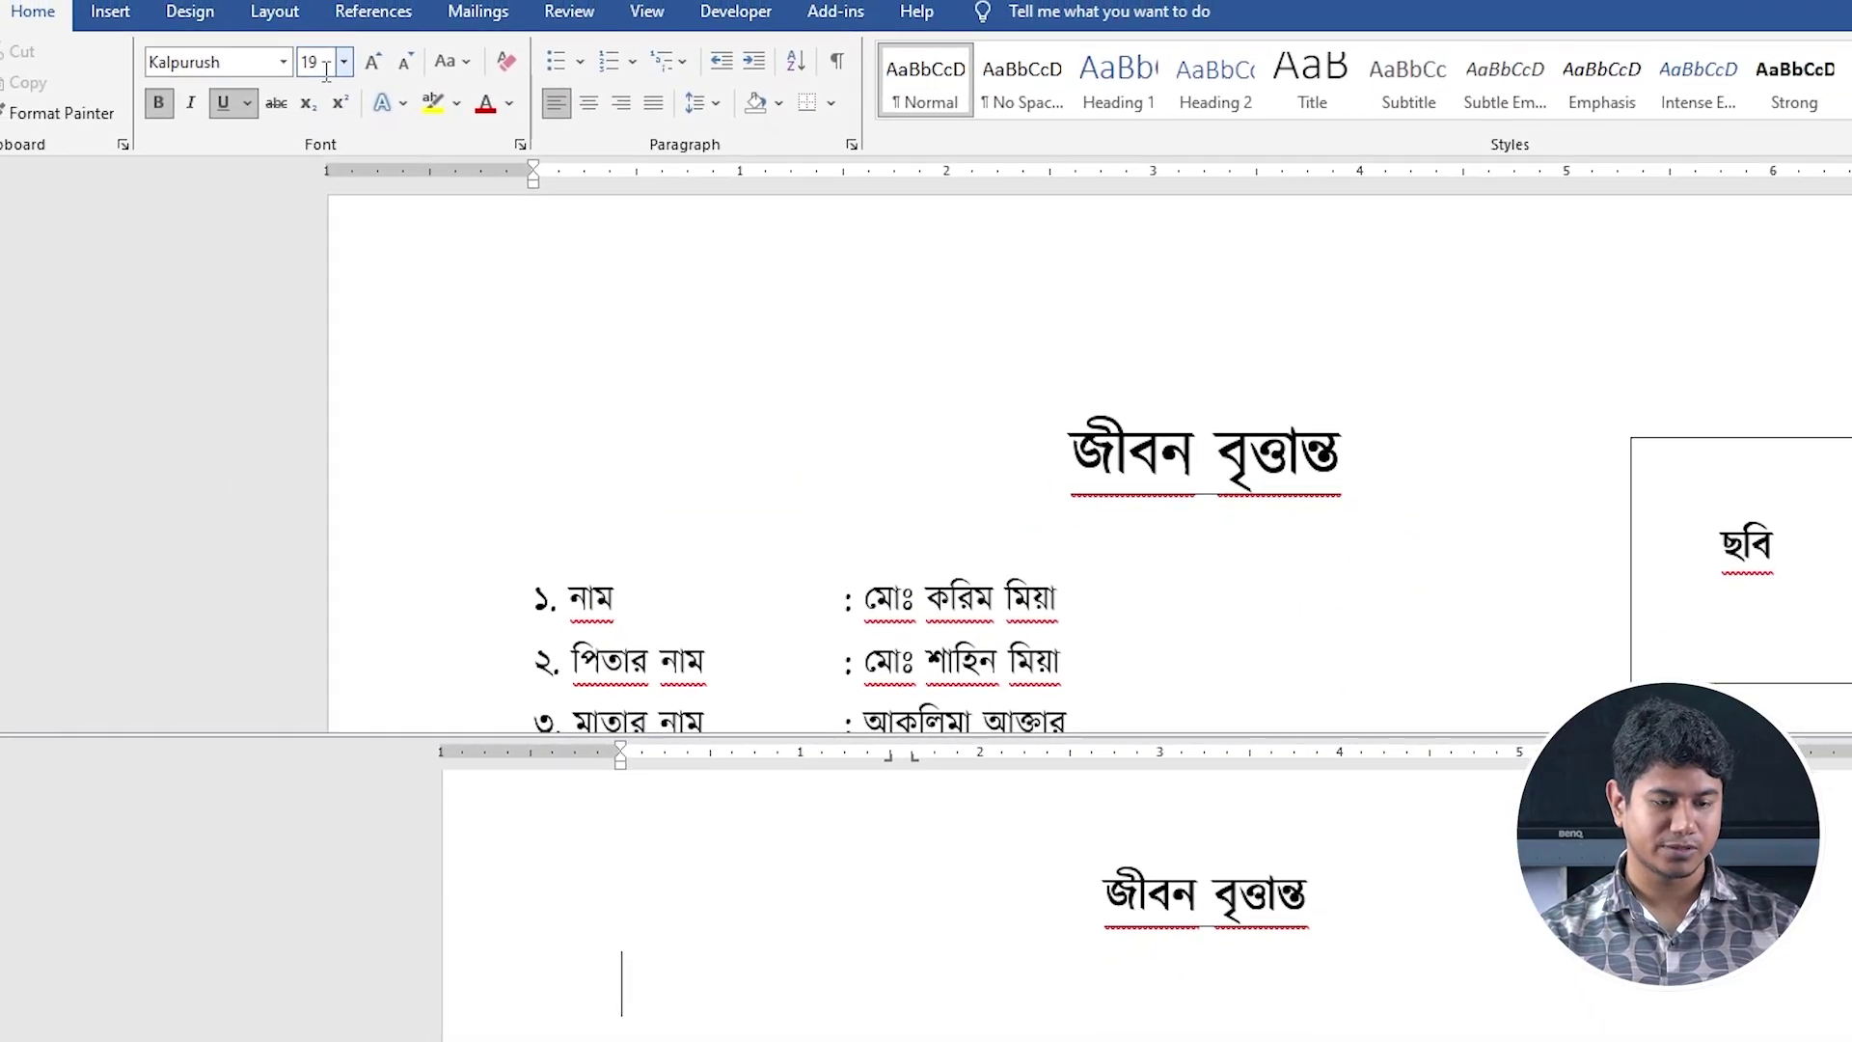
pyautogui.click(287, 39)
pyautogui.write('12')
pyautogui.press('Return')
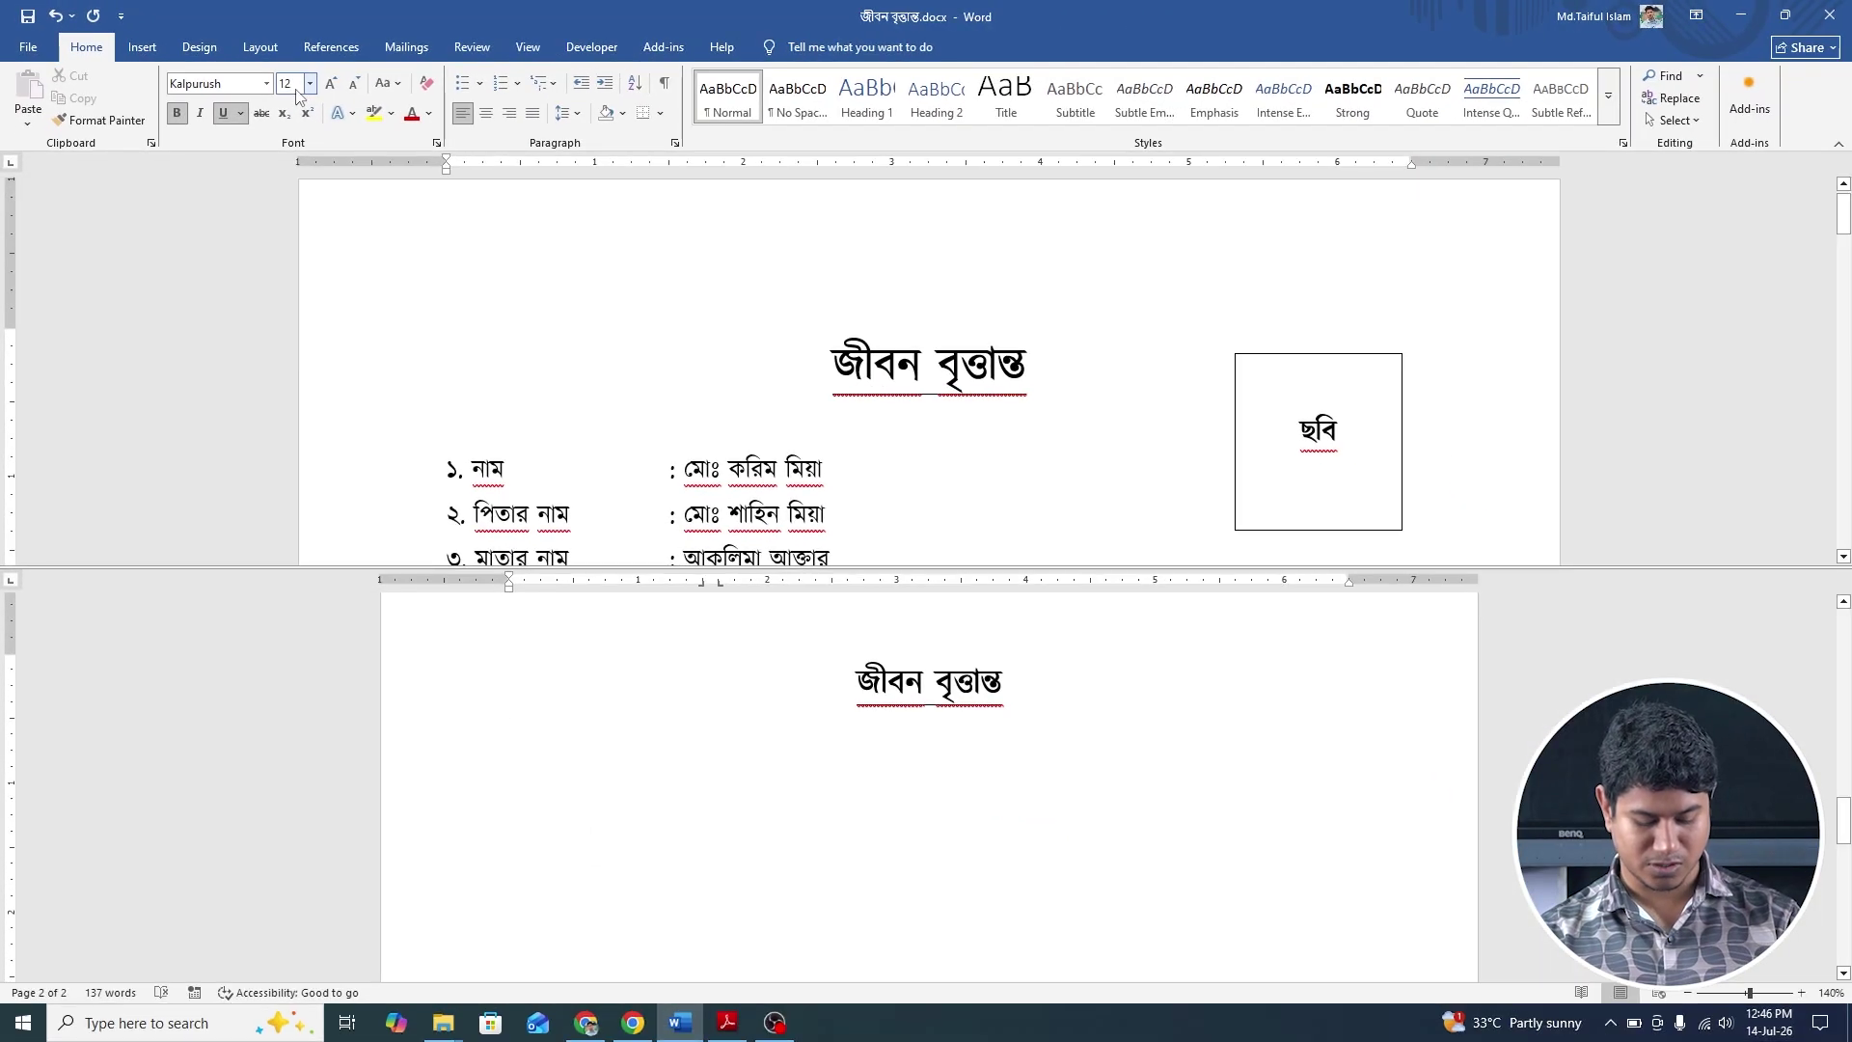
pyautogui.hotkey('ctrl', 'u')
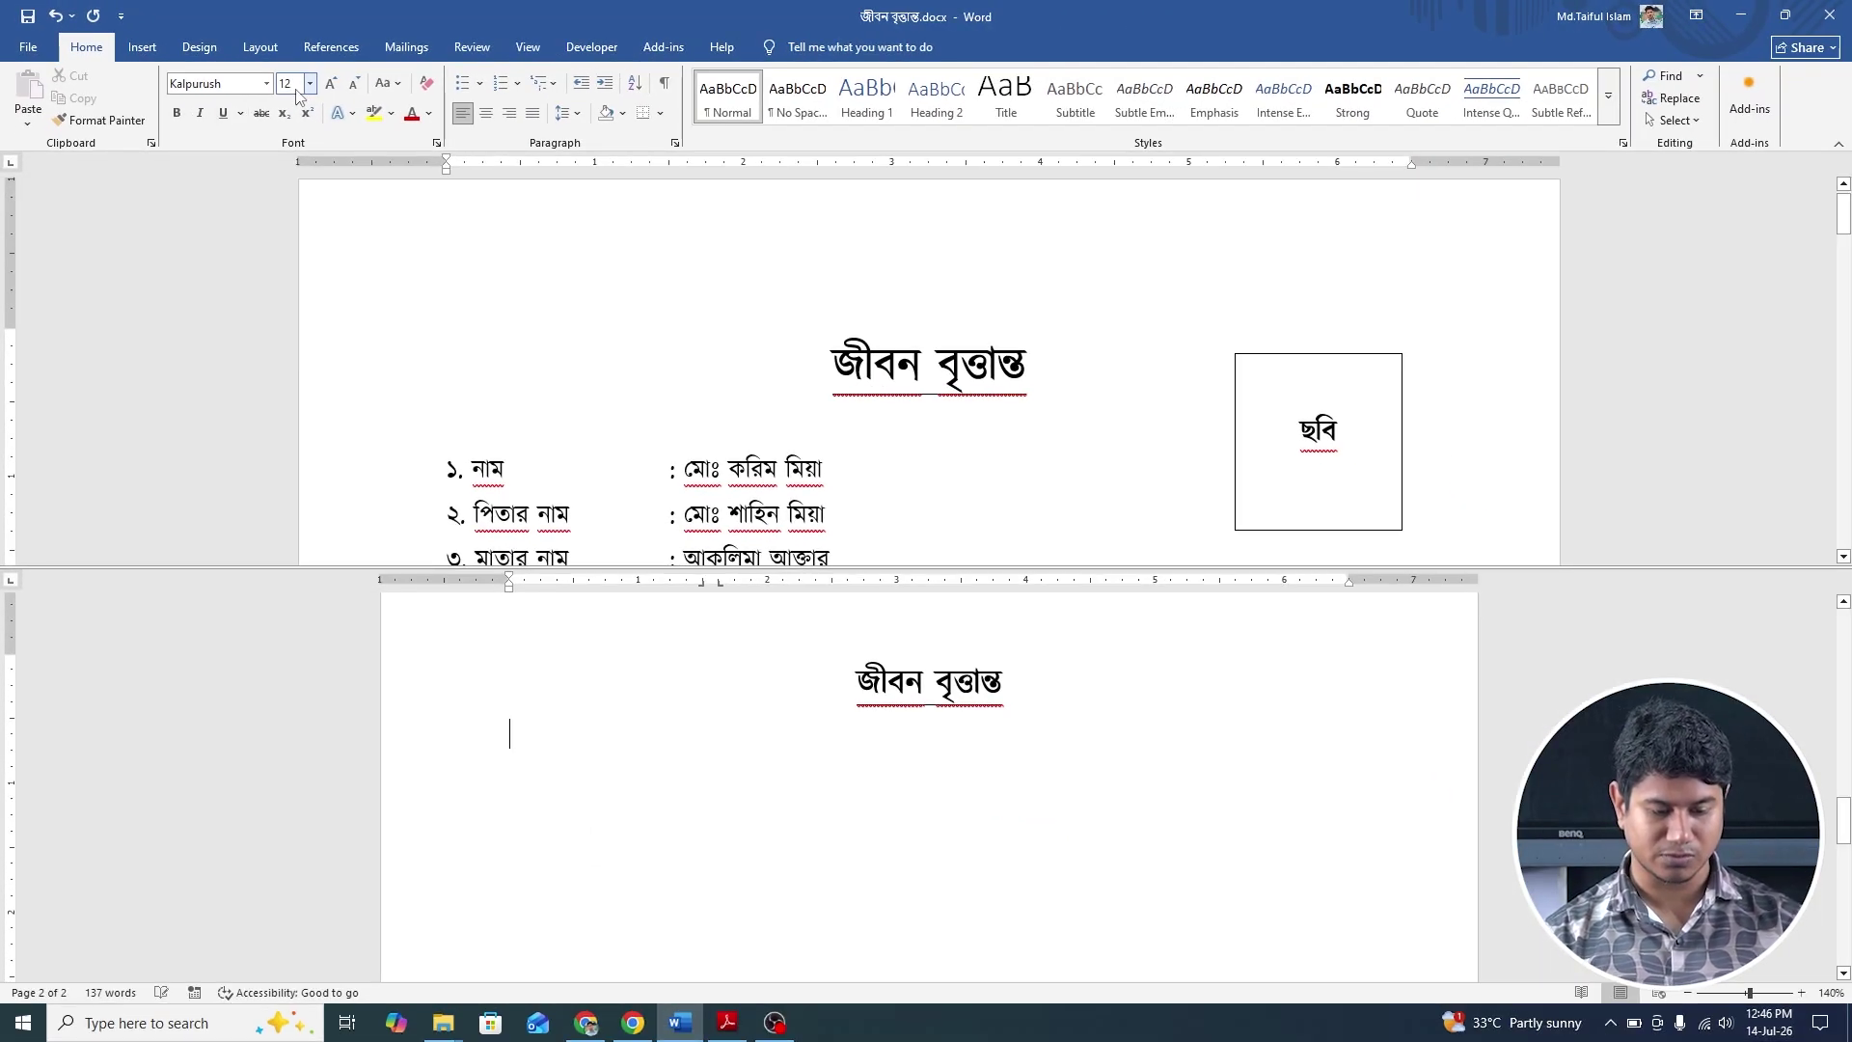
# Type items ১ to ৩: the candidate's name, father's name (পিতার নাম) and mother's name (মাতার নাম).
pyautogui.write('১')
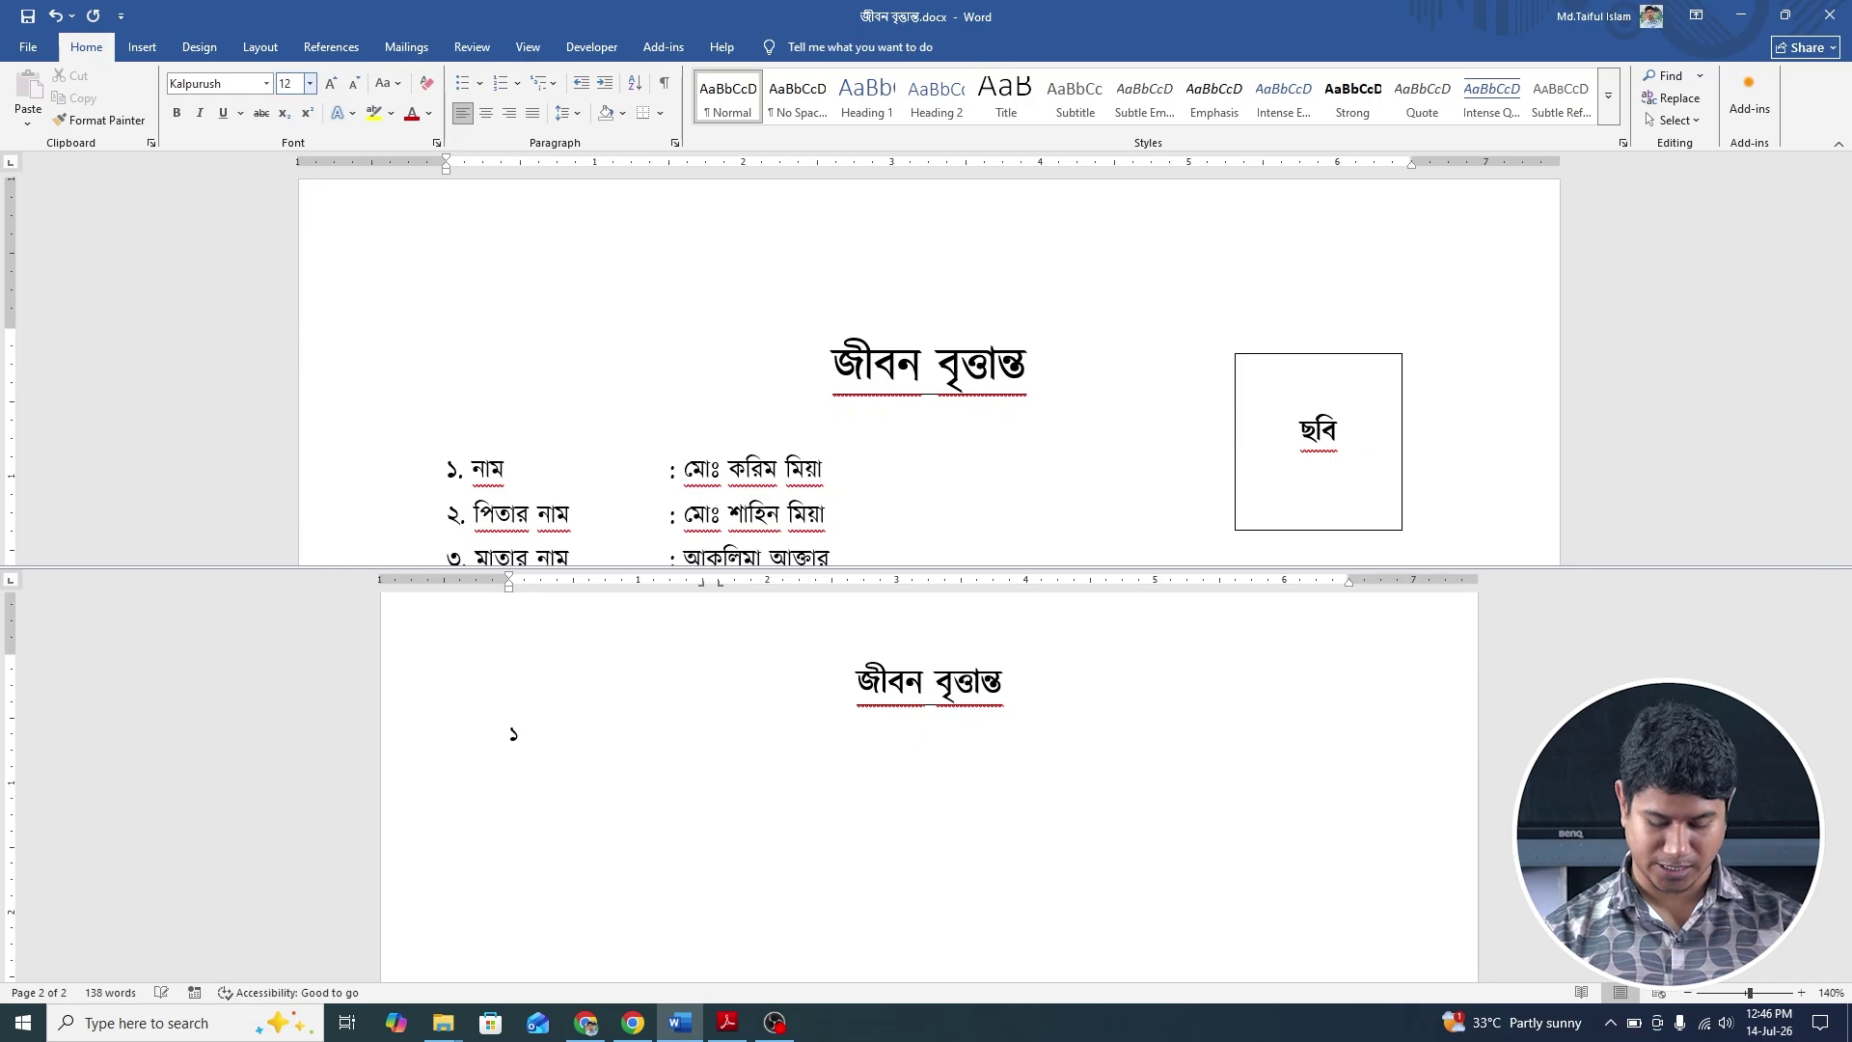
pyautogui.write('. নাম')
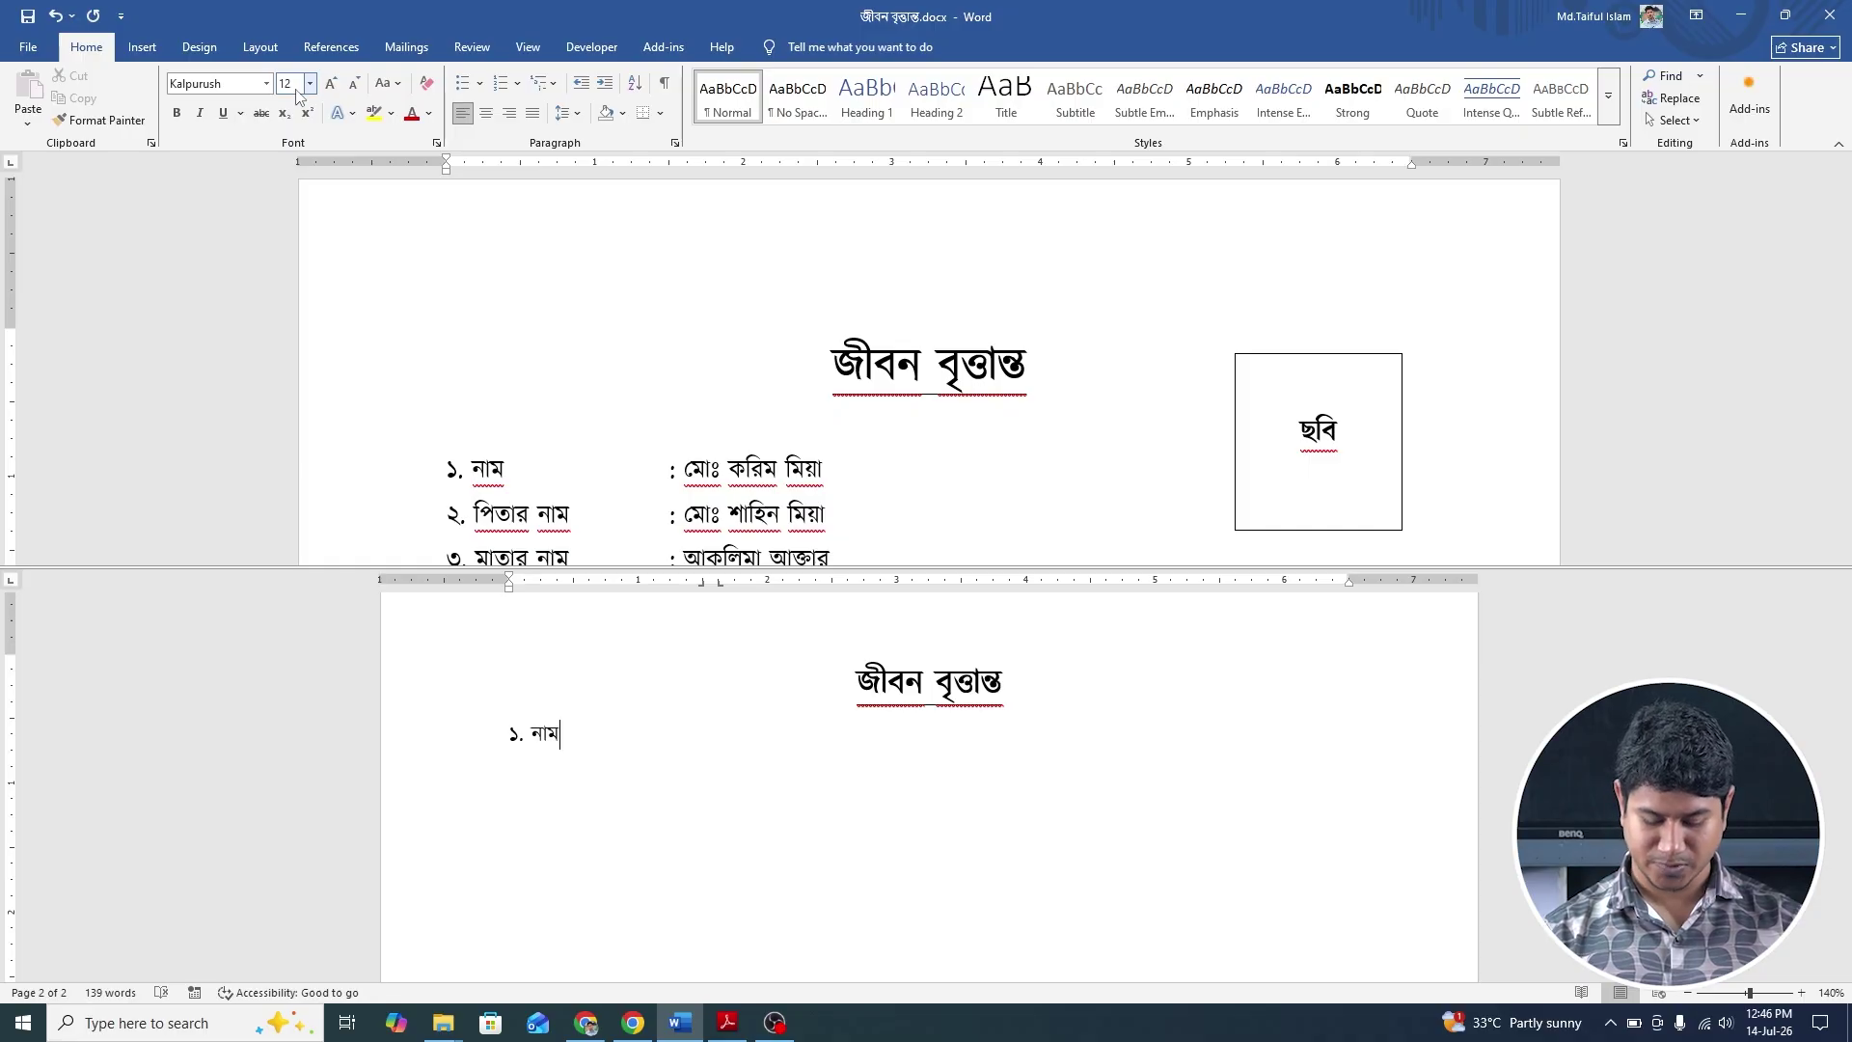
pyautogui.write(':')
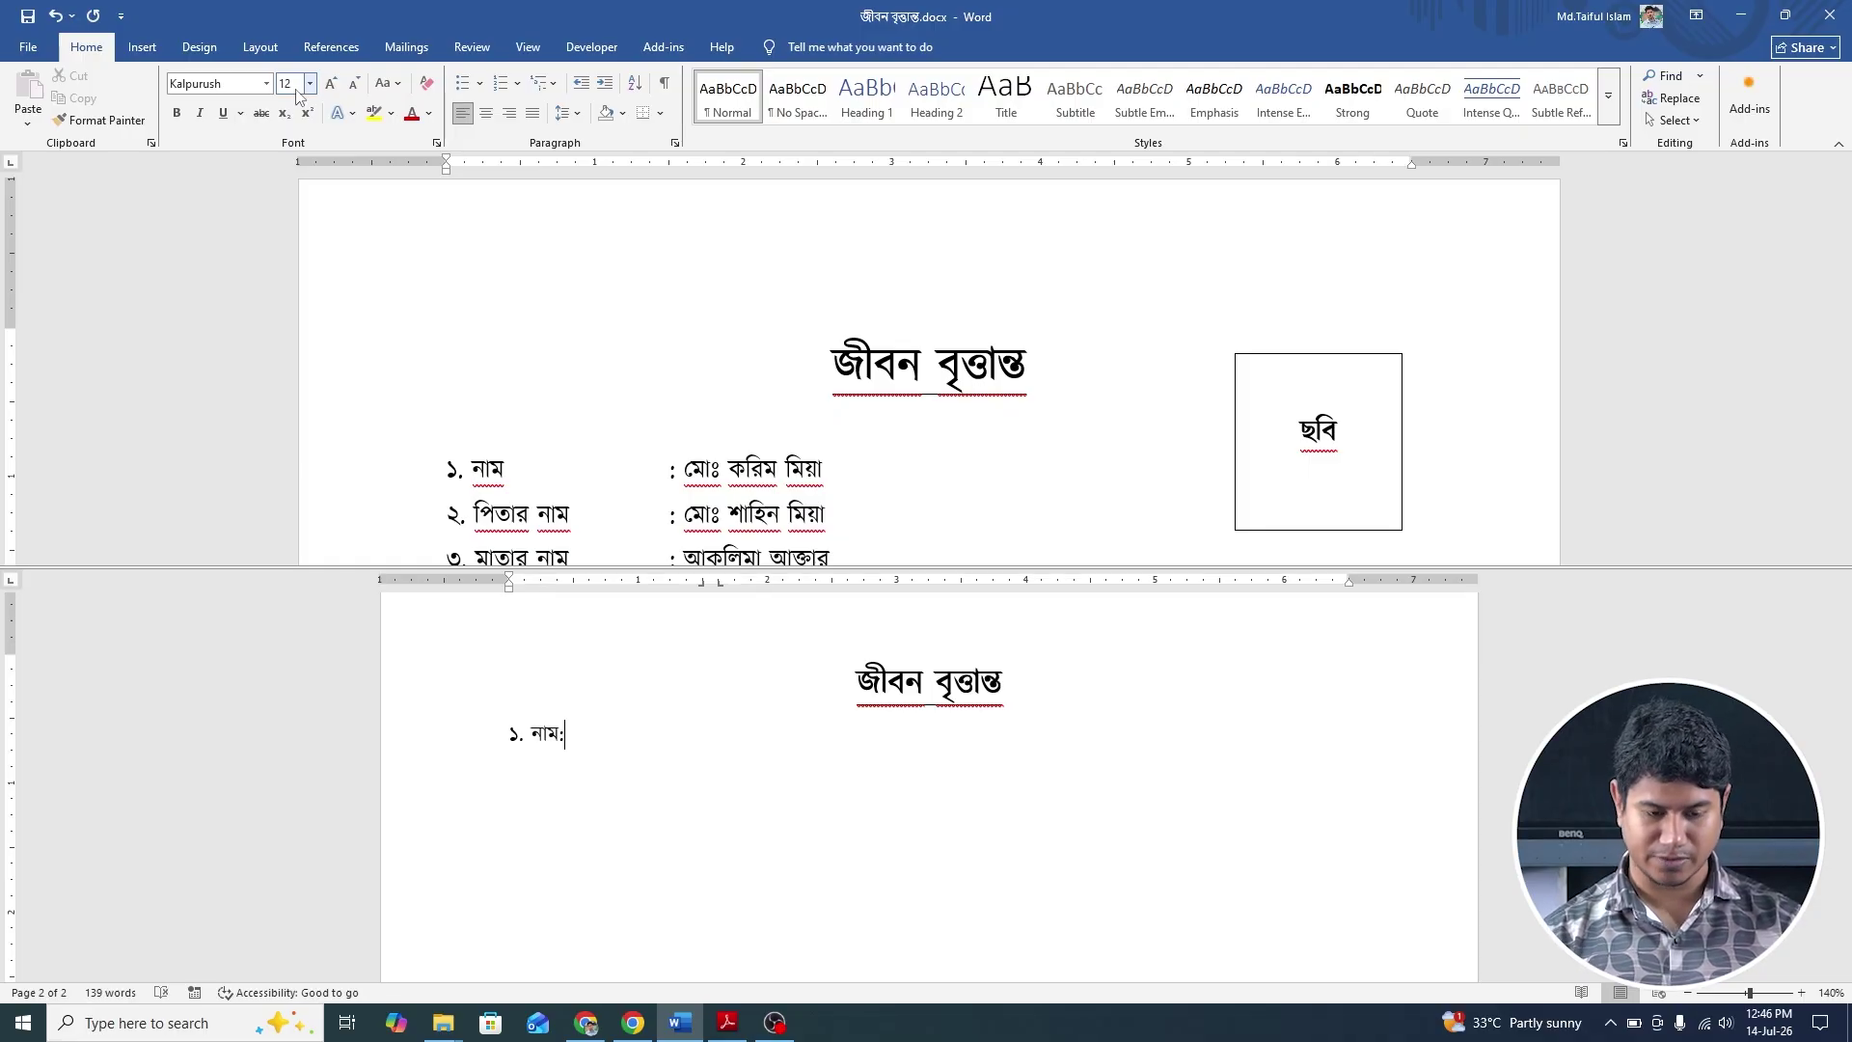
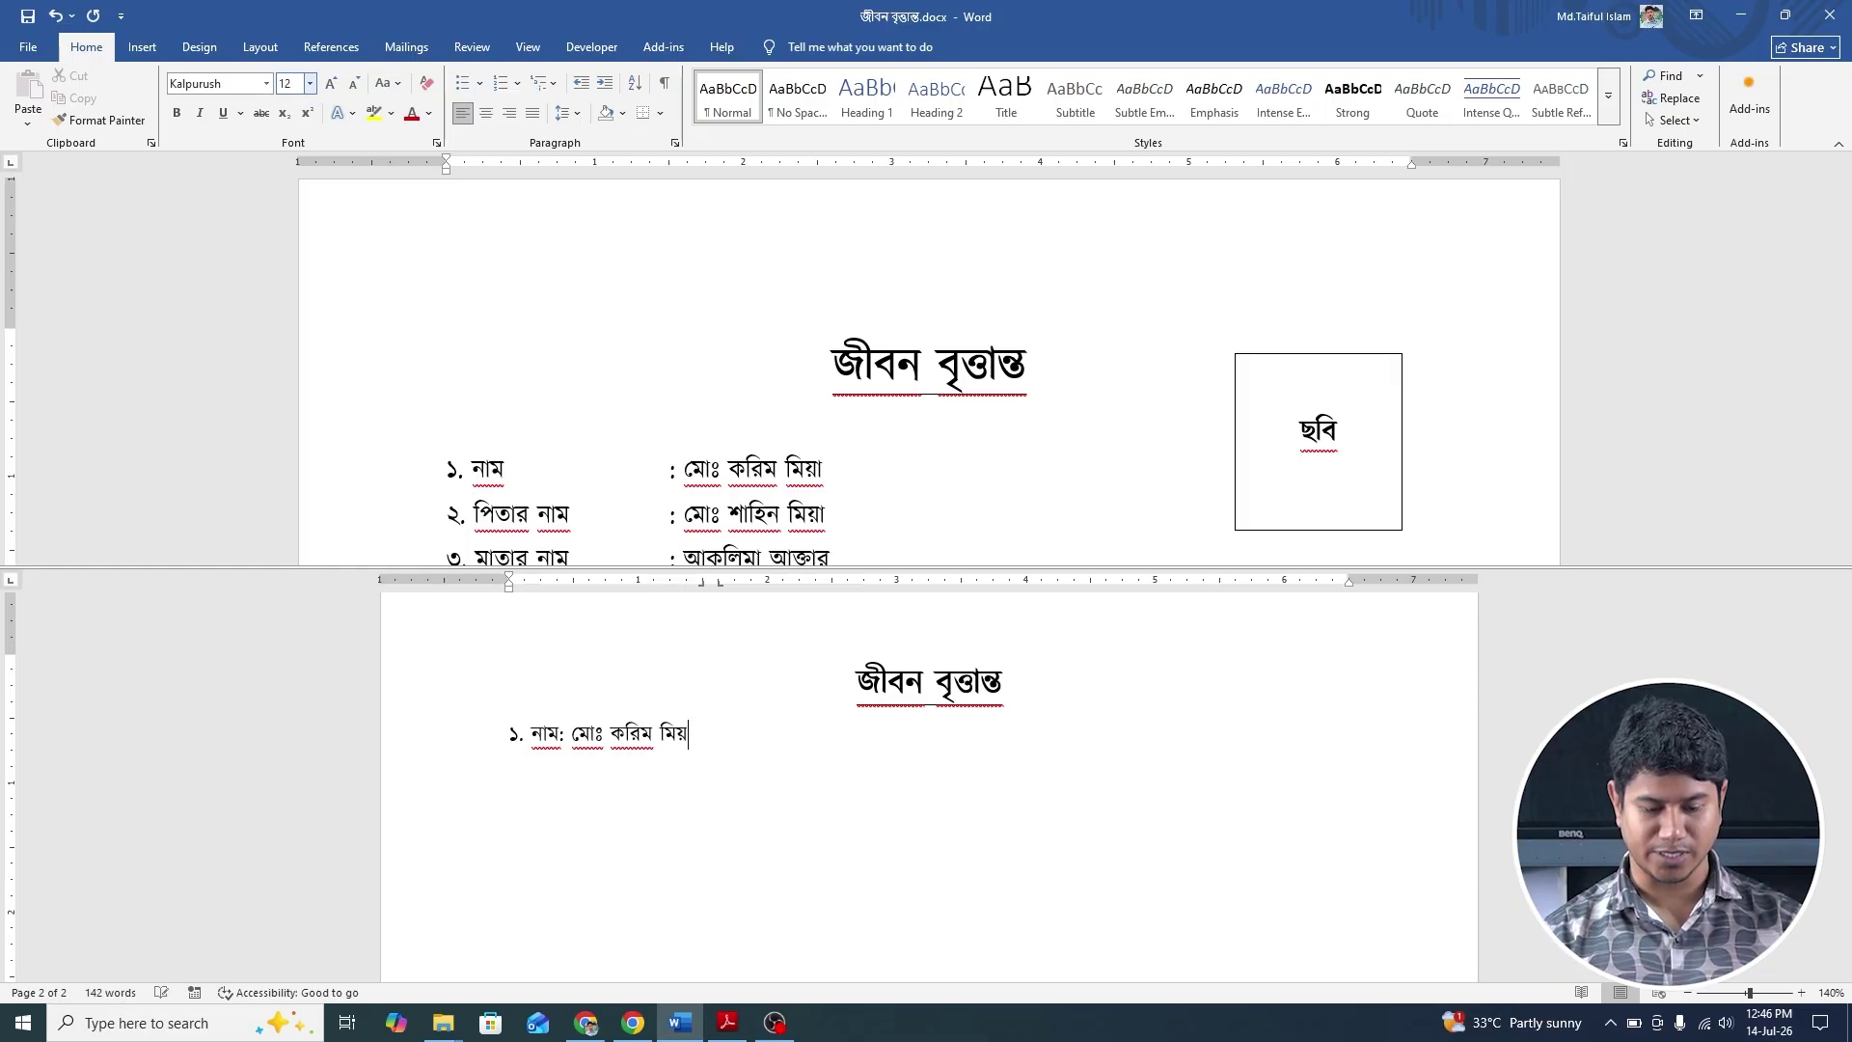
pyautogui.press('Return')
pyautogui.write('২')
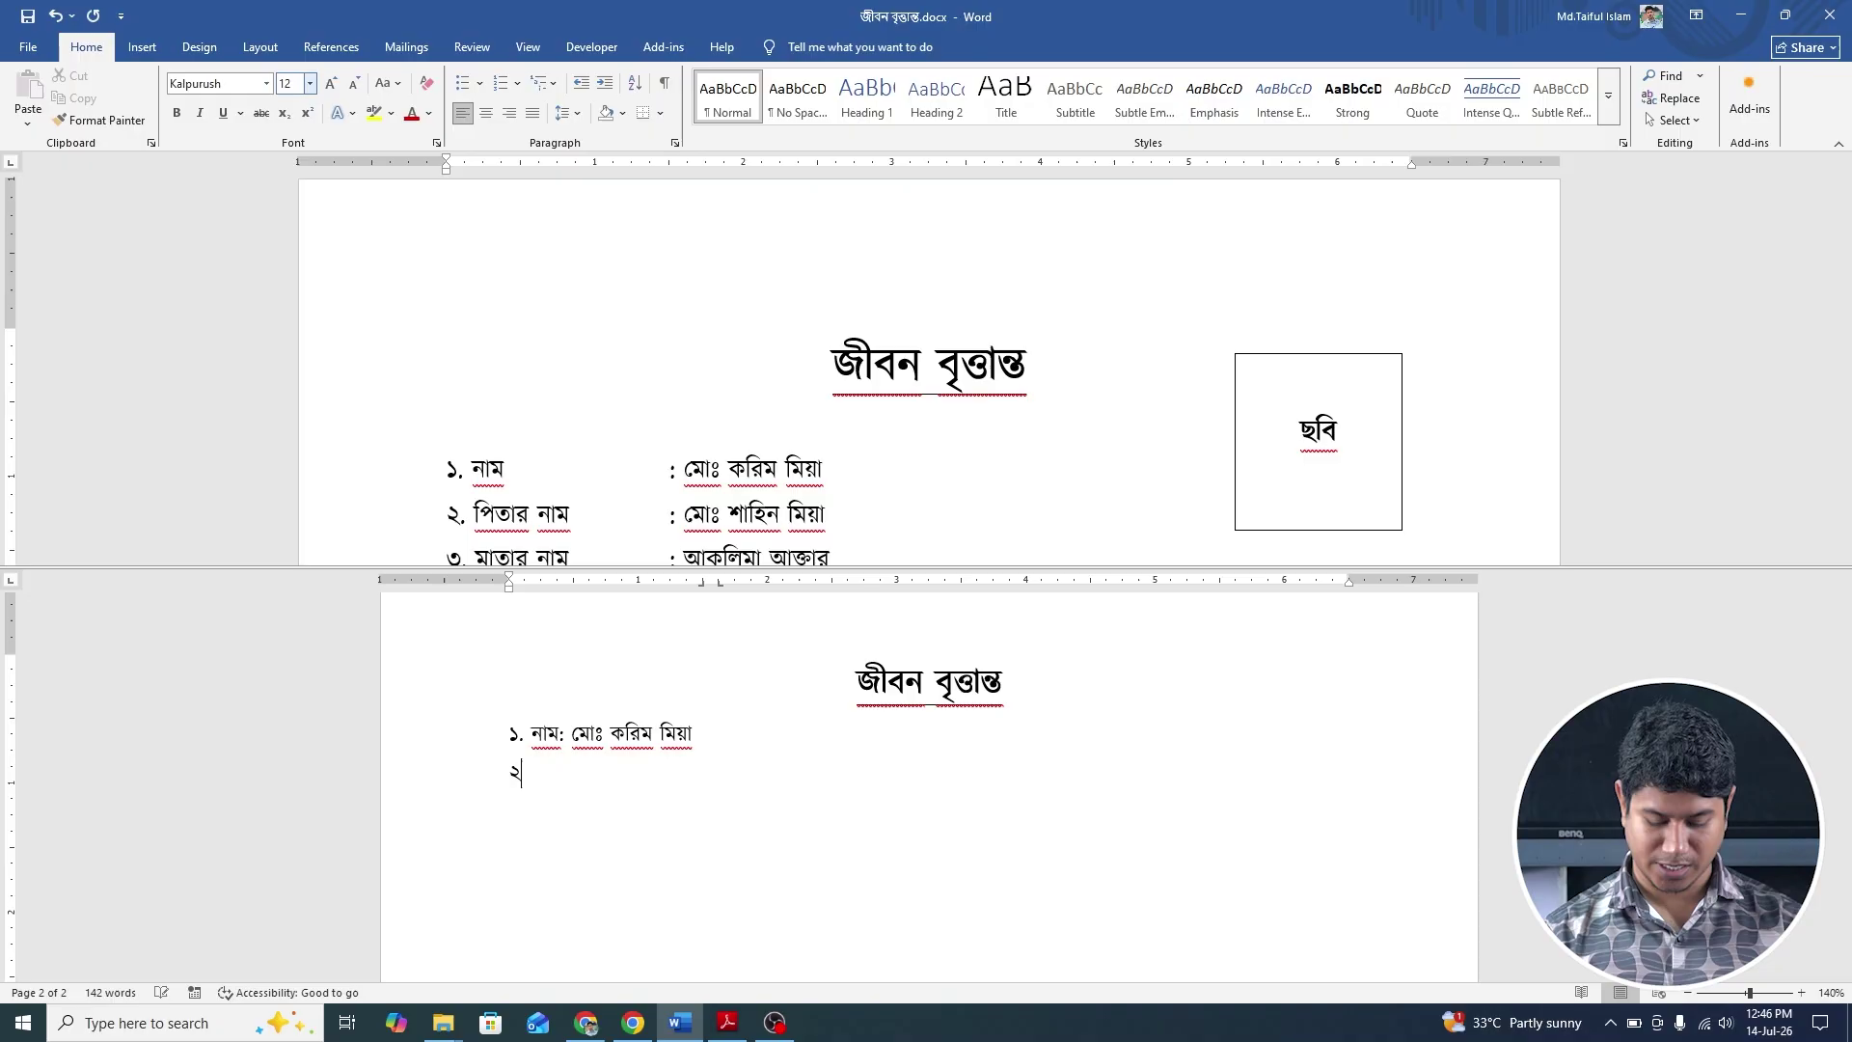
pyautogui.write('. পিতার নাম')
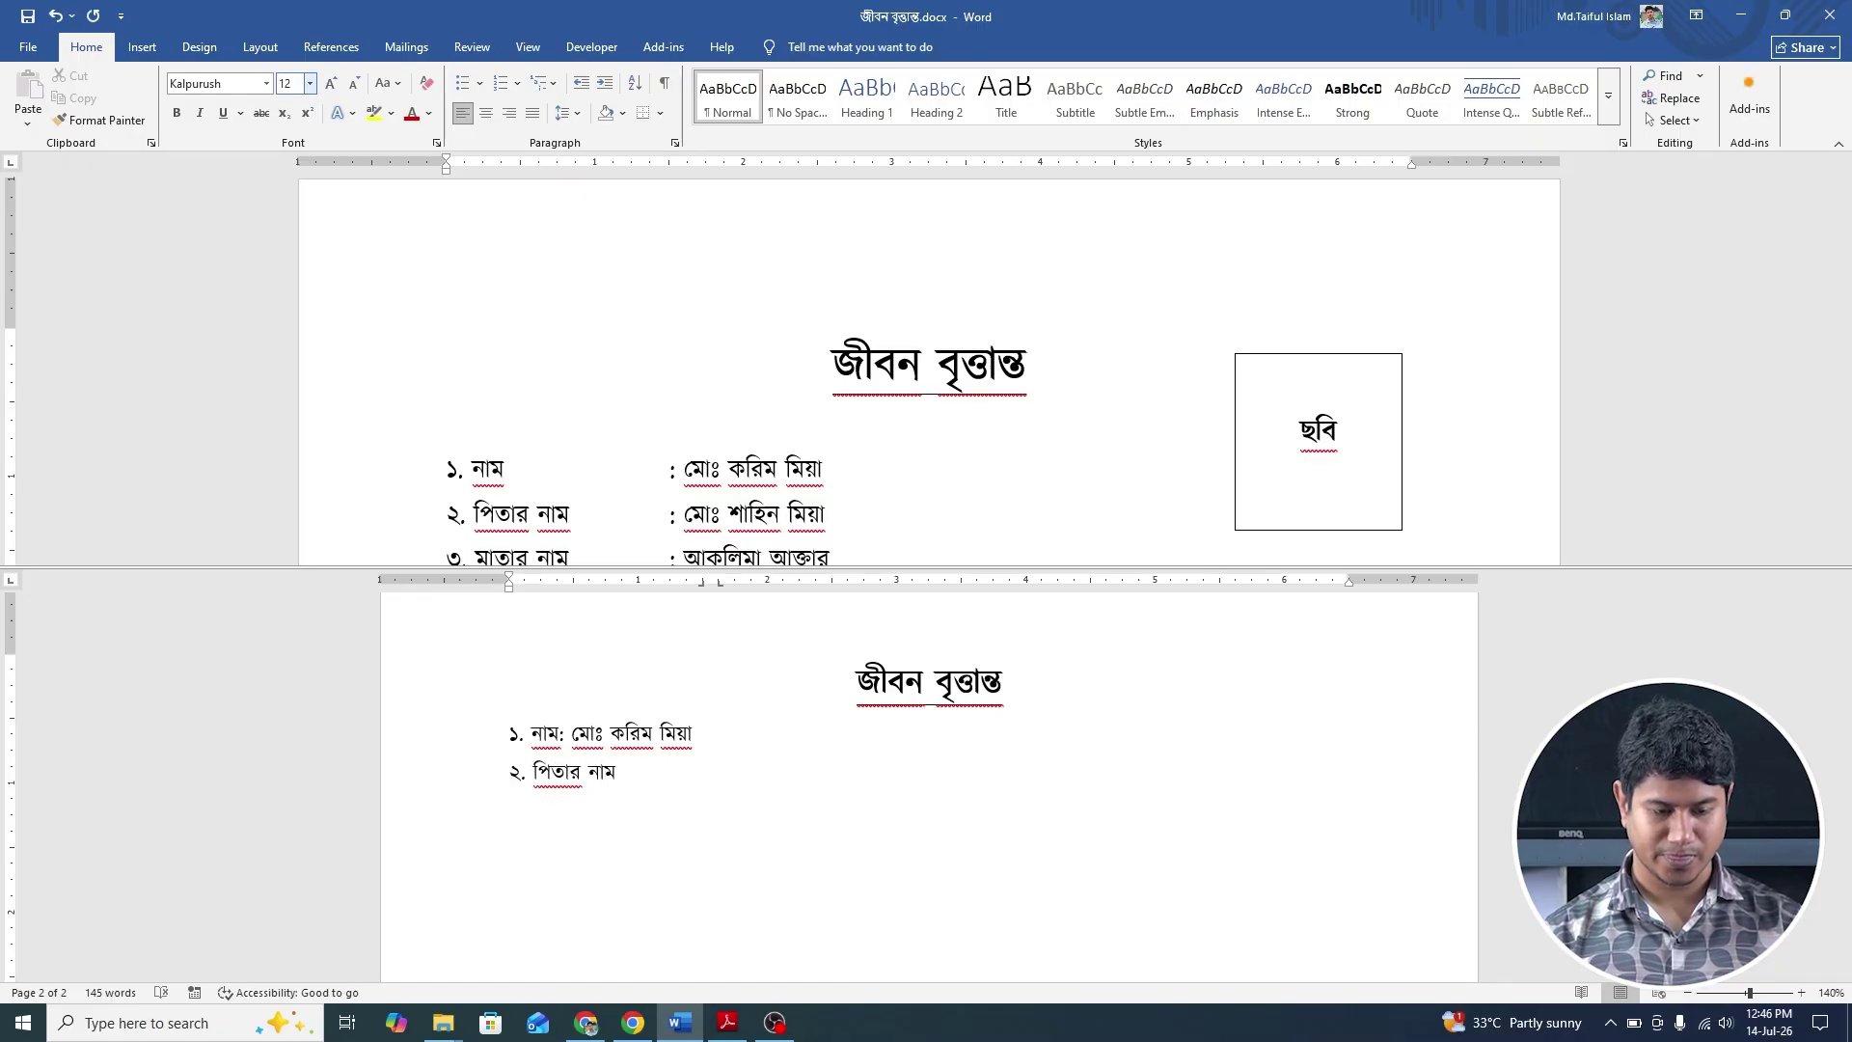
pyautogui.write(' :')
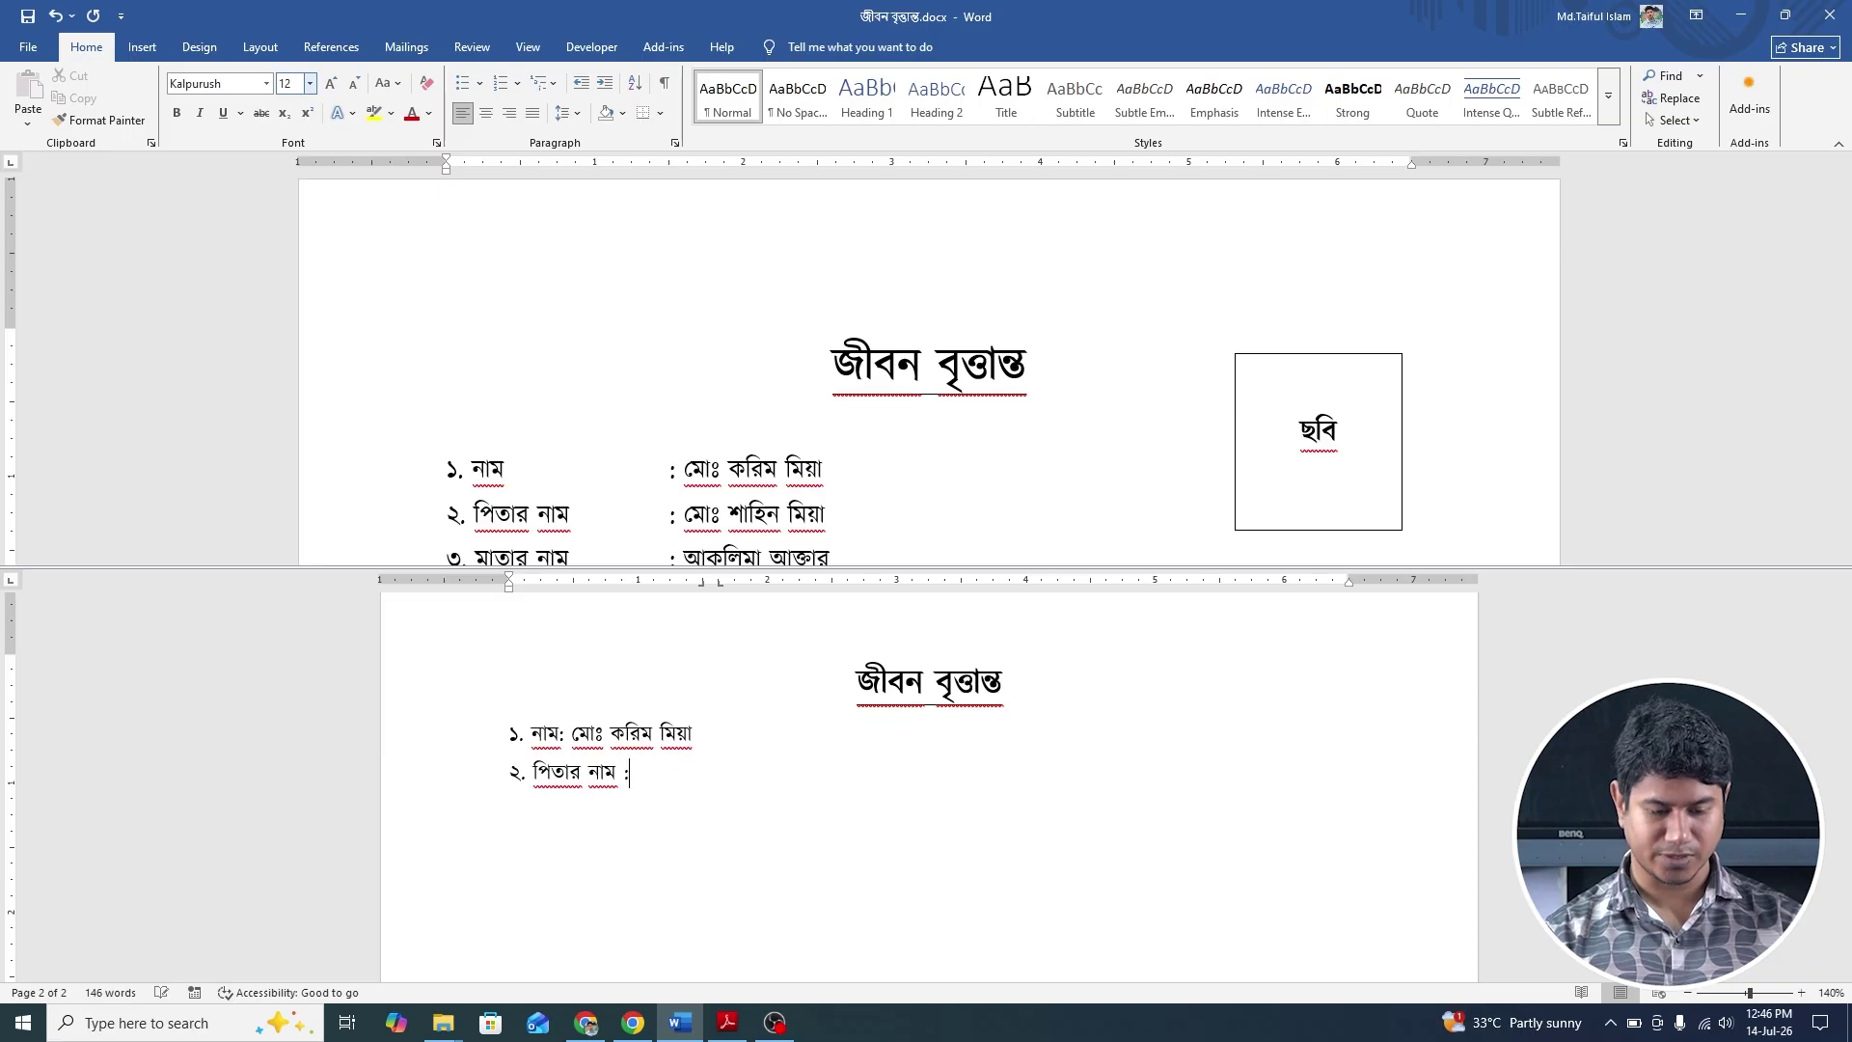
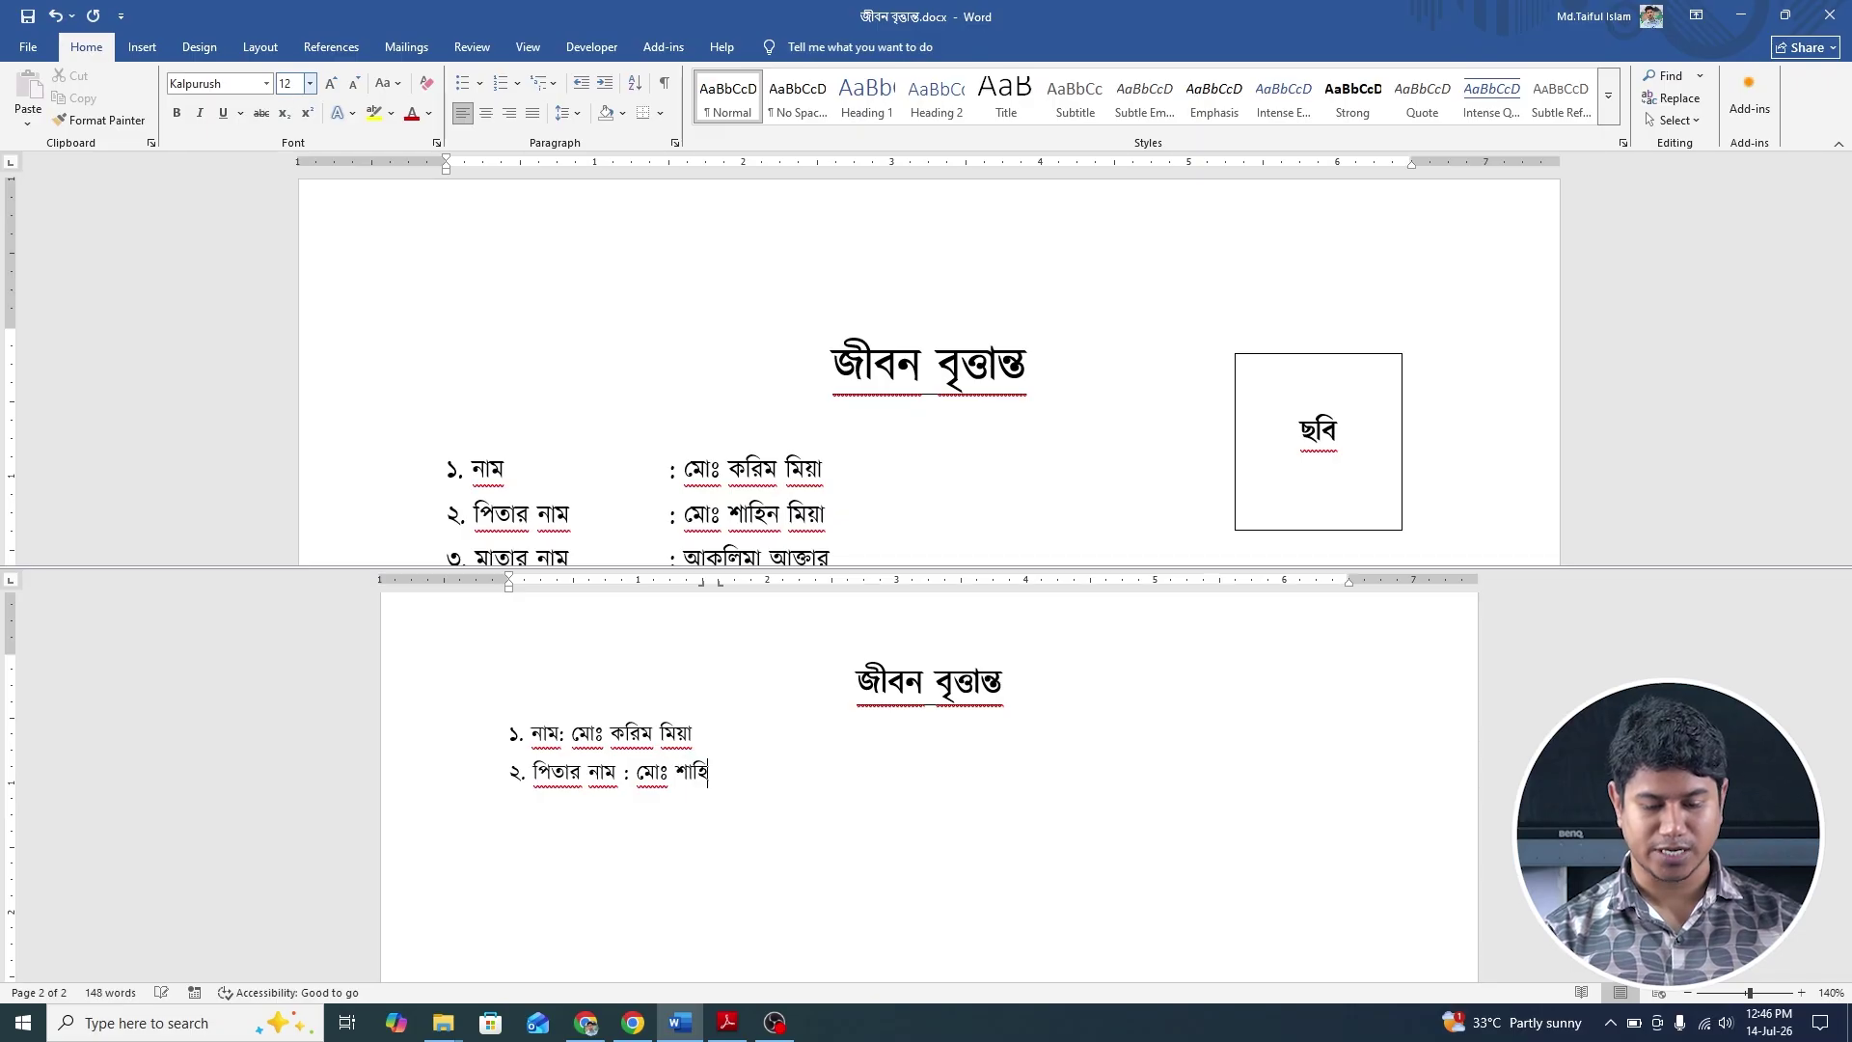
pyautogui.press('Return')
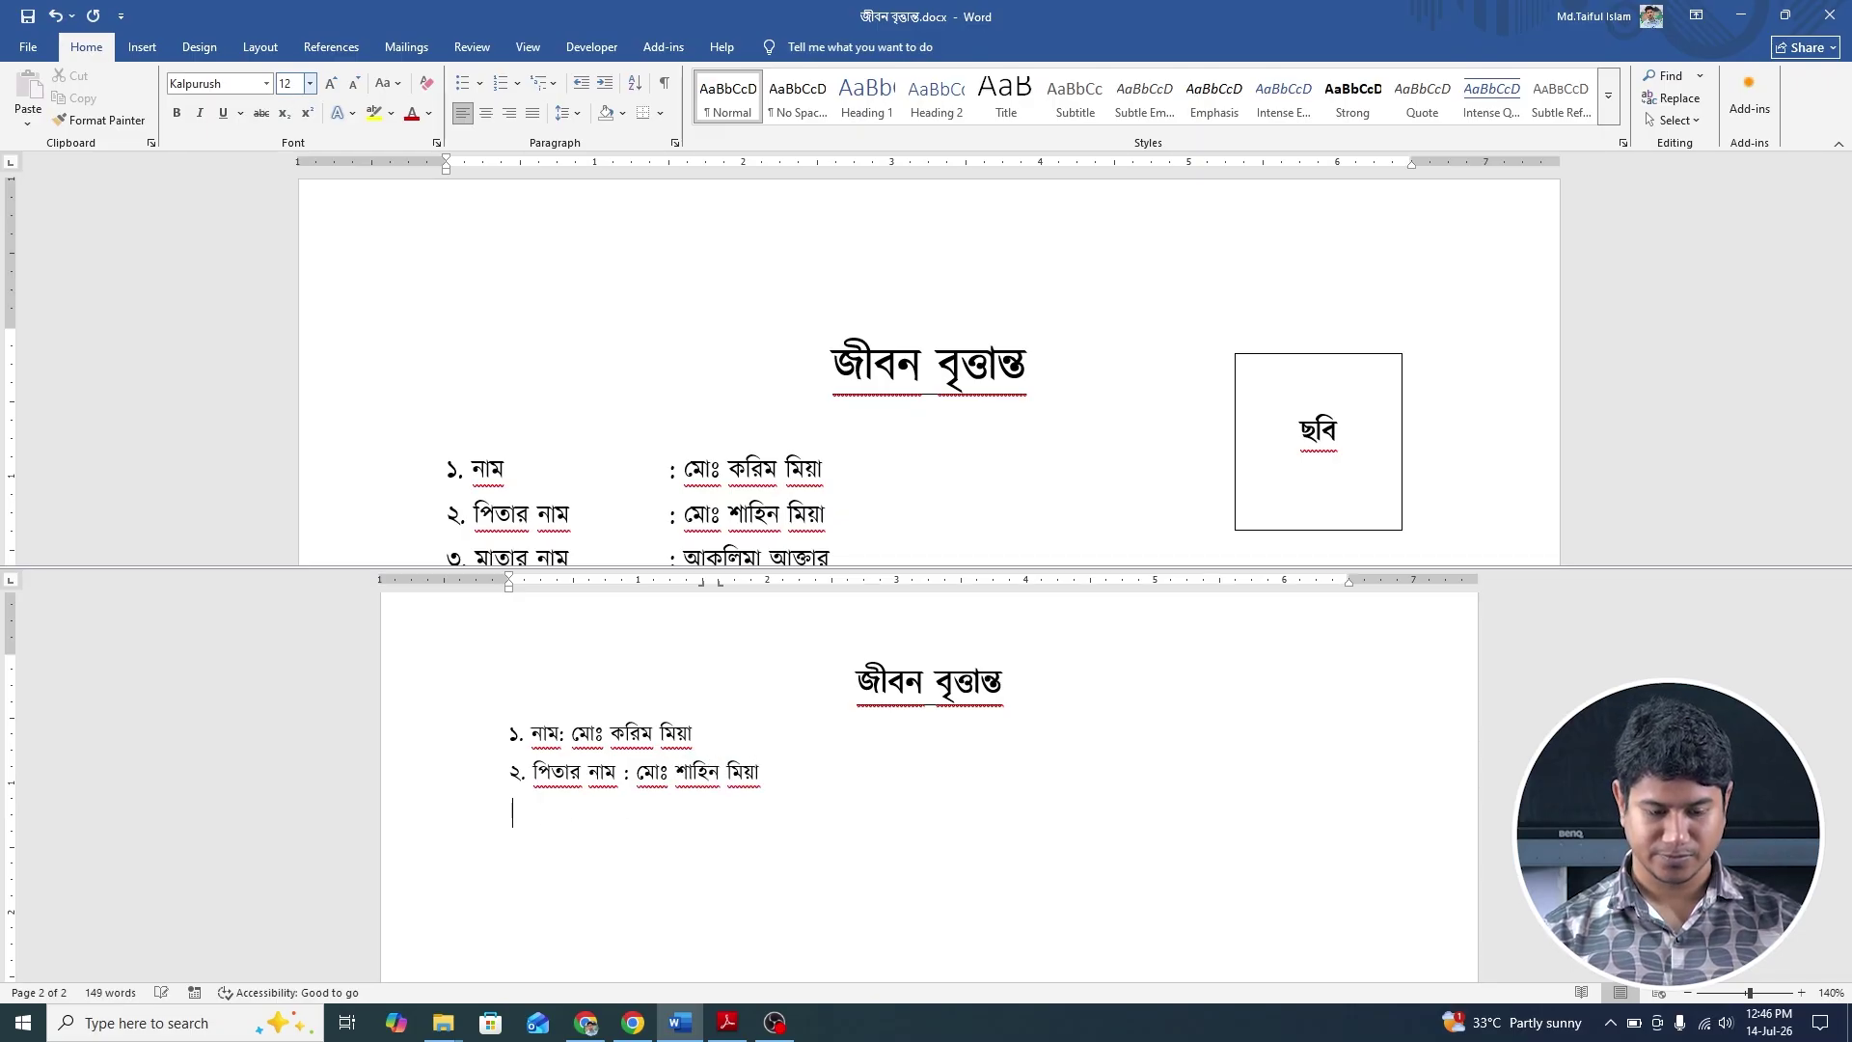
pyautogui.write('৩. ')
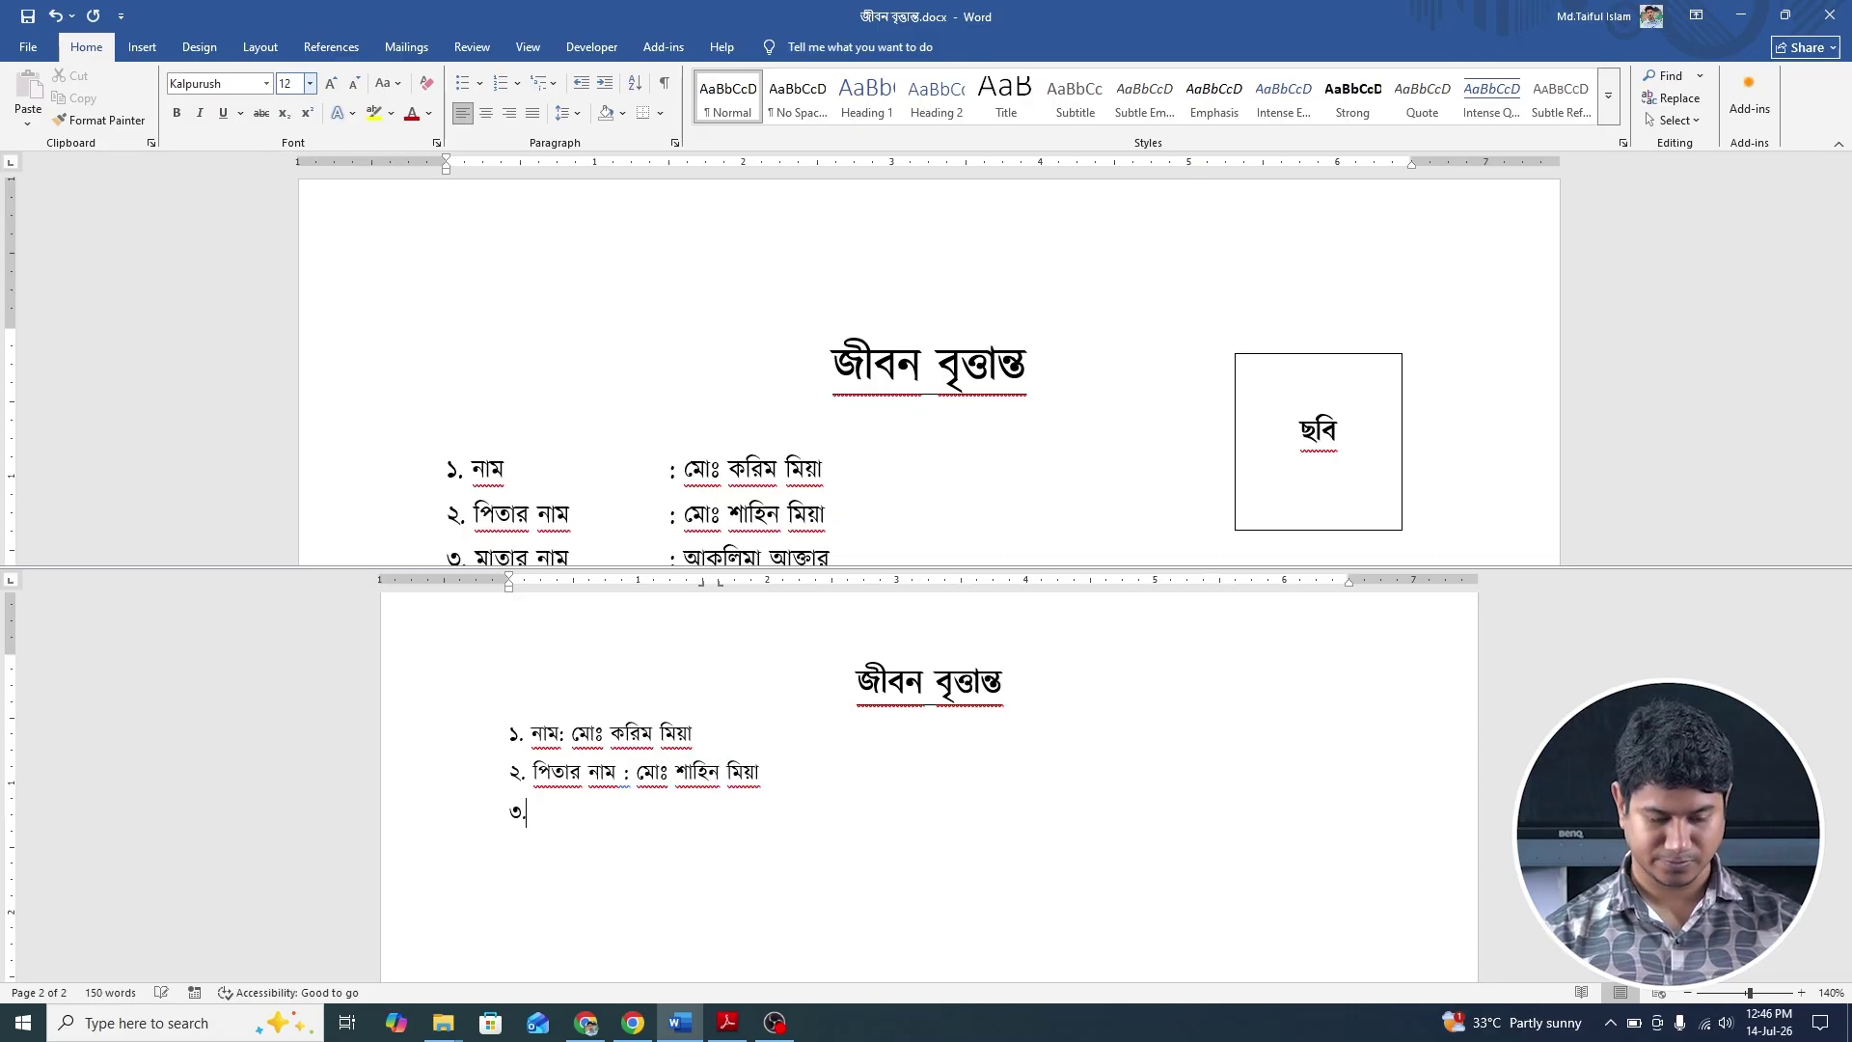
pyautogui.write('মাতার')
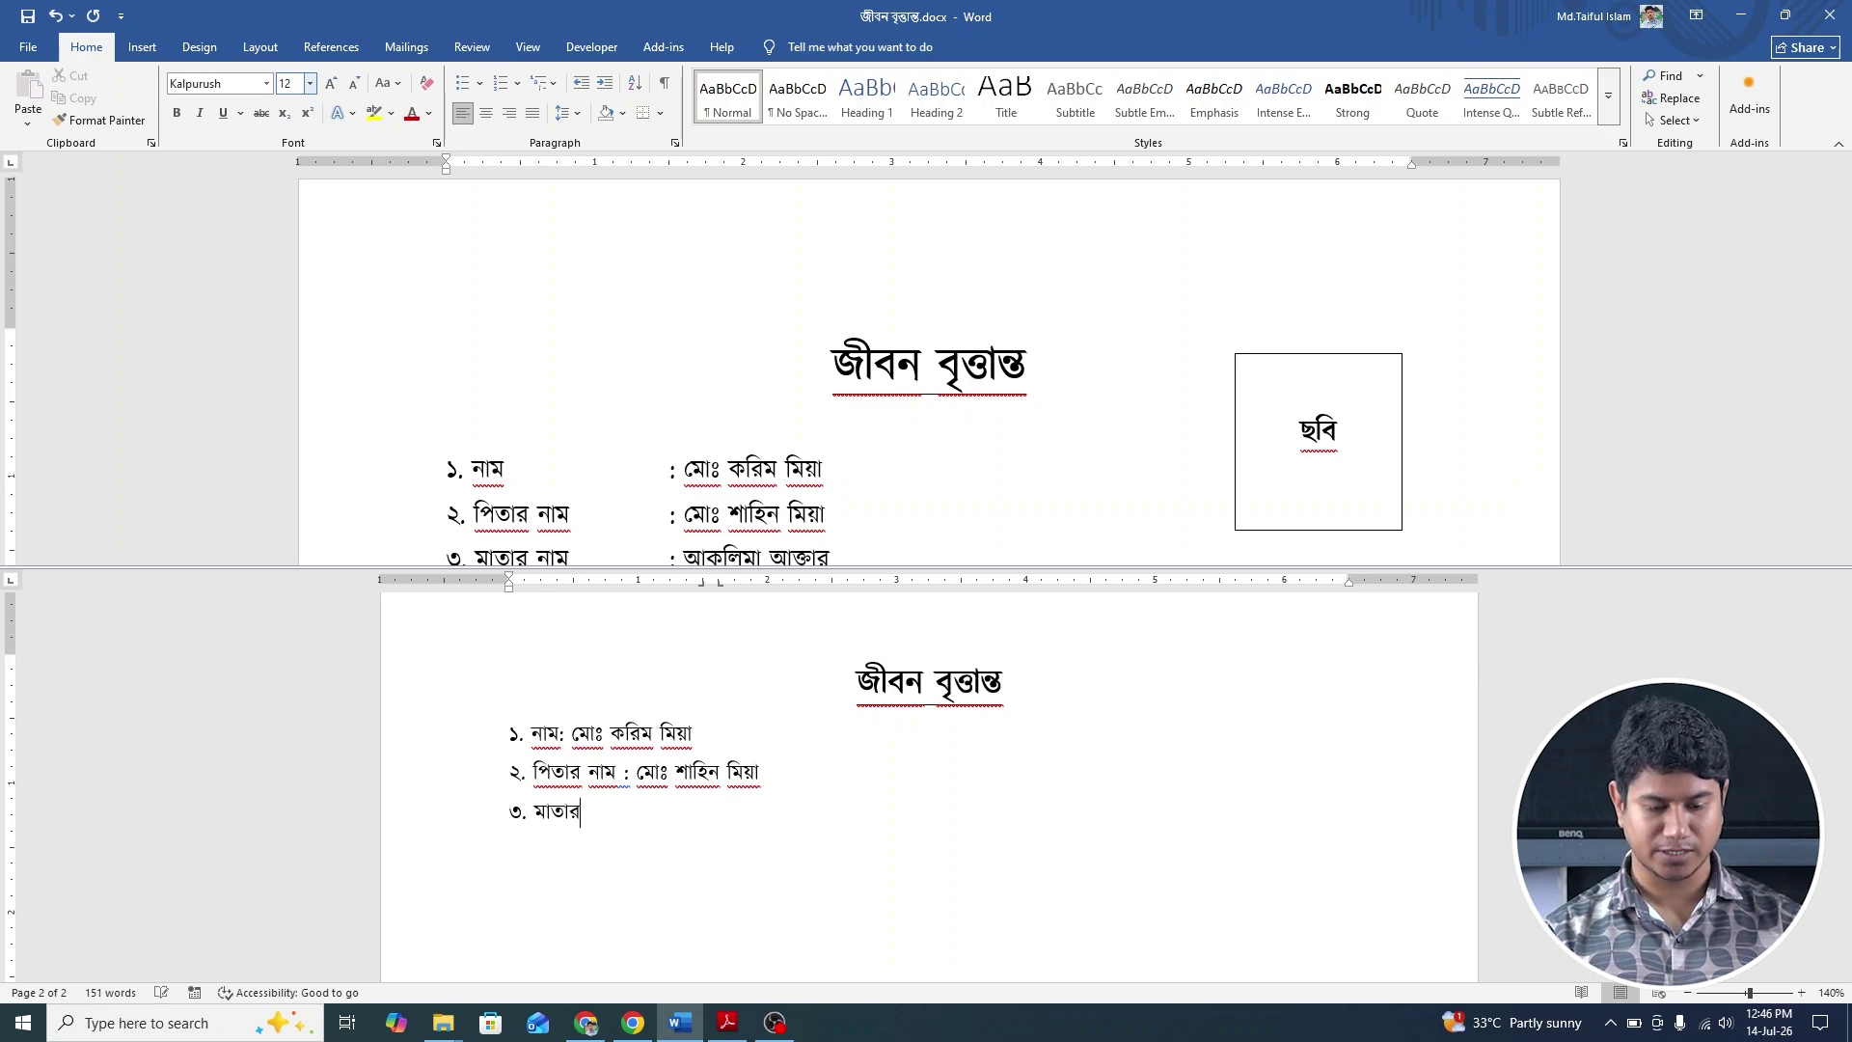
pyautogui.write(' নাম: ')
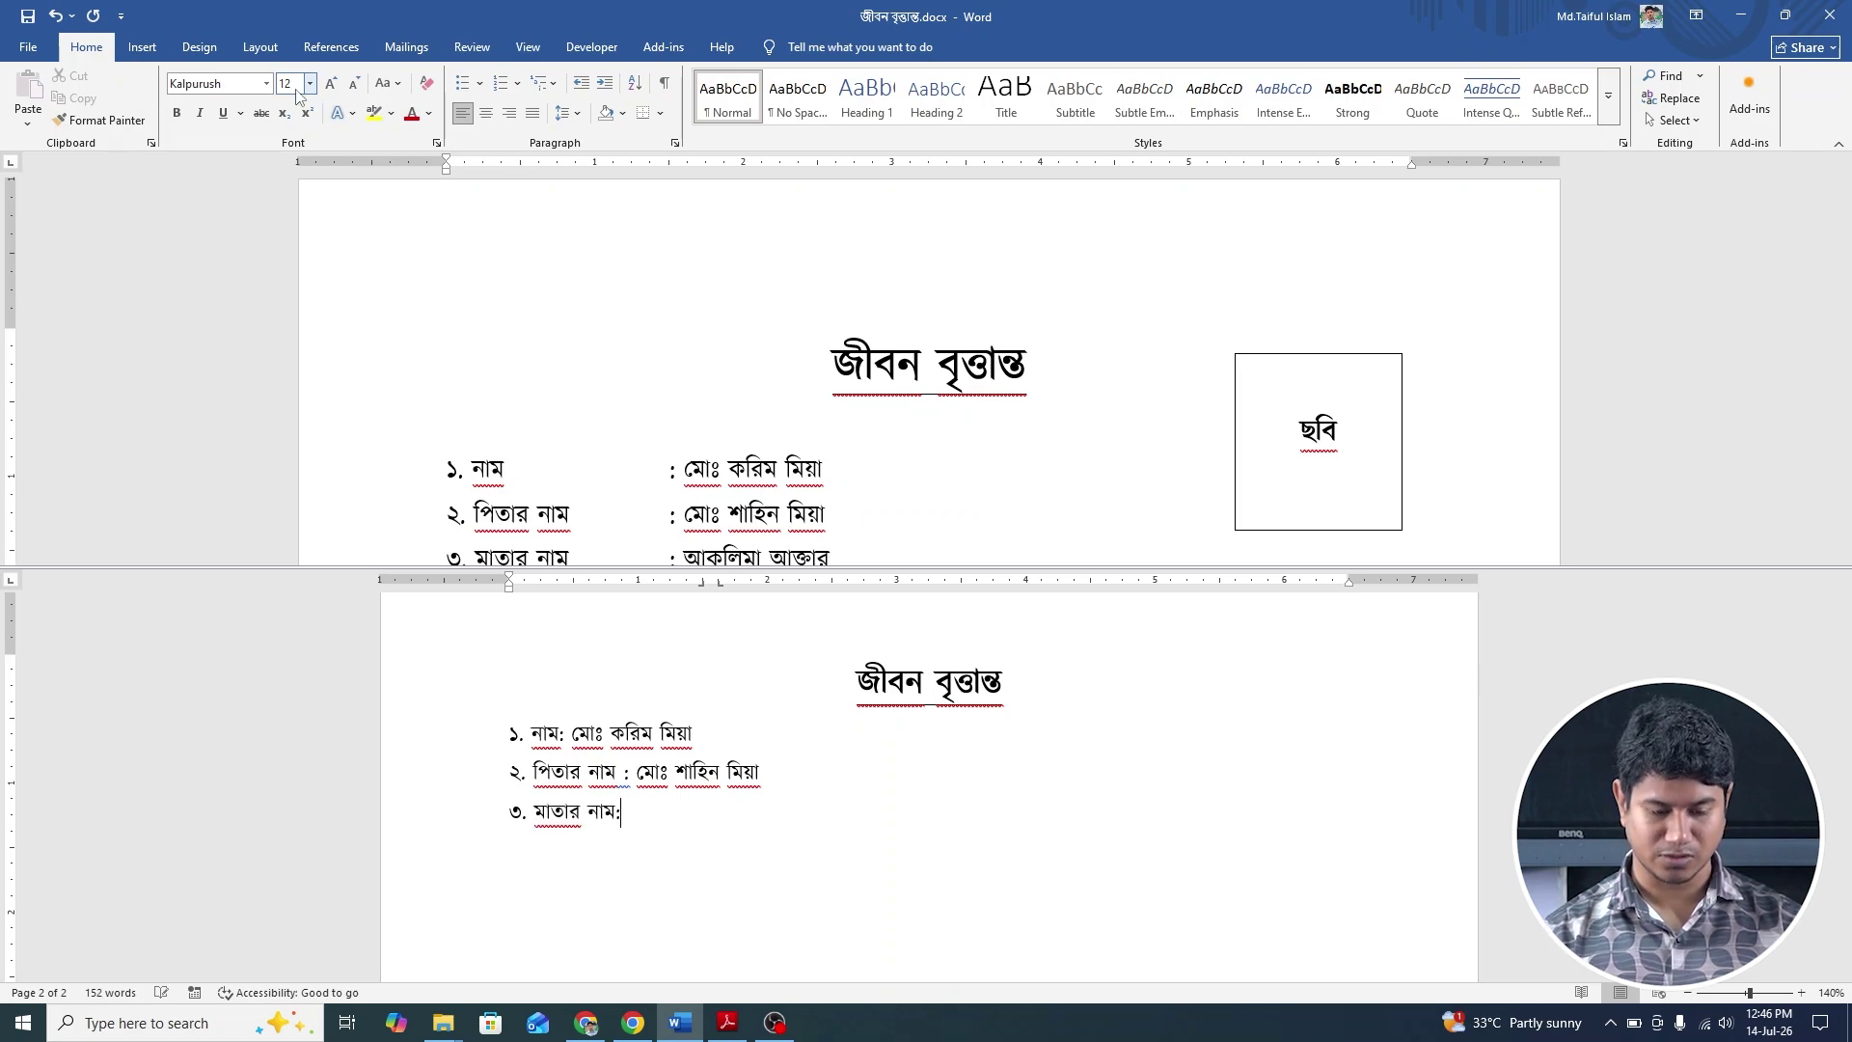
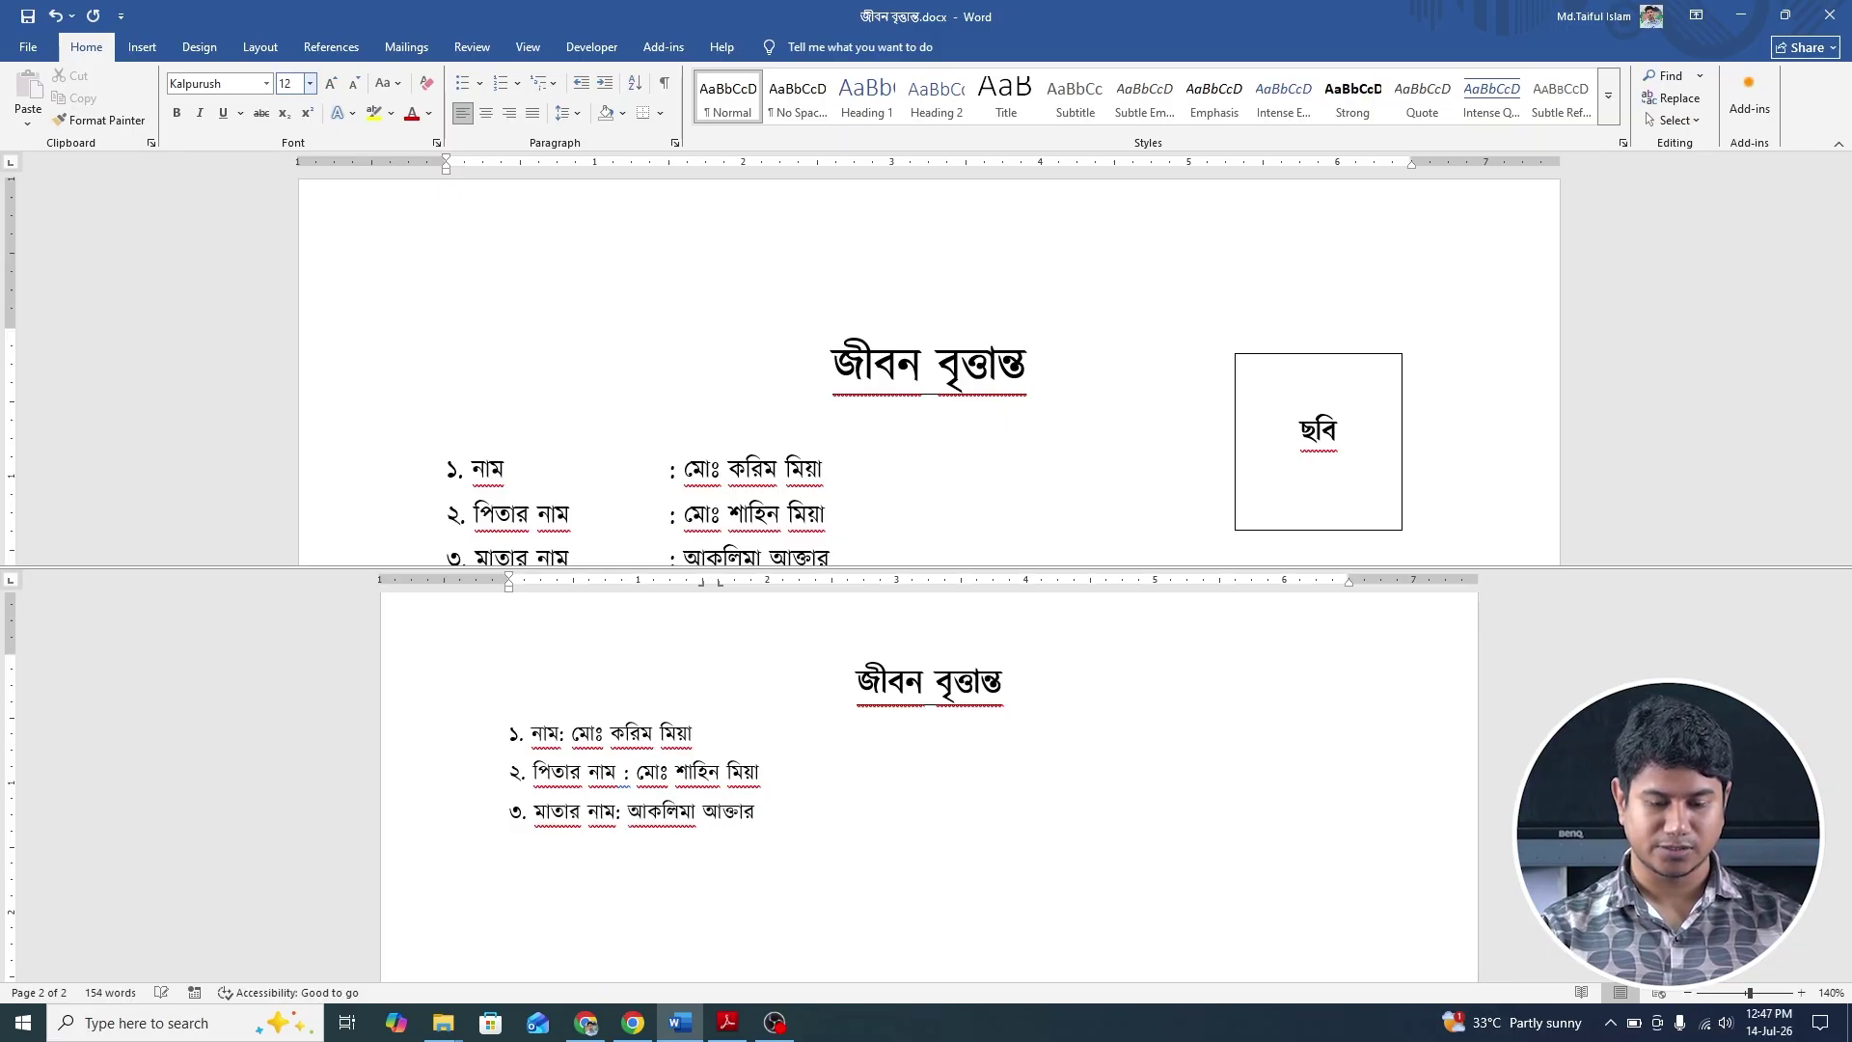
# Add item ৪ স্থায়ী ঠিকানা with the full permanent address, fixing typos as you go.
pyautogui.scroll(-3, 784, 393)
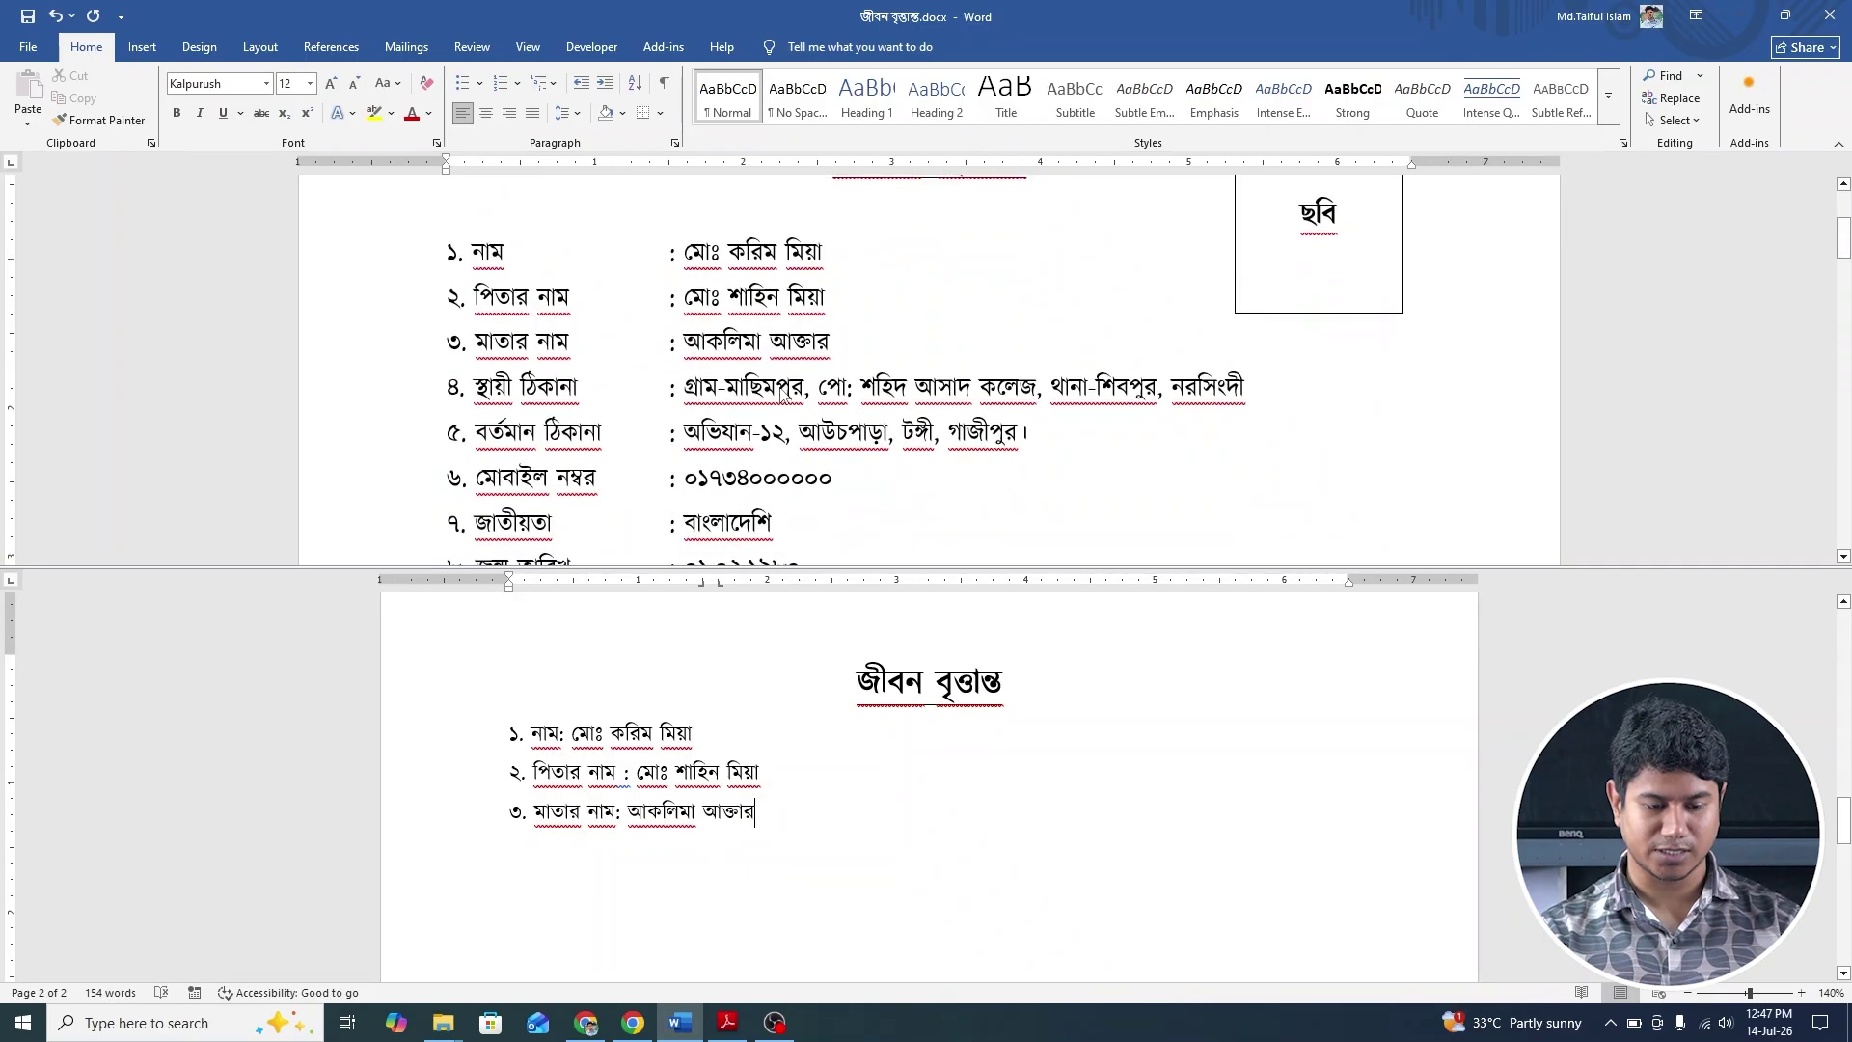
pyautogui.scroll(-1, 783, 394)
pyautogui.press('Return')
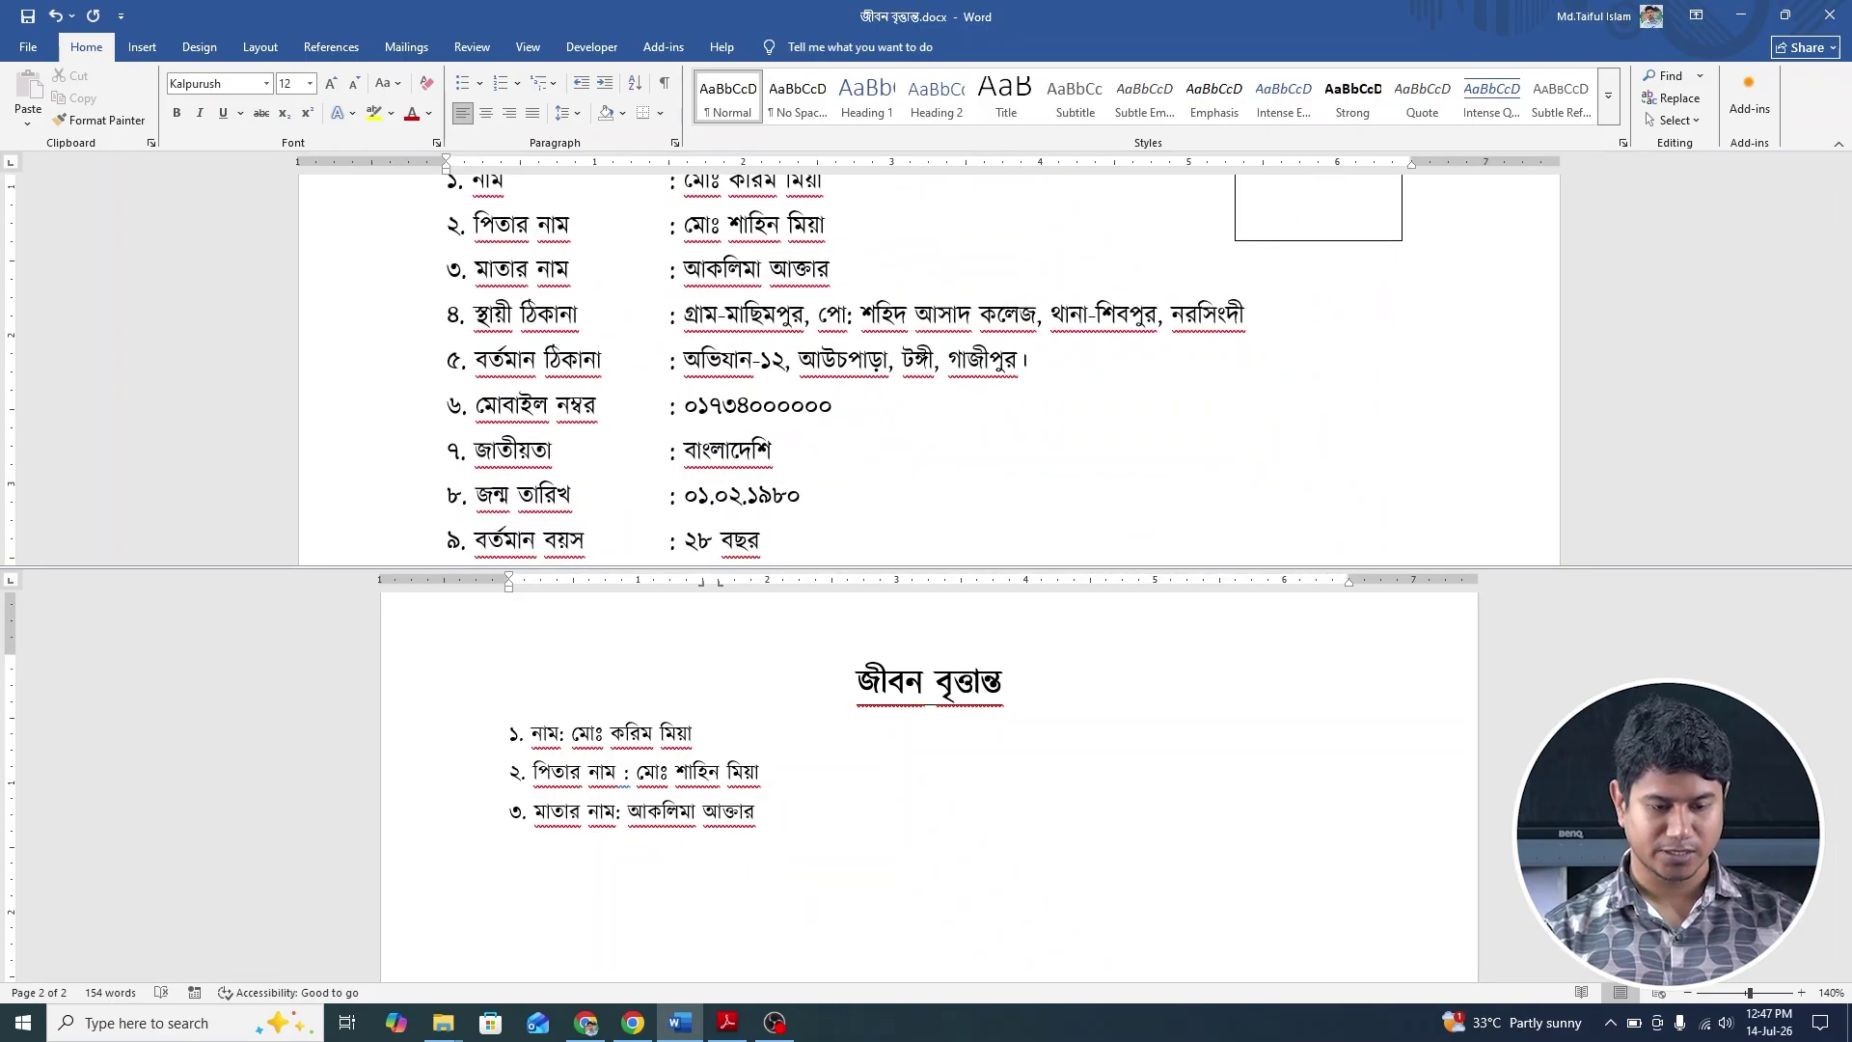
pyautogui.write('৪. স্ত')
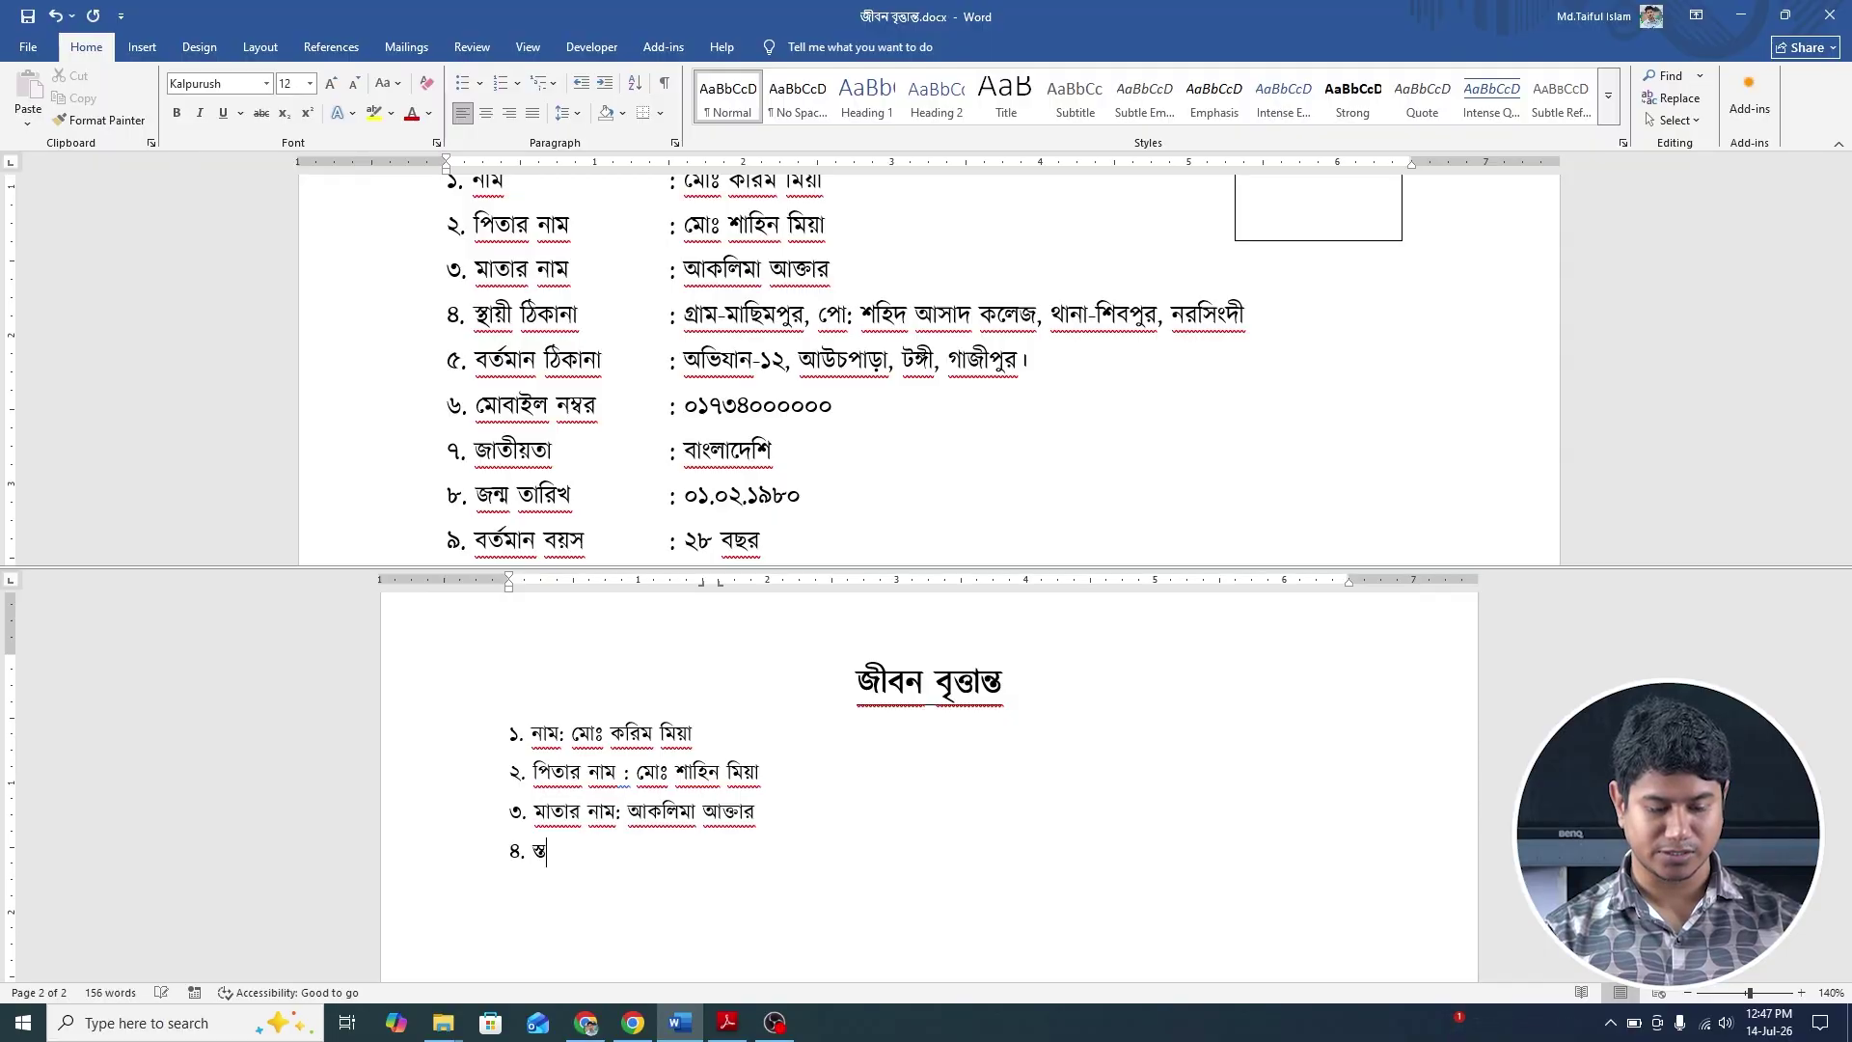
pyautogui.press('BackSpace')
pyautogui.press('BackSpace')
pyautogui.write('স')
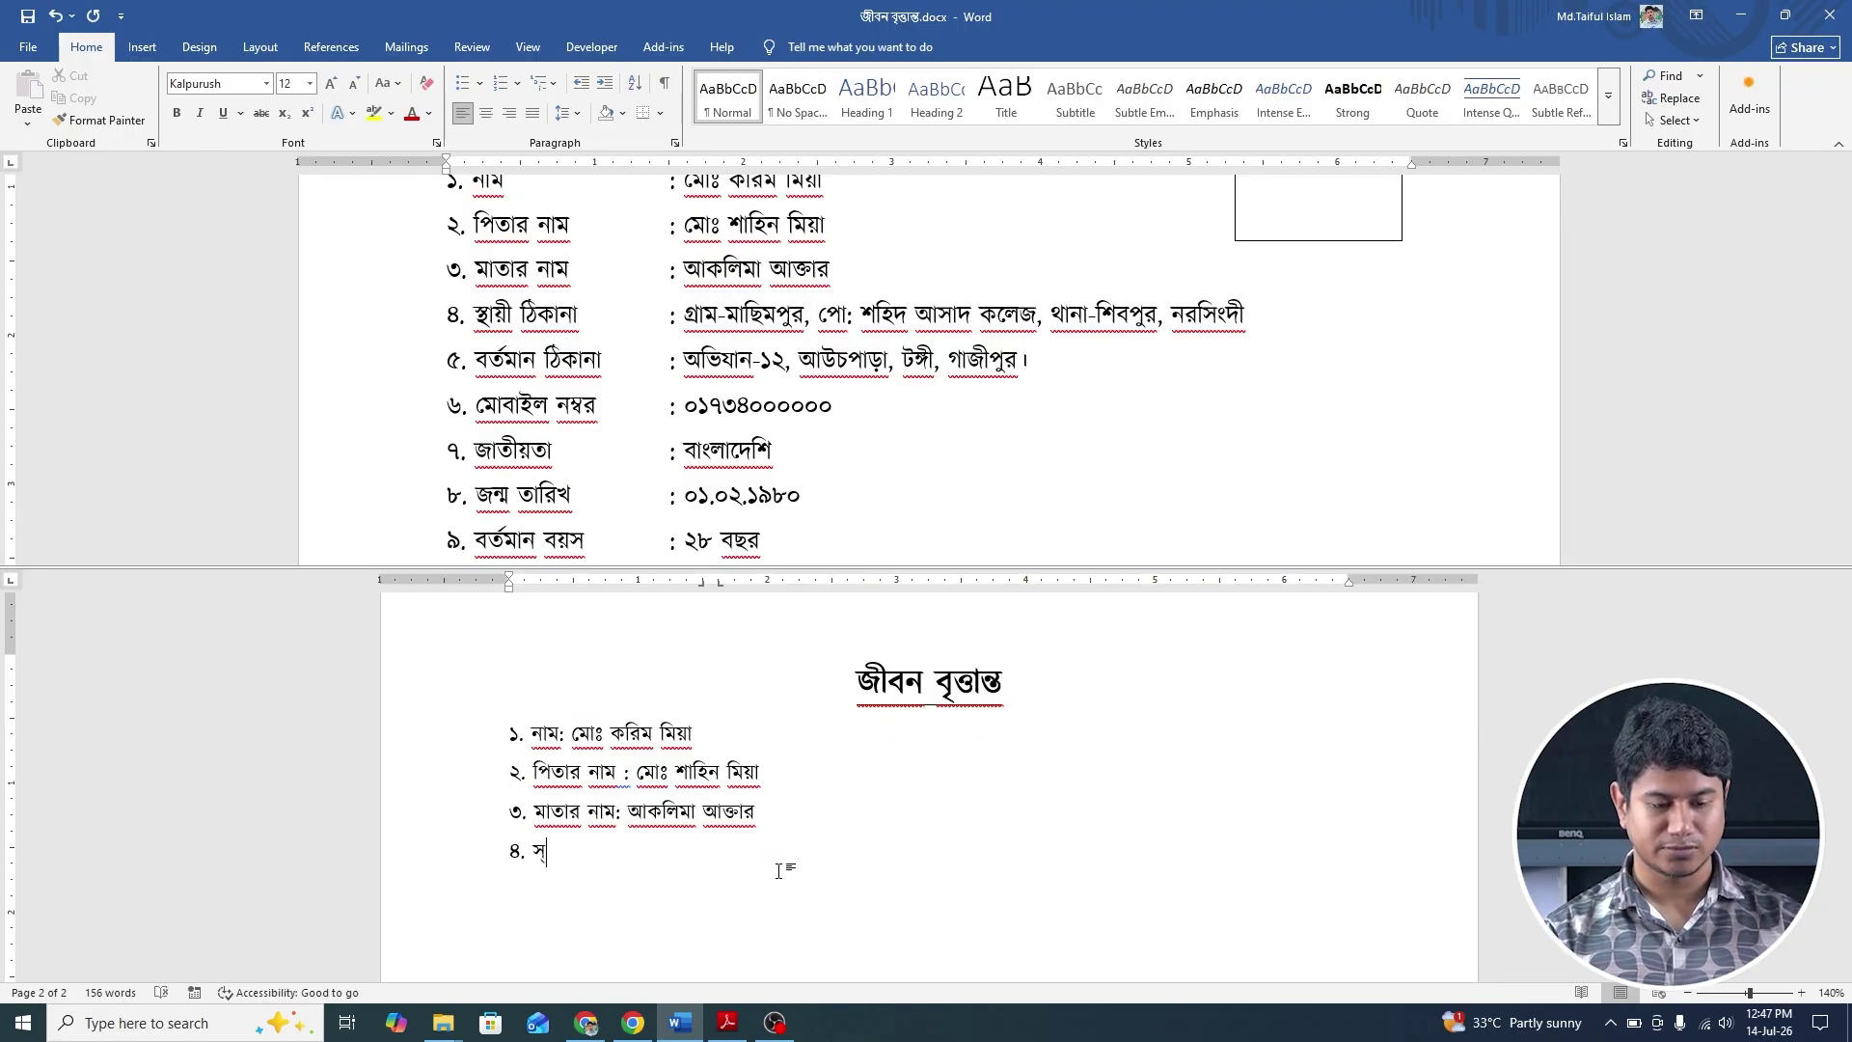
pyautogui.write('্থা')
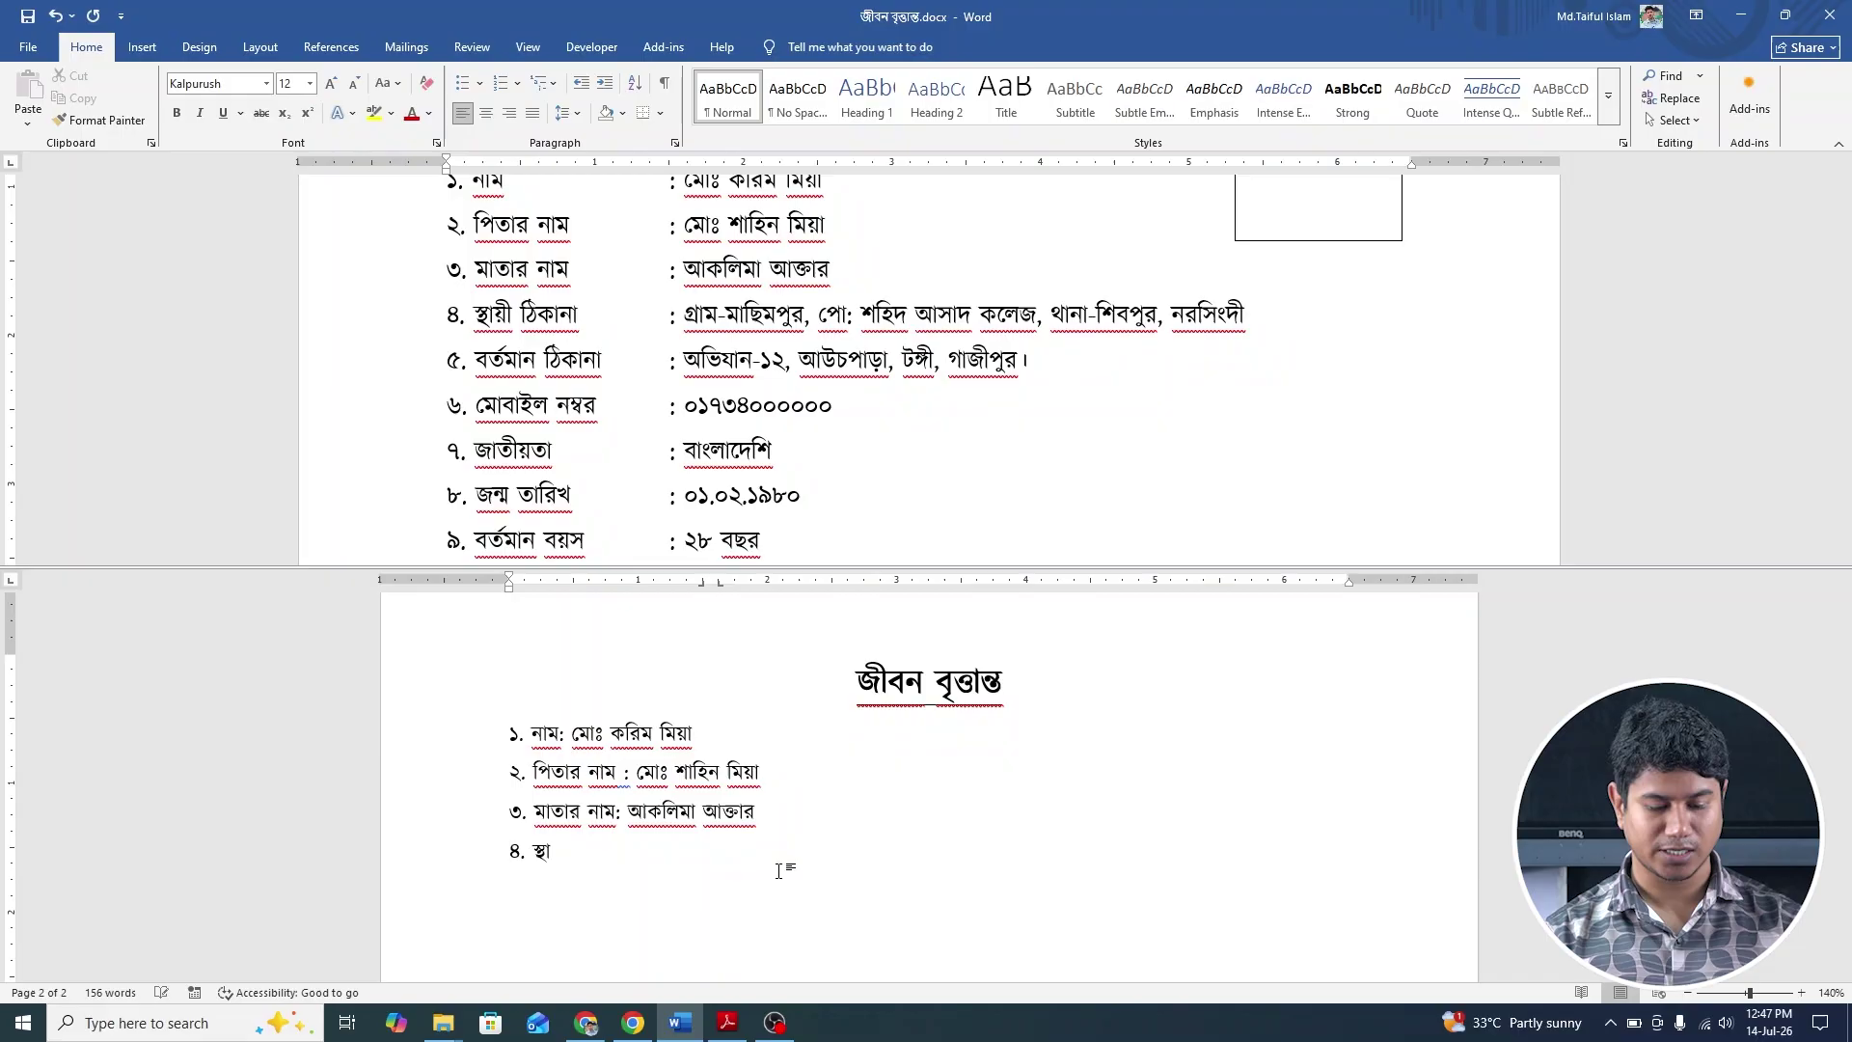
pyautogui.write('য়ী ঠিকানা')
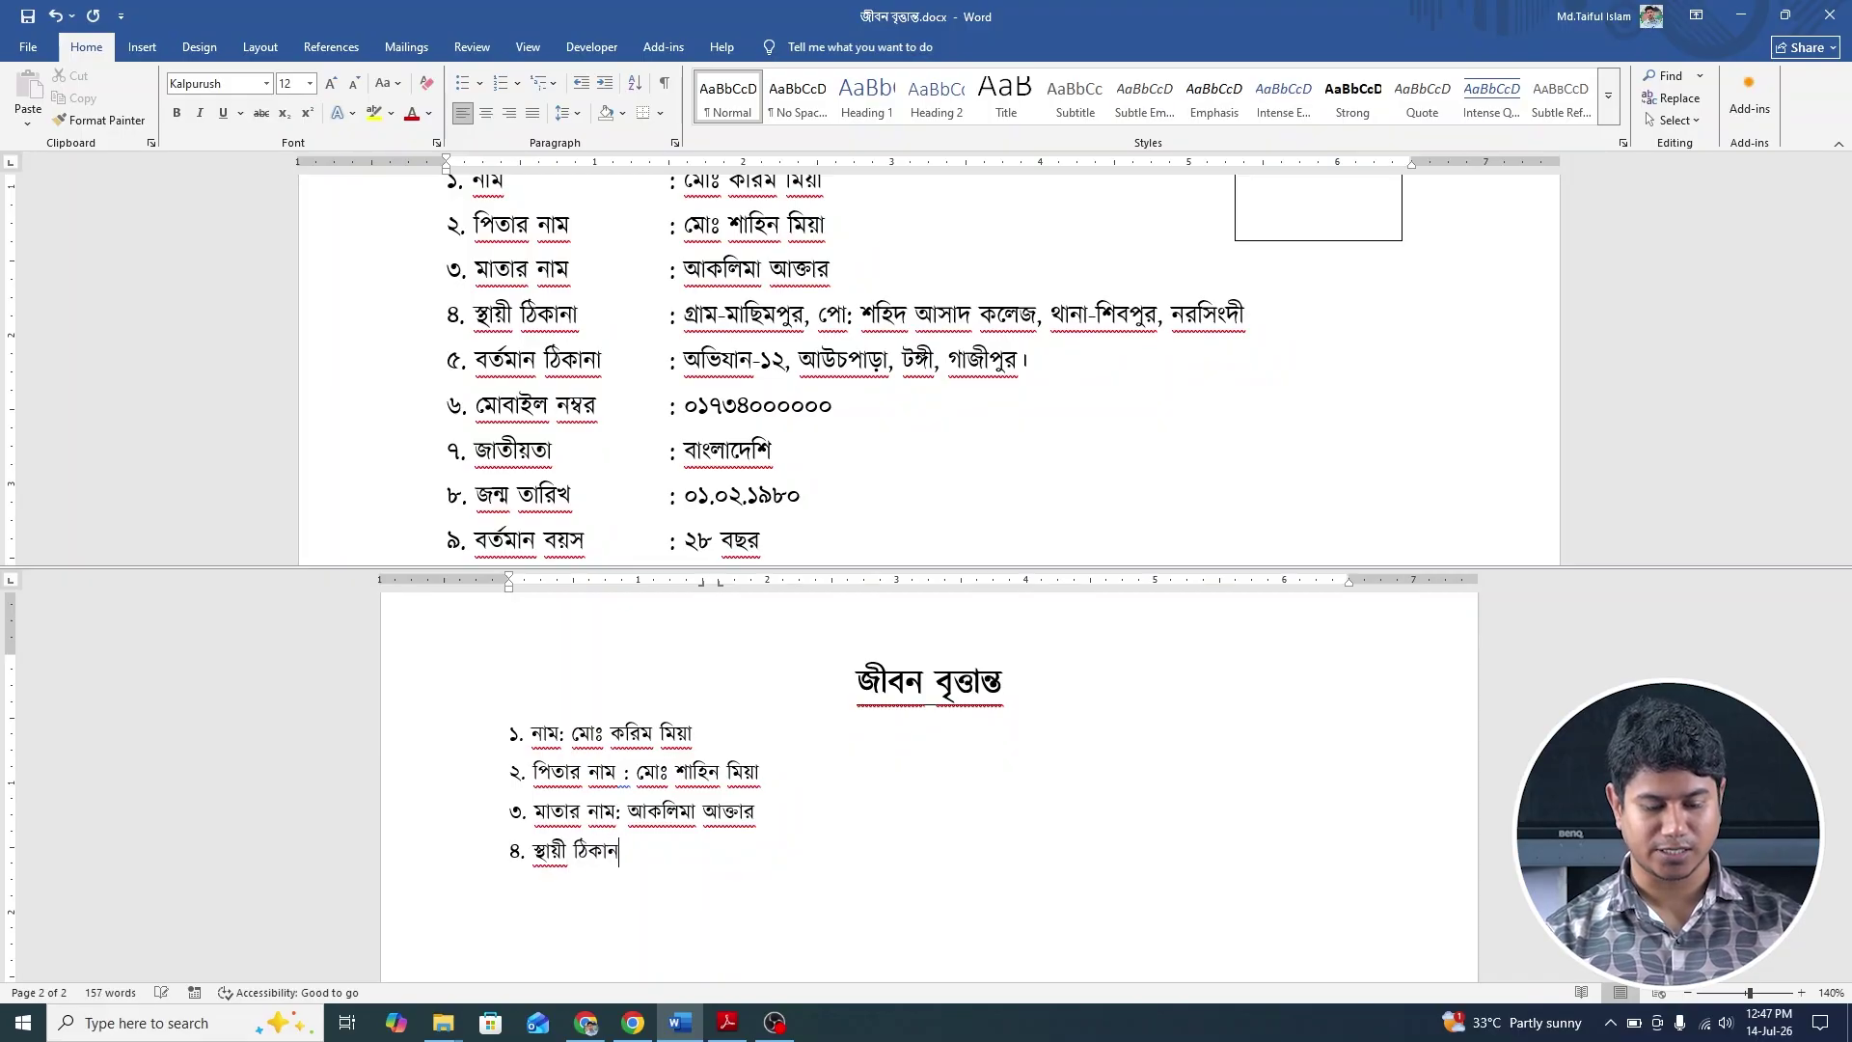
pyautogui.write(': ')
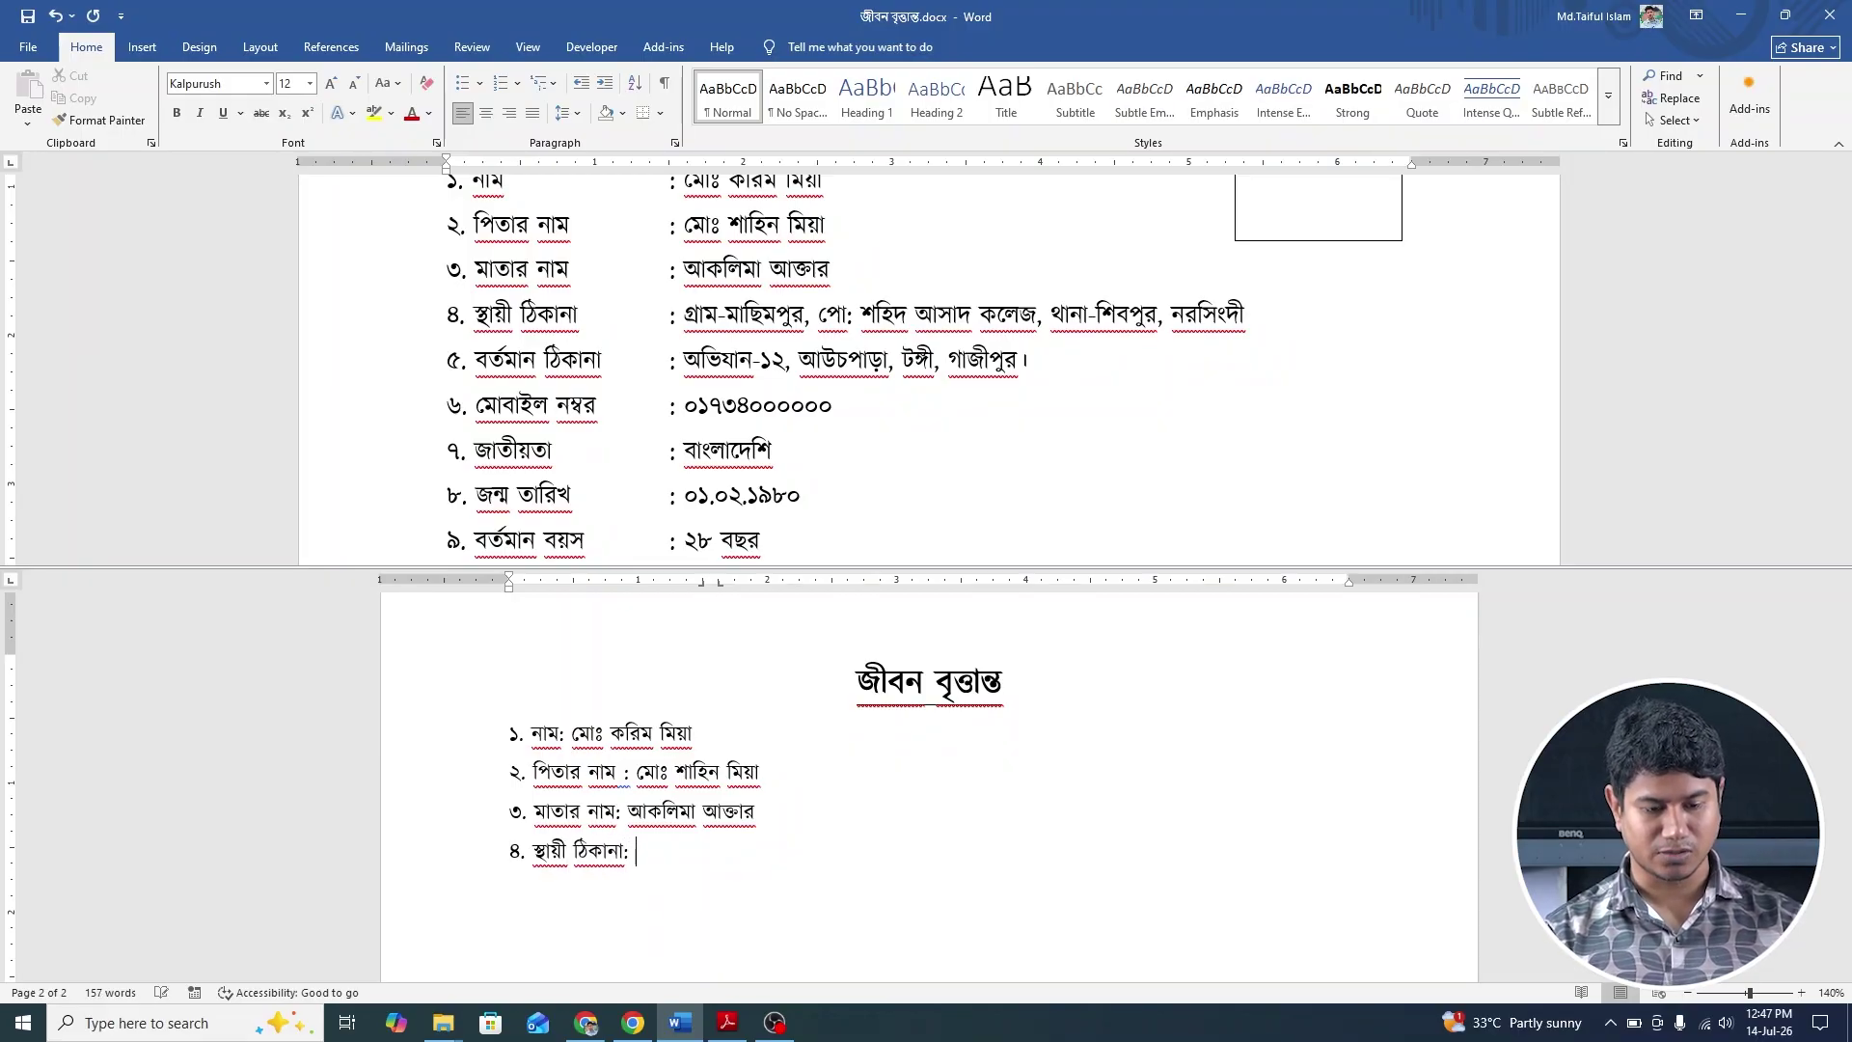
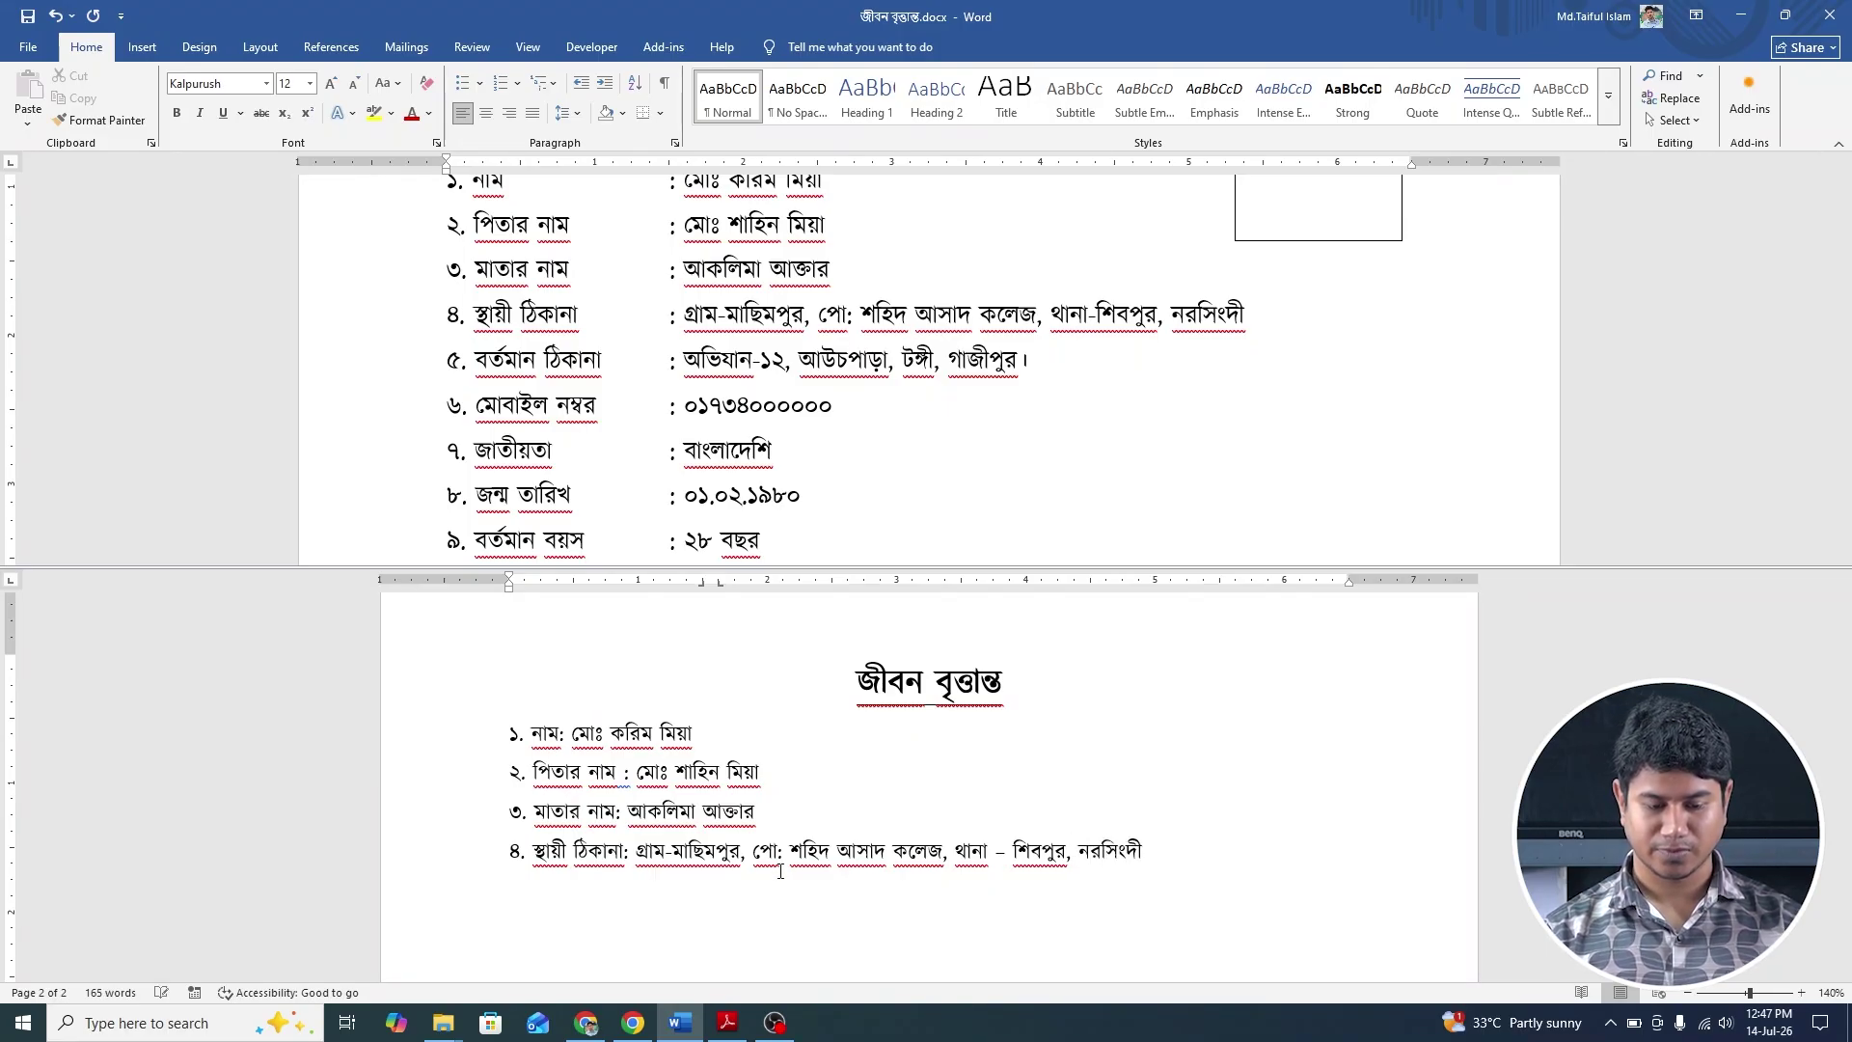
pyautogui.press('Return')
# Type item ৫ বর্তমান ঠিকানা with the present address, correcting the mistyped letters.
pyautogui.write('৫. ')
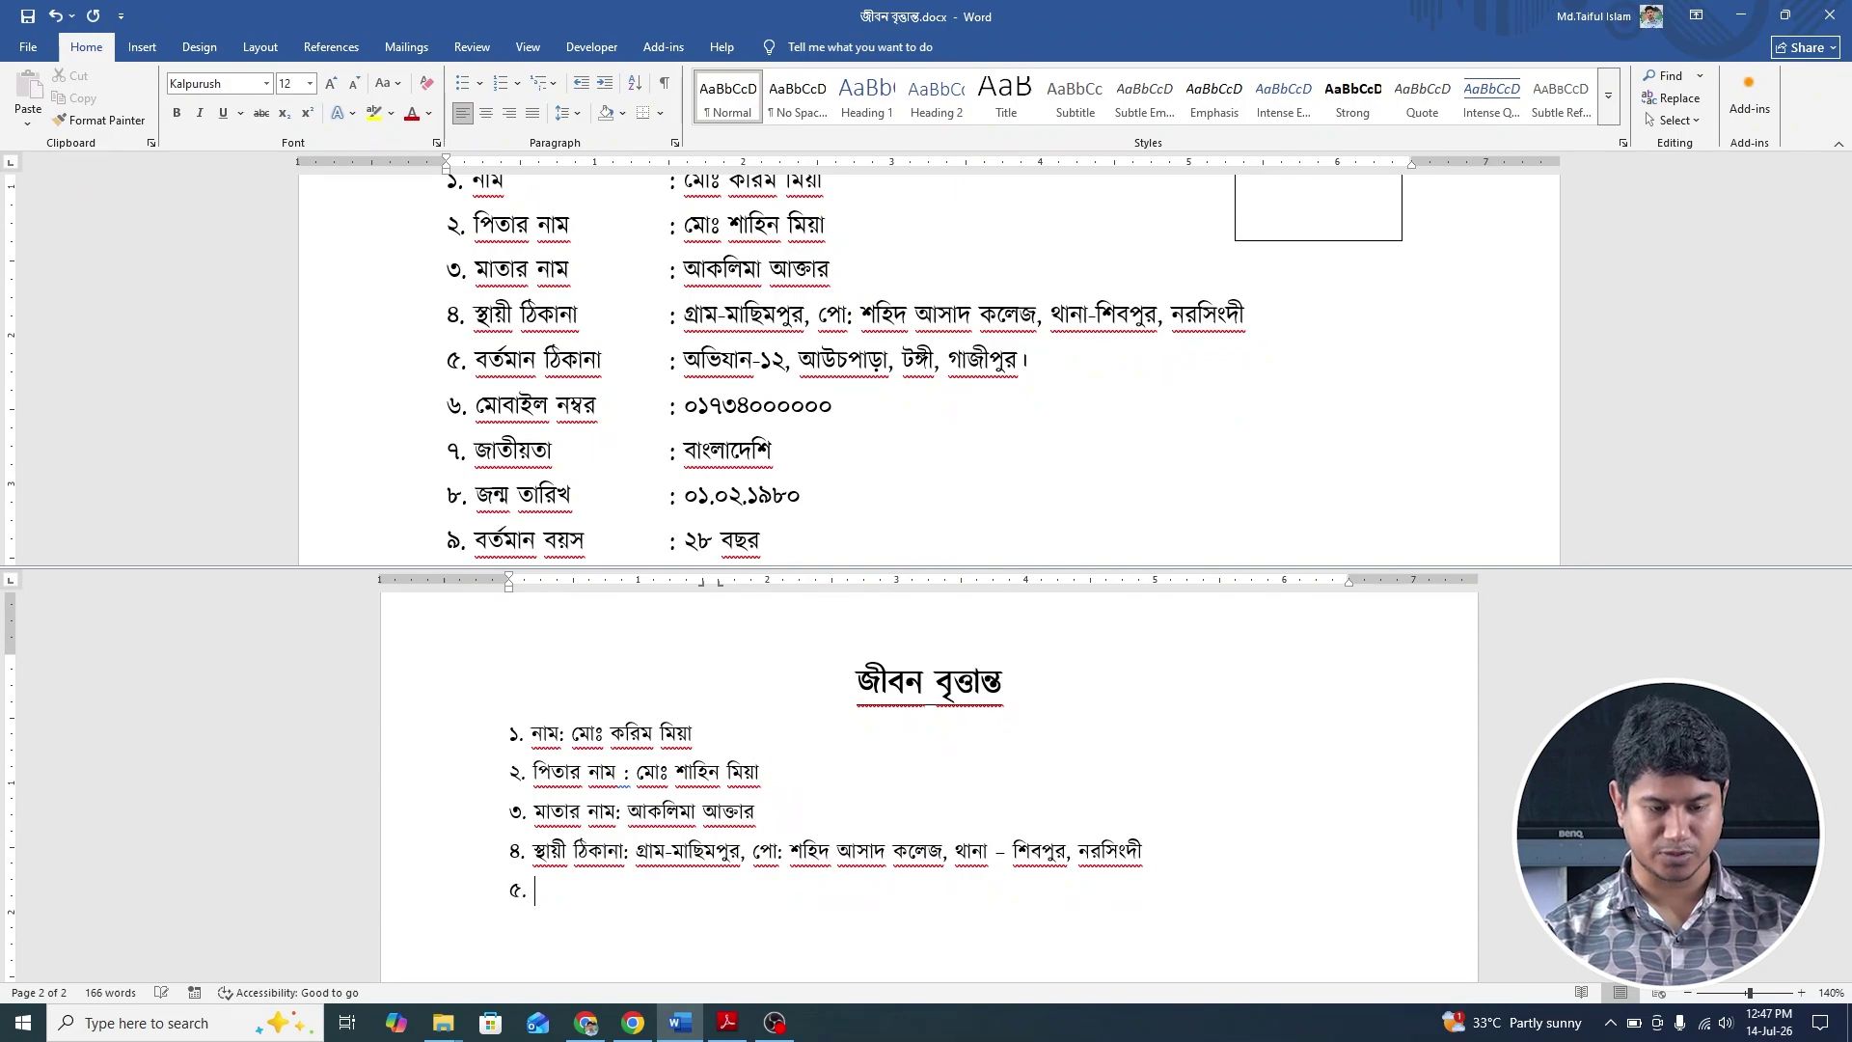
pyautogui.write('বর্ত')
pyautogui.press('BackSpace')
pyautogui.press('BackSpace')
pyautogui.press('BackSpace')
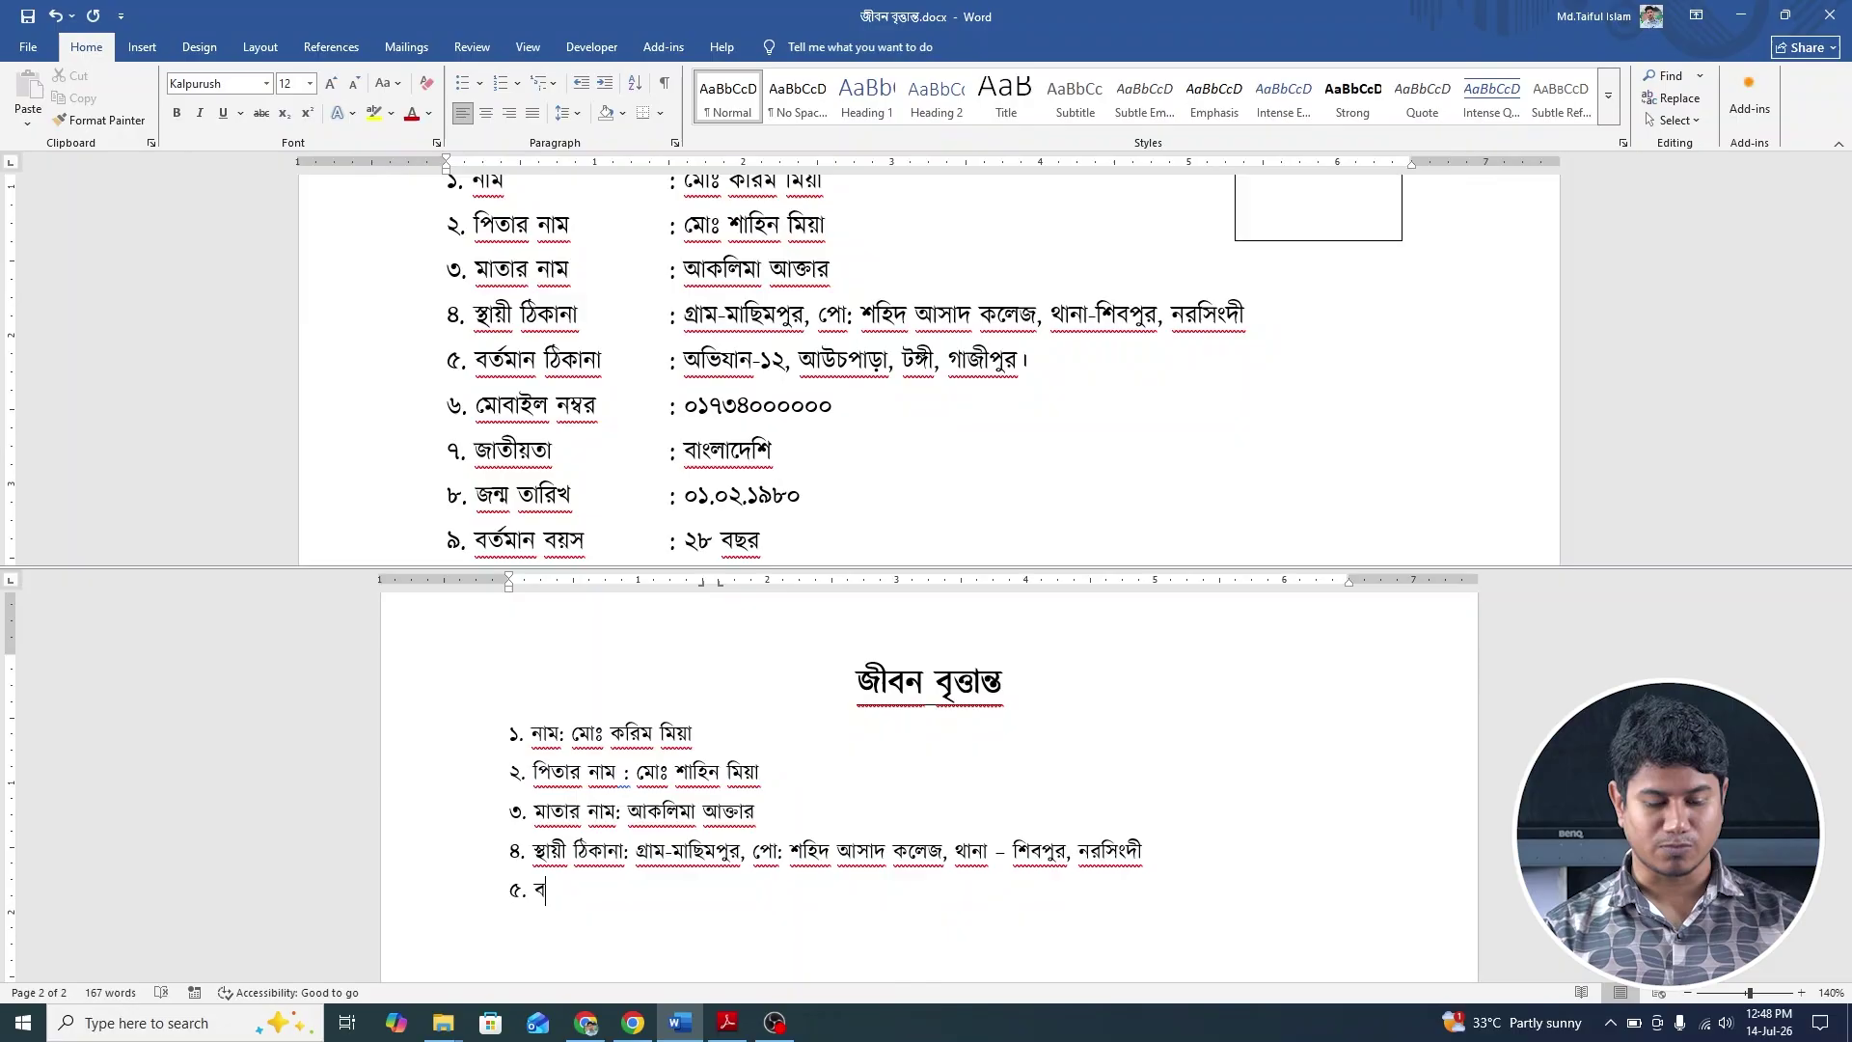
pyautogui.write('র')
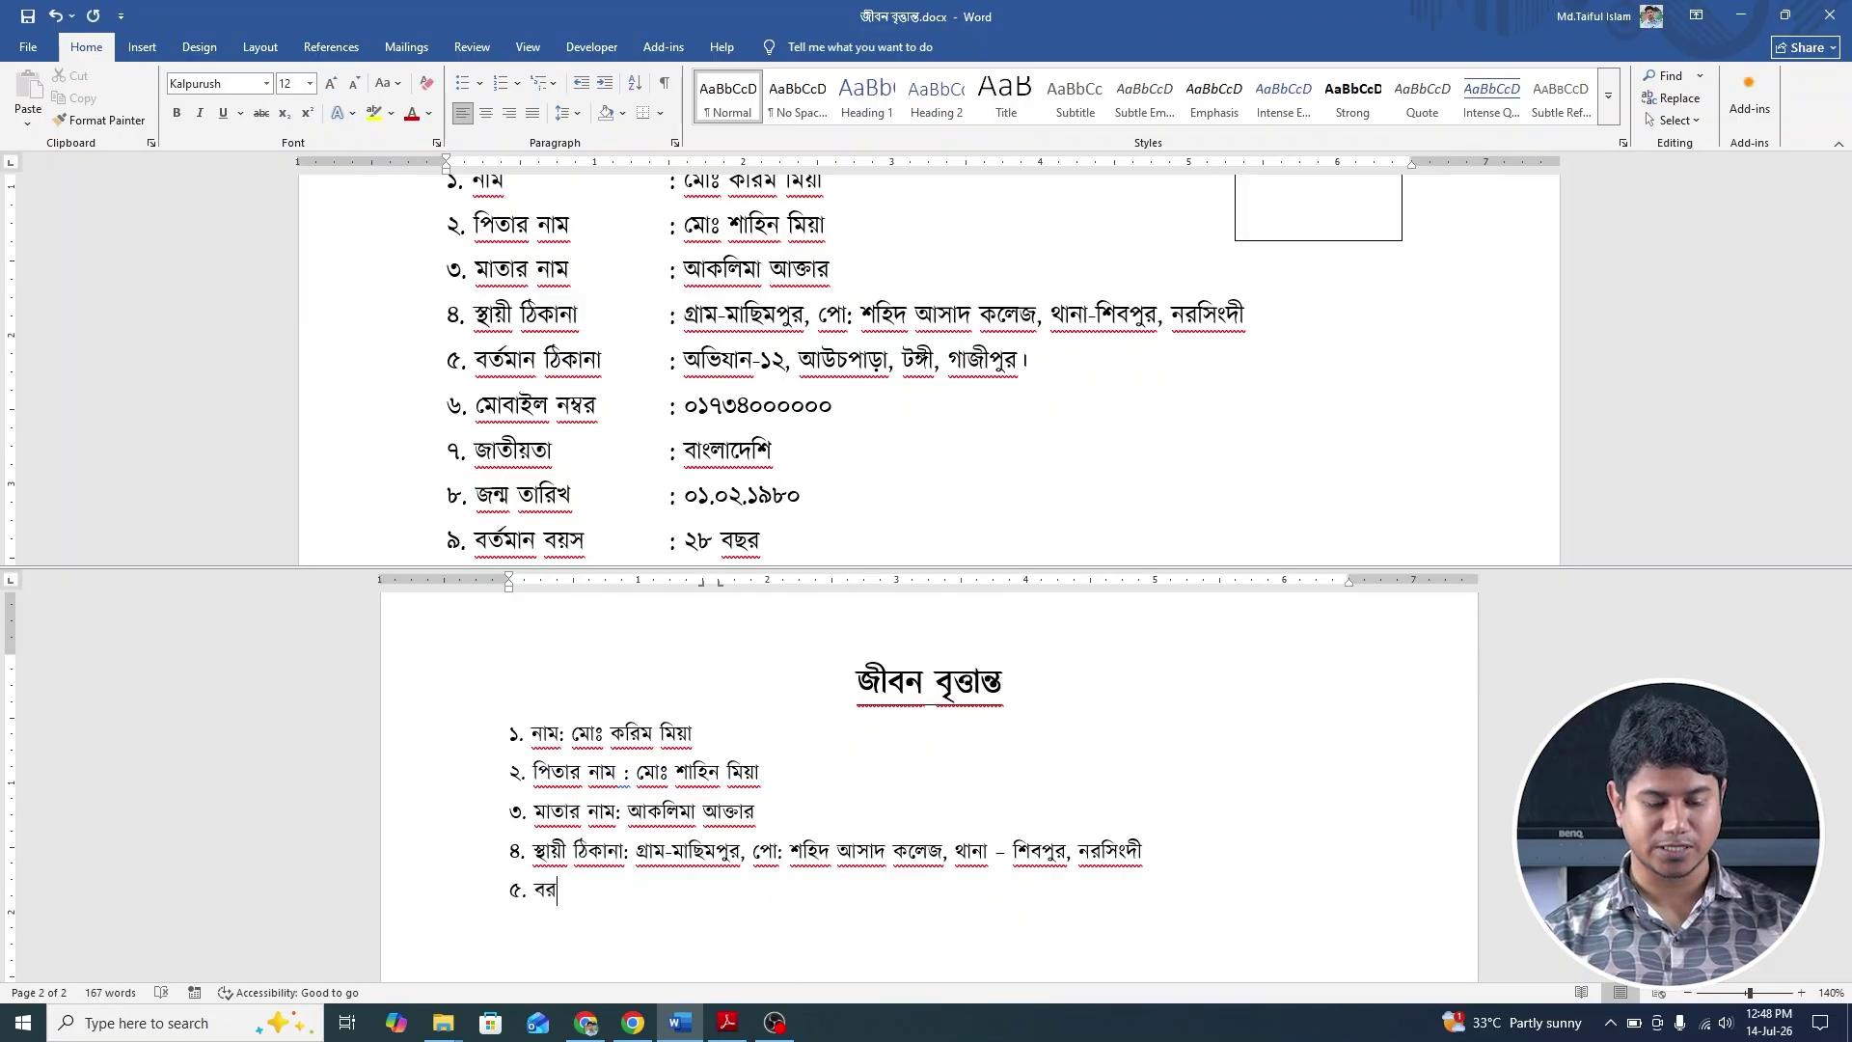
pyautogui.write('্ত')
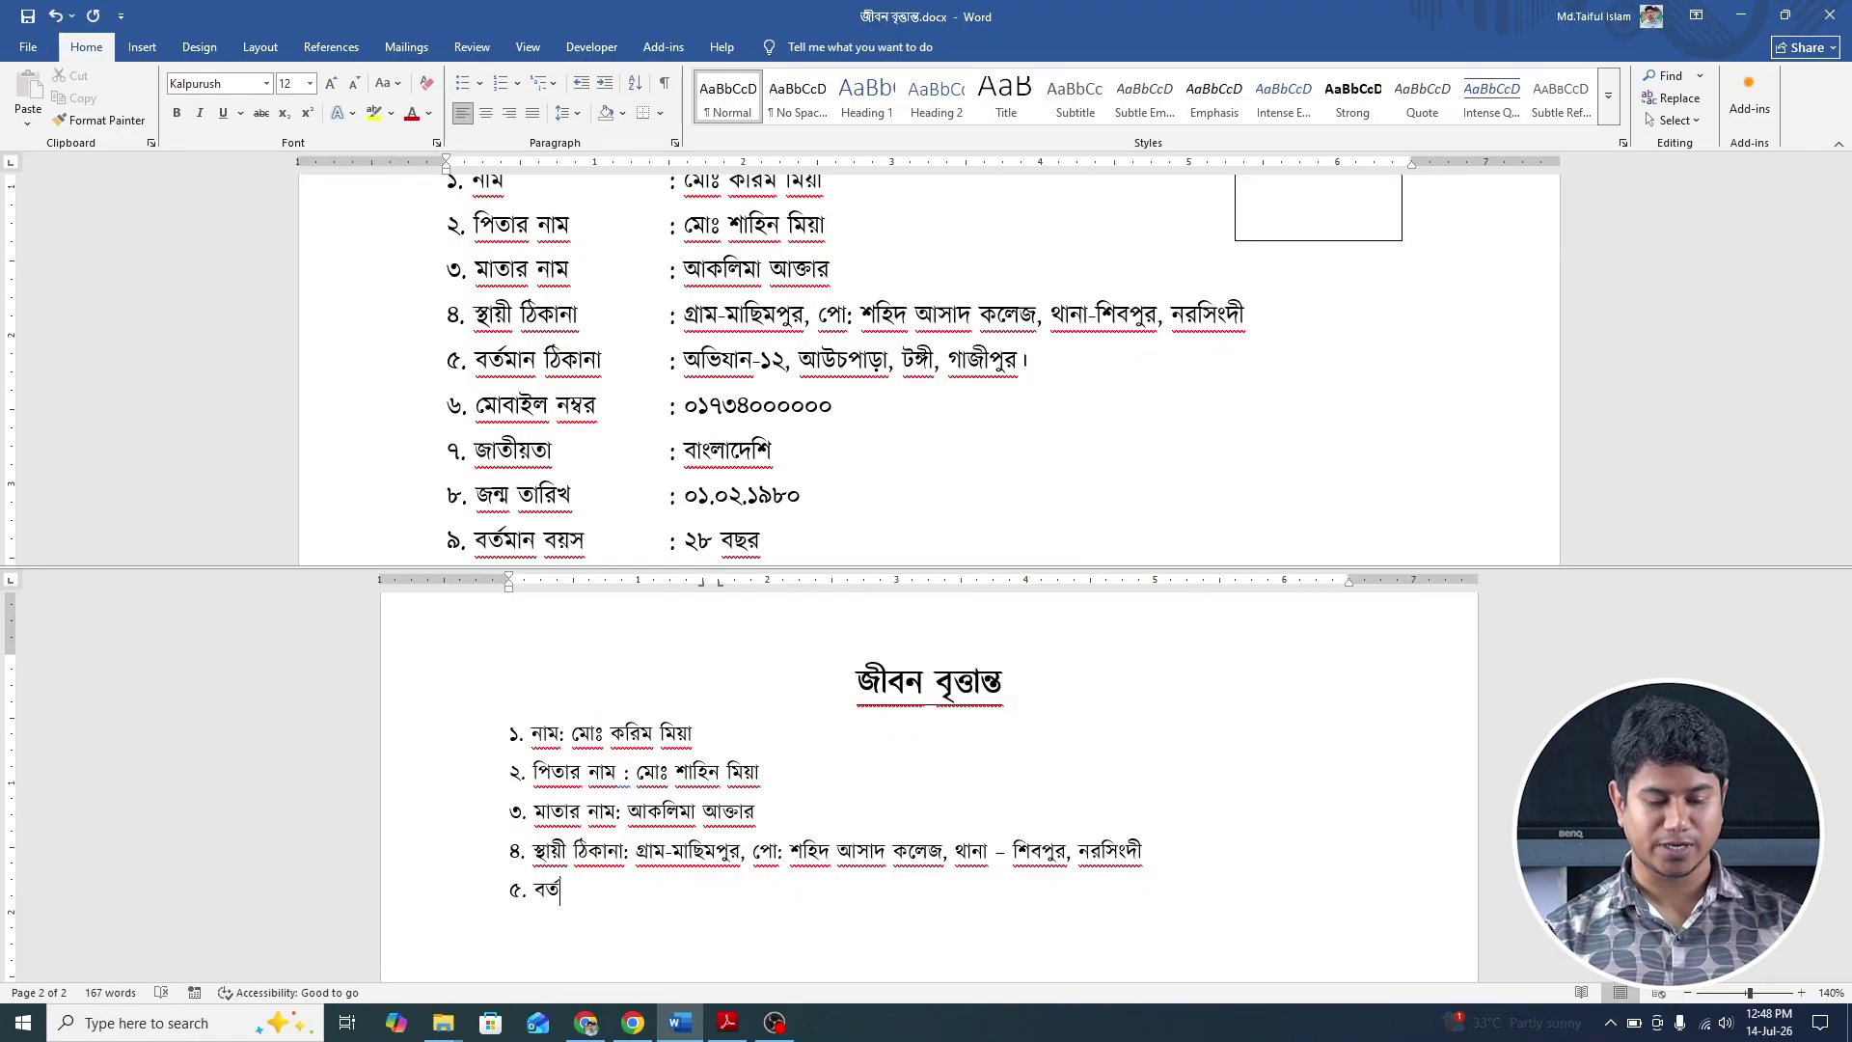
pyautogui.write('মান')
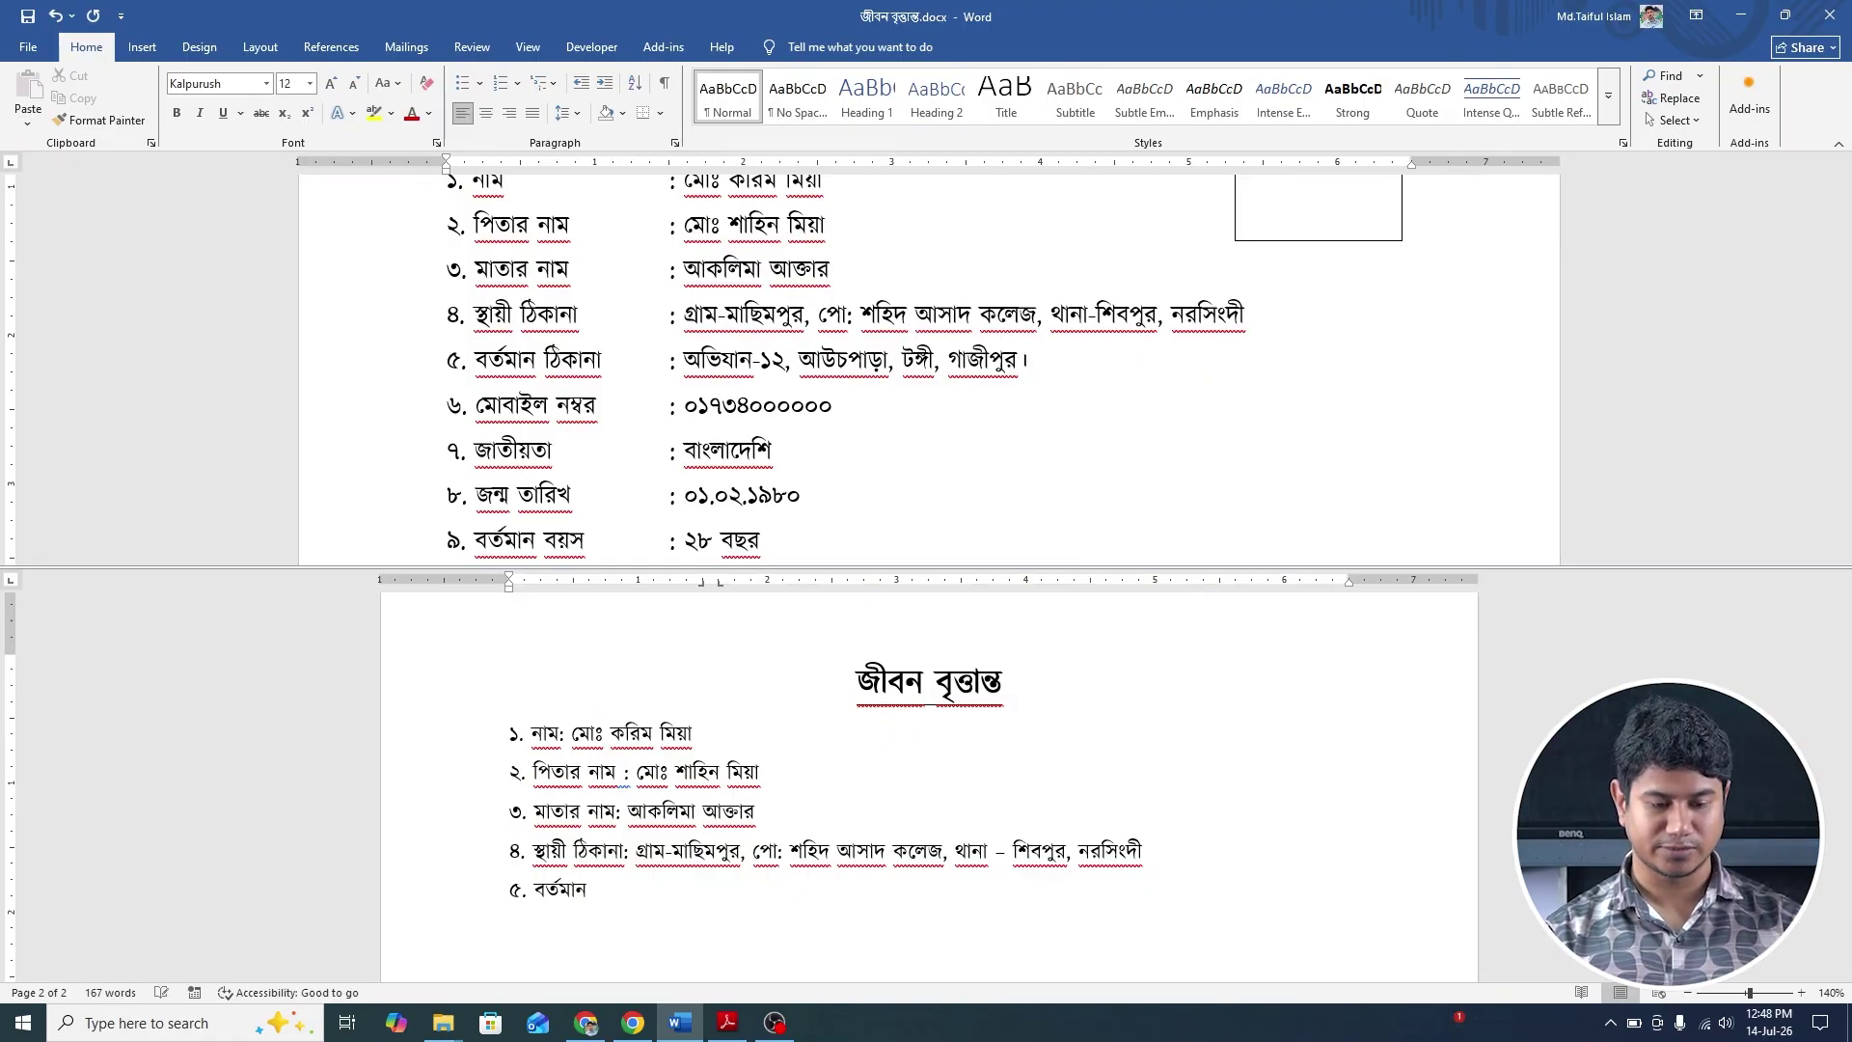
pyautogui.write(' ঠিকানা')
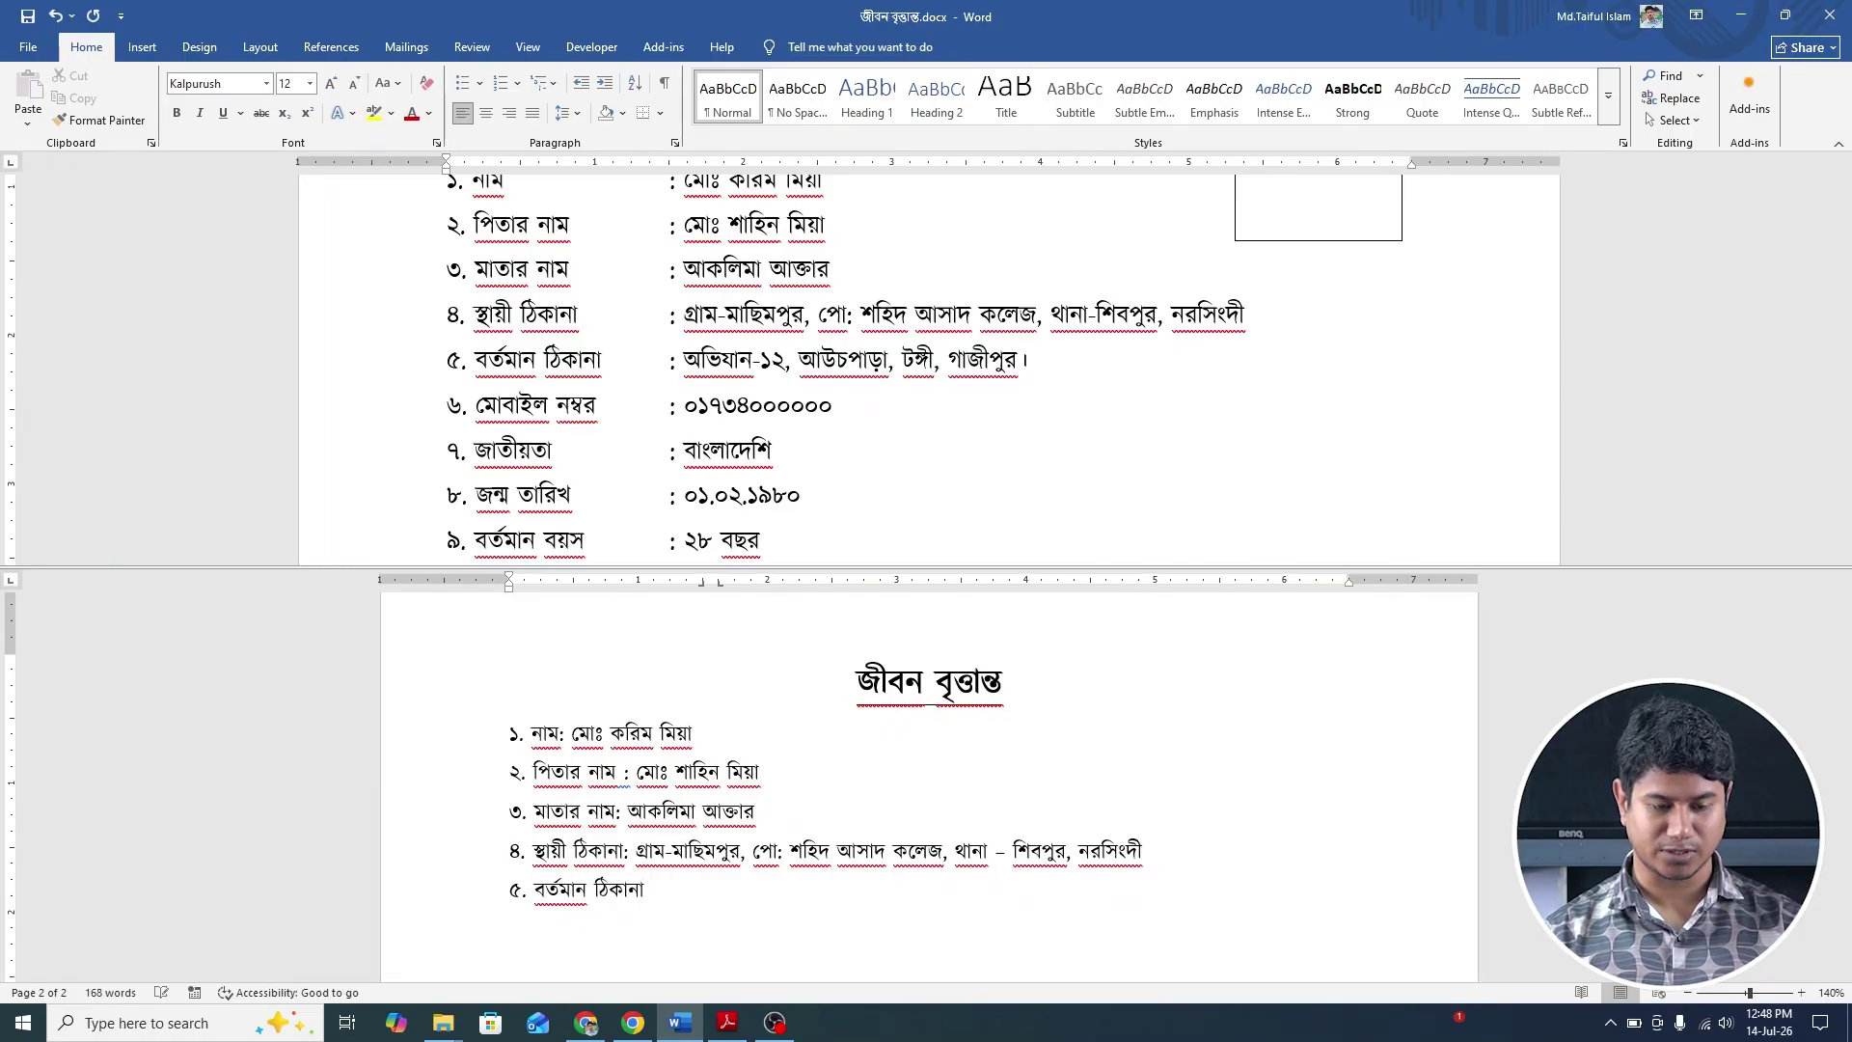
pyautogui.write(' : ')
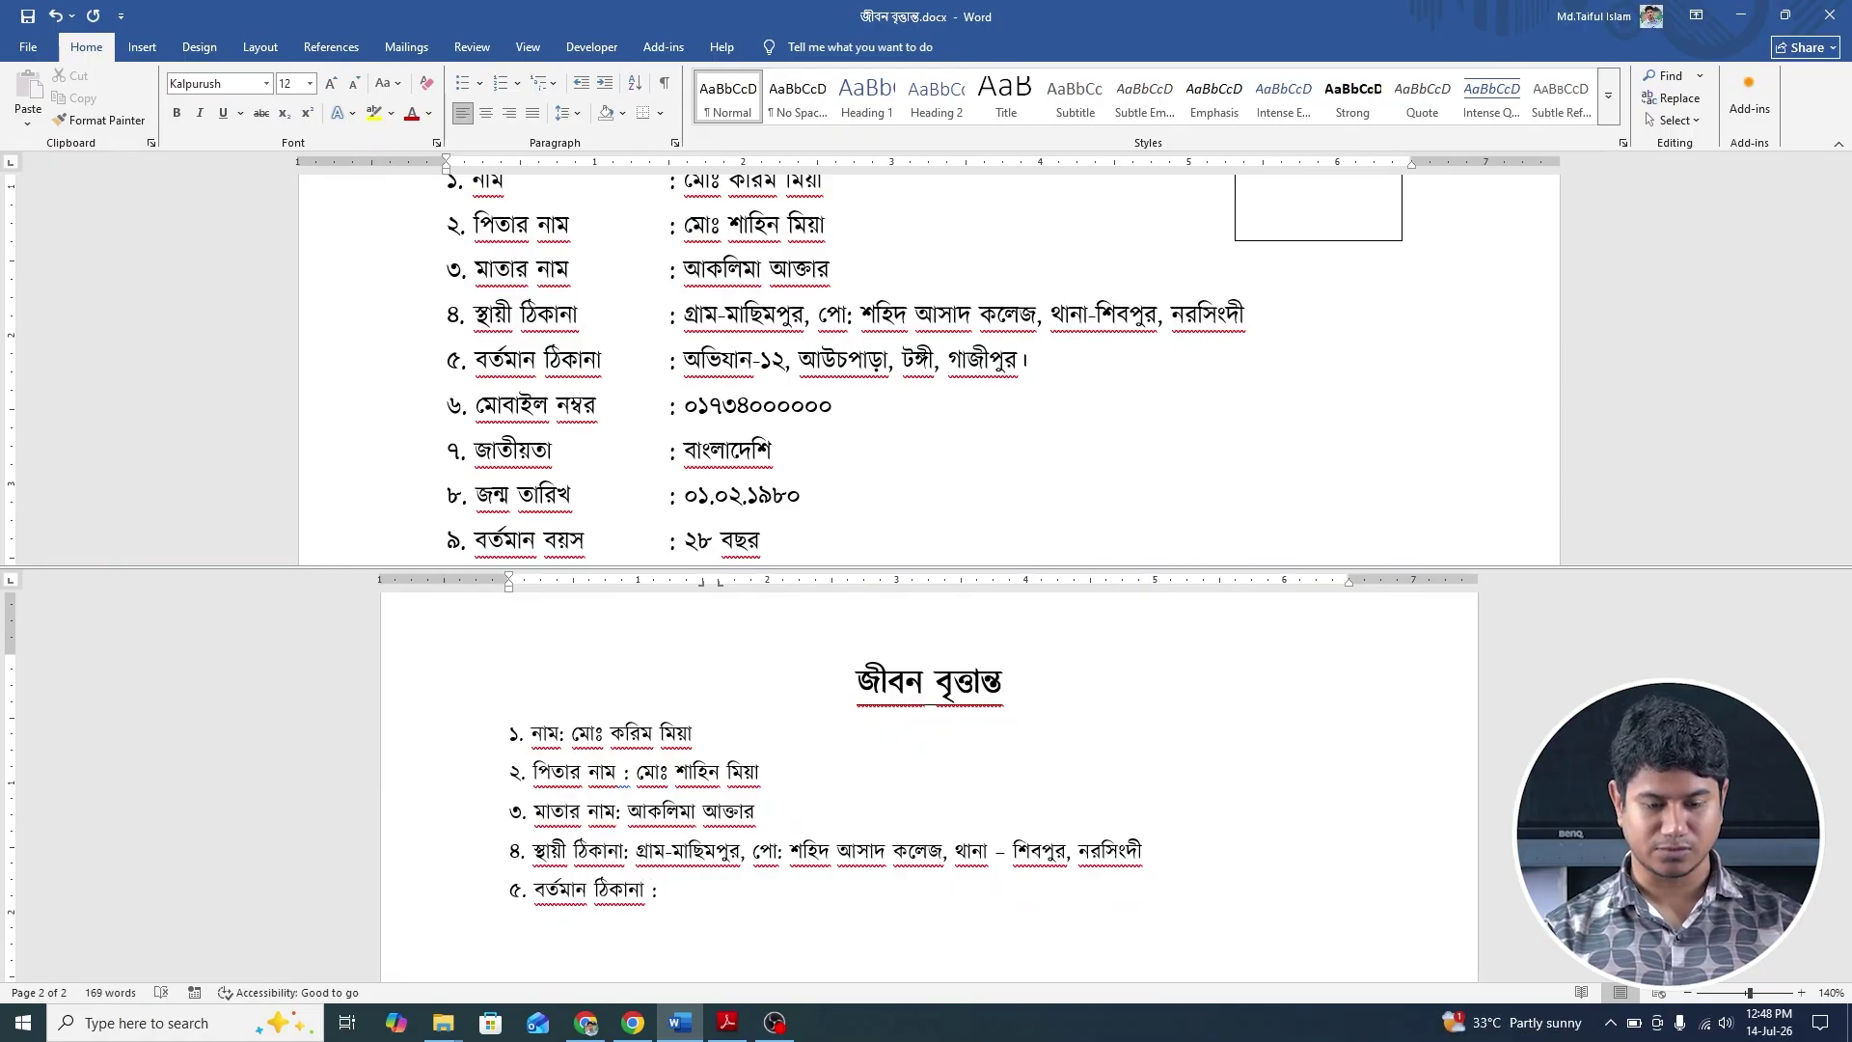
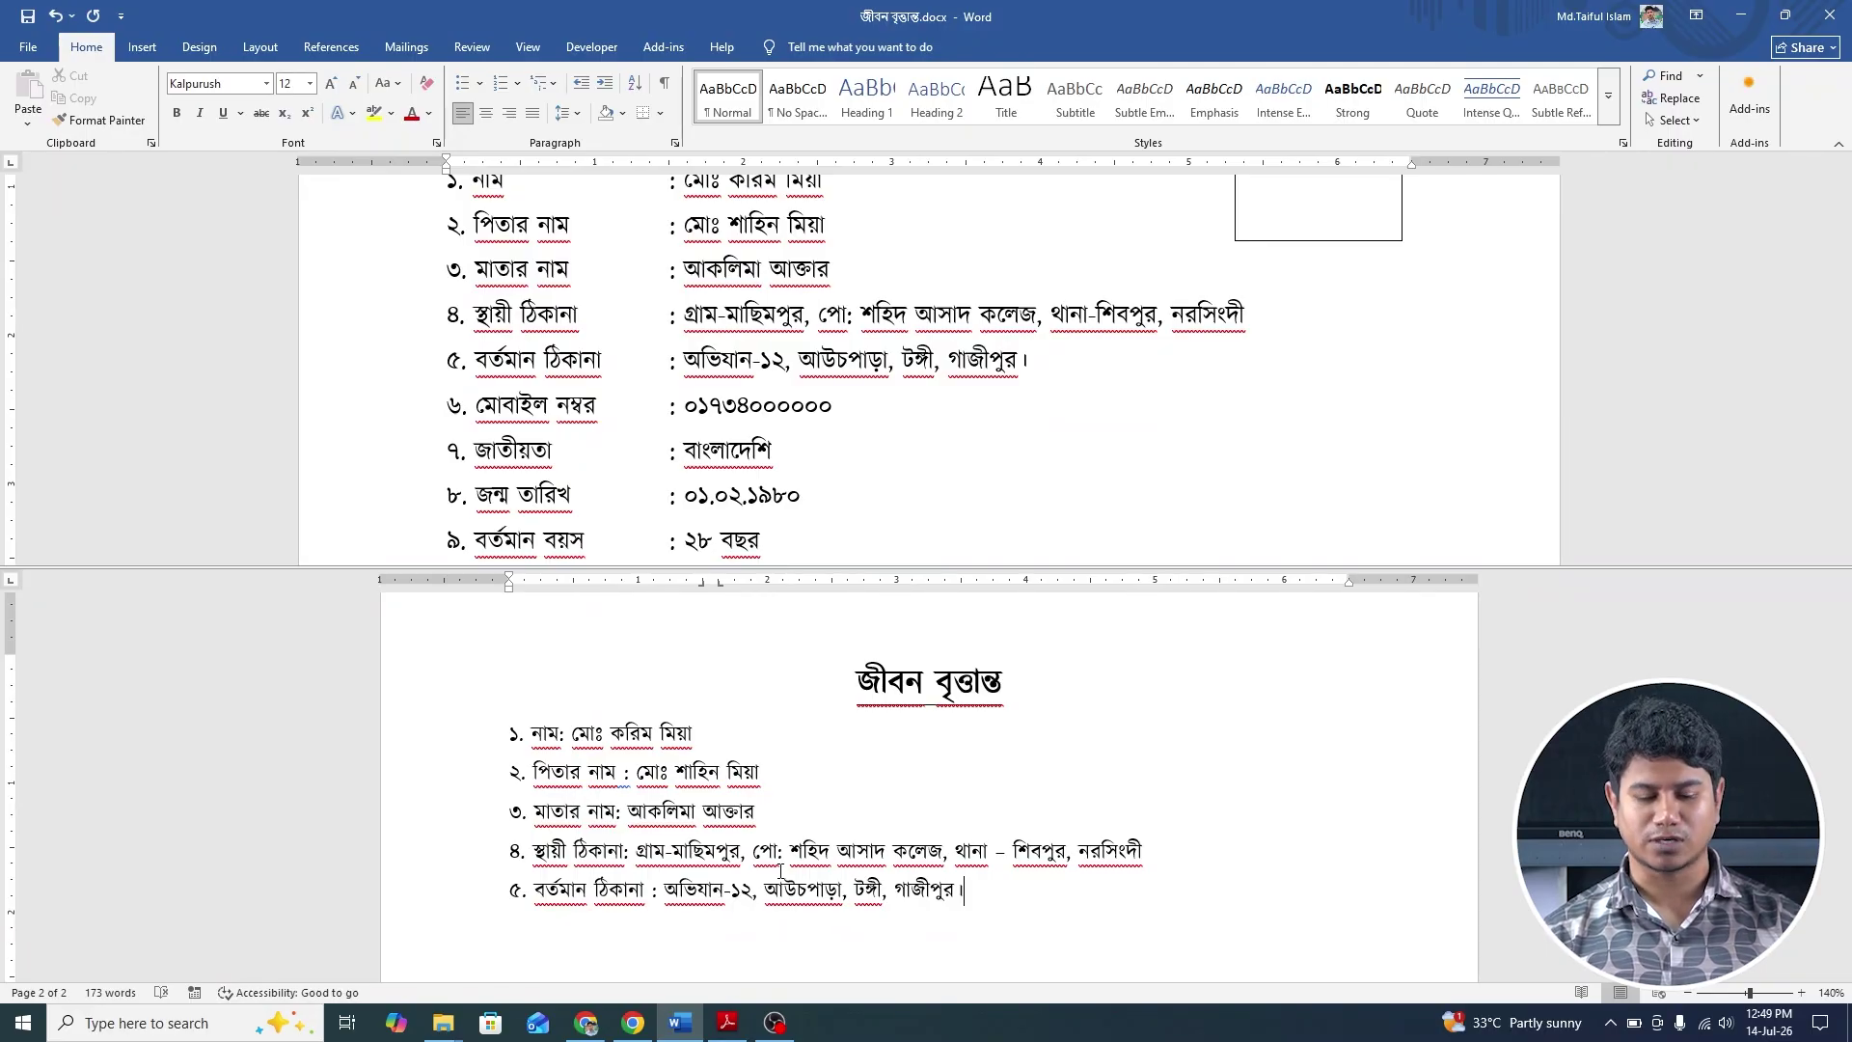
pyautogui.press('Return')
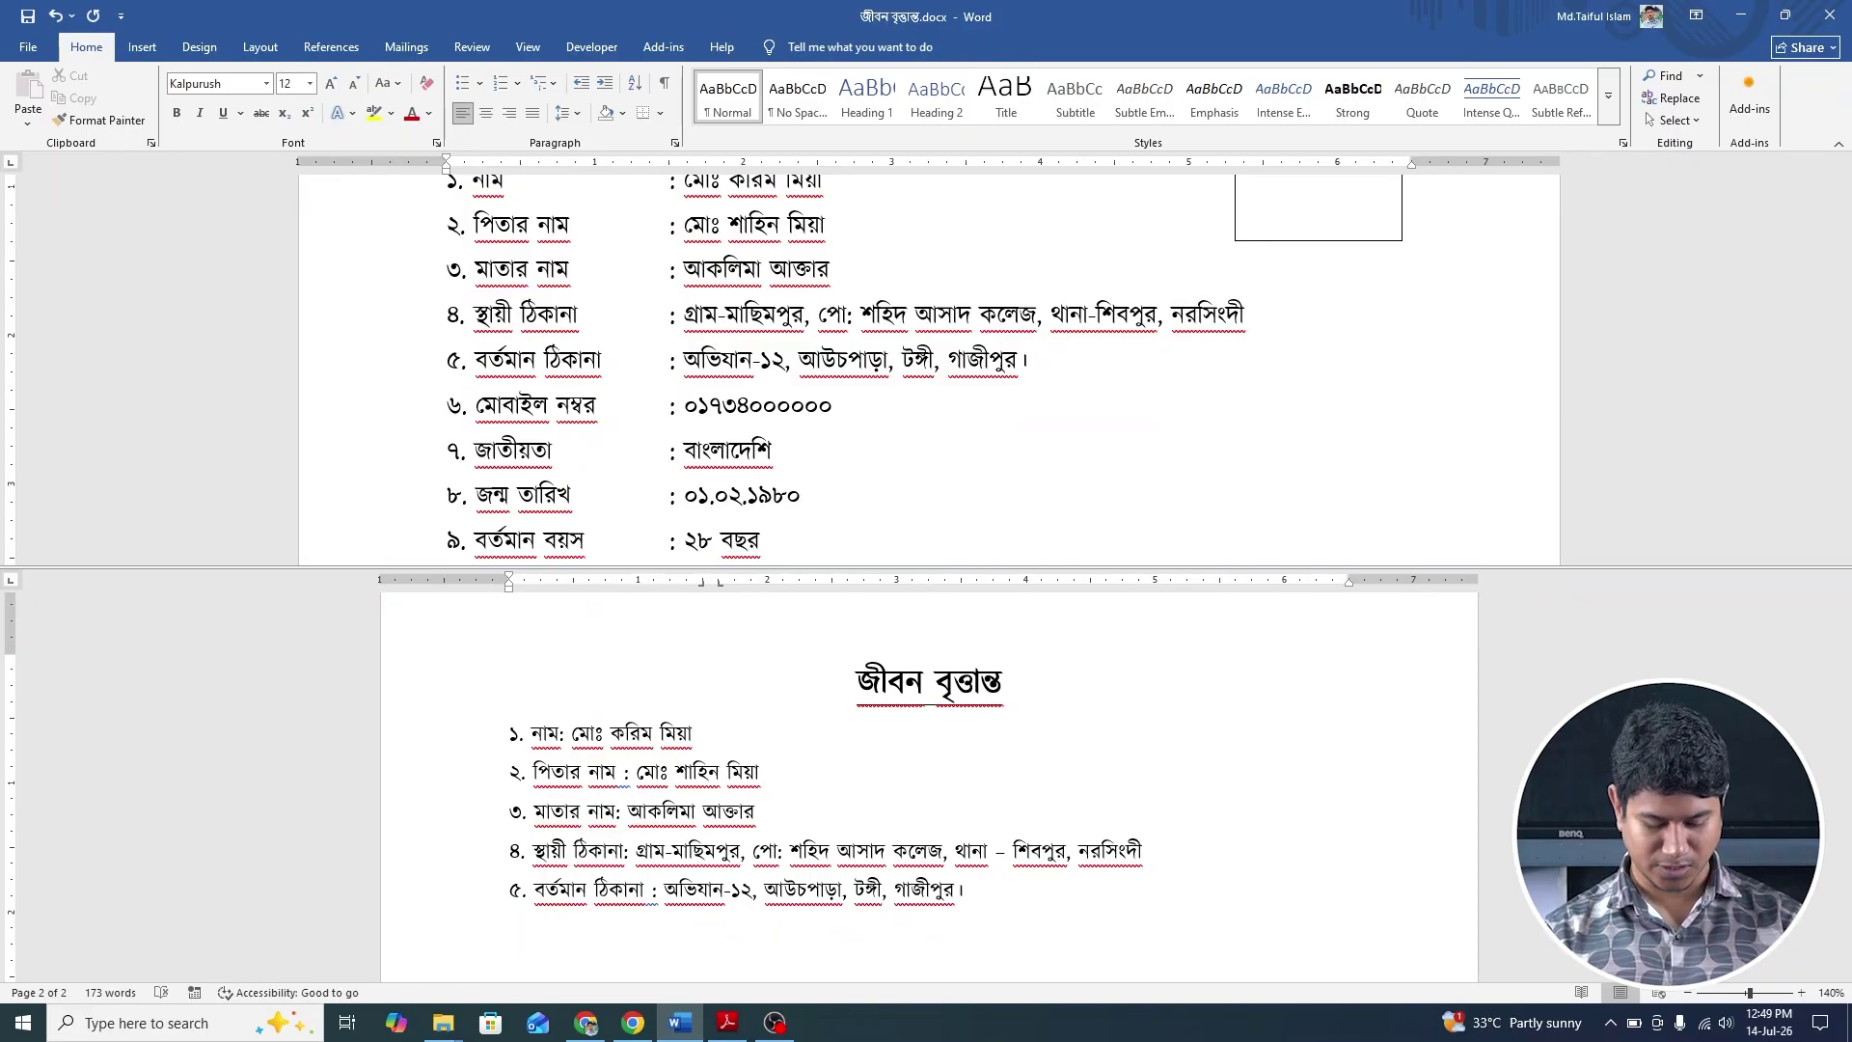
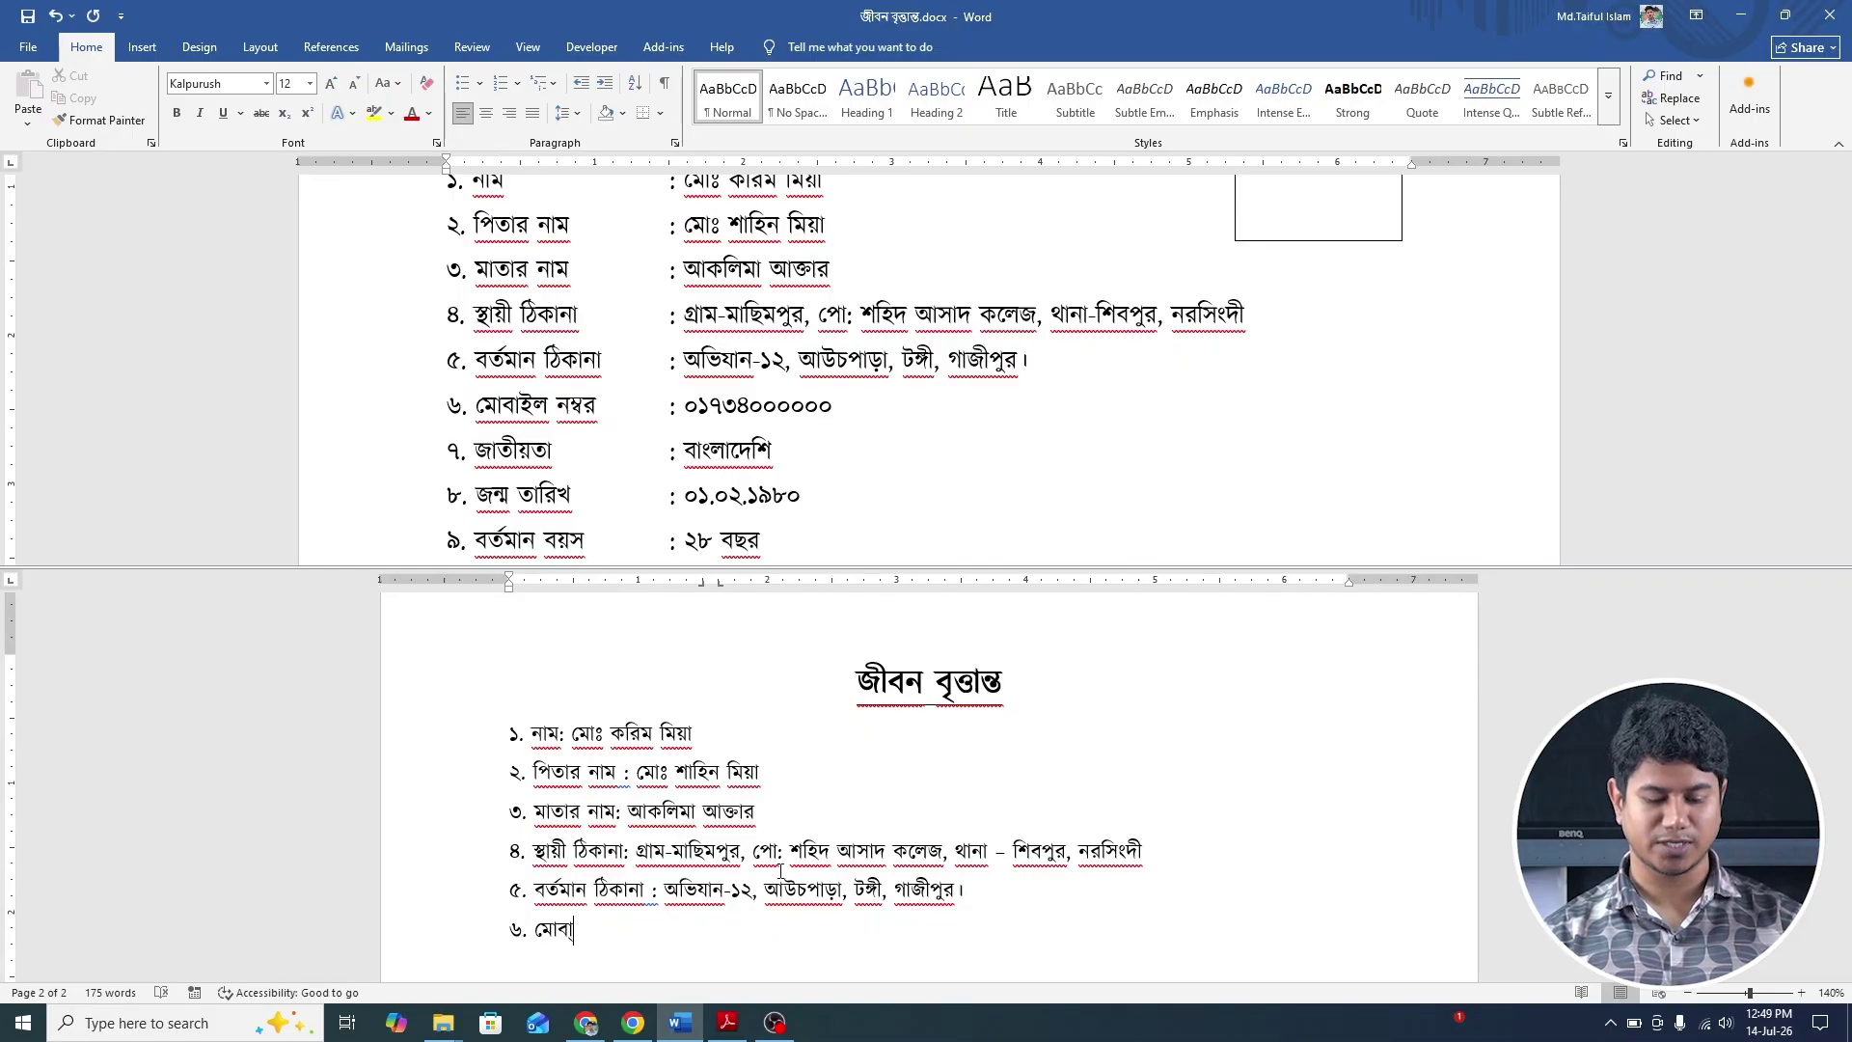
# Add item ৬ মোবাইল নম্বর with the mobile number, then begin item ৭ below.
pyautogui.press('BackSpace')
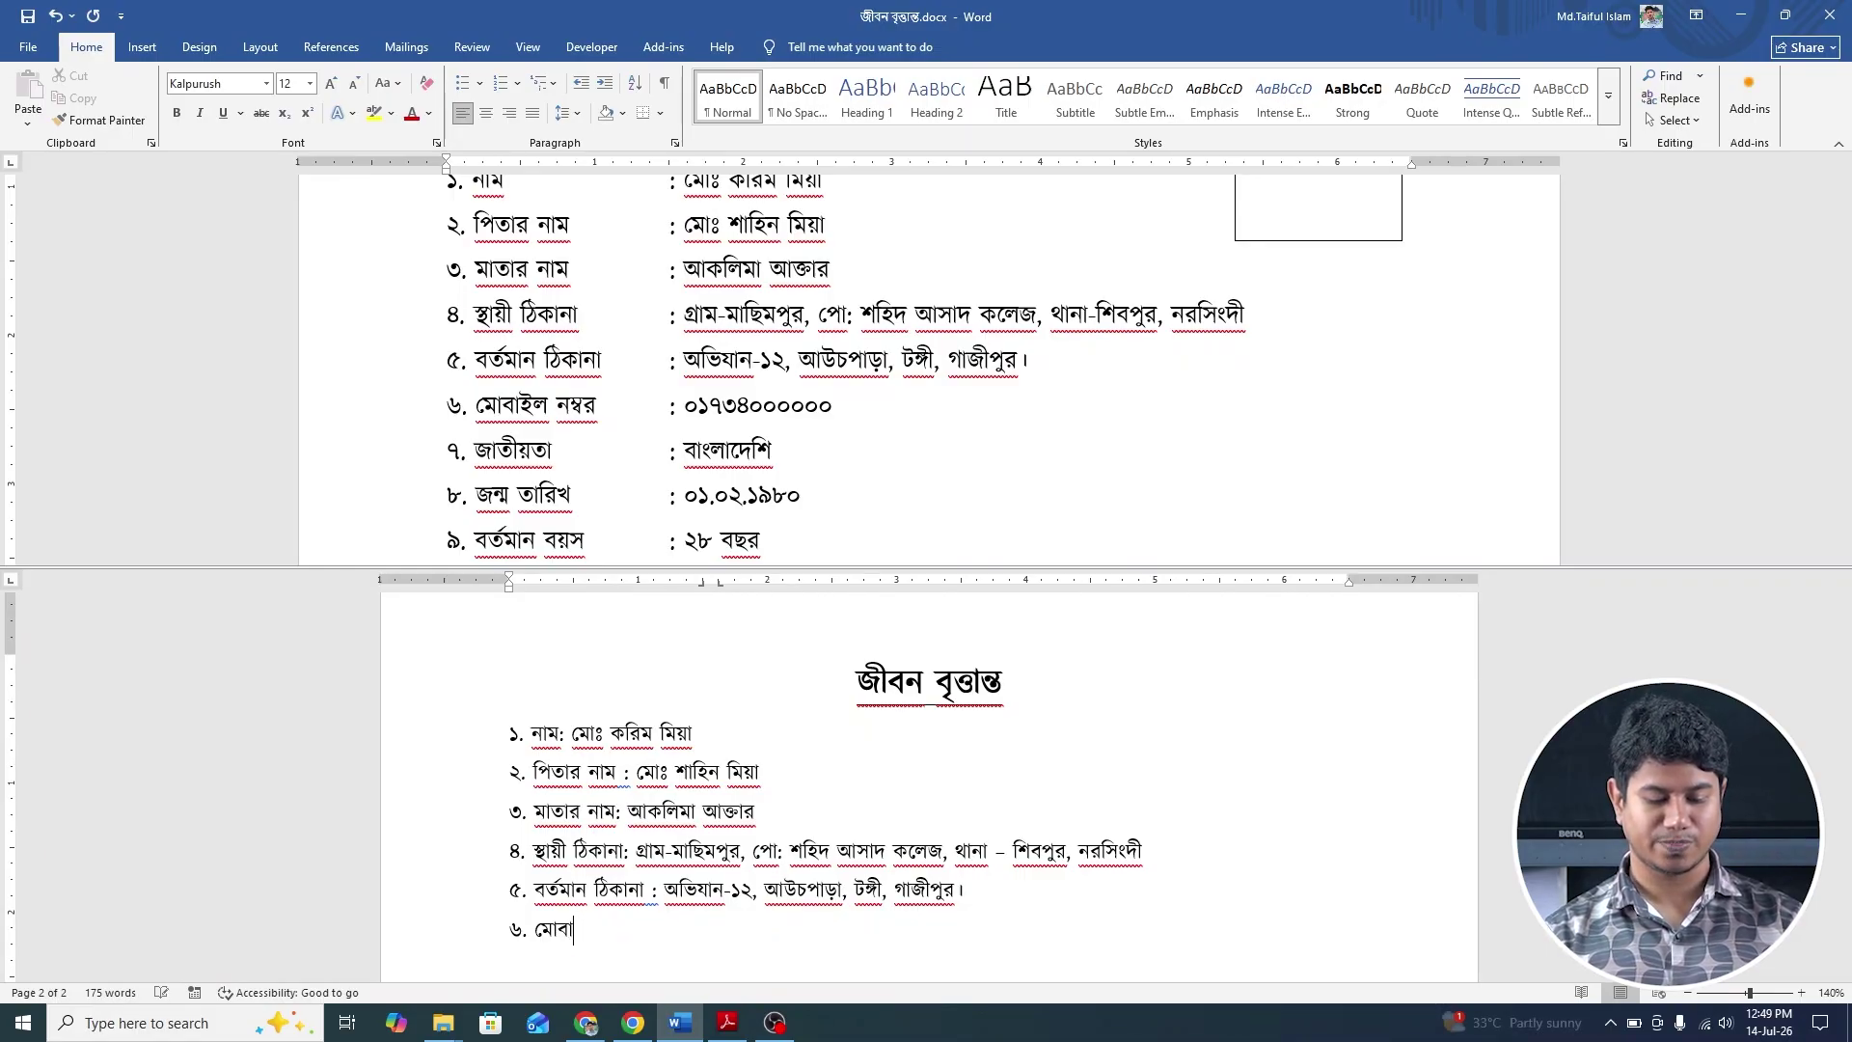
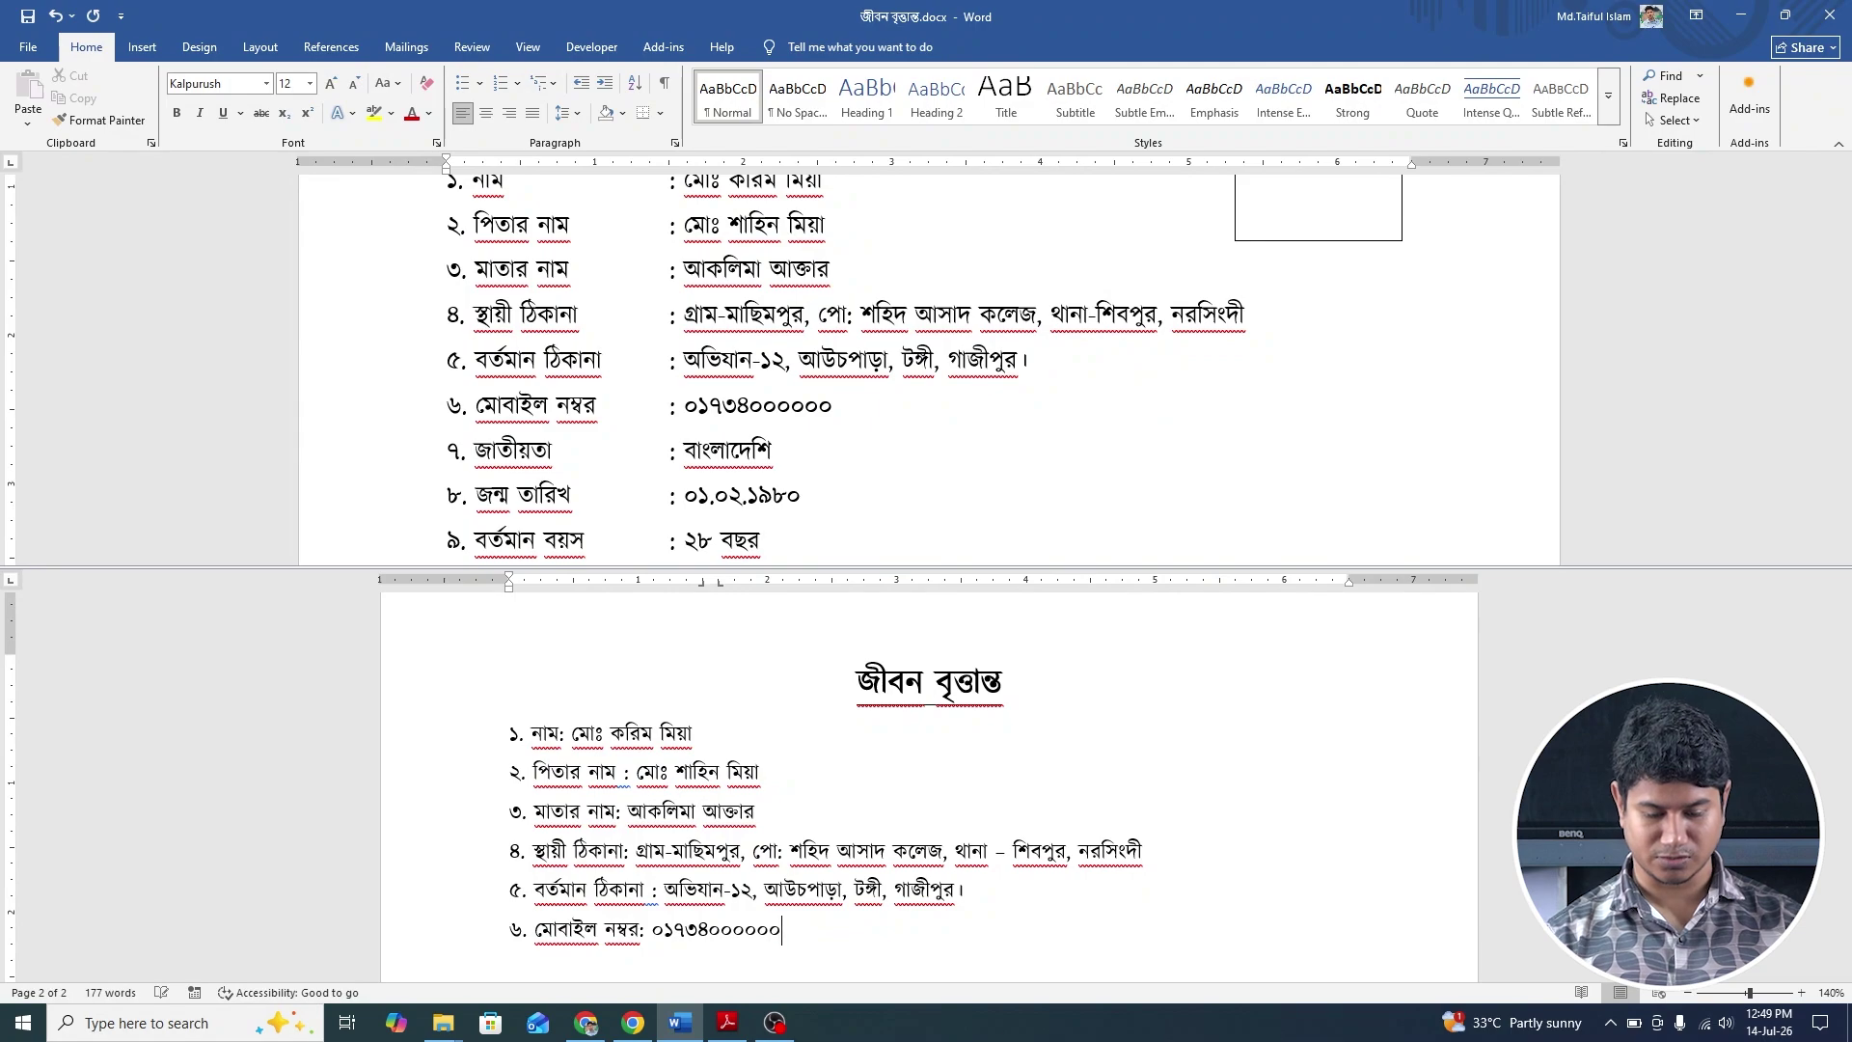
pyautogui.press('Return')
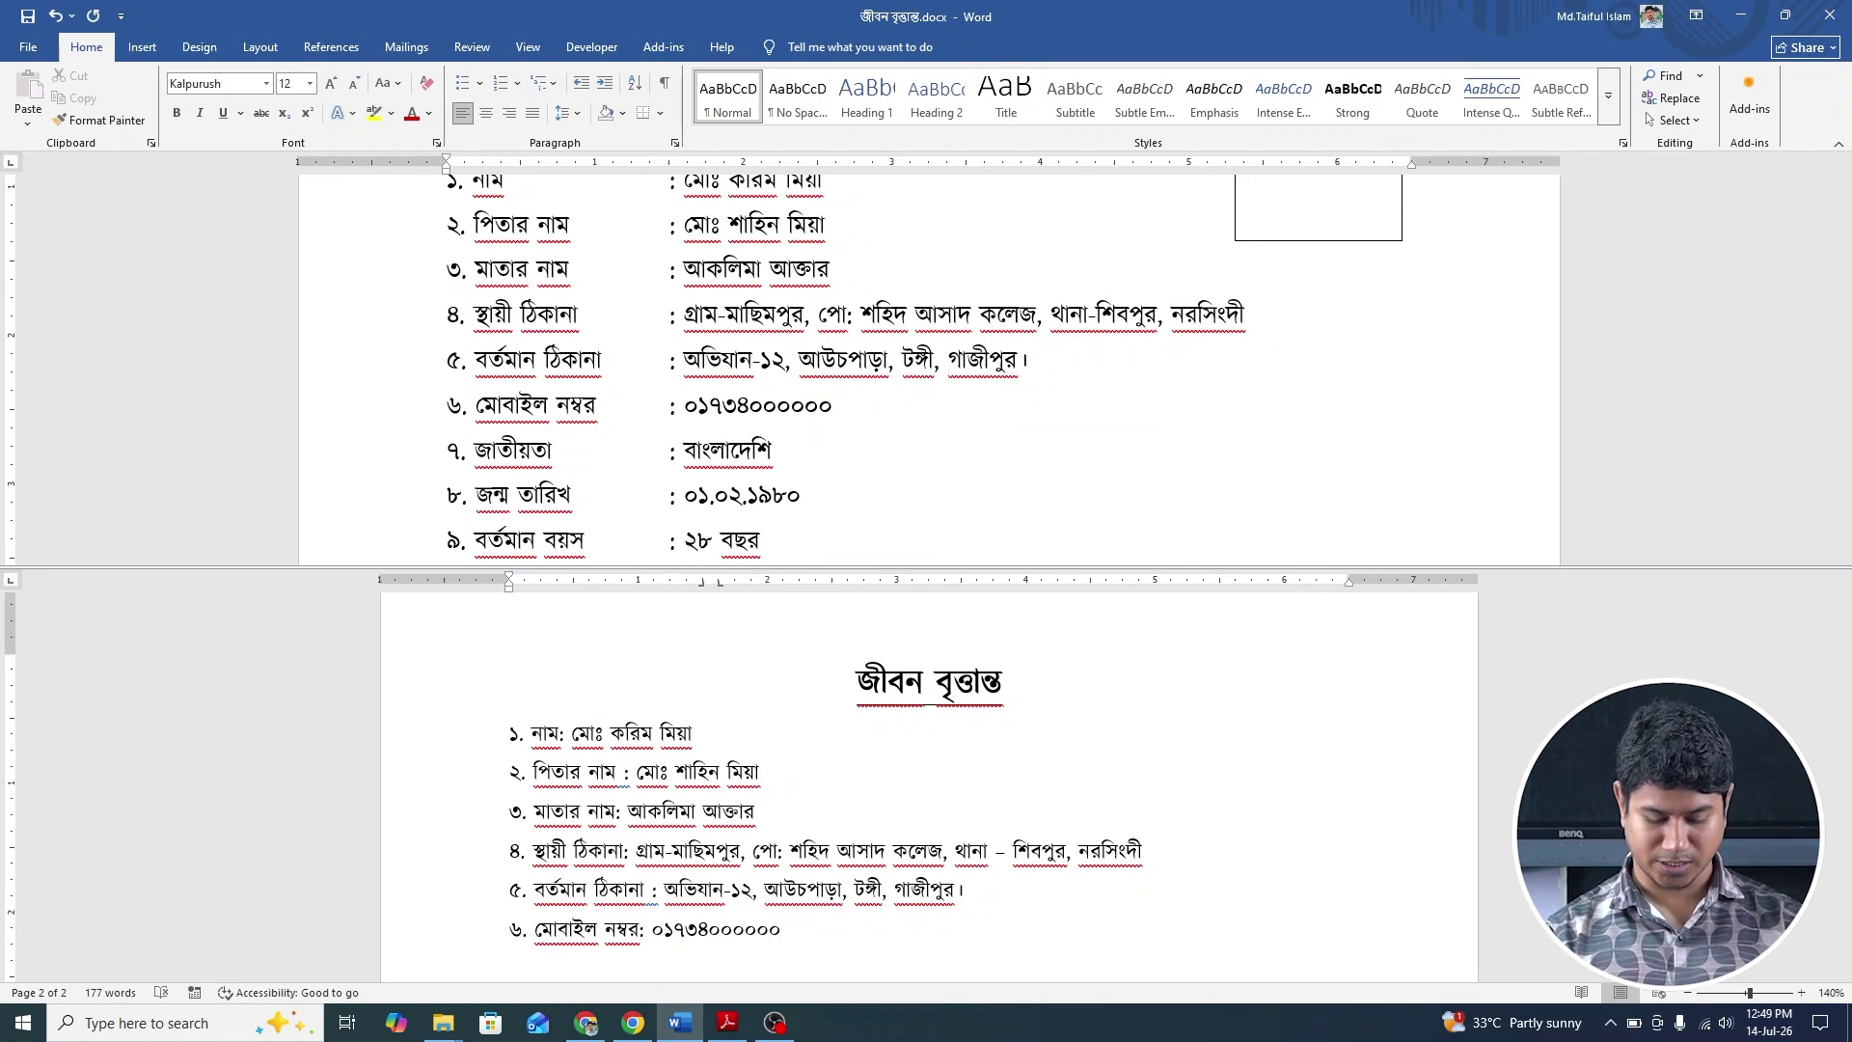
pyautogui.scroll(-2, 777, 838)
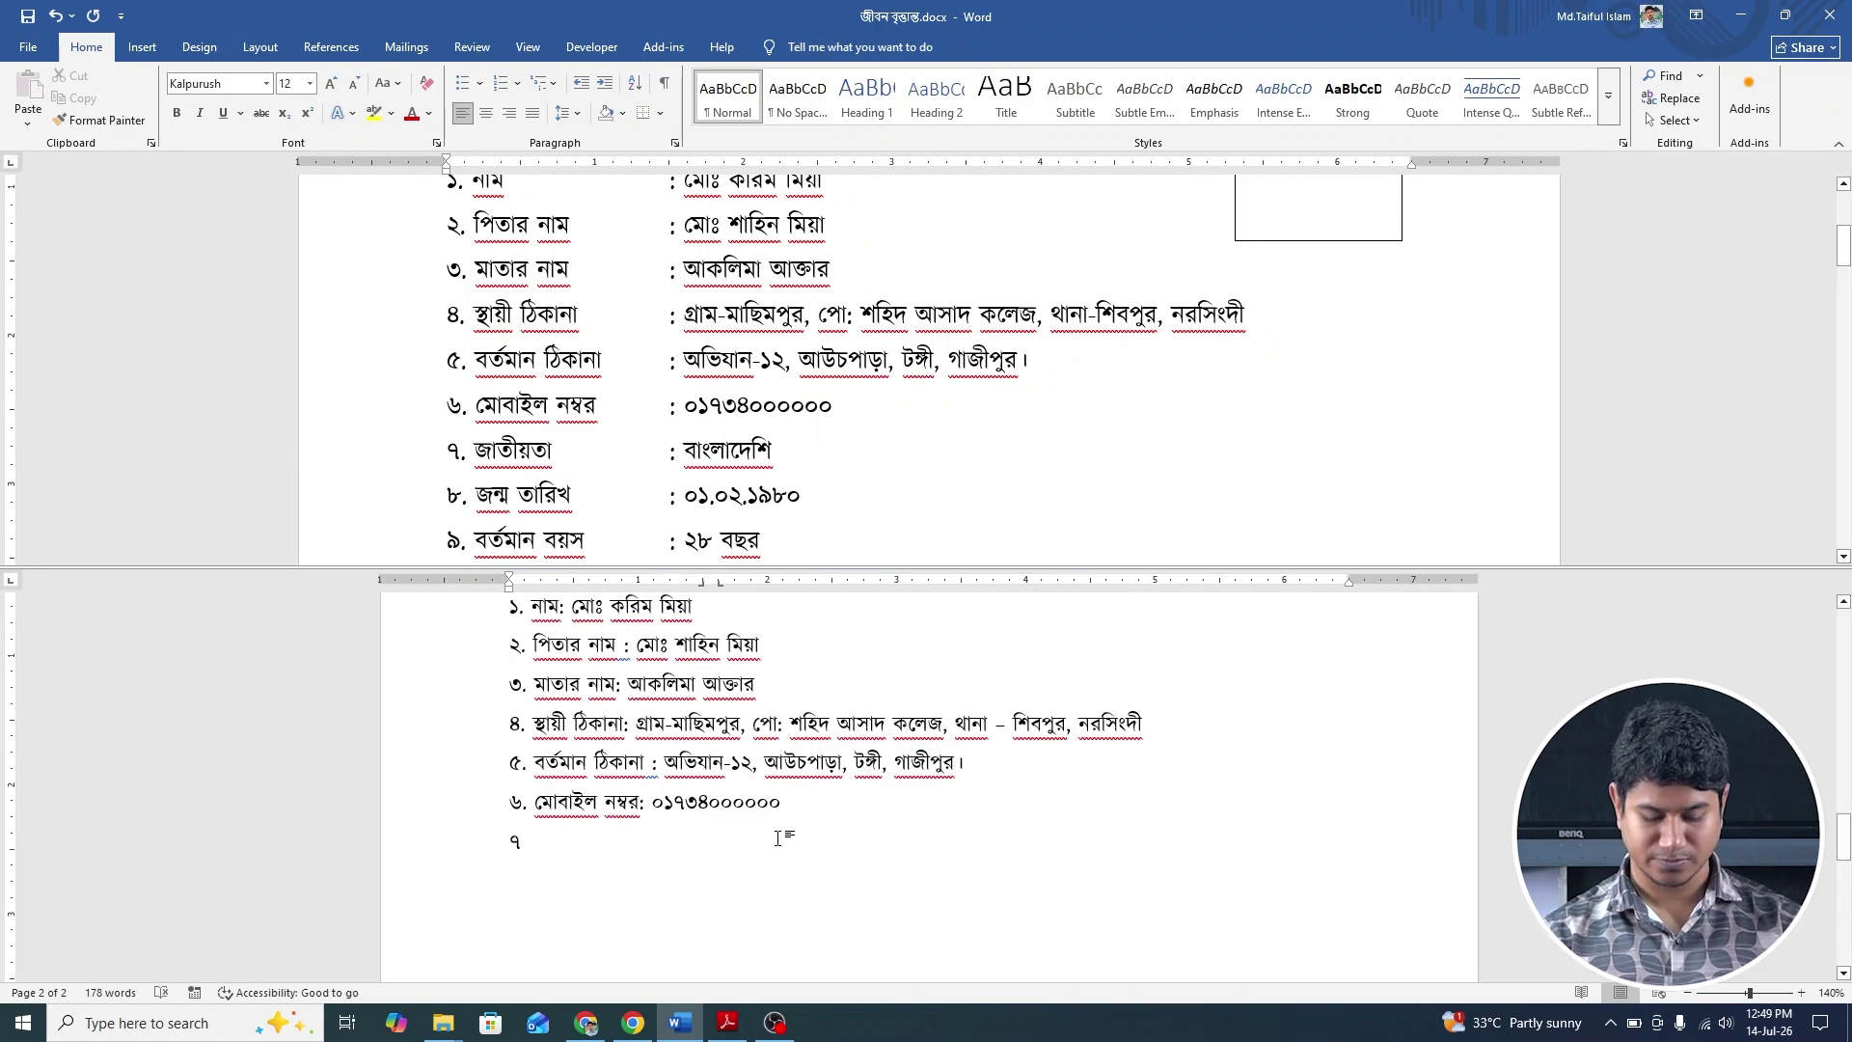
# Type items ৭–৯: জাতীয়তা : বাংলাদেশি, জন্ম তারিখ : ০১.০২.১৯৮০ and বর্তমান বয়স : ২৮ বছর.
pyautogui.write('. জা')
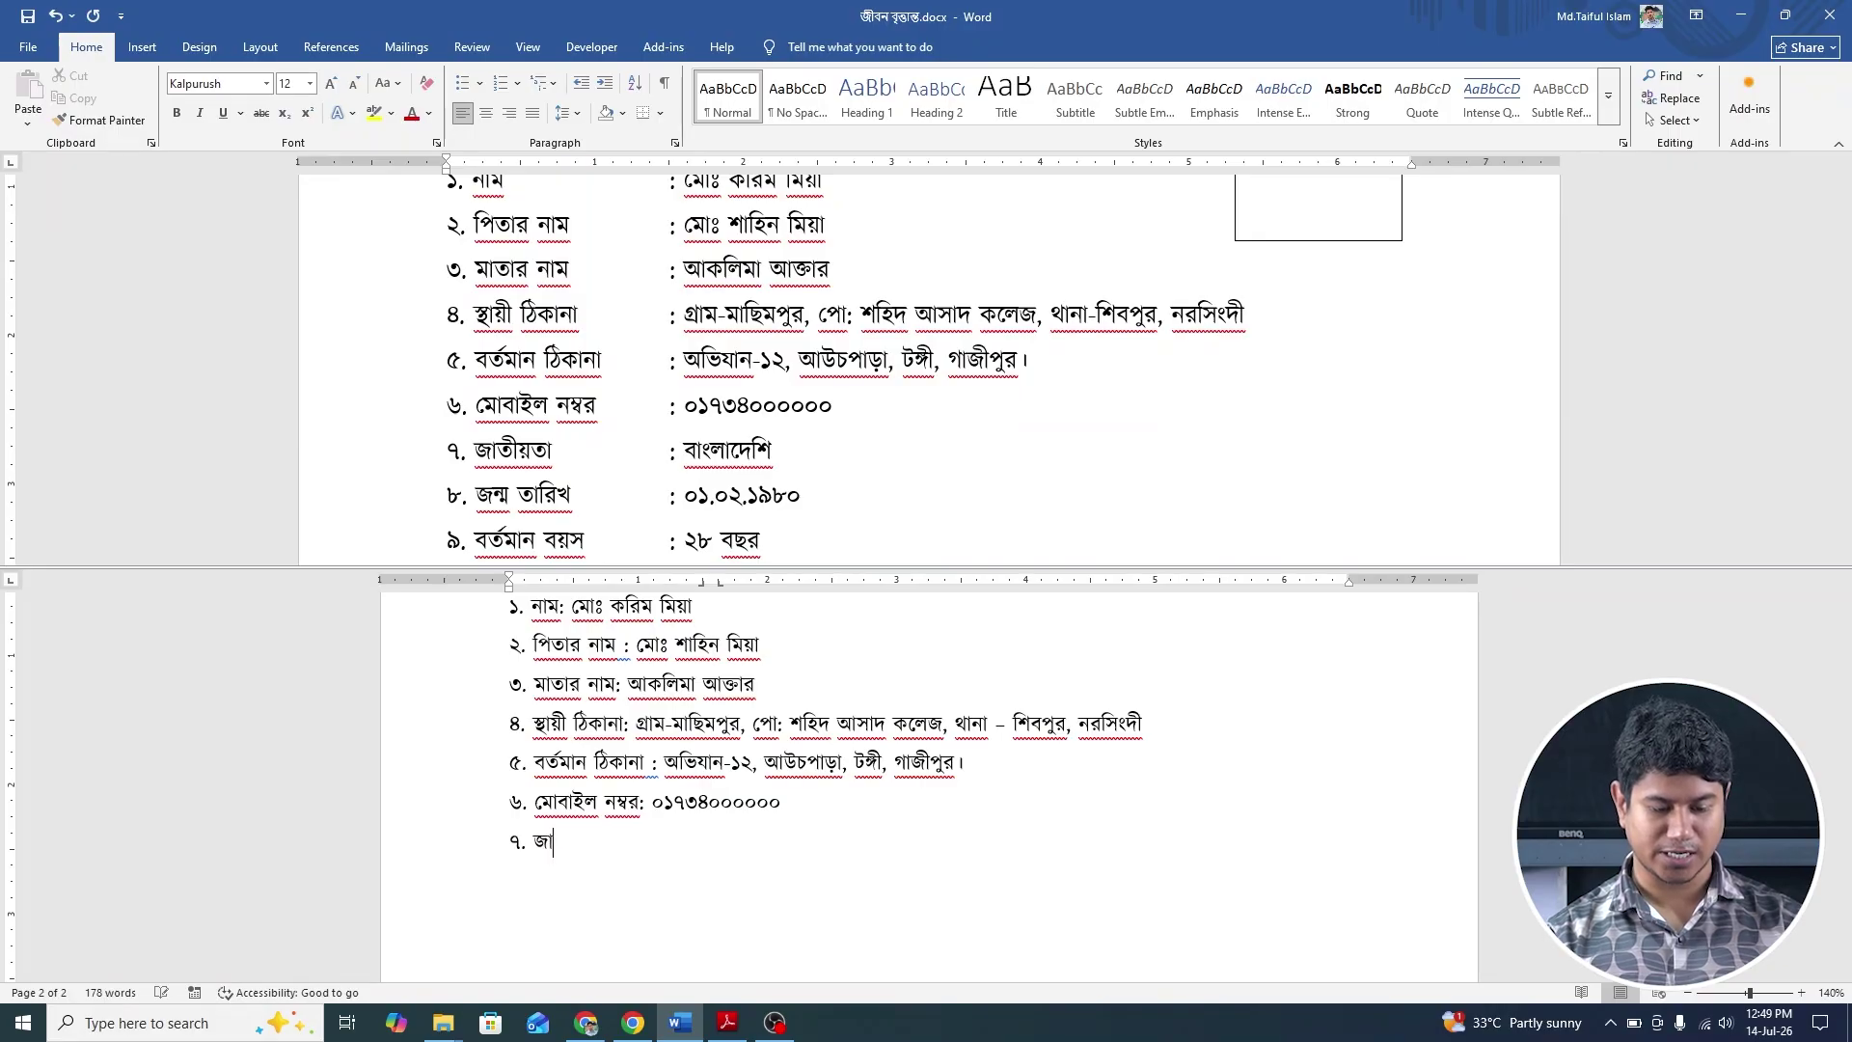
pyautogui.write('তীয়তা :')
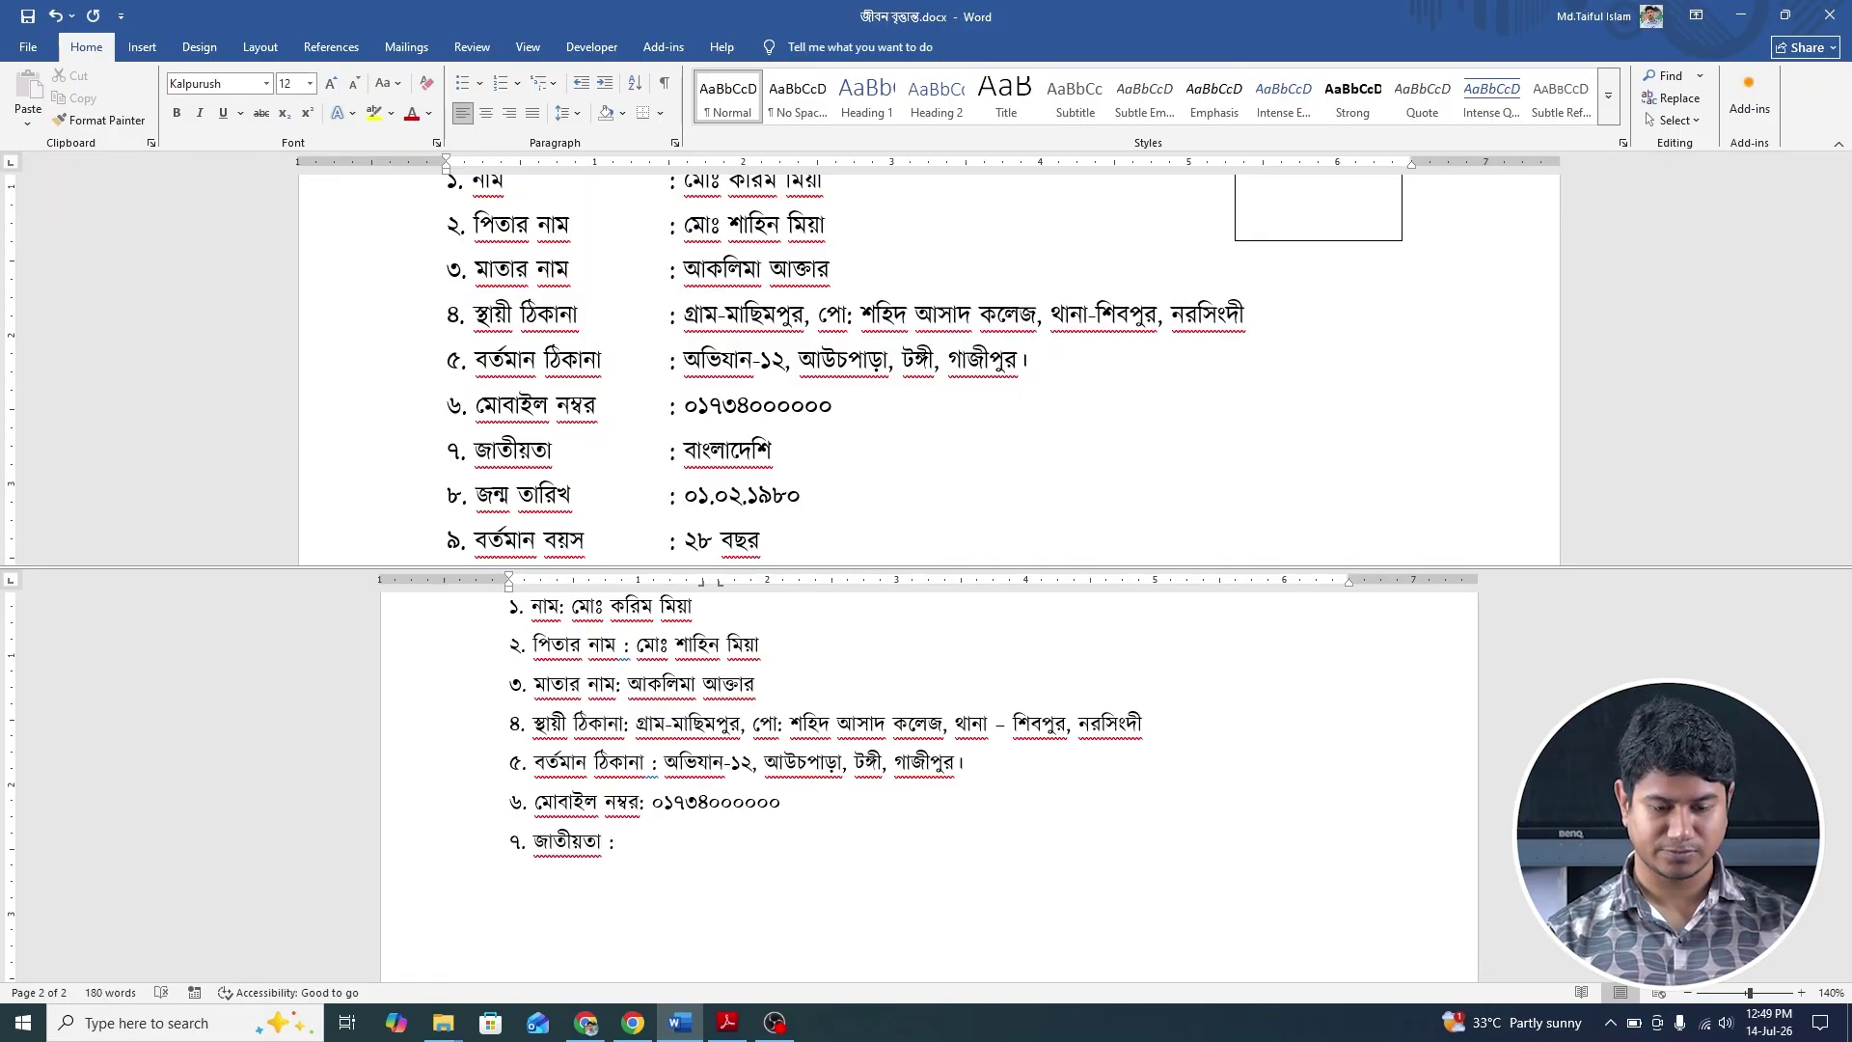
pyautogui.write(' বাংলা')
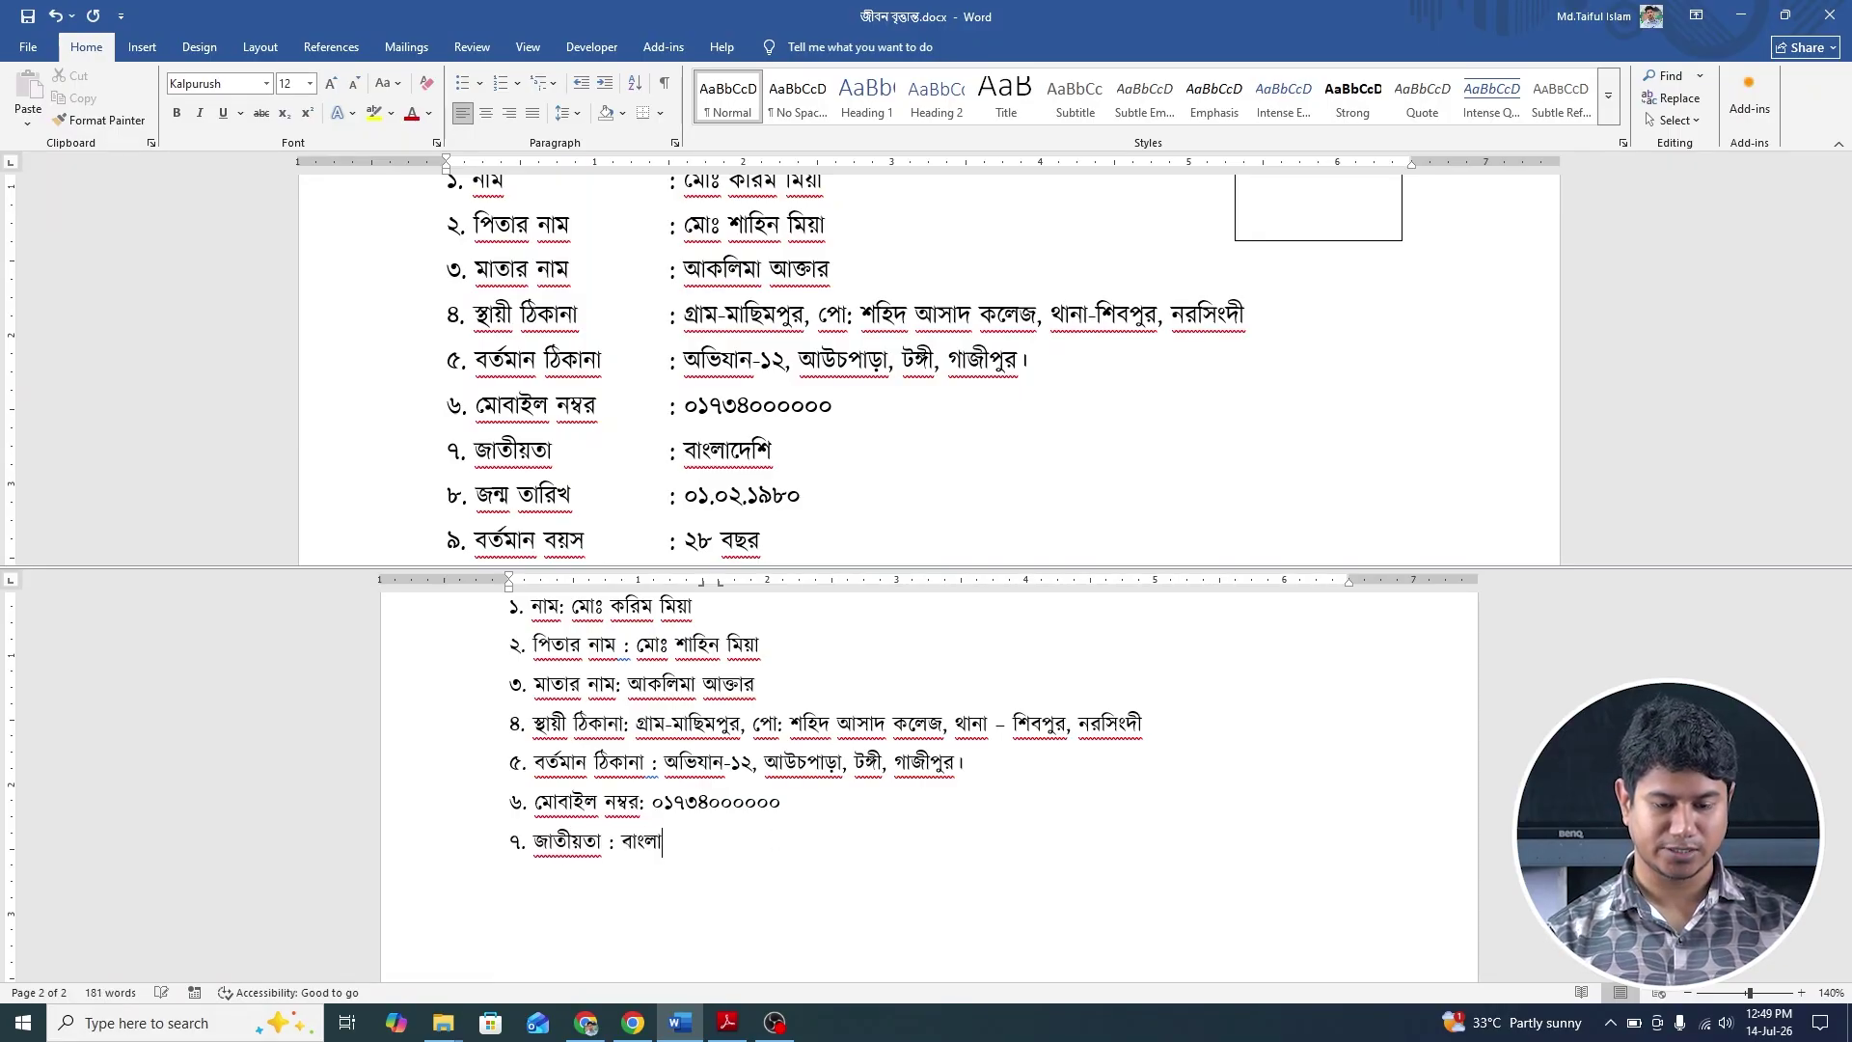
pyautogui.write('দেশি')
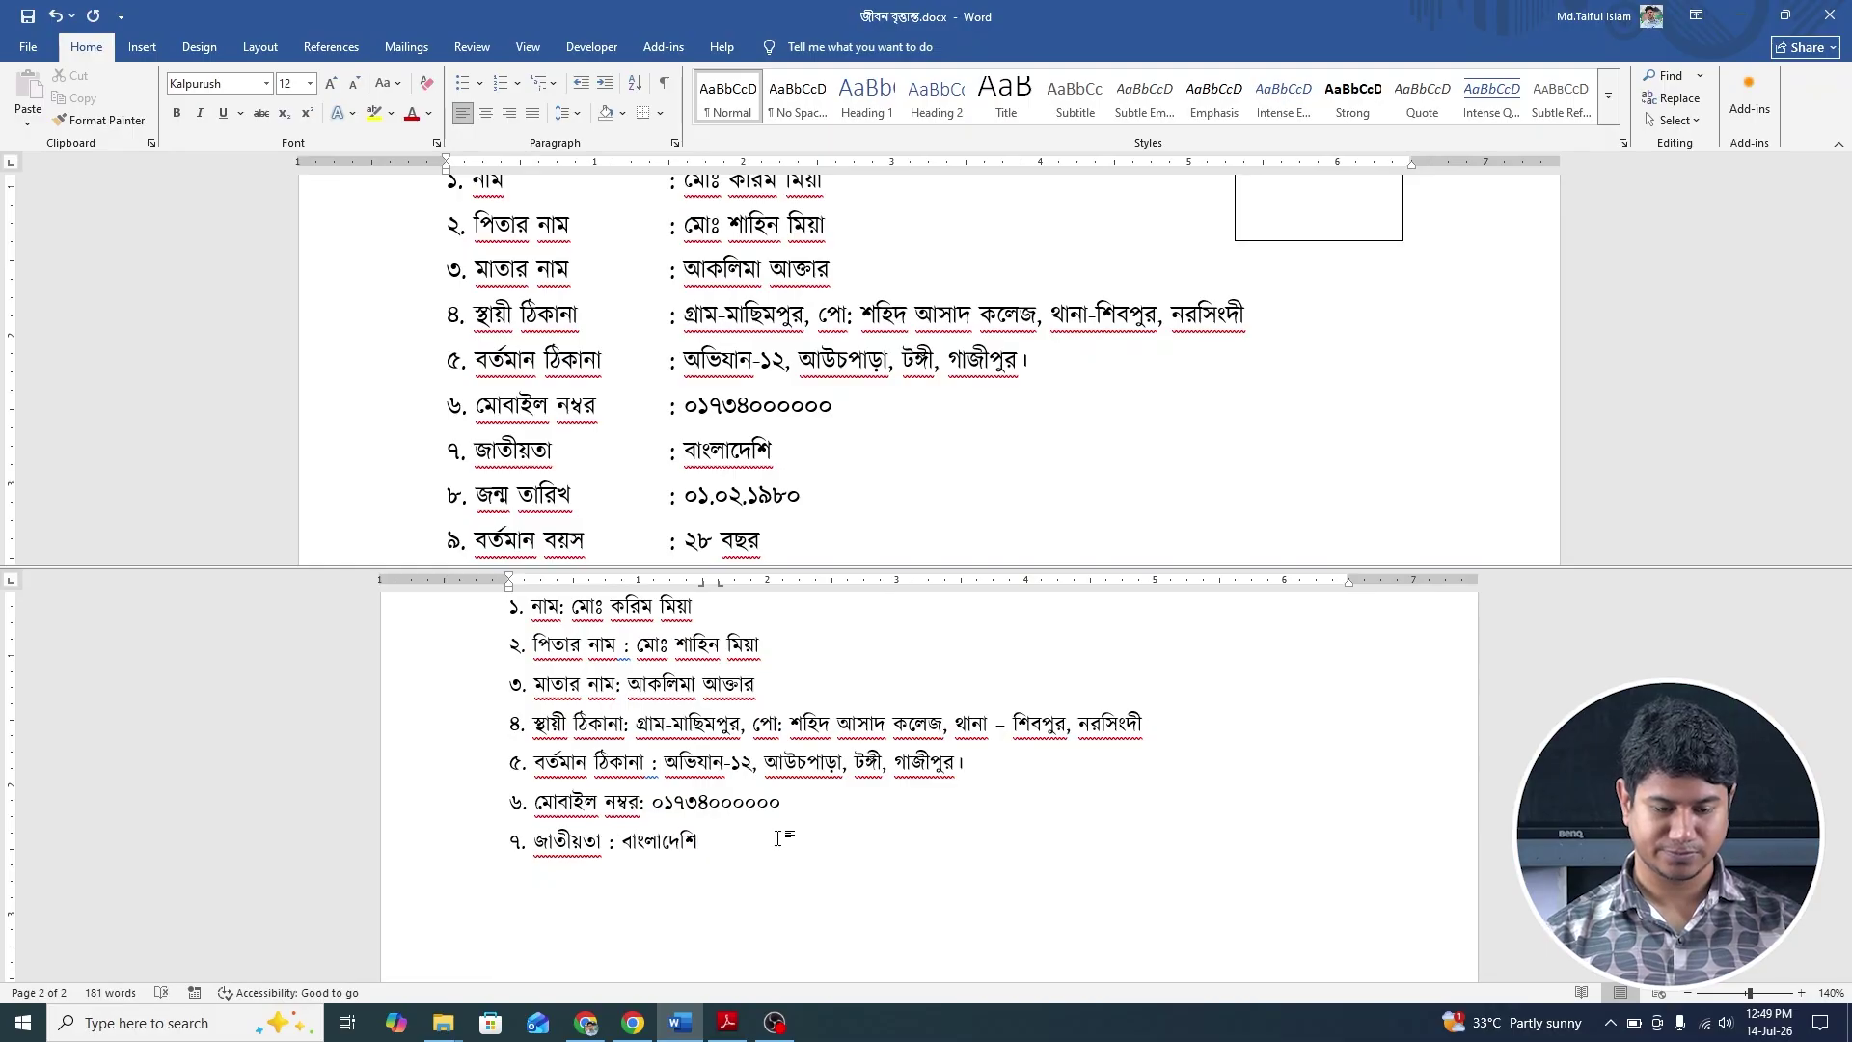
pyautogui.press('Return')
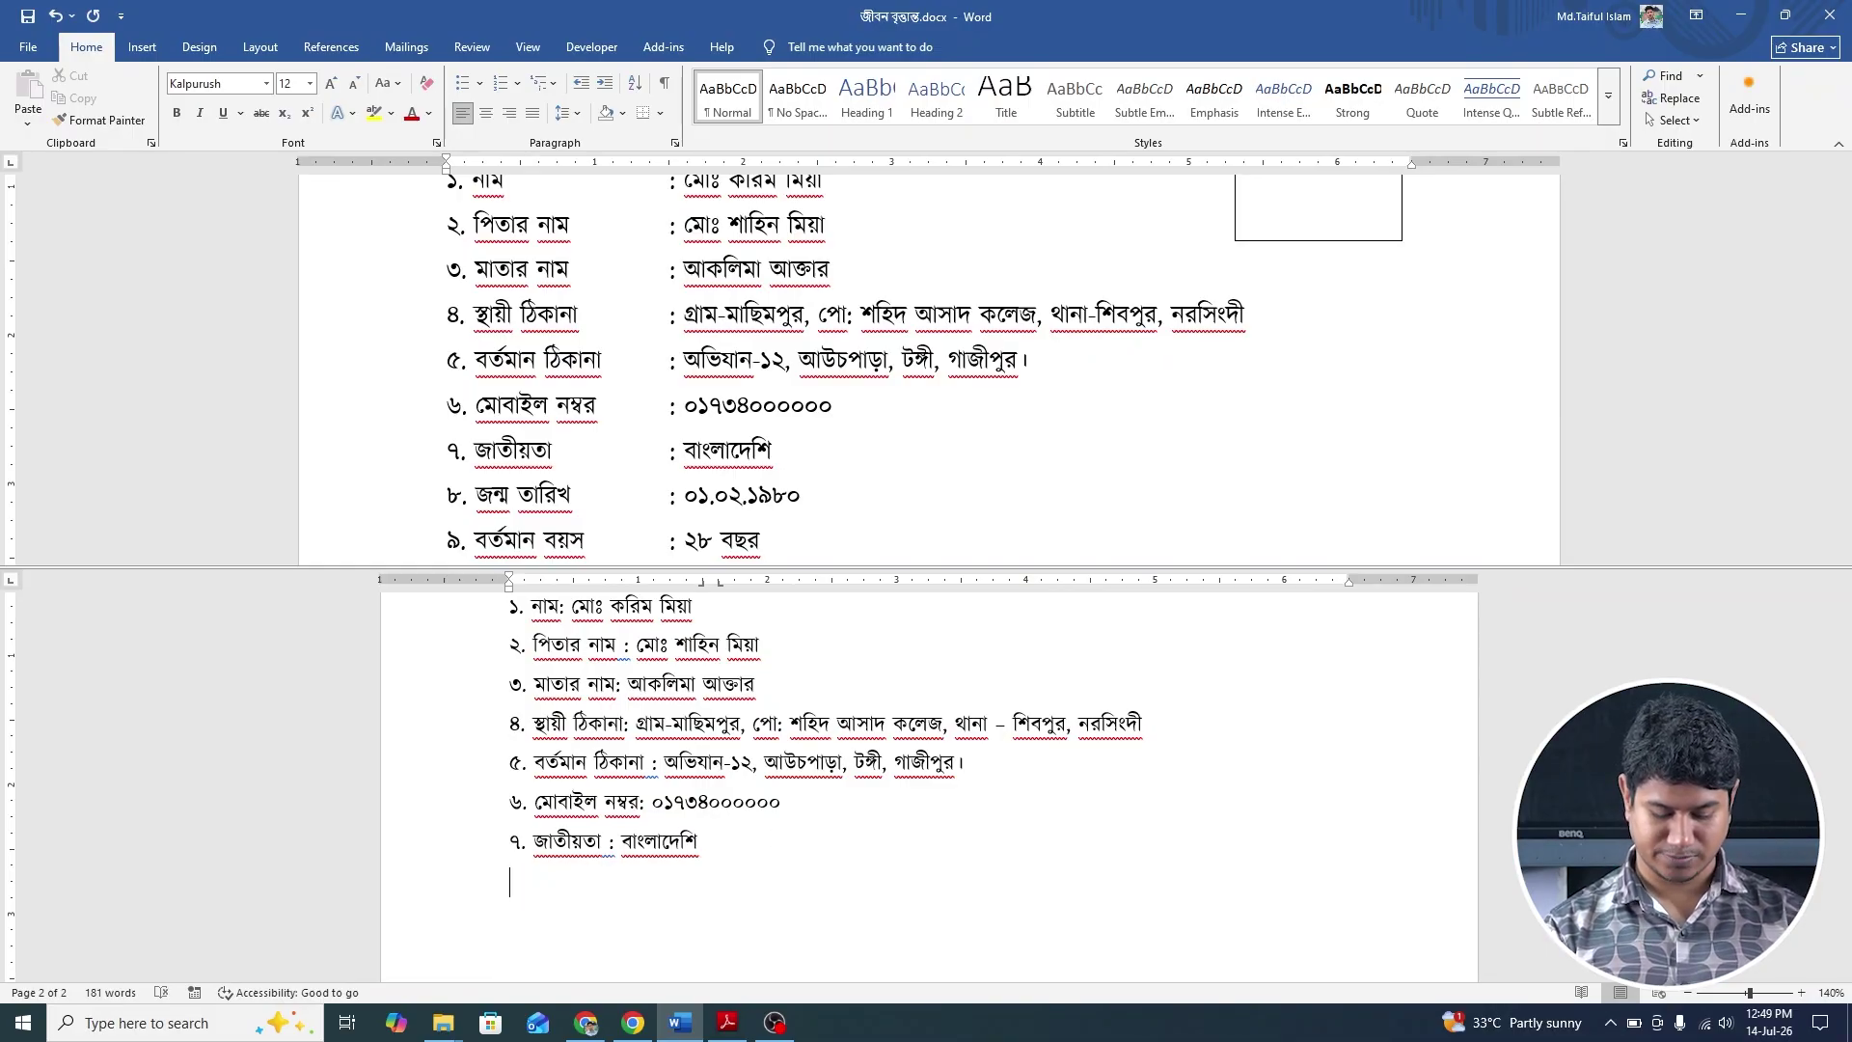
pyautogui.write('৮. জ')
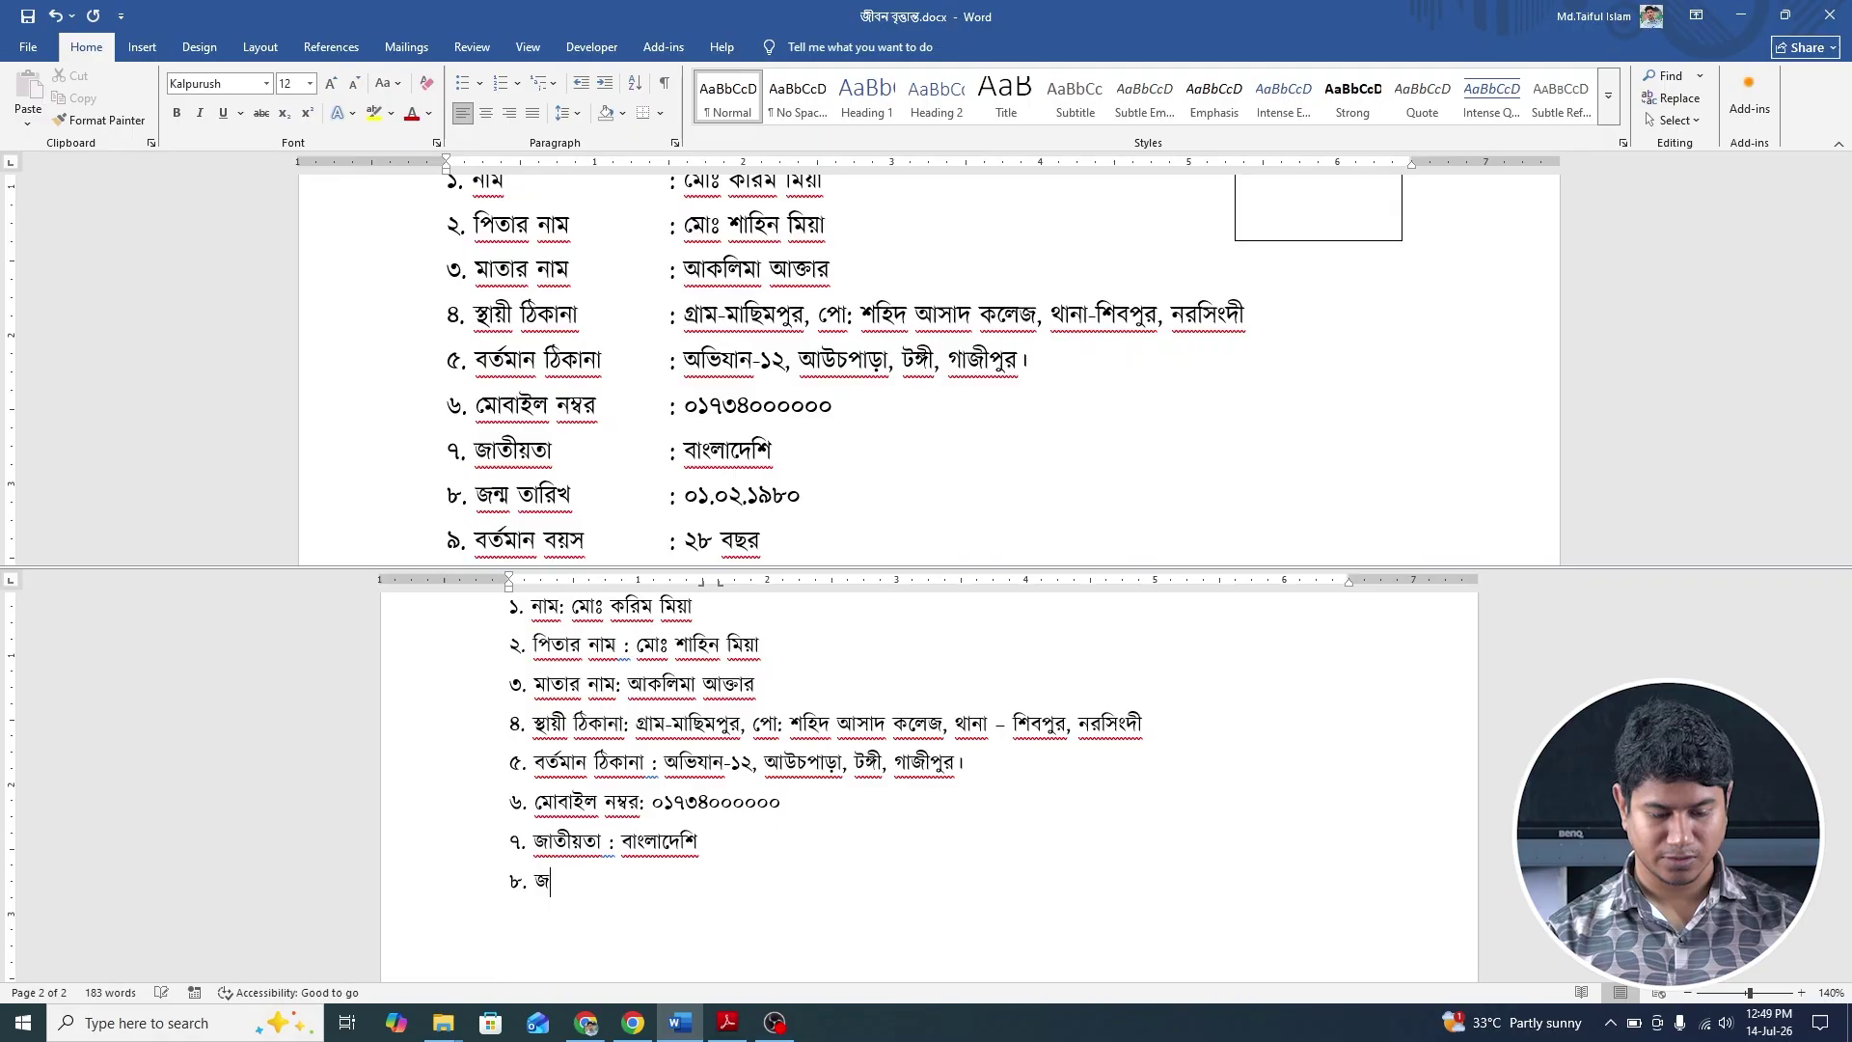
pyautogui.write('ন্ম')
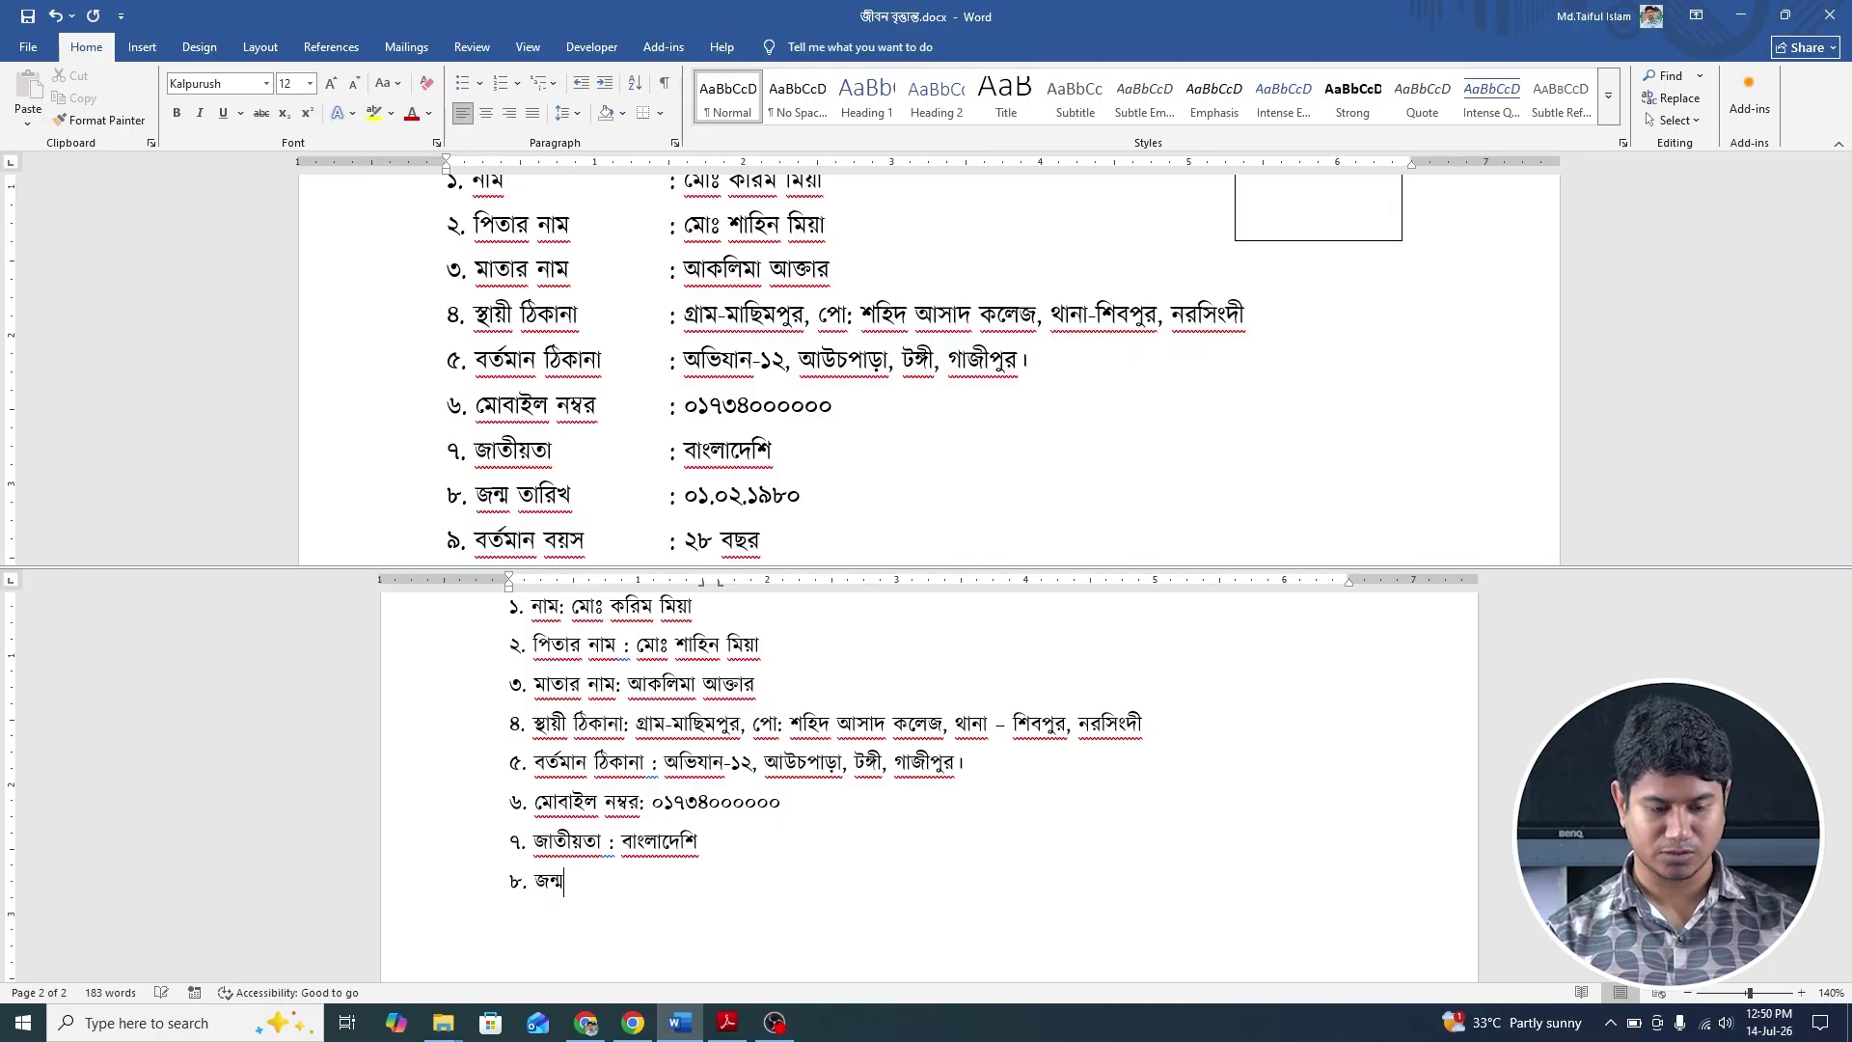
pyautogui.write(' তারিখ :')
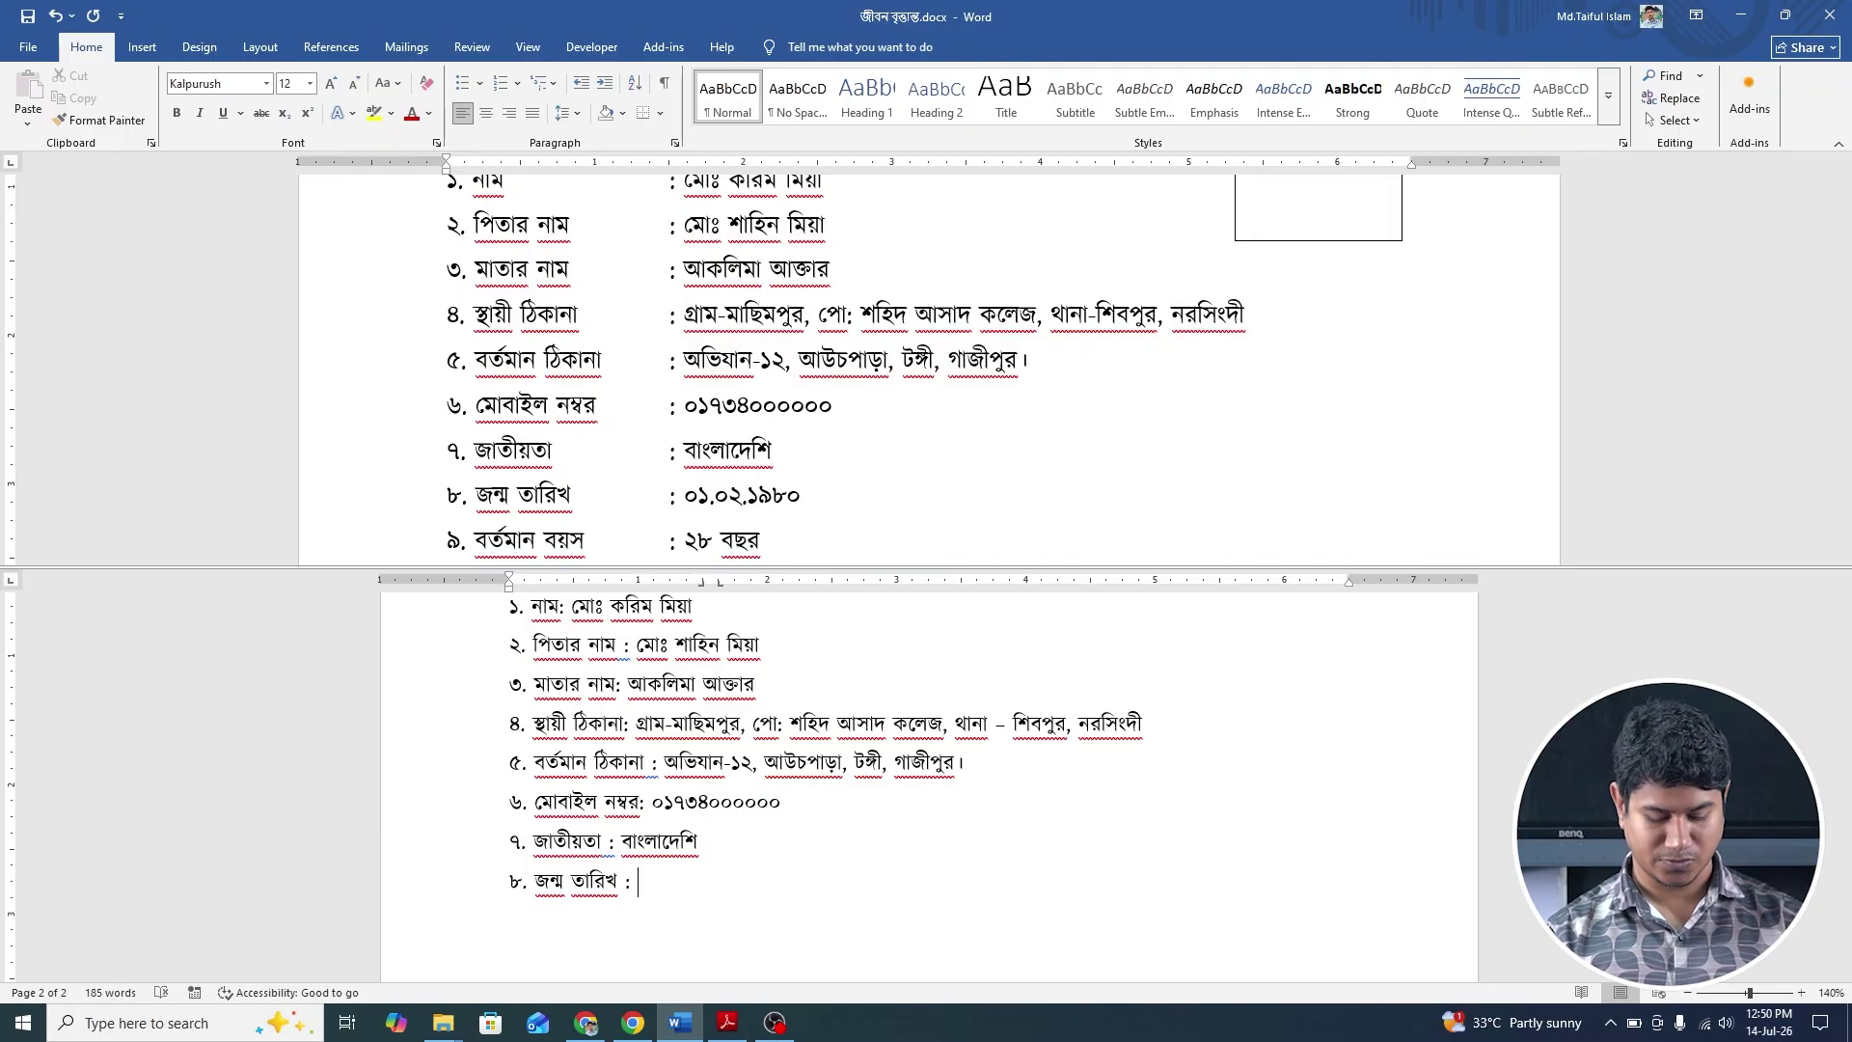
pyautogui.write(' ০১.')
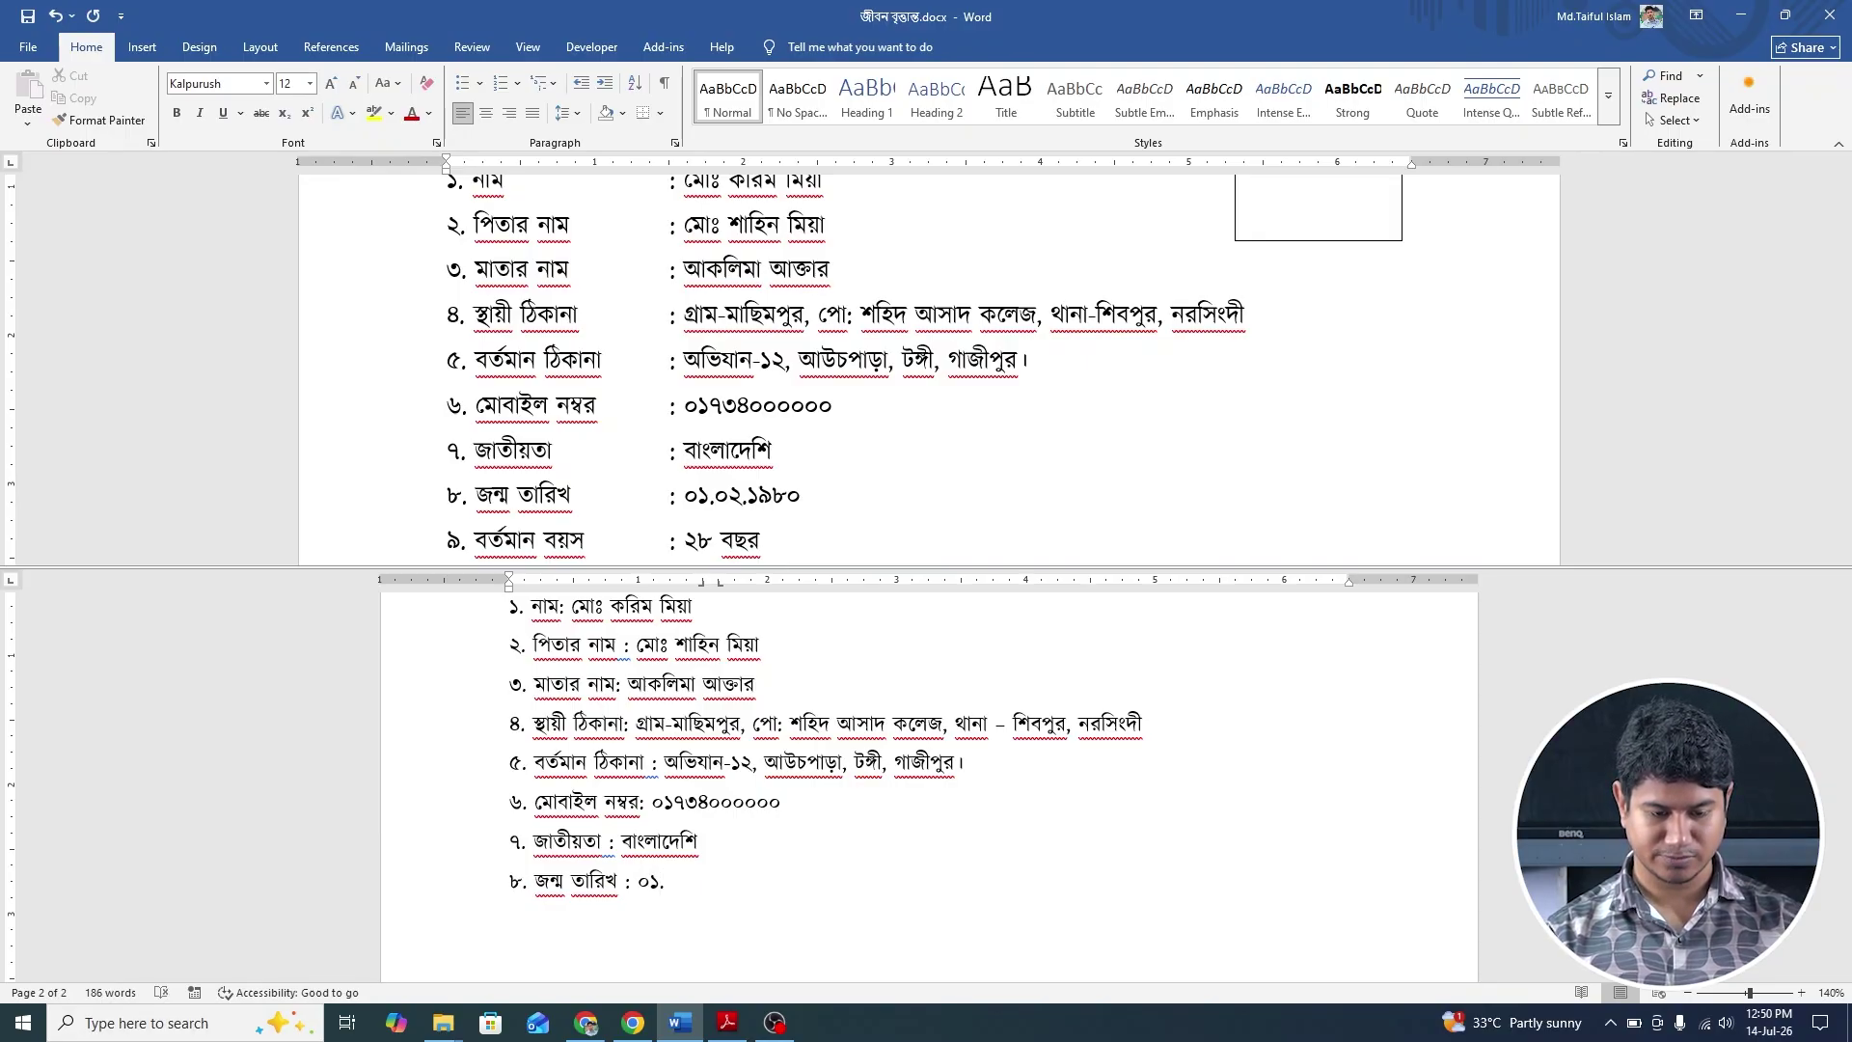
pyautogui.write('০২.')
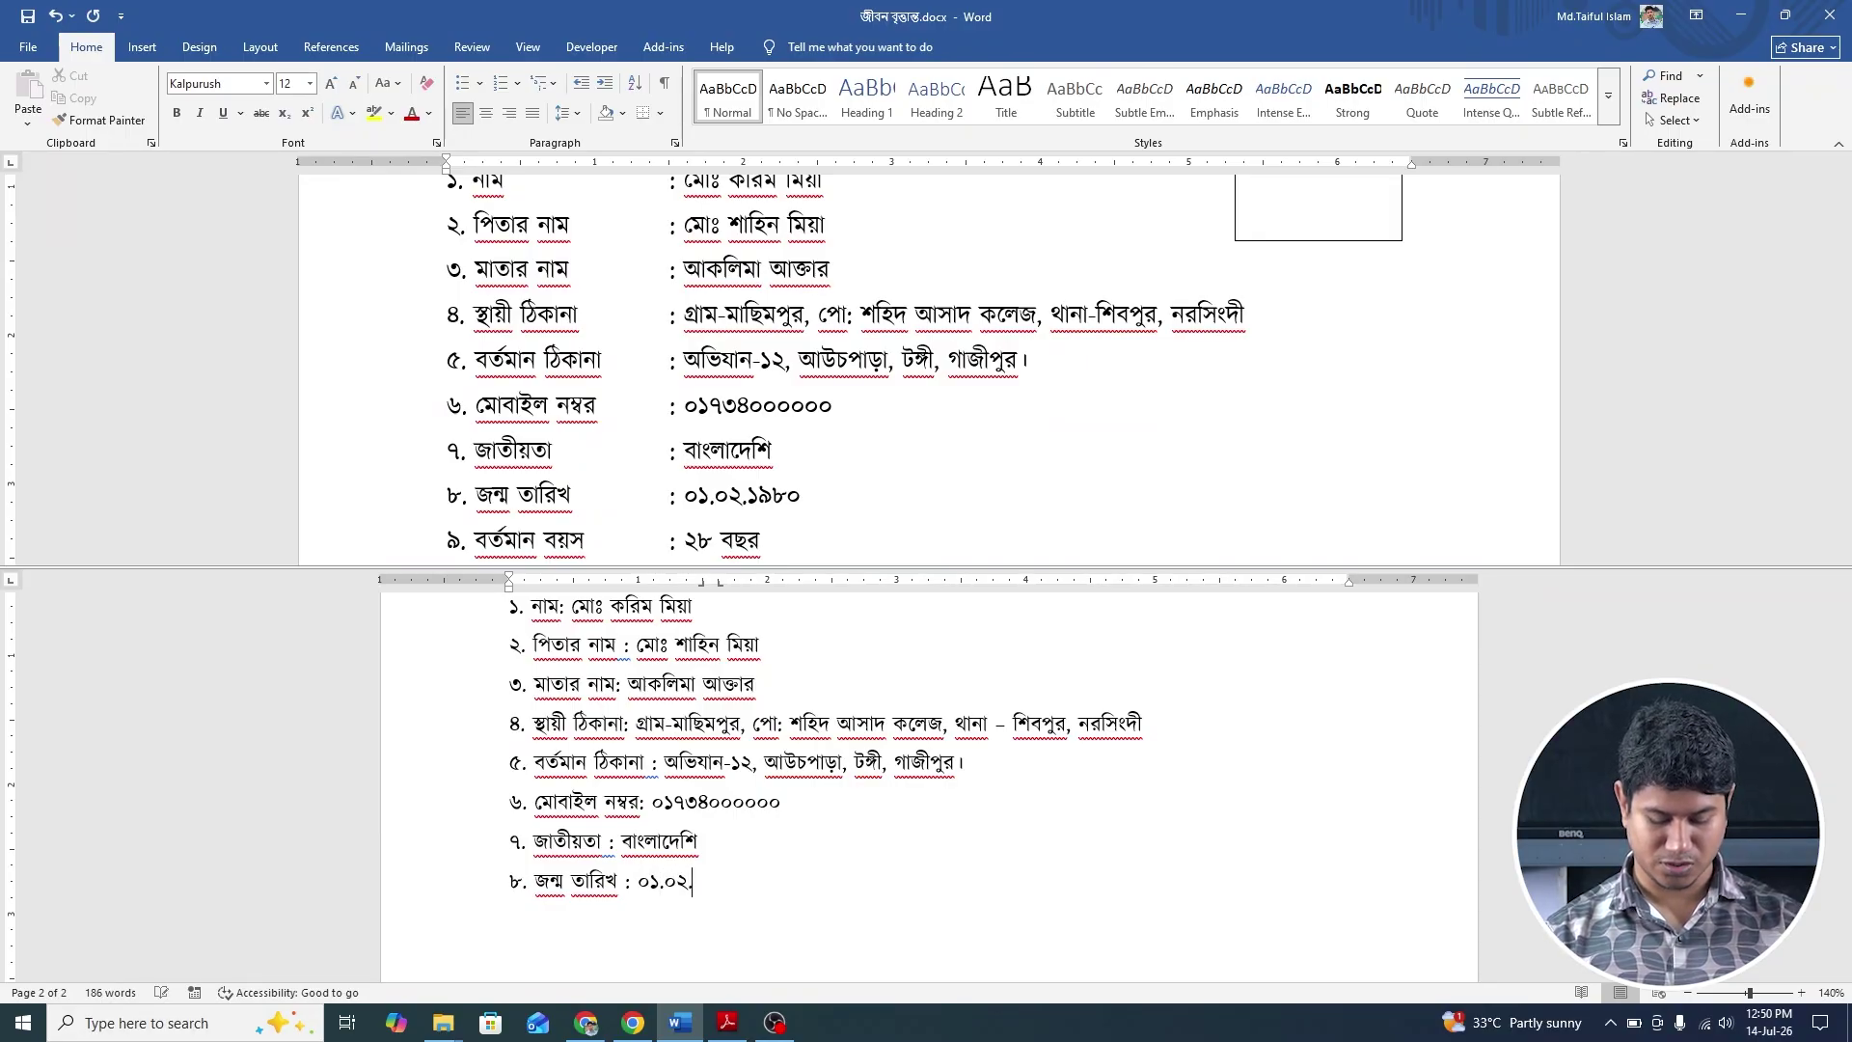
pyautogui.write('১৯৮০ ')
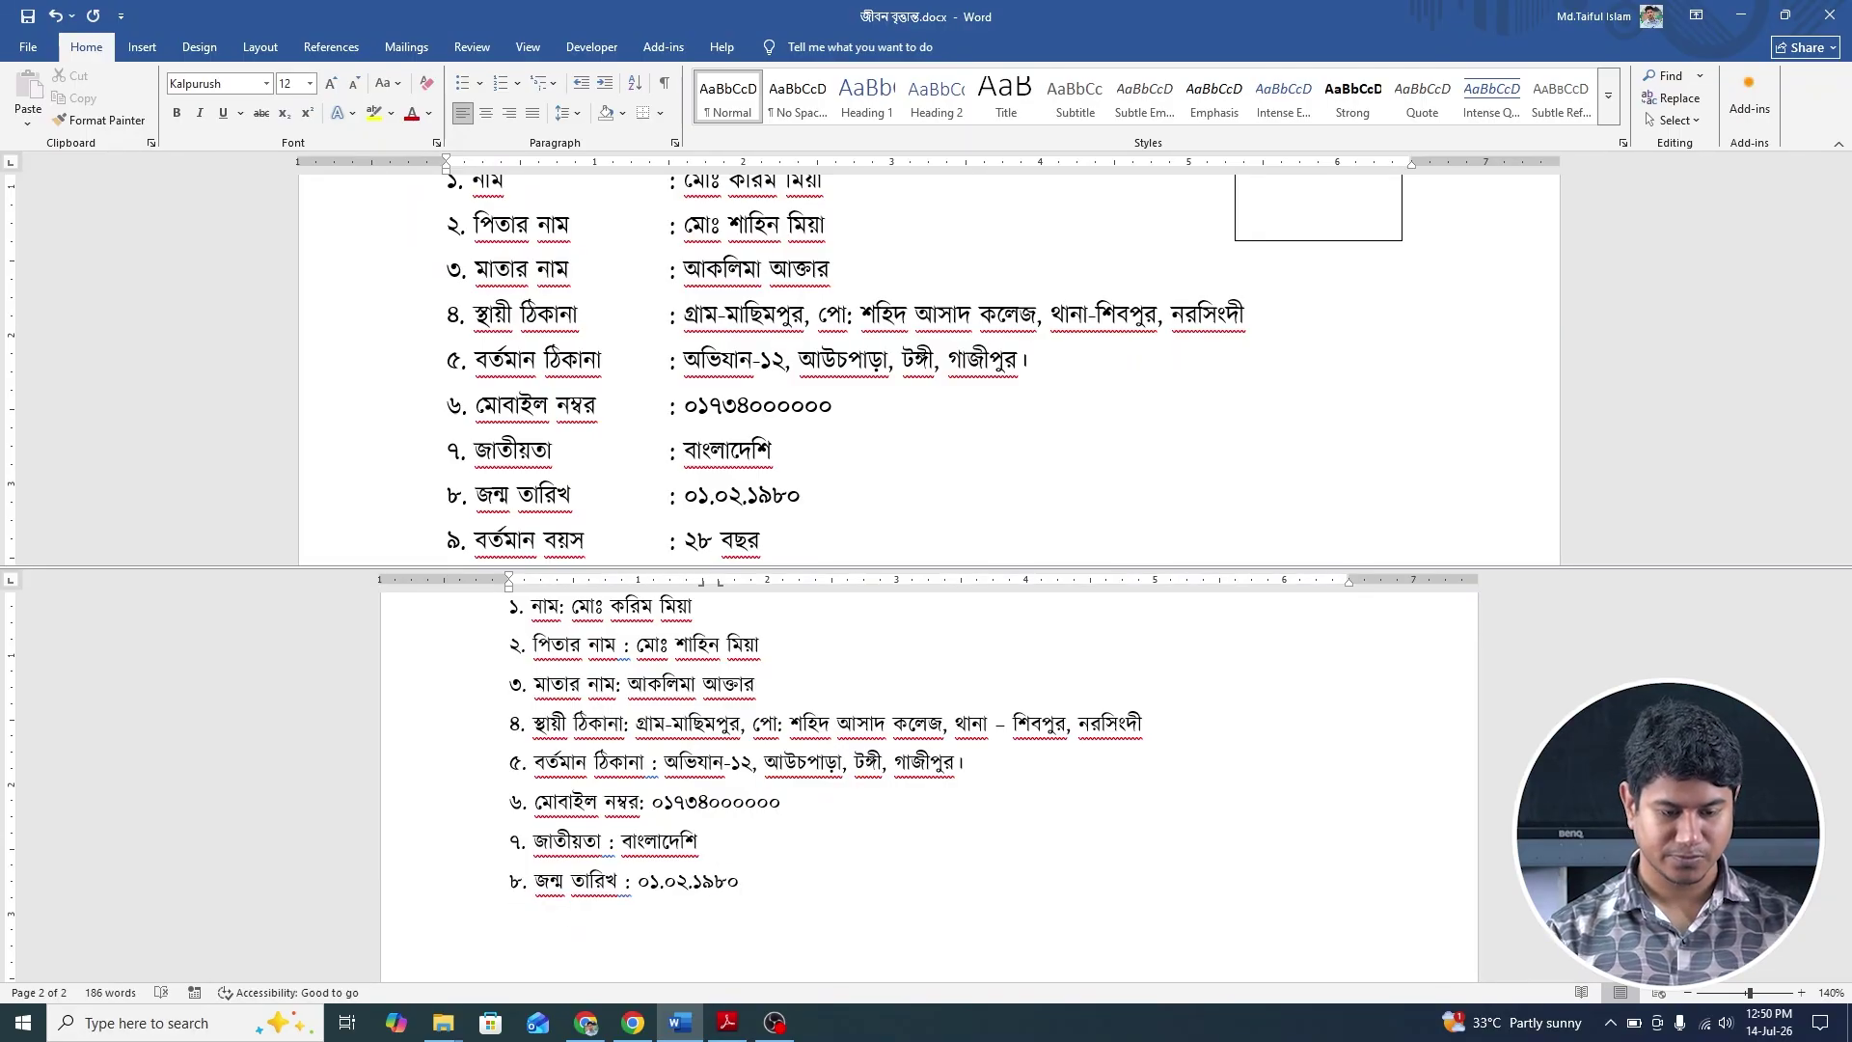
pyautogui.write('ব')
pyautogui.press('BackSpace')
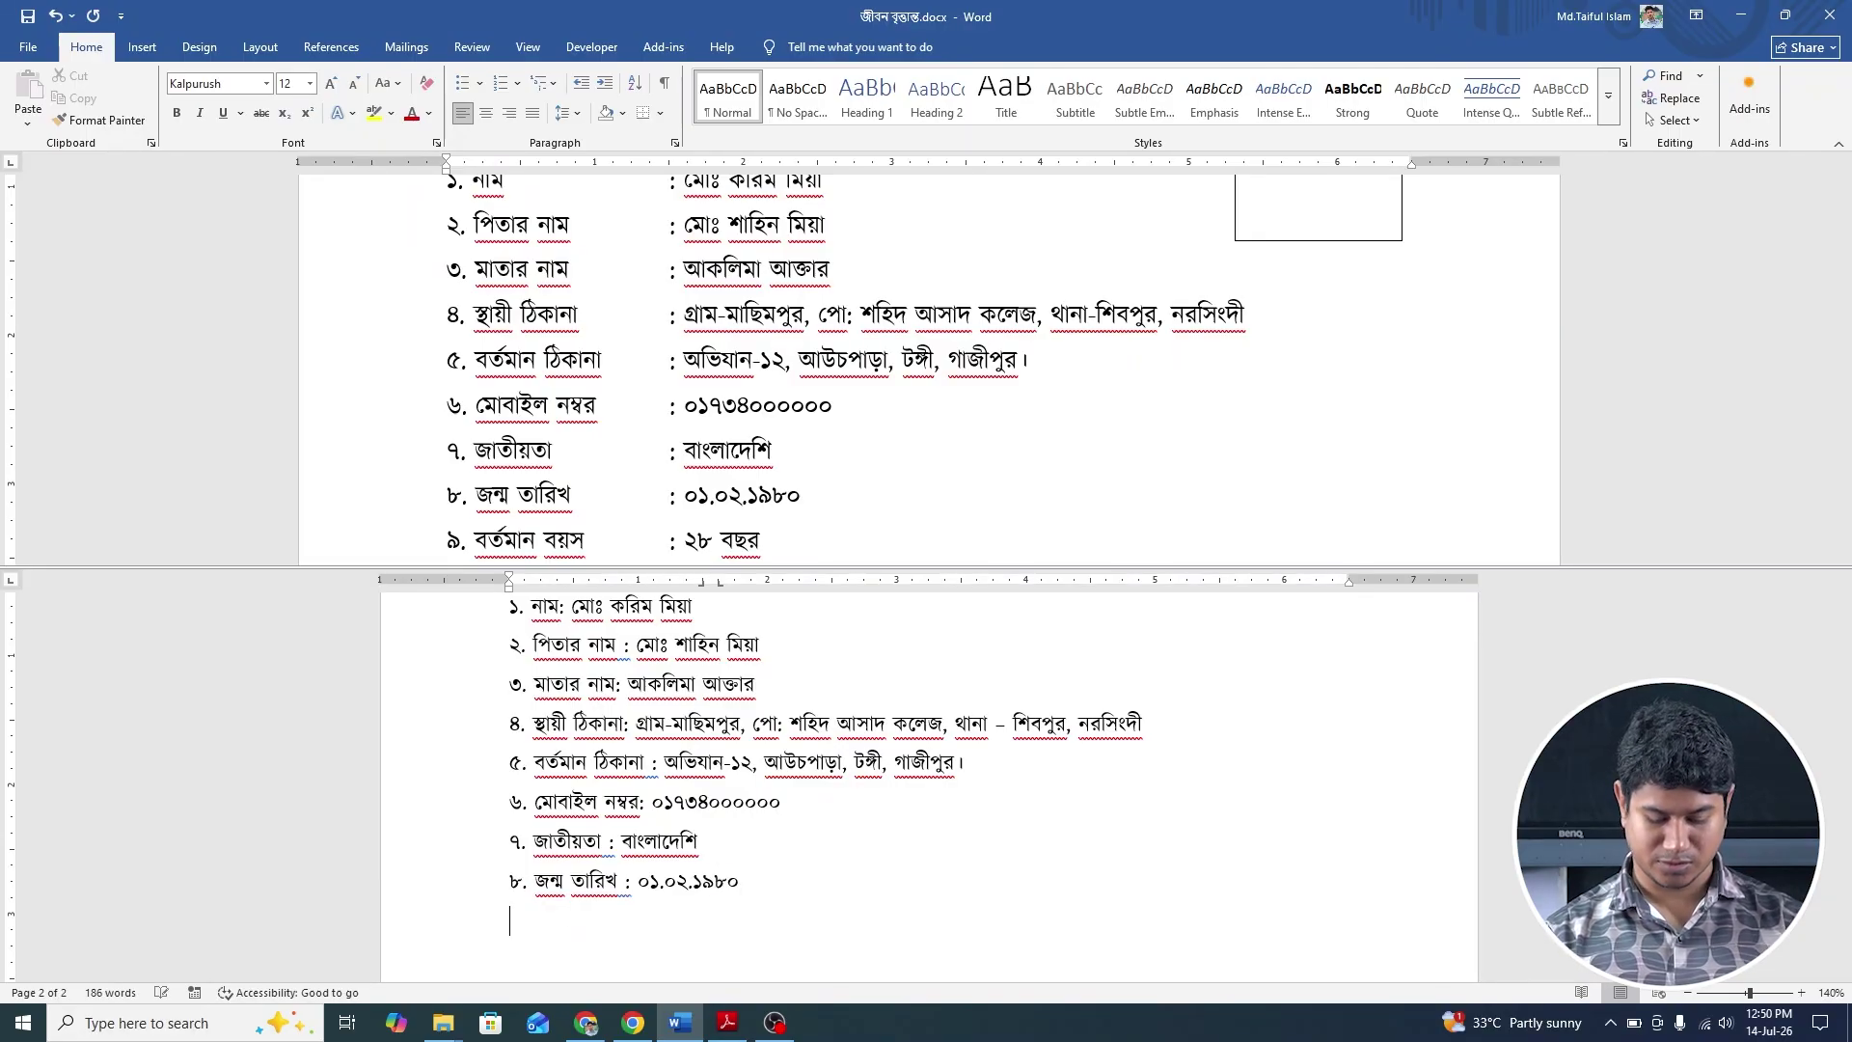
pyautogui.write('৯. ')
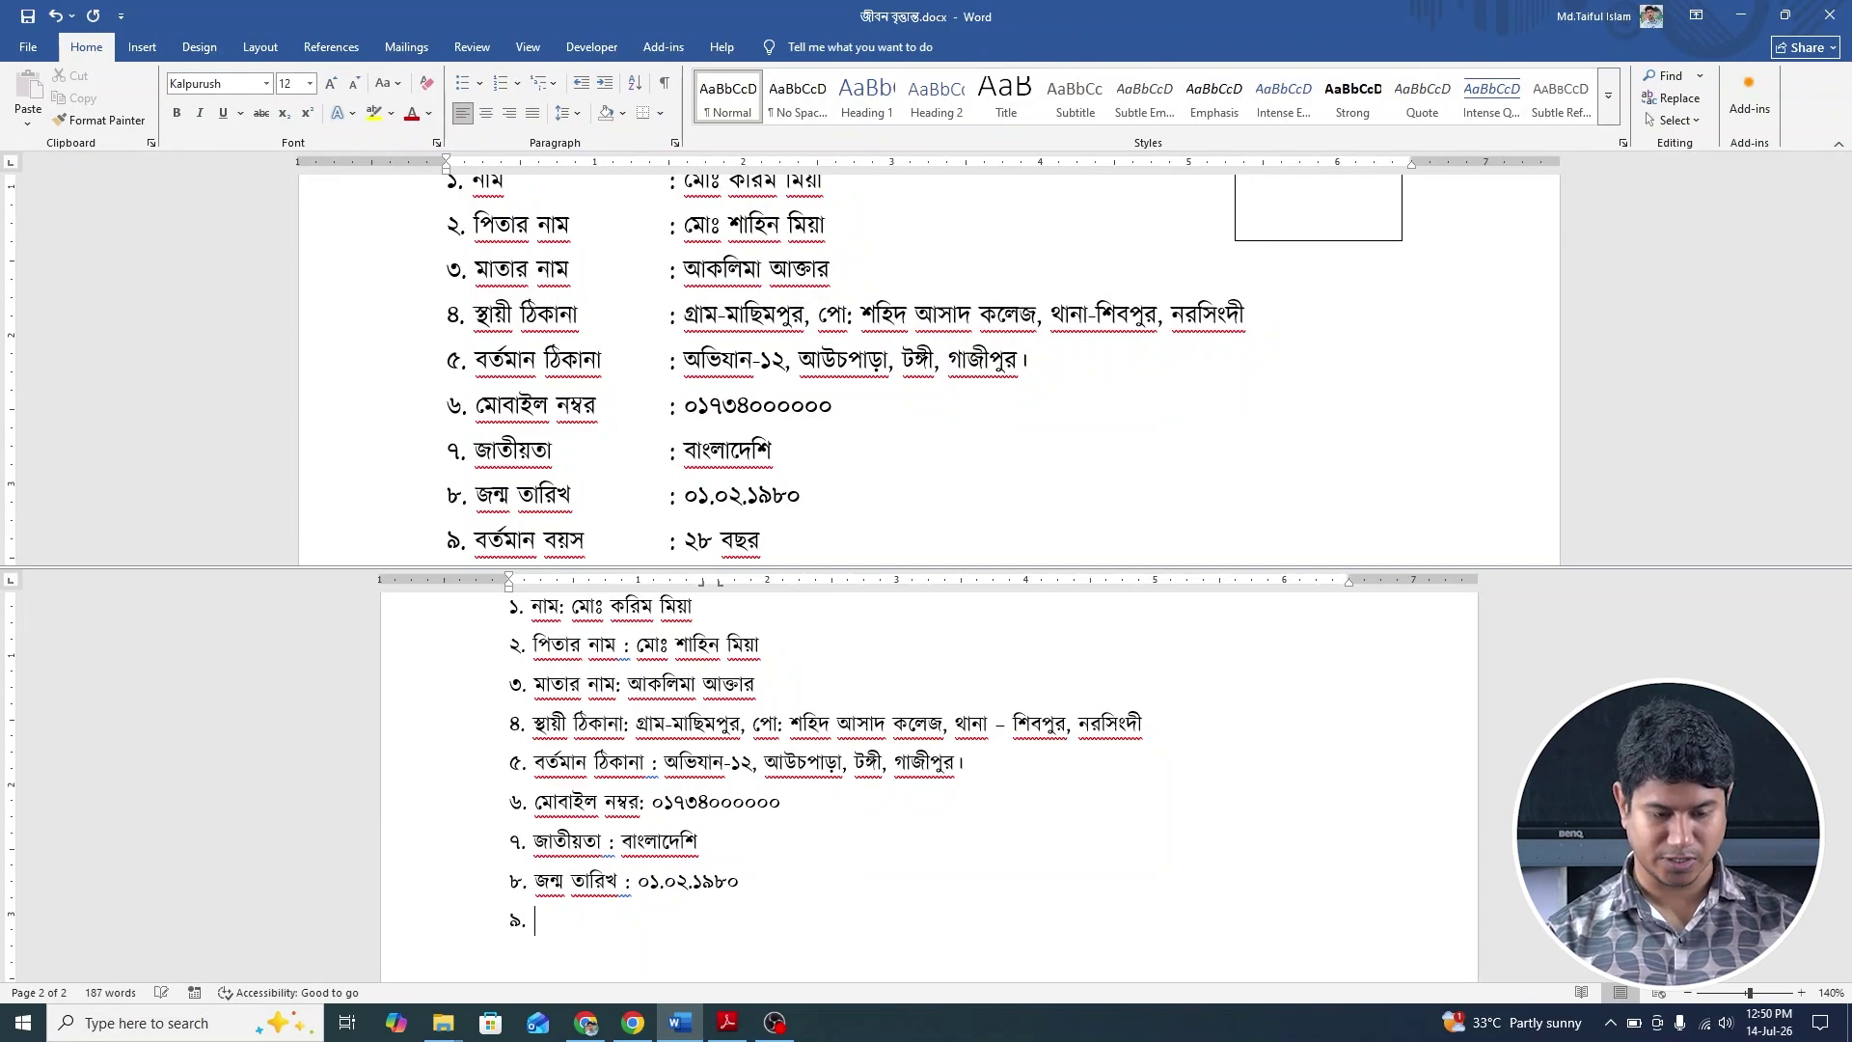
pyautogui.write('ব')
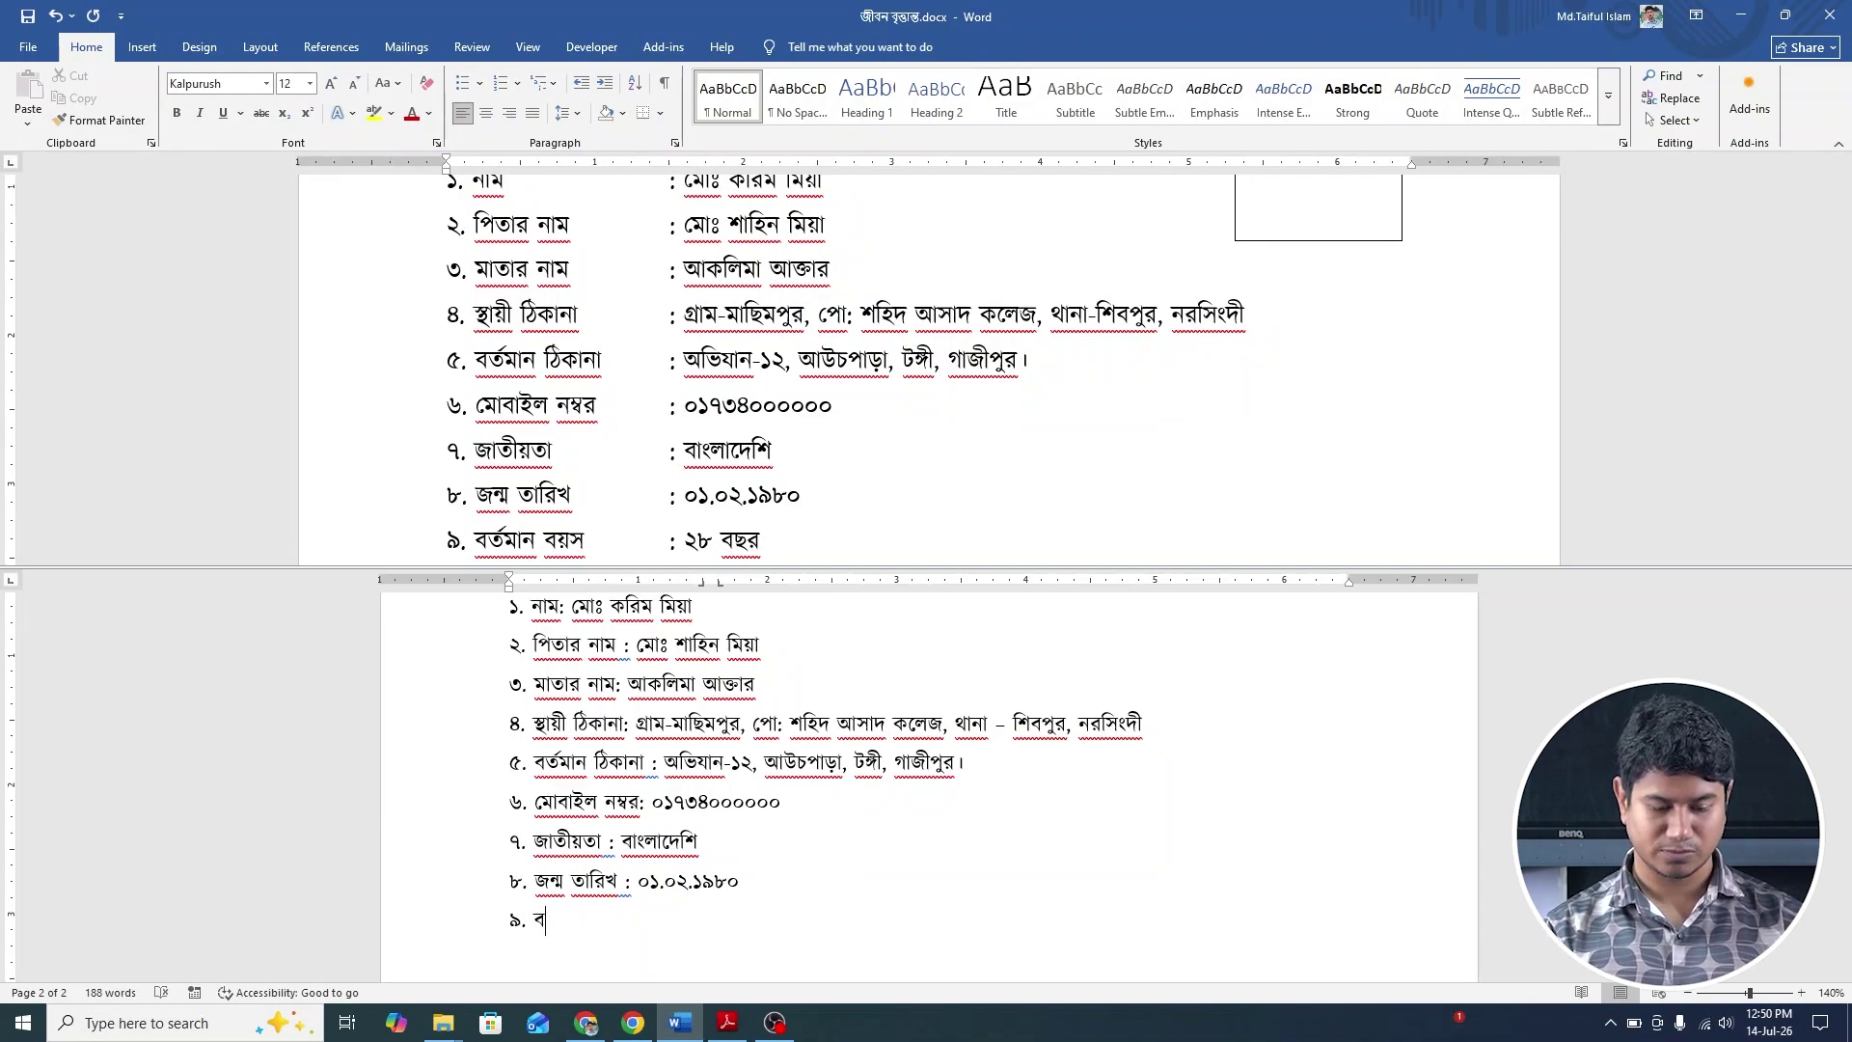
pyautogui.write('র')
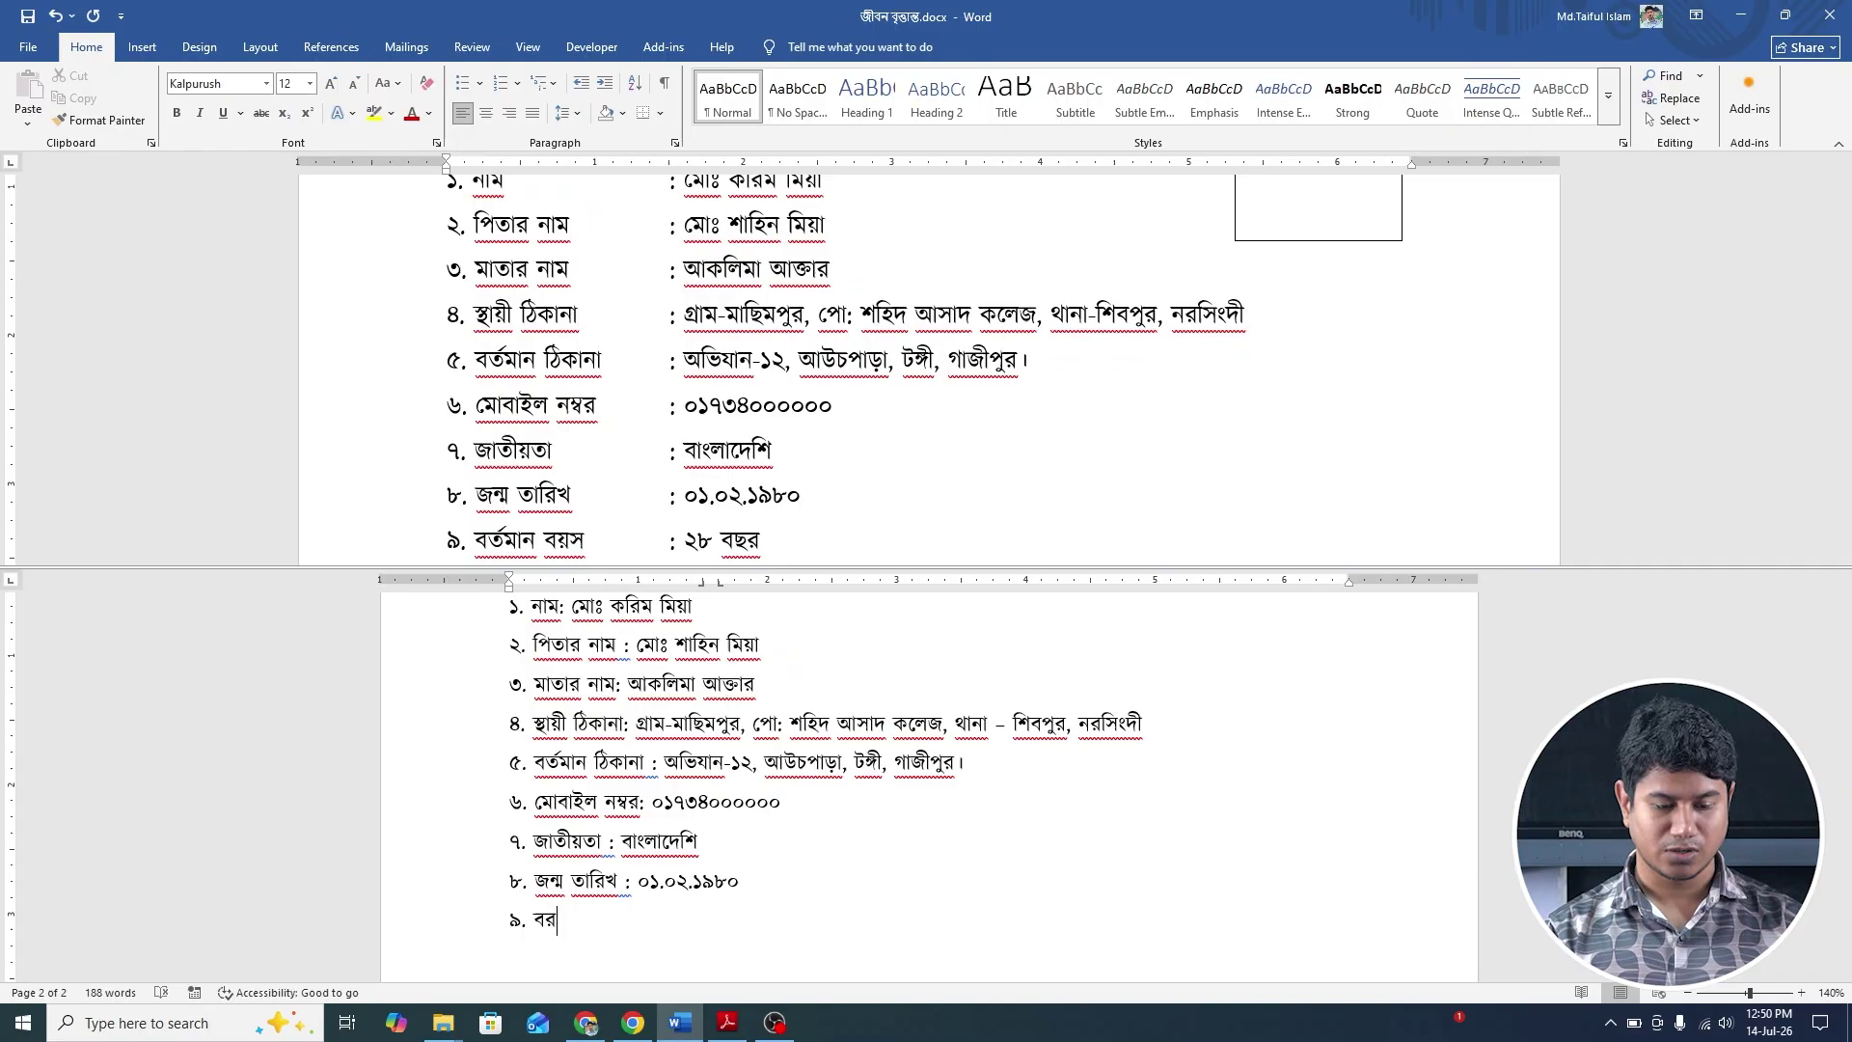
pyautogui.write('্ত')
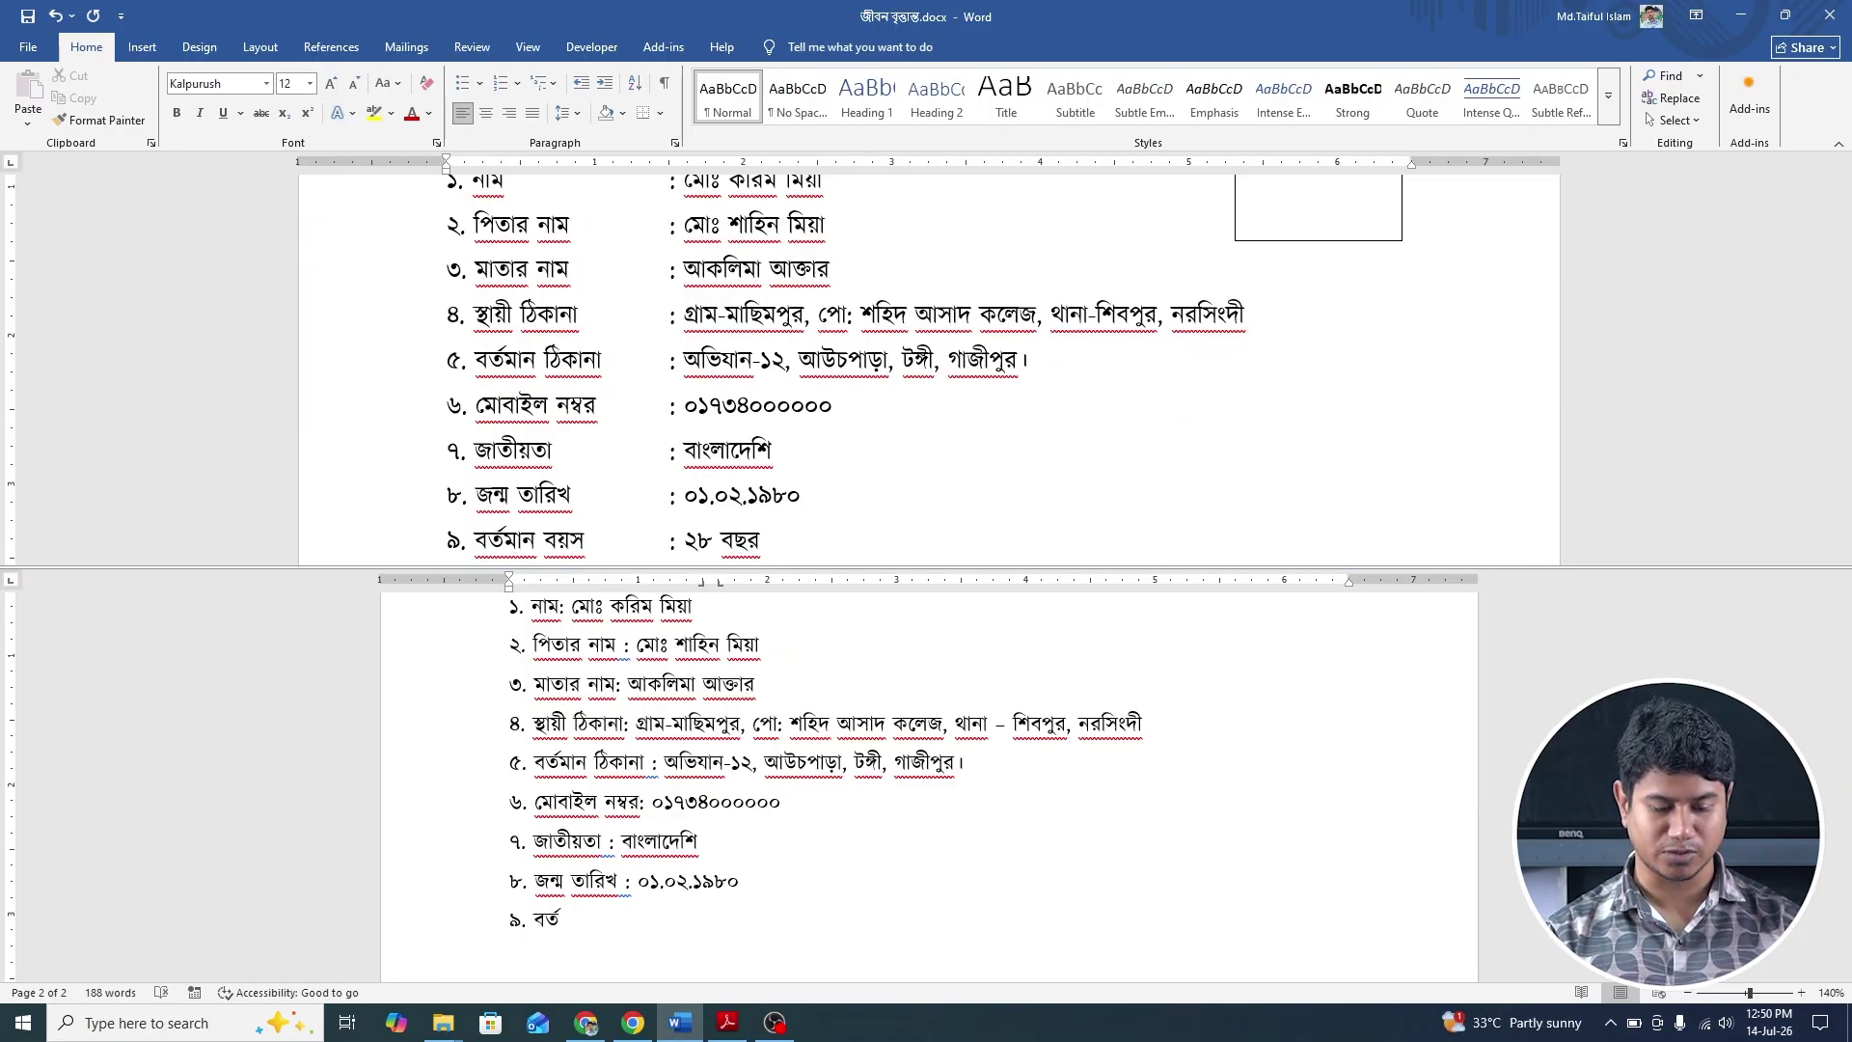
pyautogui.write('মান ব')
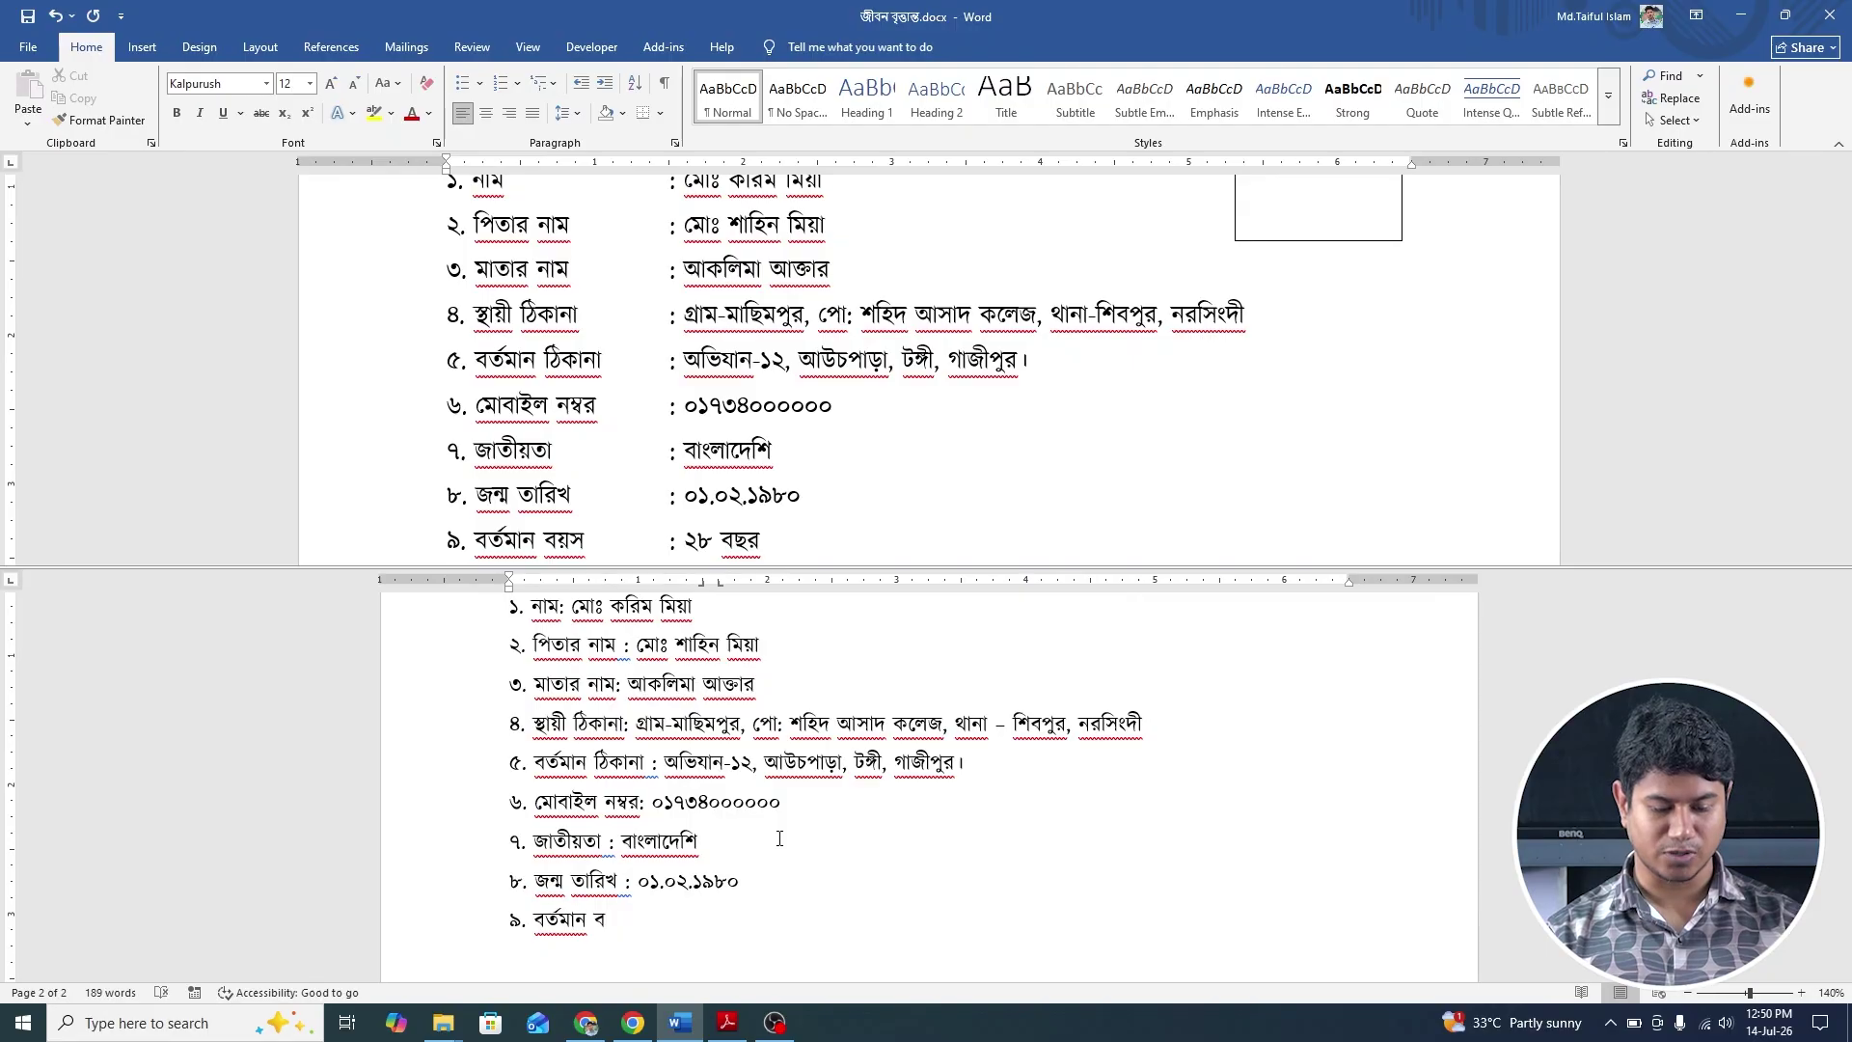
pyautogui.write('য়স : ')
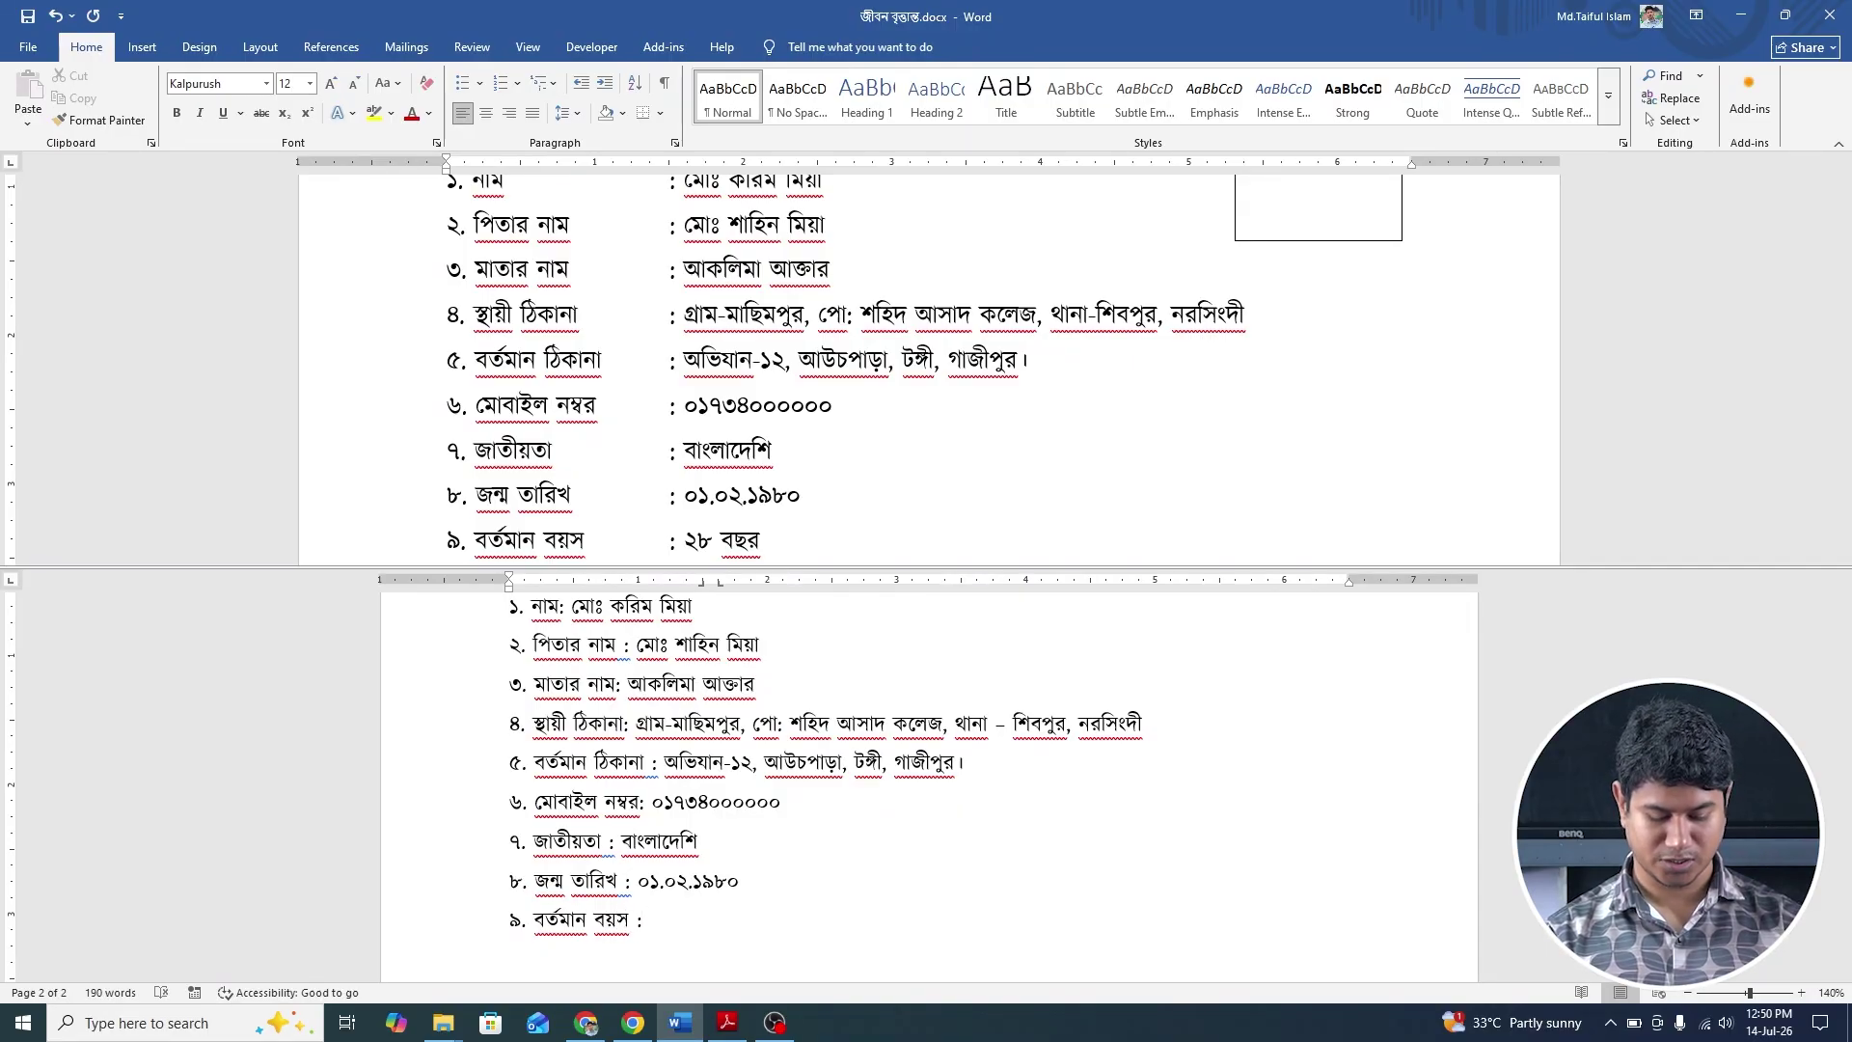
pyautogui.write('২৮ বছর')
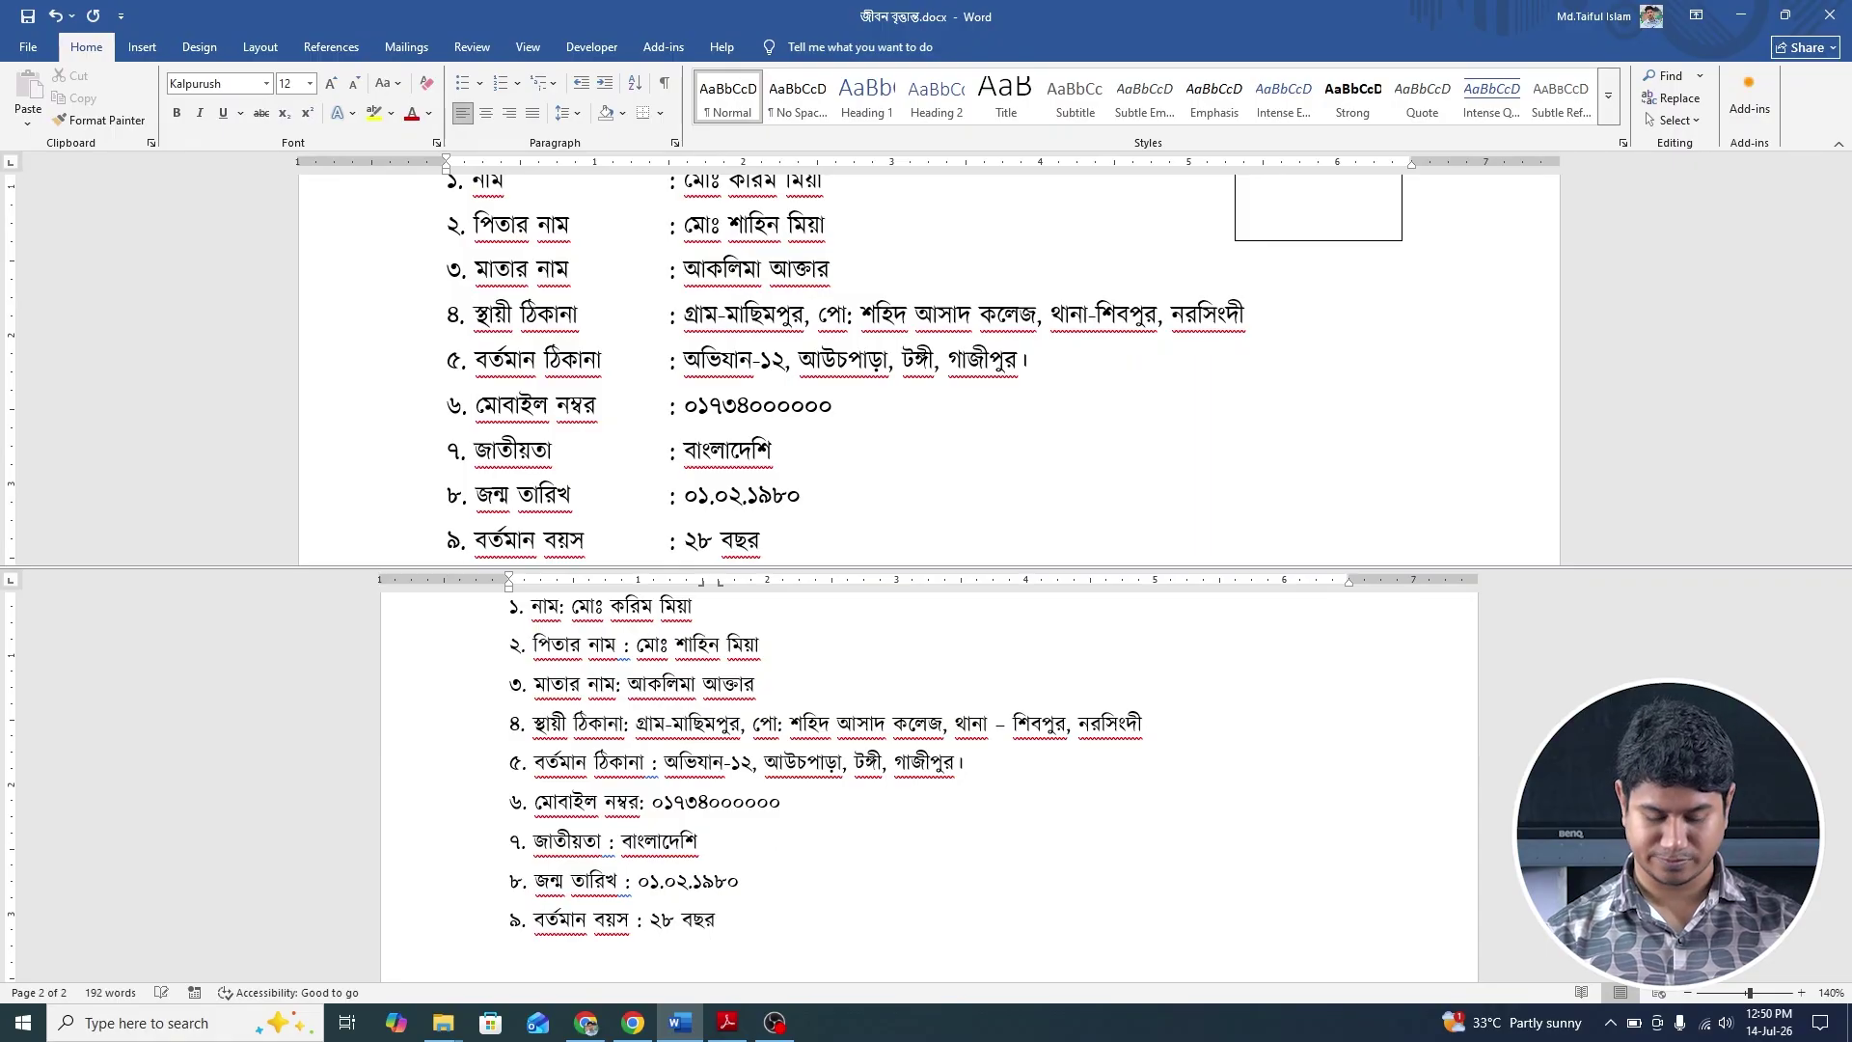
# Add item ১০. বৈবাহিক অবস্থা: অবিবাহিত। on its own line.
pyautogui.scroll(-2, 796, 489)
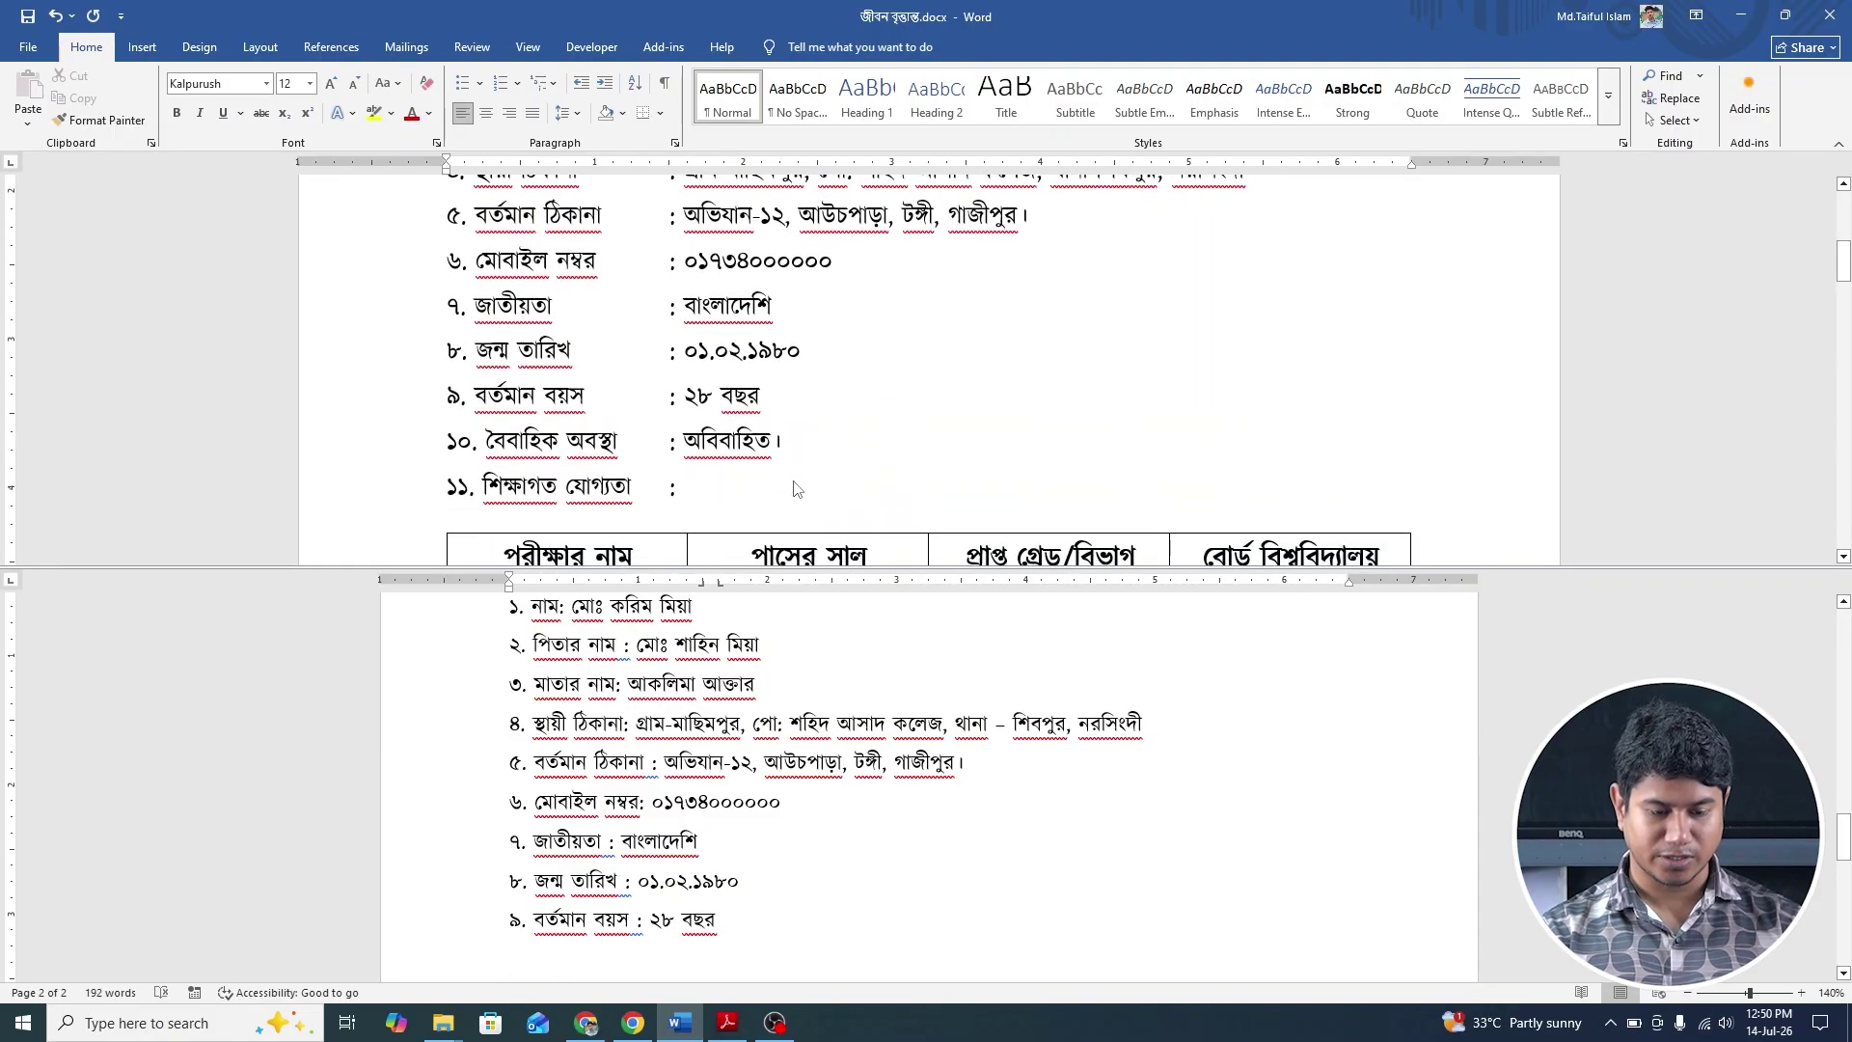
pyautogui.scroll(-1, 796, 489)
pyautogui.scroll(-1, 672, 735)
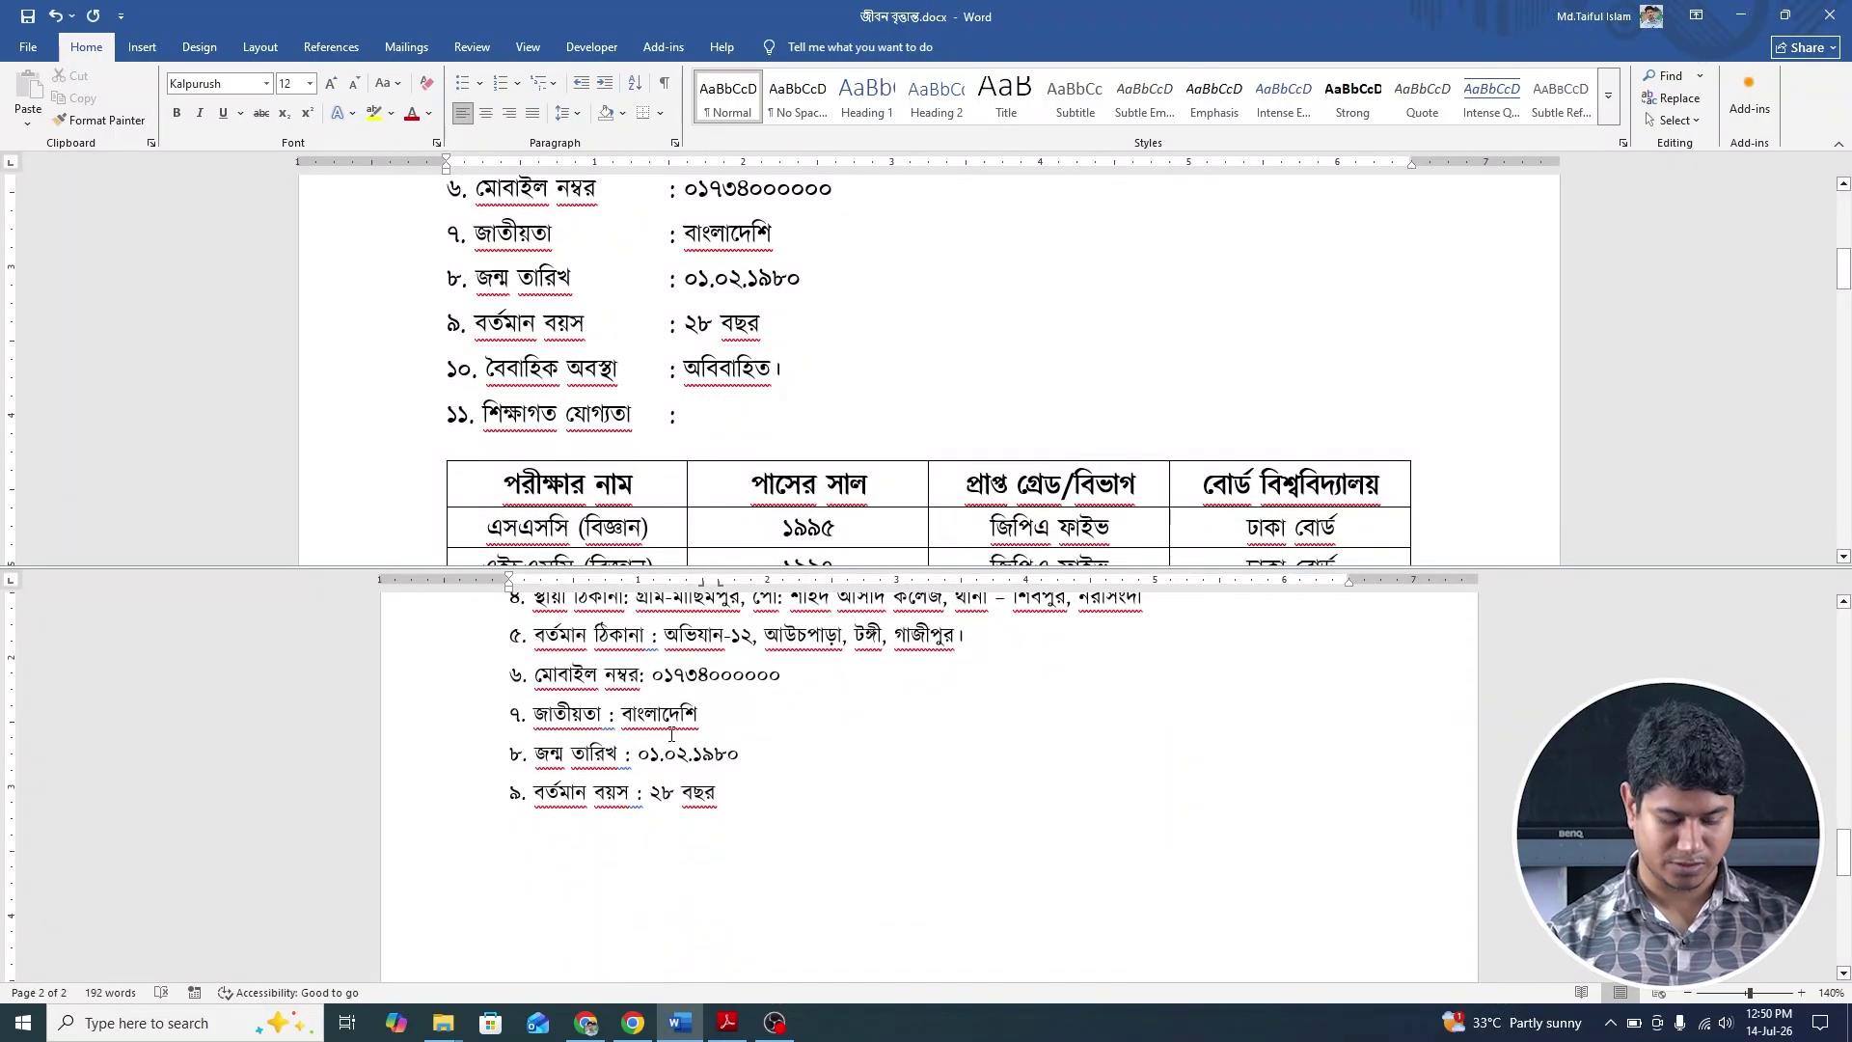
pyautogui.press('Return')
pyautogui.write('১০.')
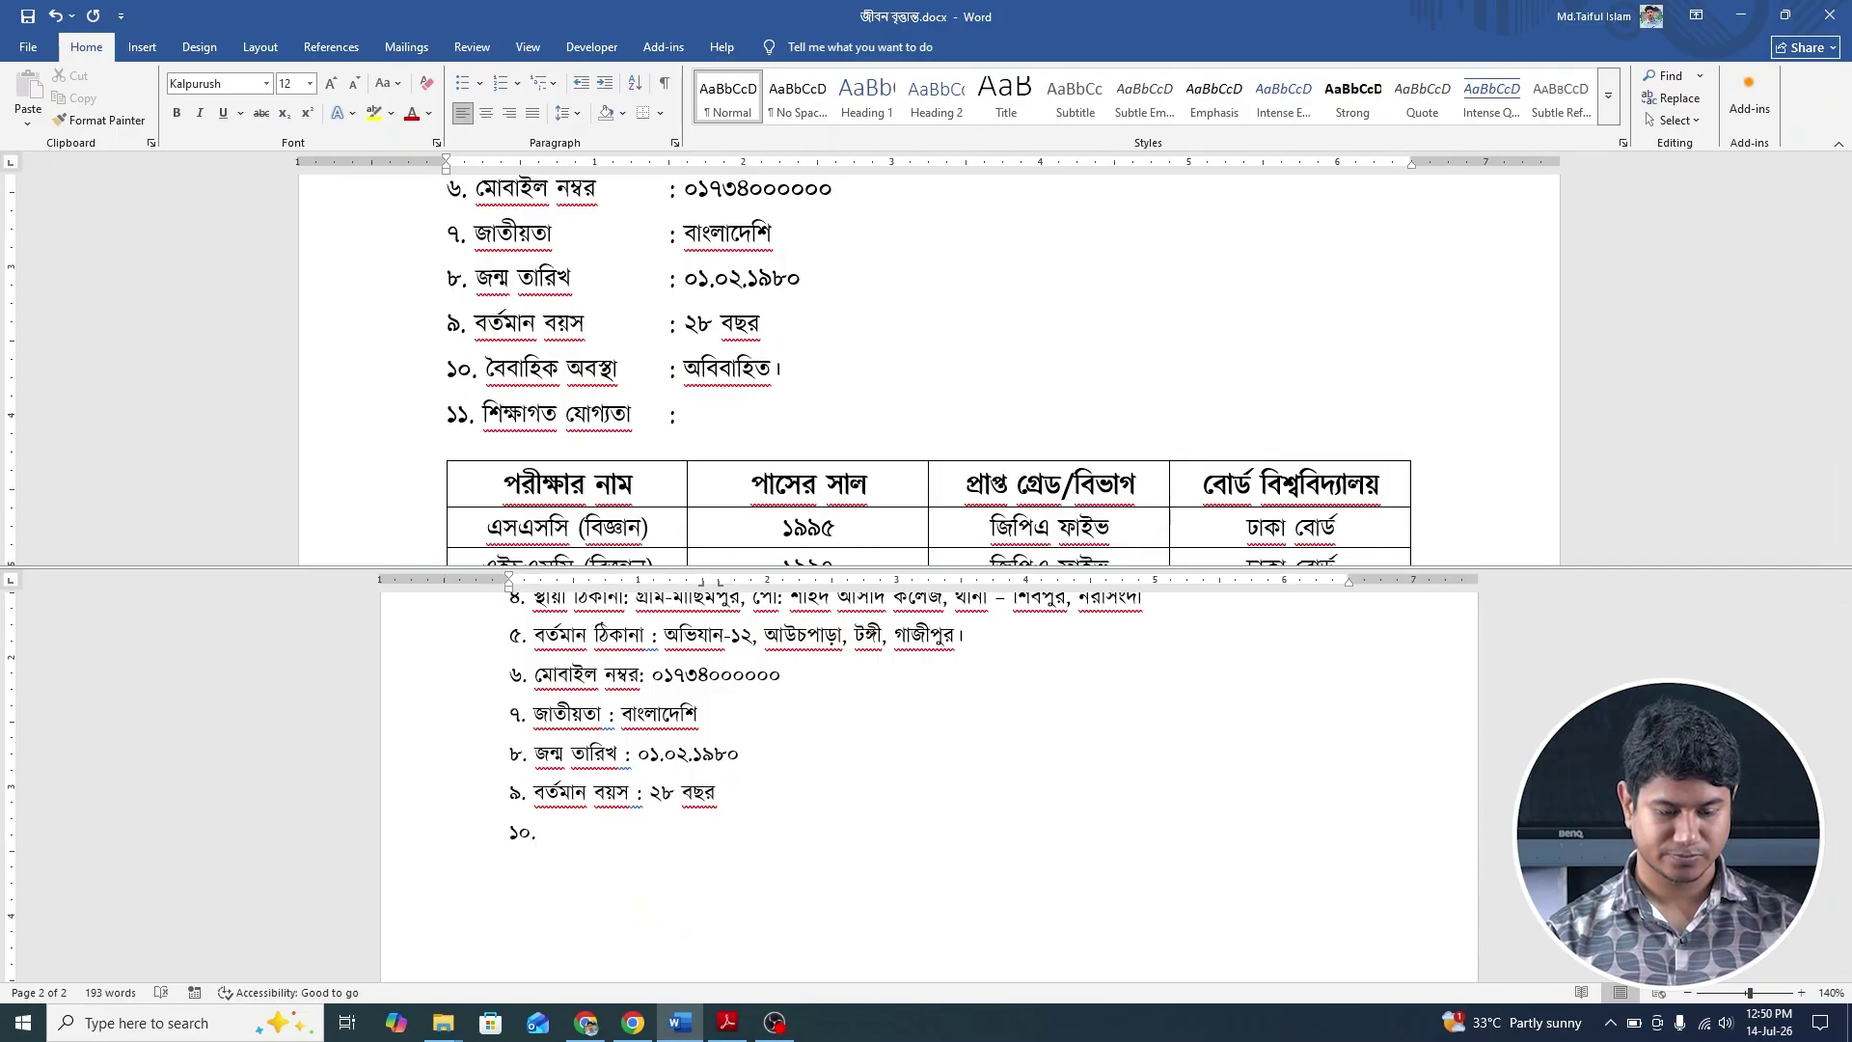
pyautogui.write(' বৈ')
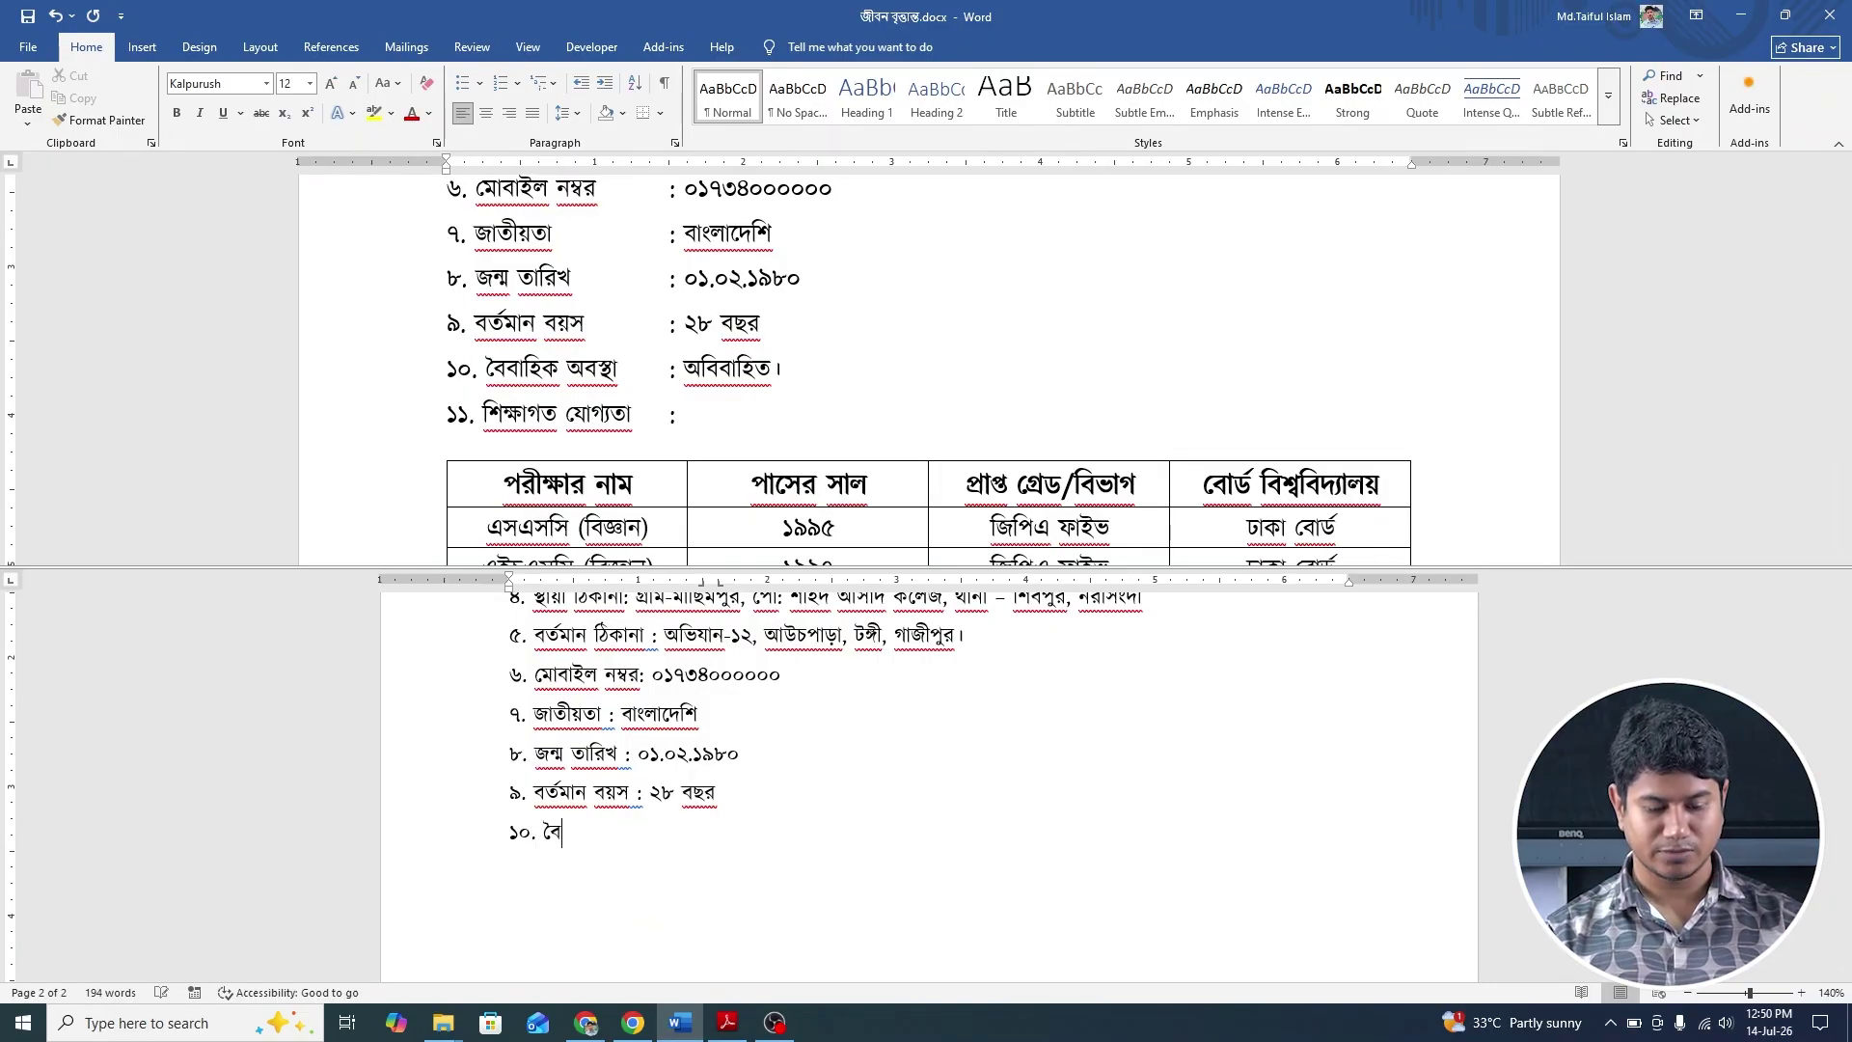
pyautogui.write('বাহিক ')
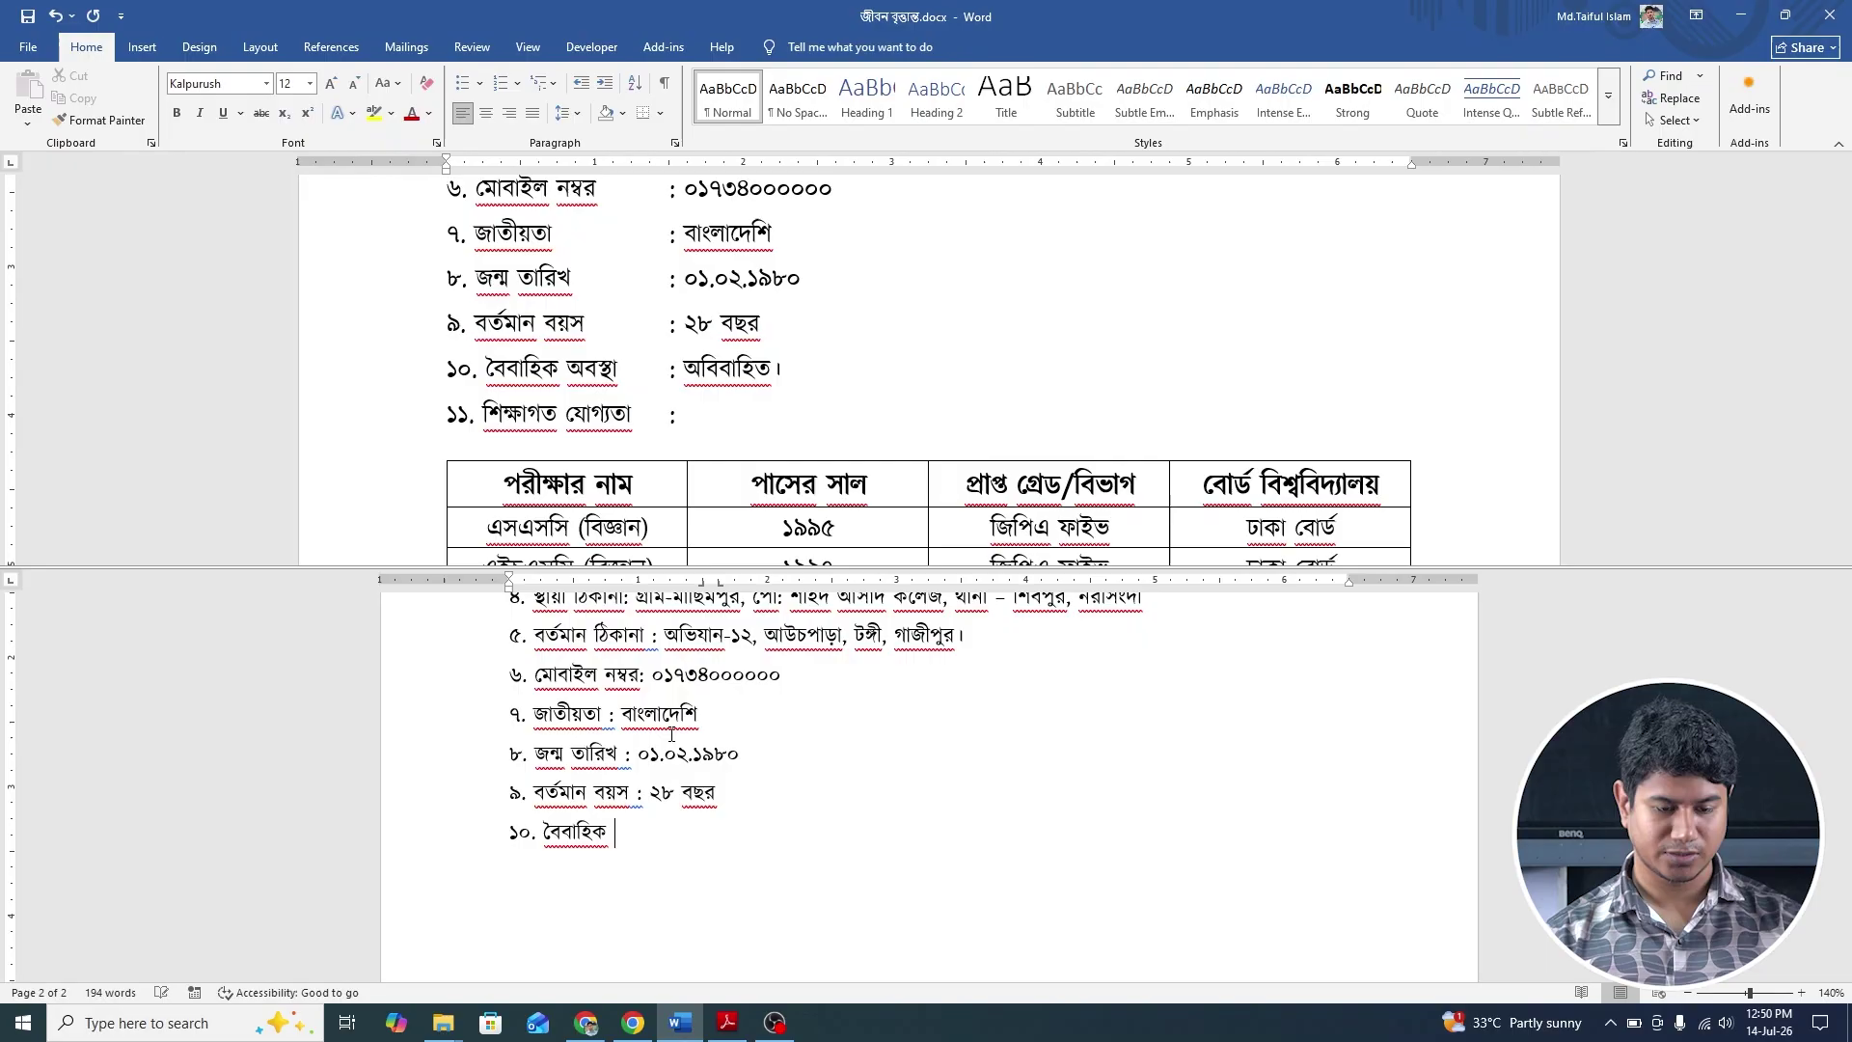
pyautogui.write('অব')
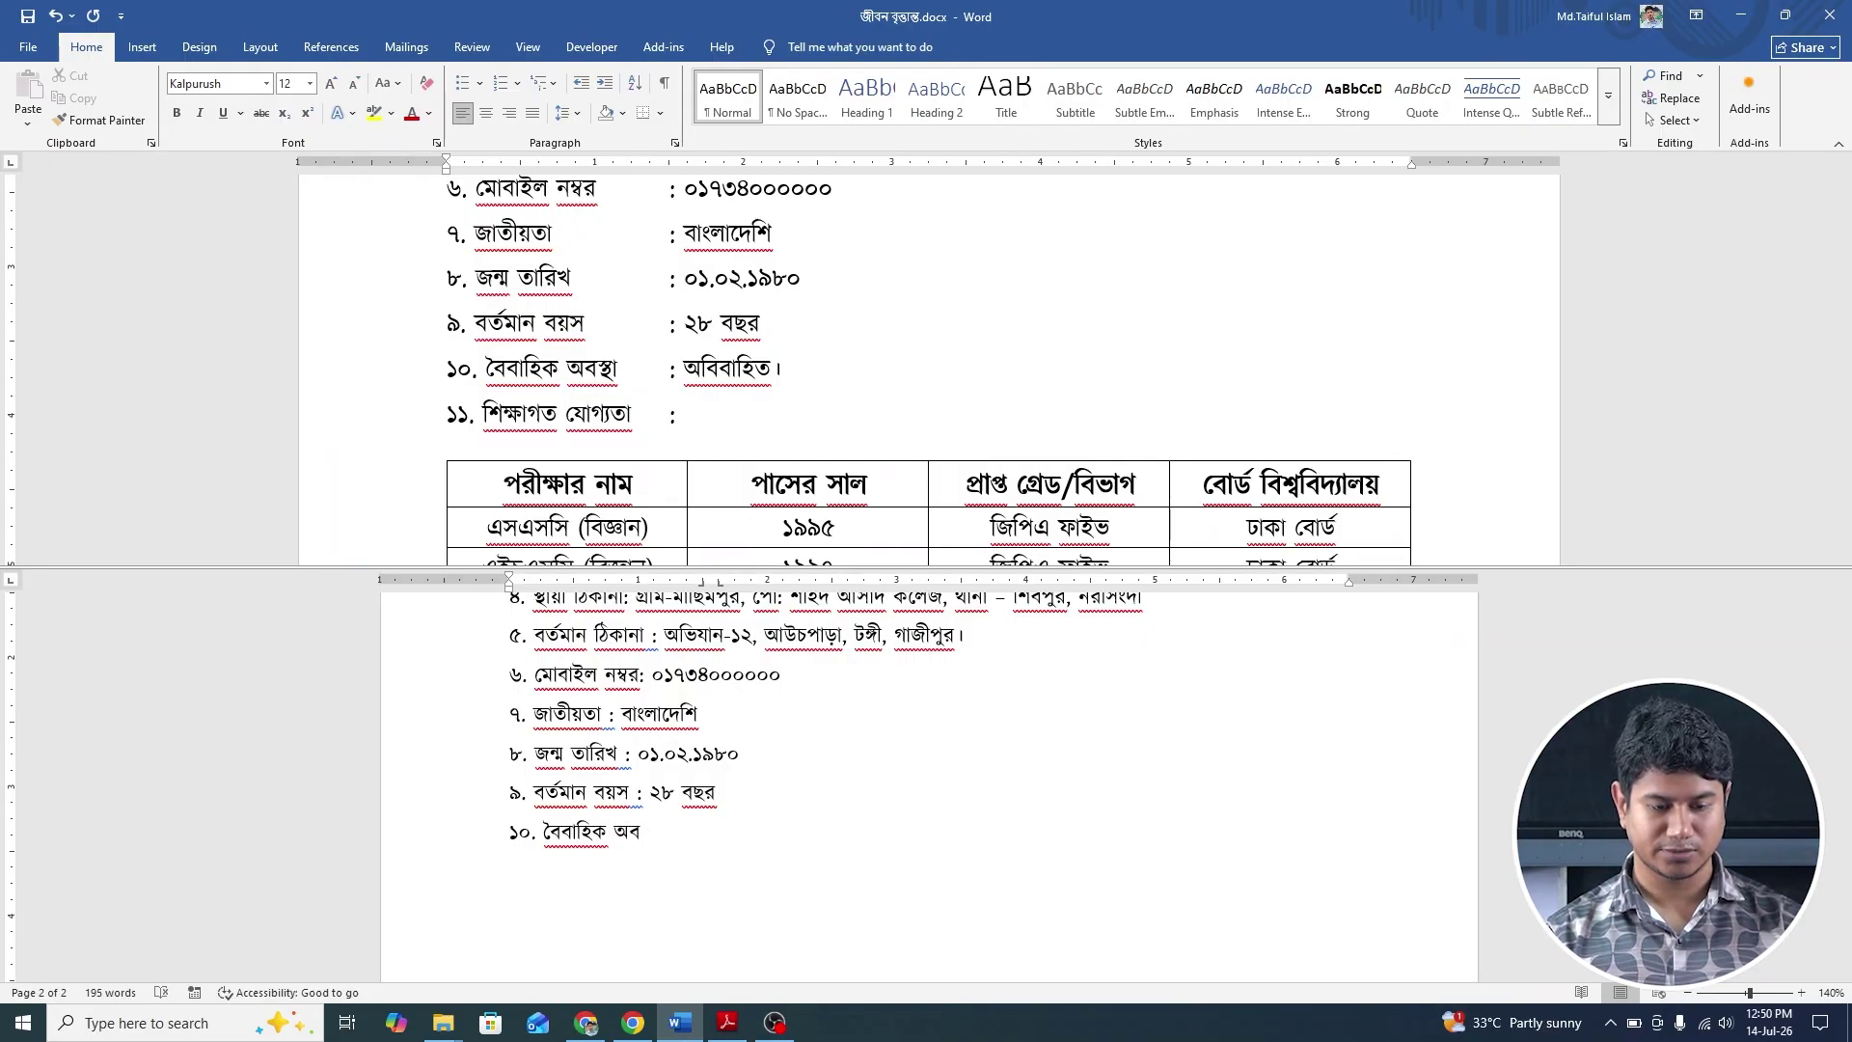
pyautogui.write('স্')
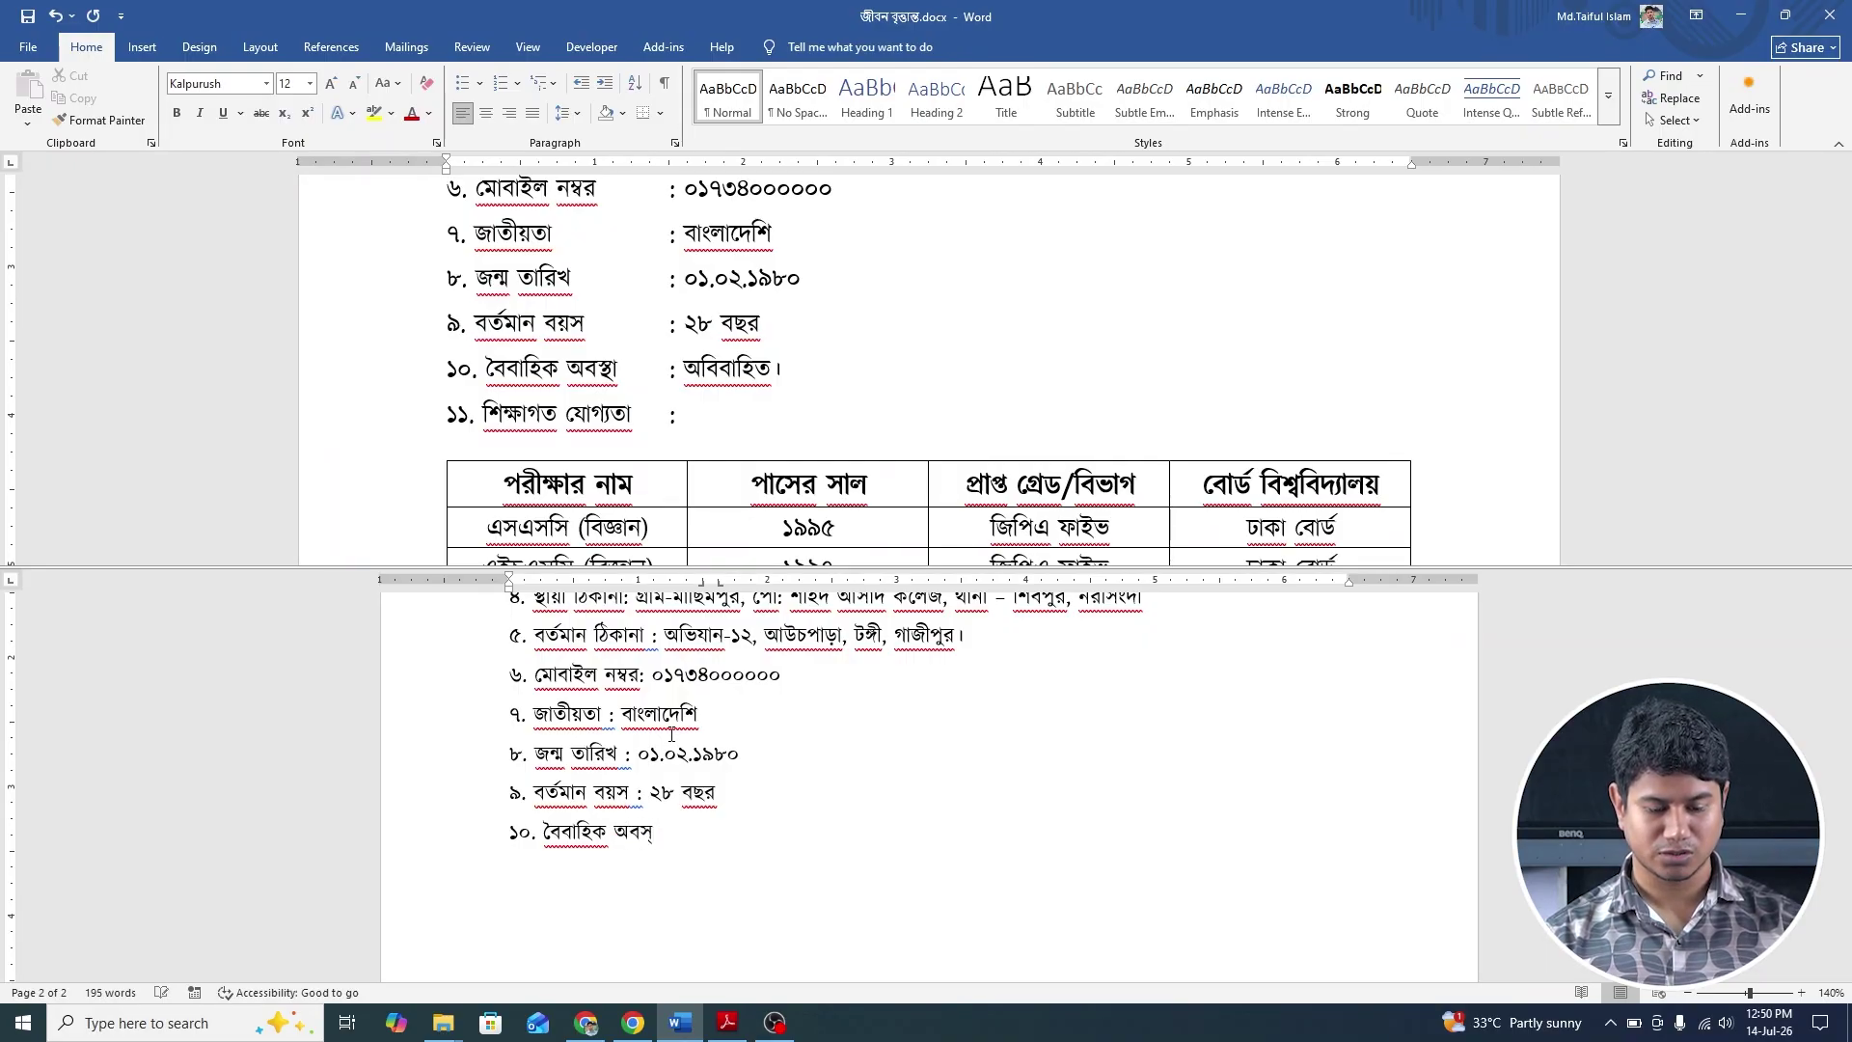
pyautogui.write('থা')
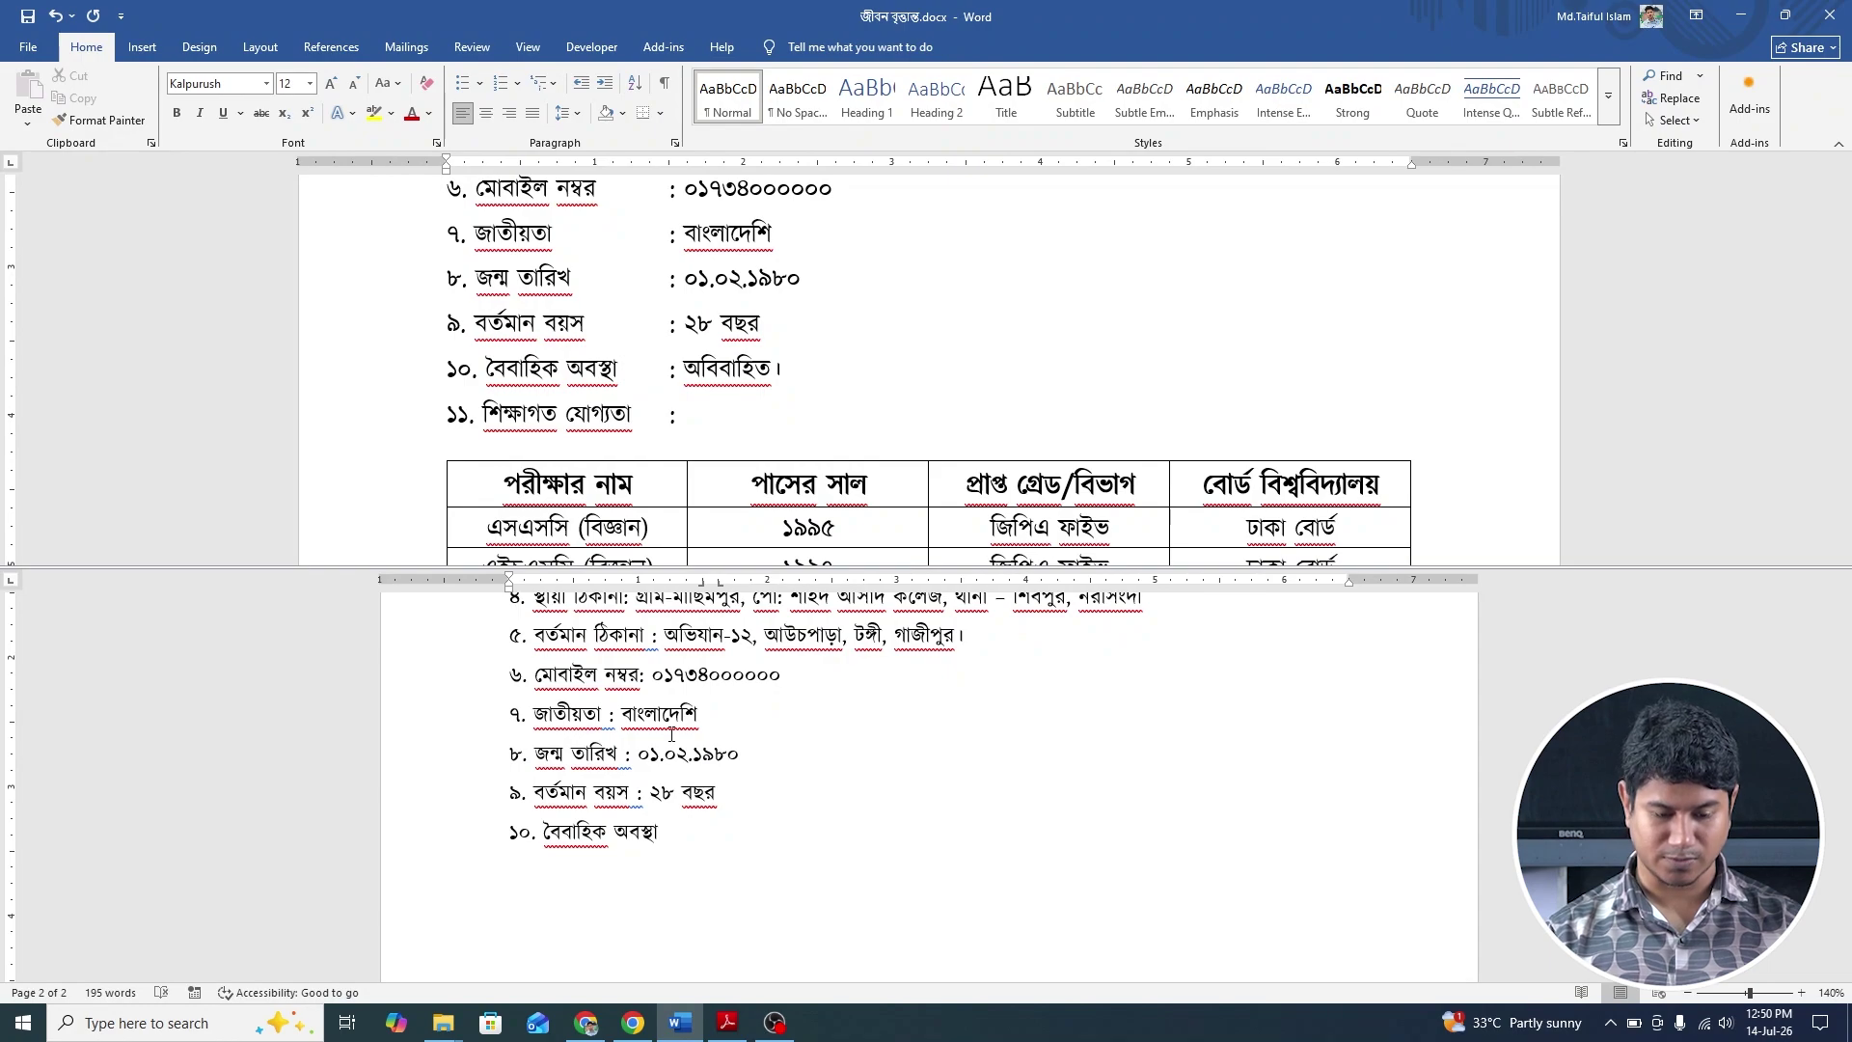
pyautogui.write(': অবি')
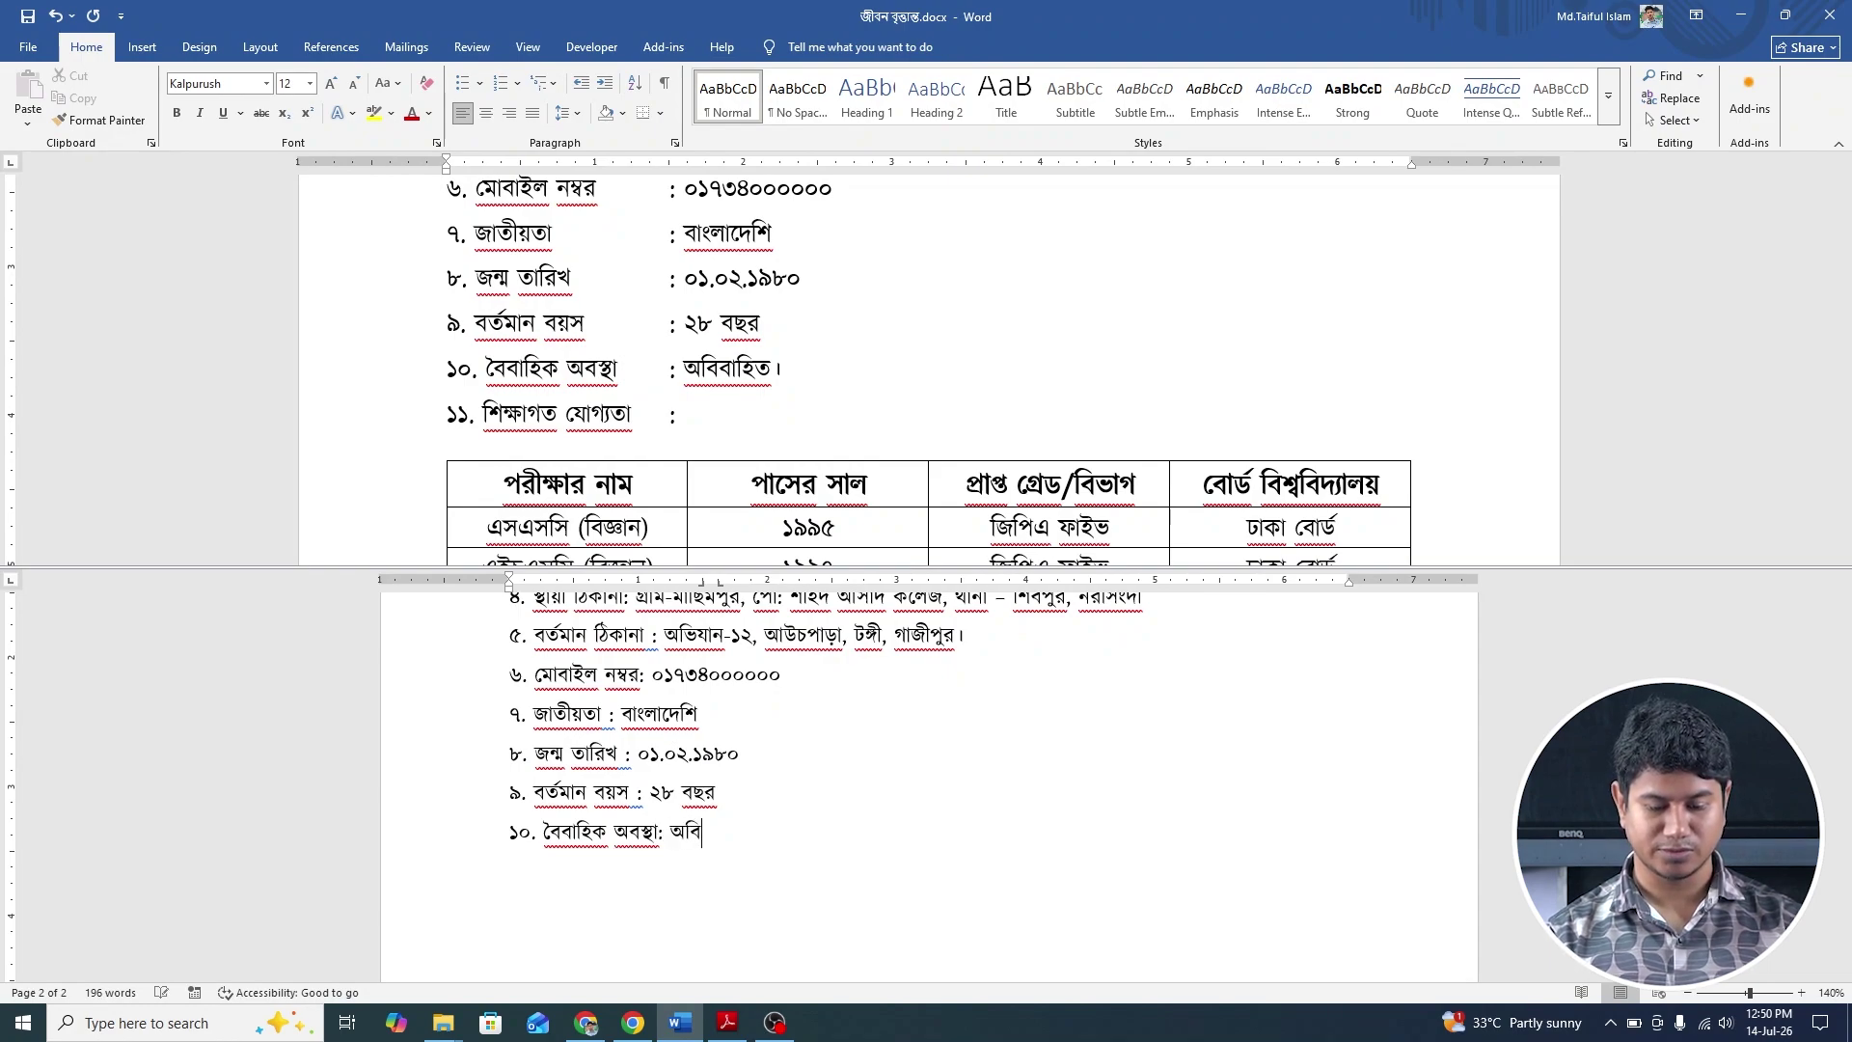
pyautogui.write('বাহিত')
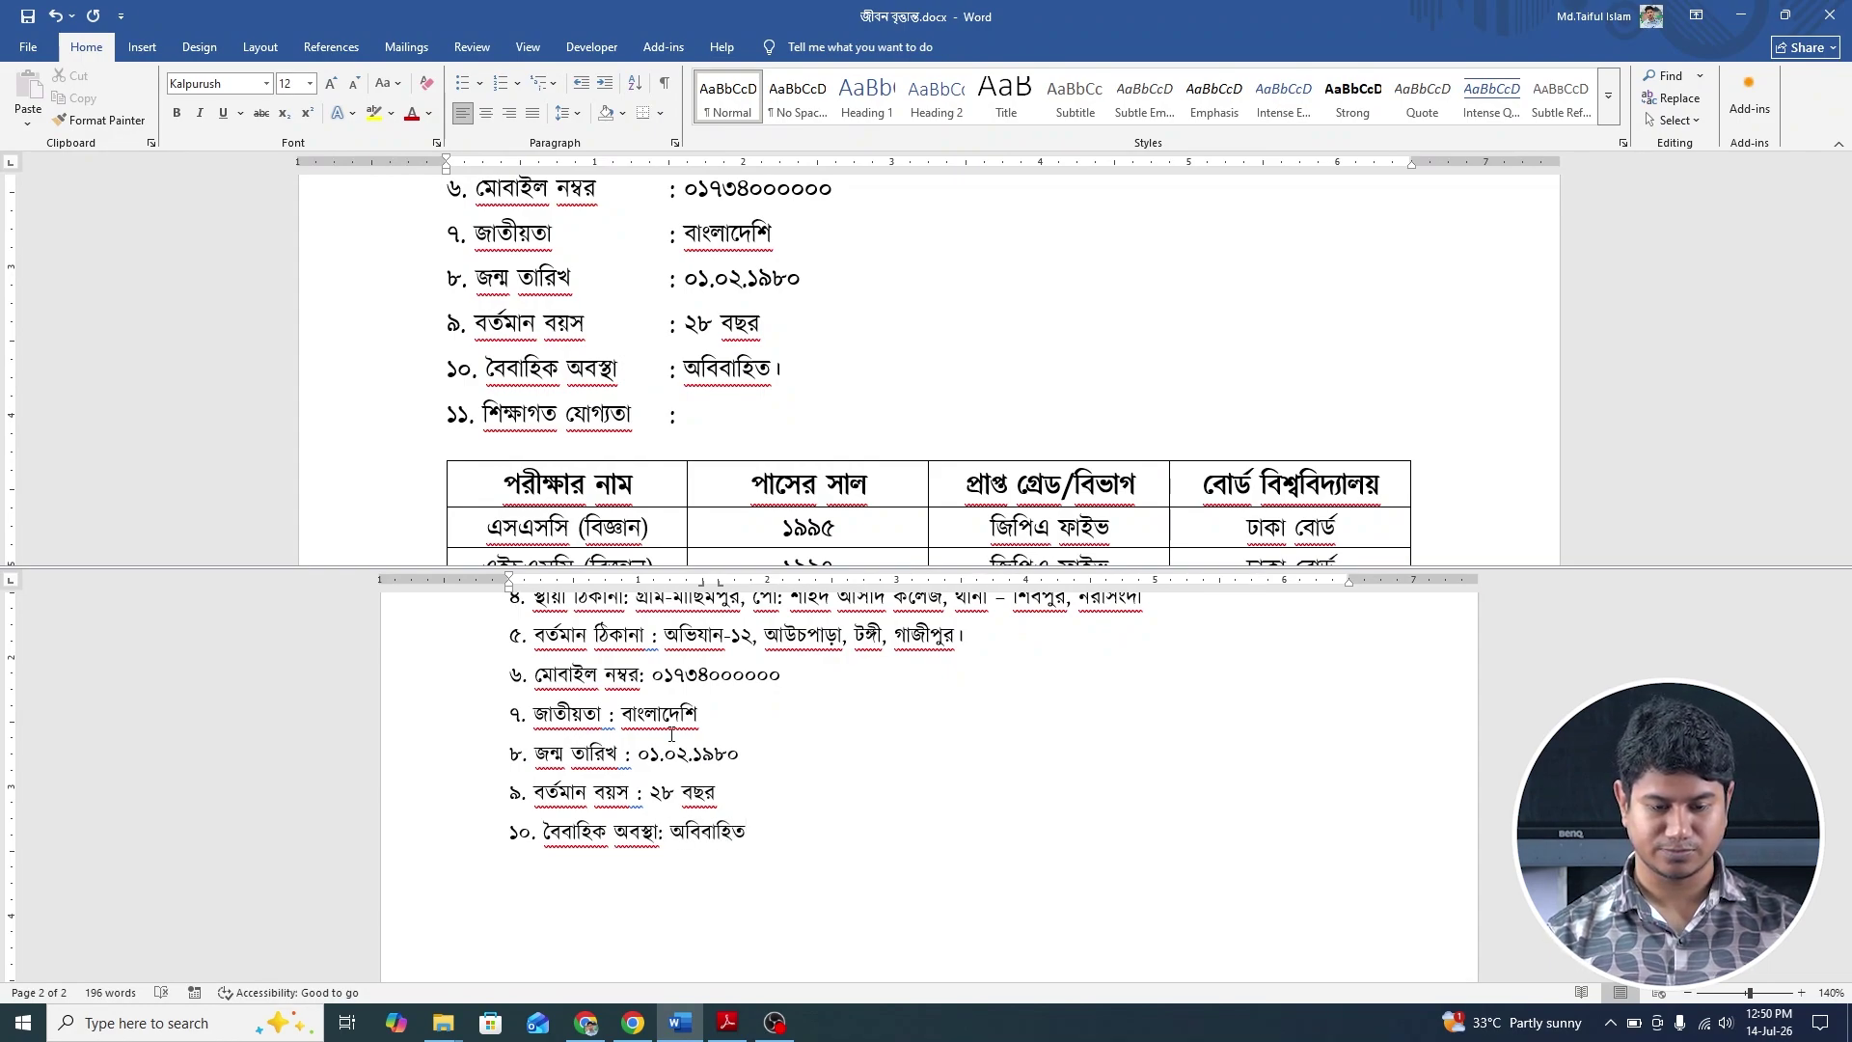
pyautogui.write('।')
pyautogui.press('Return')
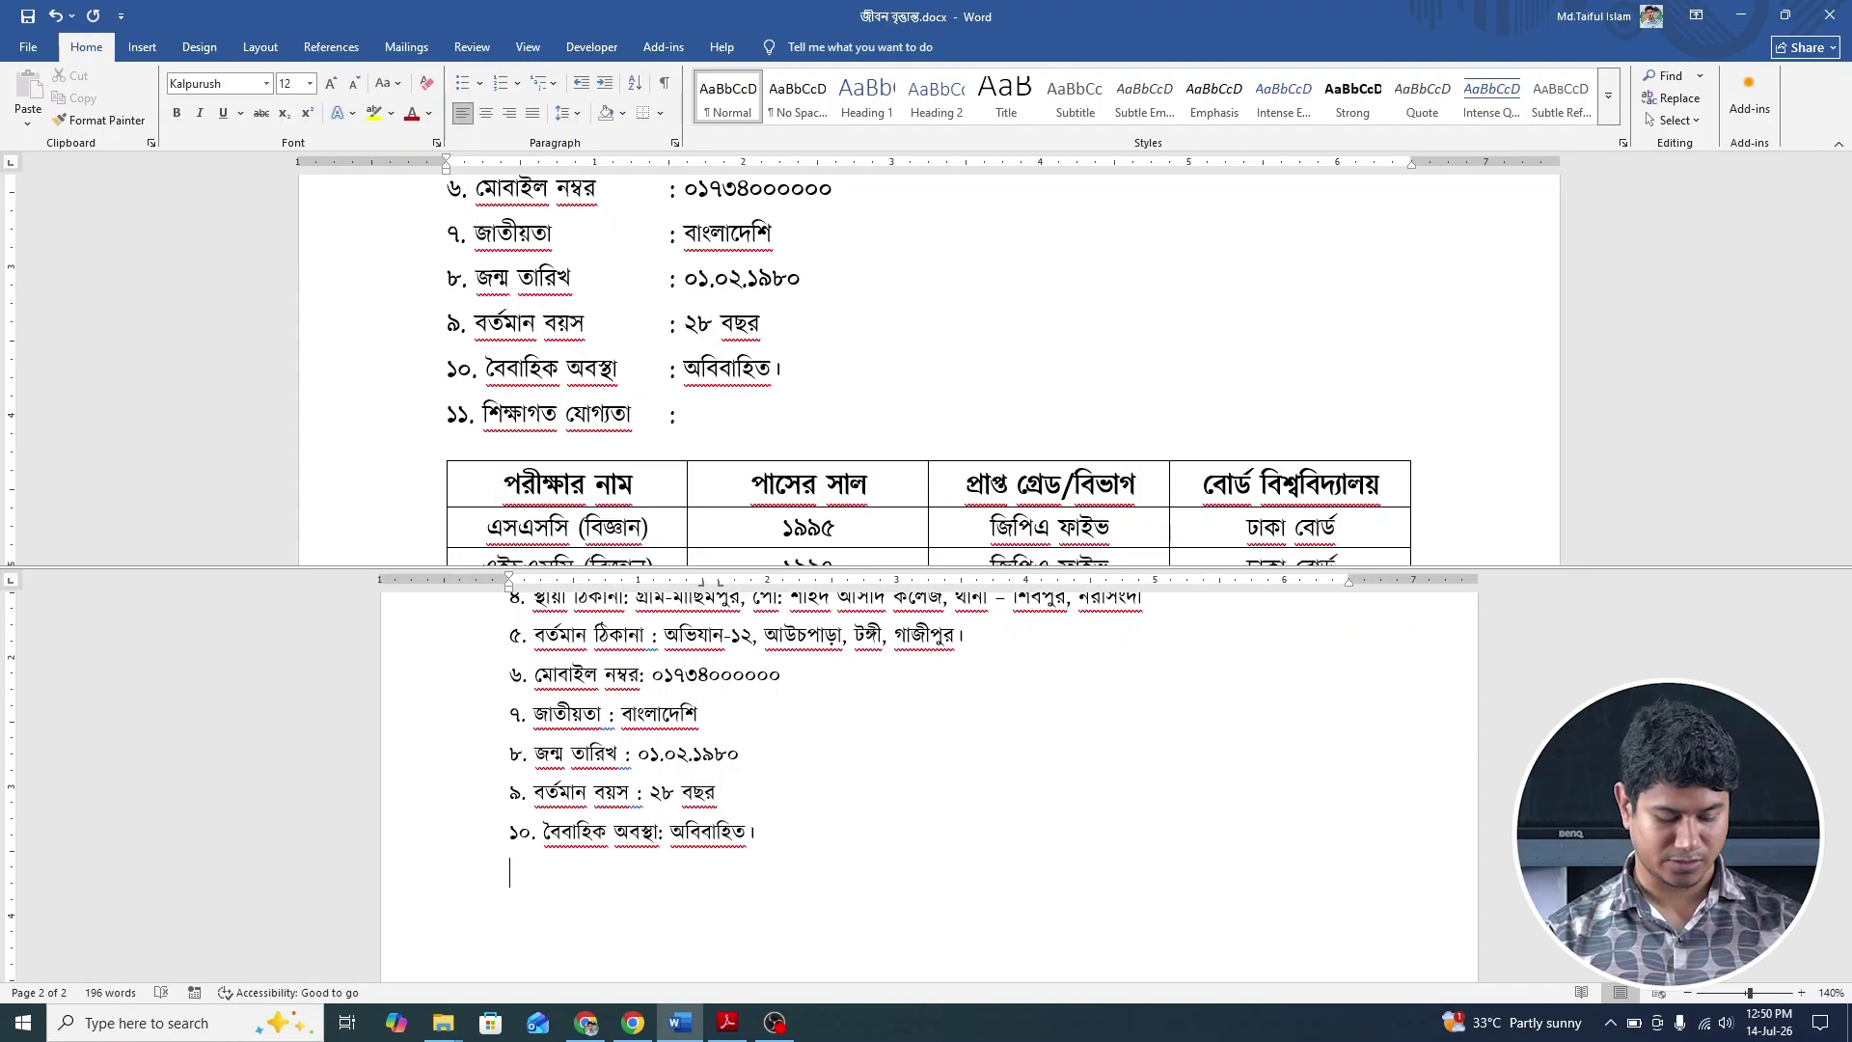
# Start item ১১. শিক্ষাগত যোগ্যতা : on the next line, fixing the typos.
pyautogui.write('১ি')
pyautogui.press('BackSpace')
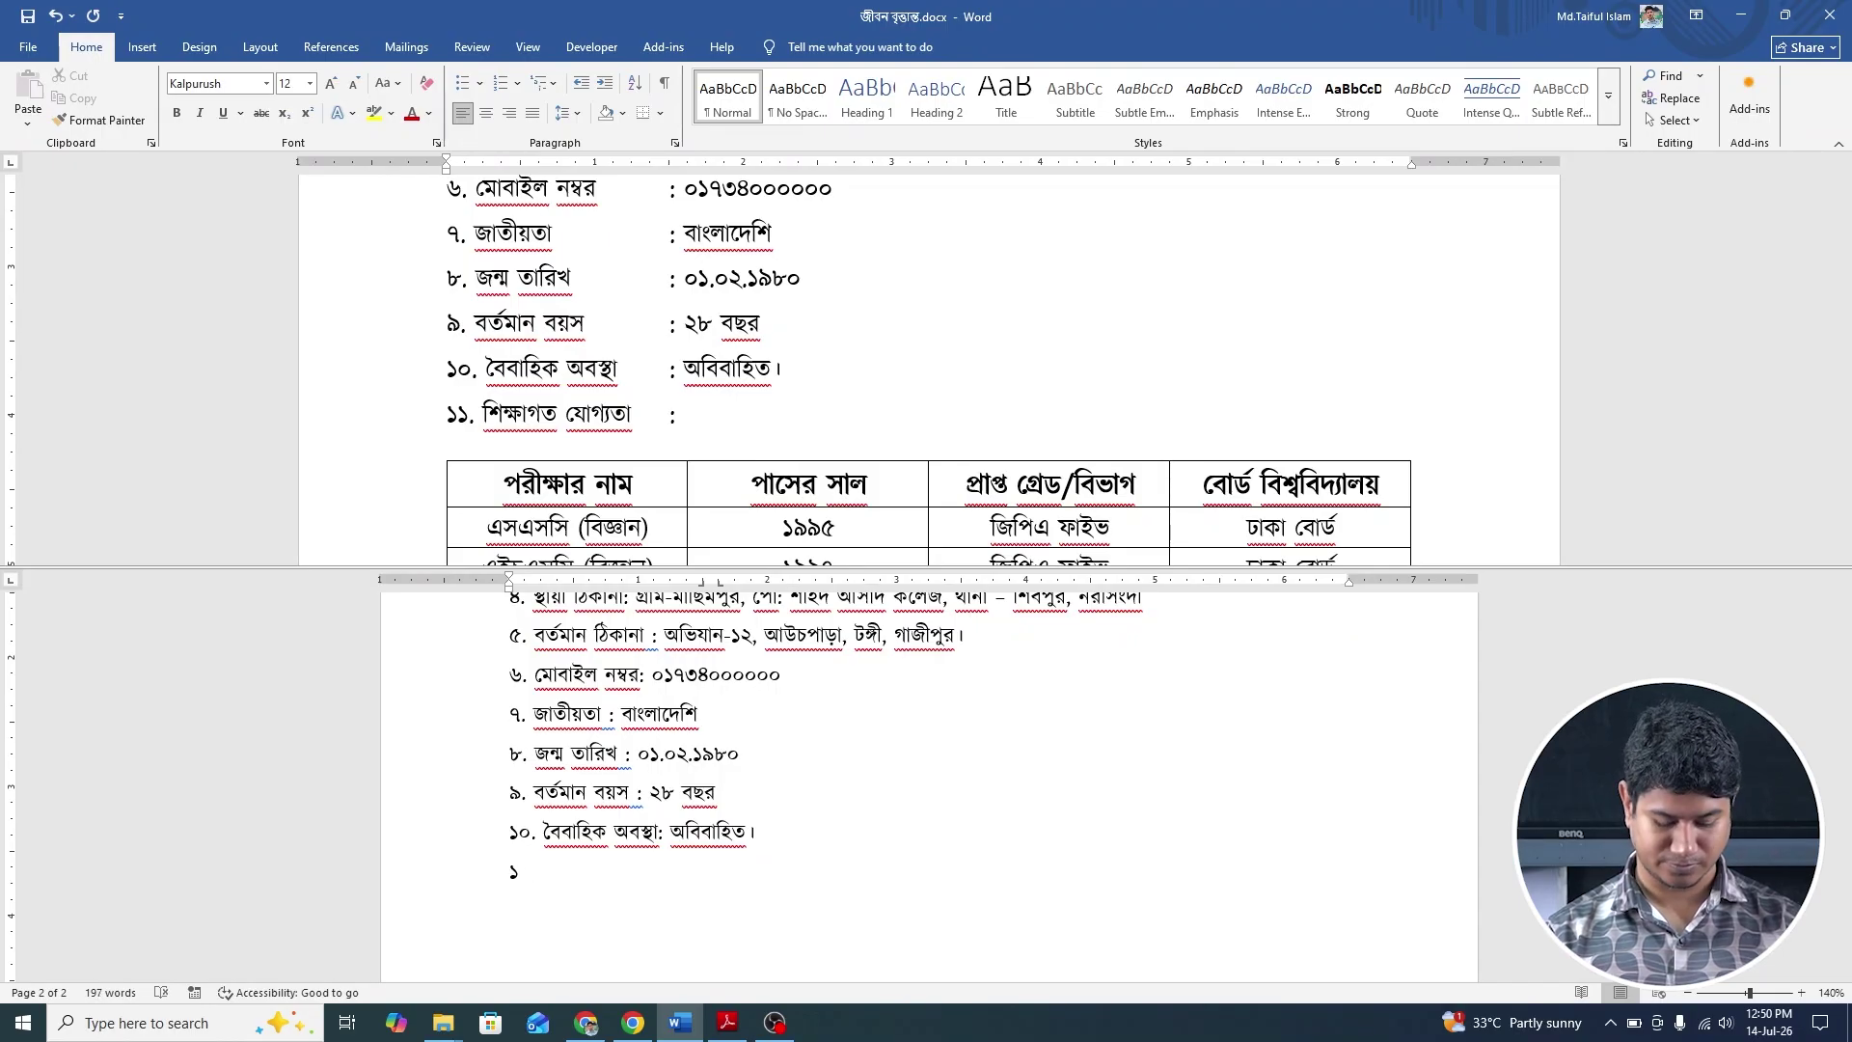
pyautogui.write('১.শিক্ষ')
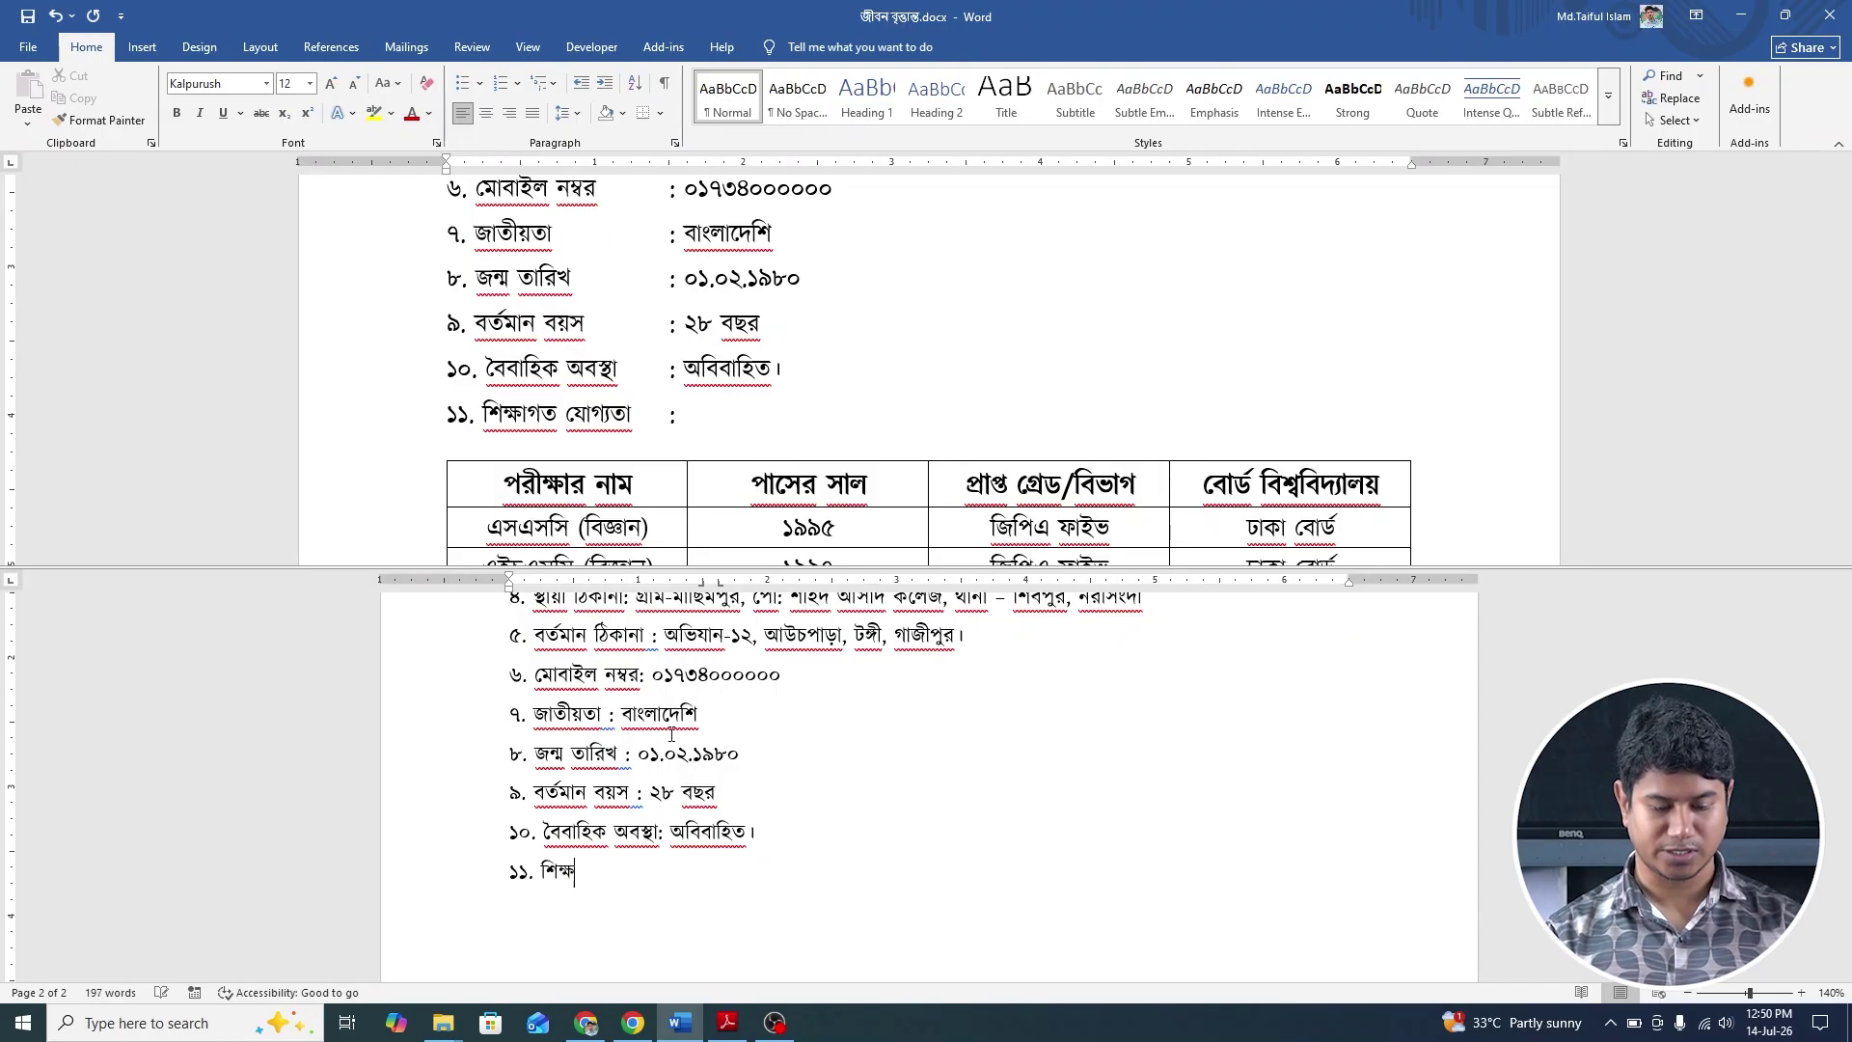
pyautogui.press('BackSpace')
pyautogui.press('BackSpace')
pyautogui.press('BackSpace')
pyautogui.write('শিক')
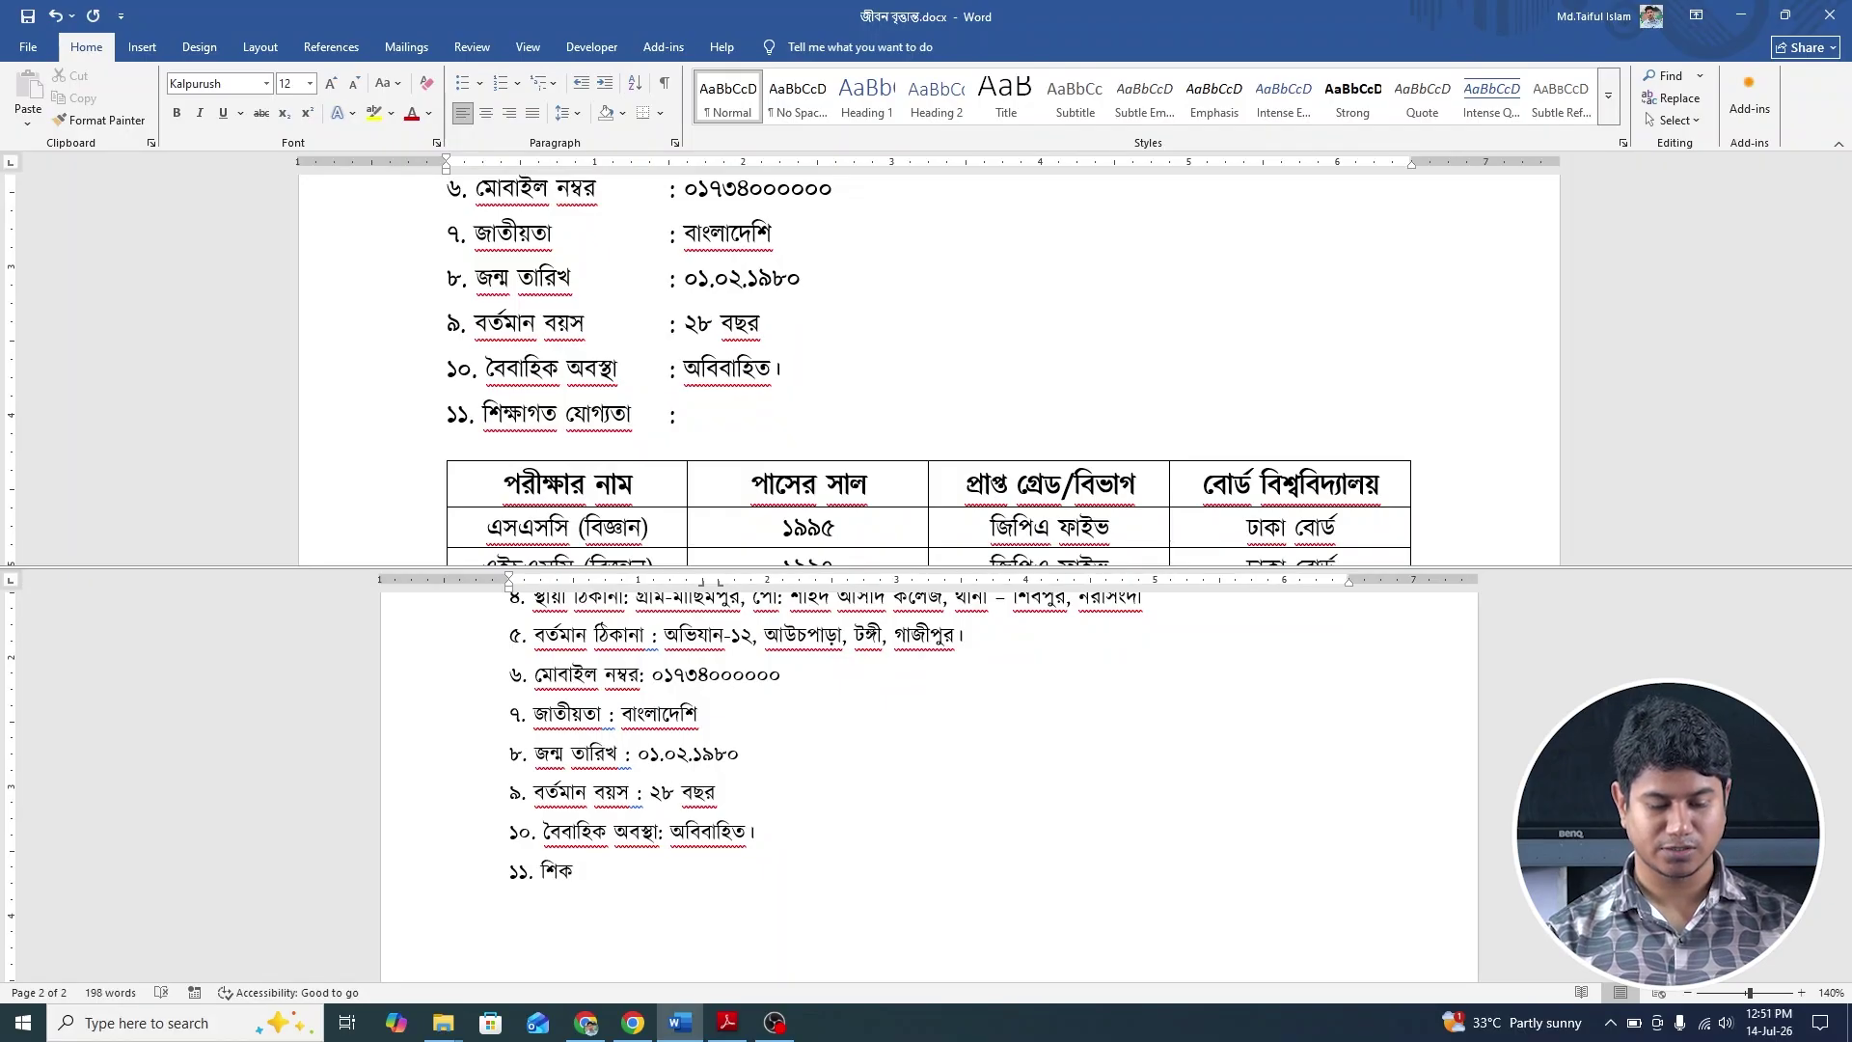
pyautogui.write('্')
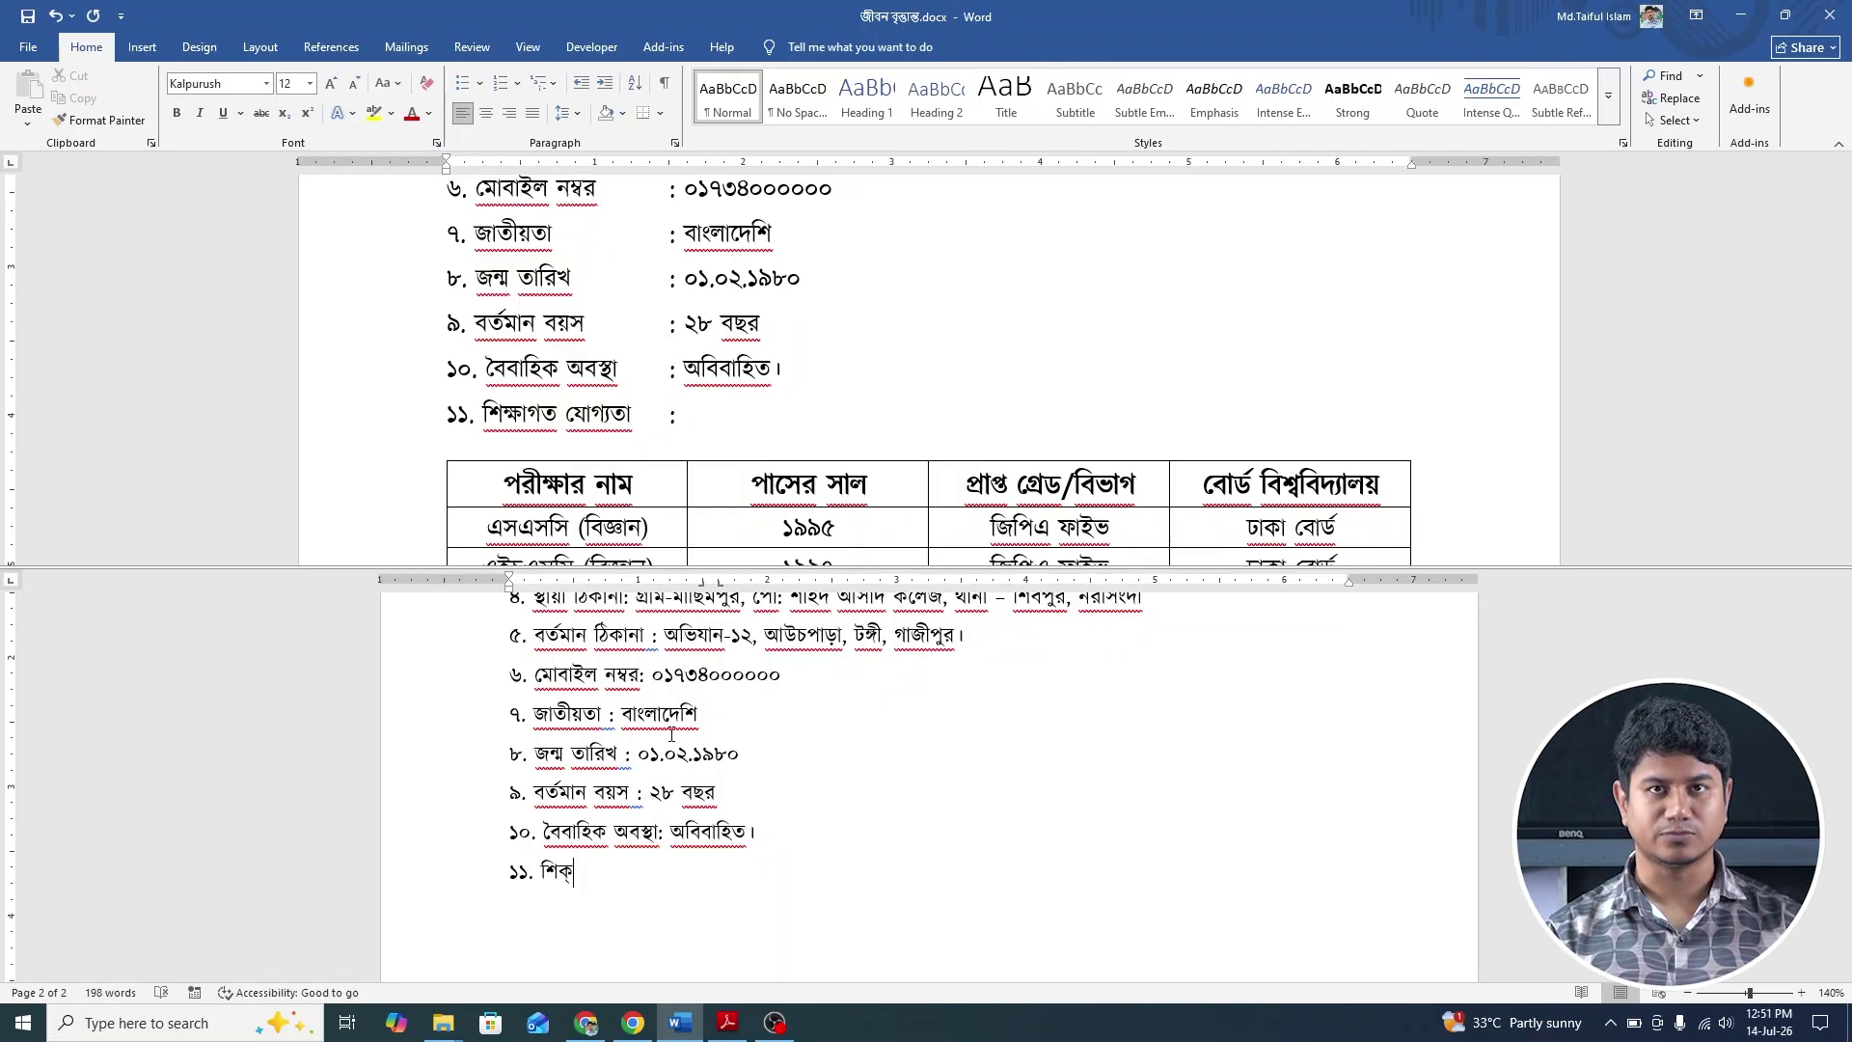
pyautogui.write('ষ')
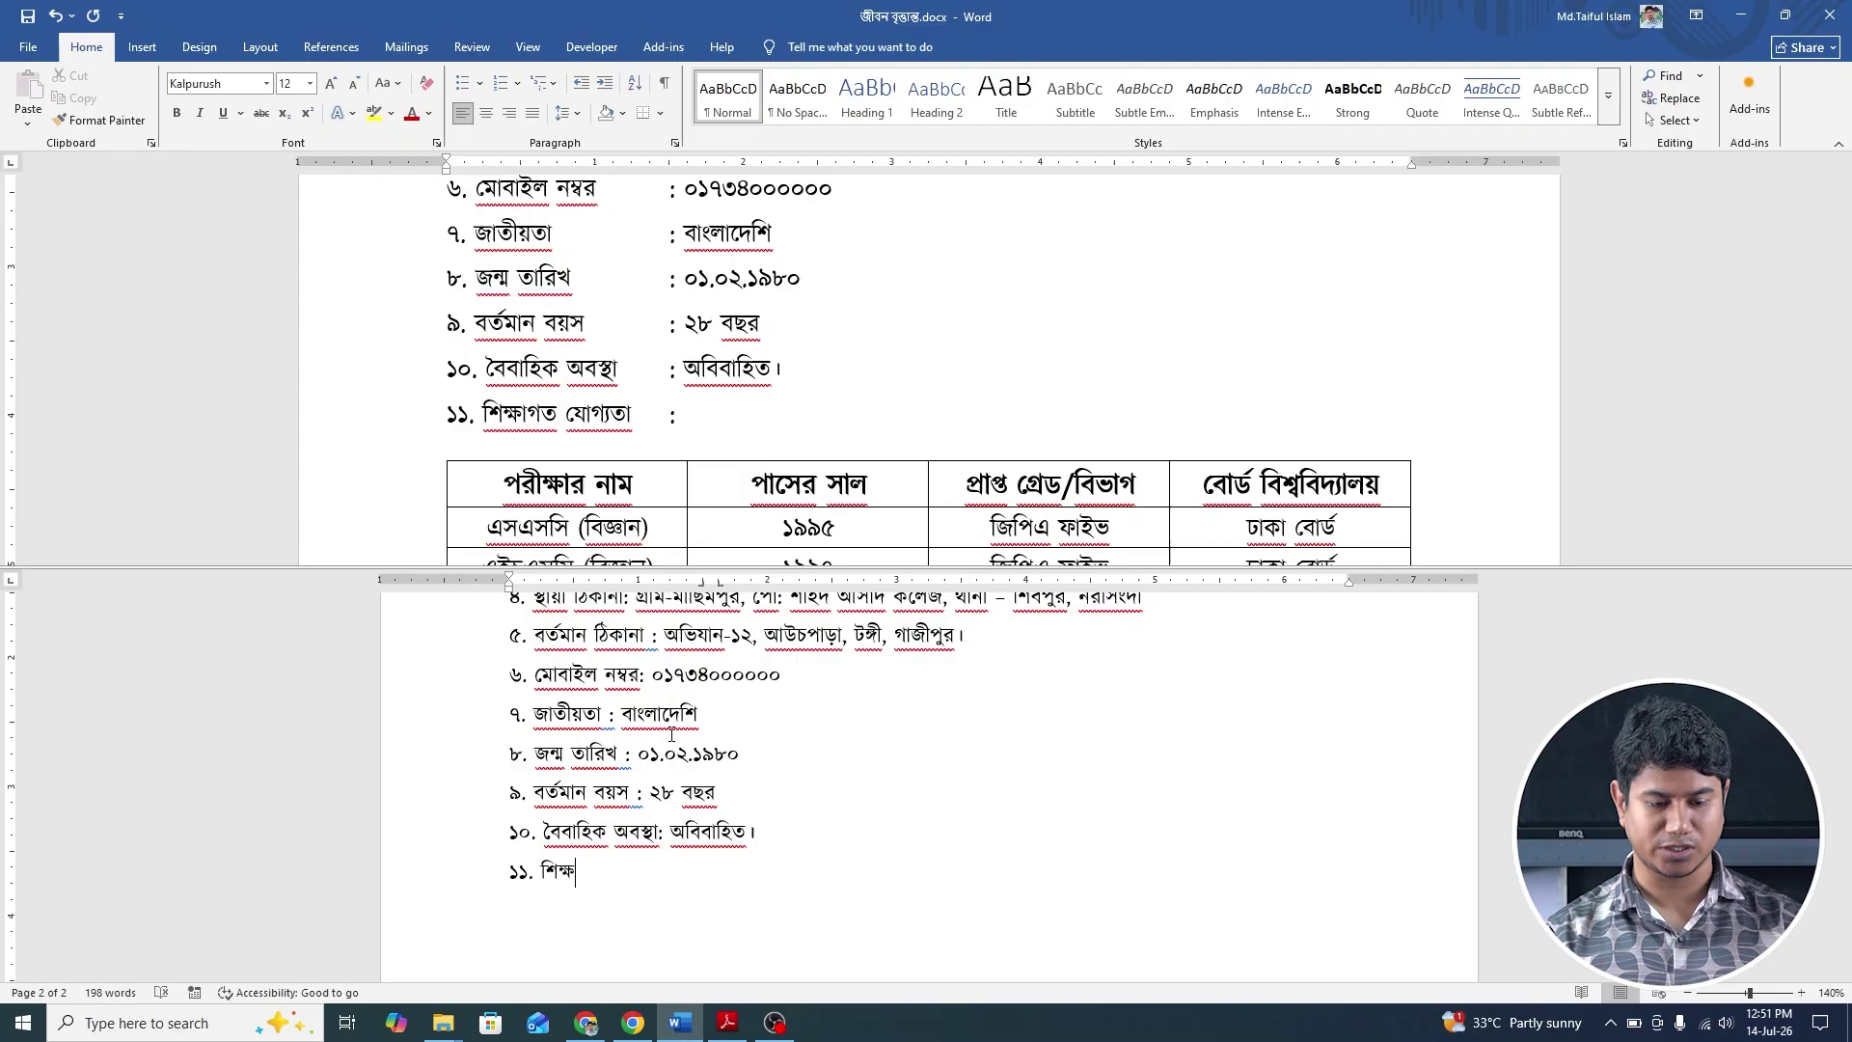
pyautogui.write('াগত যোগ')
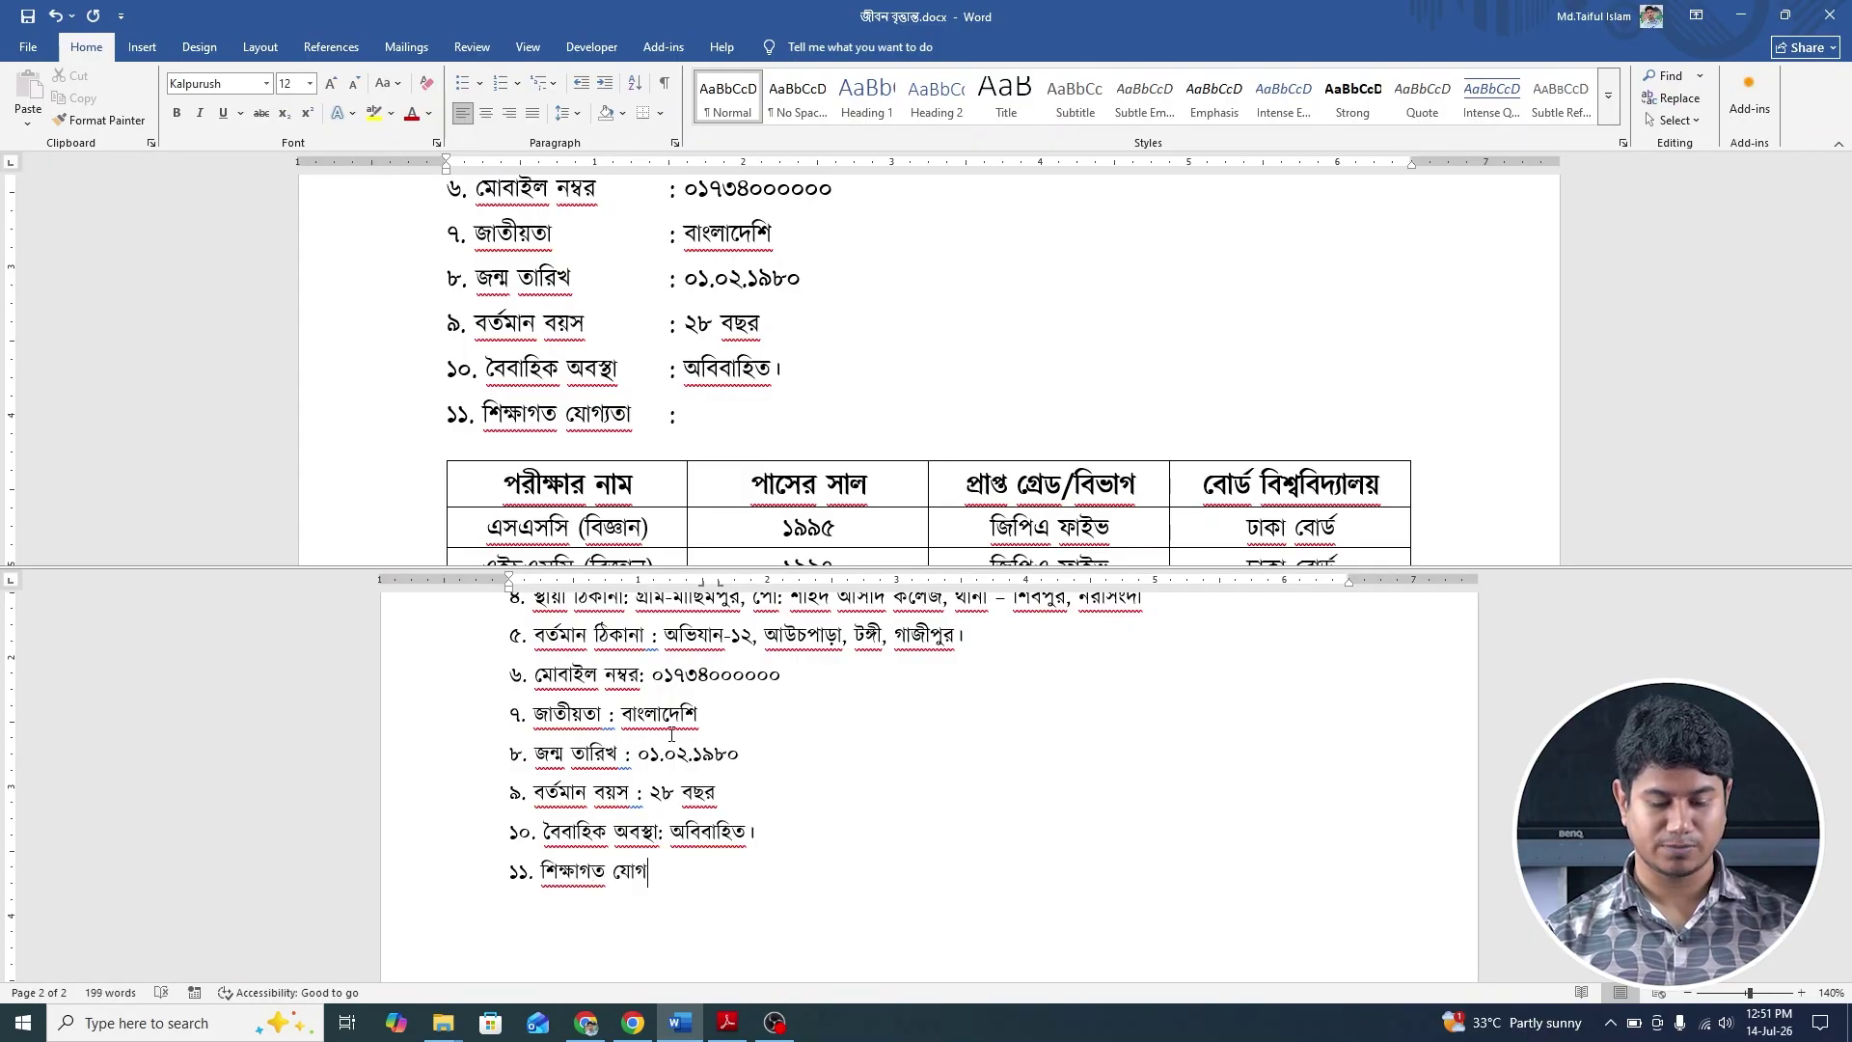
pyautogui.write('্য')
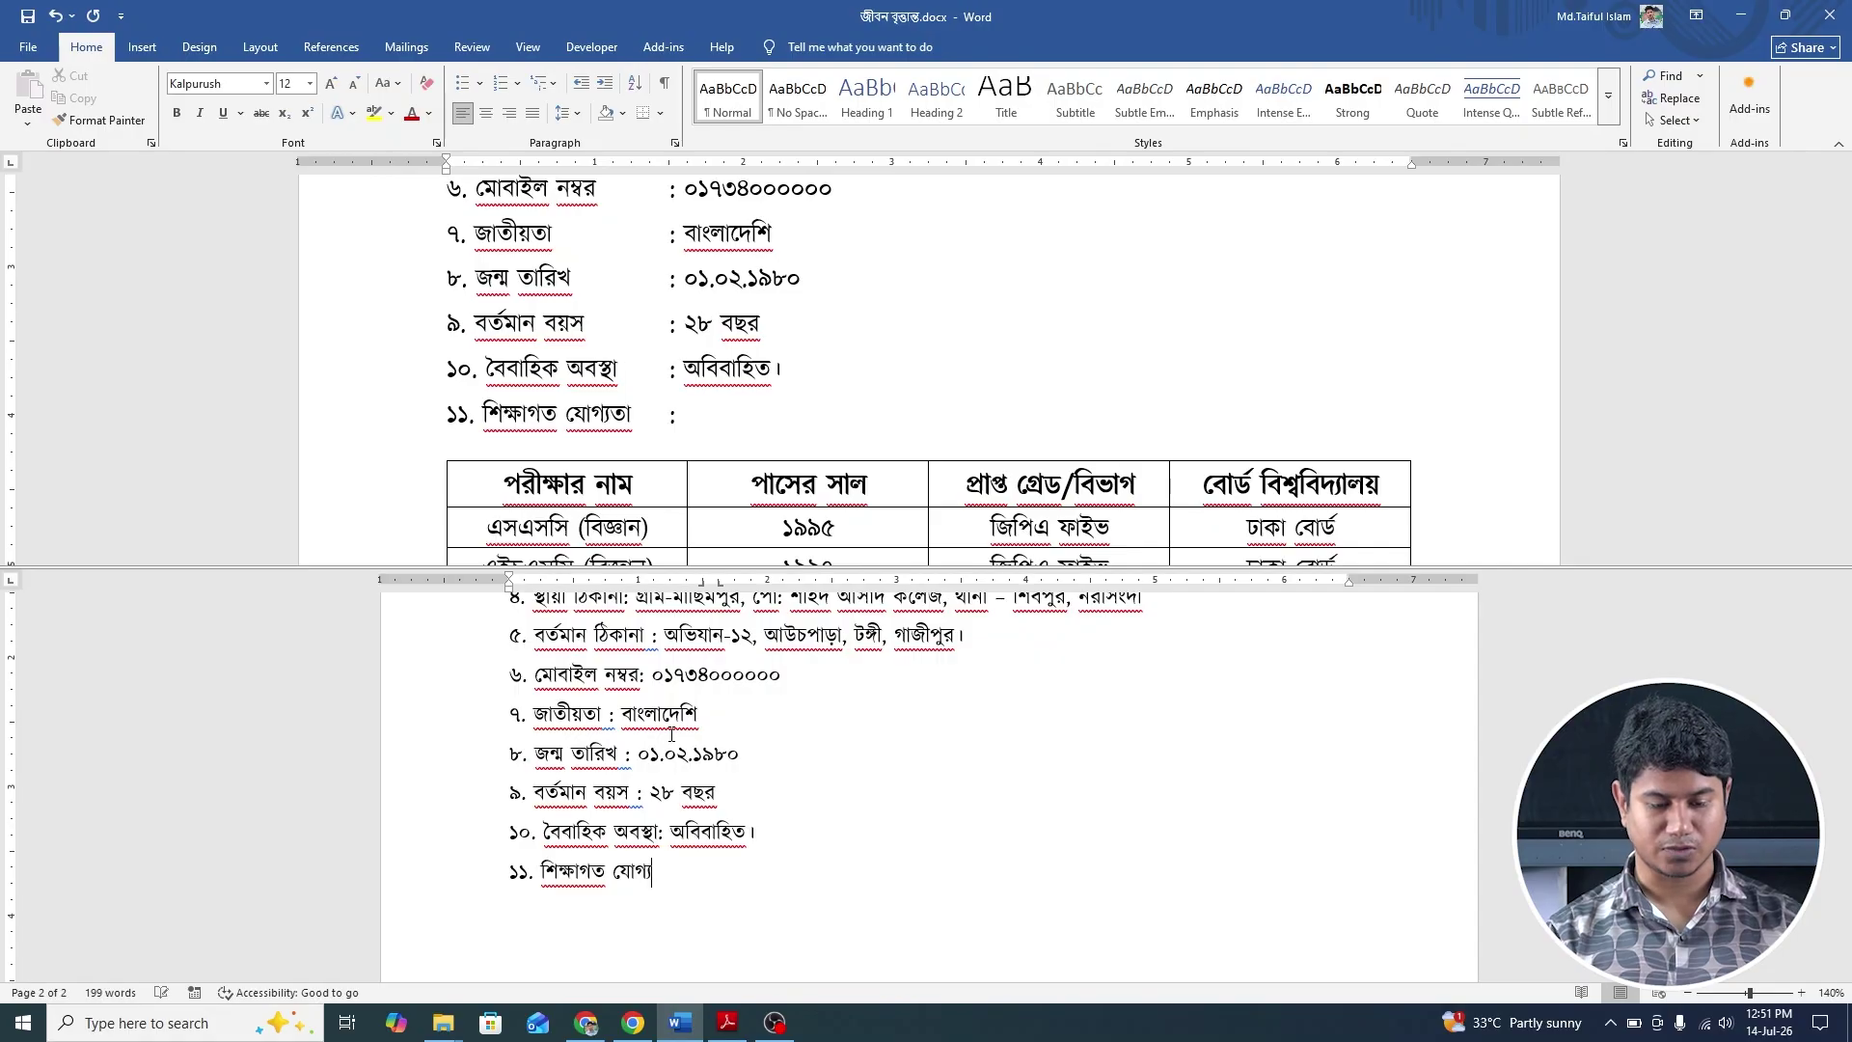
pyautogui.write('তা :')
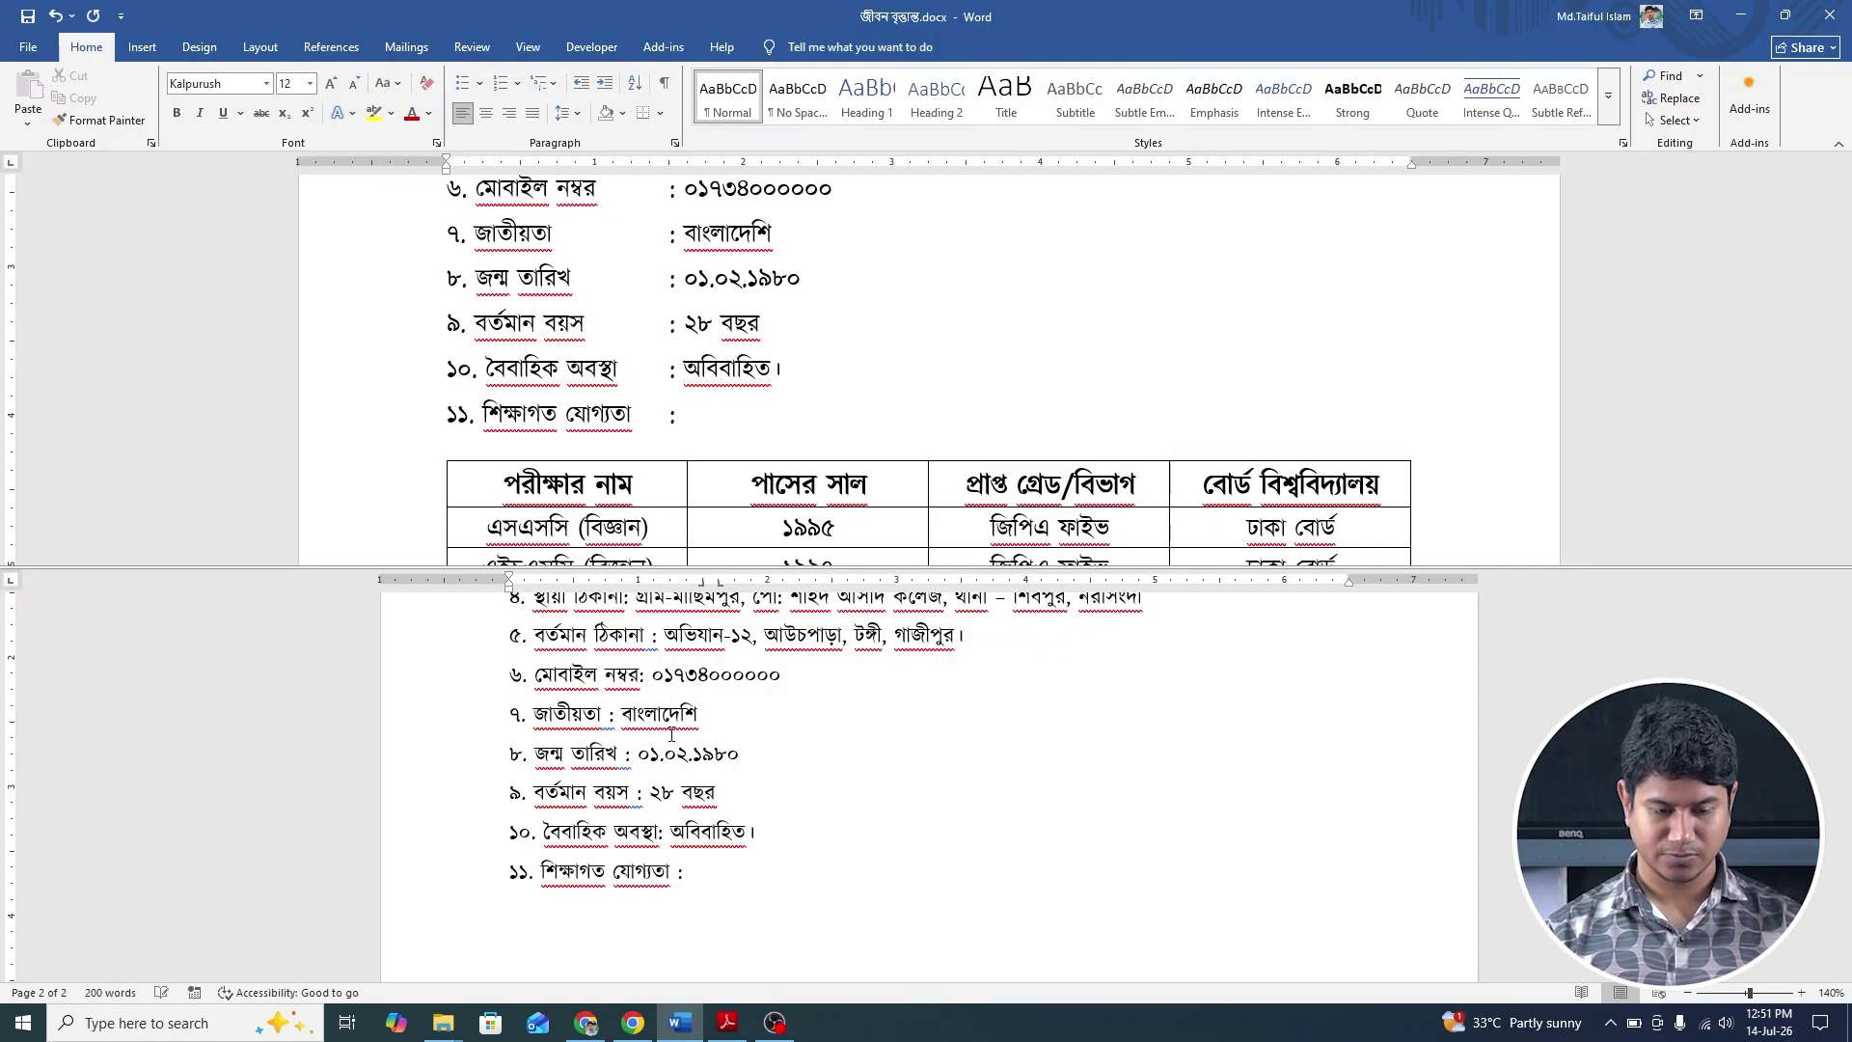
# Select the eleven-field details list and use Clear All in the Tabs dialog to remove its tab stops.
pyautogui.scroll(3, 672, 735)
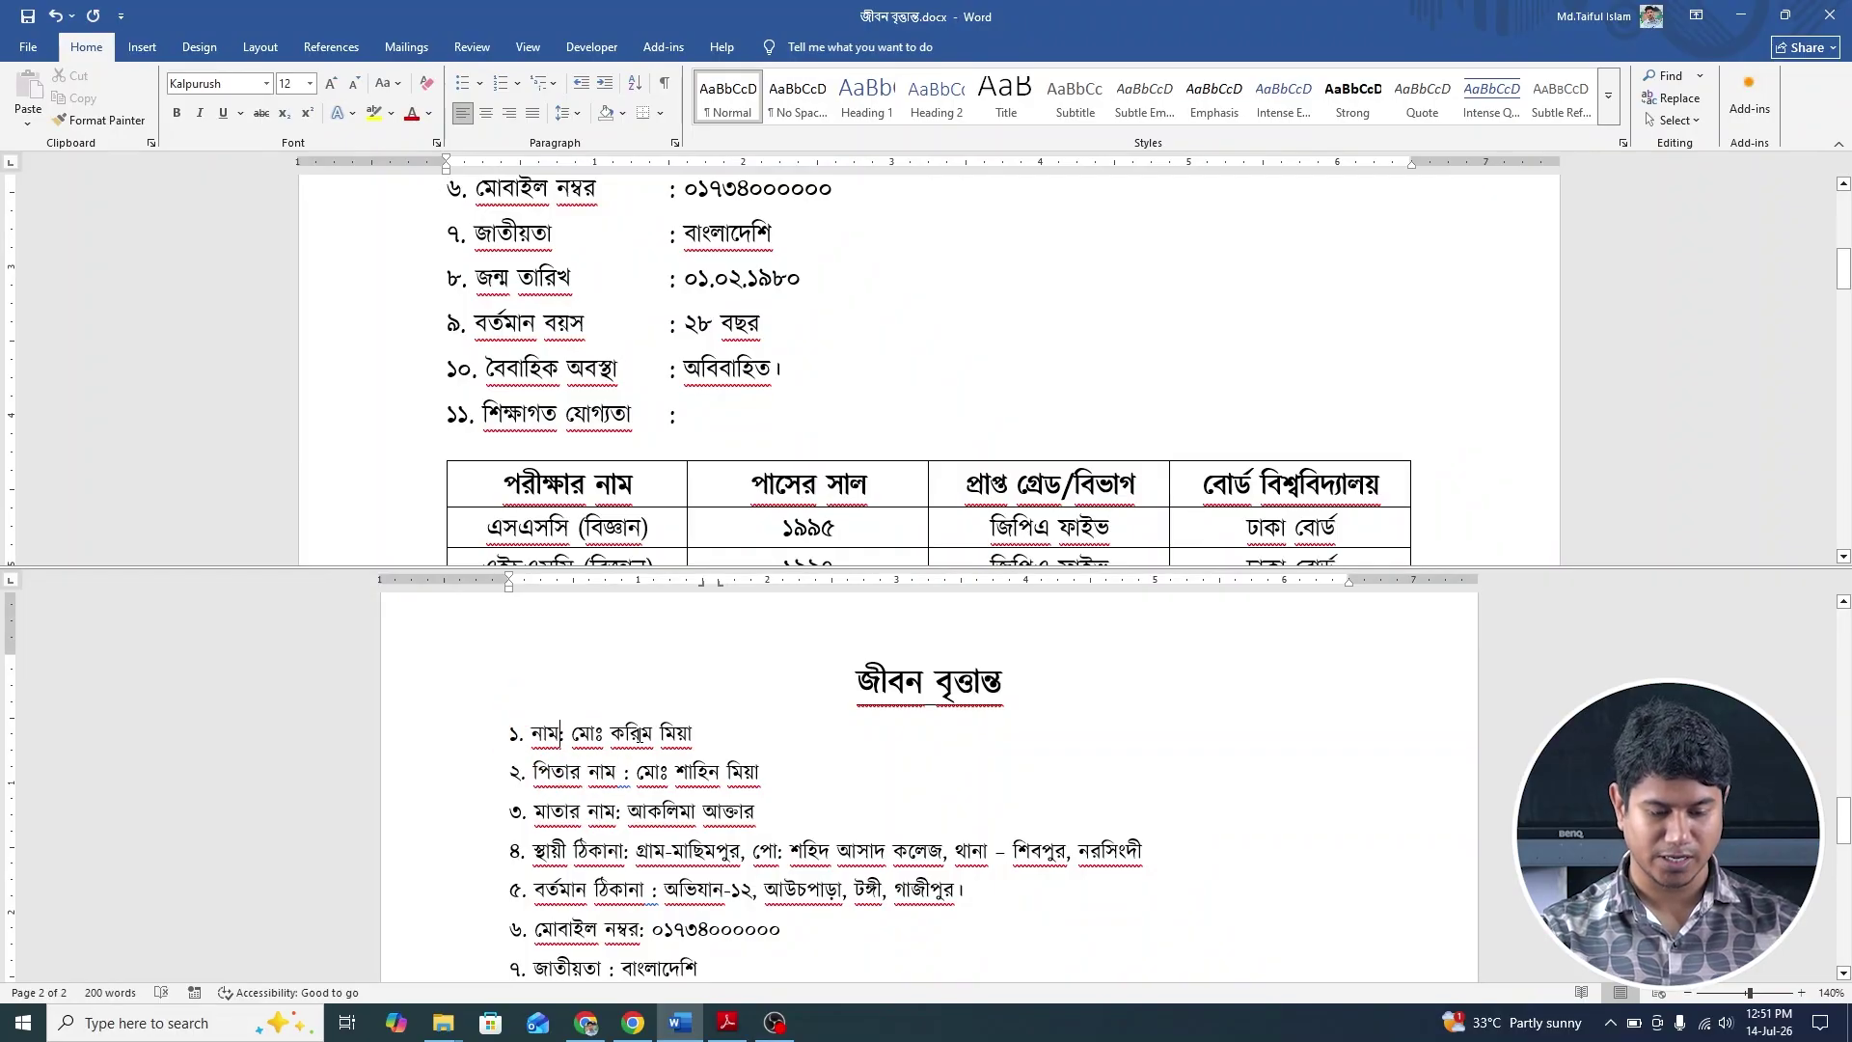
pyautogui.write('______________')
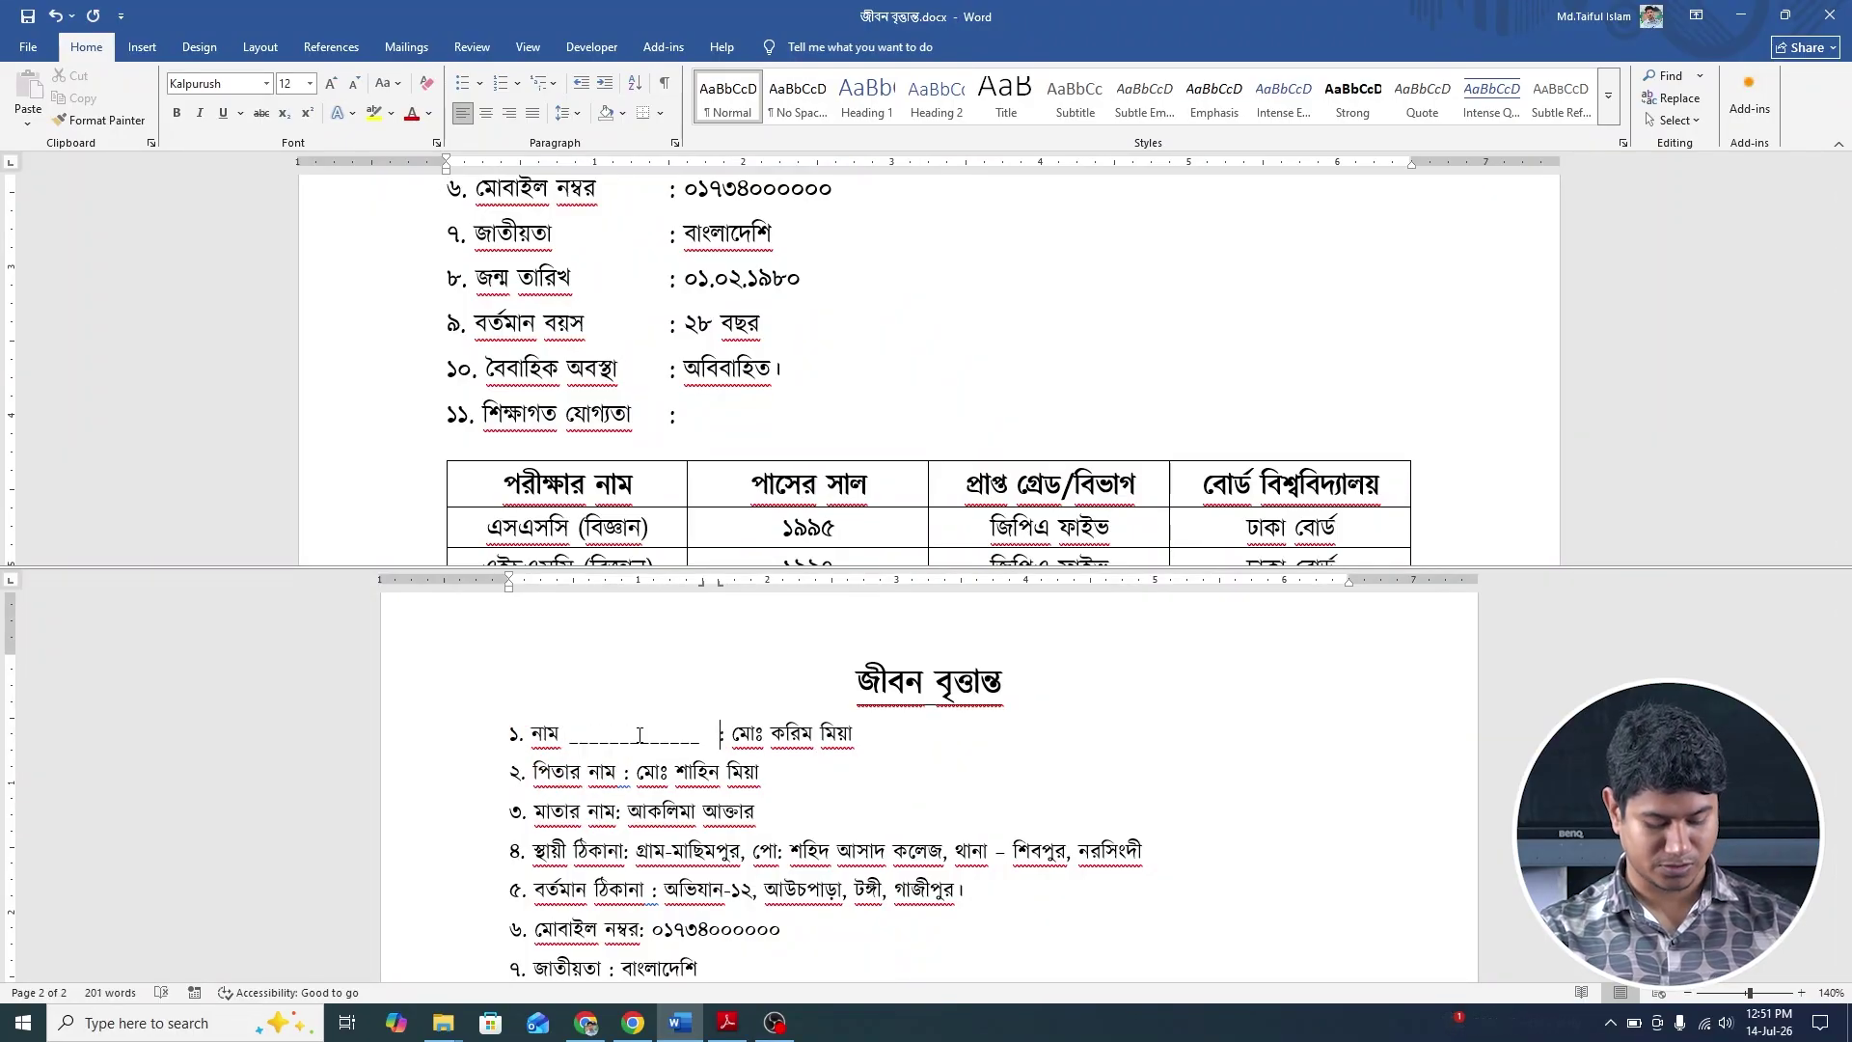
pyautogui.hotkey('ctrl', 'z')
pyautogui.moveTo(506, 738); pyautogui.dragTo(686, 865)
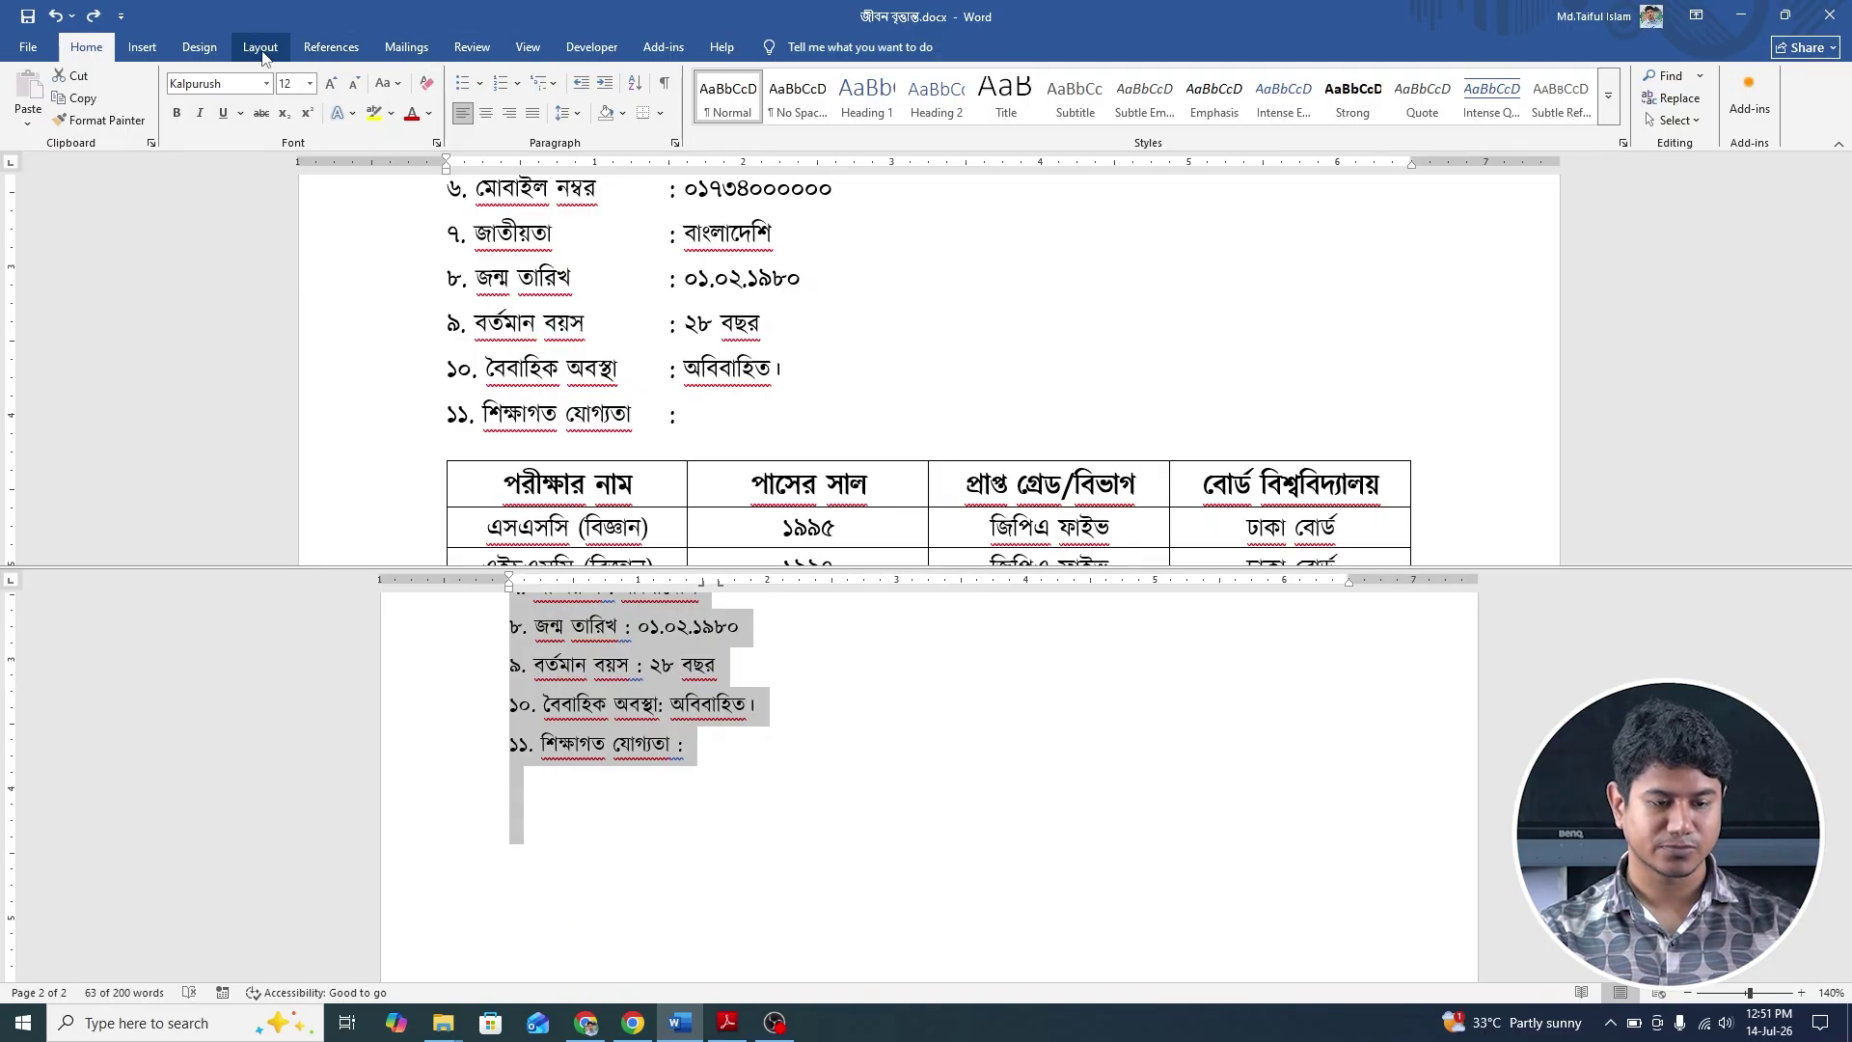
pyautogui.click(260, 53)
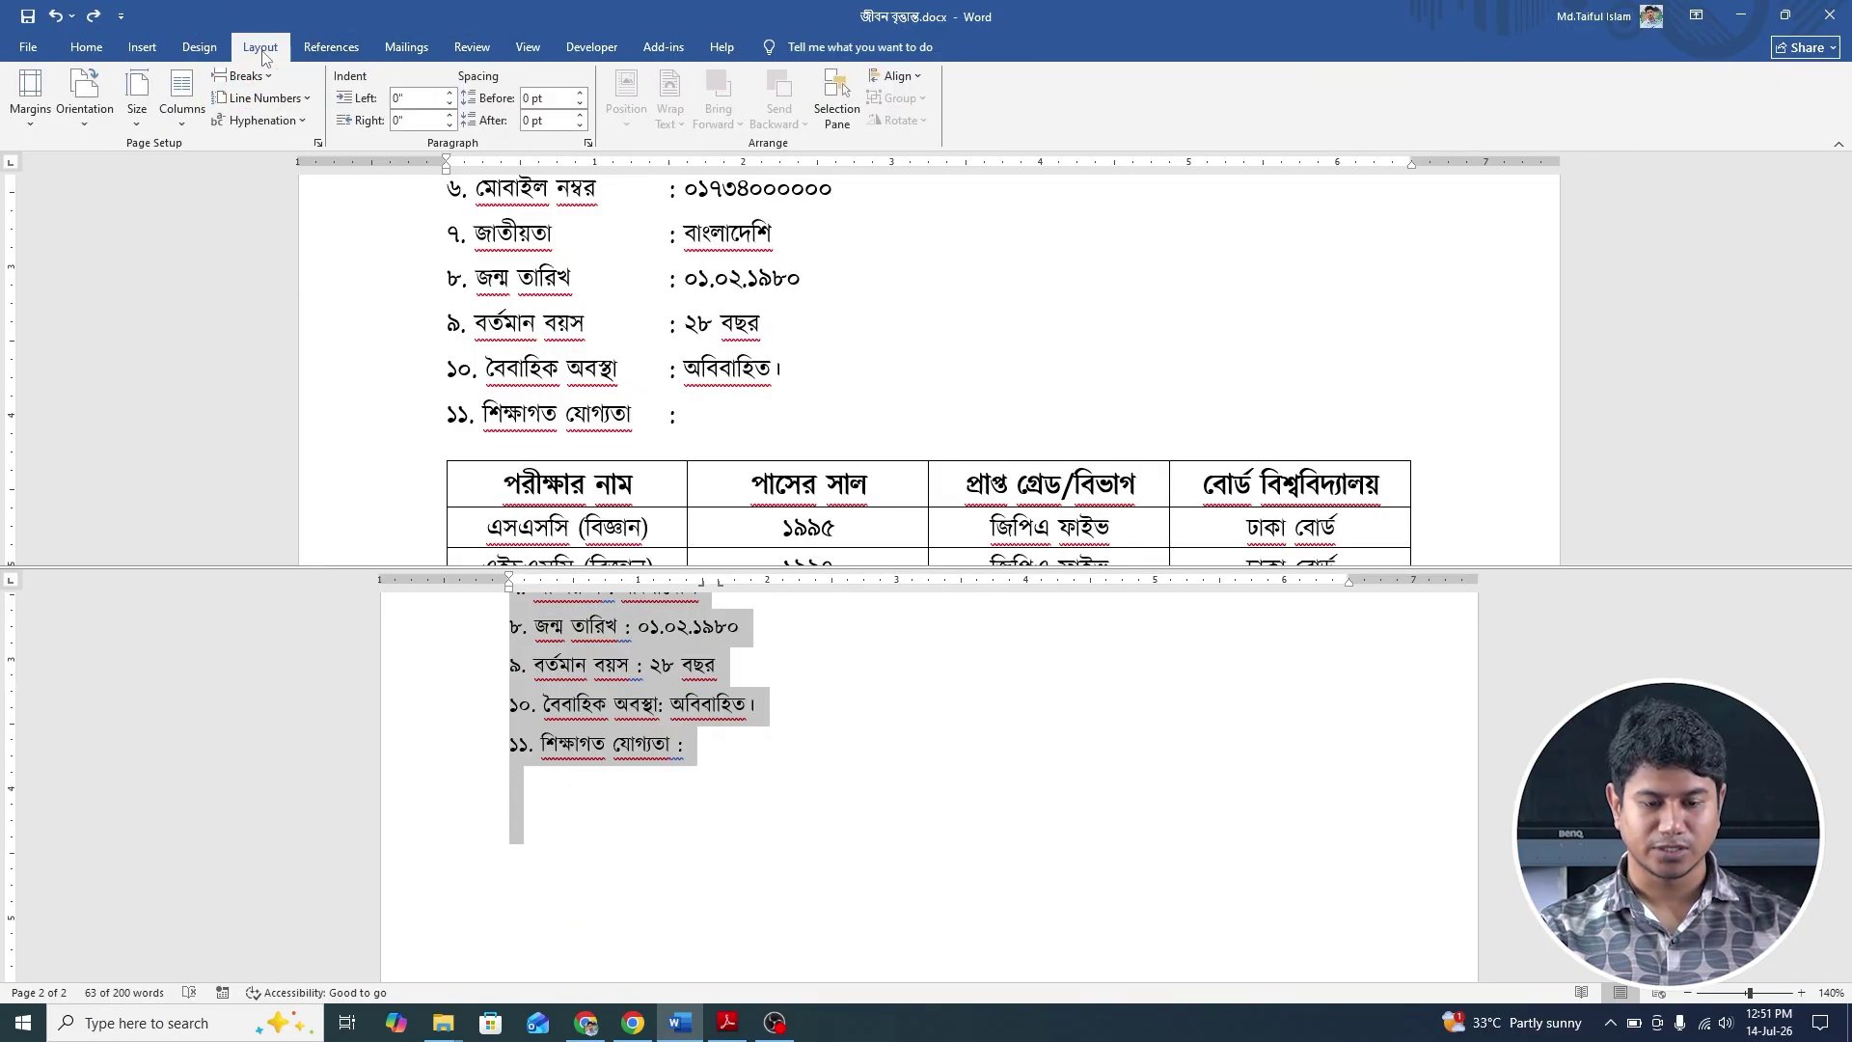
pyautogui.click(588, 142)
pyautogui.click(769, 593)
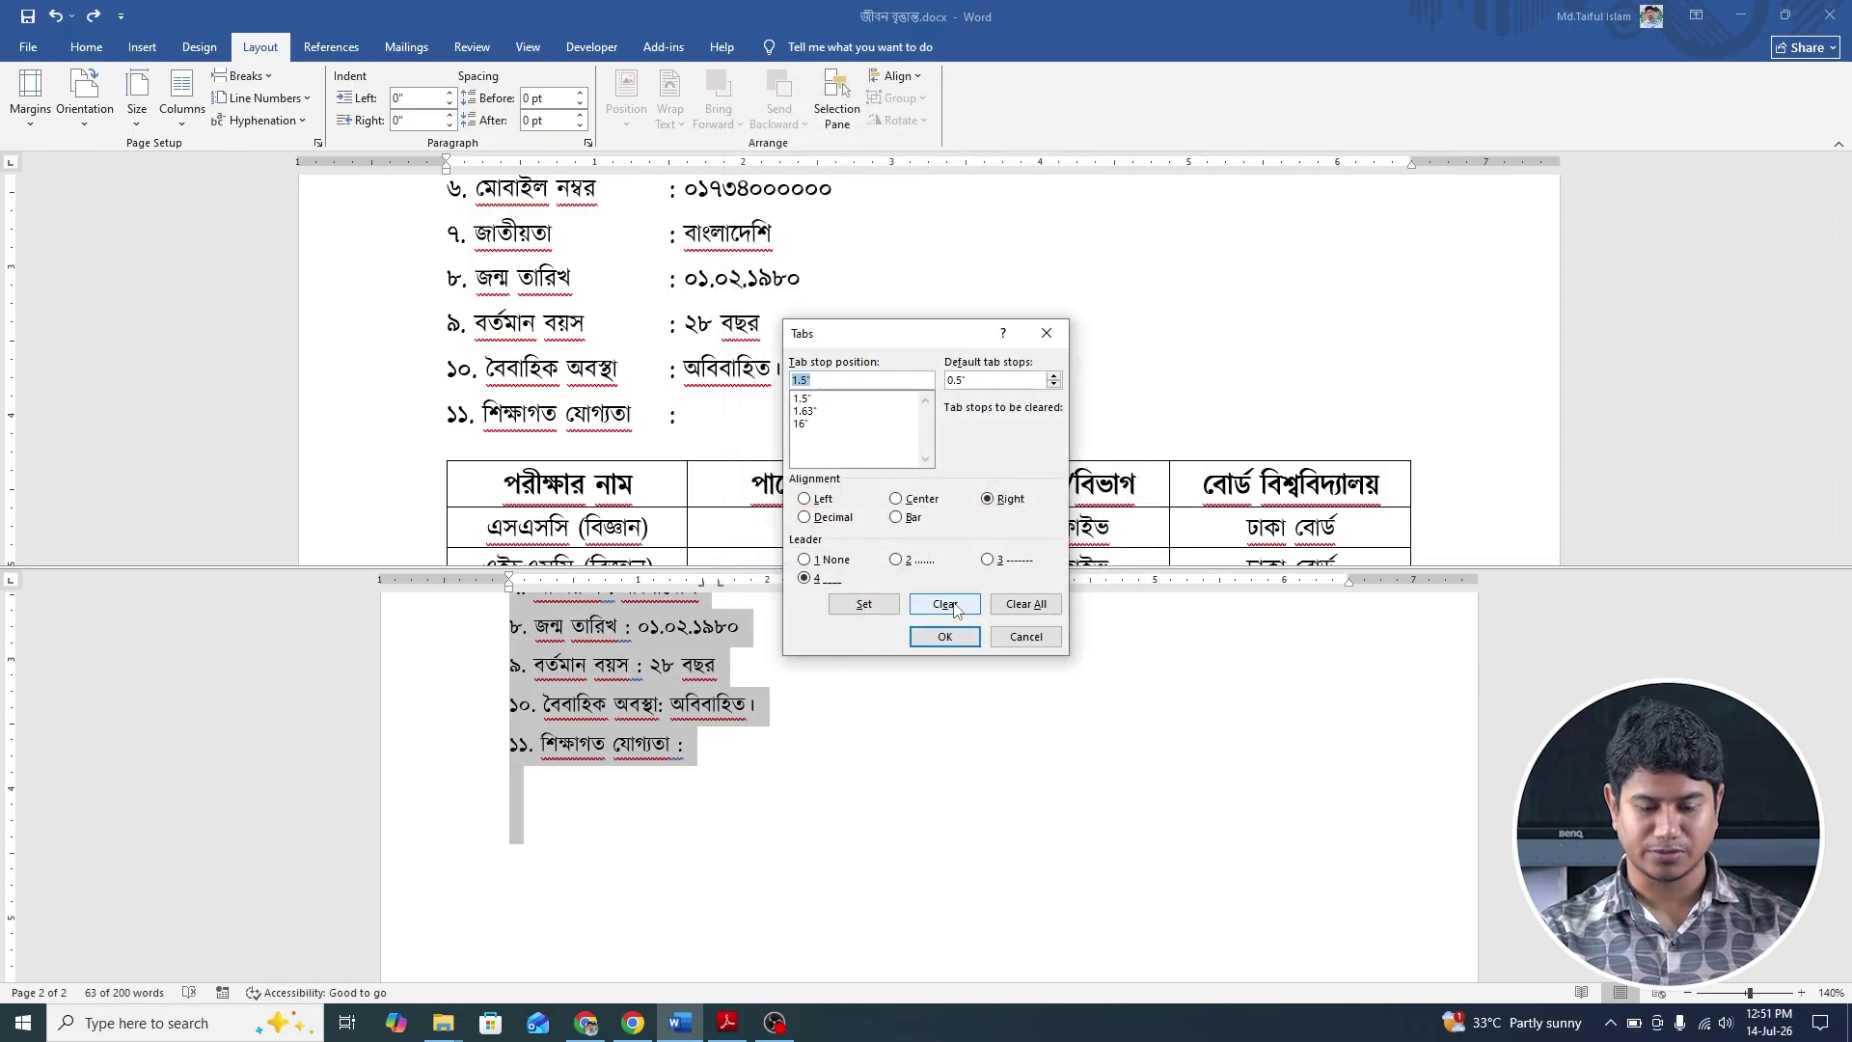
pyautogui.click(1057, 611)
pyautogui.click(945, 637)
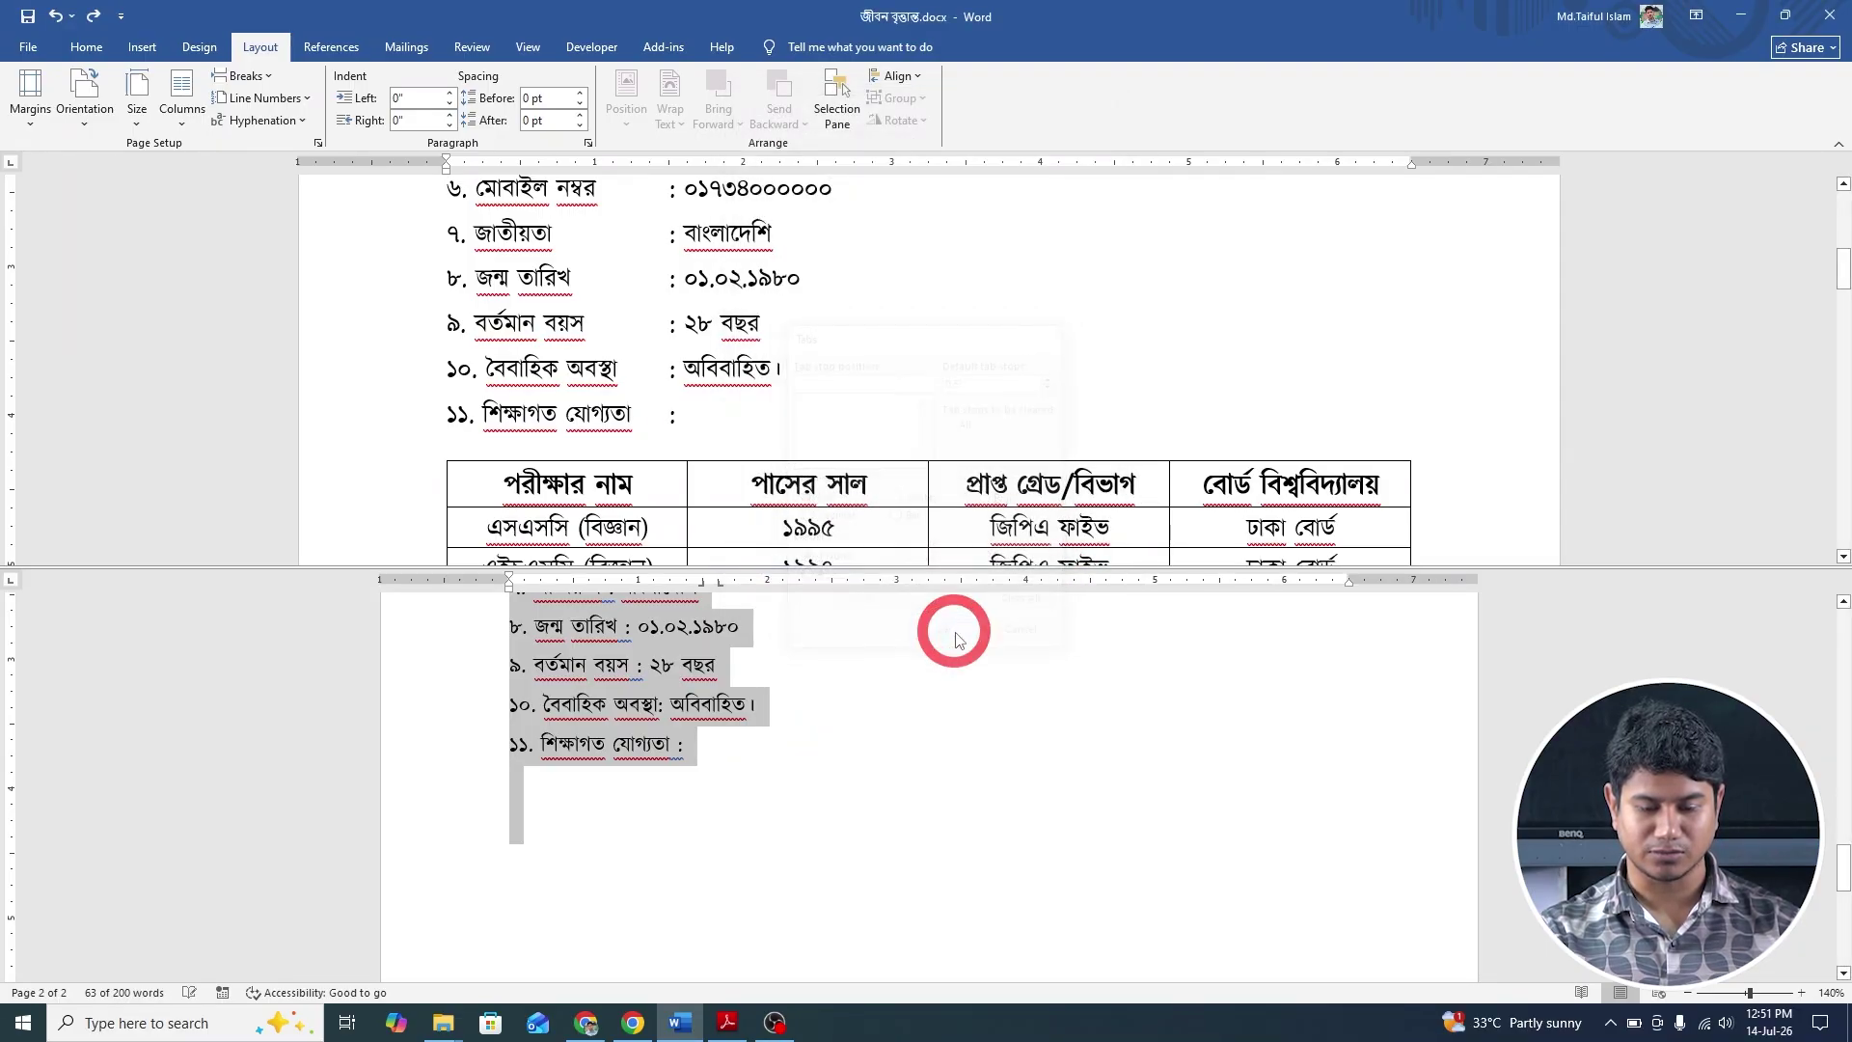
pyautogui.scroll(5, 656, 804)
# Tab-align the colons of items ১, ২ and ৩ in one column.
pyautogui.click(656, 805)
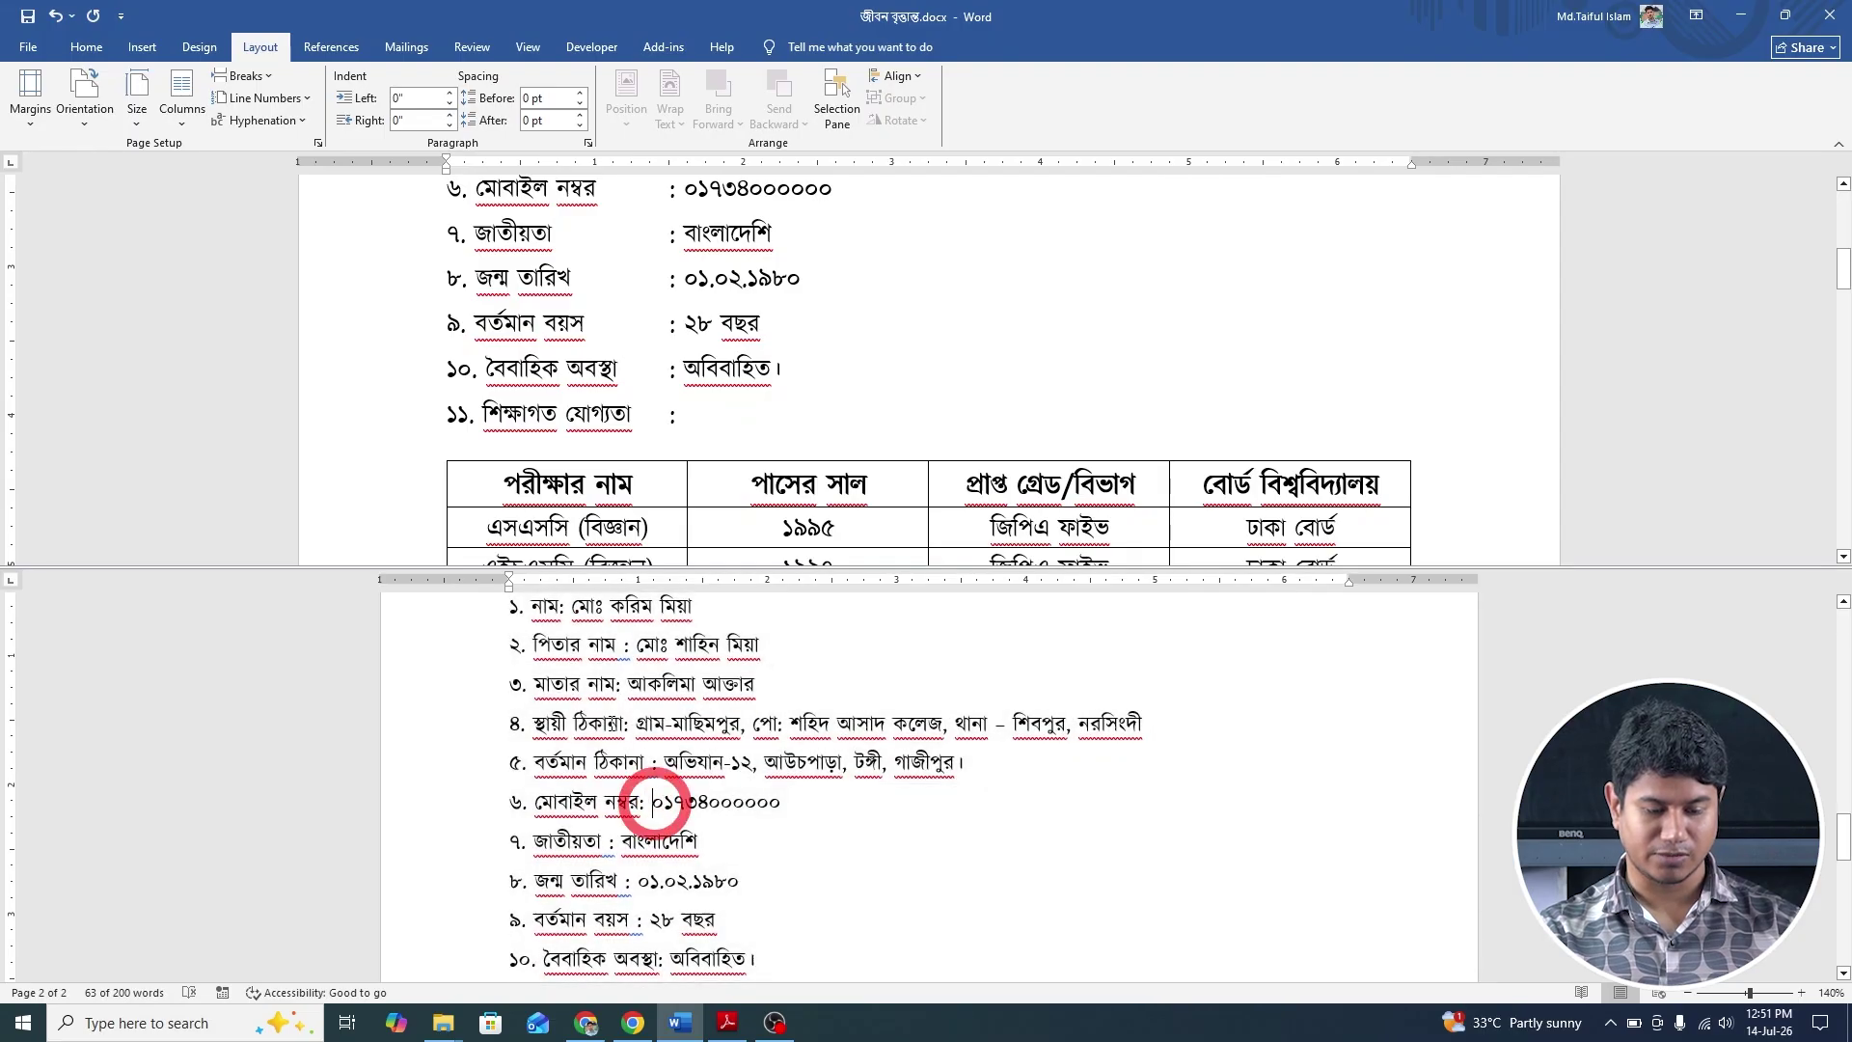
pyautogui.scroll(2, 638, 676)
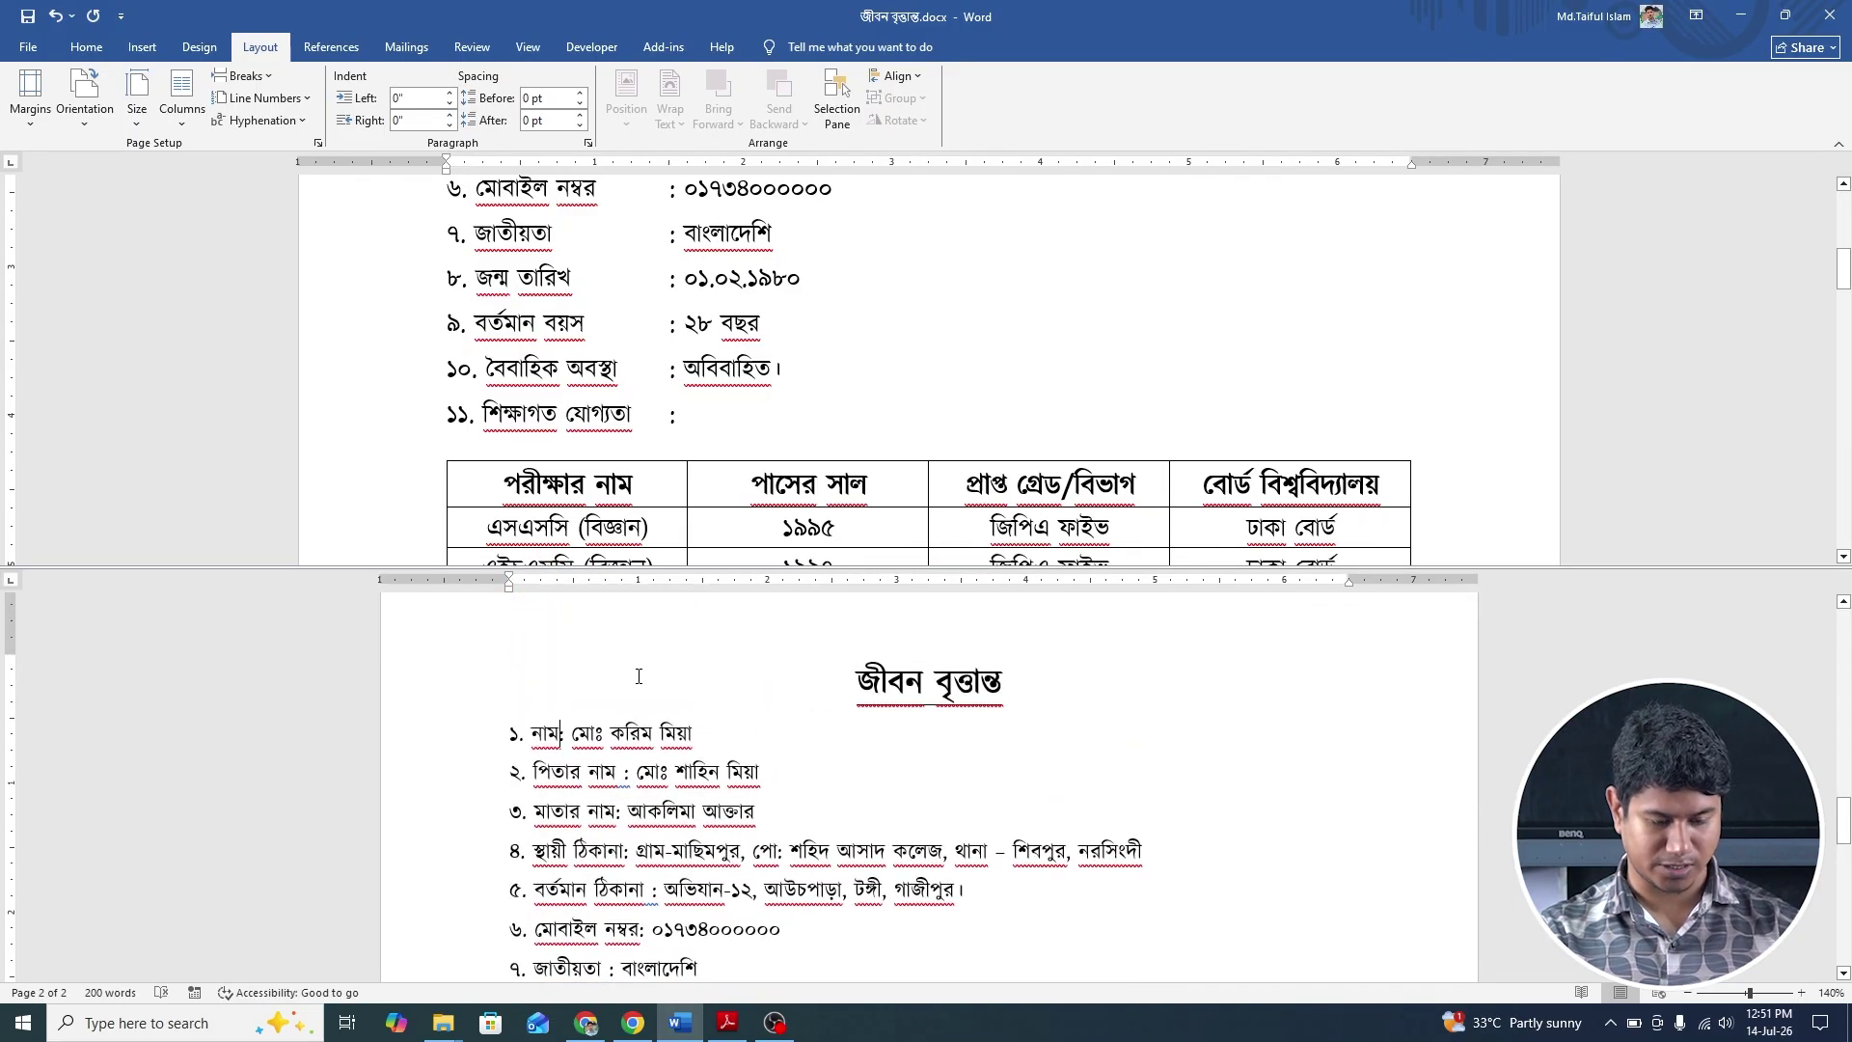
pyautogui.press('Tab')
pyautogui.press('Tab')
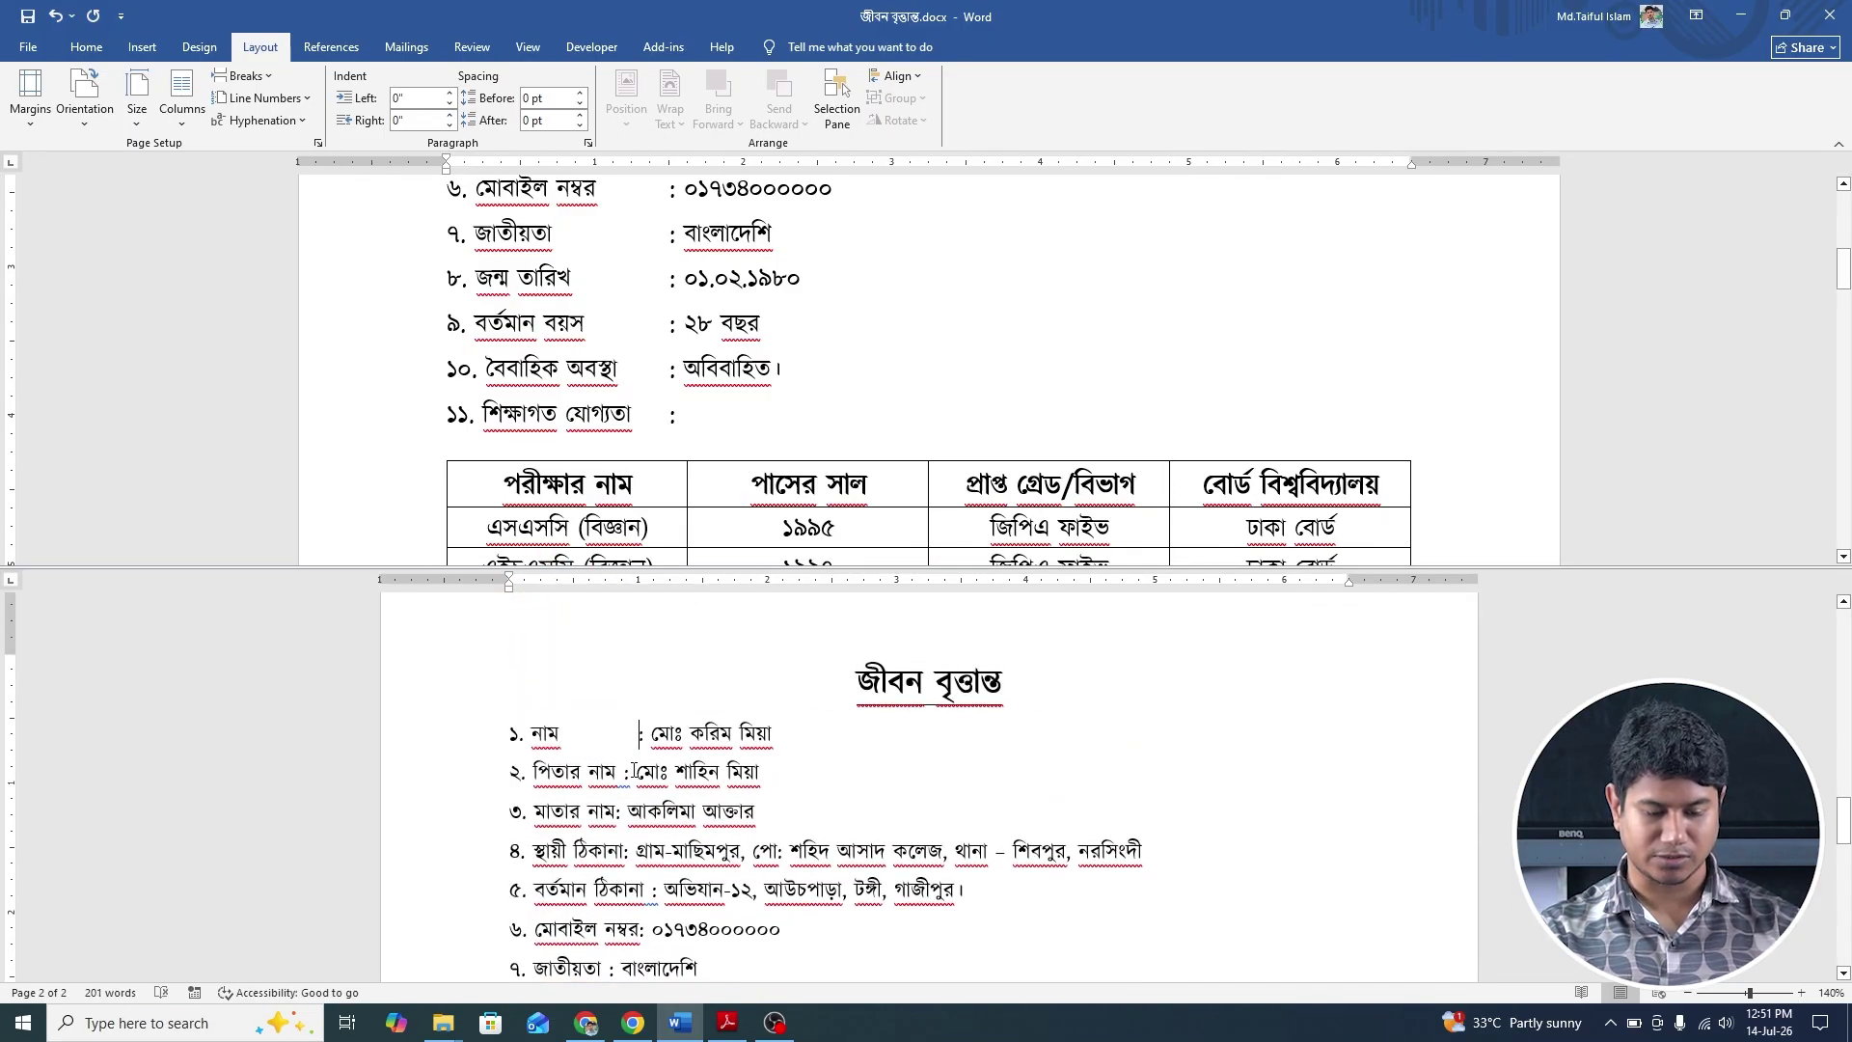
pyautogui.scroll(3, 647, 733)
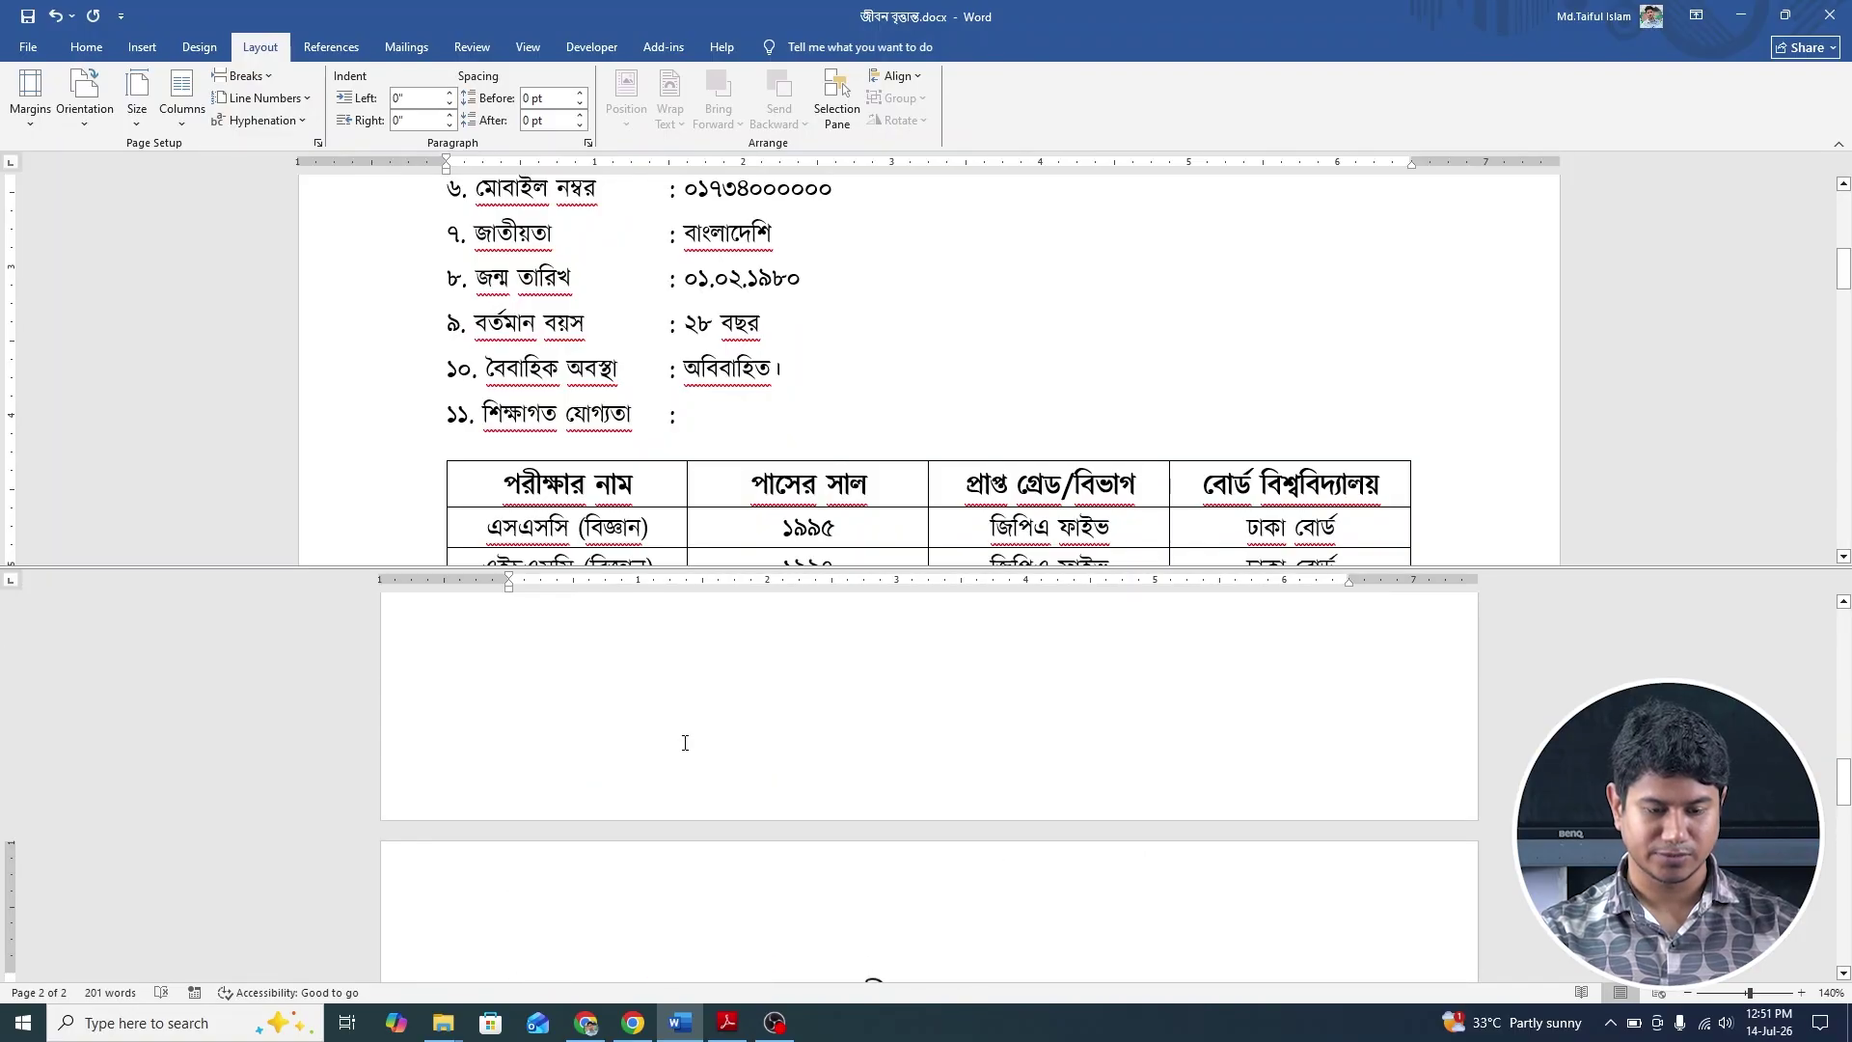
pyautogui.scroll(5, 762, 383)
pyautogui.scroll(-15, 762, 383)
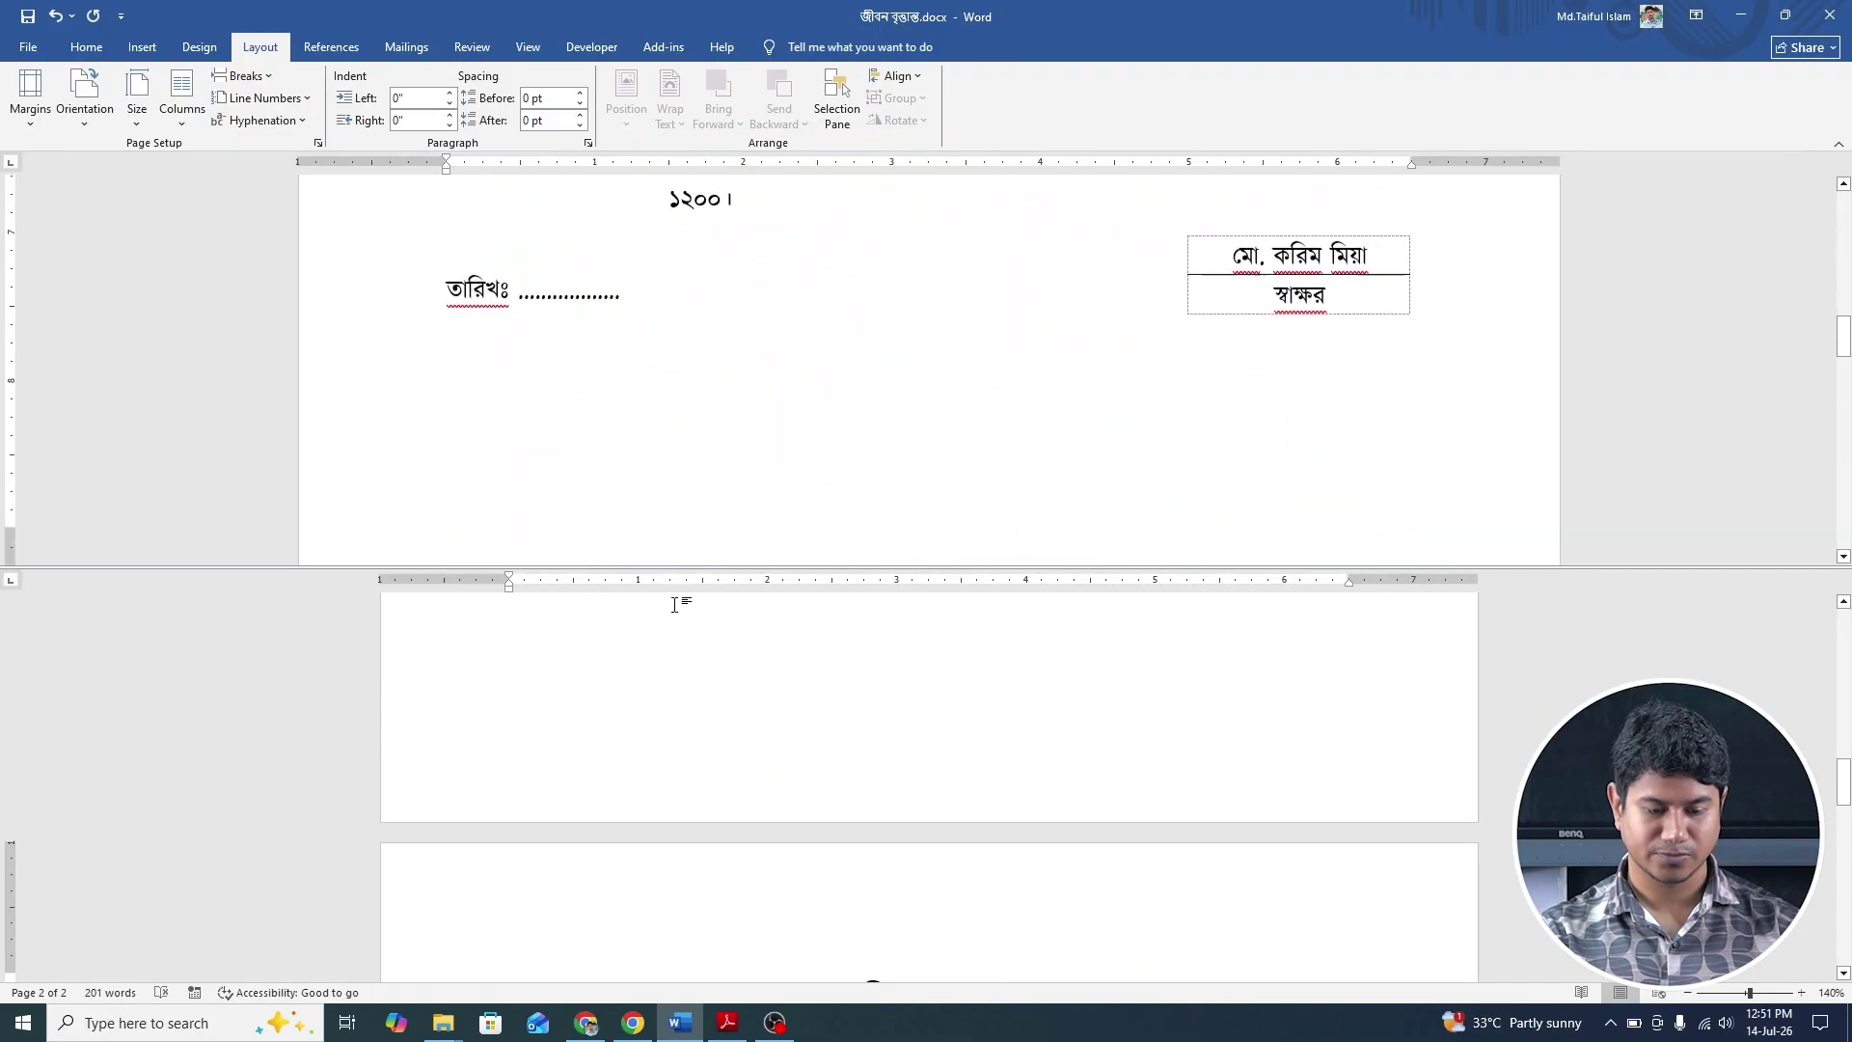
pyautogui.scroll(-5, 678, 604)
pyautogui.scroll(3, 697, 606)
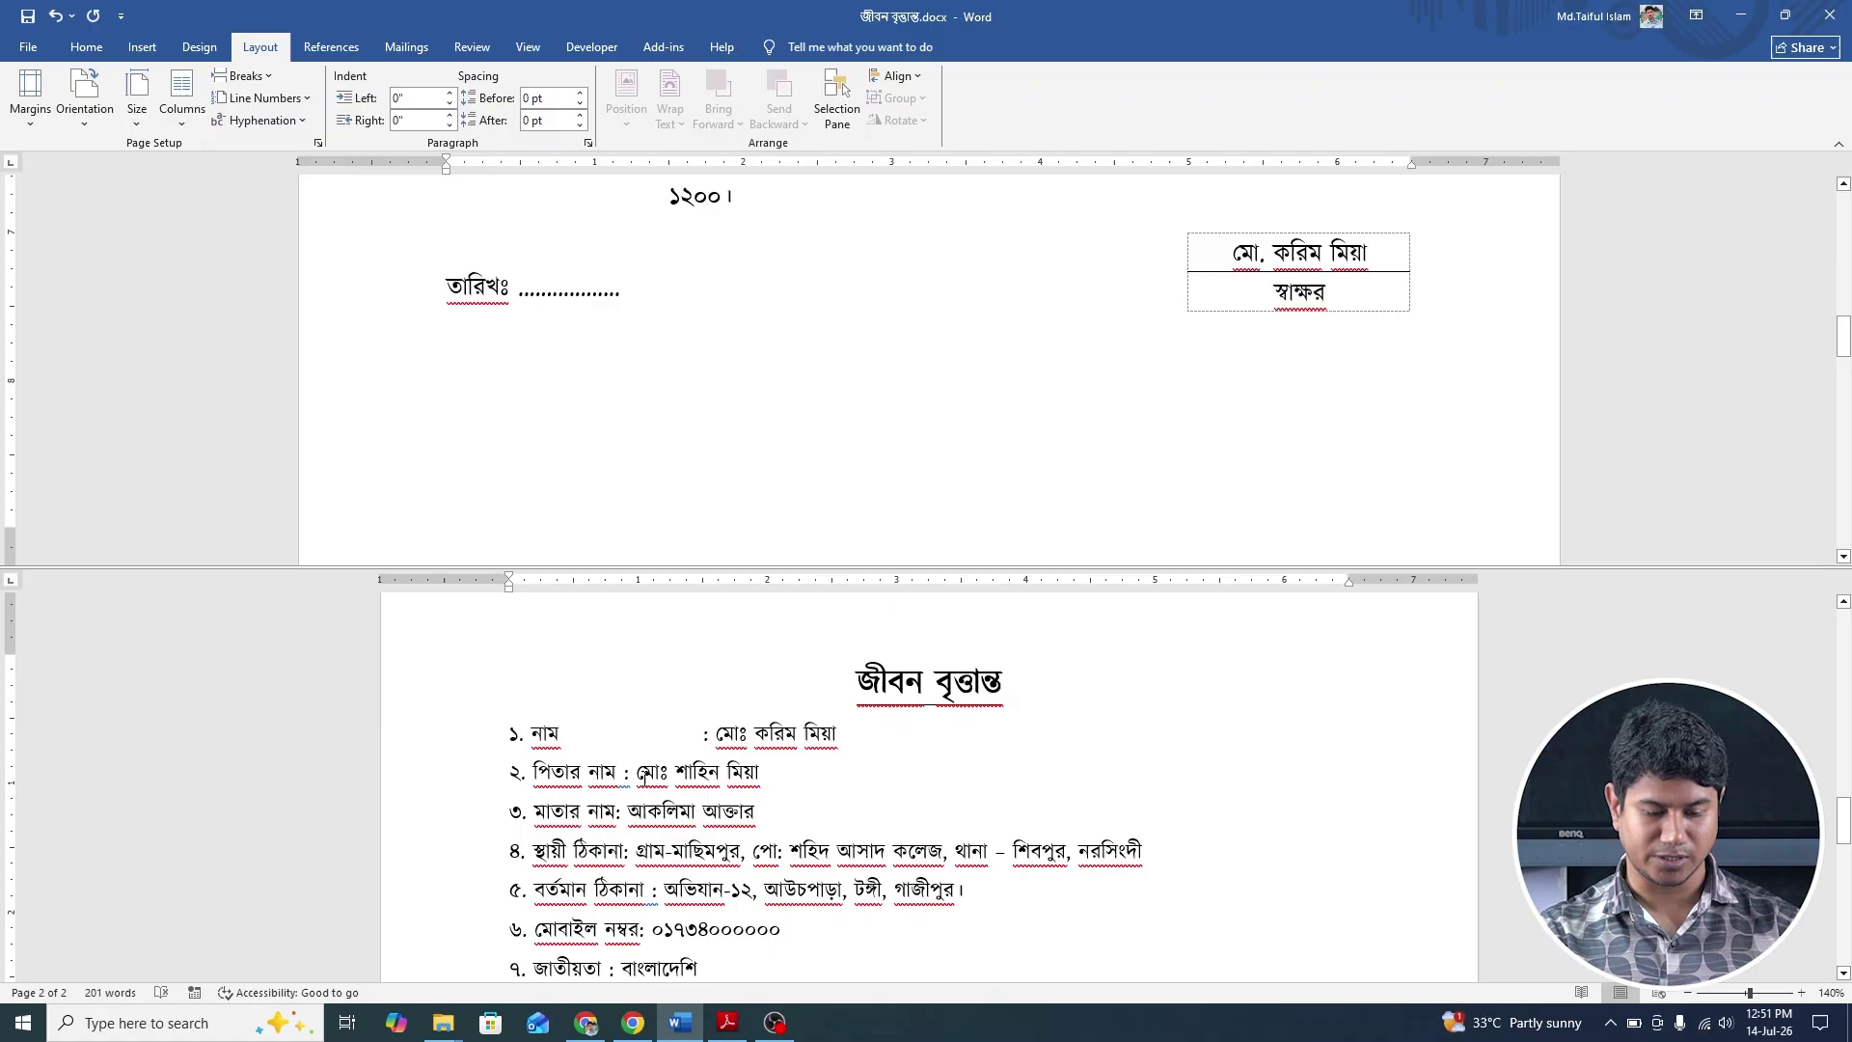
pyautogui.click(626, 770)
pyautogui.press('Tab')
pyautogui.scroll(-3, 629, 734)
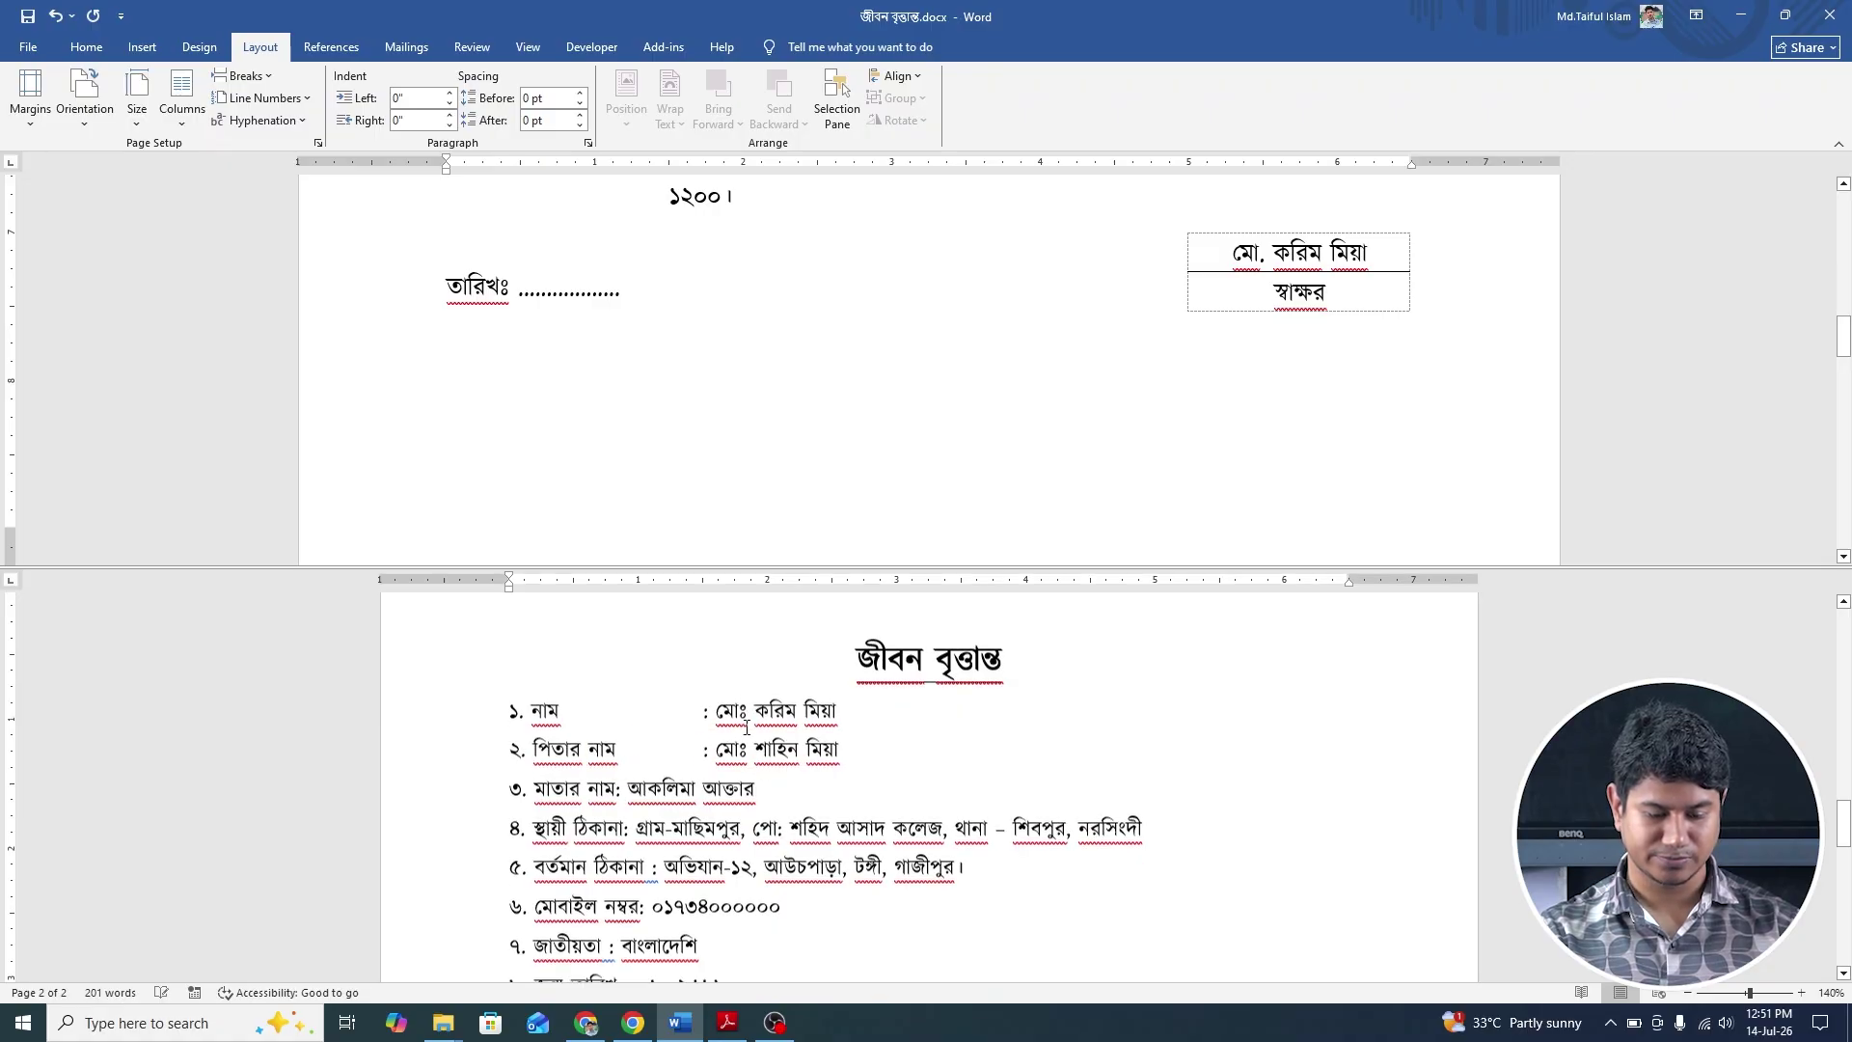
pyautogui.click(615, 684)
pyautogui.press('Tab')
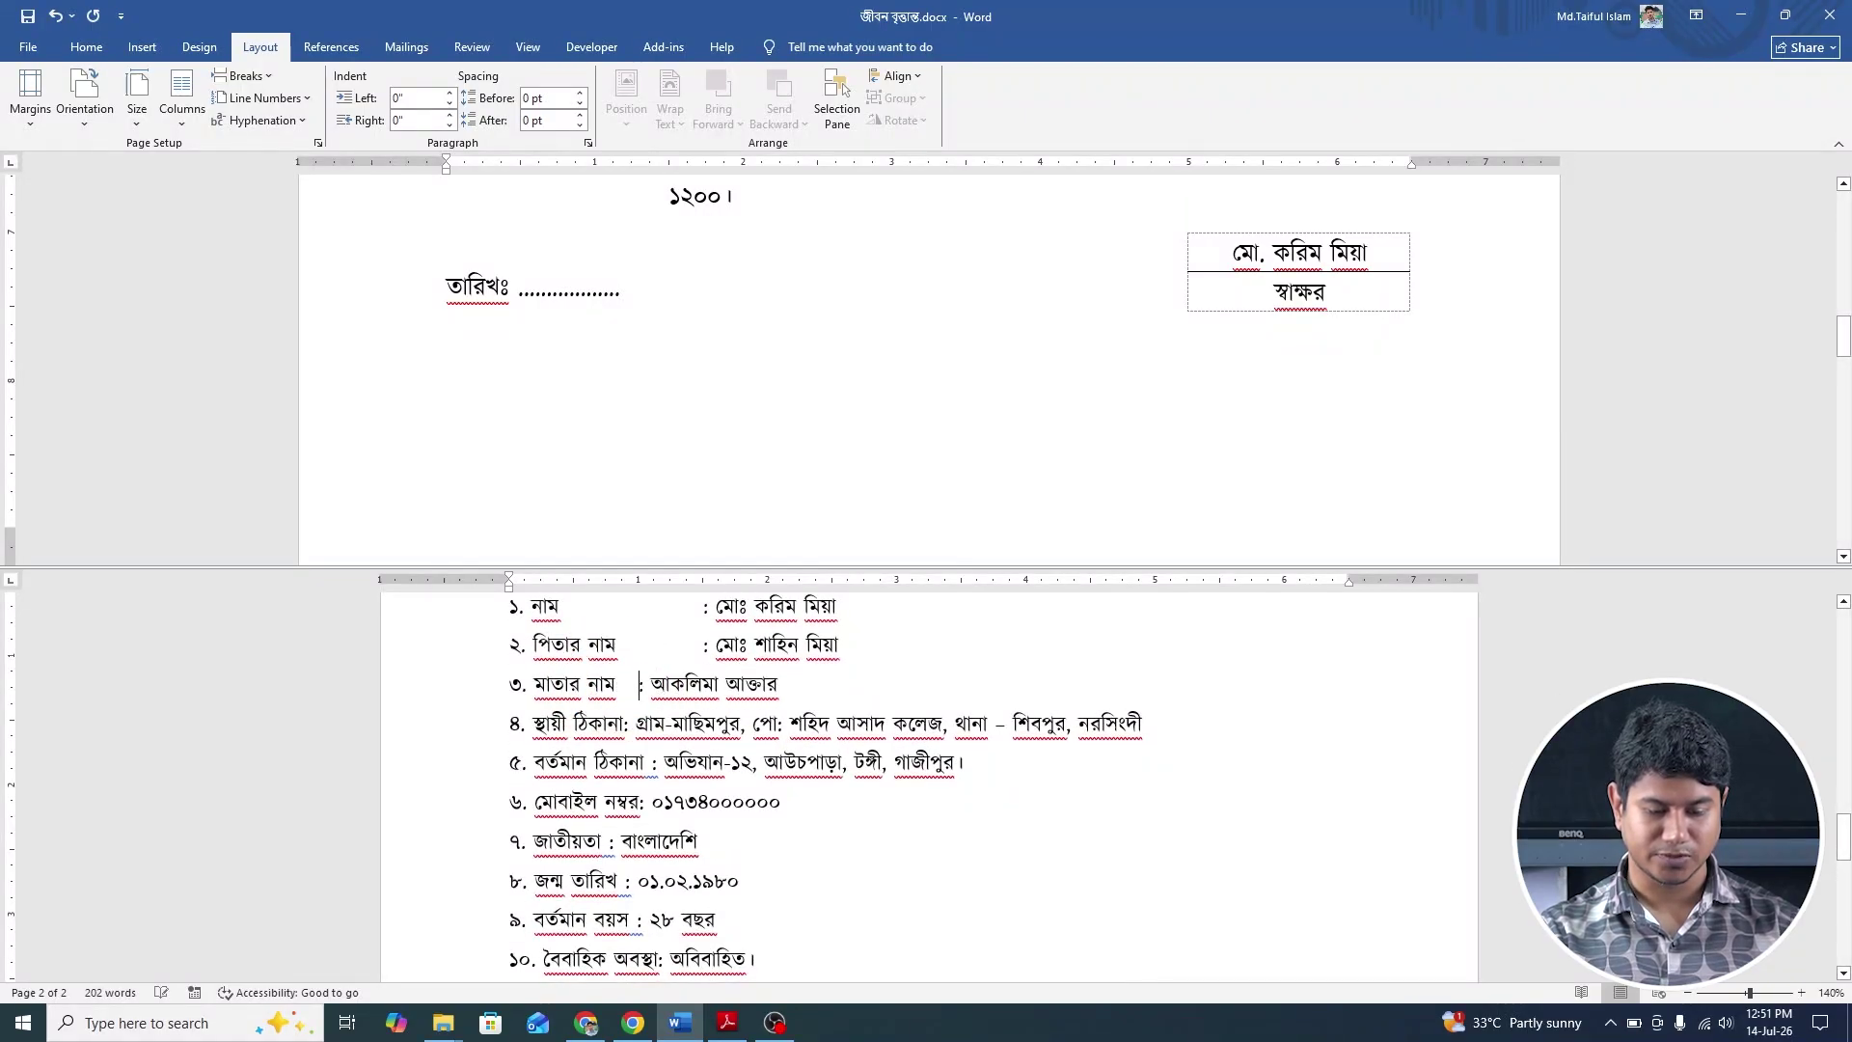
# Tab-align the colons of items ৪ through ৮ with the lines above.
pyautogui.click(624, 724)
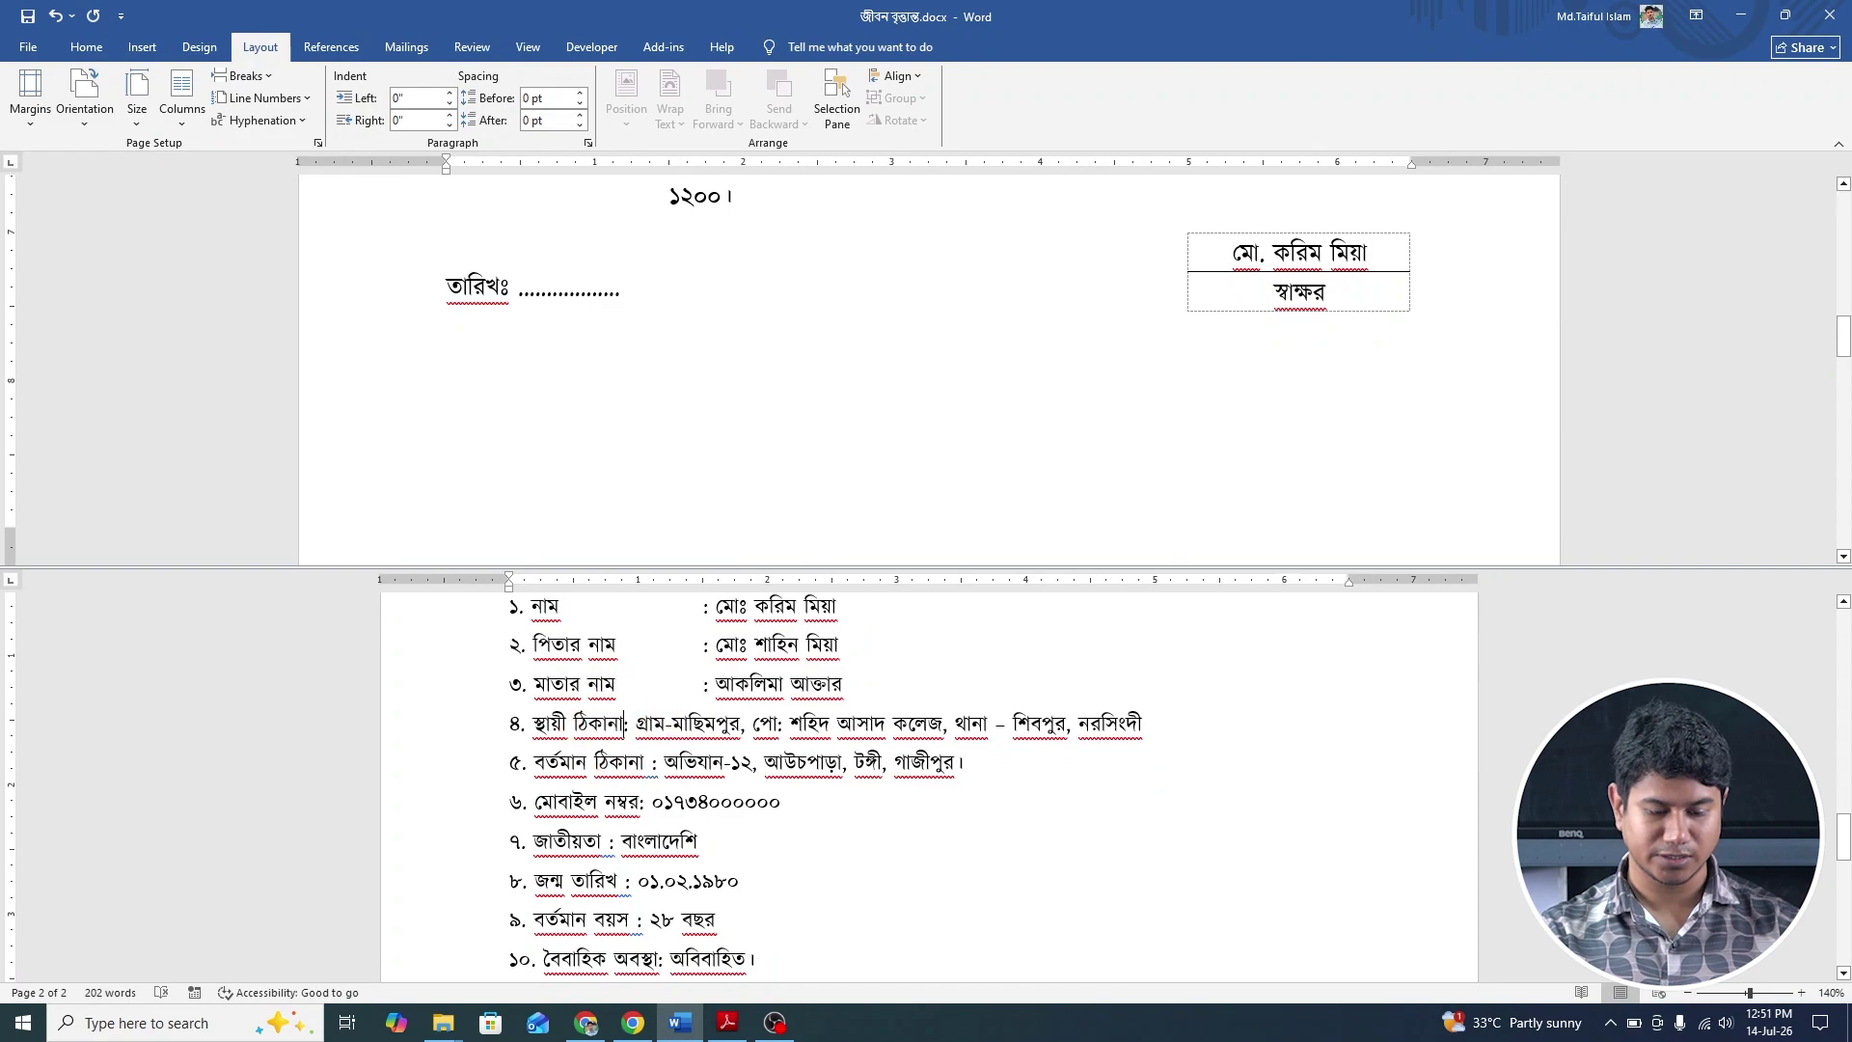
pyautogui.press('Tab')
pyautogui.click(648, 761)
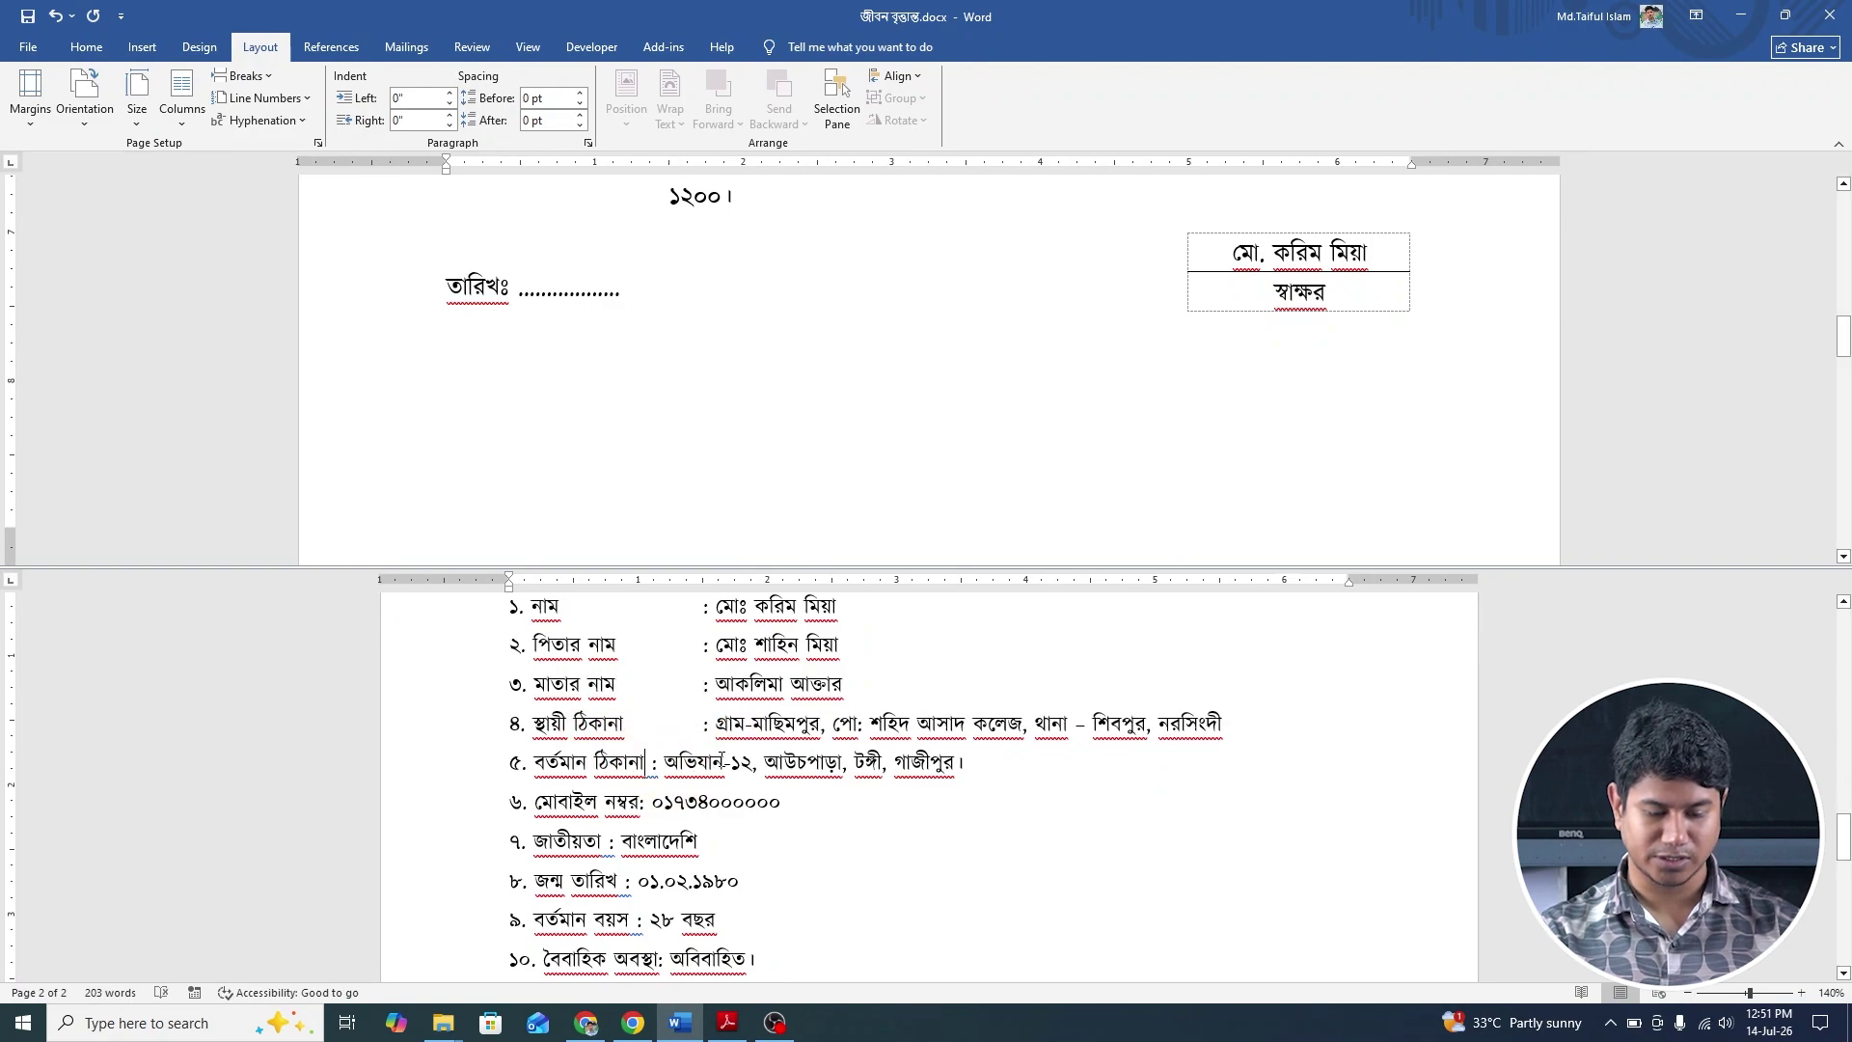
pyautogui.press('Tab')
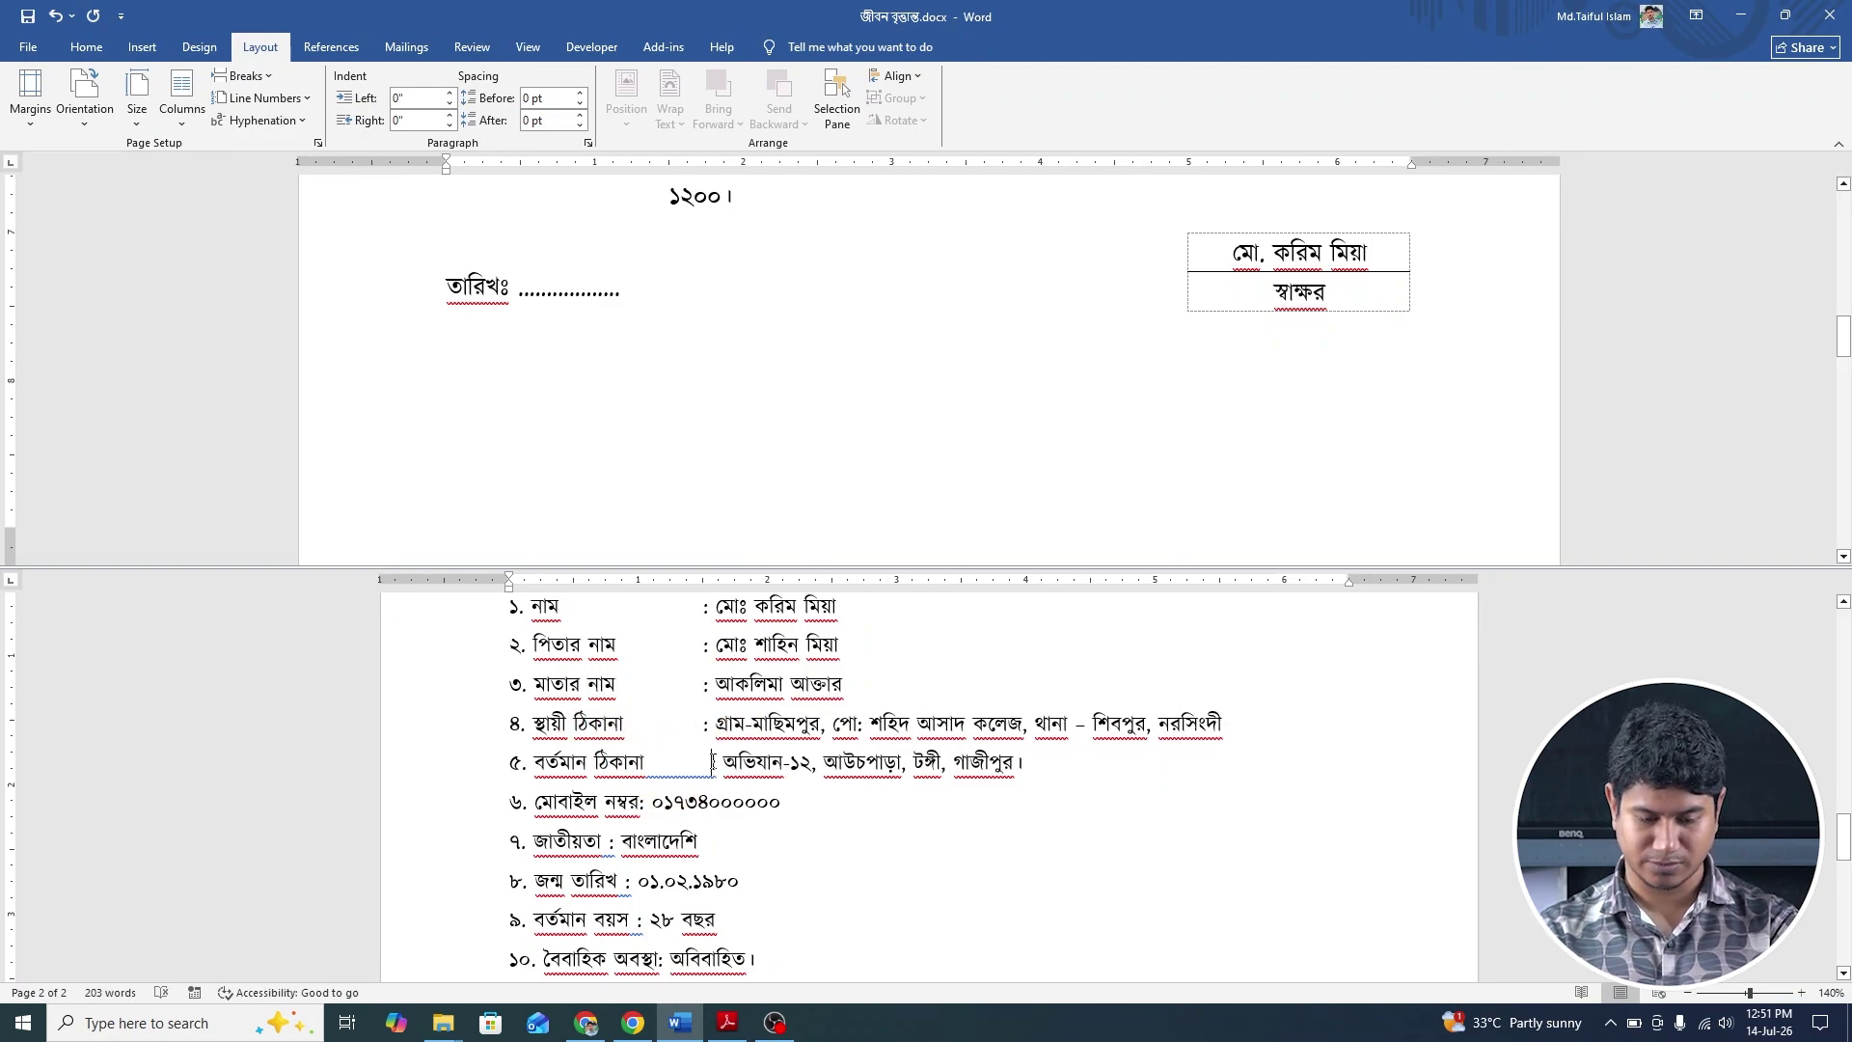
pyautogui.scroll(-1, 712, 761)
pyautogui.click(639, 738)
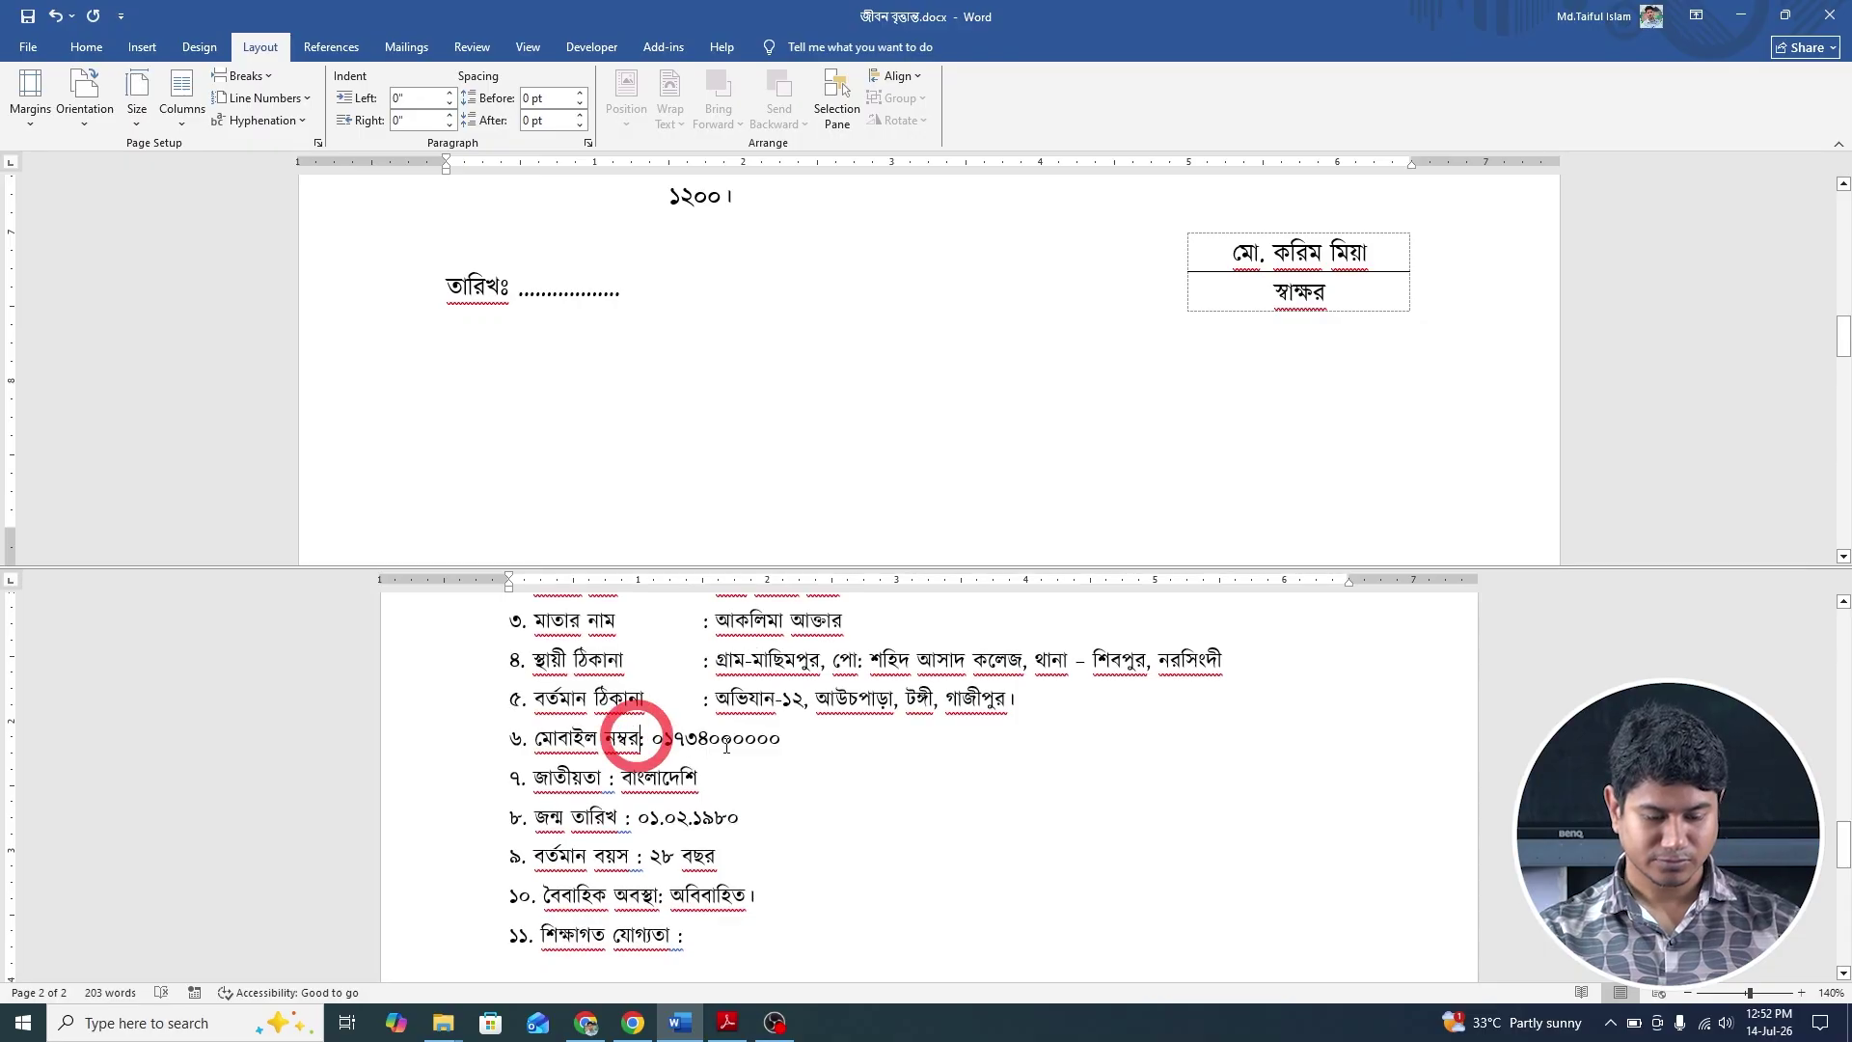
pyautogui.press('Tab')
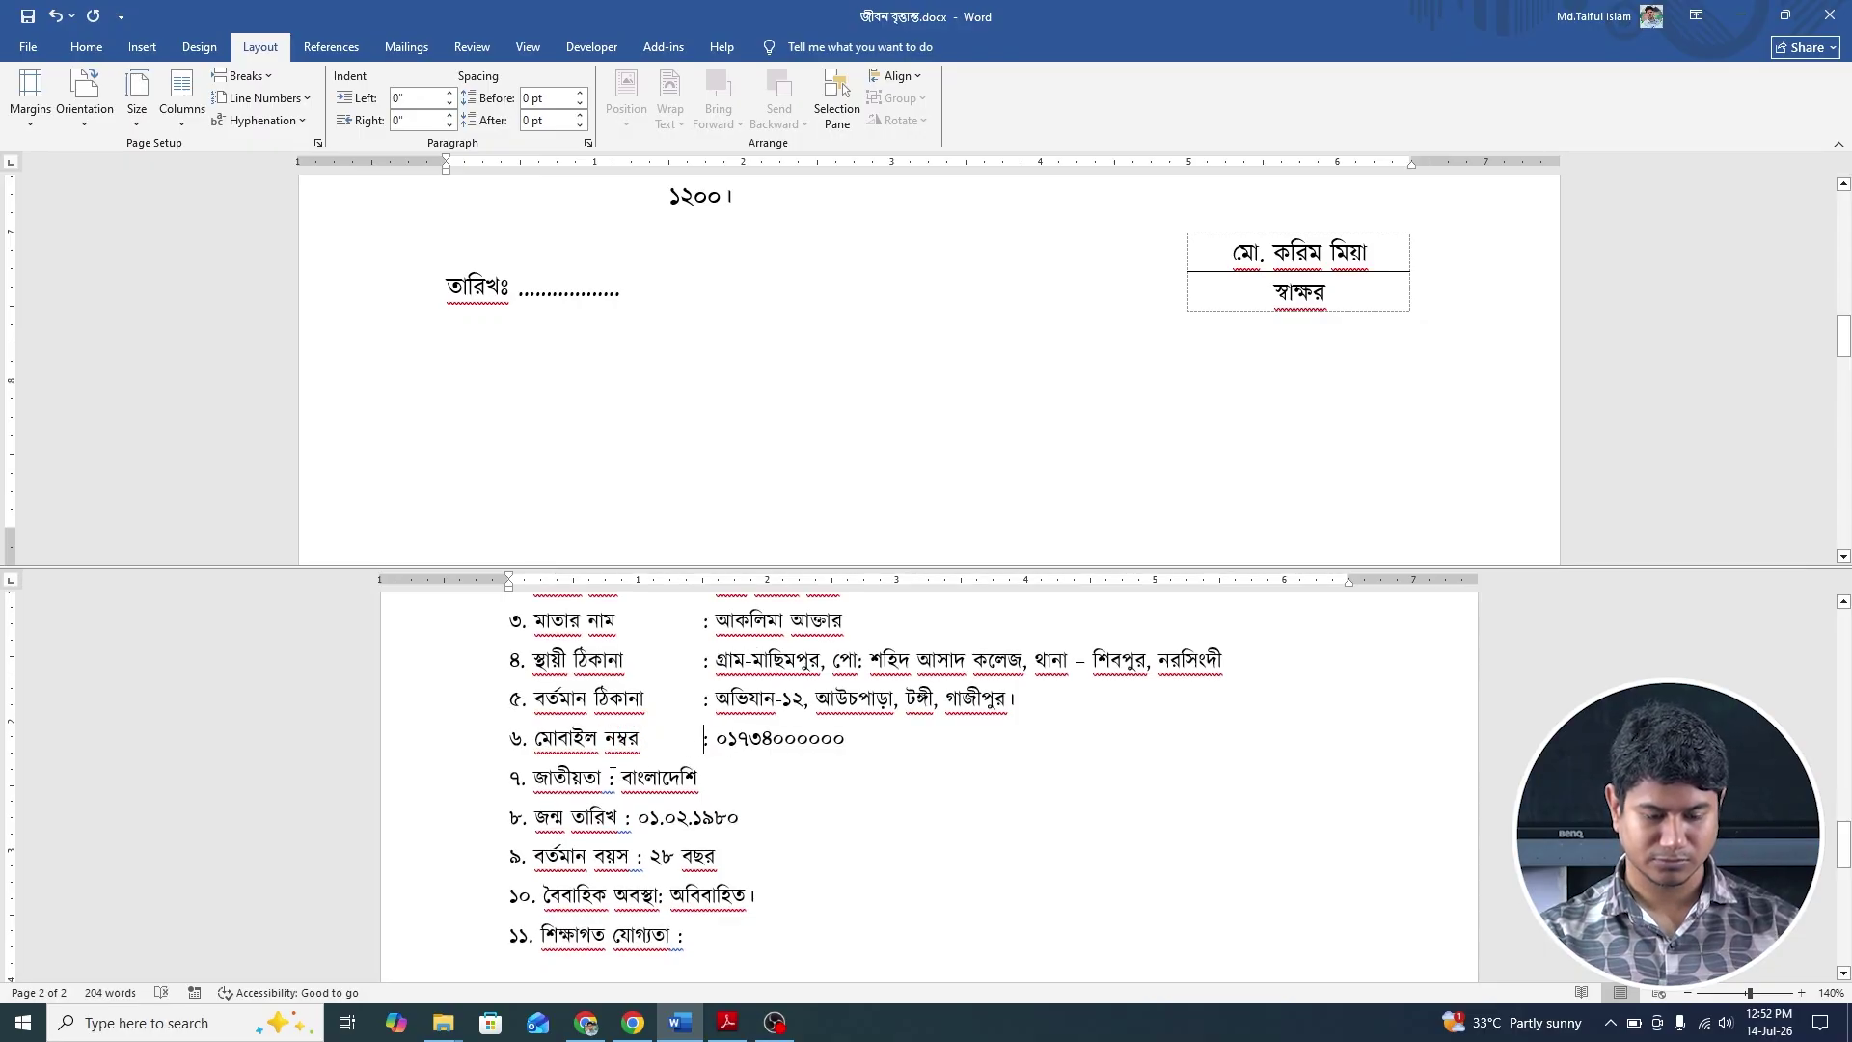
pyautogui.click(612, 776)
pyautogui.press('Tab')
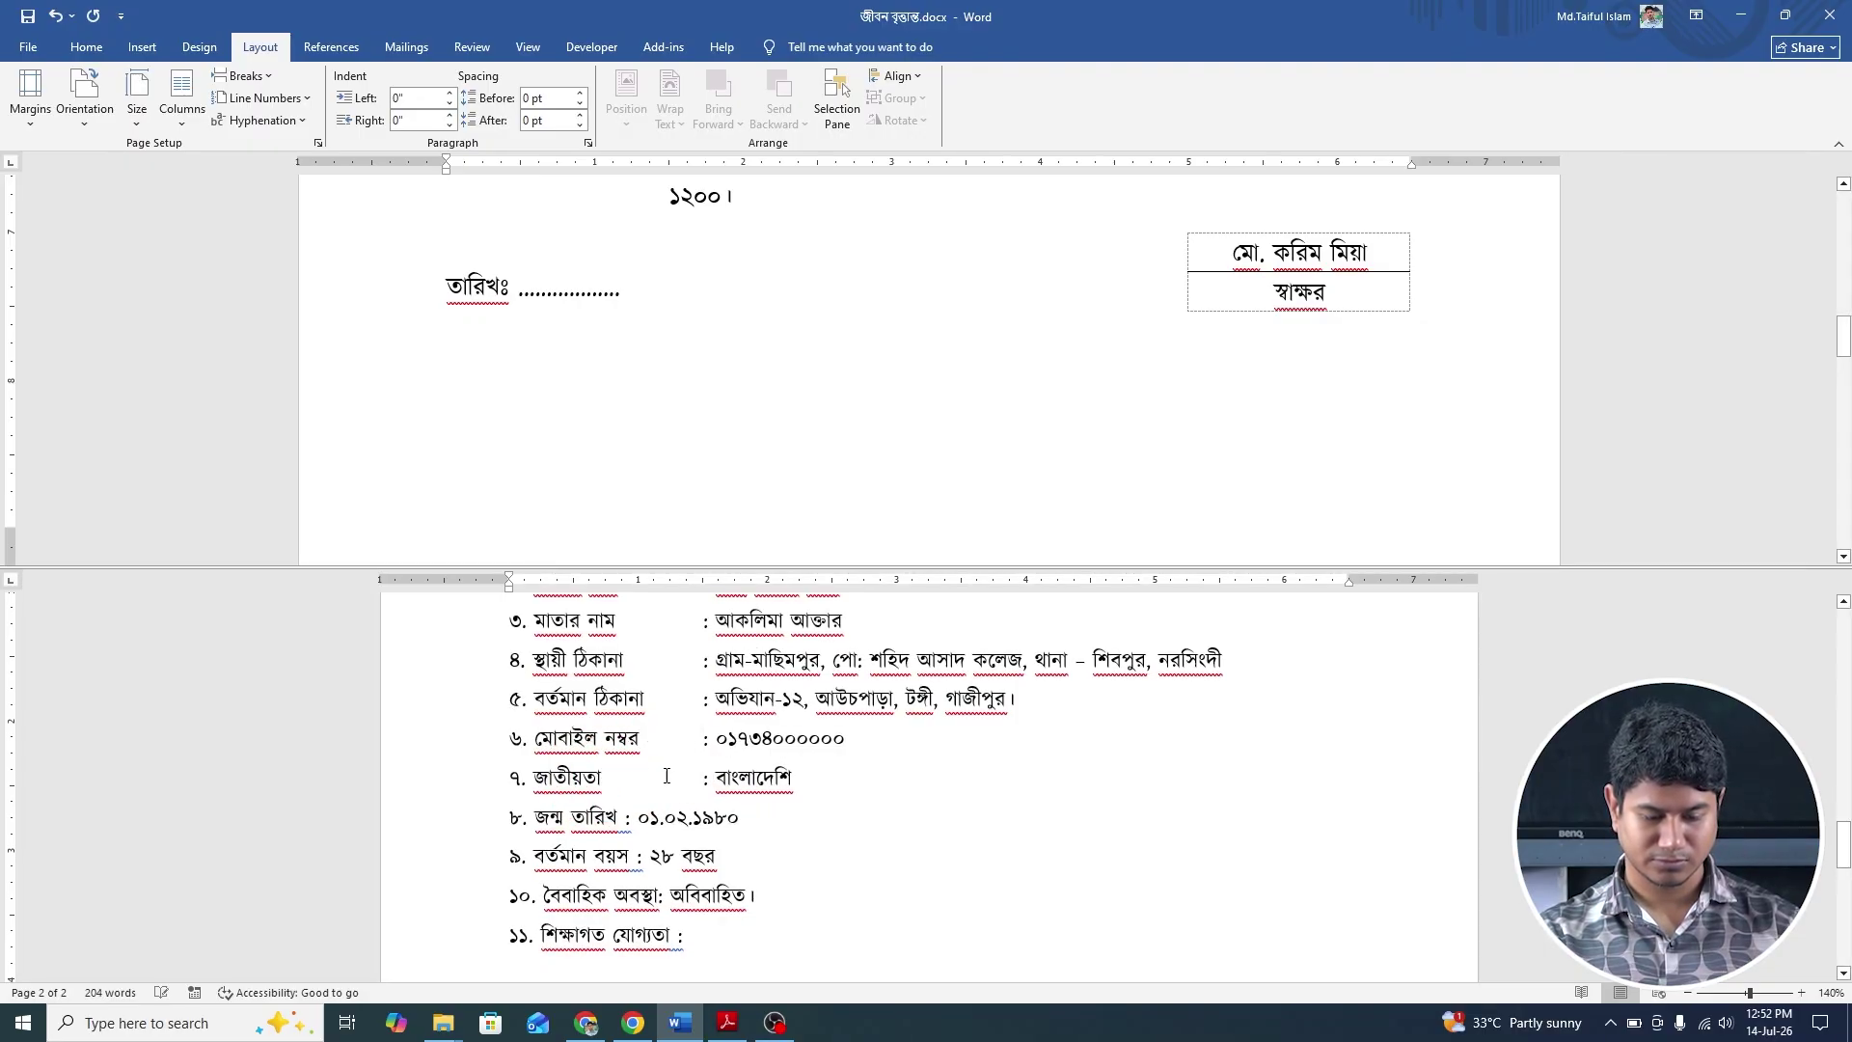
pyautogui.scroll(-1, 667, 776)
pyautogui.click(627, 754)
pyautogui.press('Tab')
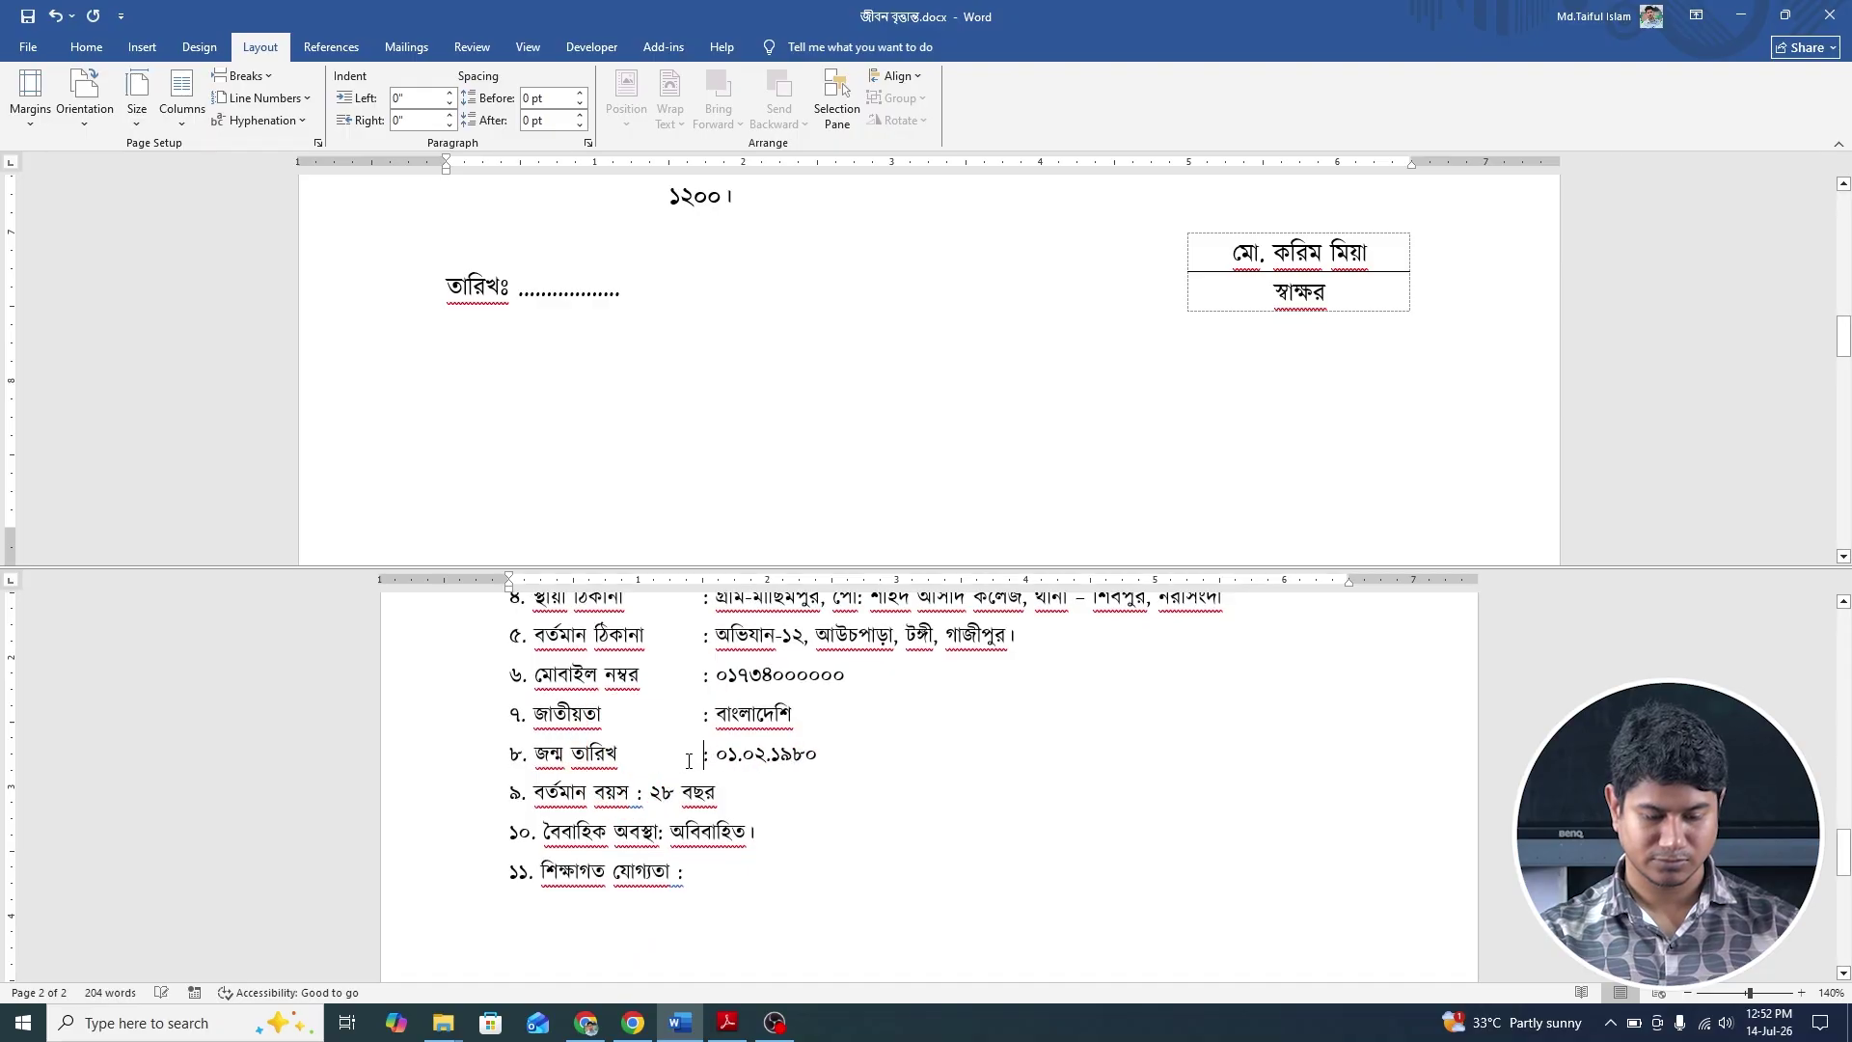
pyautogui.scroll(-1, 688, 761)
# Tab-align the colons of items ৯, ১০ and ১১ with the other fields.
pyautogui.click(637, 730)
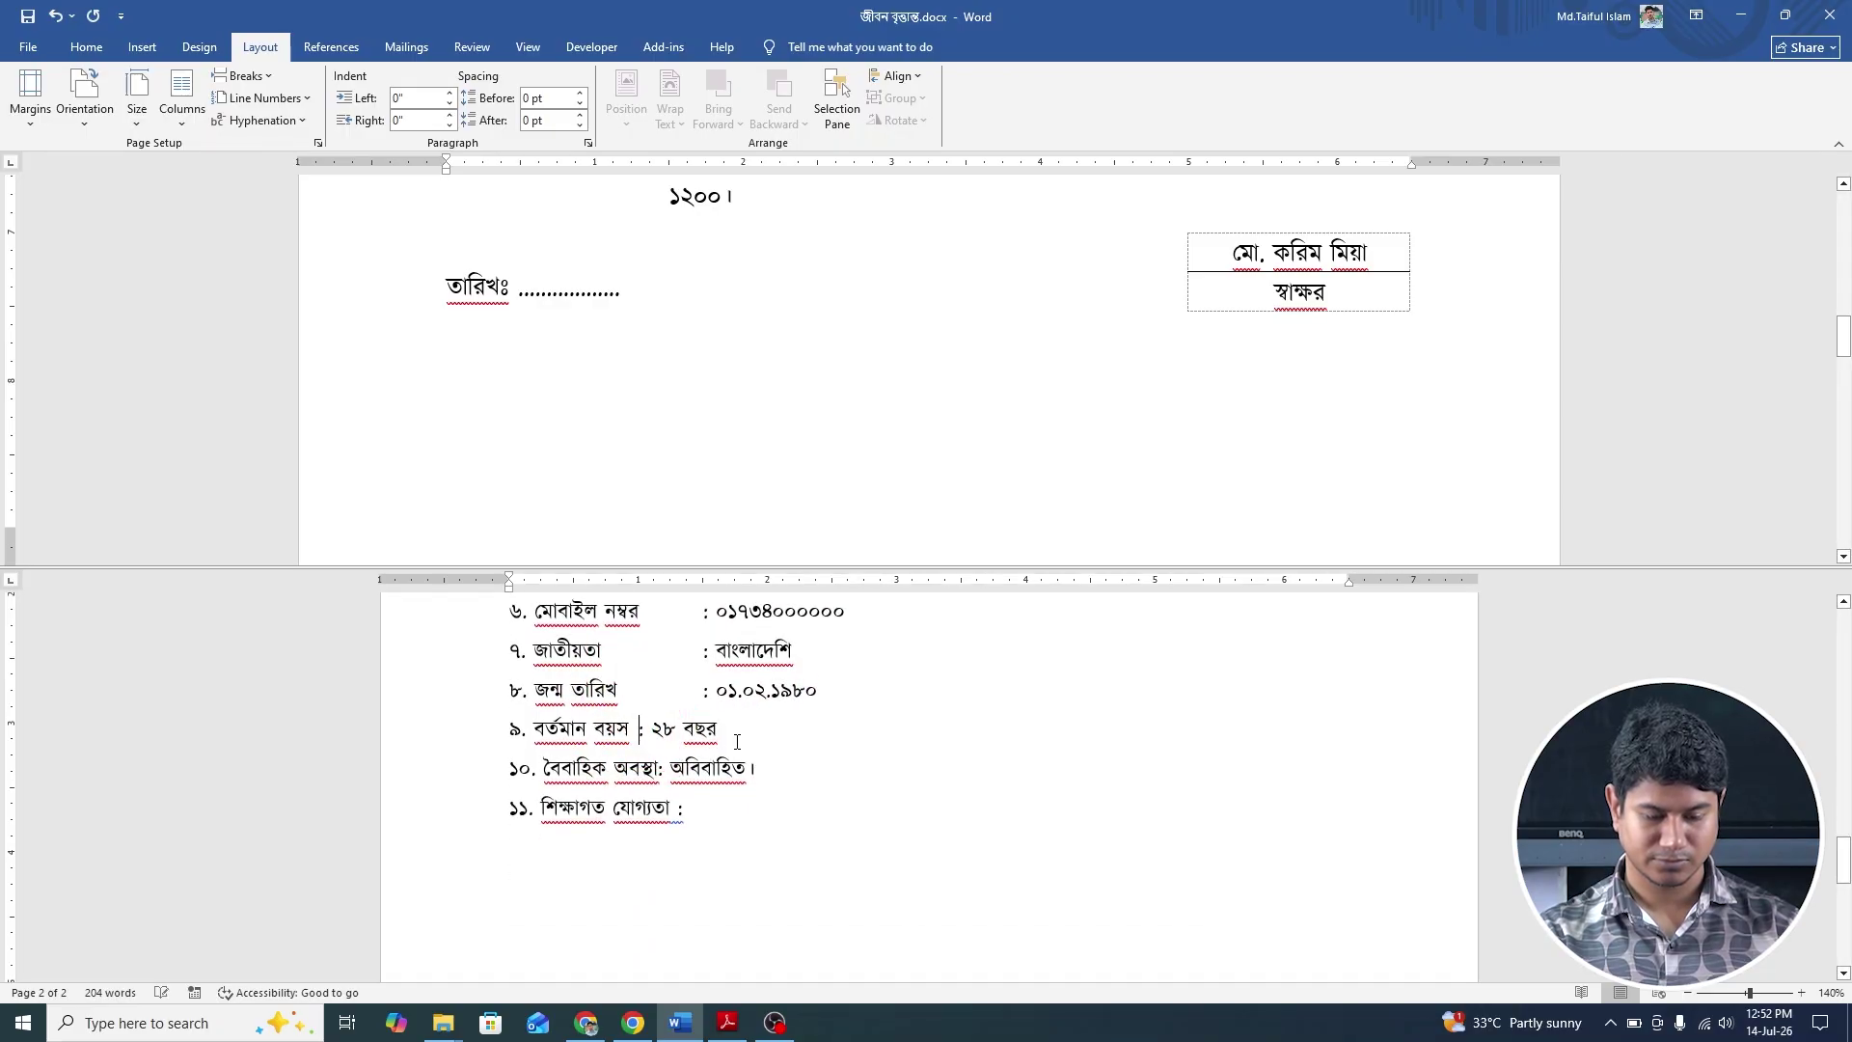
pyautogui.press('Tab')
pyautogui.click(659, 767)
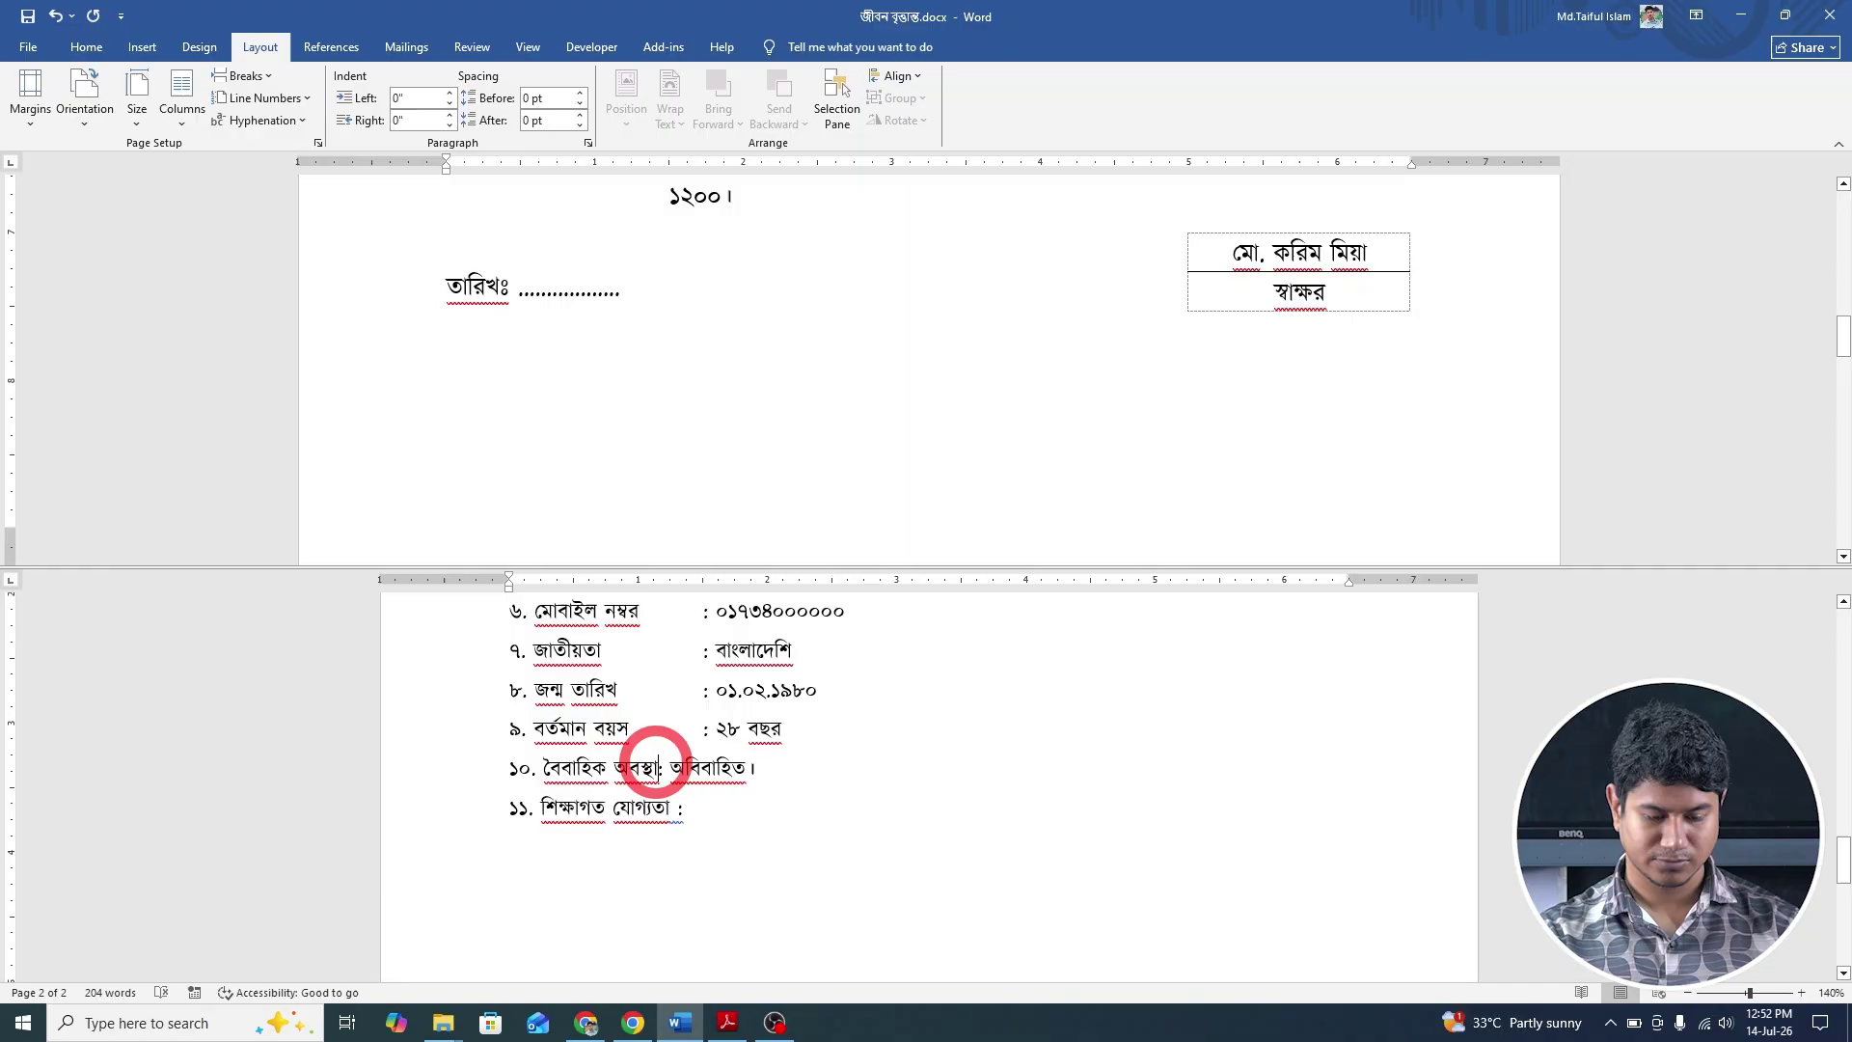
pyautogui.press('Tab')
pyautogui.scroll(2, 692, 766)
pyautogui.scroll(5, 656, 489)
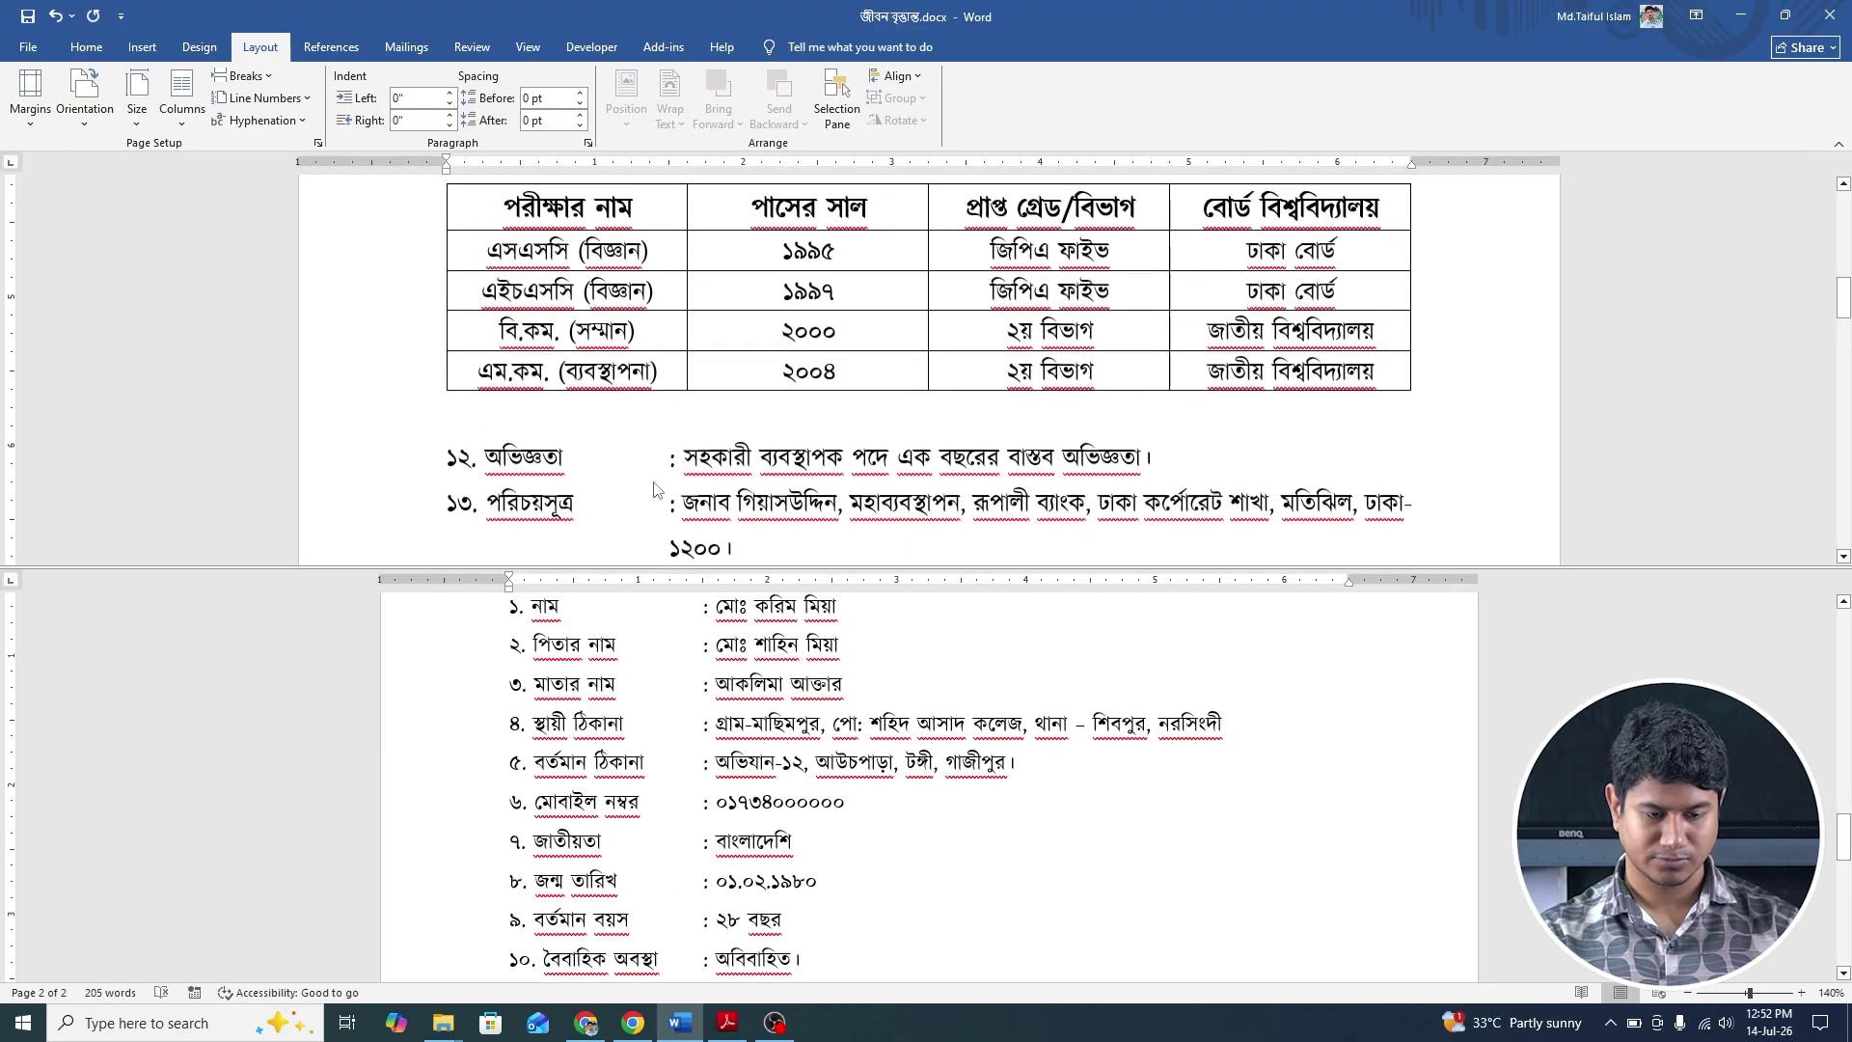
pyautogui.scroll(-5, 656, 489)
pyautogui.scroll(-4, 684, 655)
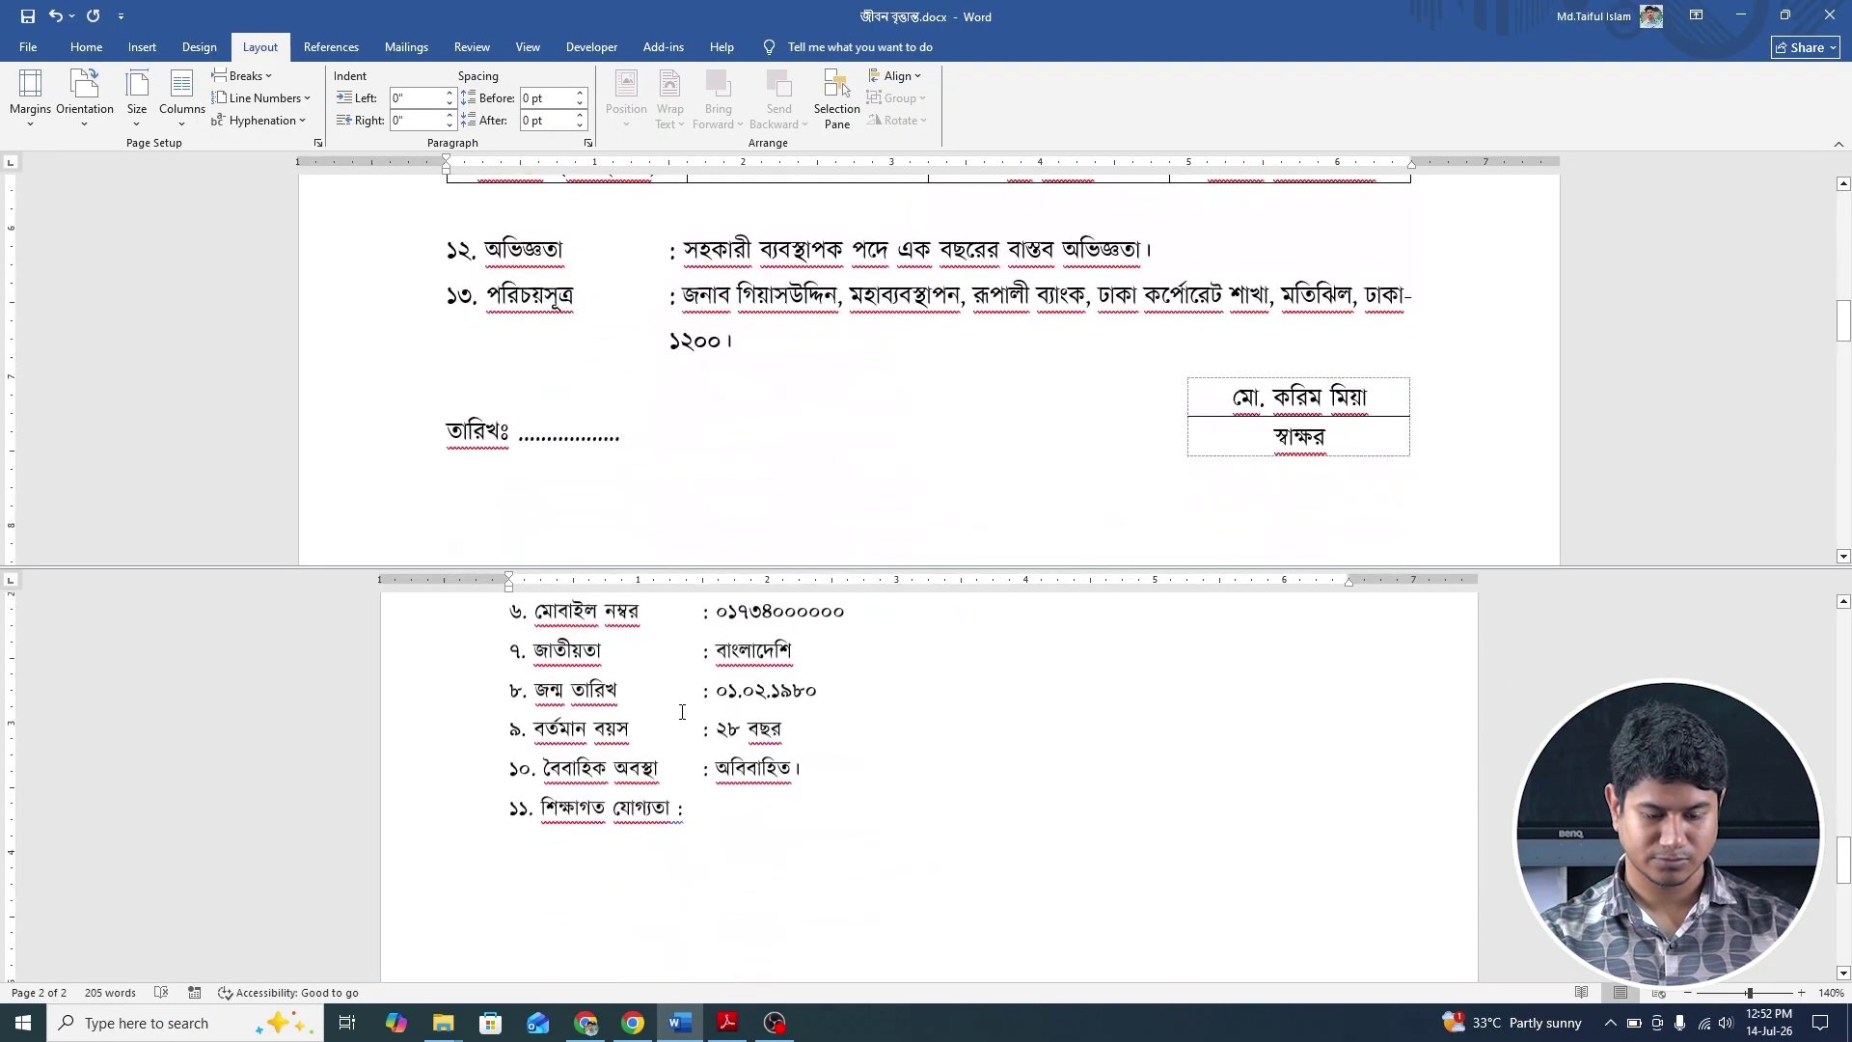
pyautogui.click(675, 619)
pyautogui.press('Tab')
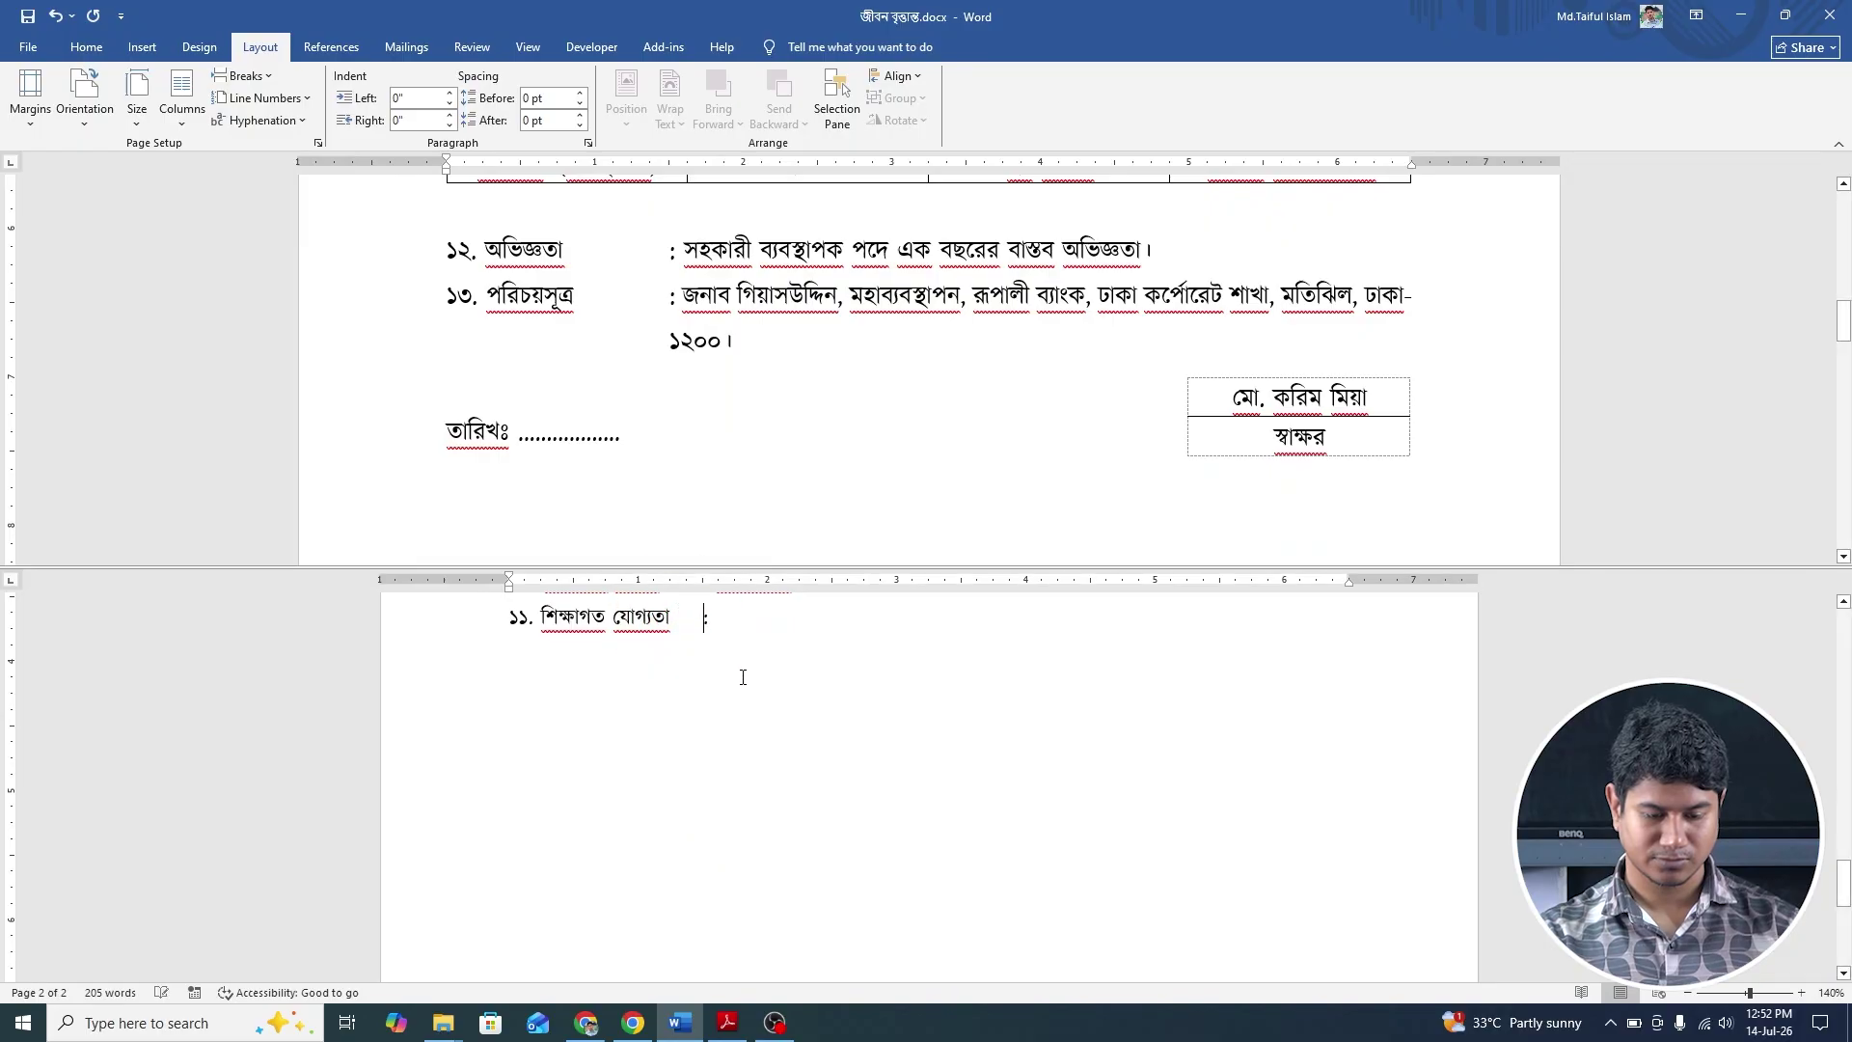
pyautogui.scroll(1, 685, 675)
pyautogui.scroll(3, 727, 413)
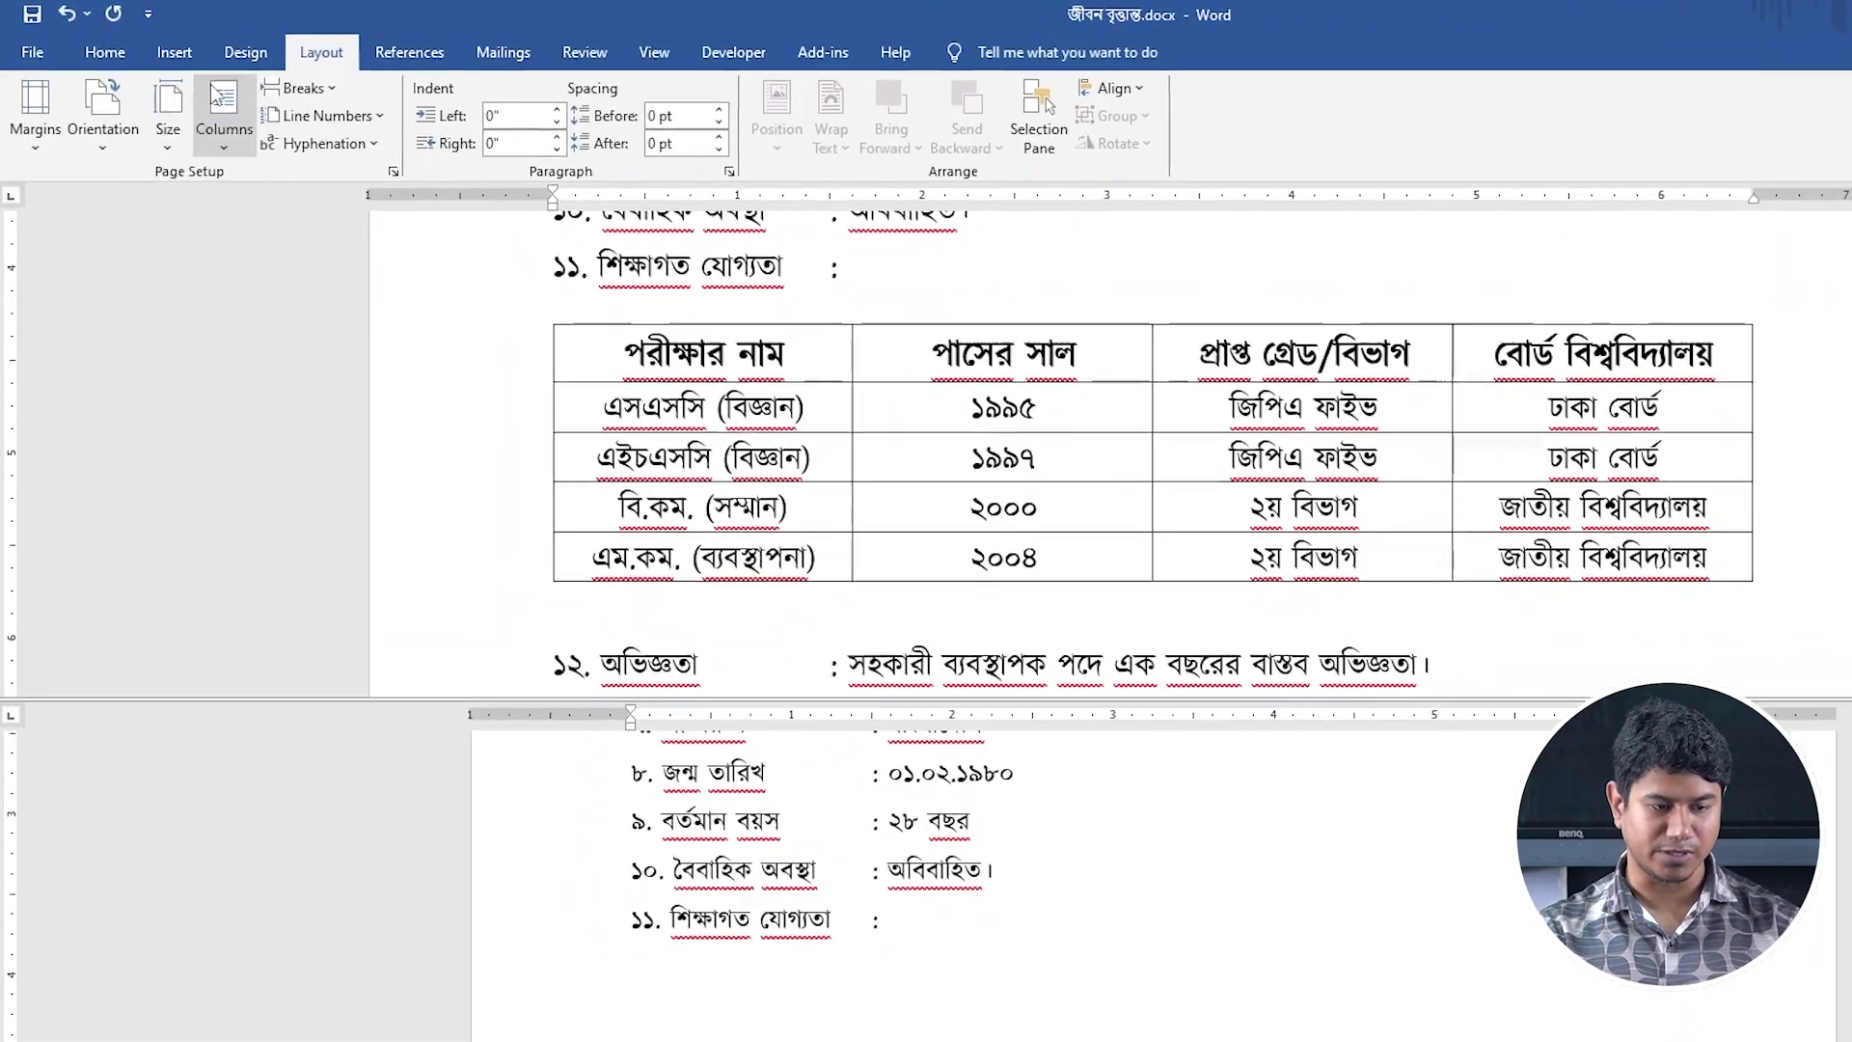
# Insert a 4-column, 5-row table below item ১১ using Insert Table.
pyautogui.click(175, 52)
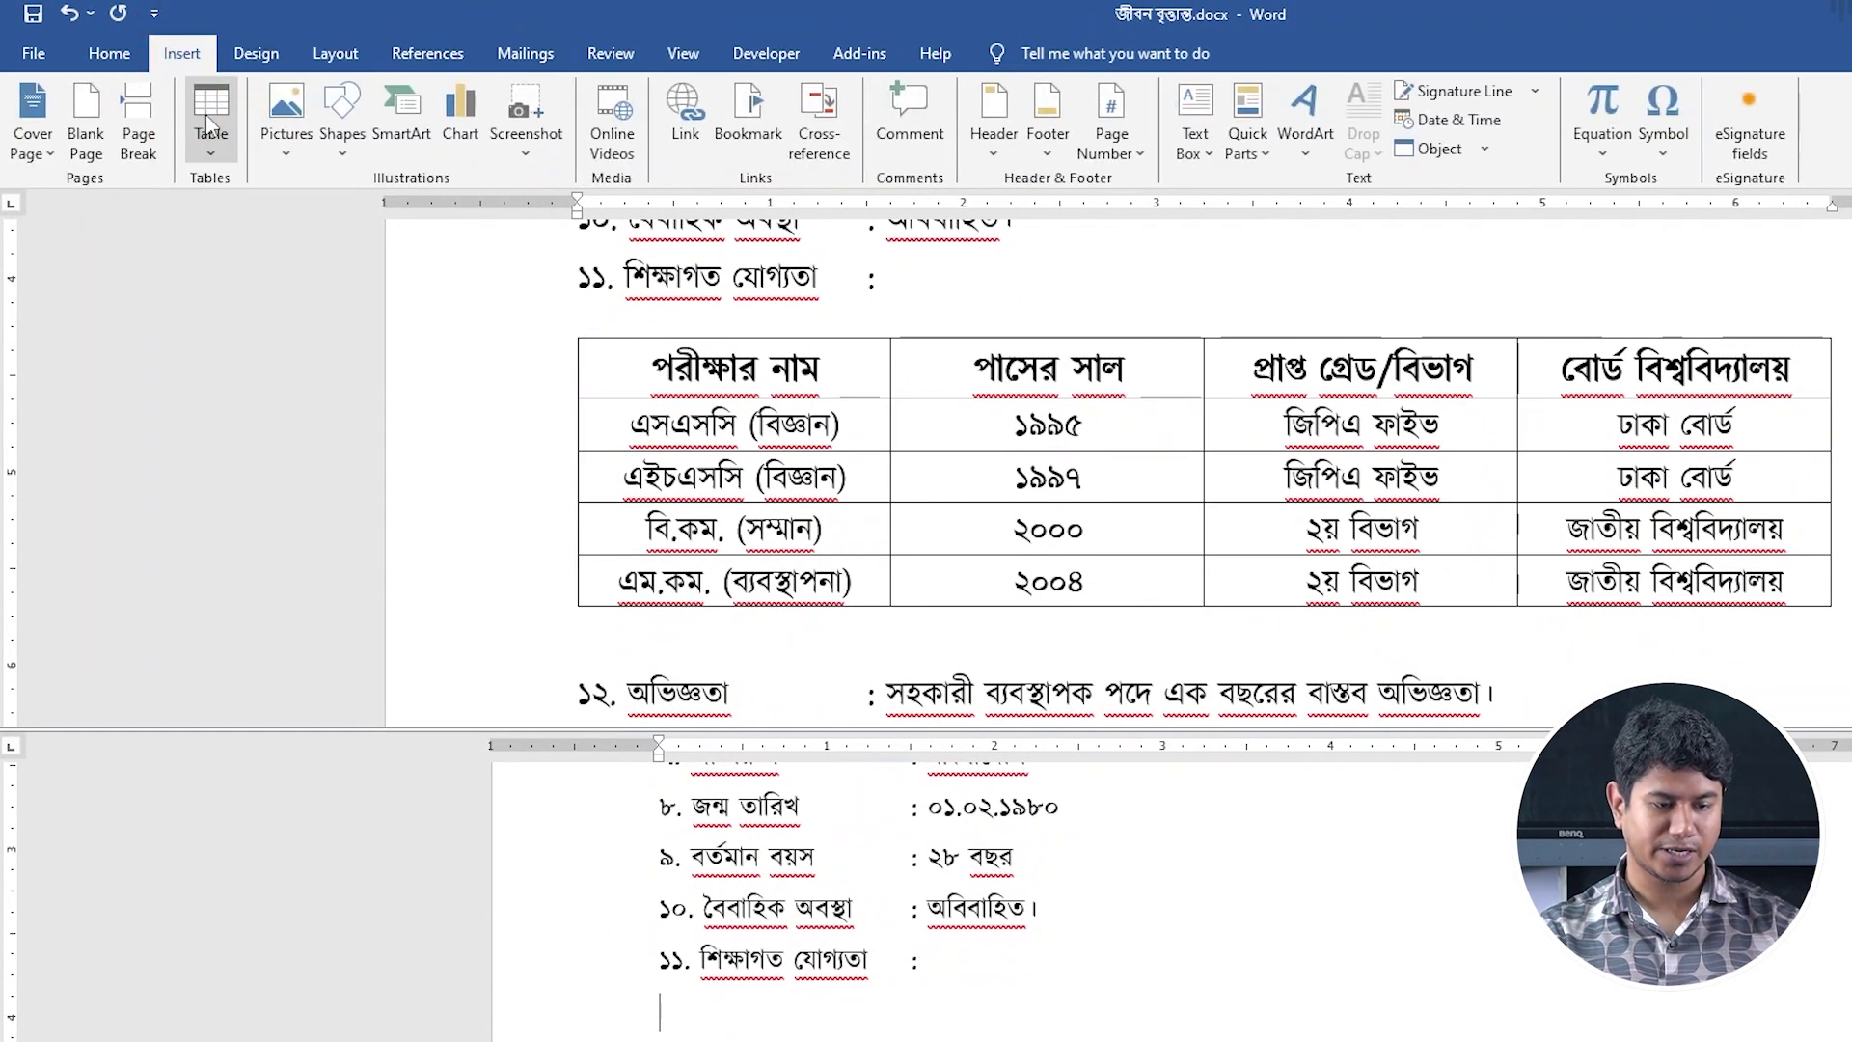
pyautogui.click(202, 111)
pyautogui.click(279, 417)
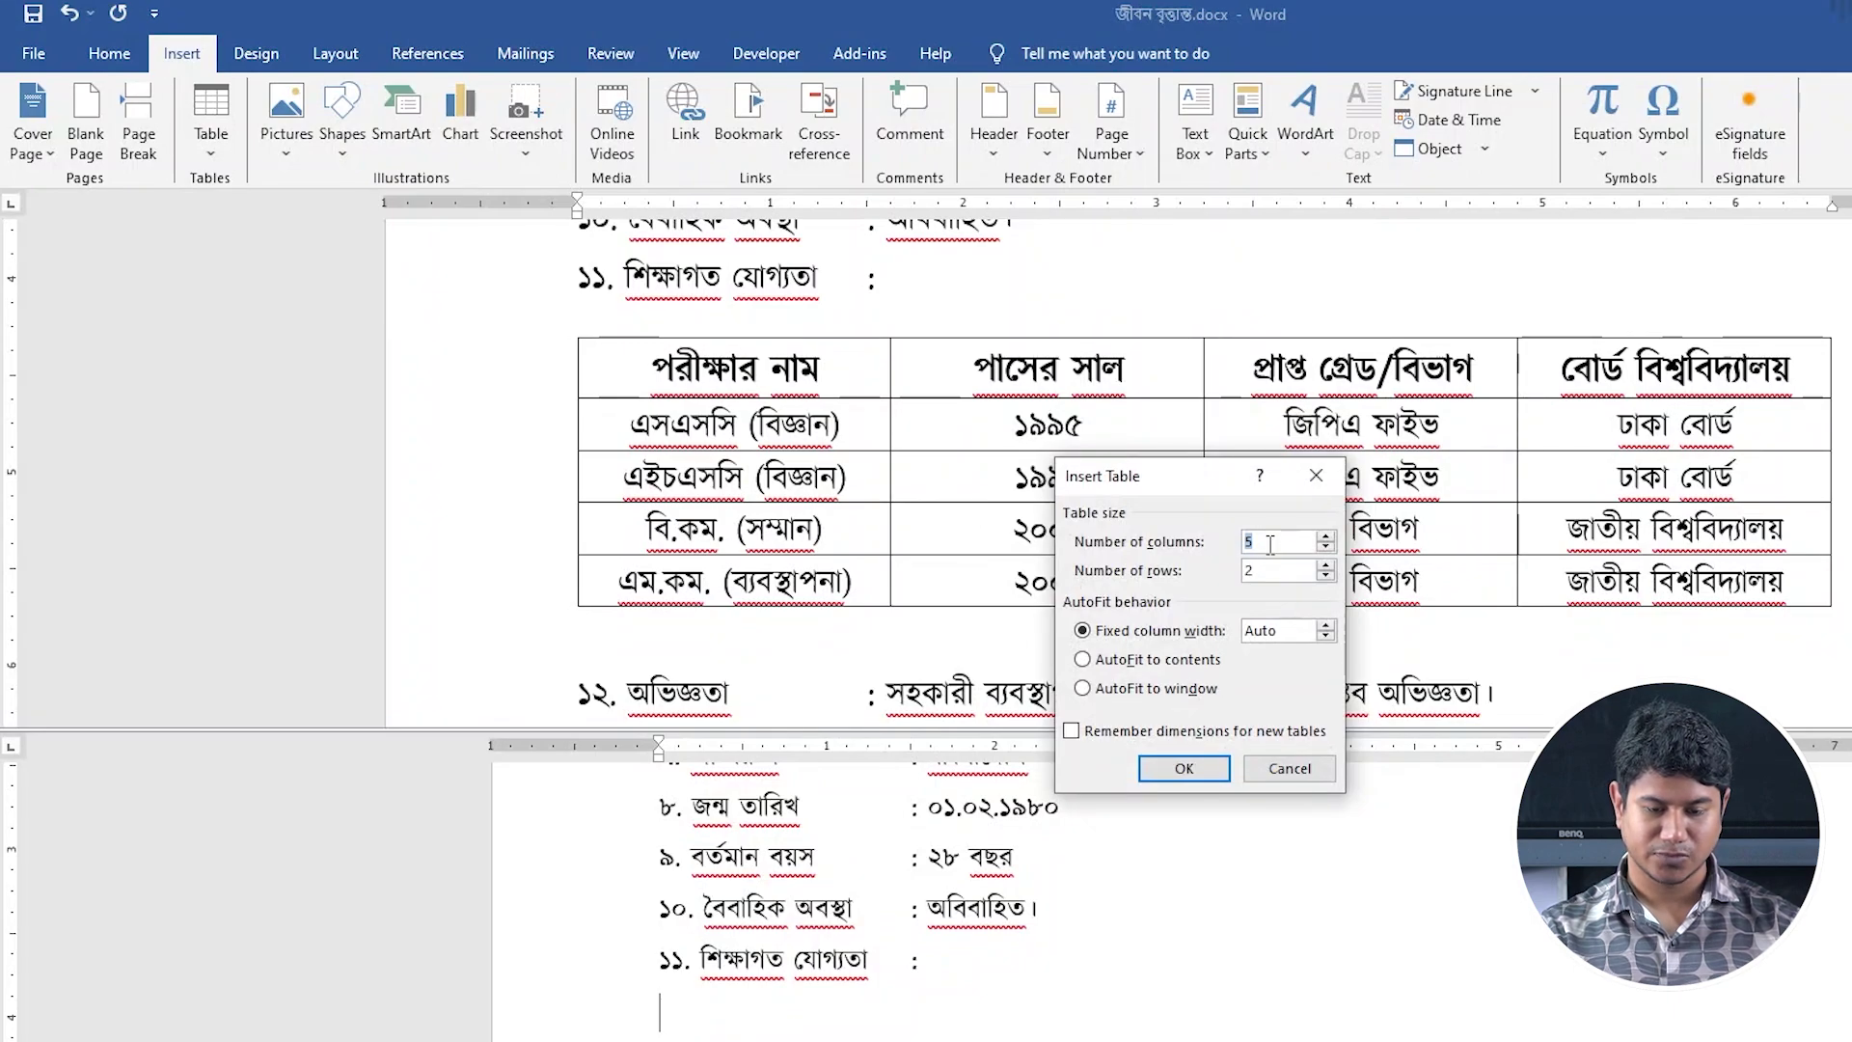
pyautogui.write('4')
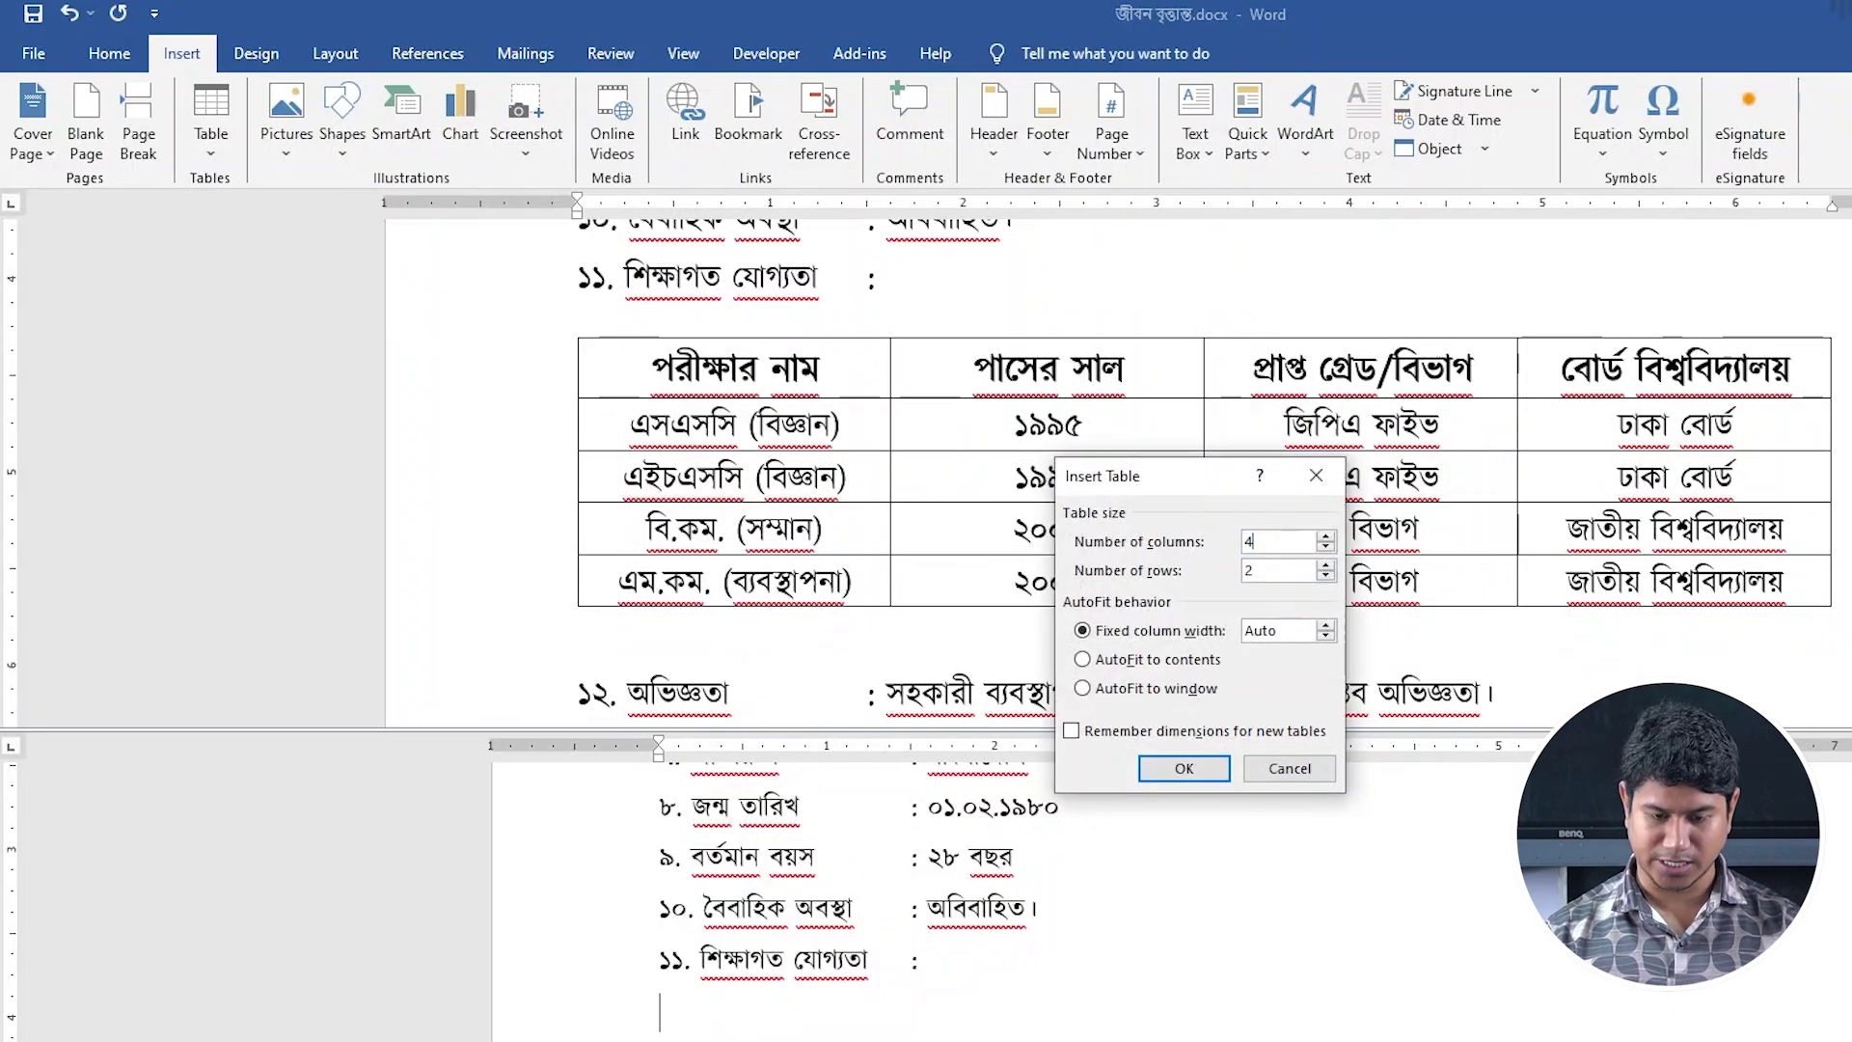
pyautogui.doubleClick(1253, 573)
pyautogui.write('5')
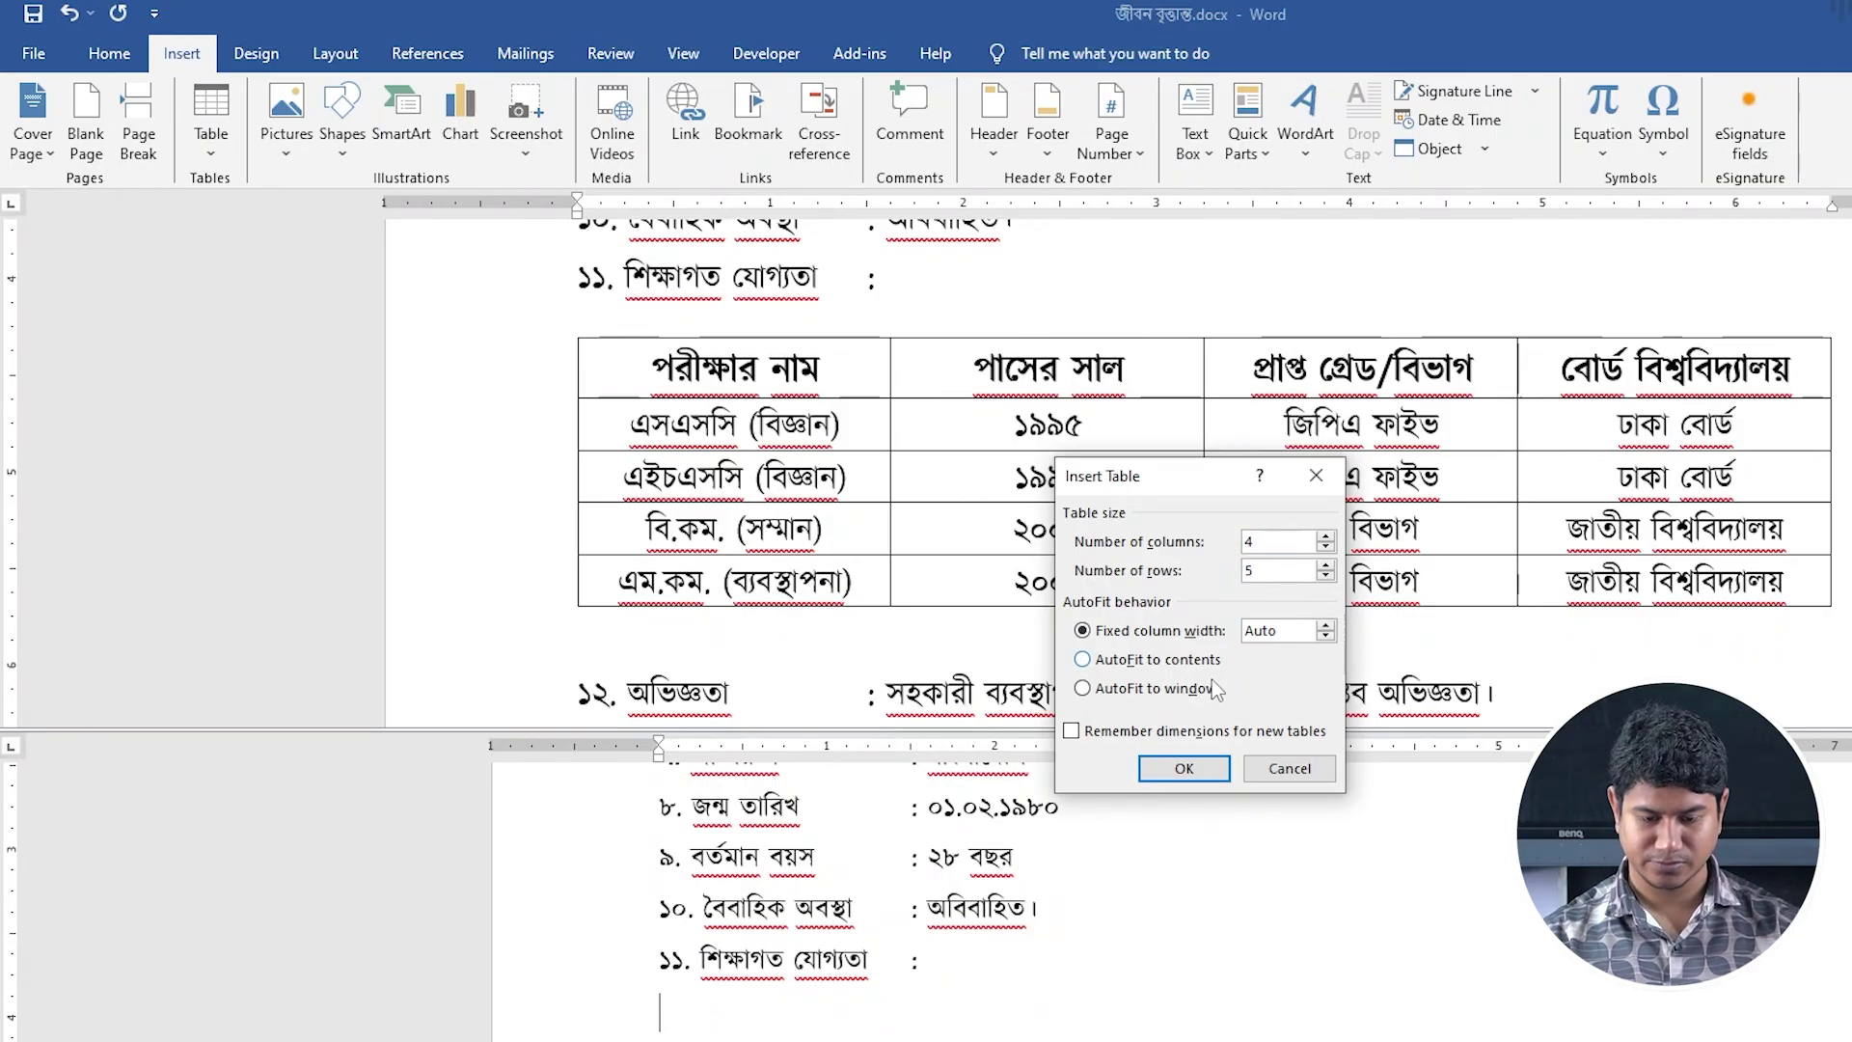
pyautogui.click(1184, 769)
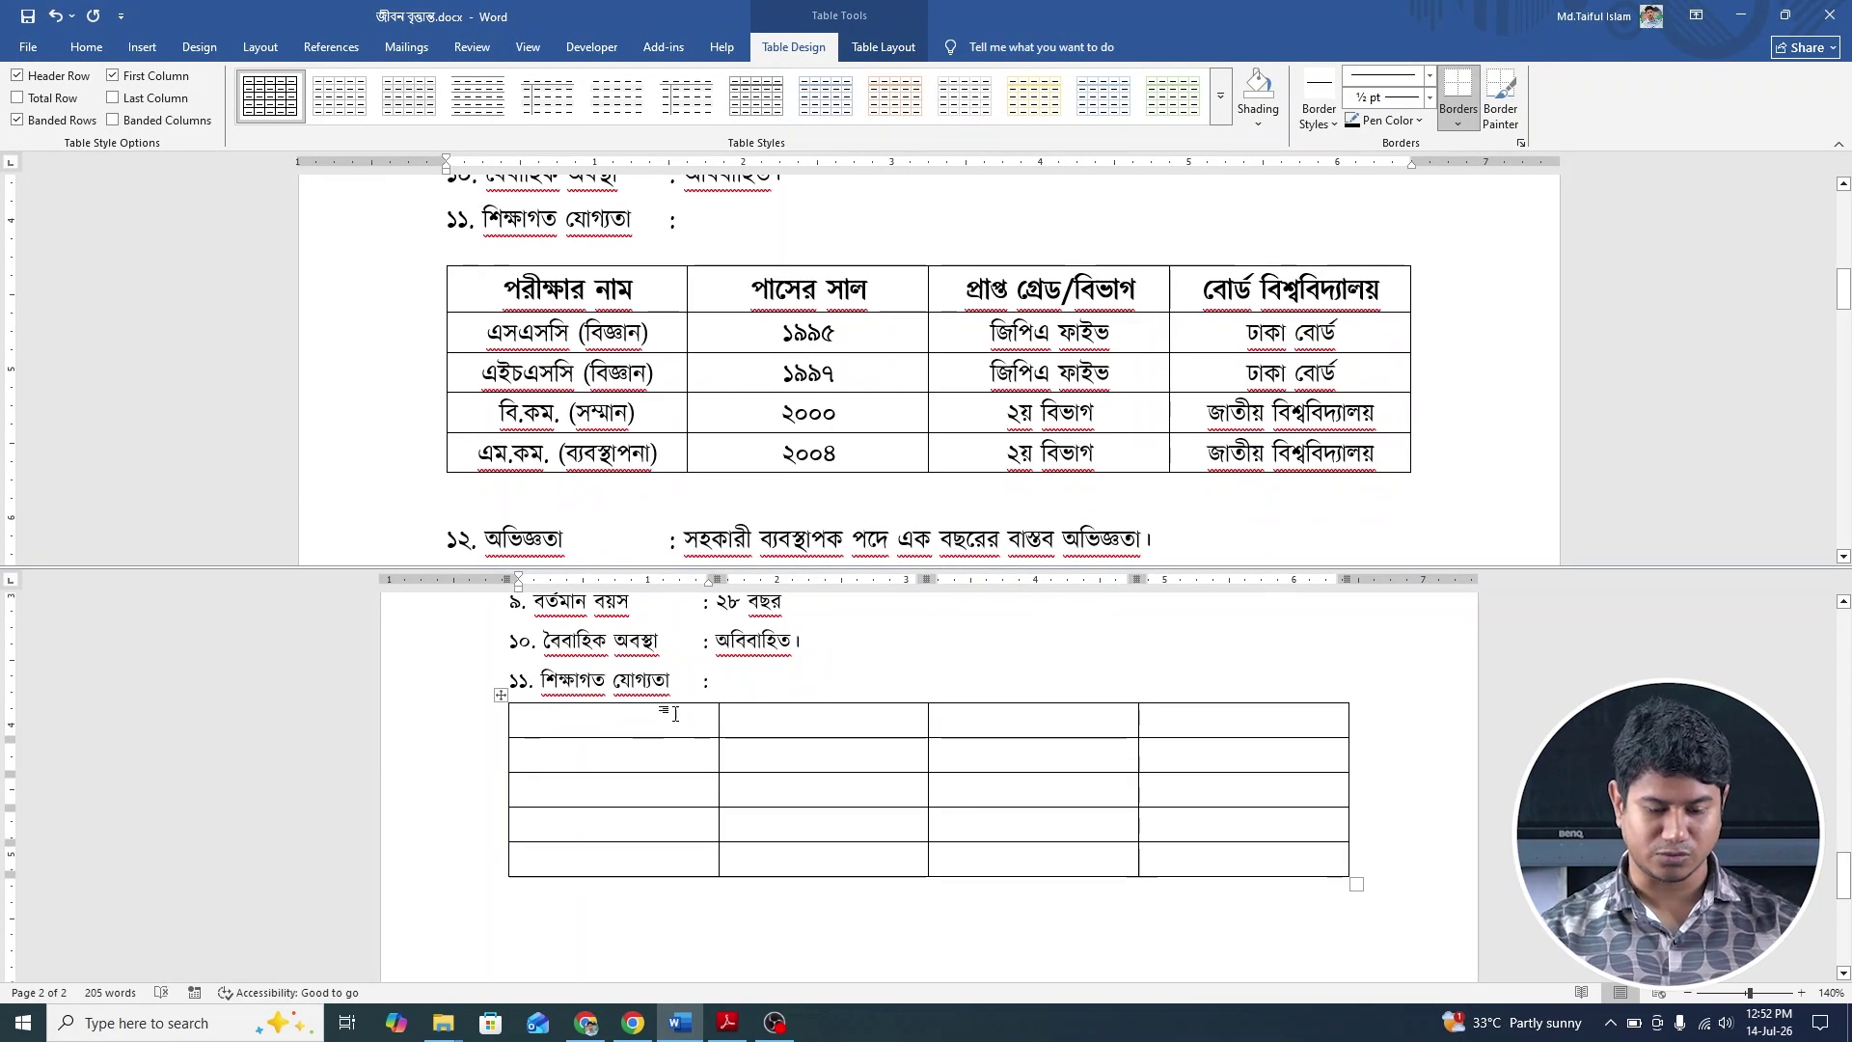
# Type the headers পরীক্ষার নাম and পাসের সাল into the first two cells.
pyautogui.moveTo(689, 718); pyautogui.dragTo(1365, 871)
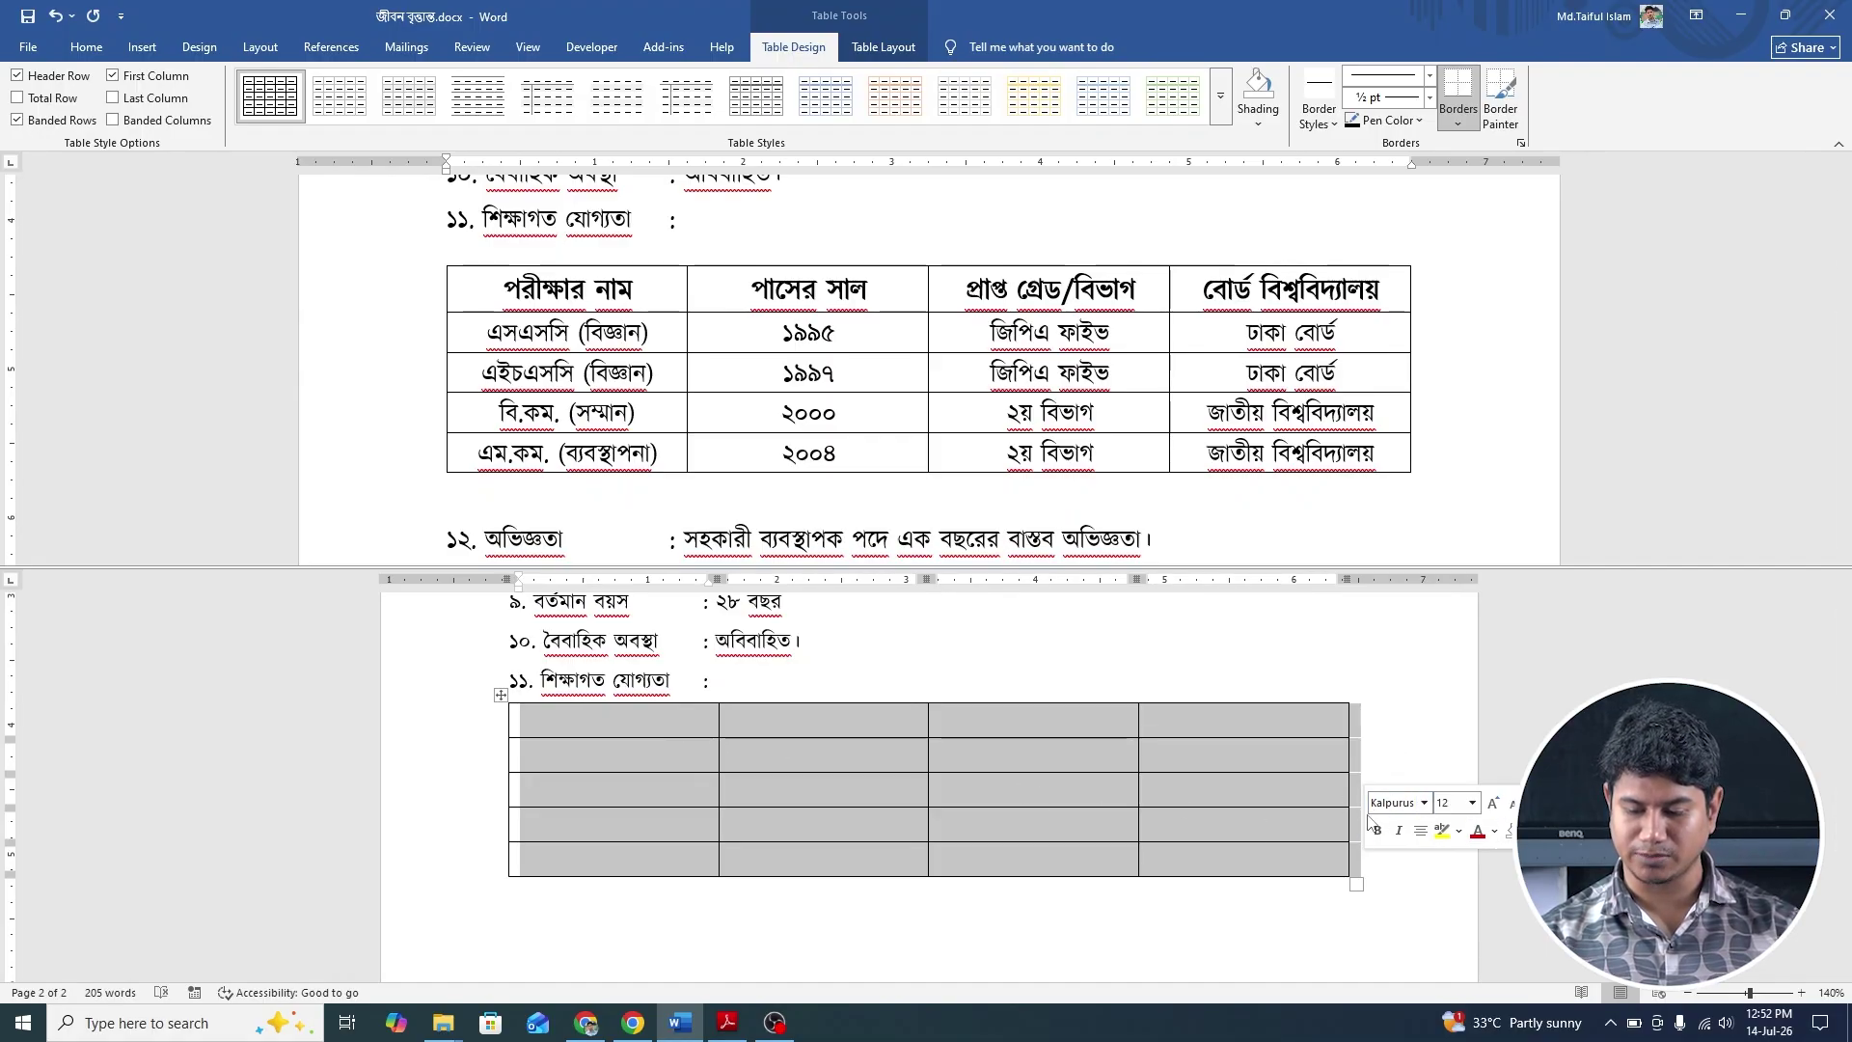
pyautogui.click(658, 720)
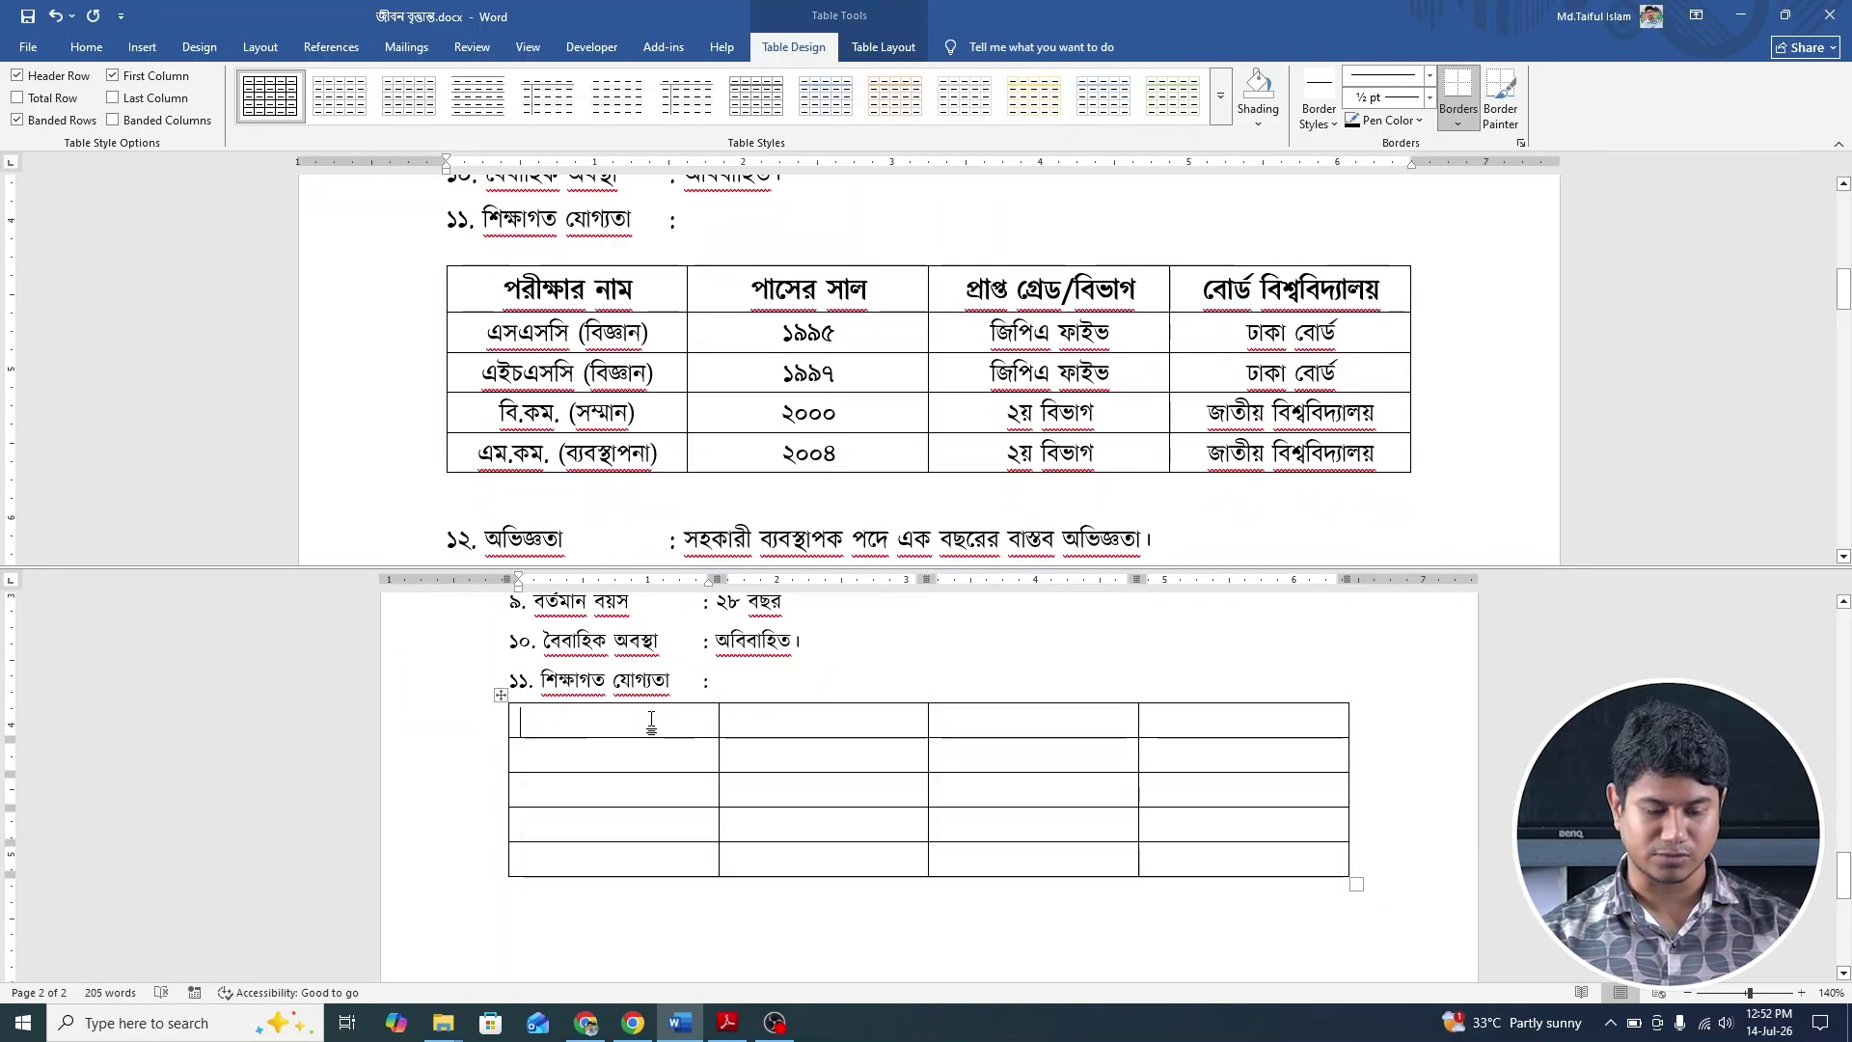
pyautogui.write('পরী')
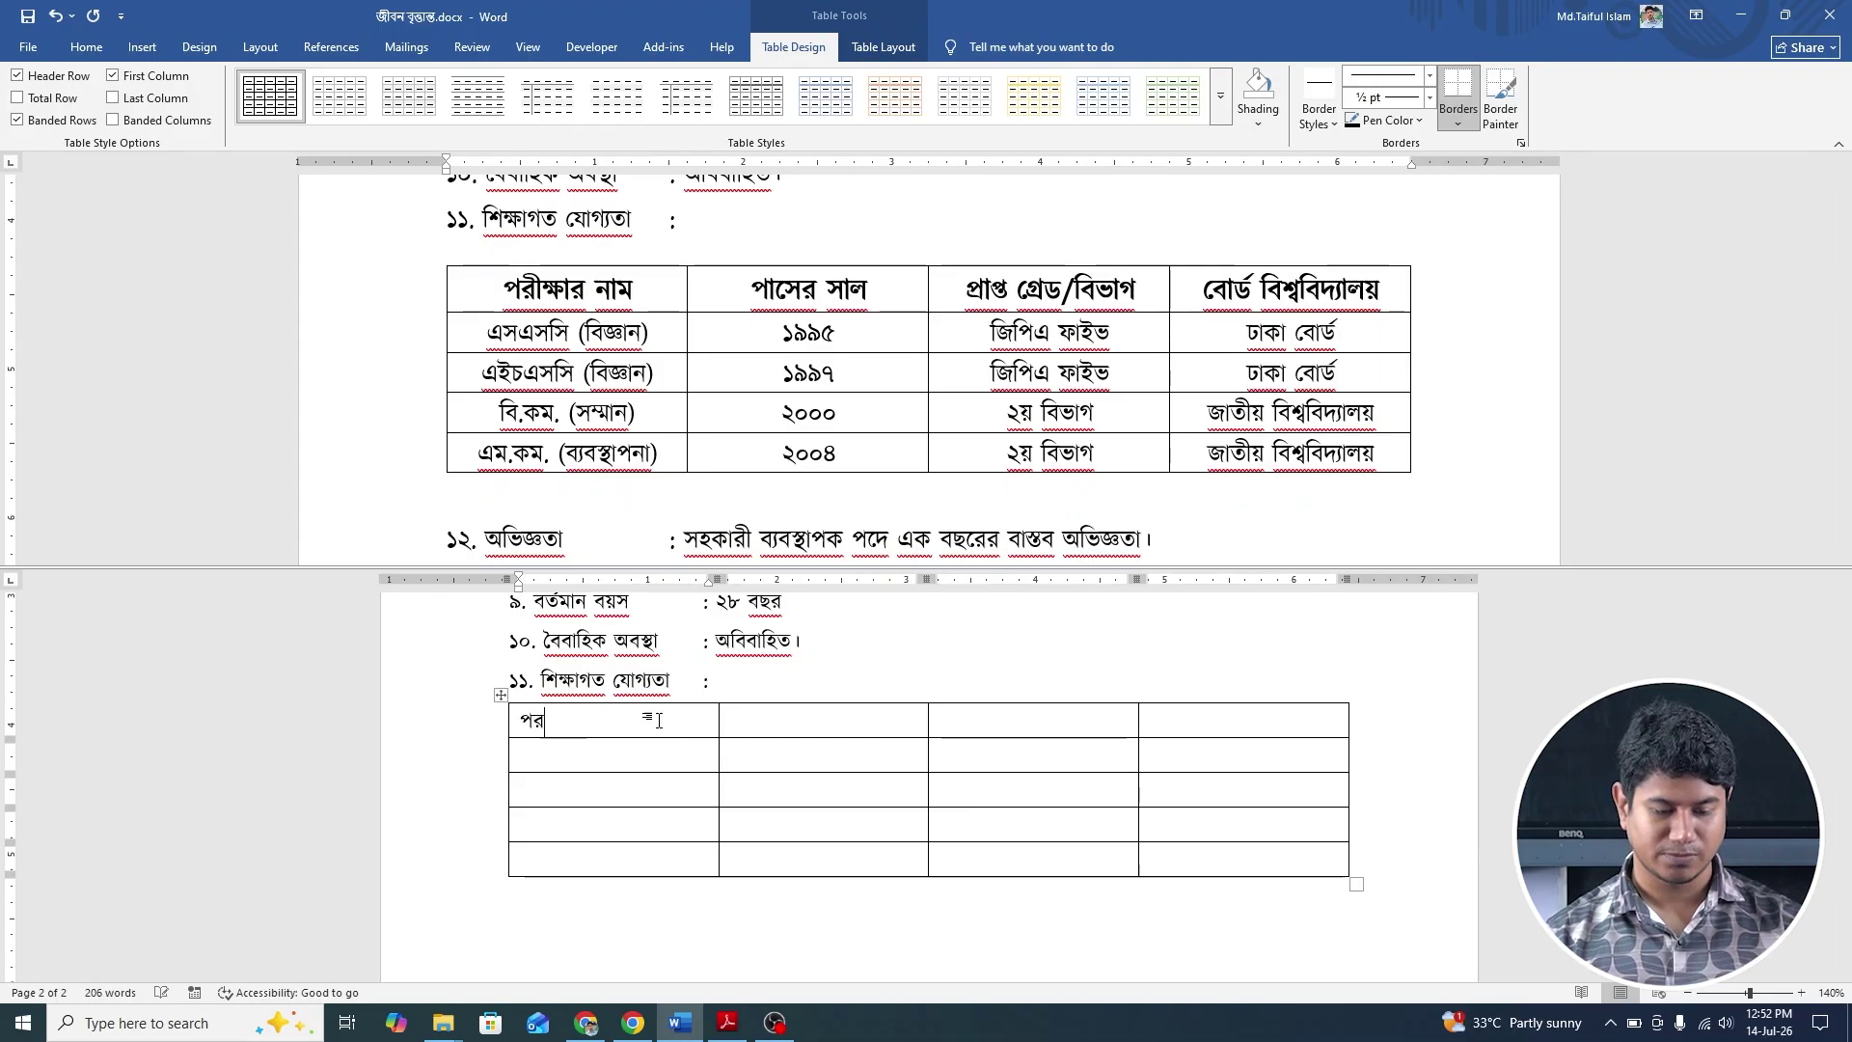
pyautogui.write('ক্ষার')
pyautogui.press('BackSpace')
pyautogui.press('BackSpace')
pyautogui.press('BackSpace')
pyautogui.press('BackSpace')
pyautogui.press('BackSpace')
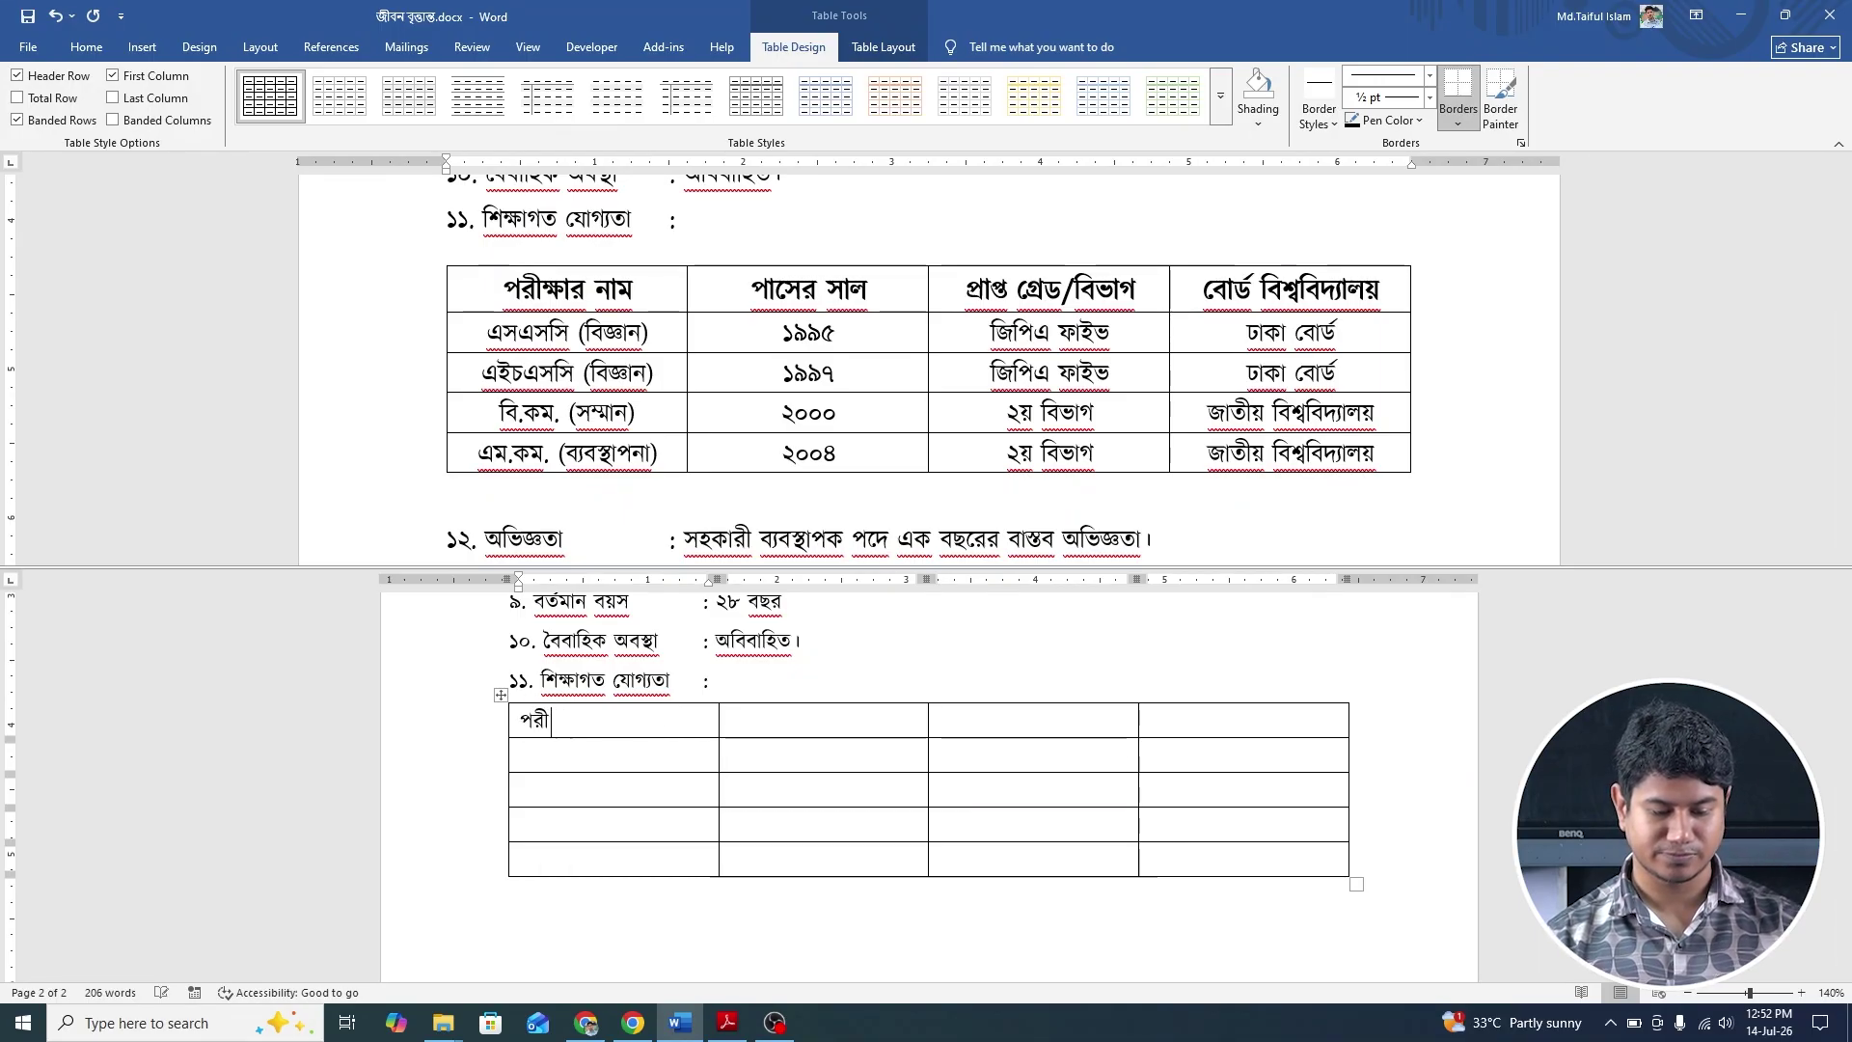
pyautogui.write('ক্ষা')
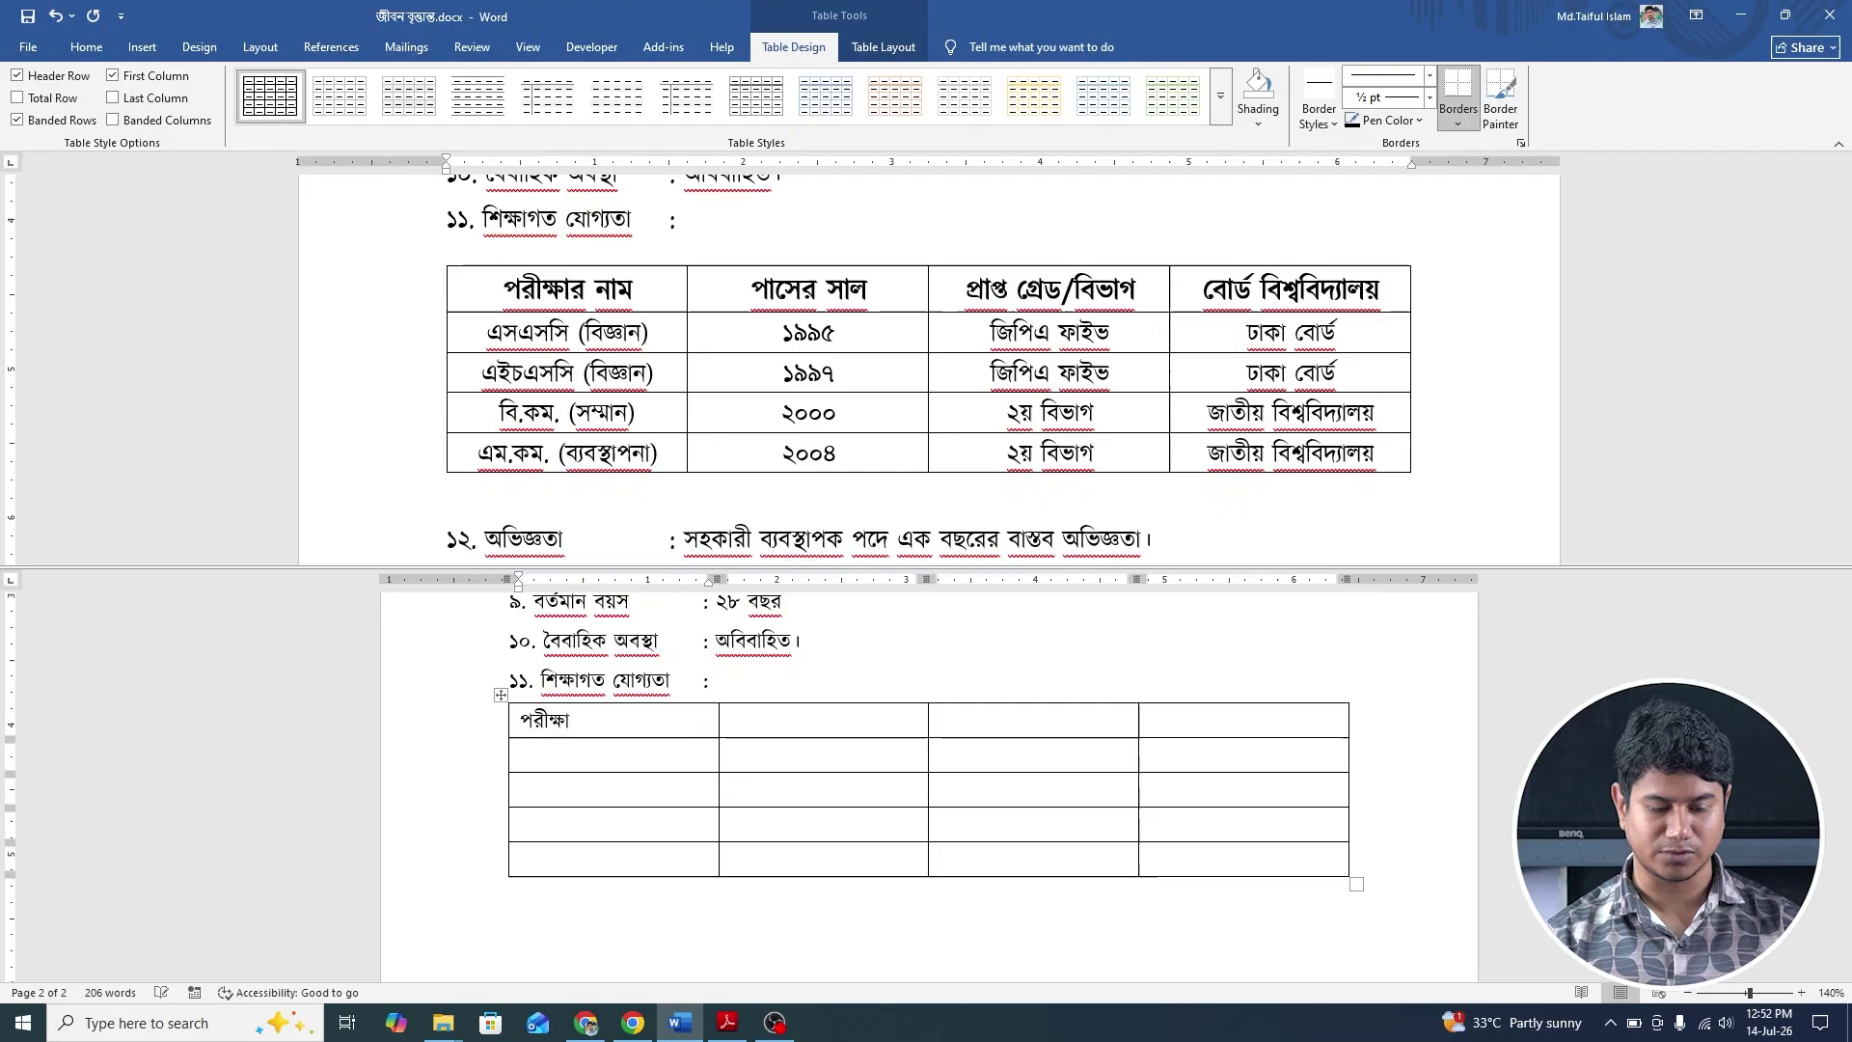
pyautogui.write('র নাম')
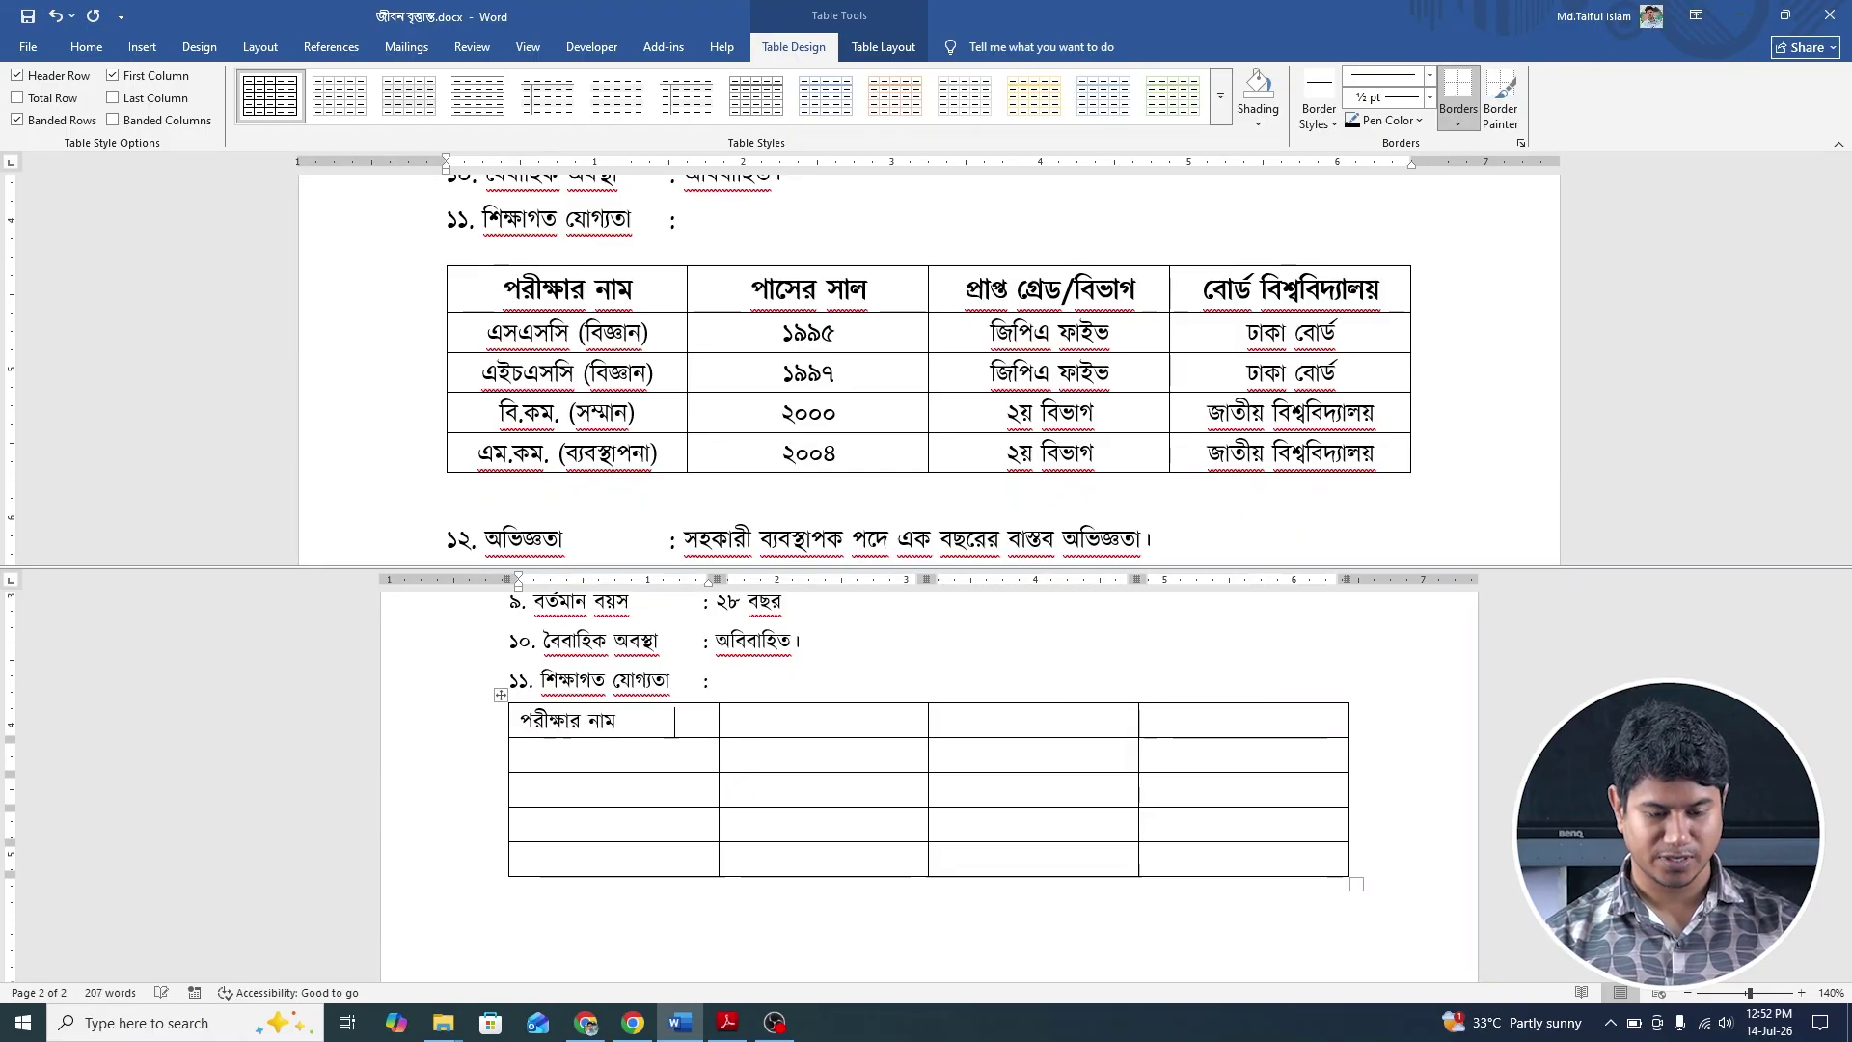
pyautogui.press('Tab')
pyautogui.write('পাসের ')
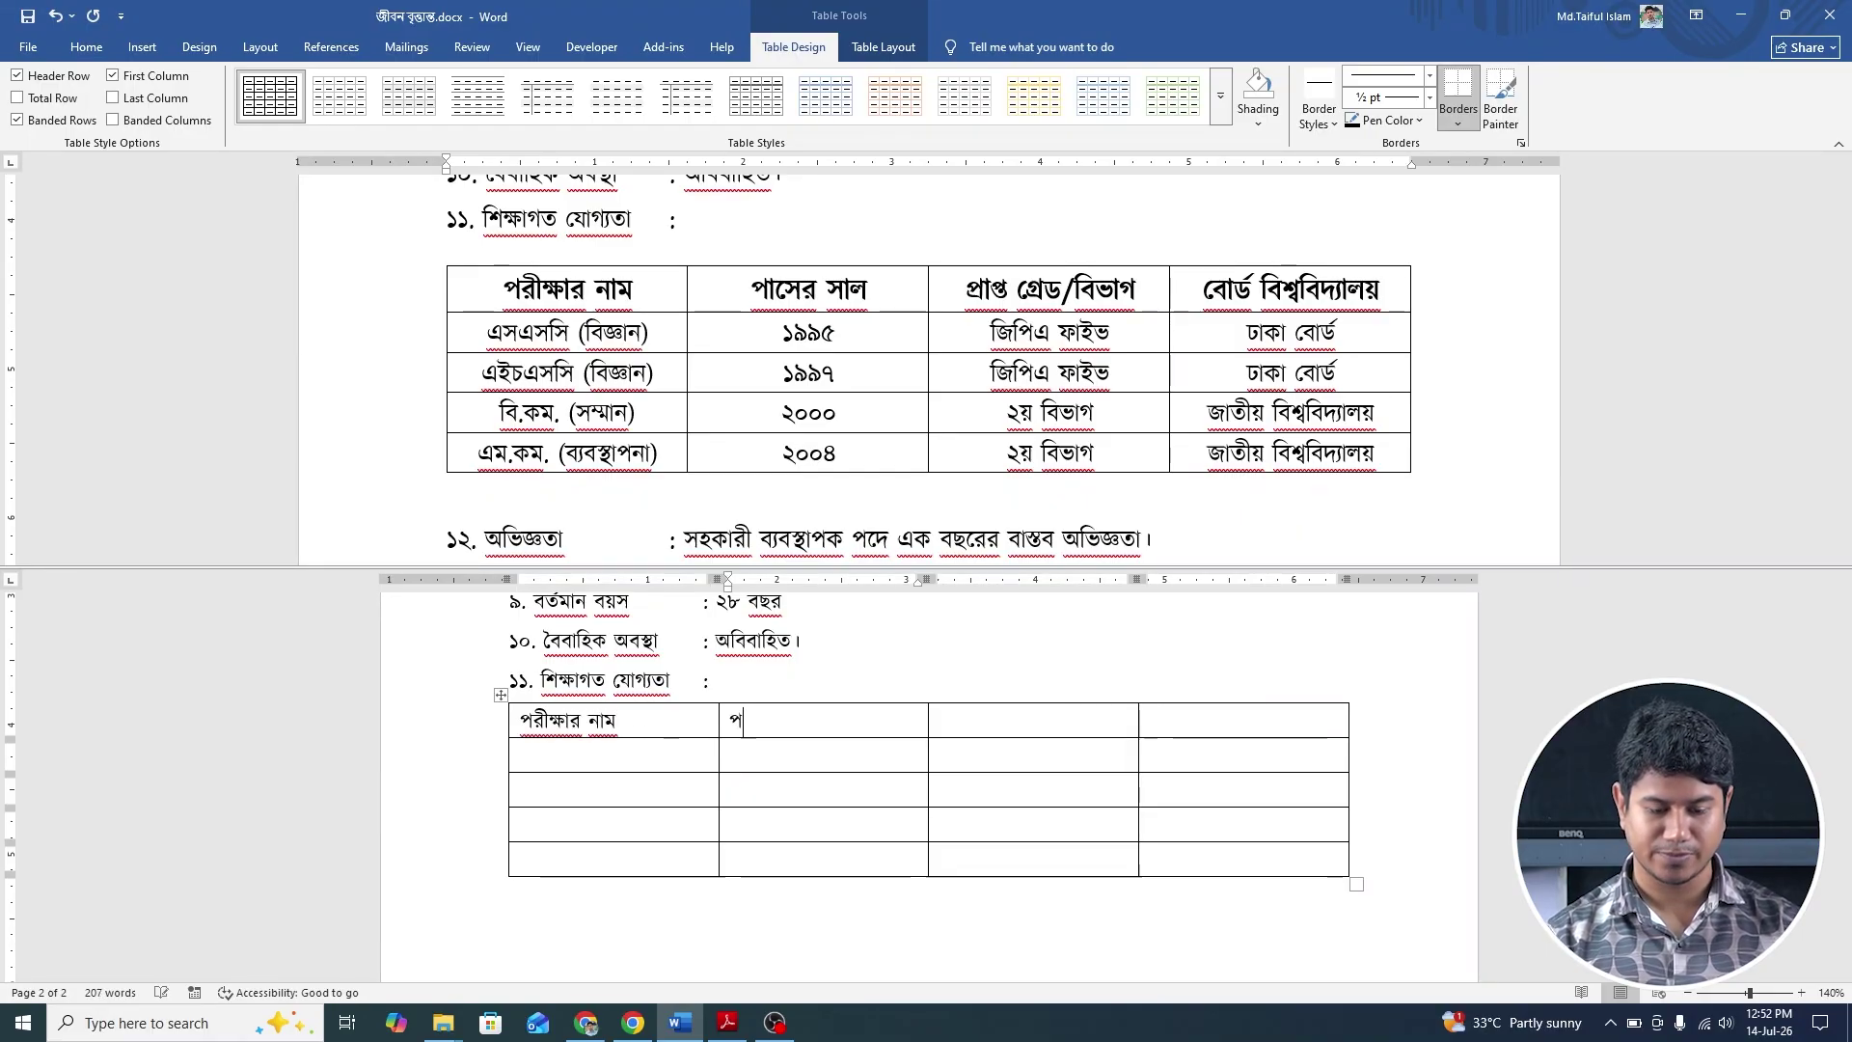
pyautogui.write('সাল')
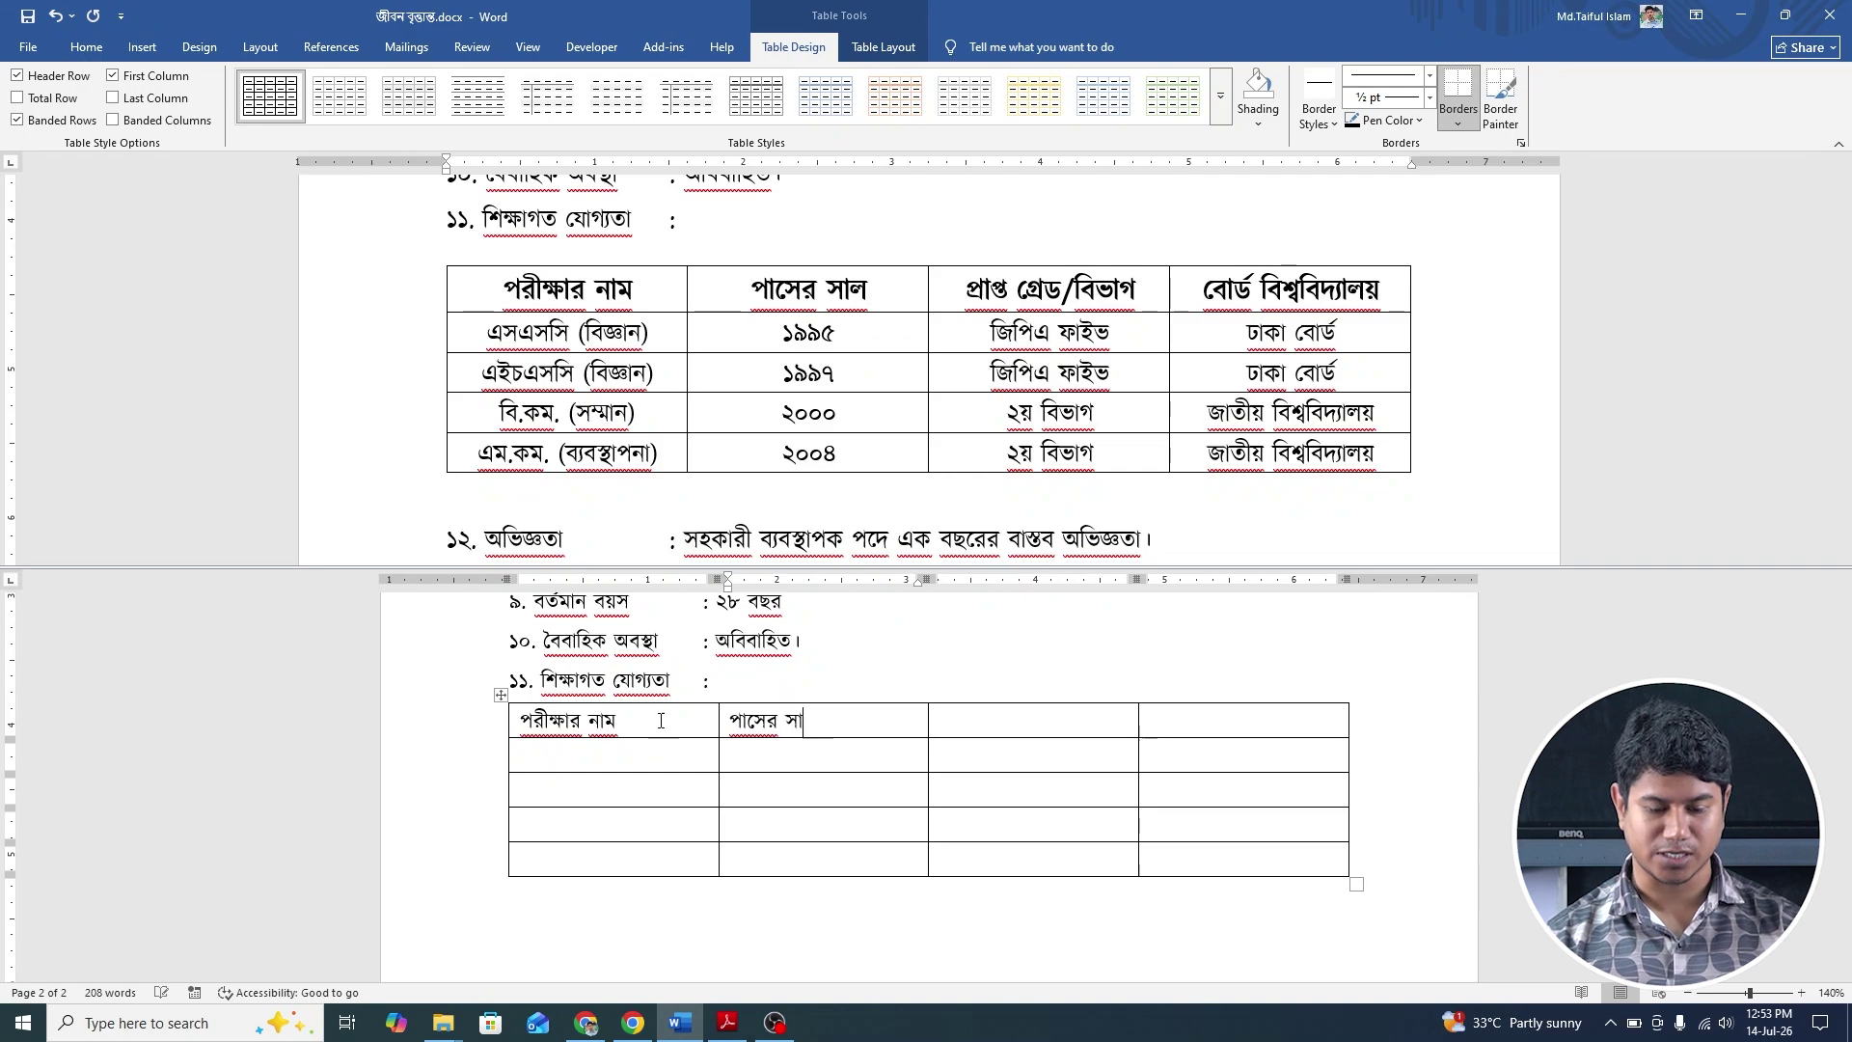
pyautogui.press('Tab')
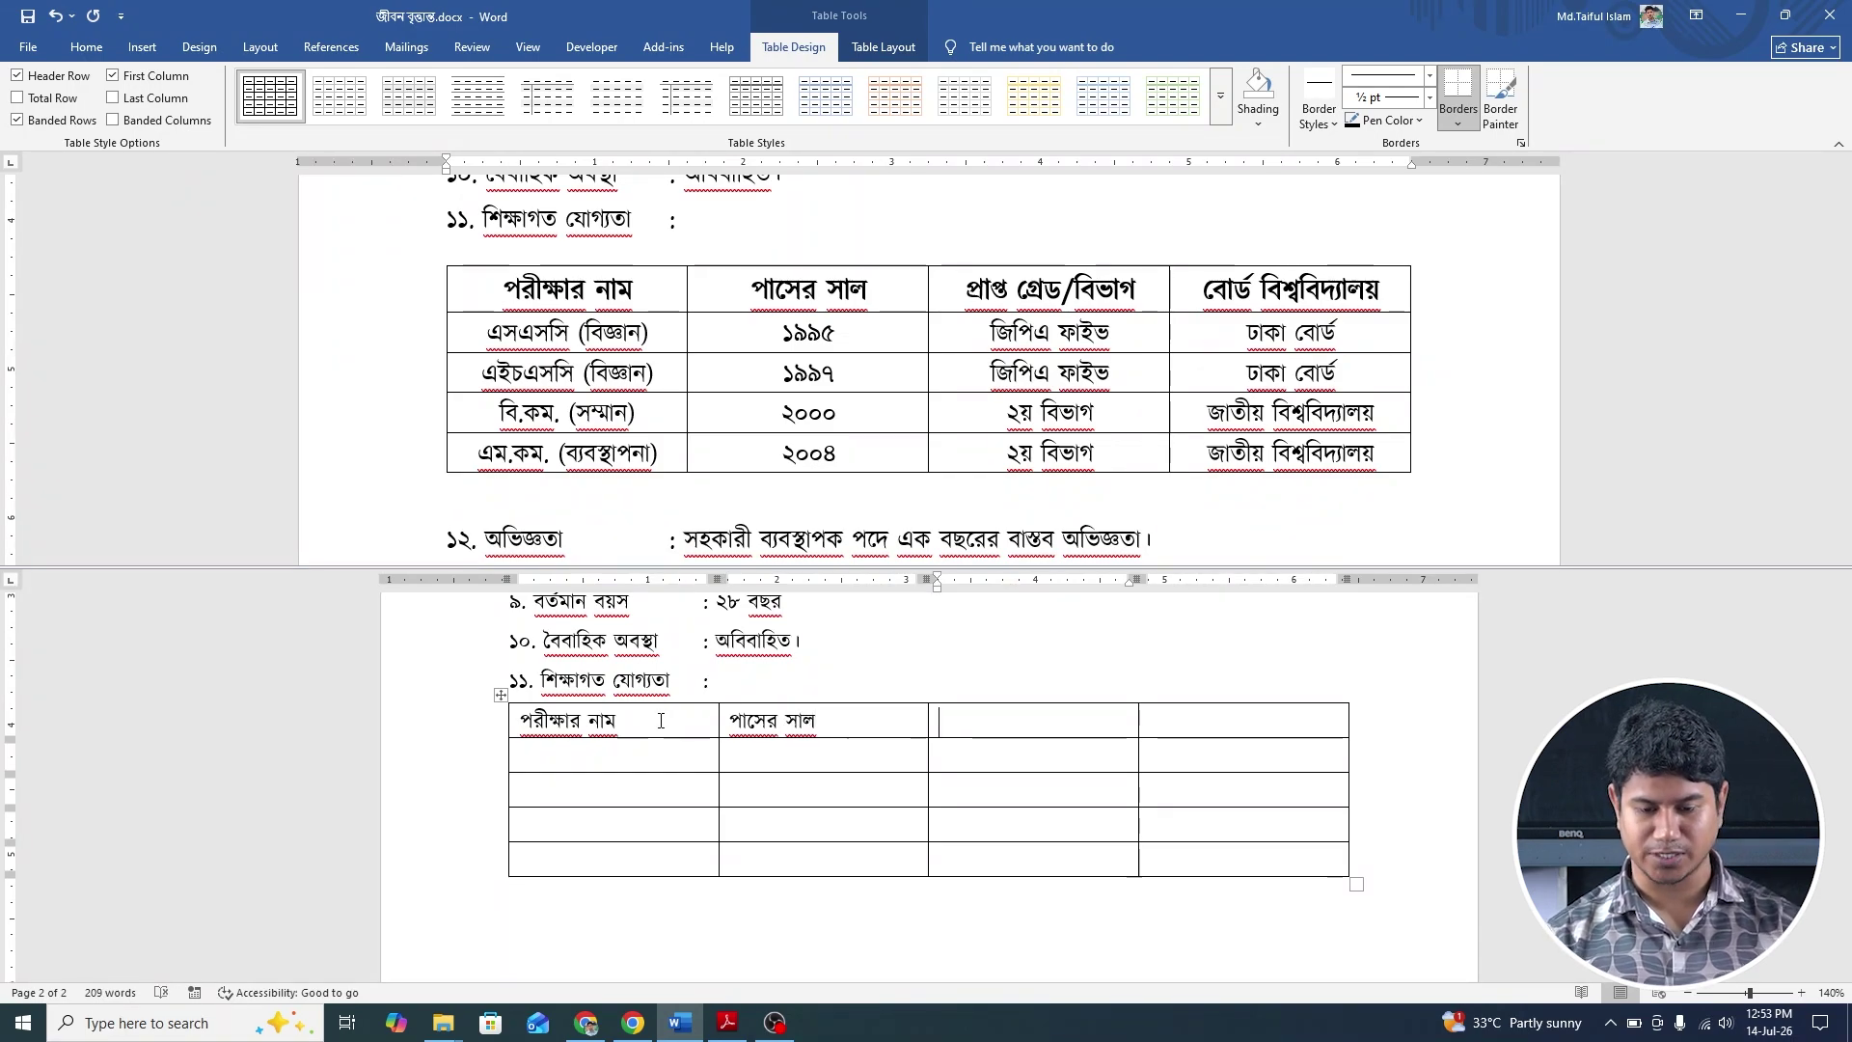
# Type প্রাপ্ত গ্রেড/বিভাগ and বোর্ড বিশ্ববিদ্যালয় into the last two header cells.
pyautogui.write('প্র')
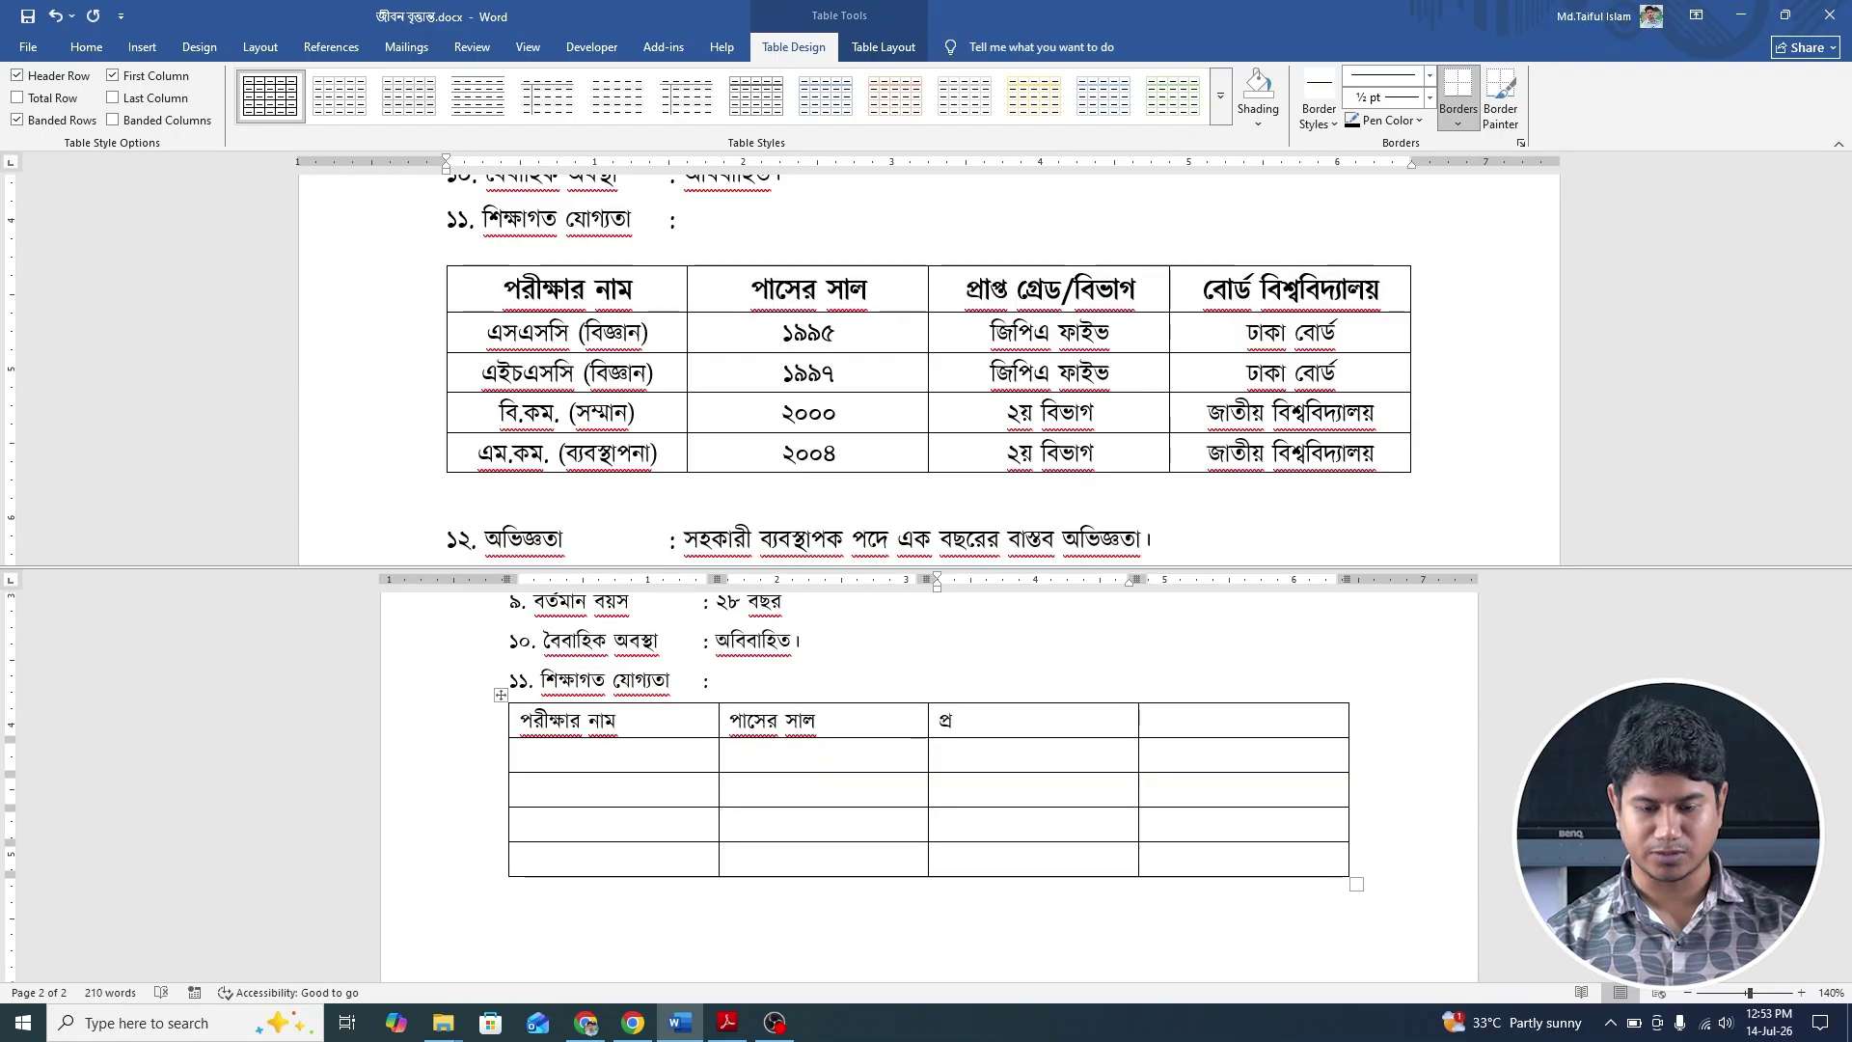
pyautogui.write('প')
pyautogui.press('BackSpace')
pyautogui.write('া')
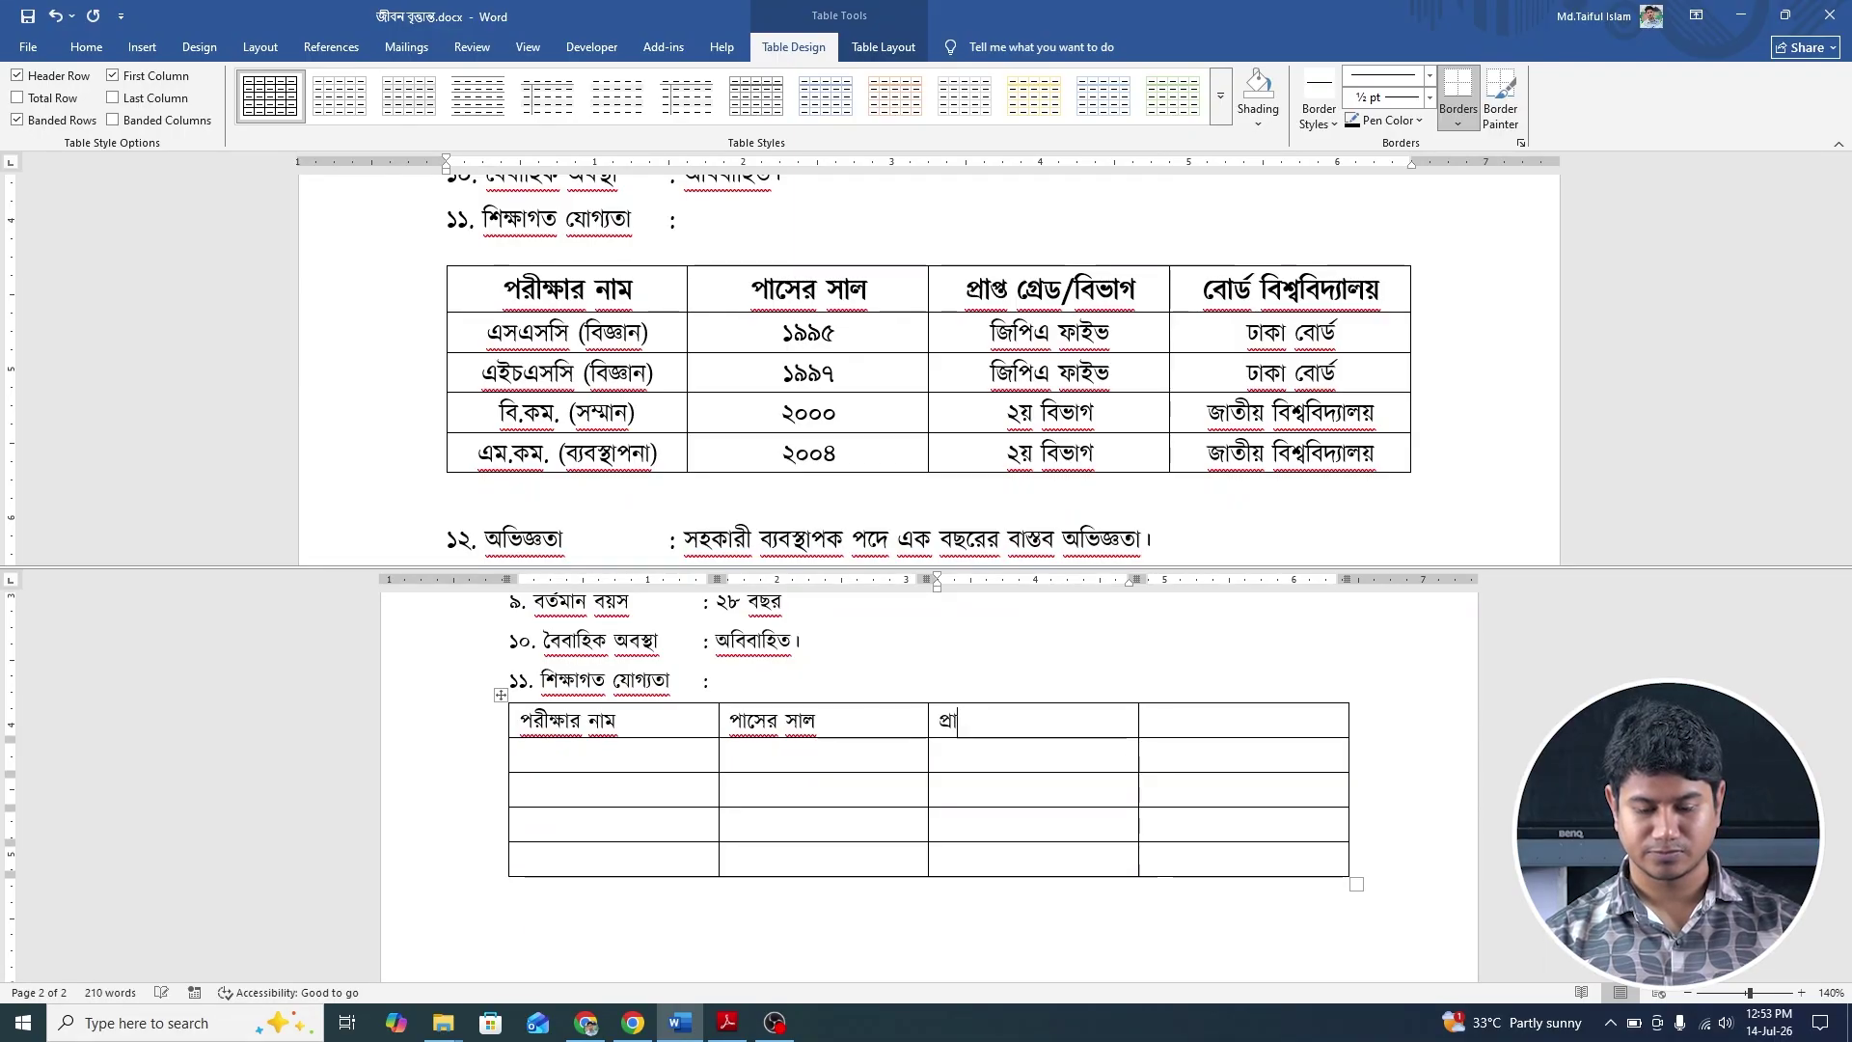
pyautogui.write('প')
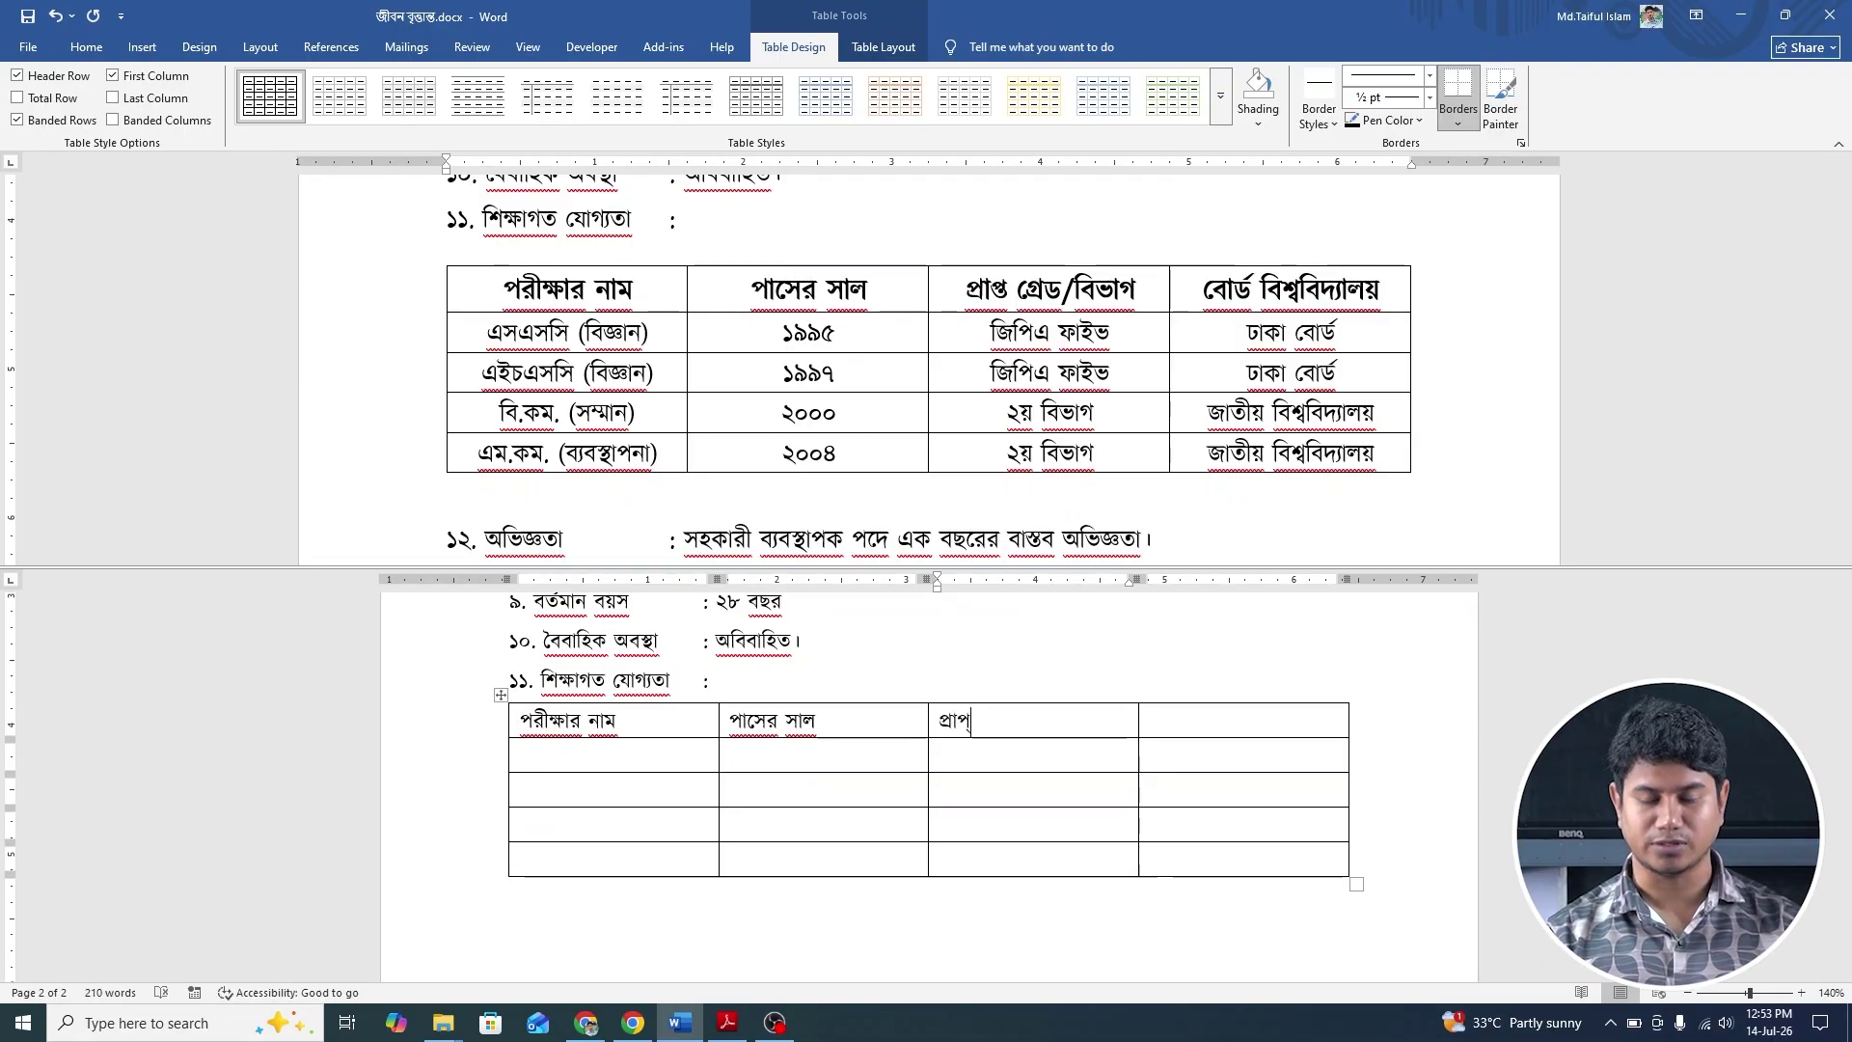
pyautogui.write('্ত ')
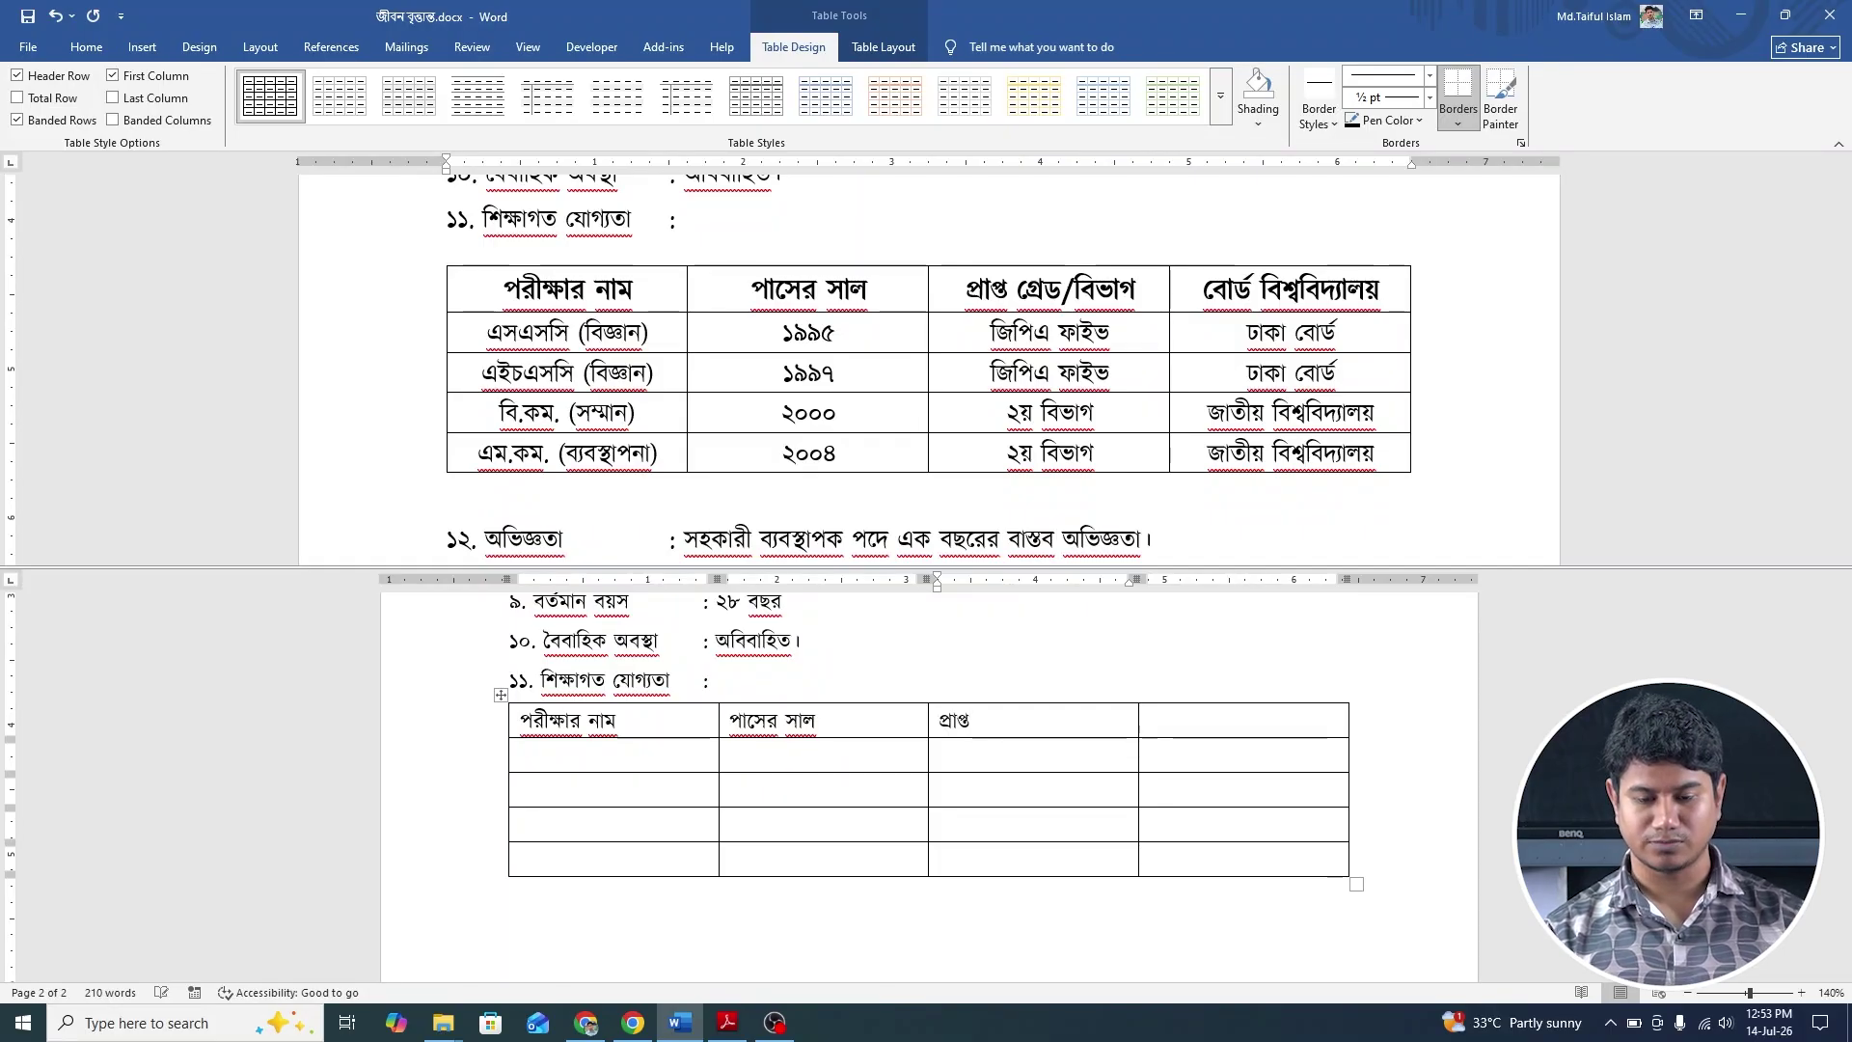
pyautogui.write('গ্রে')
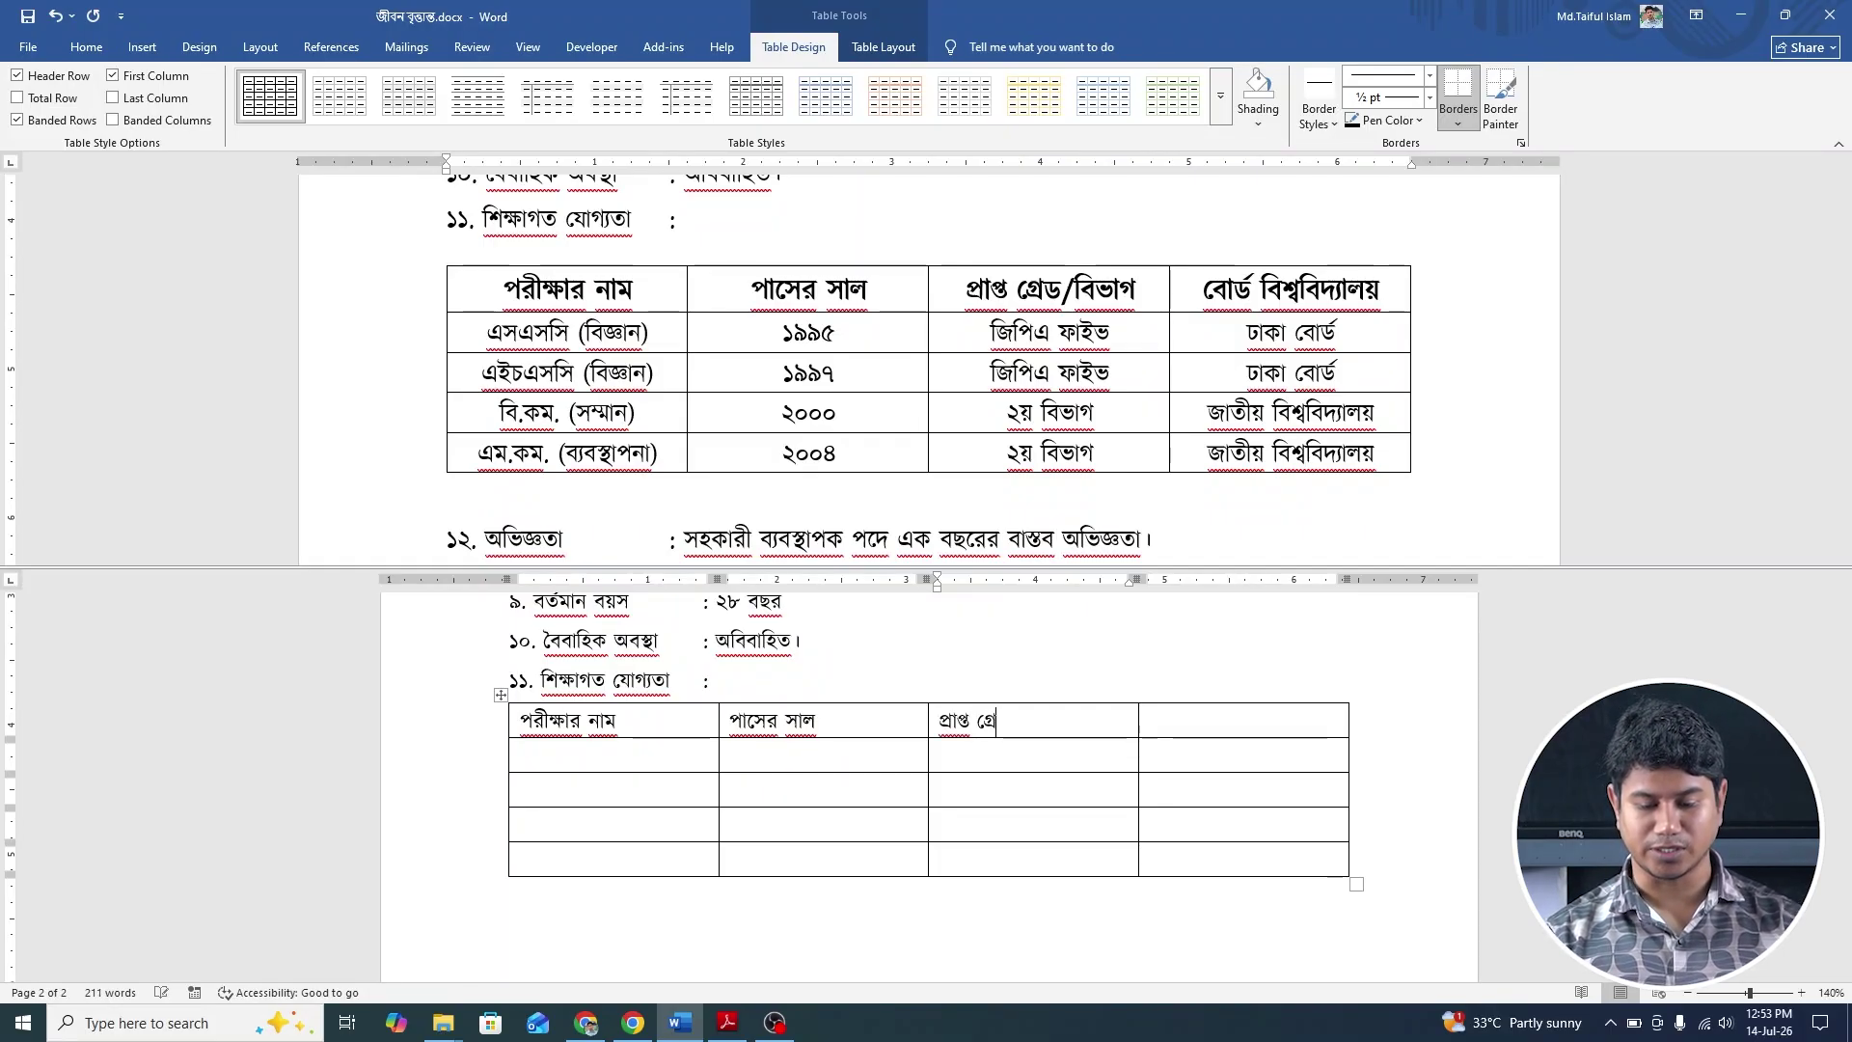
pyautogui.write('ড/')
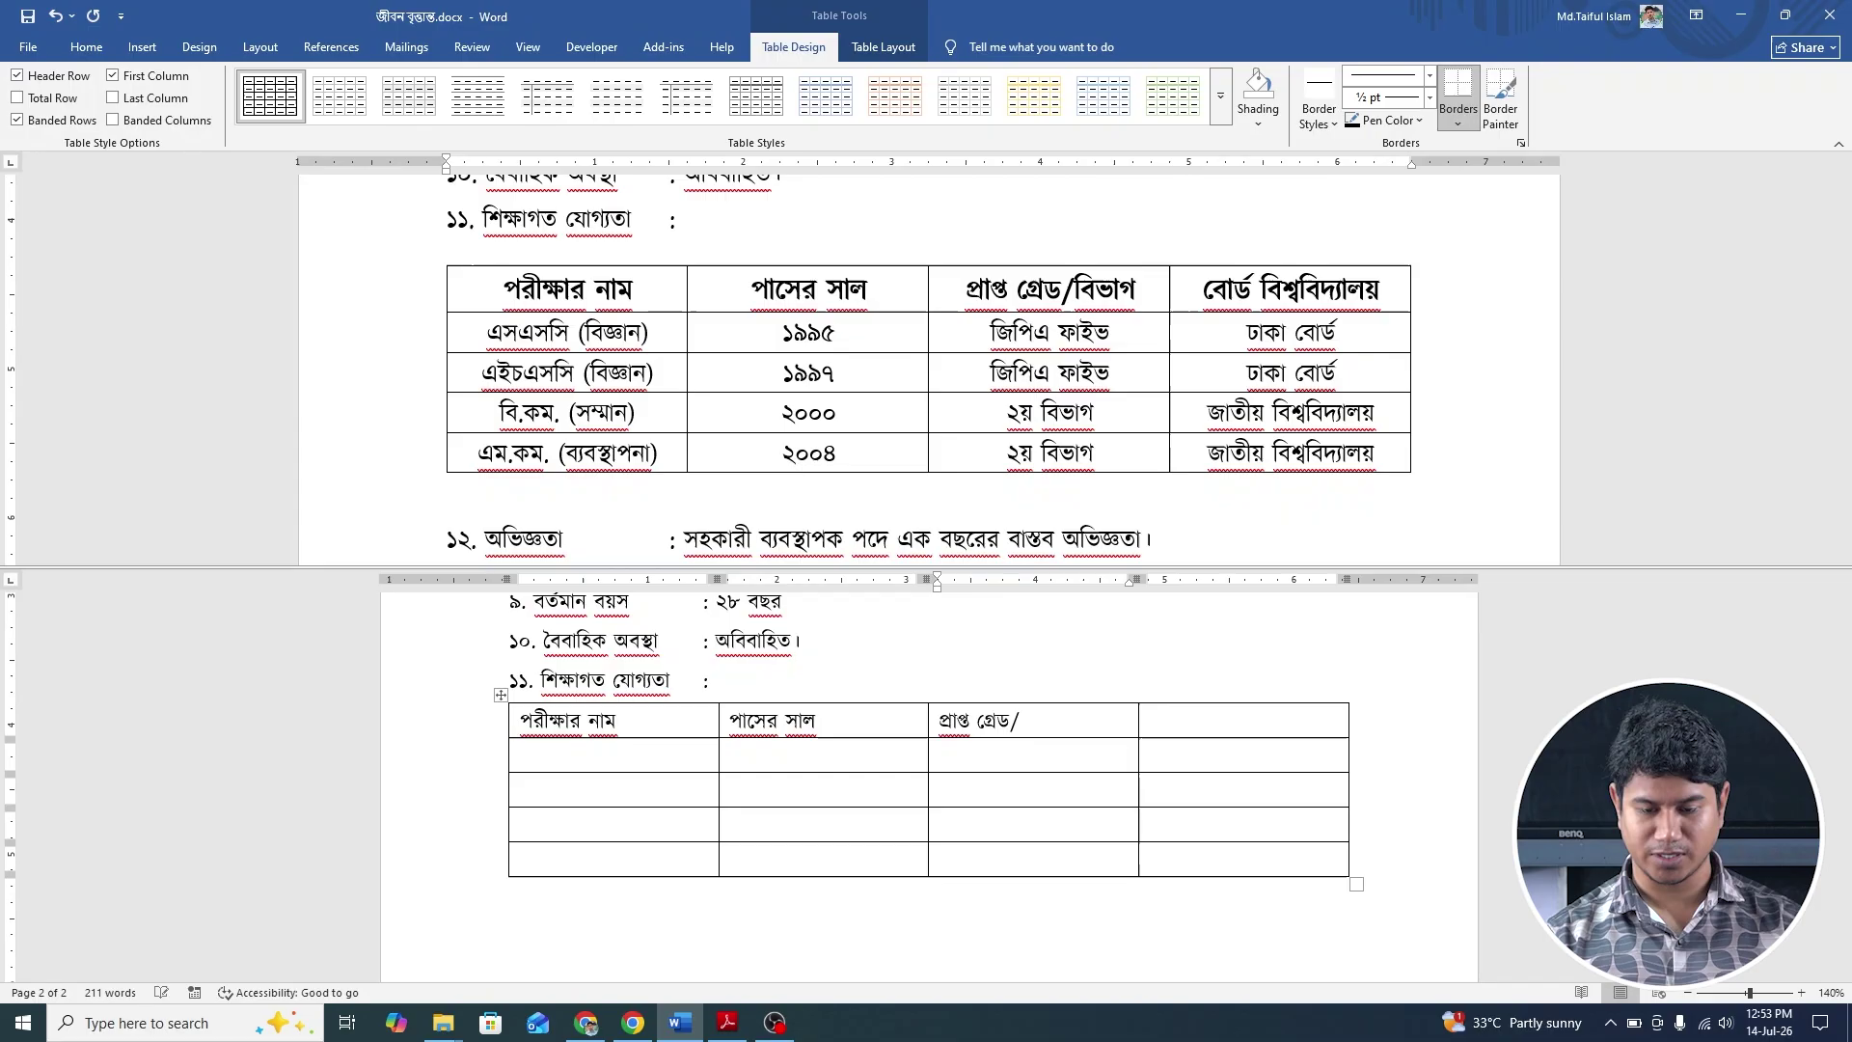
pyautogui.write('বি')
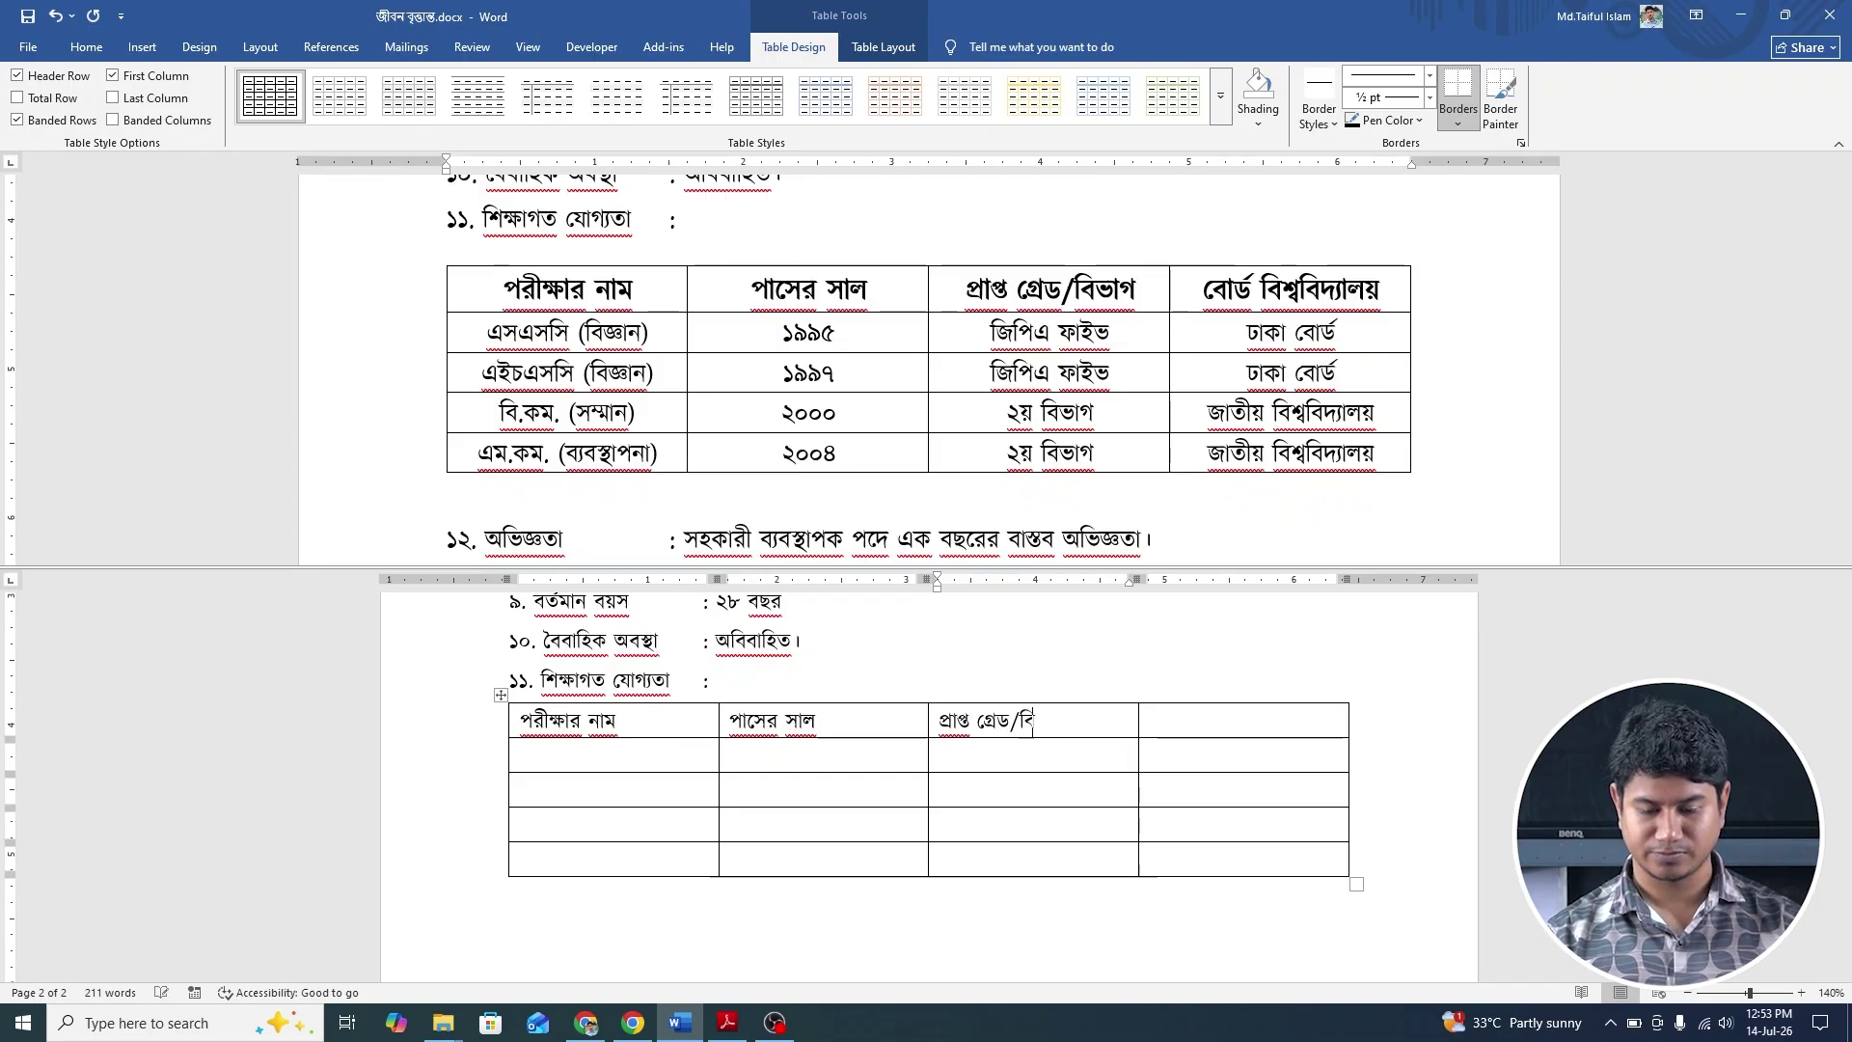
pyautogui.write('ভাগ')
pyautogui.press('Tab')
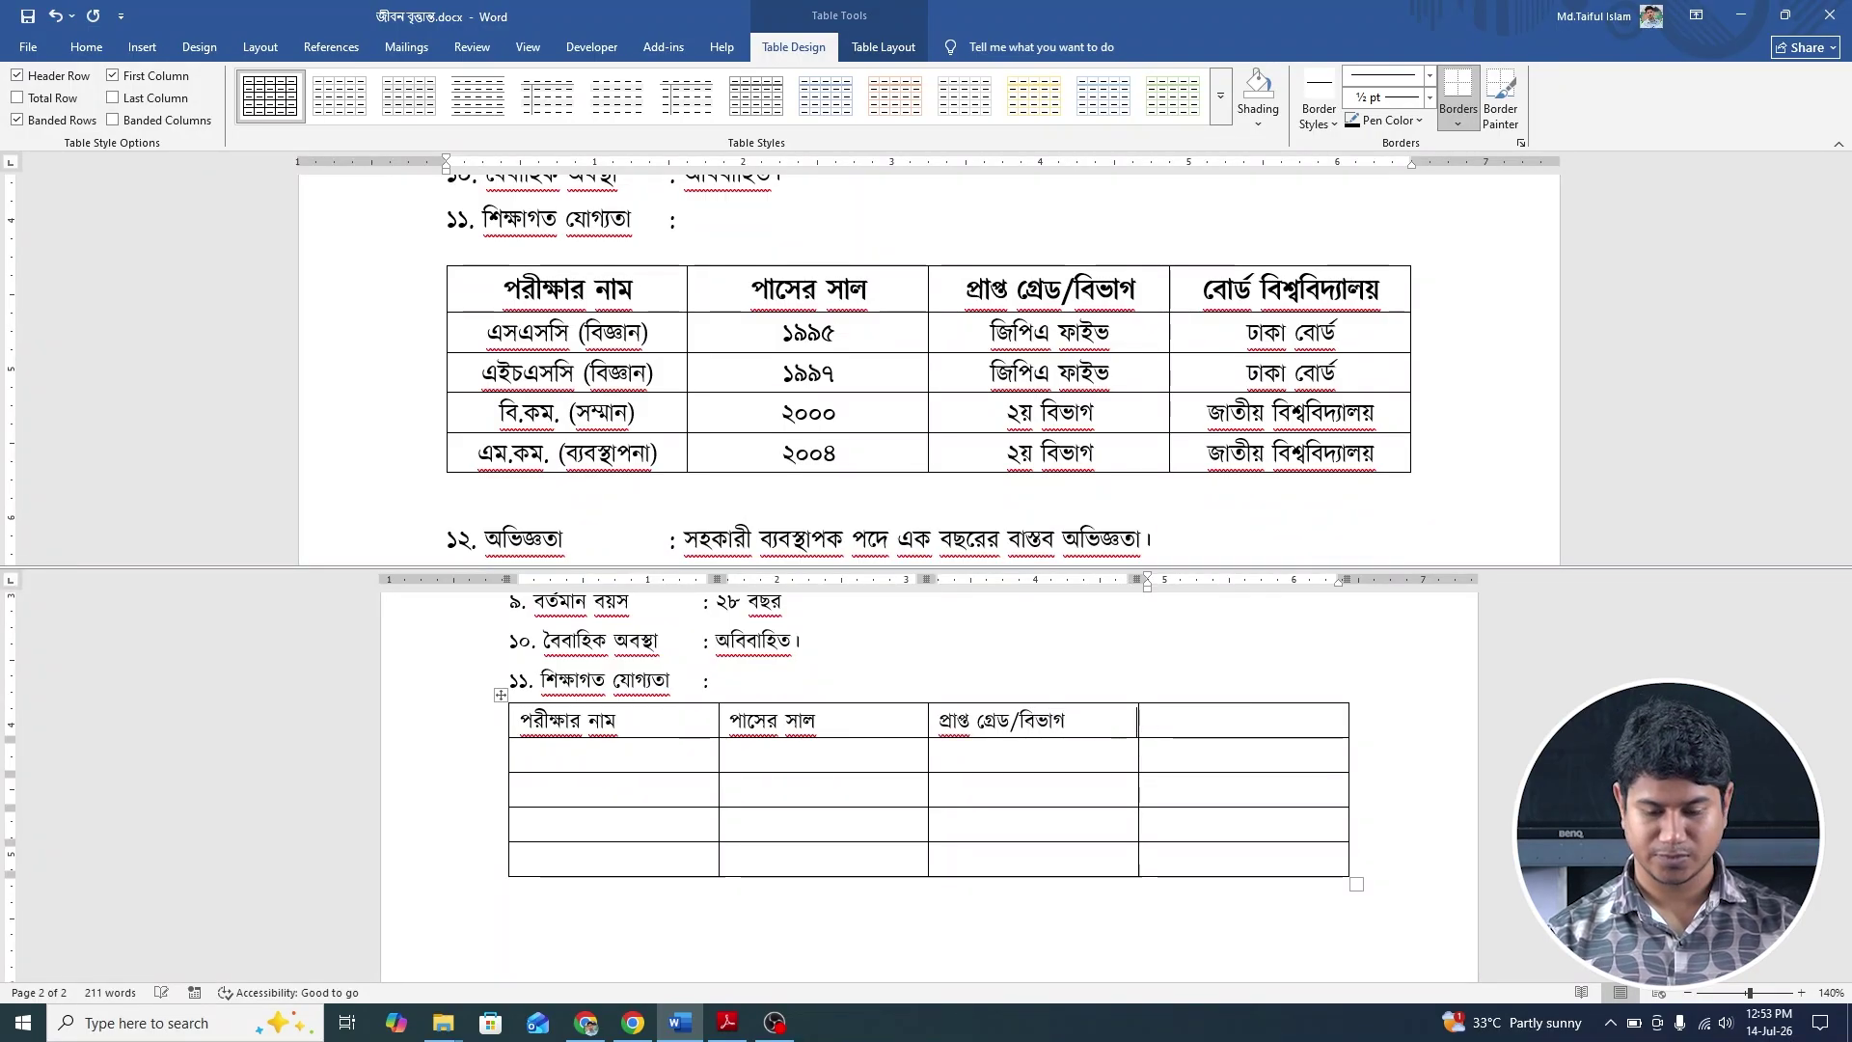
pyautogui.write('বোর')
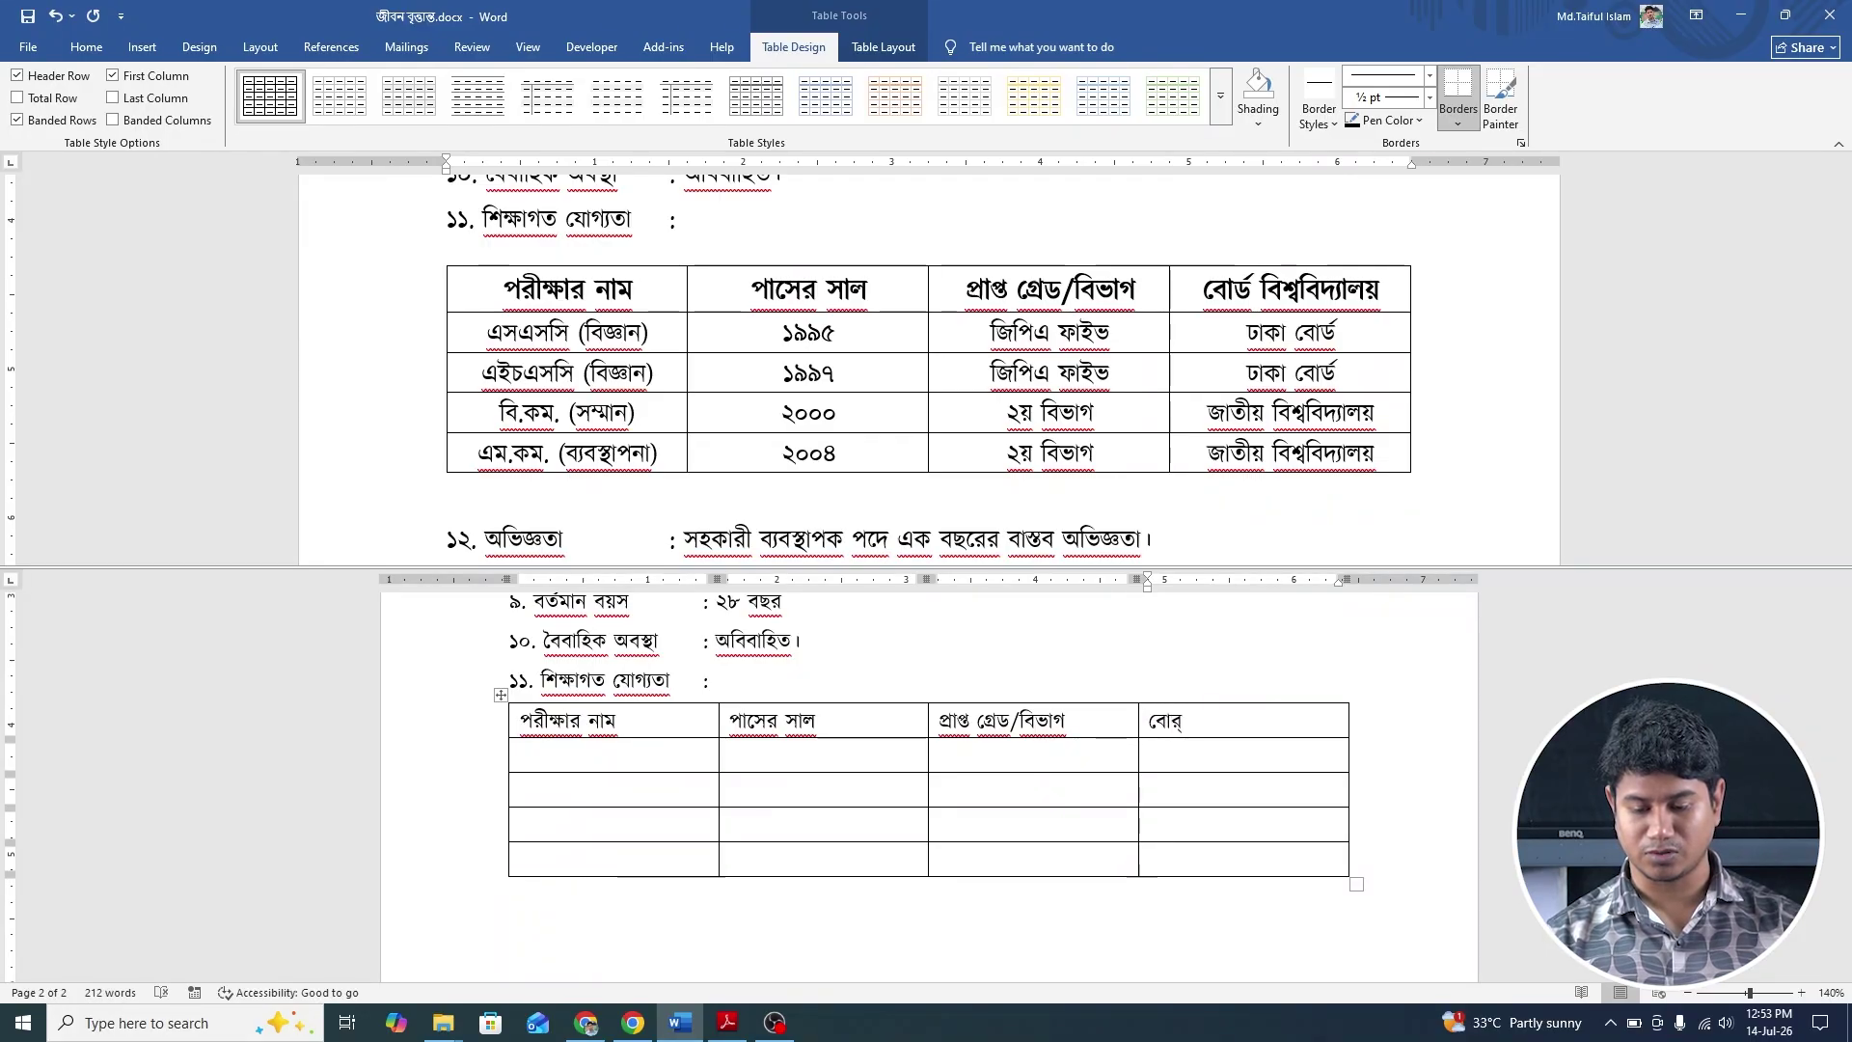
pyautogui.write('্ড')
pyautogui.write(' বি')
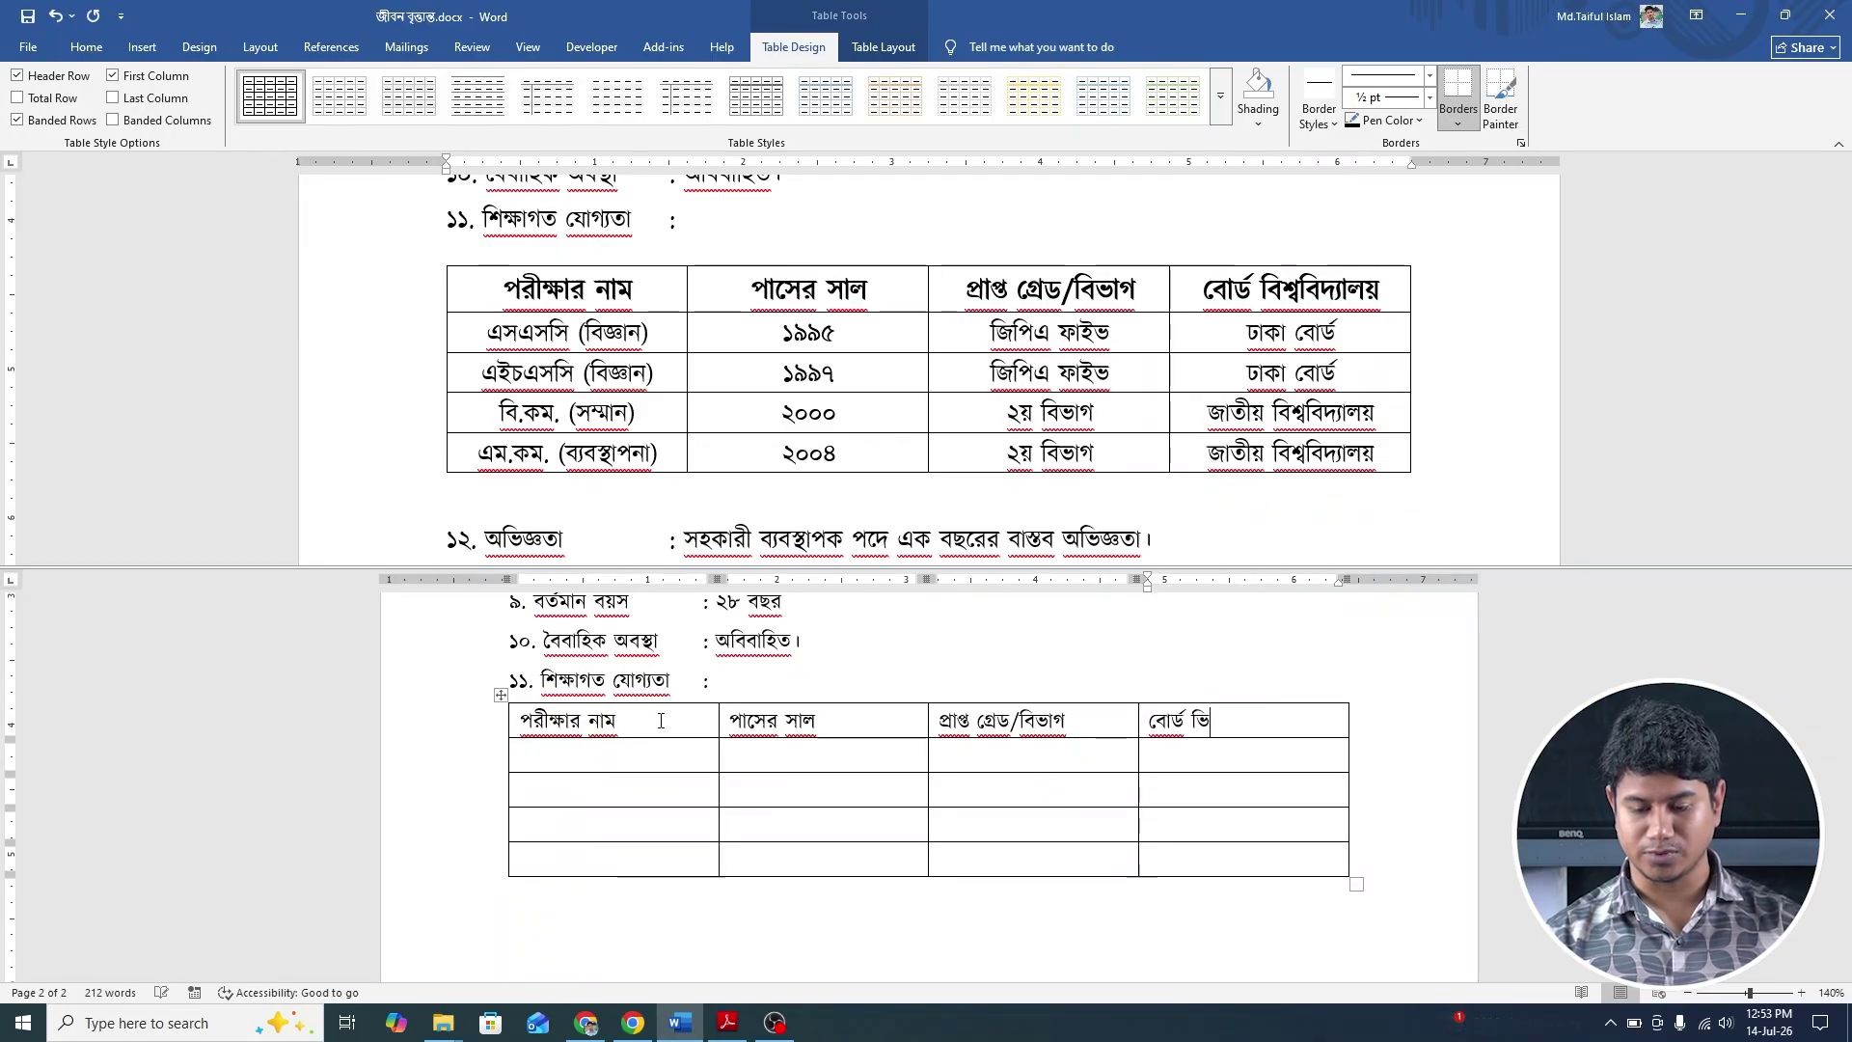
pyautogui.write('শ')
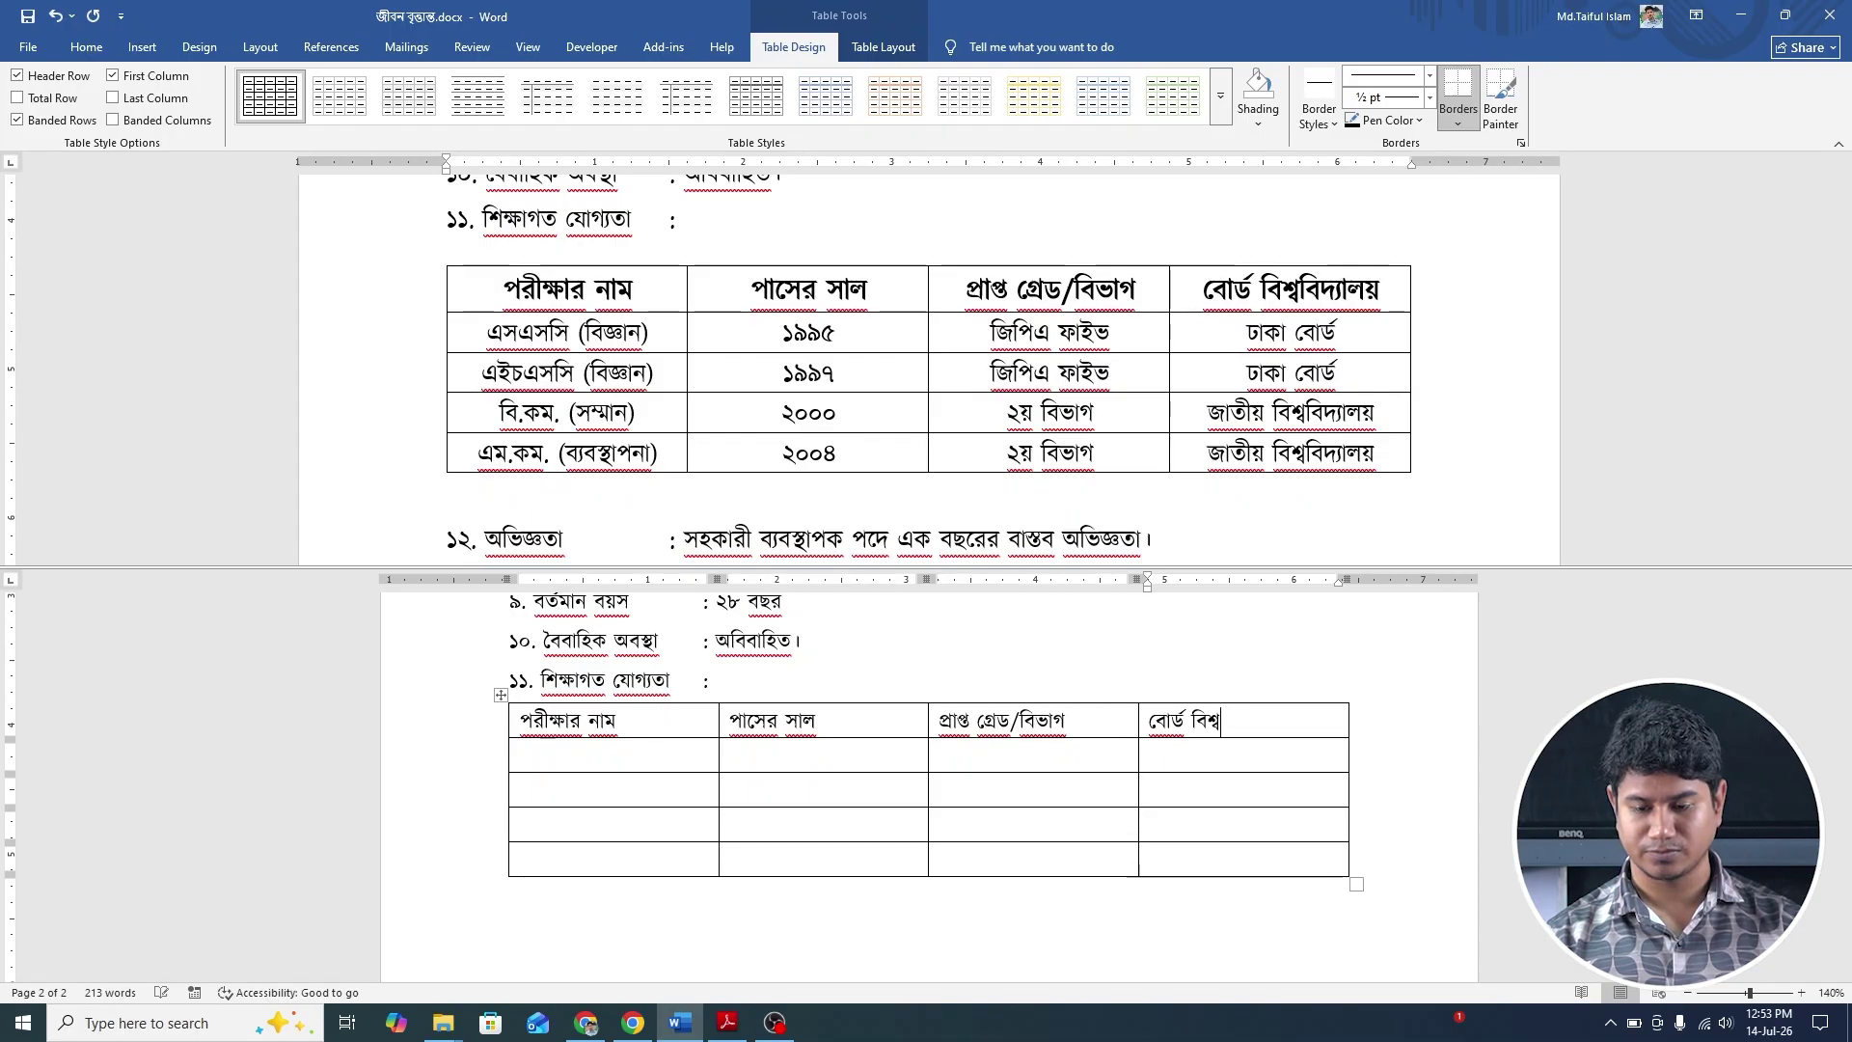
pyautogui.write('্ববি')
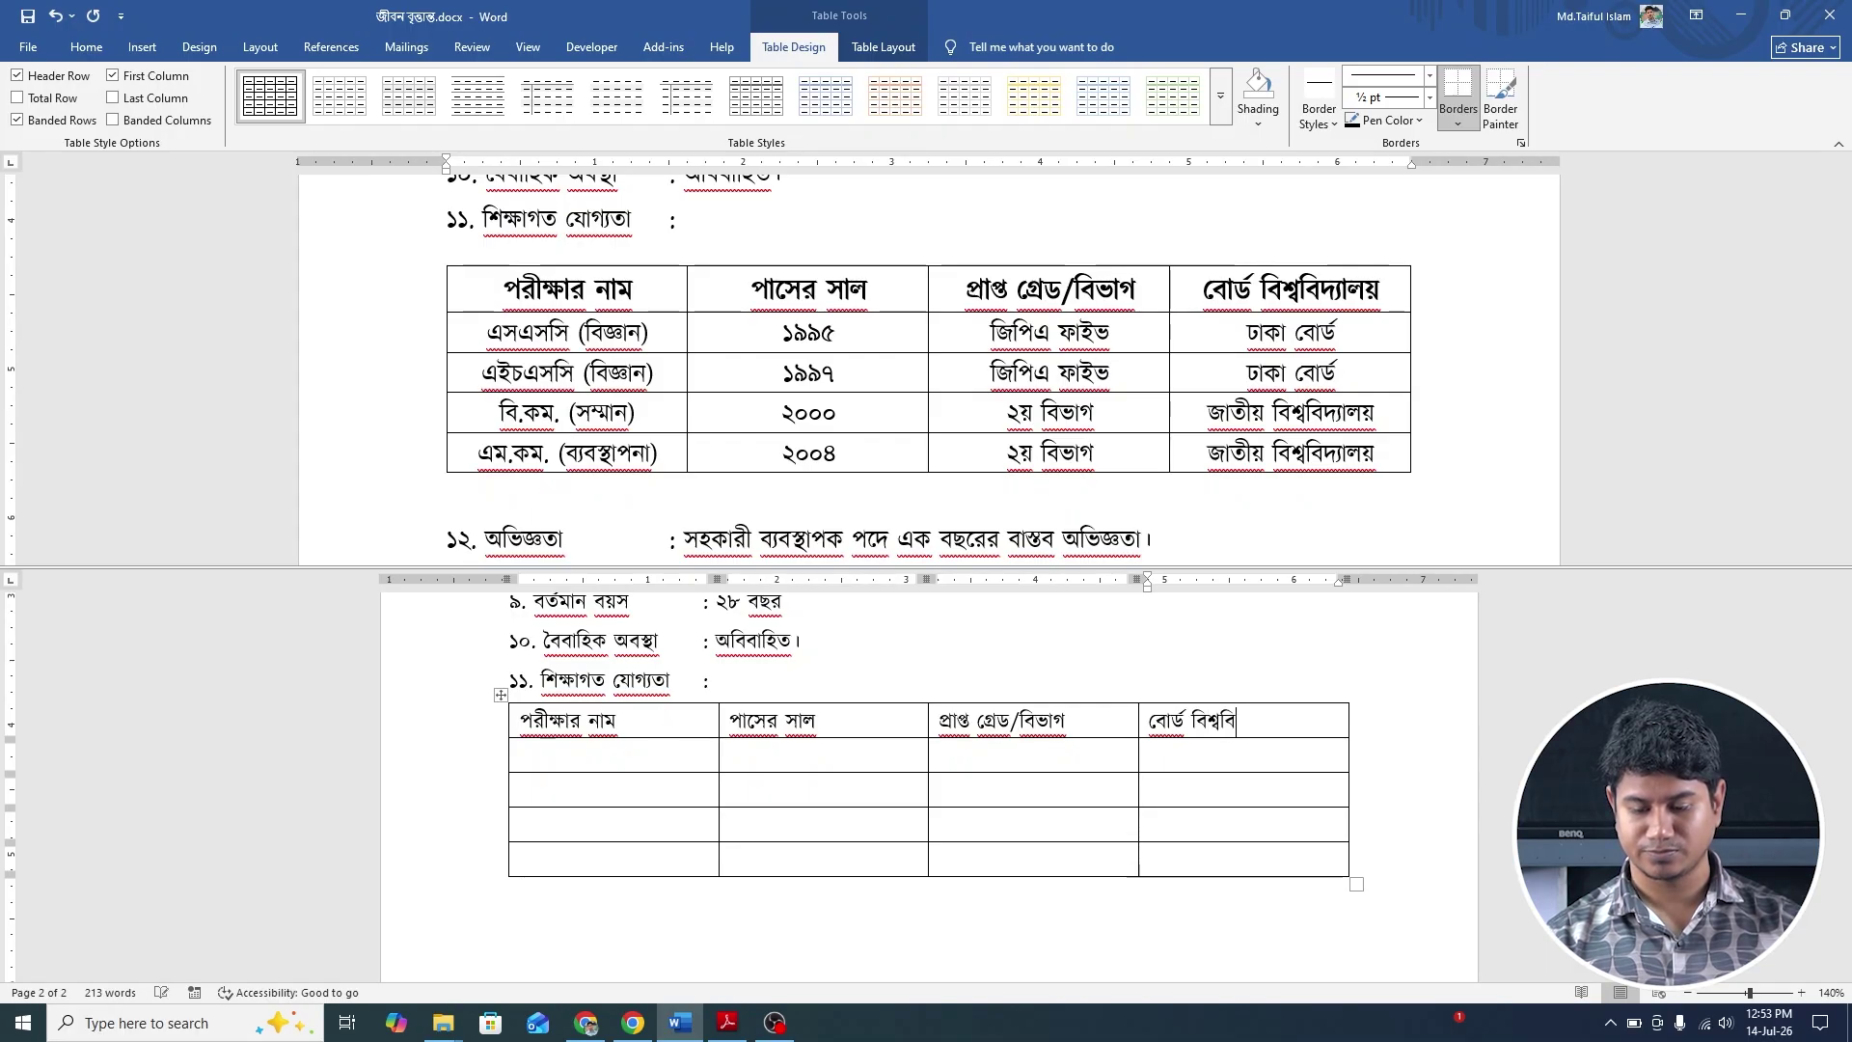
pyautogui.write('দ্যা')
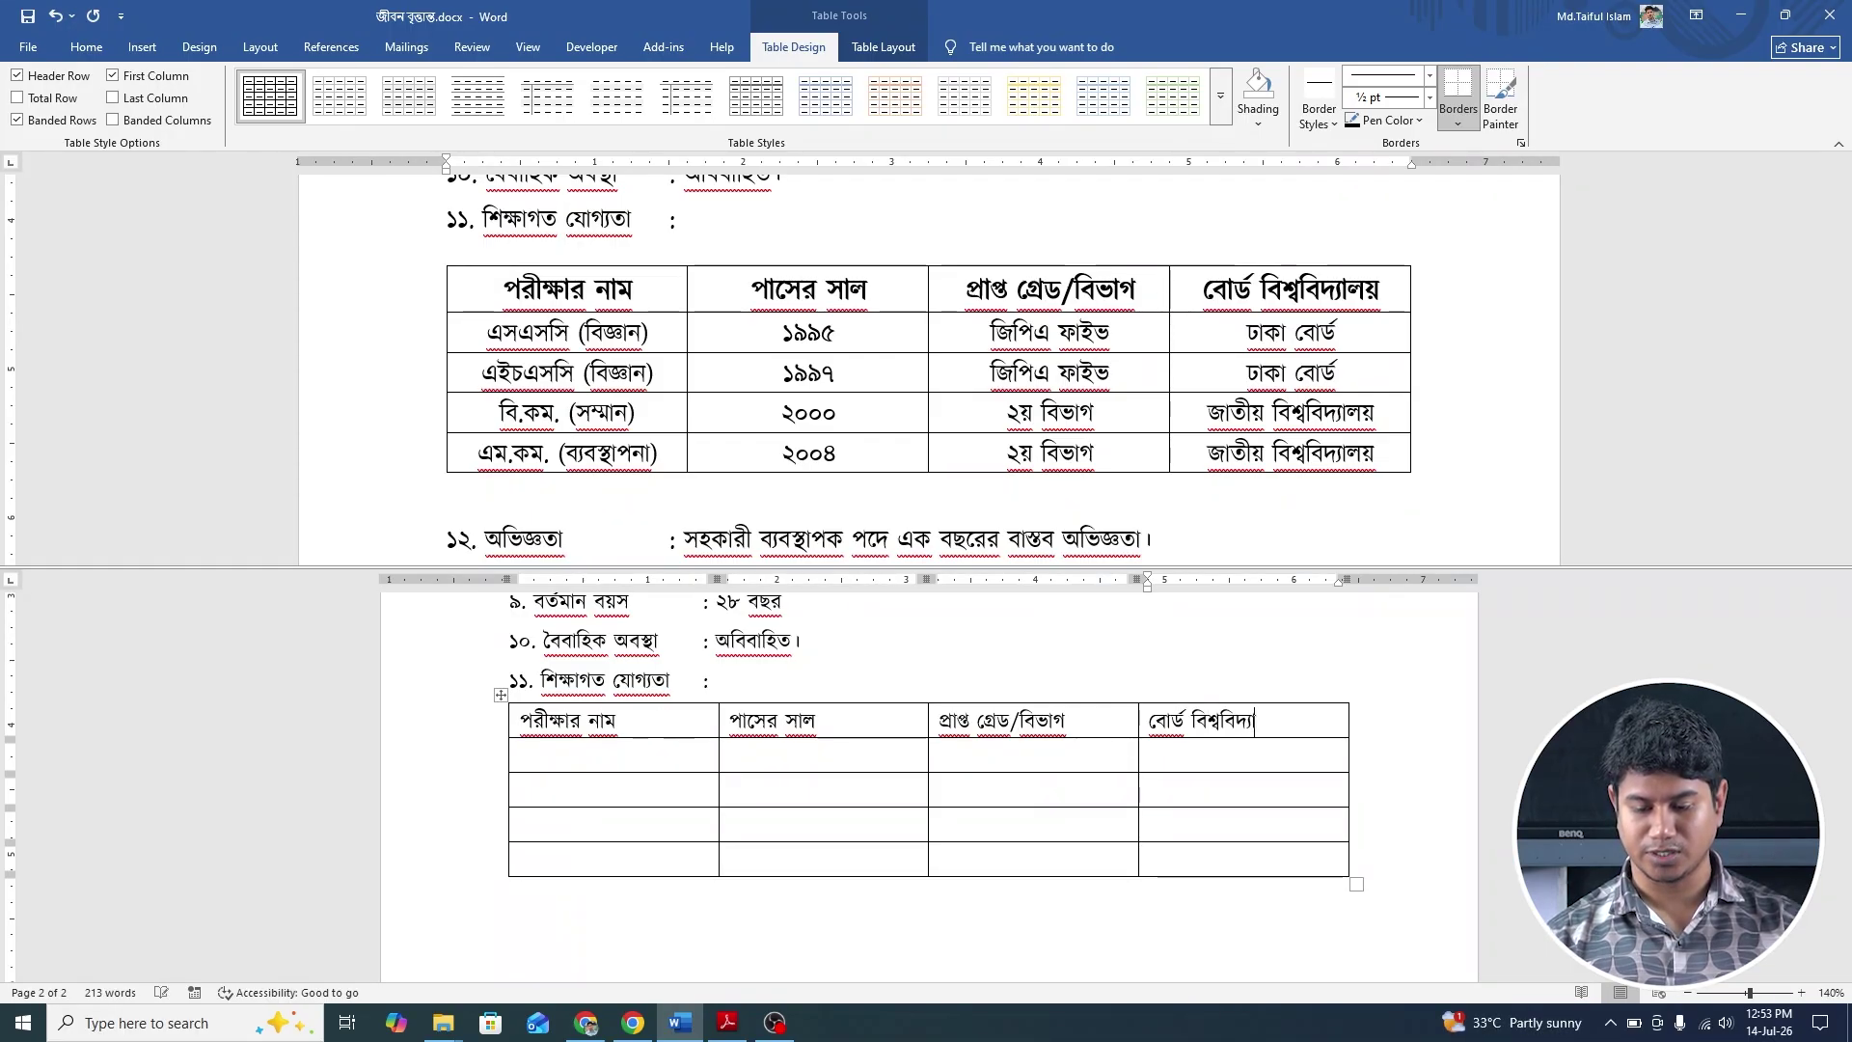
pyautogui.write('লয়')
pyautogui.press('Tab')
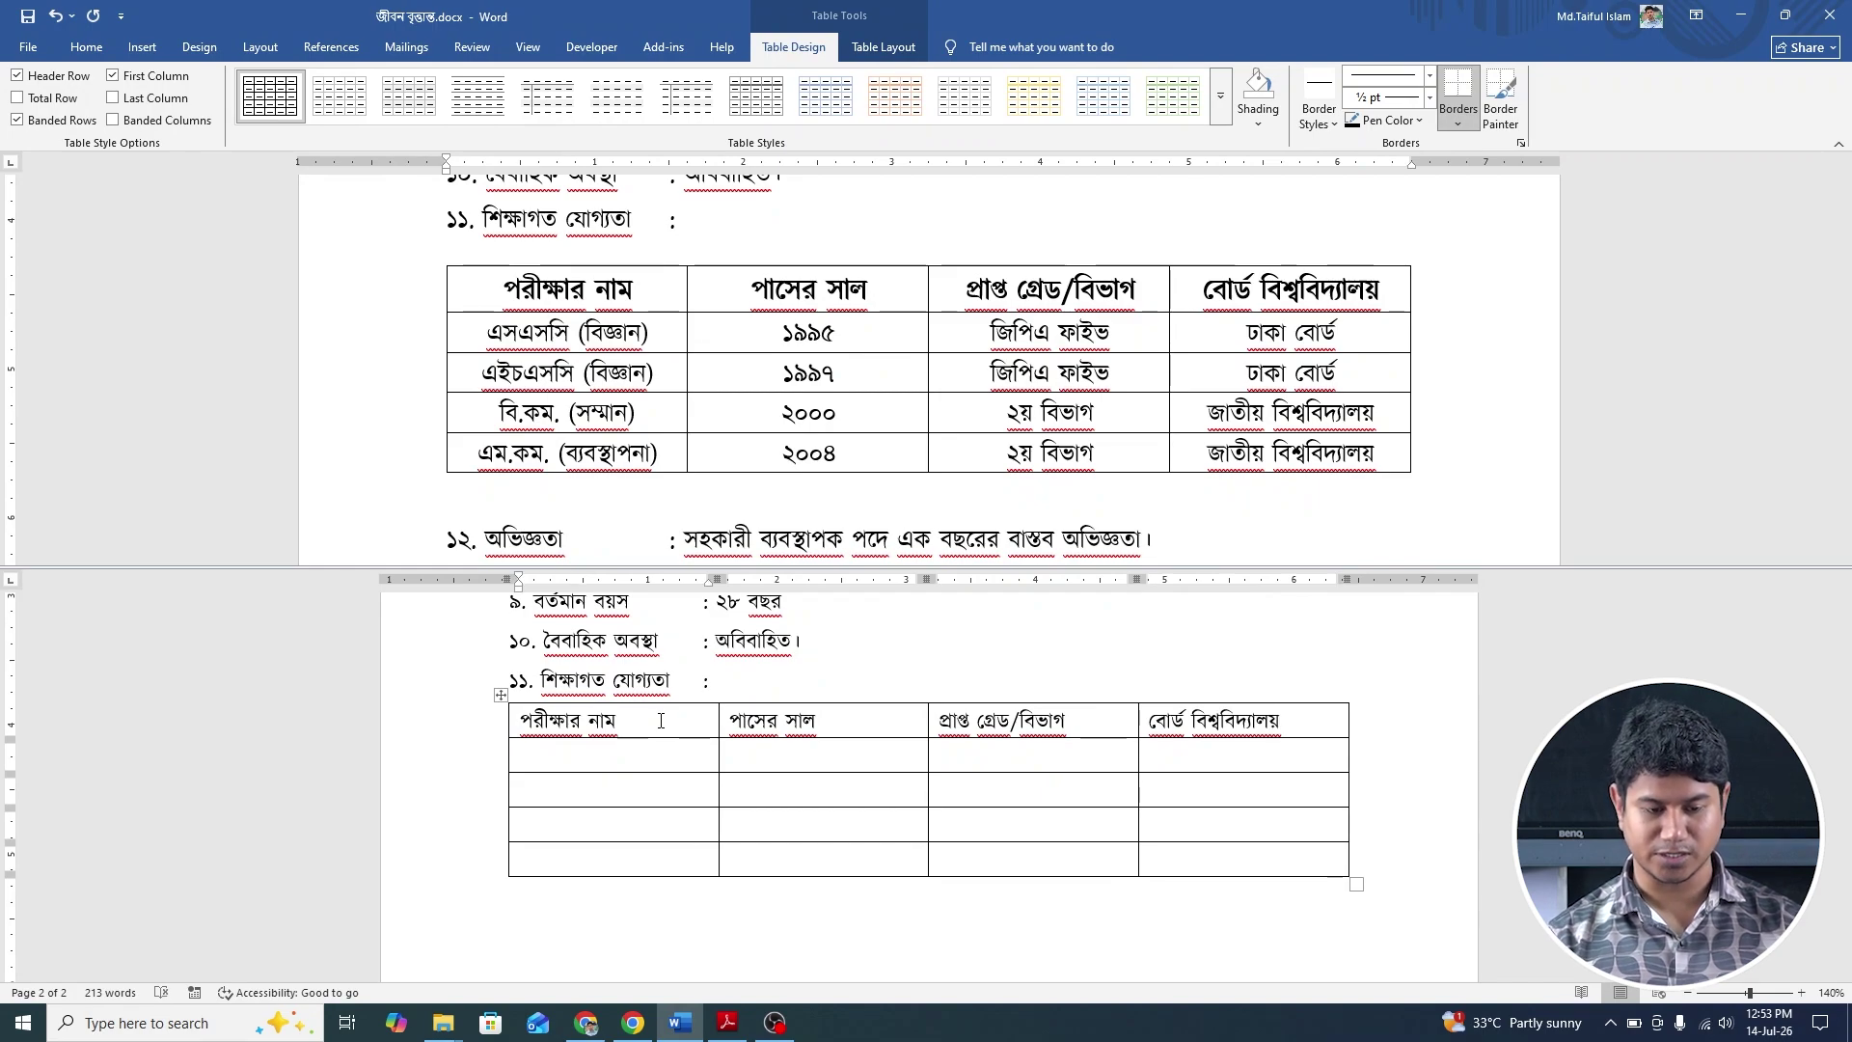
# Enter এসএসসি (বিজ্ঞান), ১৯৯৫, জিপিএ ফাইভ and ঢাকা বোর্ড across the first data row.
pyautogui.write('এ')
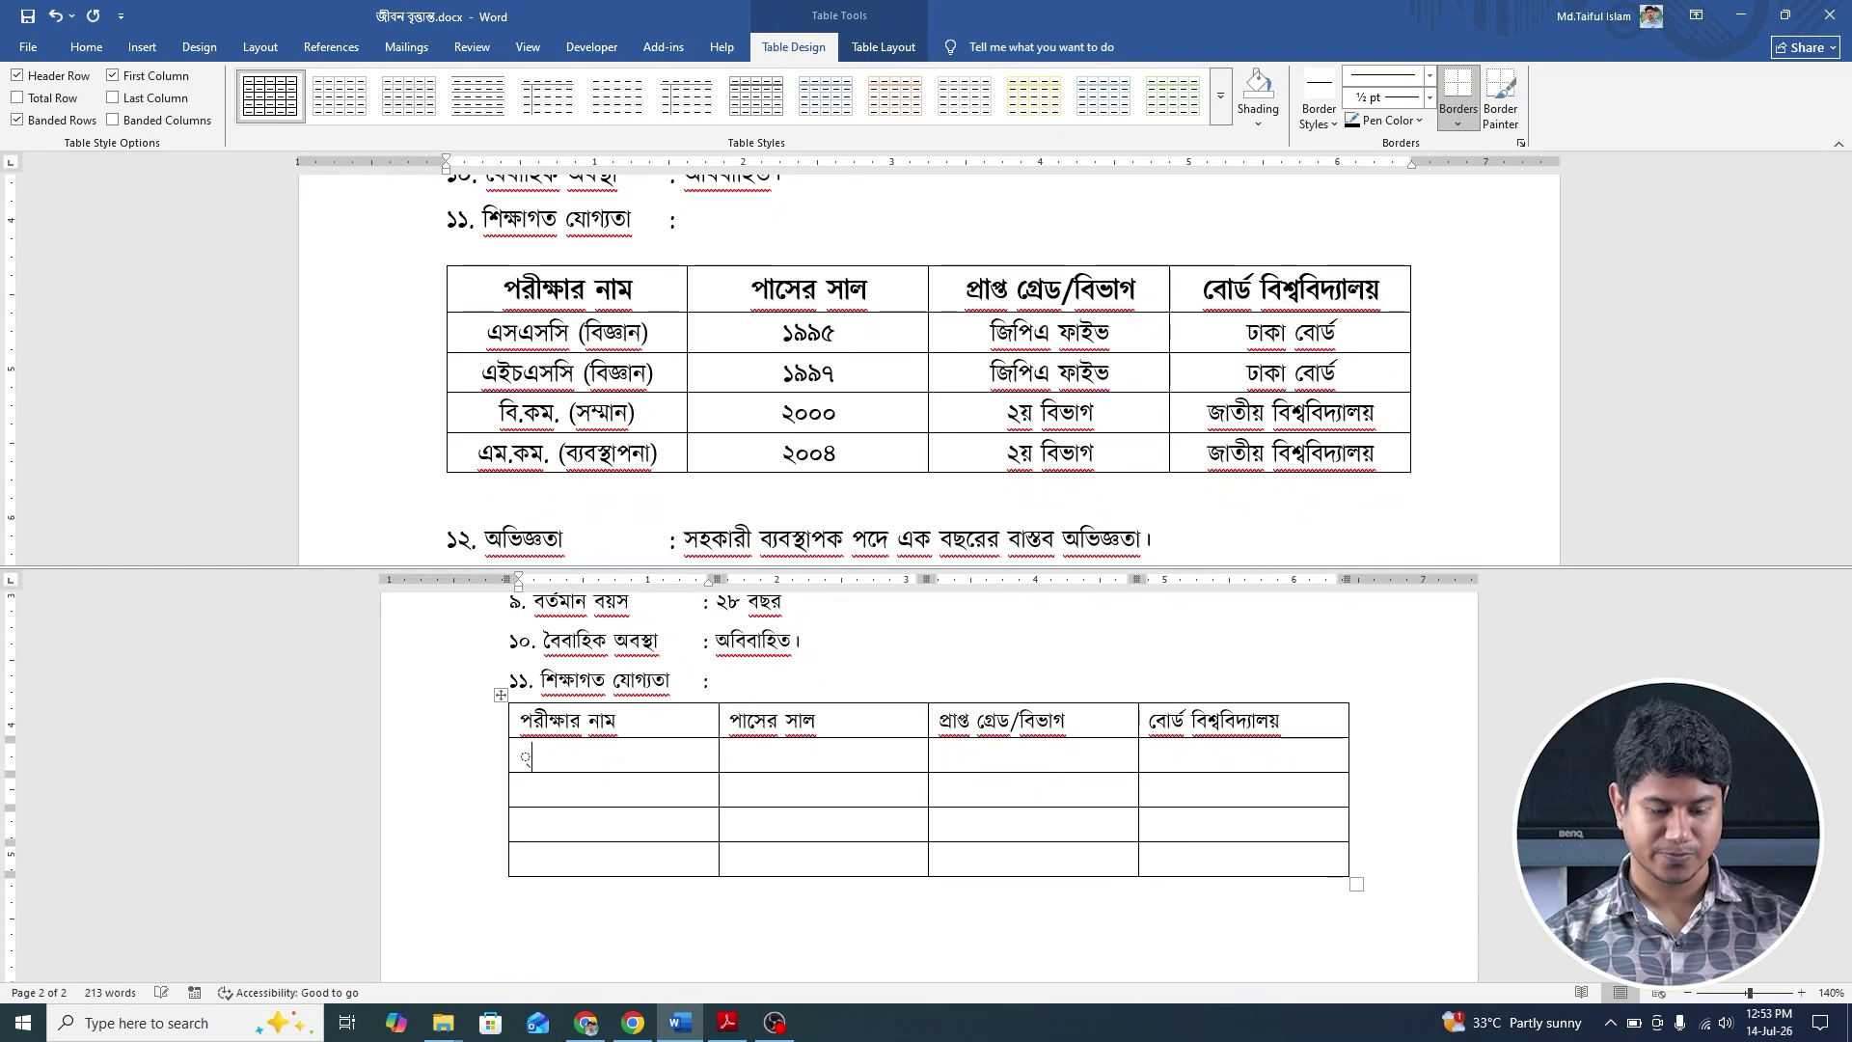
pyautogui.write('সএসসি')
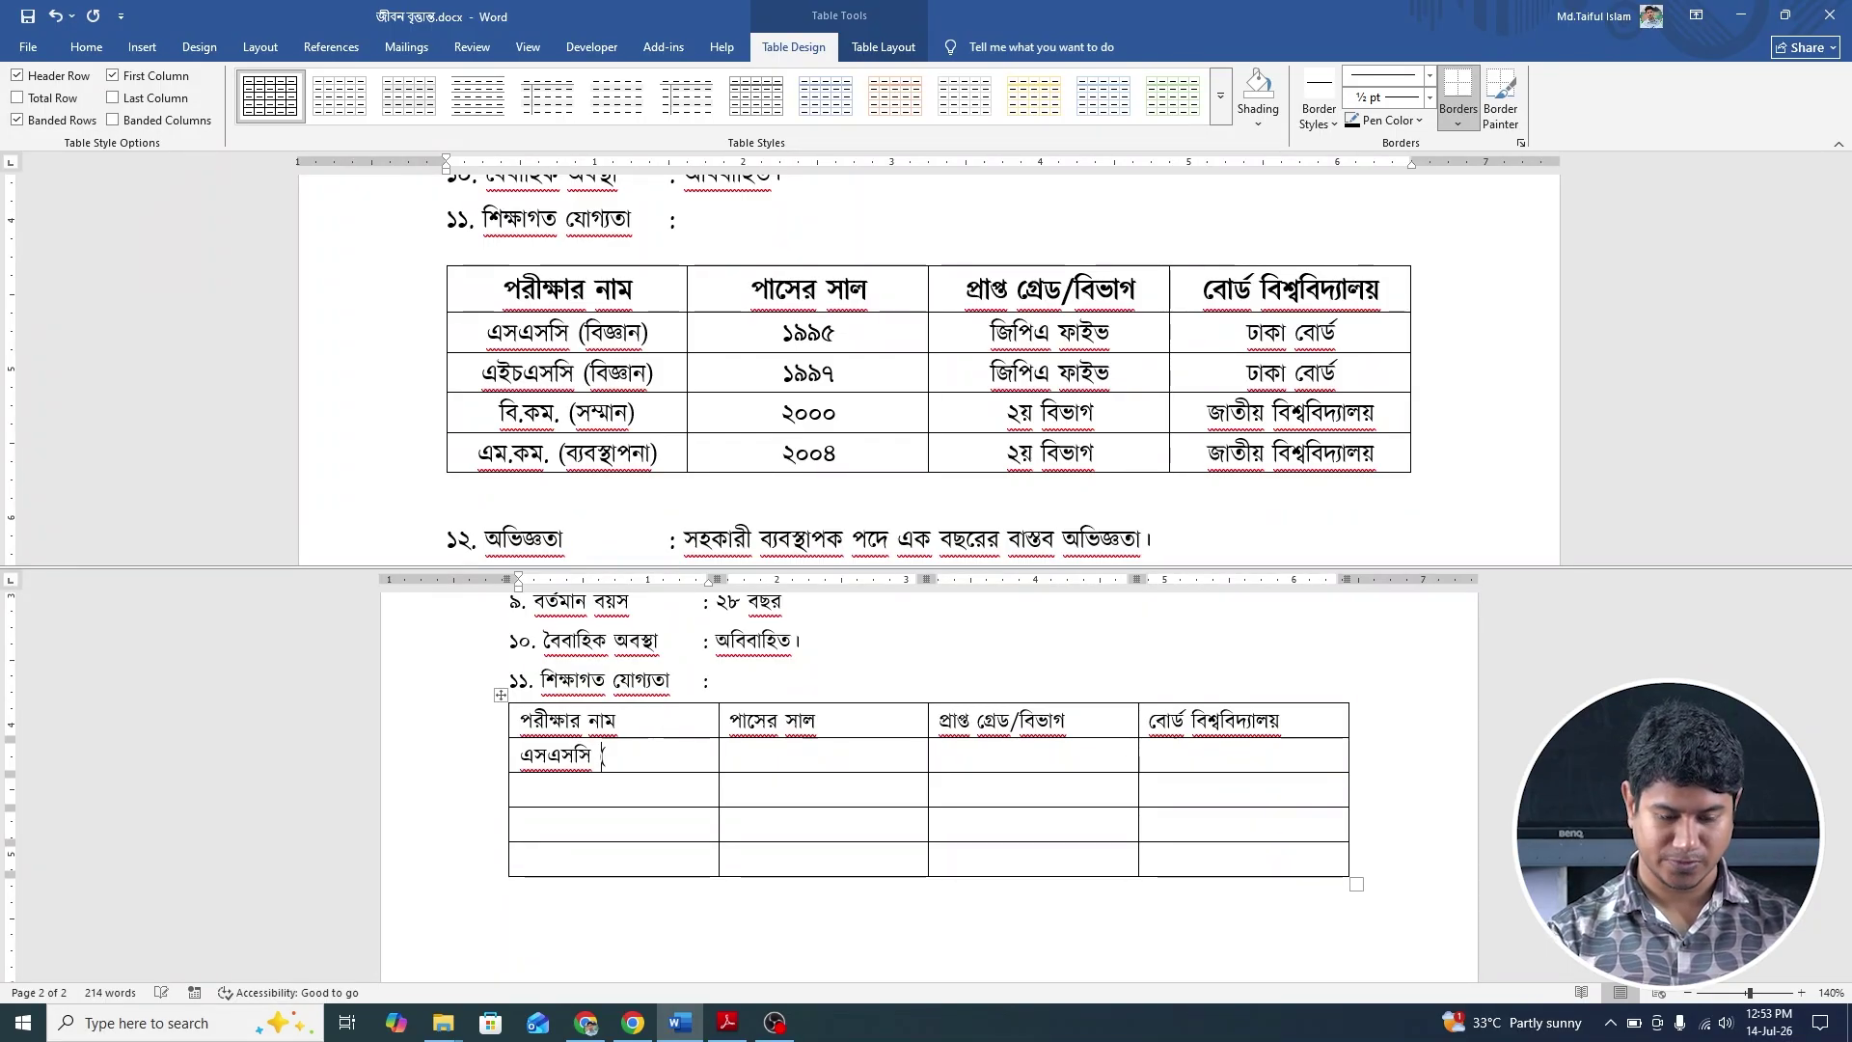
pyautogui.write(' (বি')
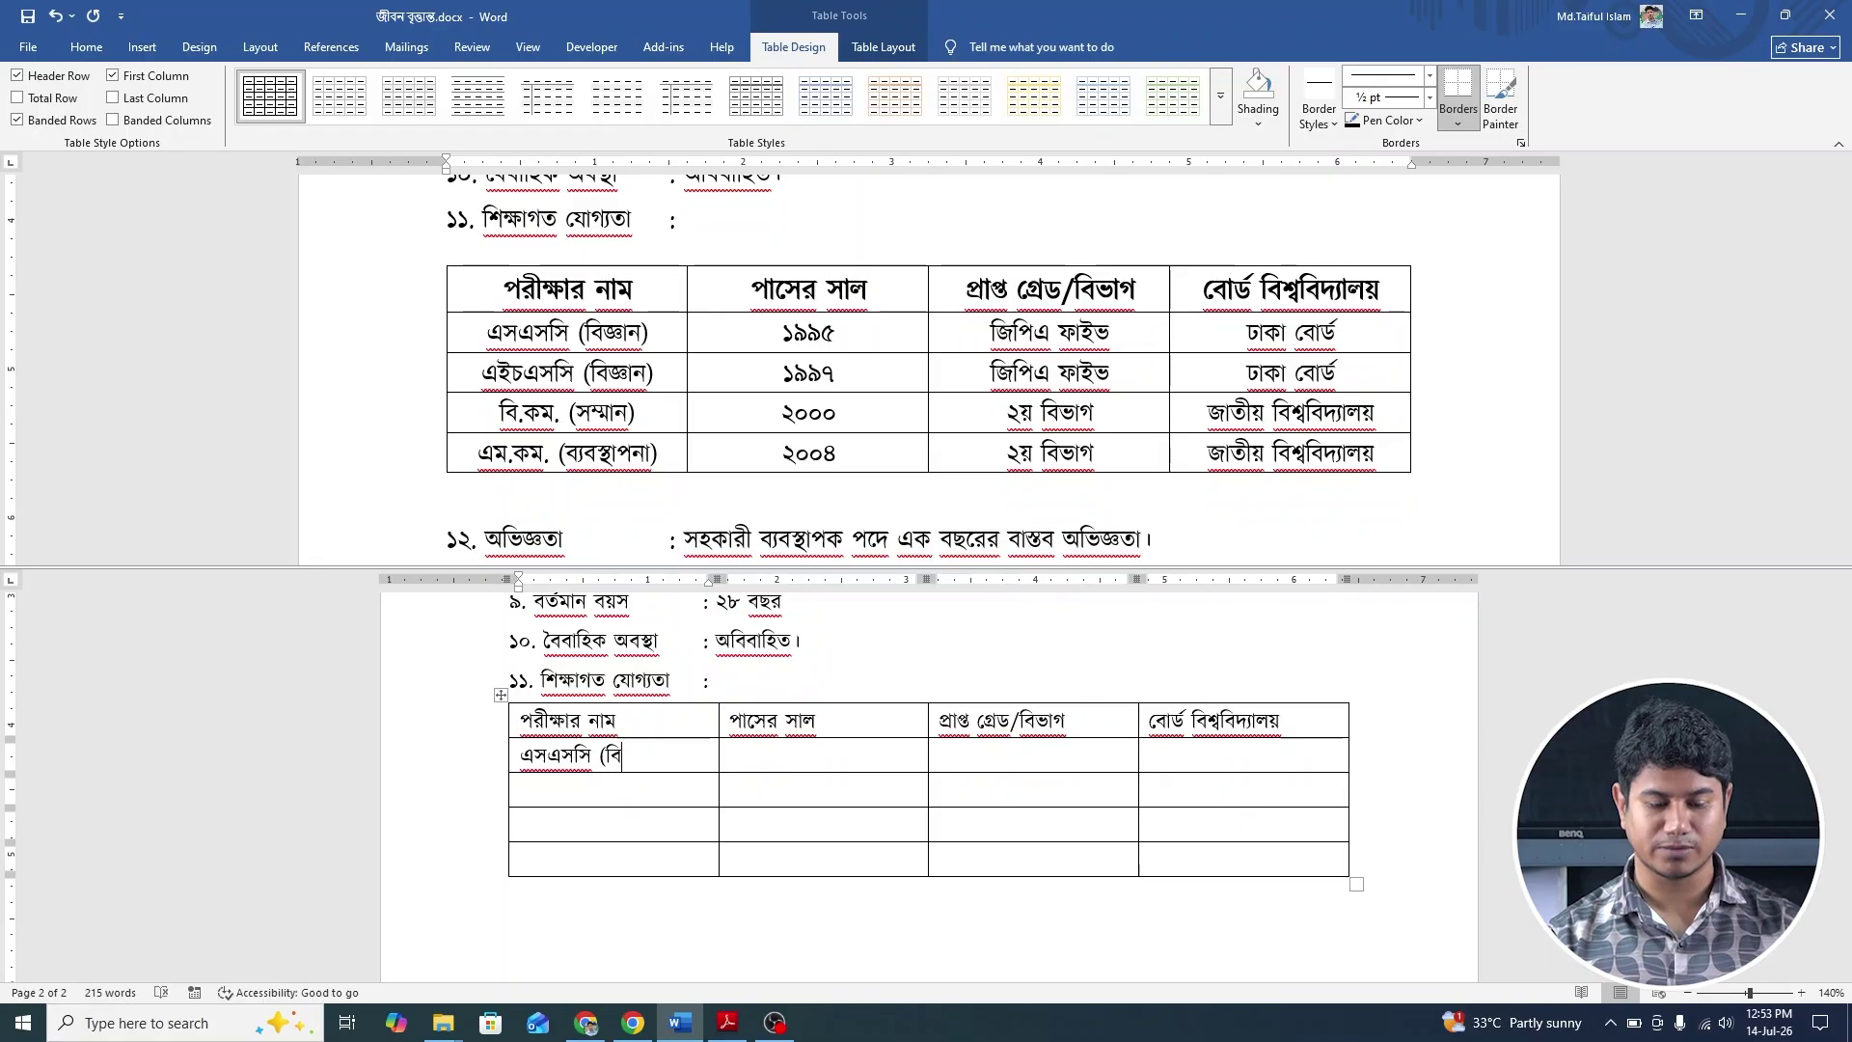
pyautogui.write('জ')
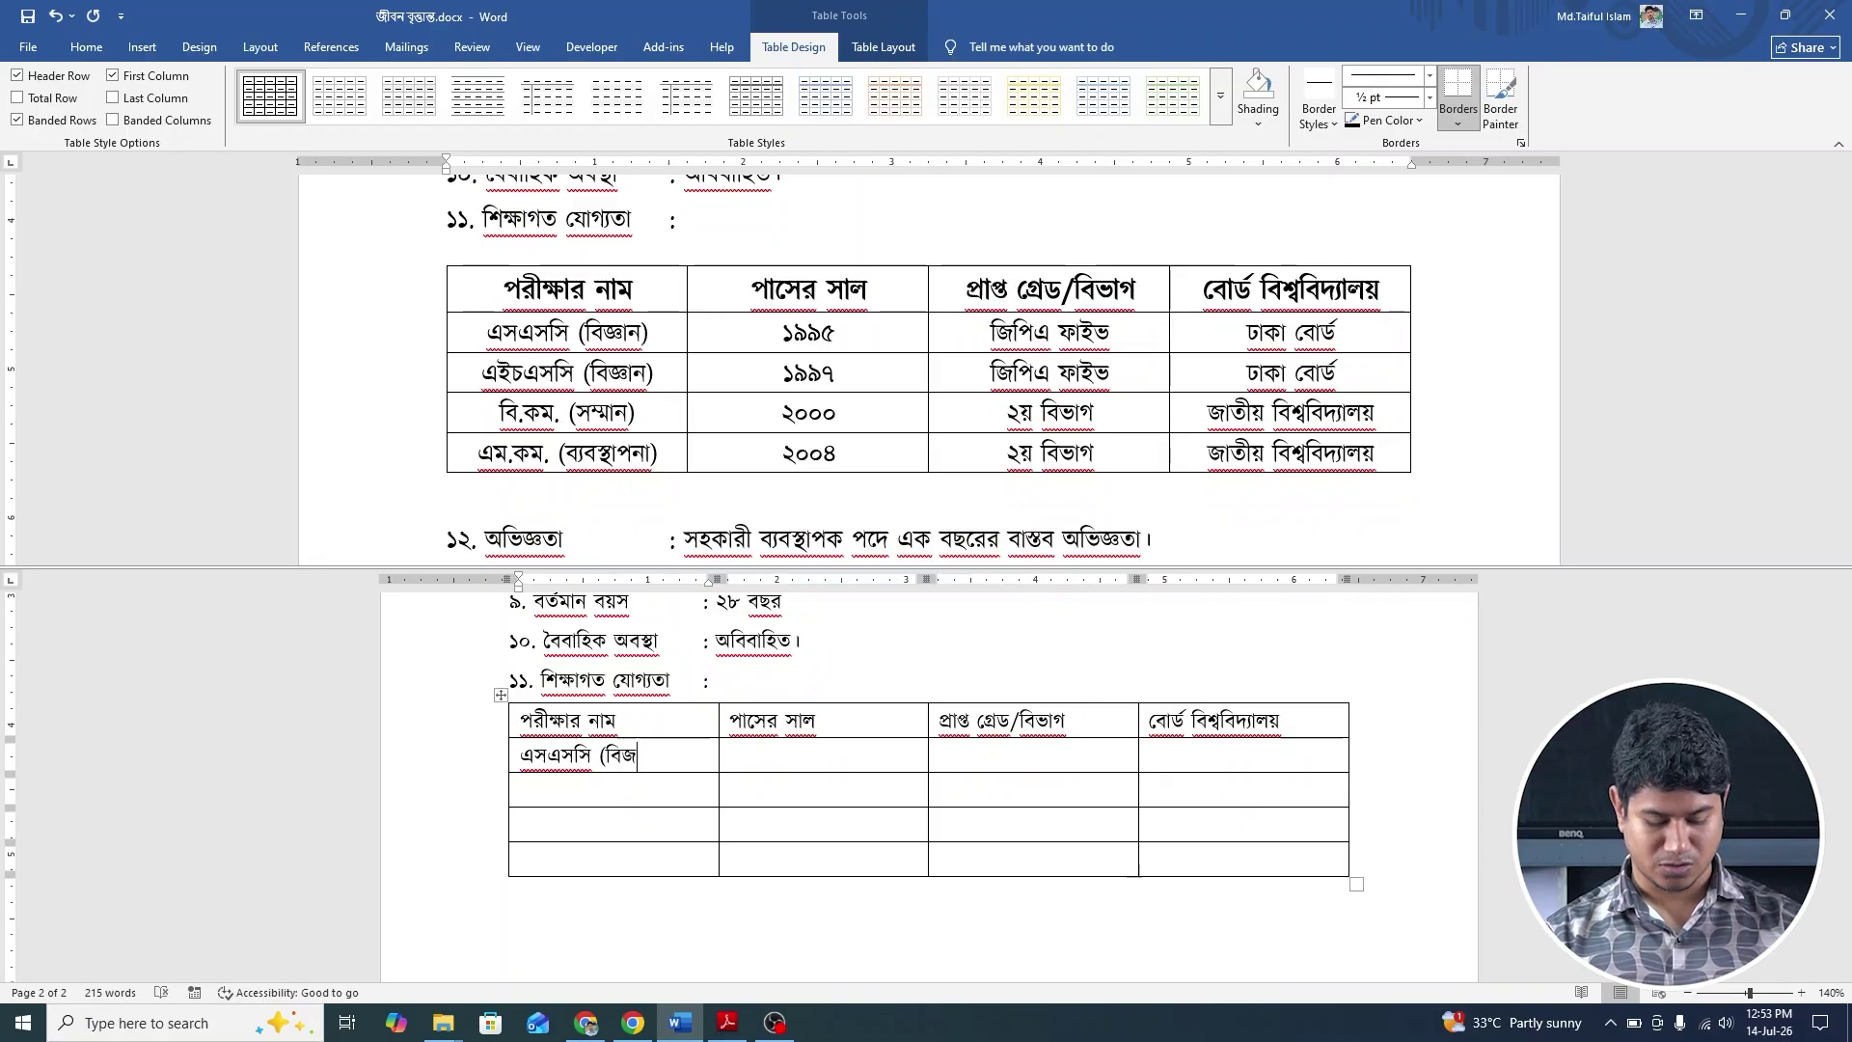
pyautogui.write('্')
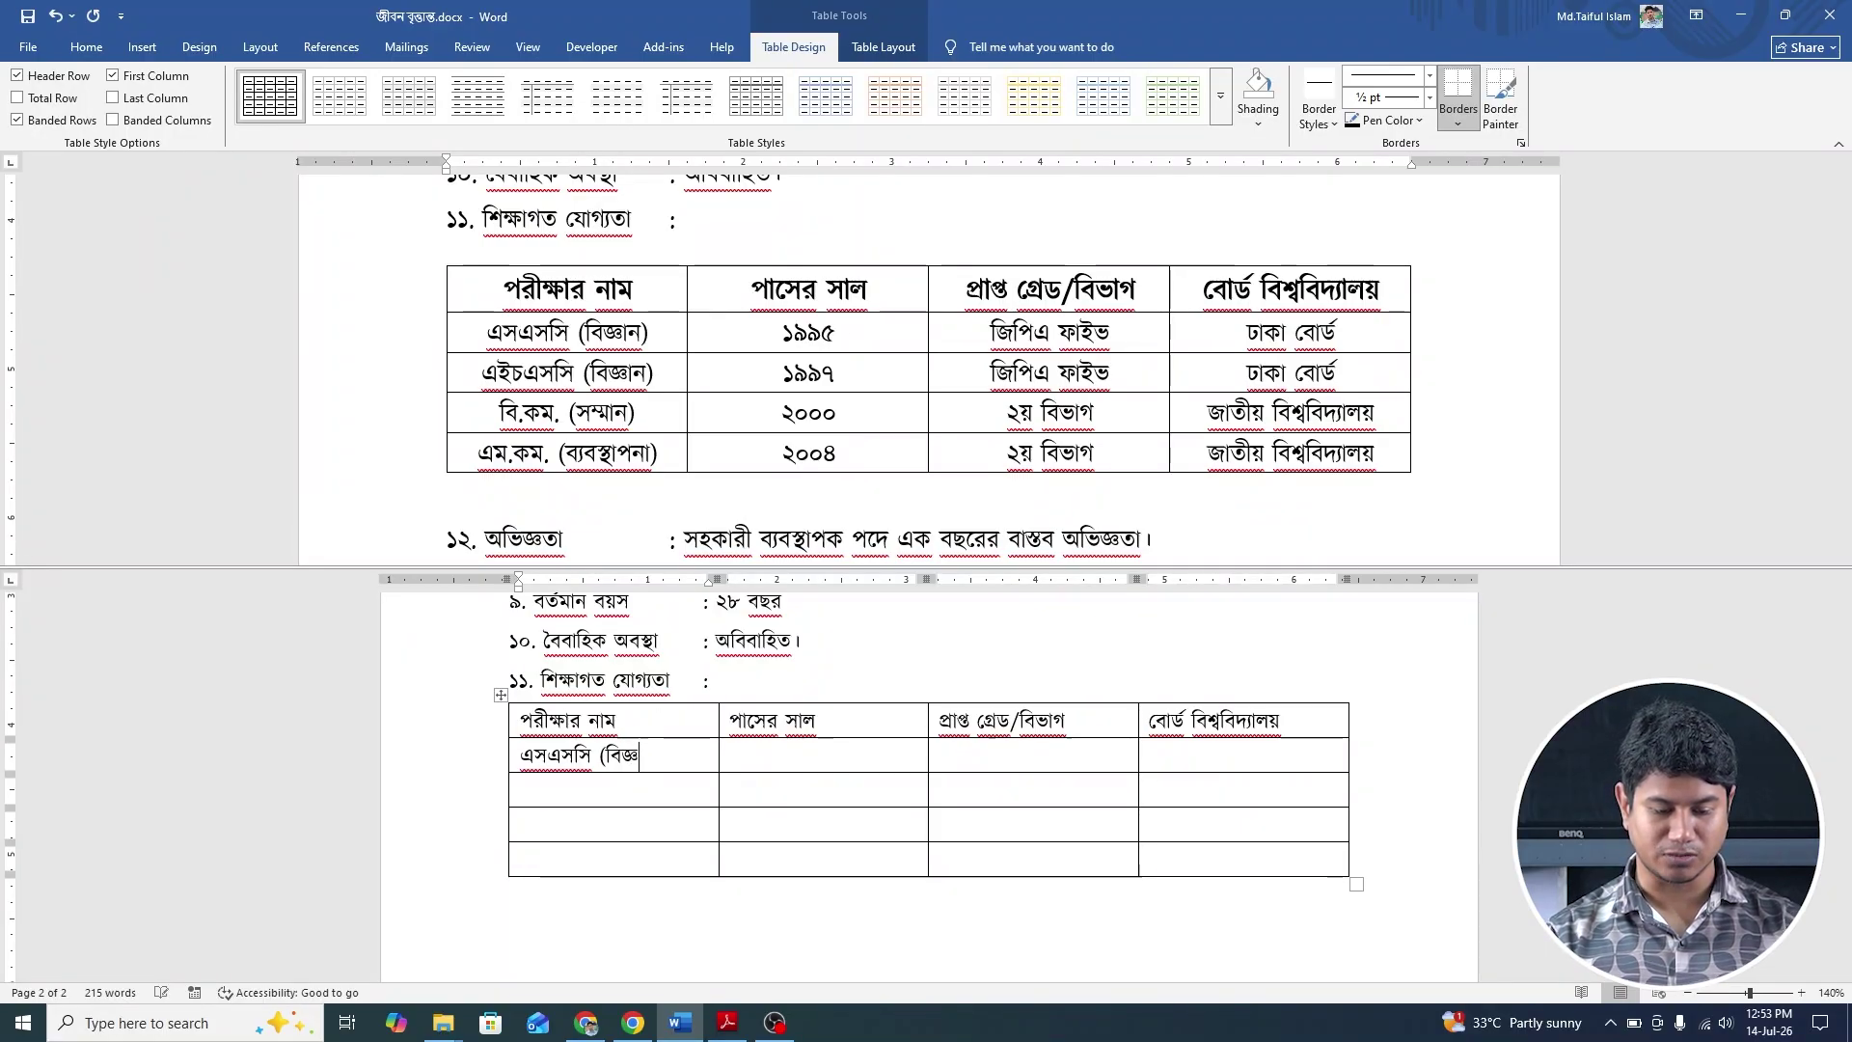
pyautogui.write('ঞ')
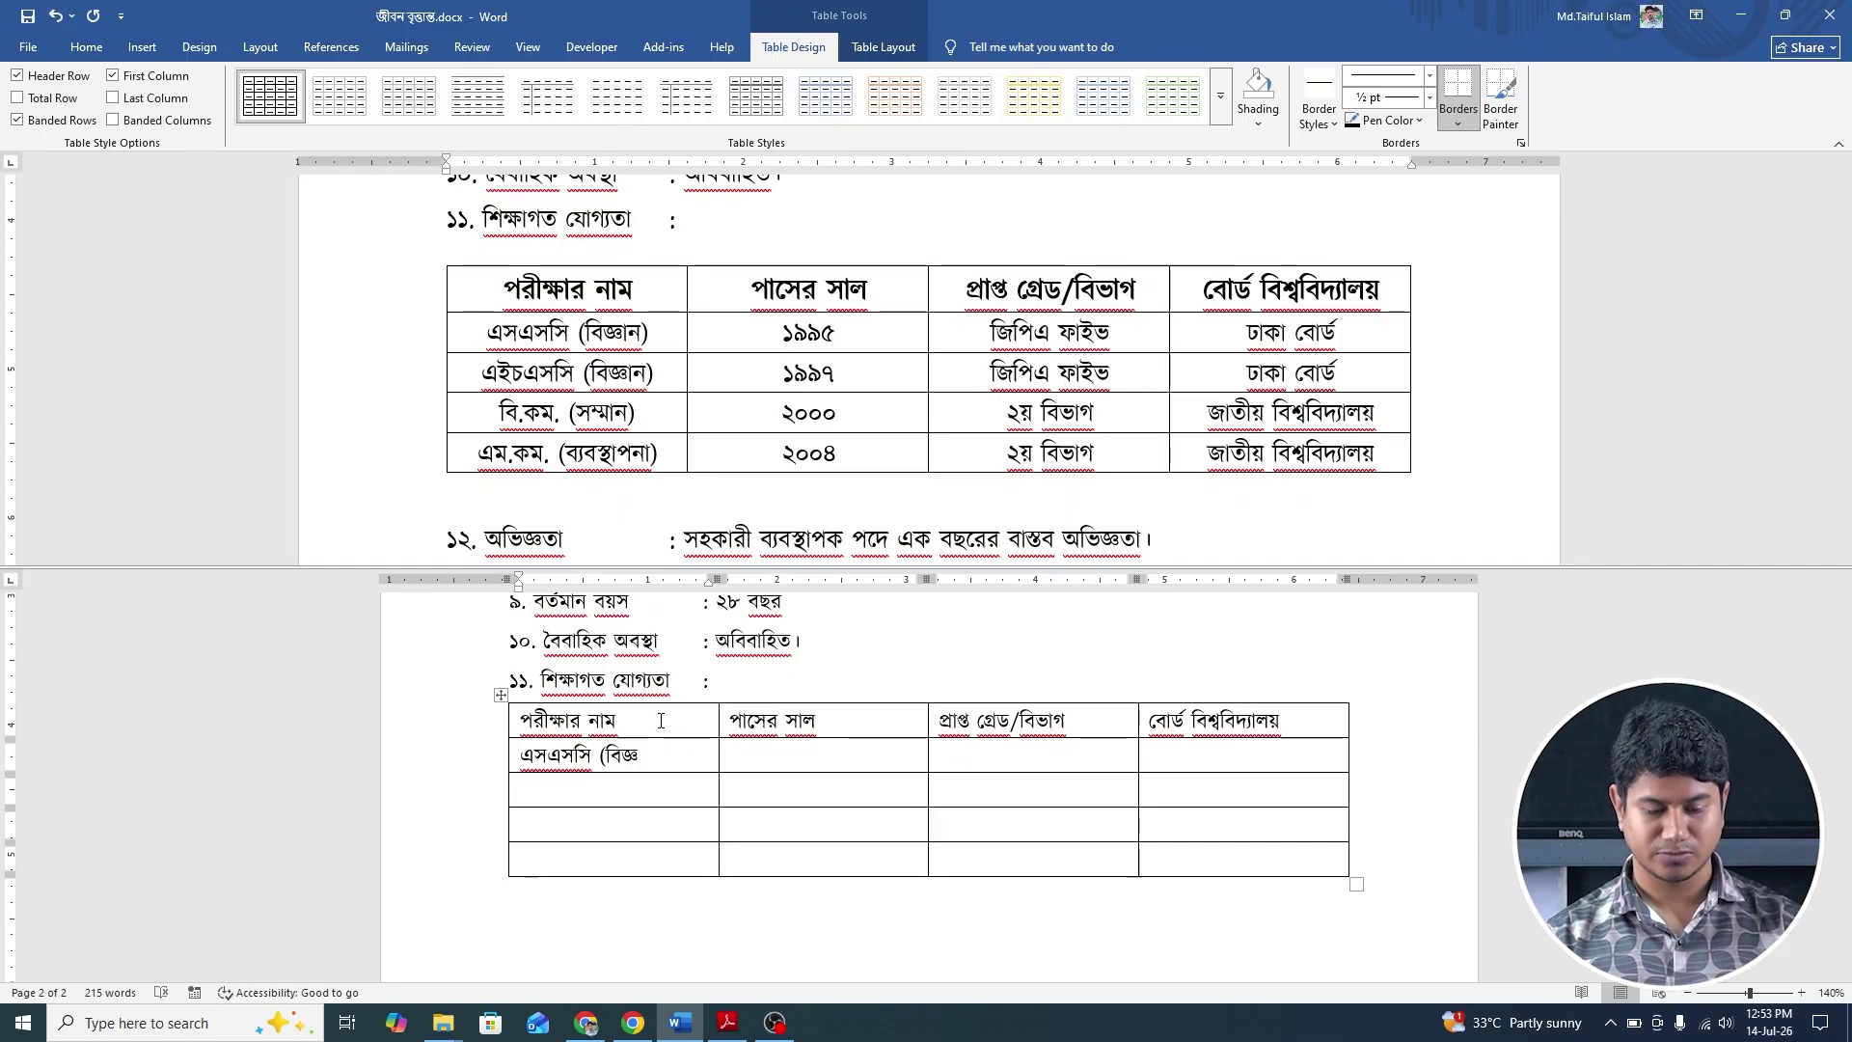
pyautogui.write('ান)')
pyautogui.press('Tab')
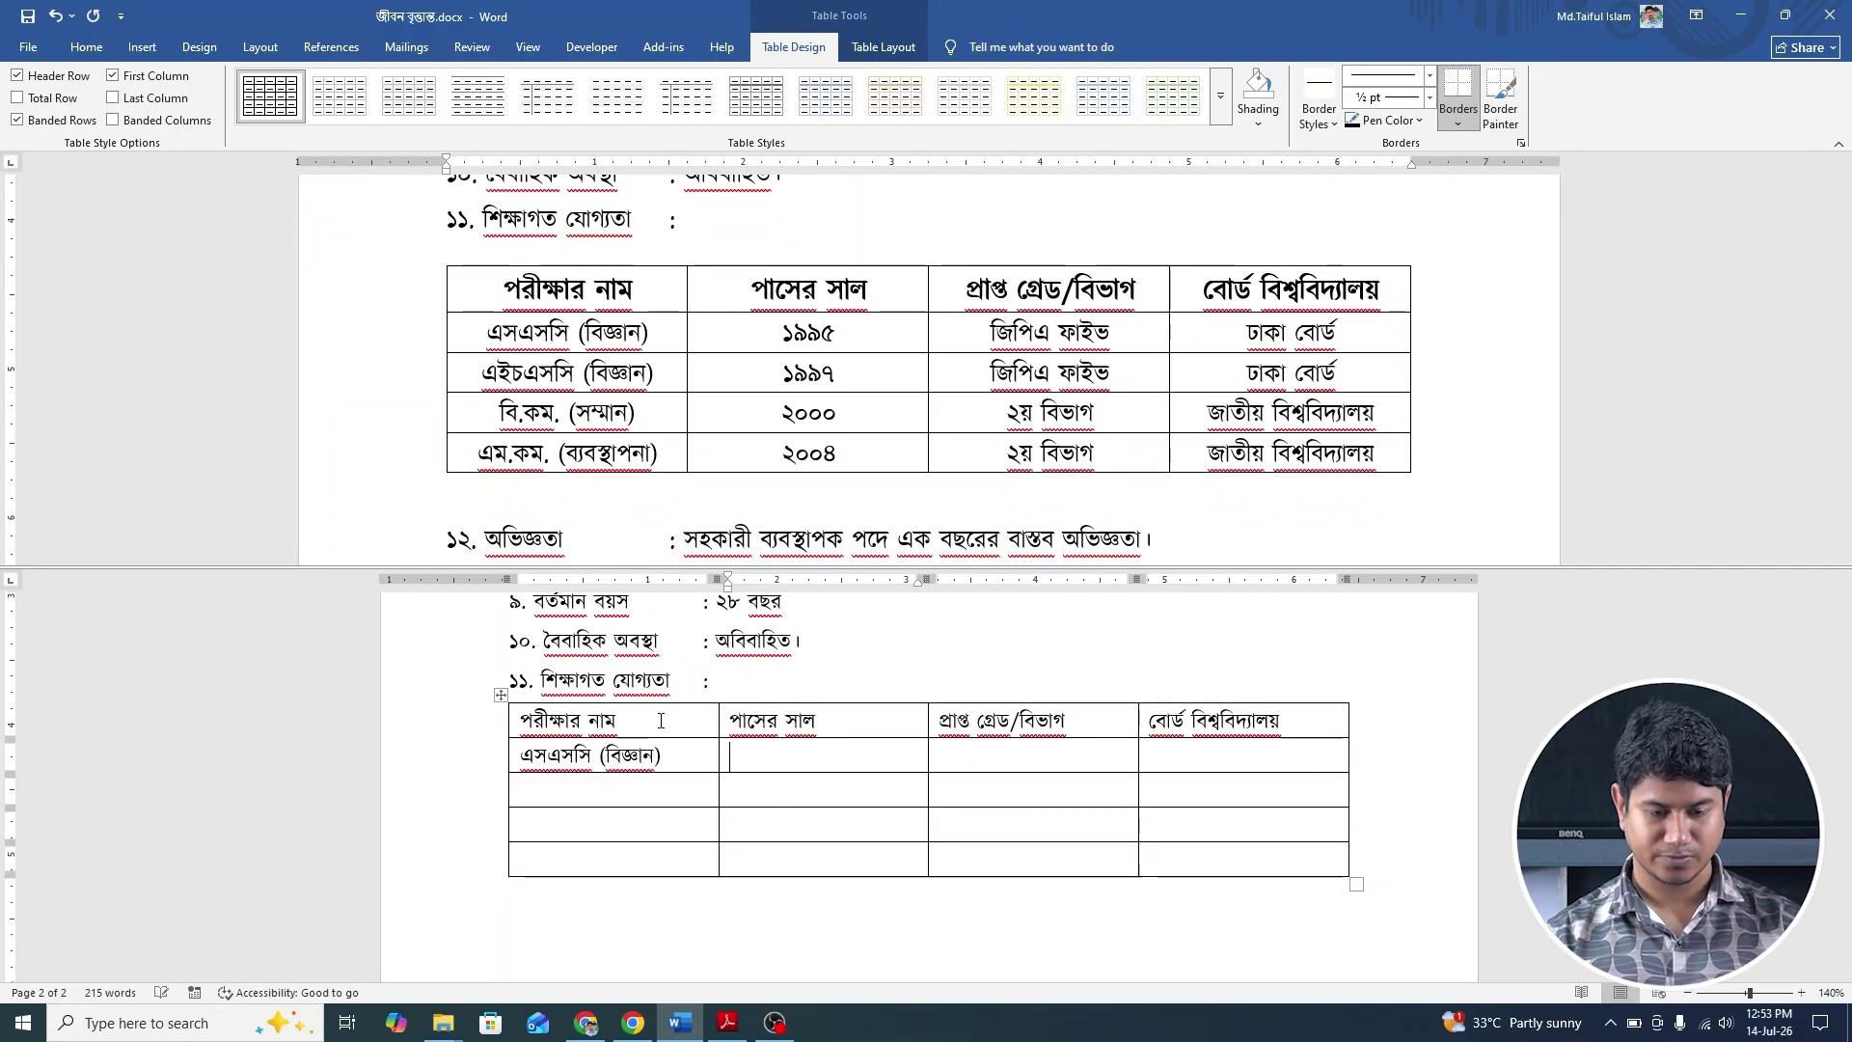
pyautogui.write('১৯৯৫')
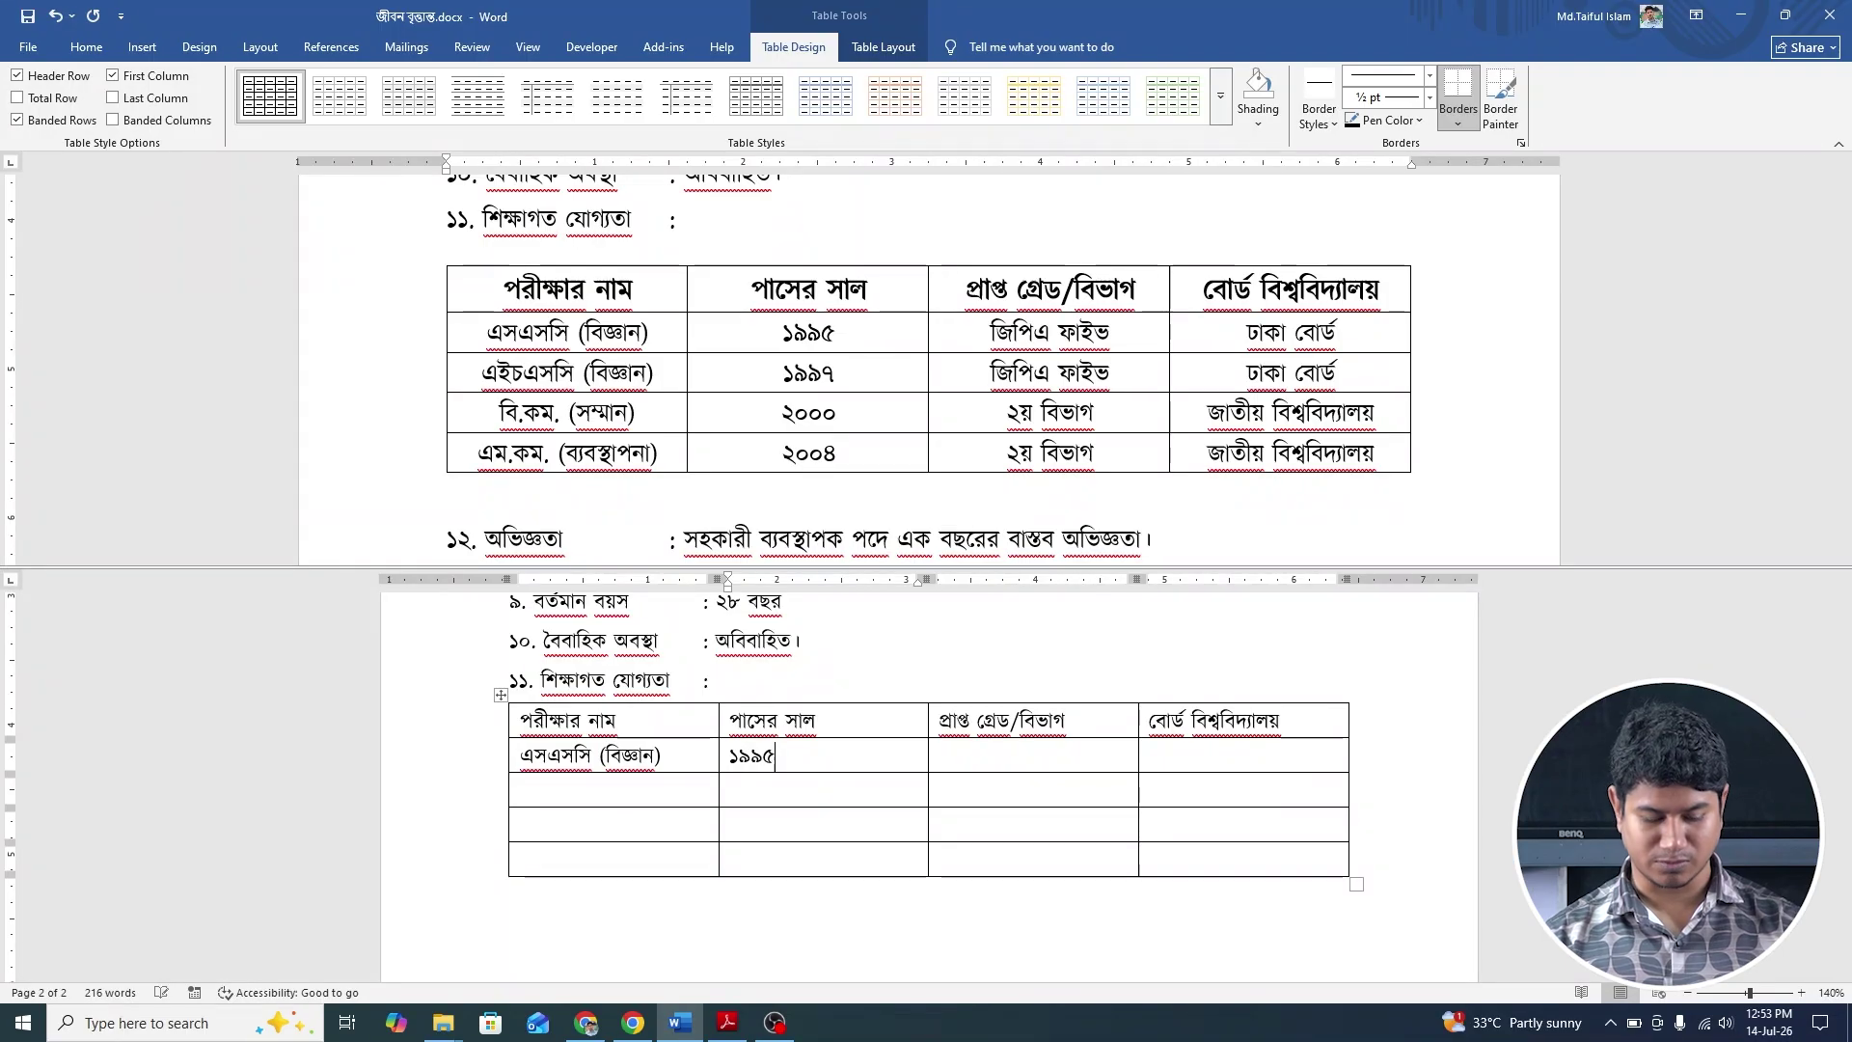
pyautogui.press('Tab')
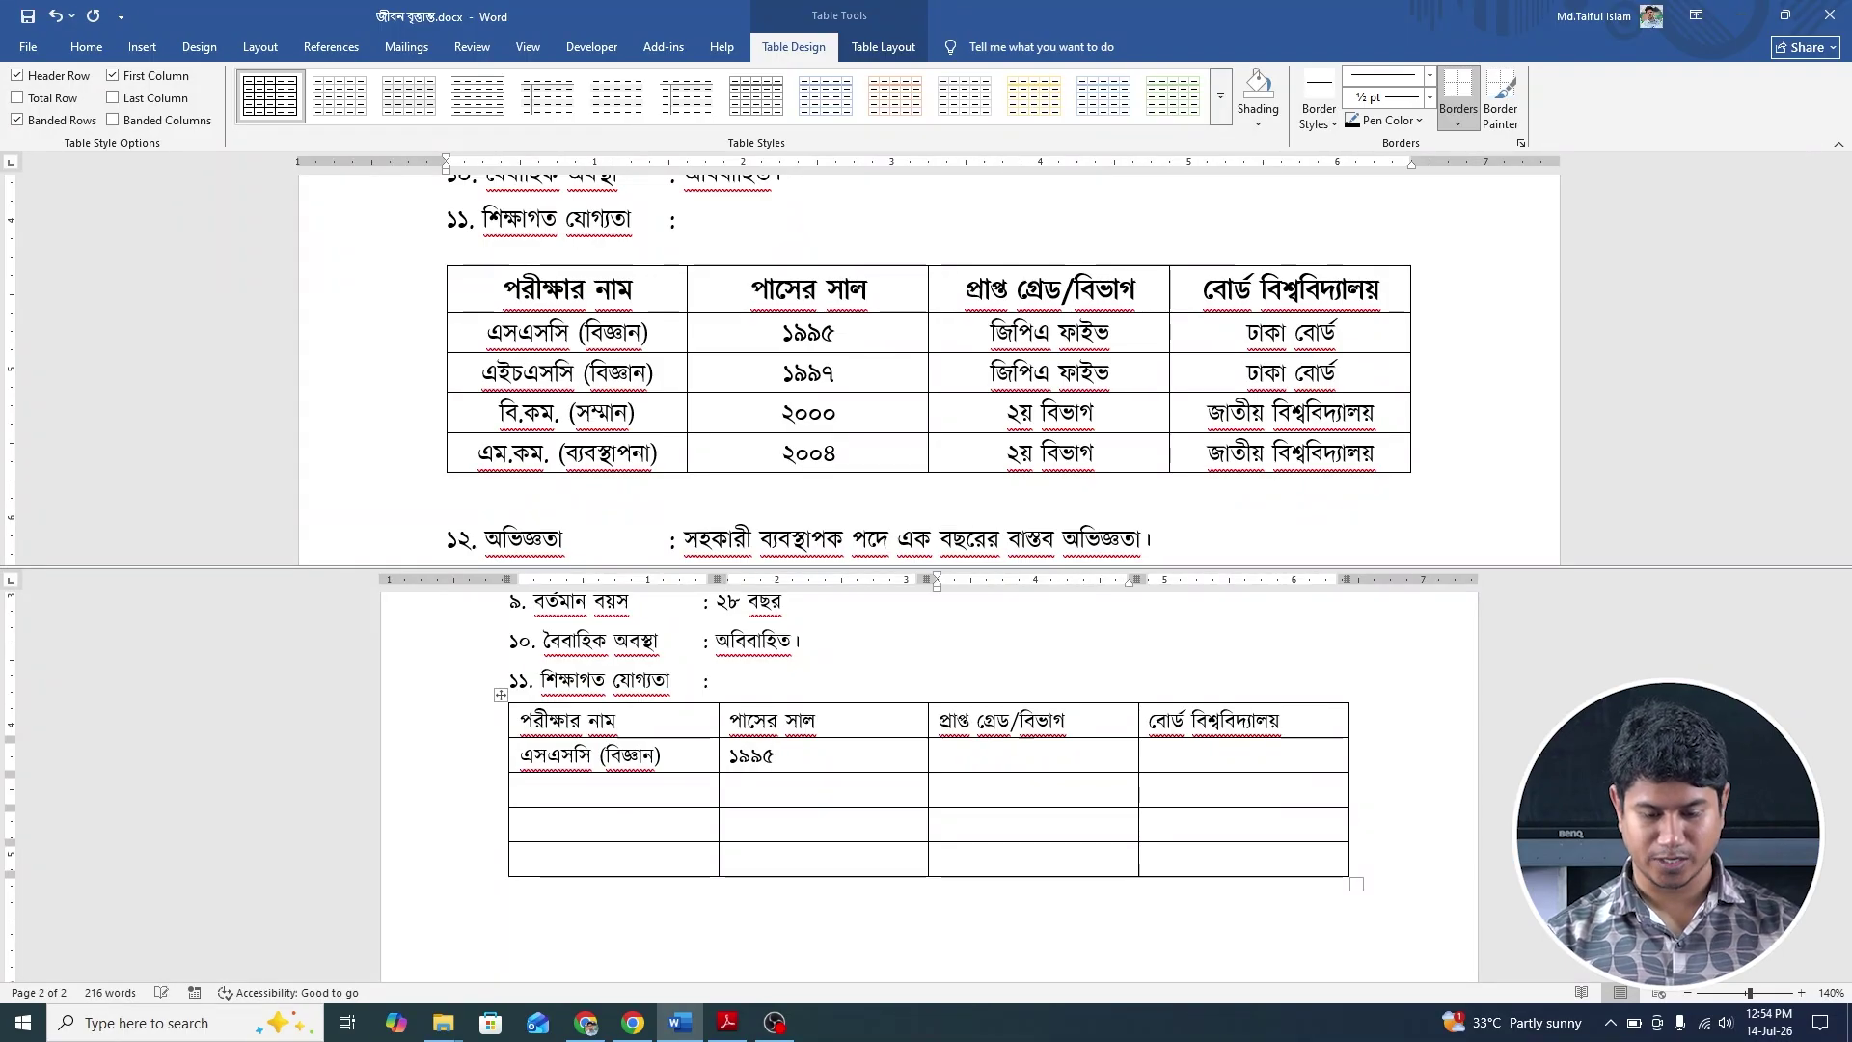
pyautogui.write('জিপি')
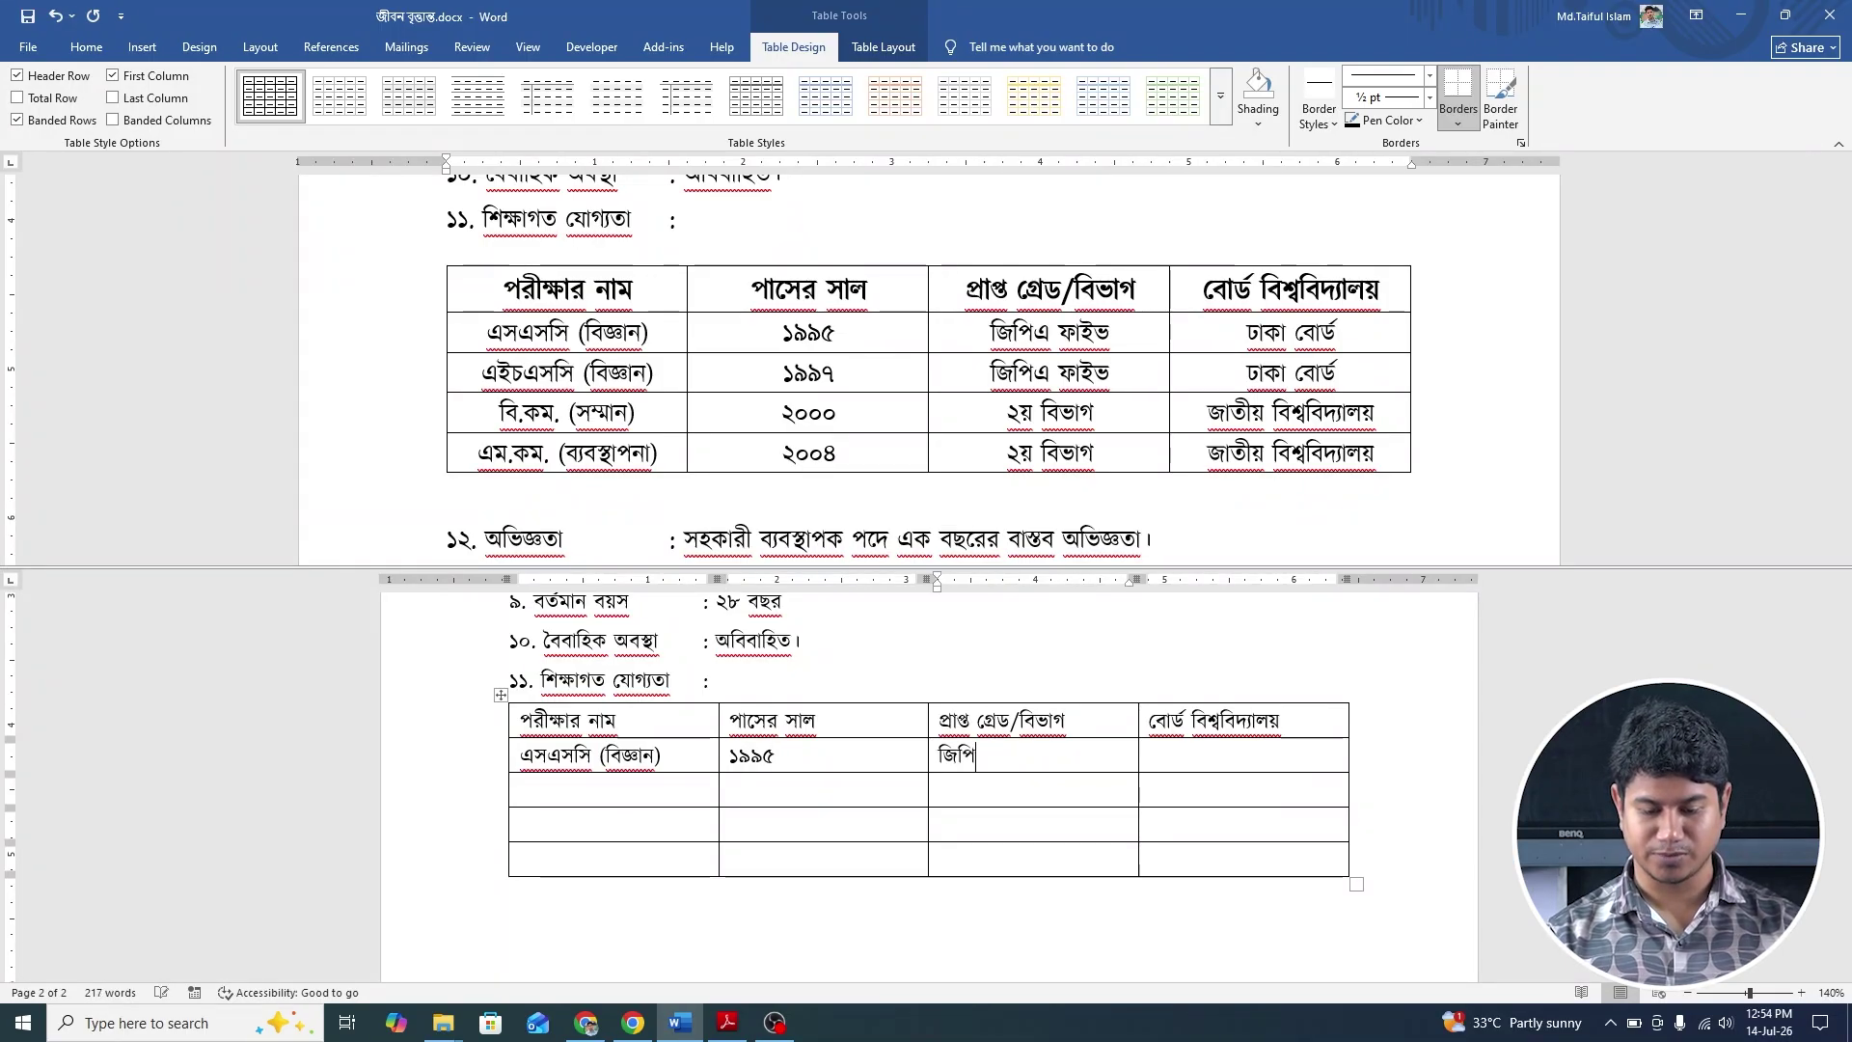
pyautogui.write('এ ফা')
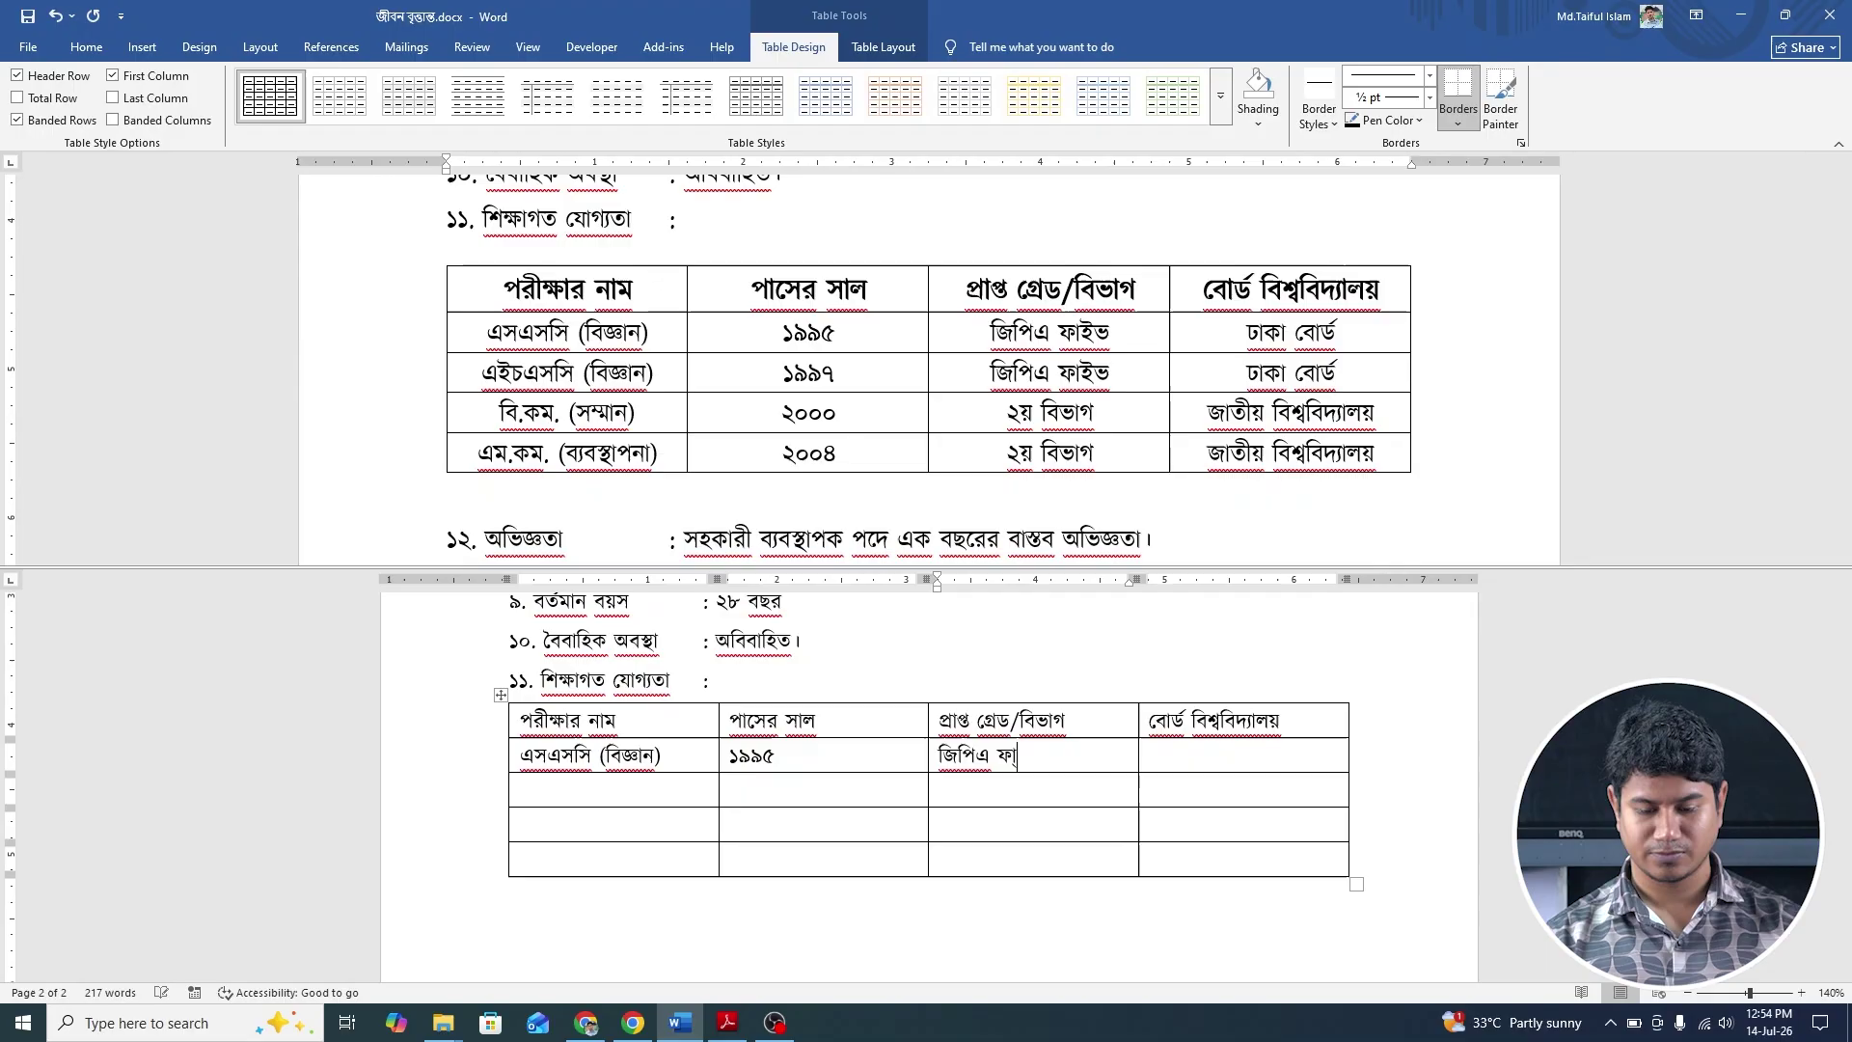
pyautogui.write('ইভ')
pyautogui.press('Tab')
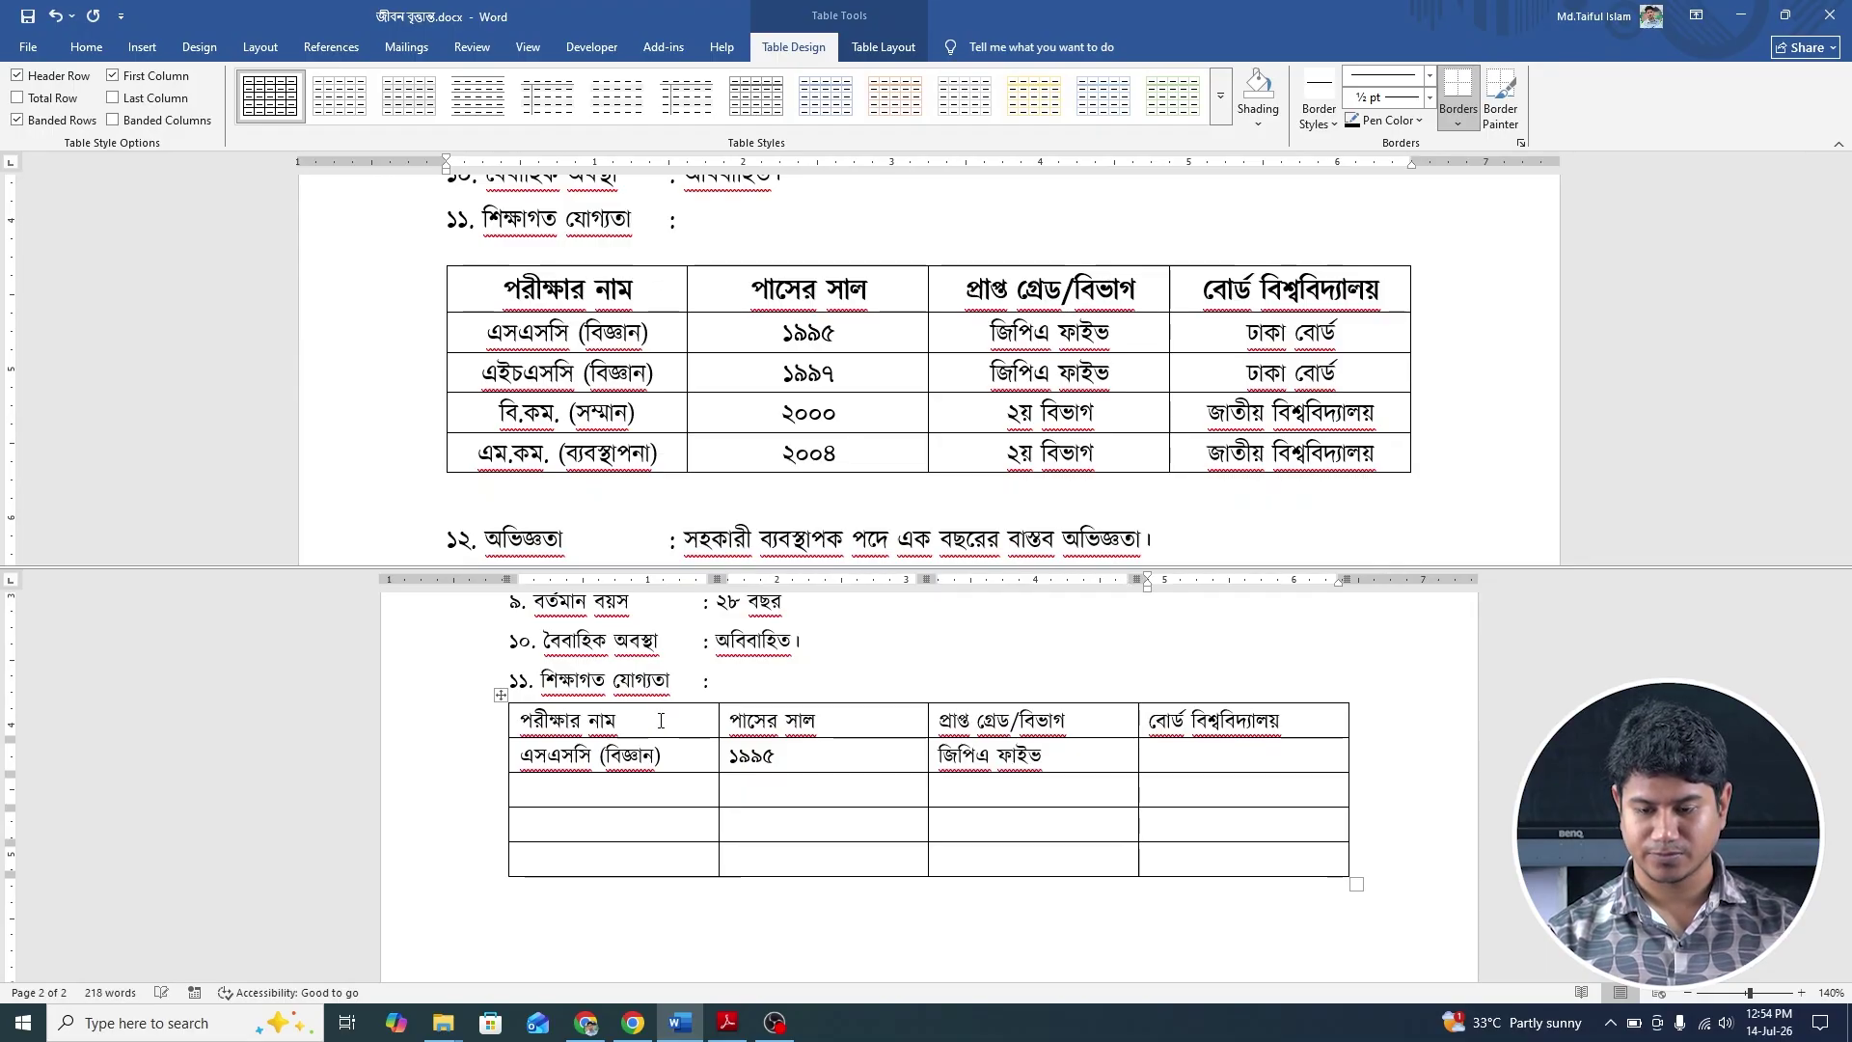
pyautogui.write('ঢাকা ')
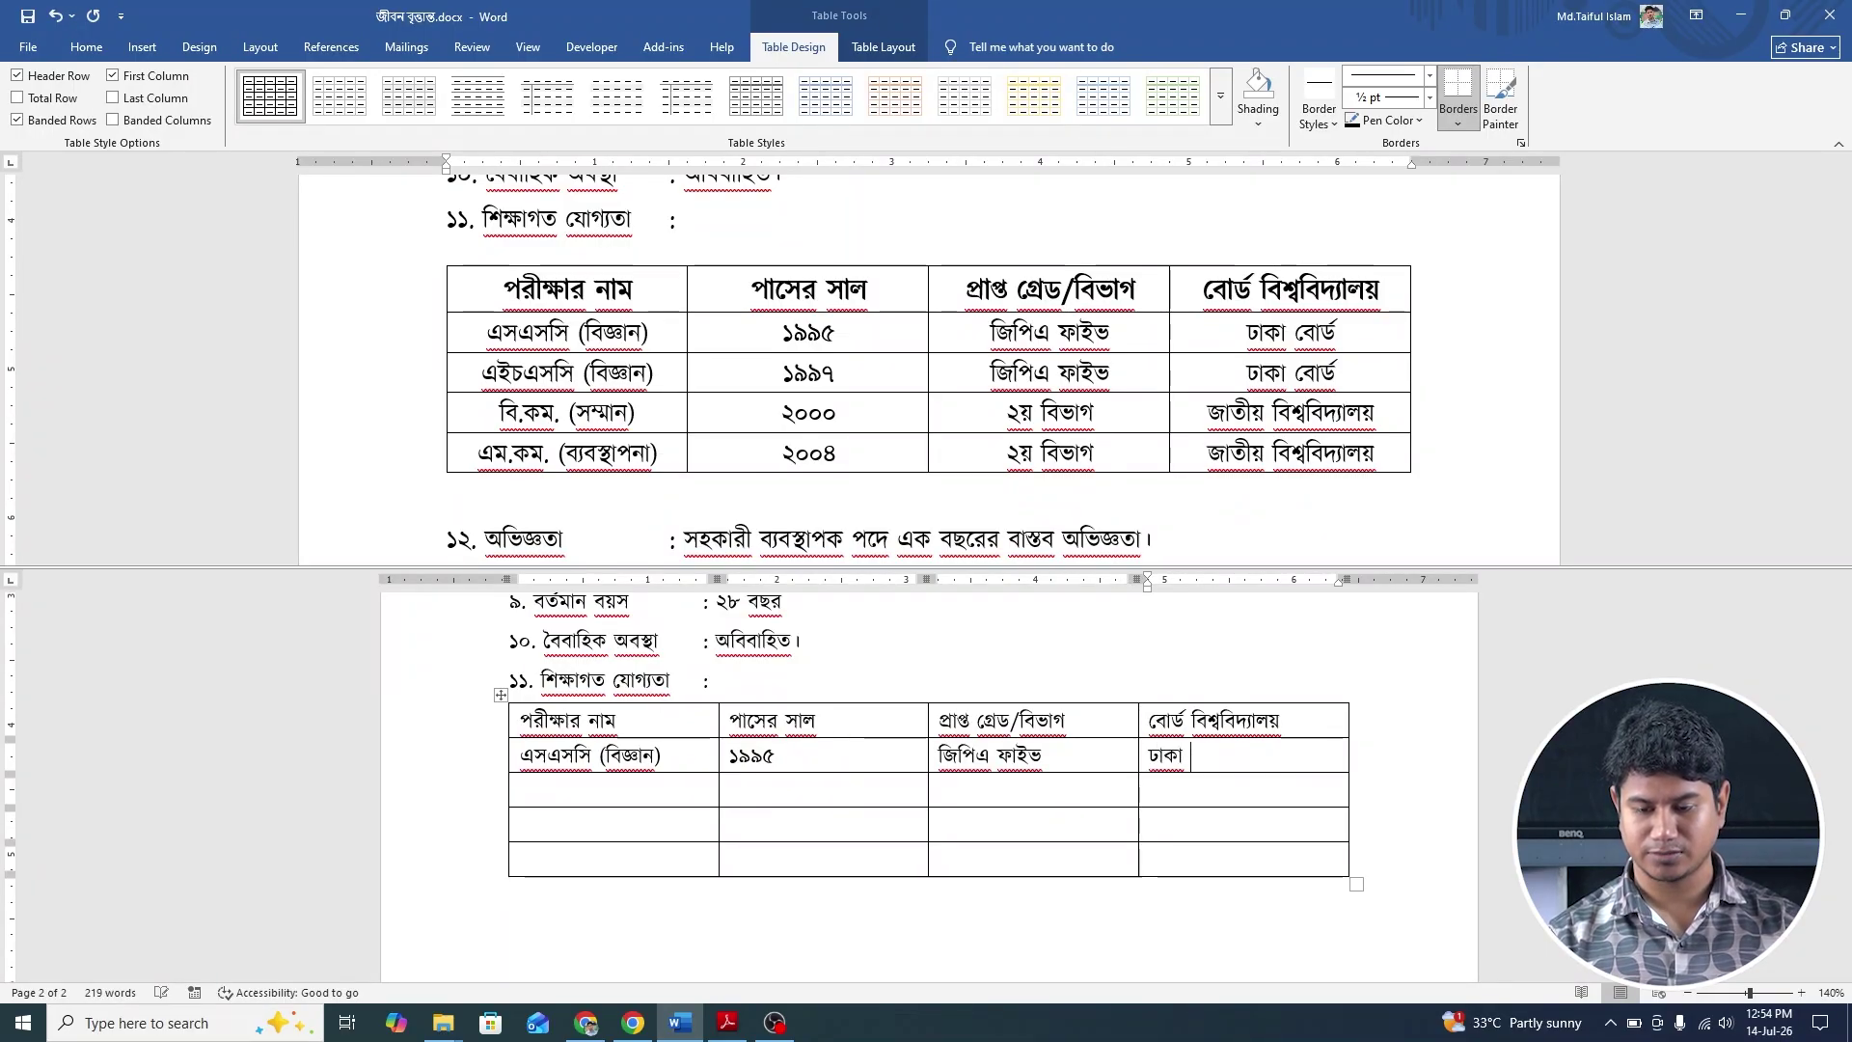
pyautogui.write('বোর্ড')
pyautogui.press('Return')
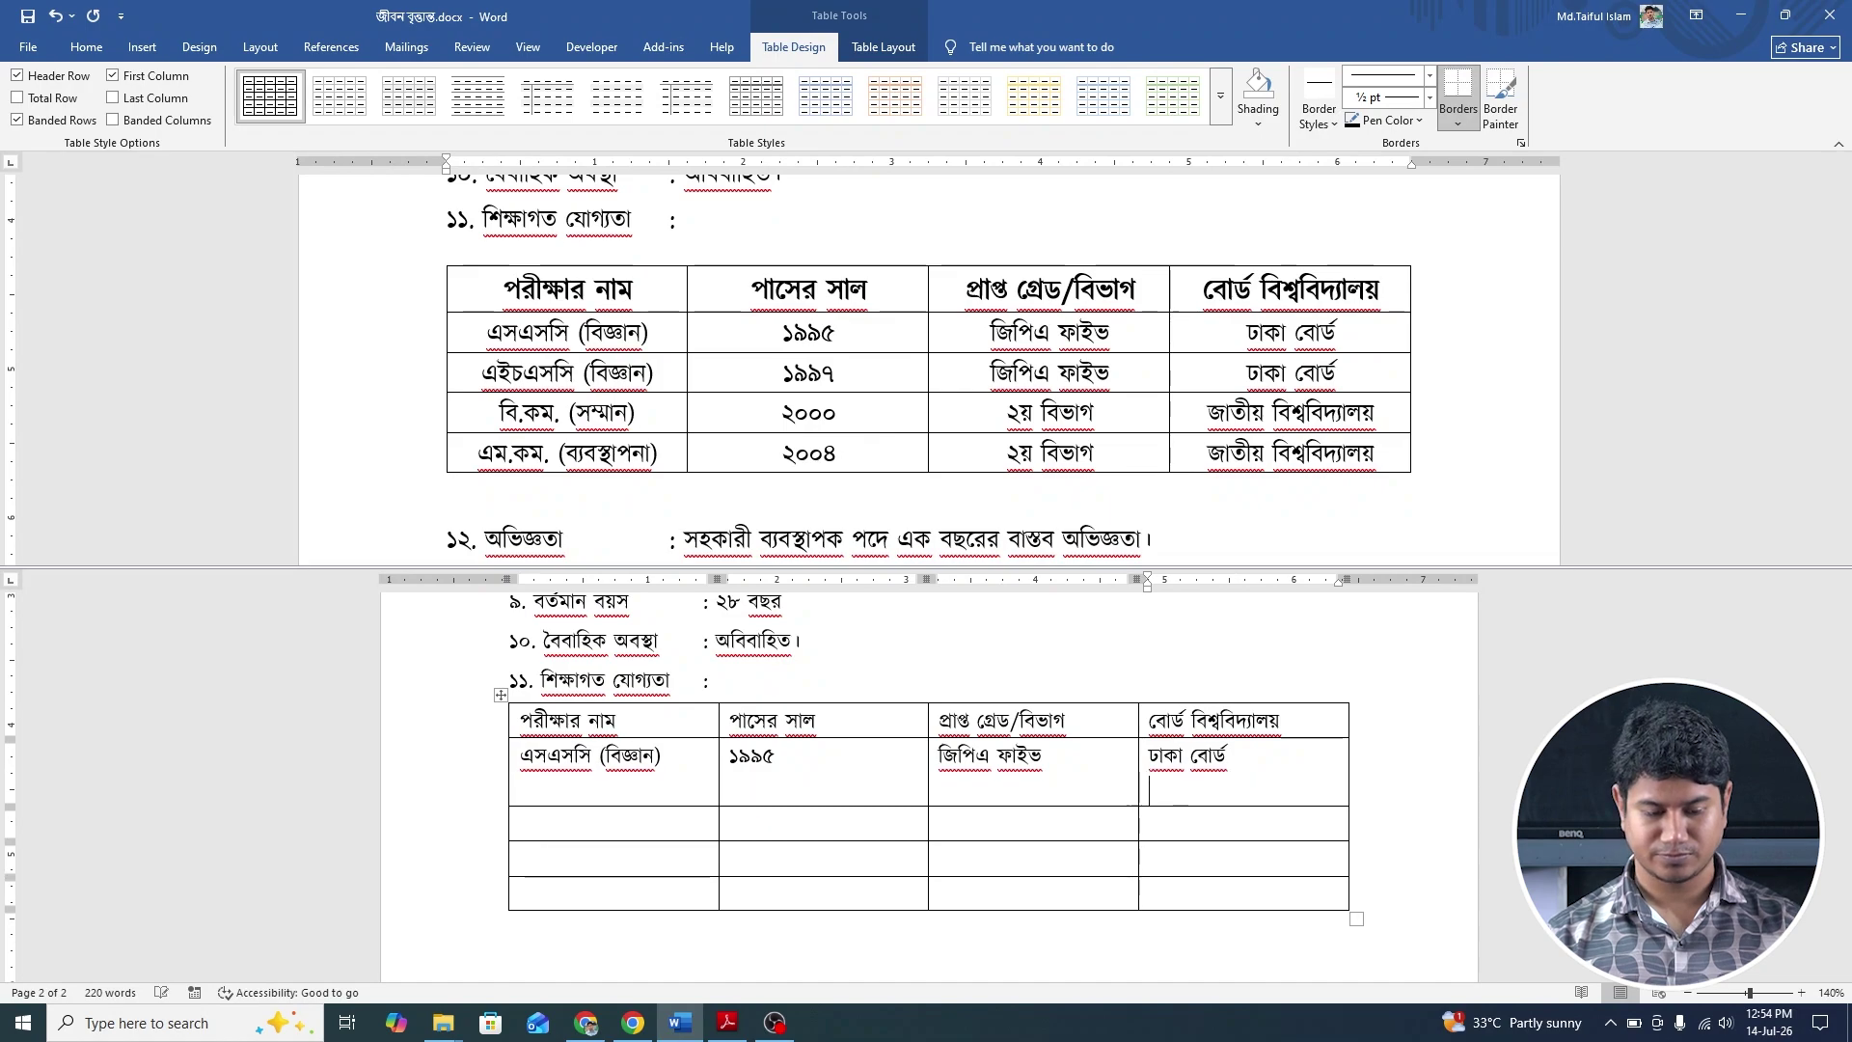
pyautogui.press('BackSpace')
pyautogui.press('BackSpace')
pyautogui.press('BackSpace')
pyautogui.press('BackSpace')
pyautogui.press('BackSpace')
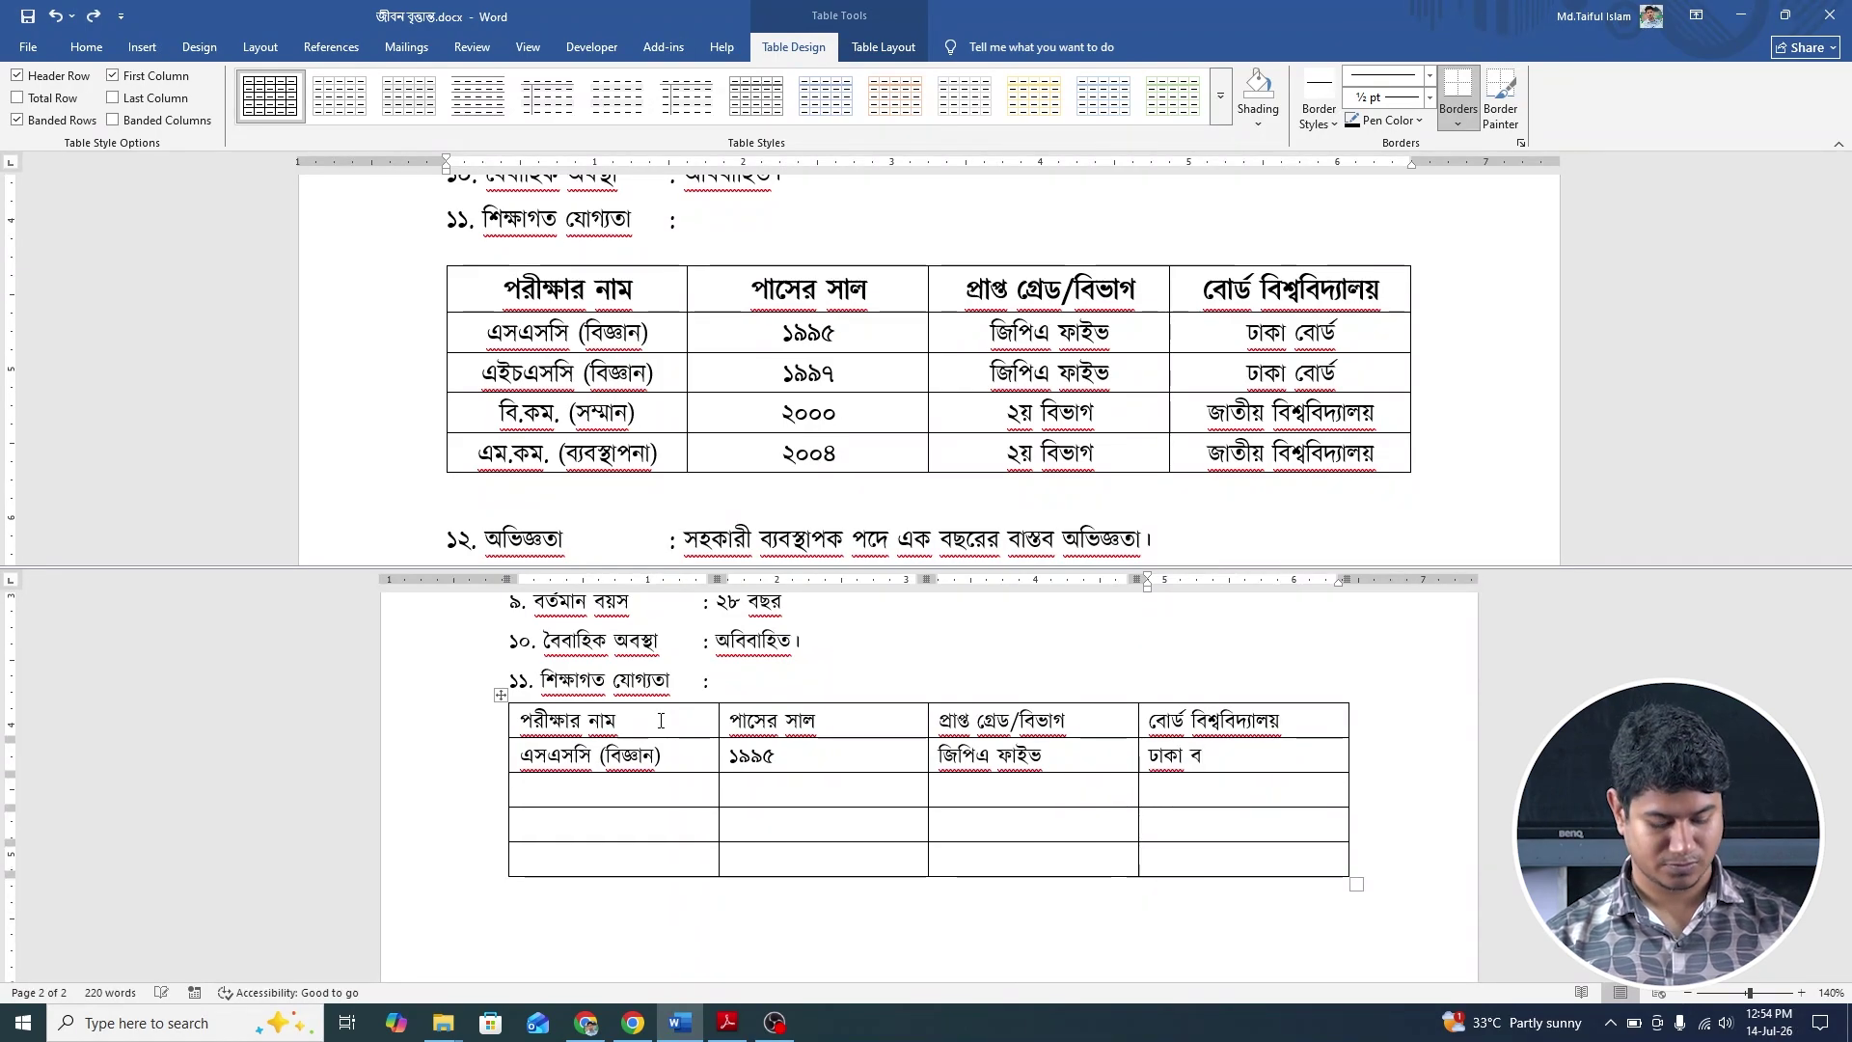
pyautogui.write('বোর্ড')
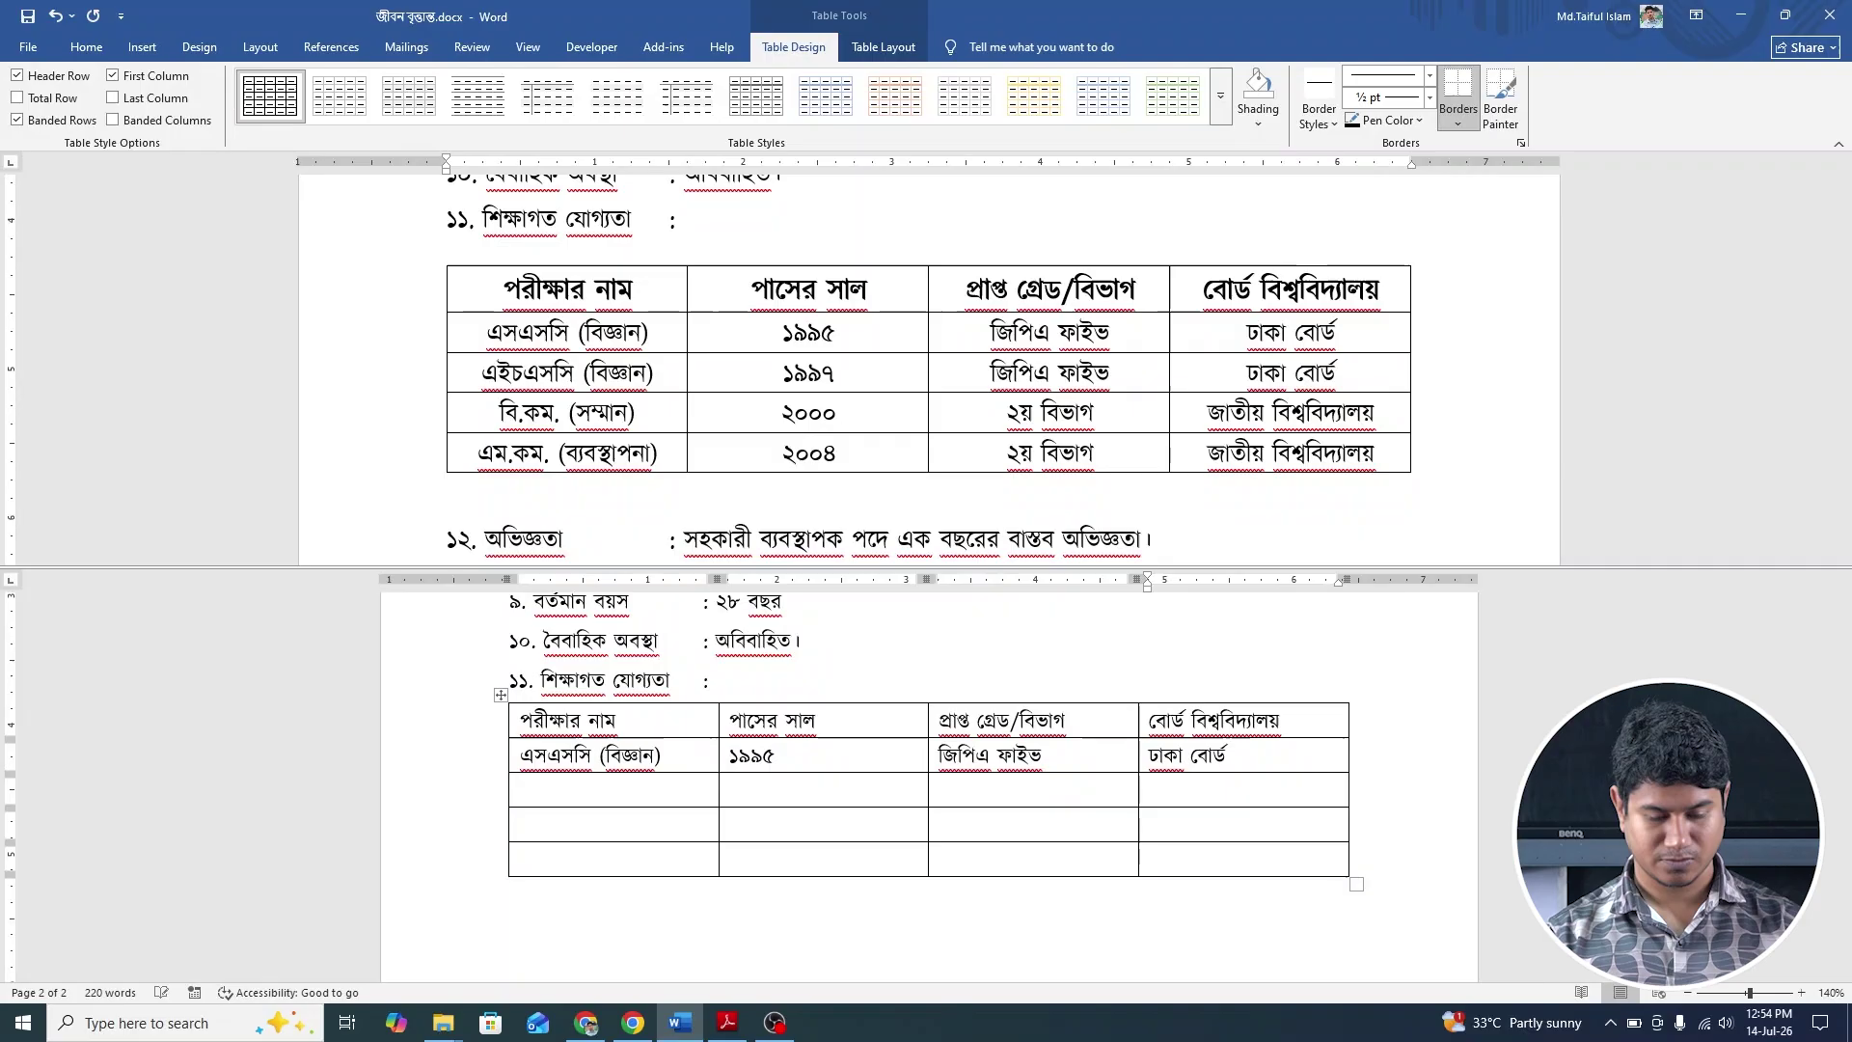
pyautogui.press('Tab')
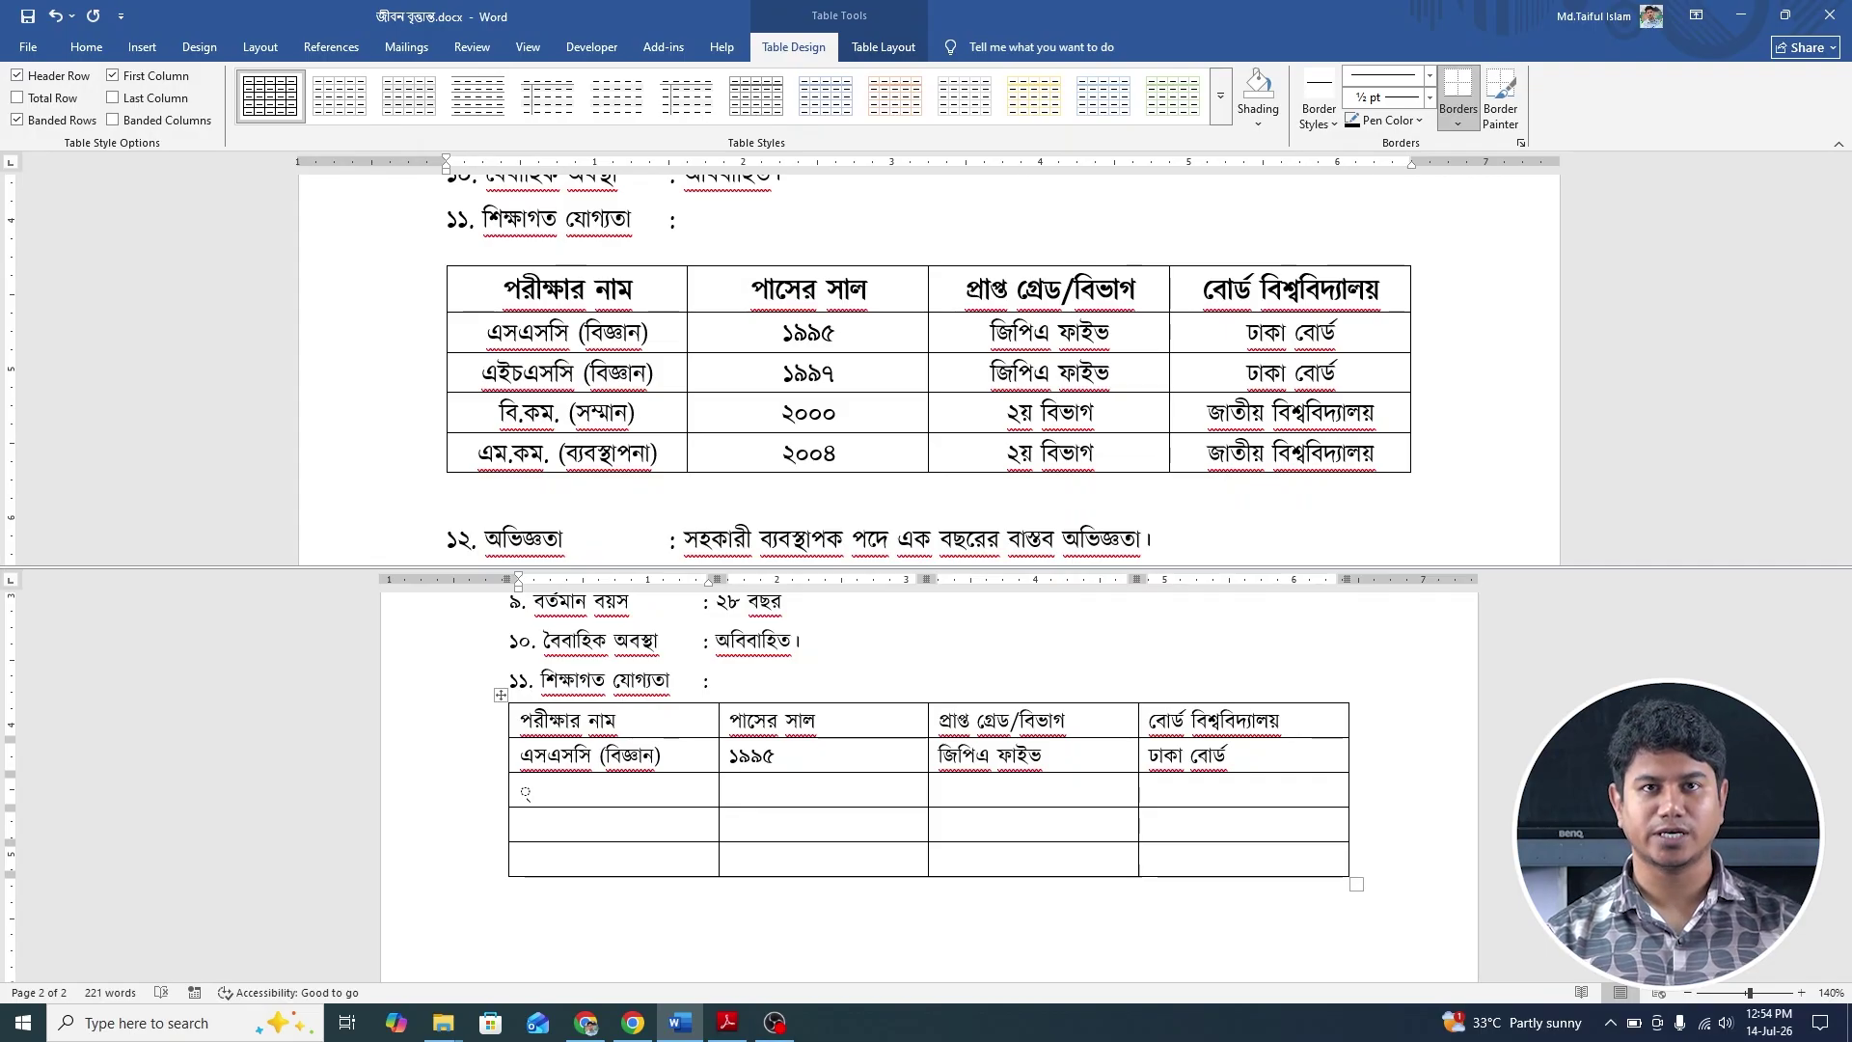
# Fill the এইচএসসি (বিজ্ঞান) row with ১৯৯৭, জিপিএ ফাইভ and its board name.
pyautogui.write('এ')
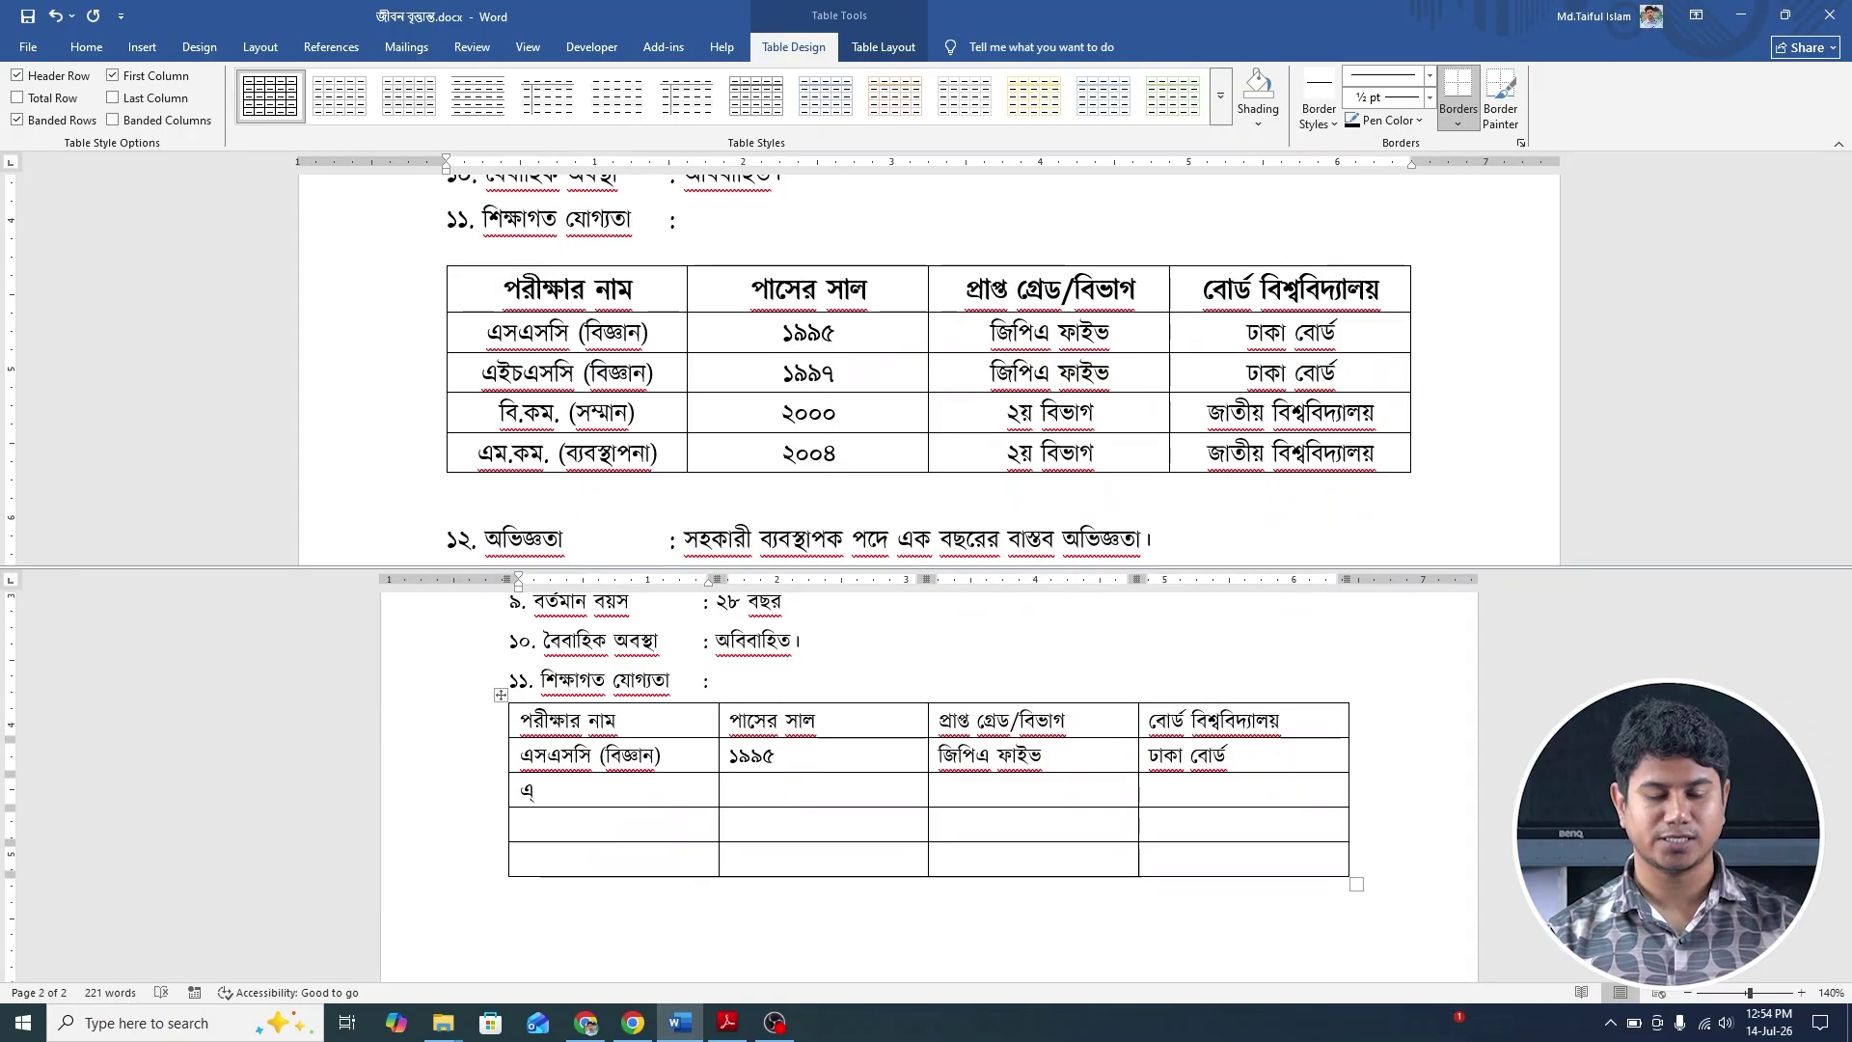
pyautogui.write('ই')
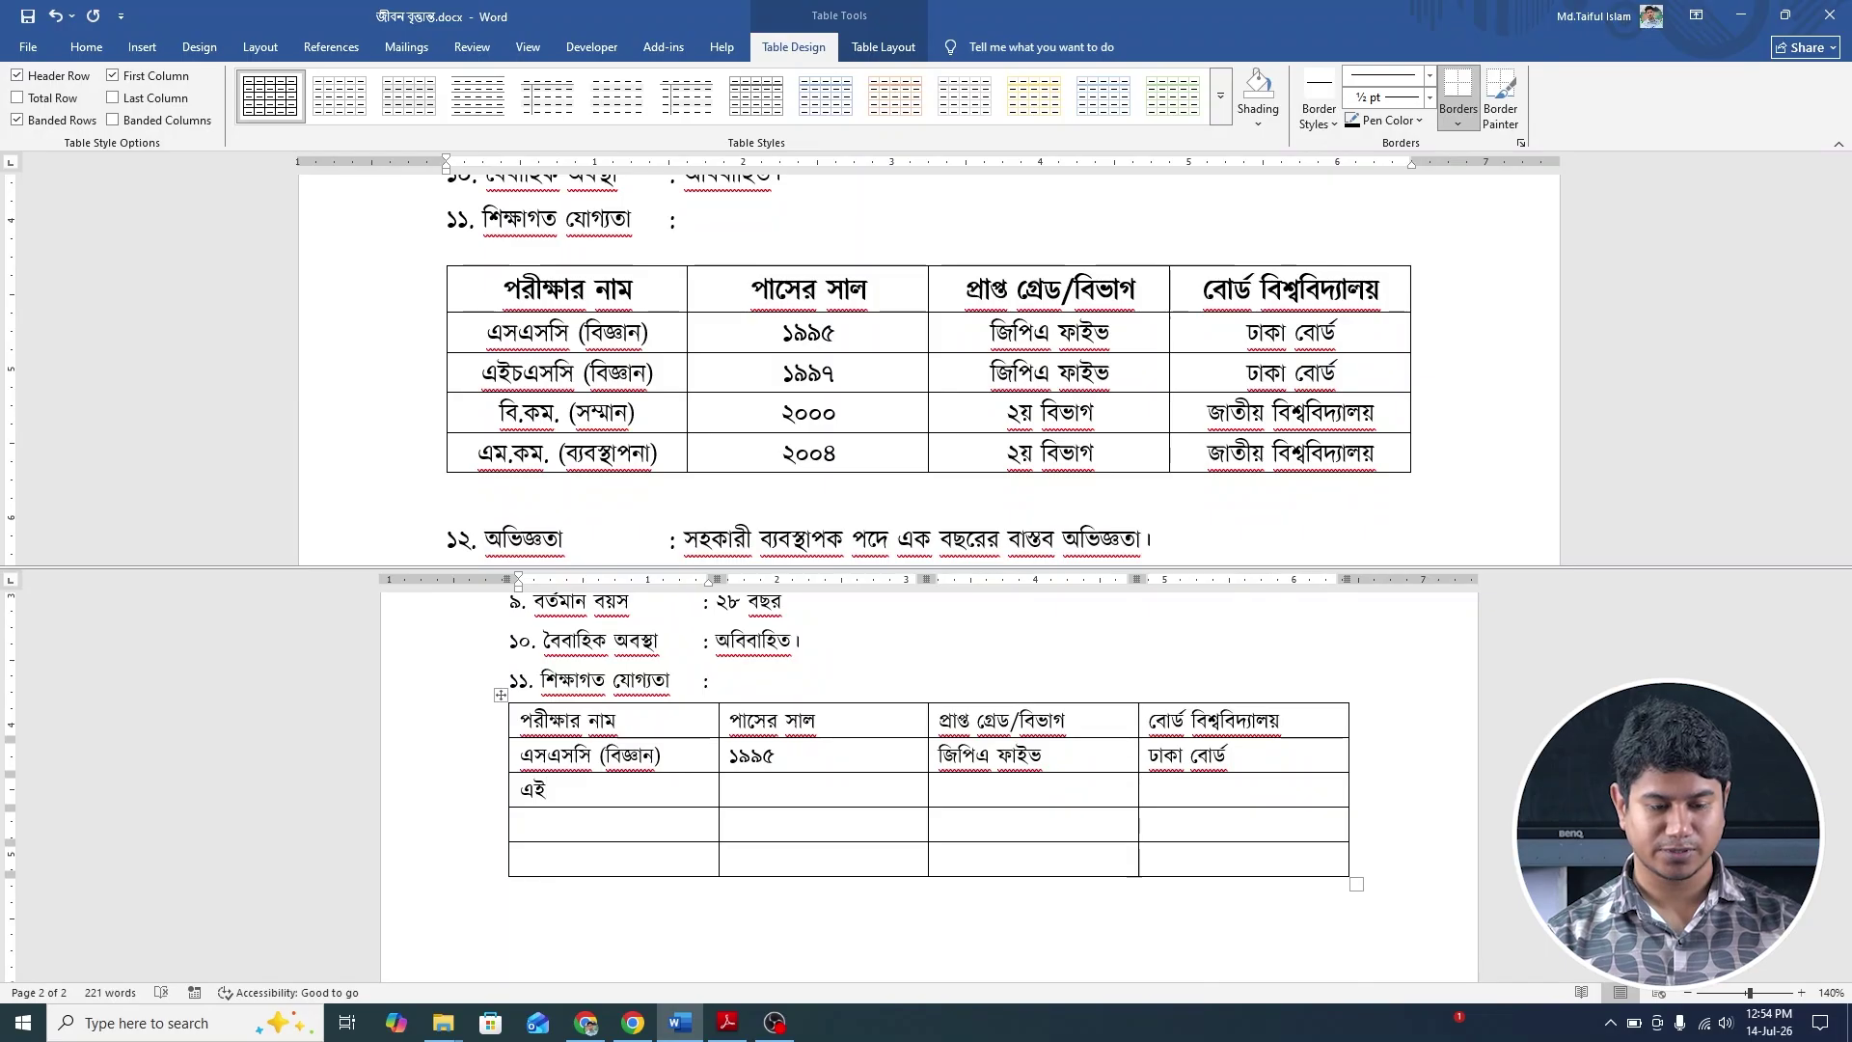
pyautogui.write('চ')
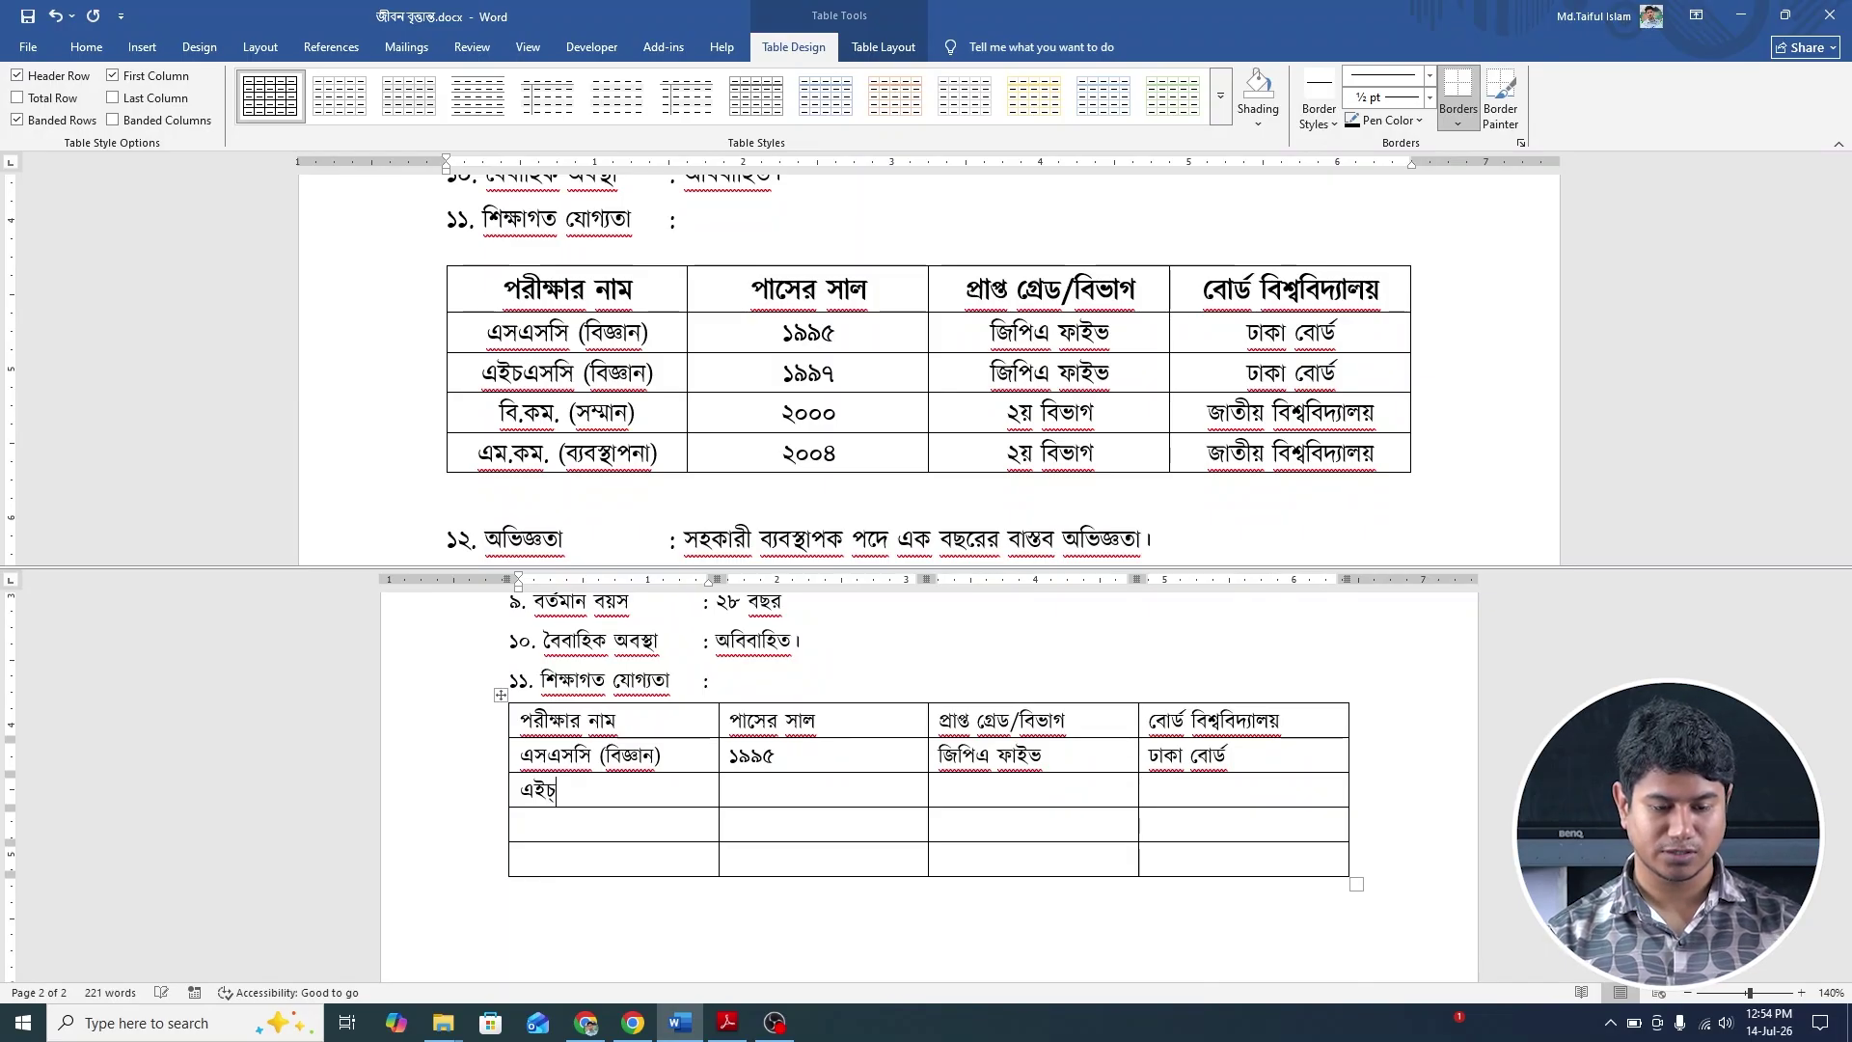
pyautogui.write('এসসি ')
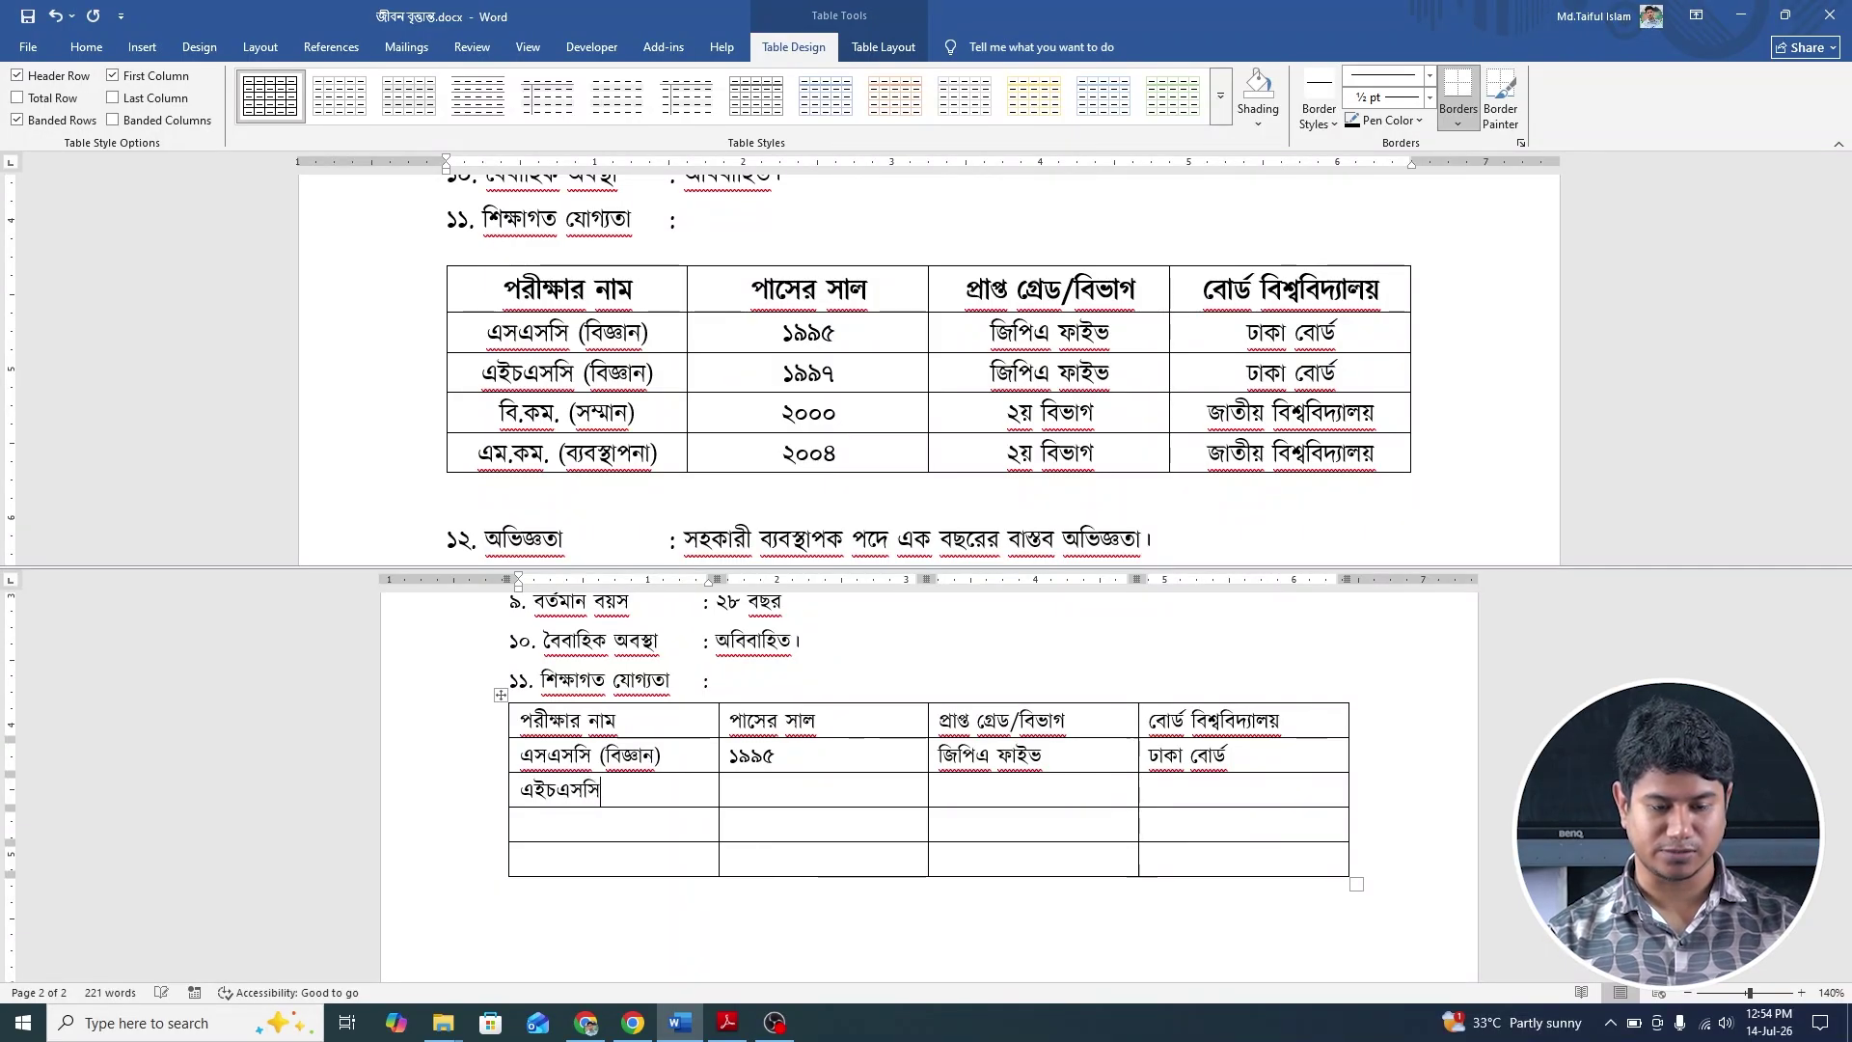
pyautogui.write('(বি')
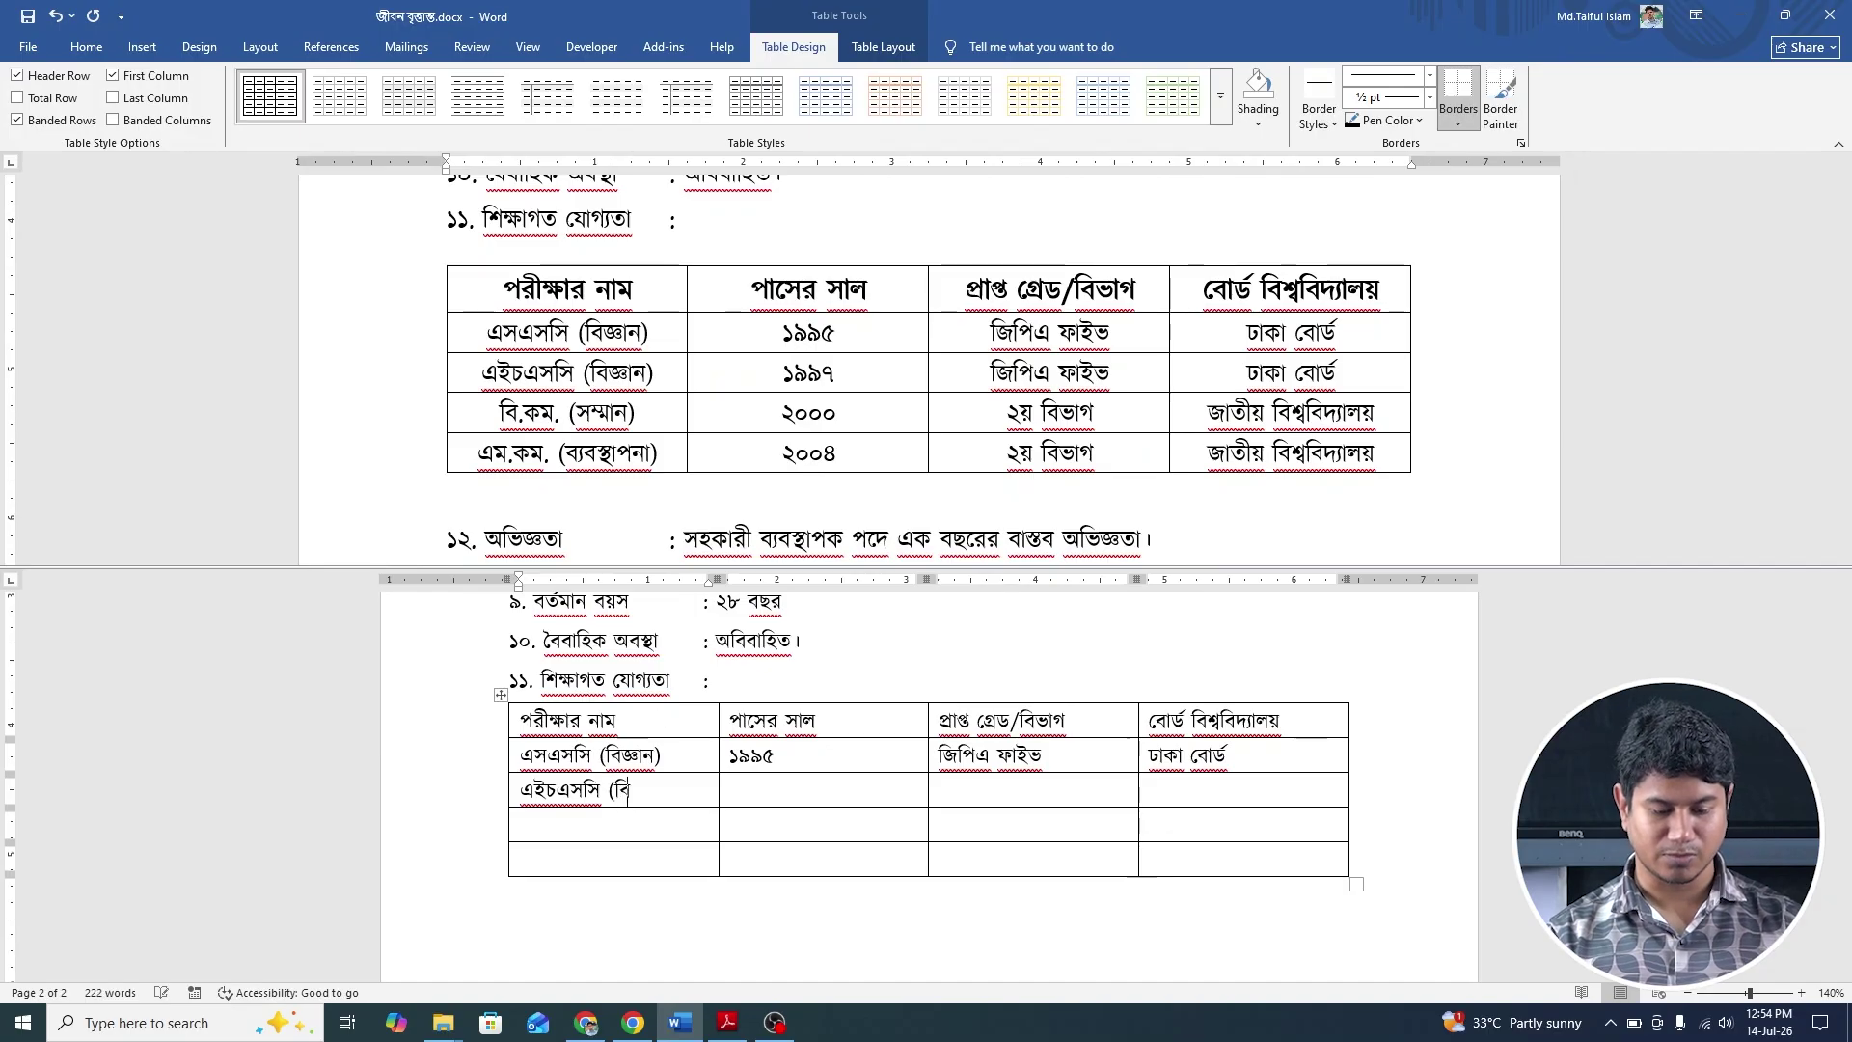
pyautogui.write('জ')
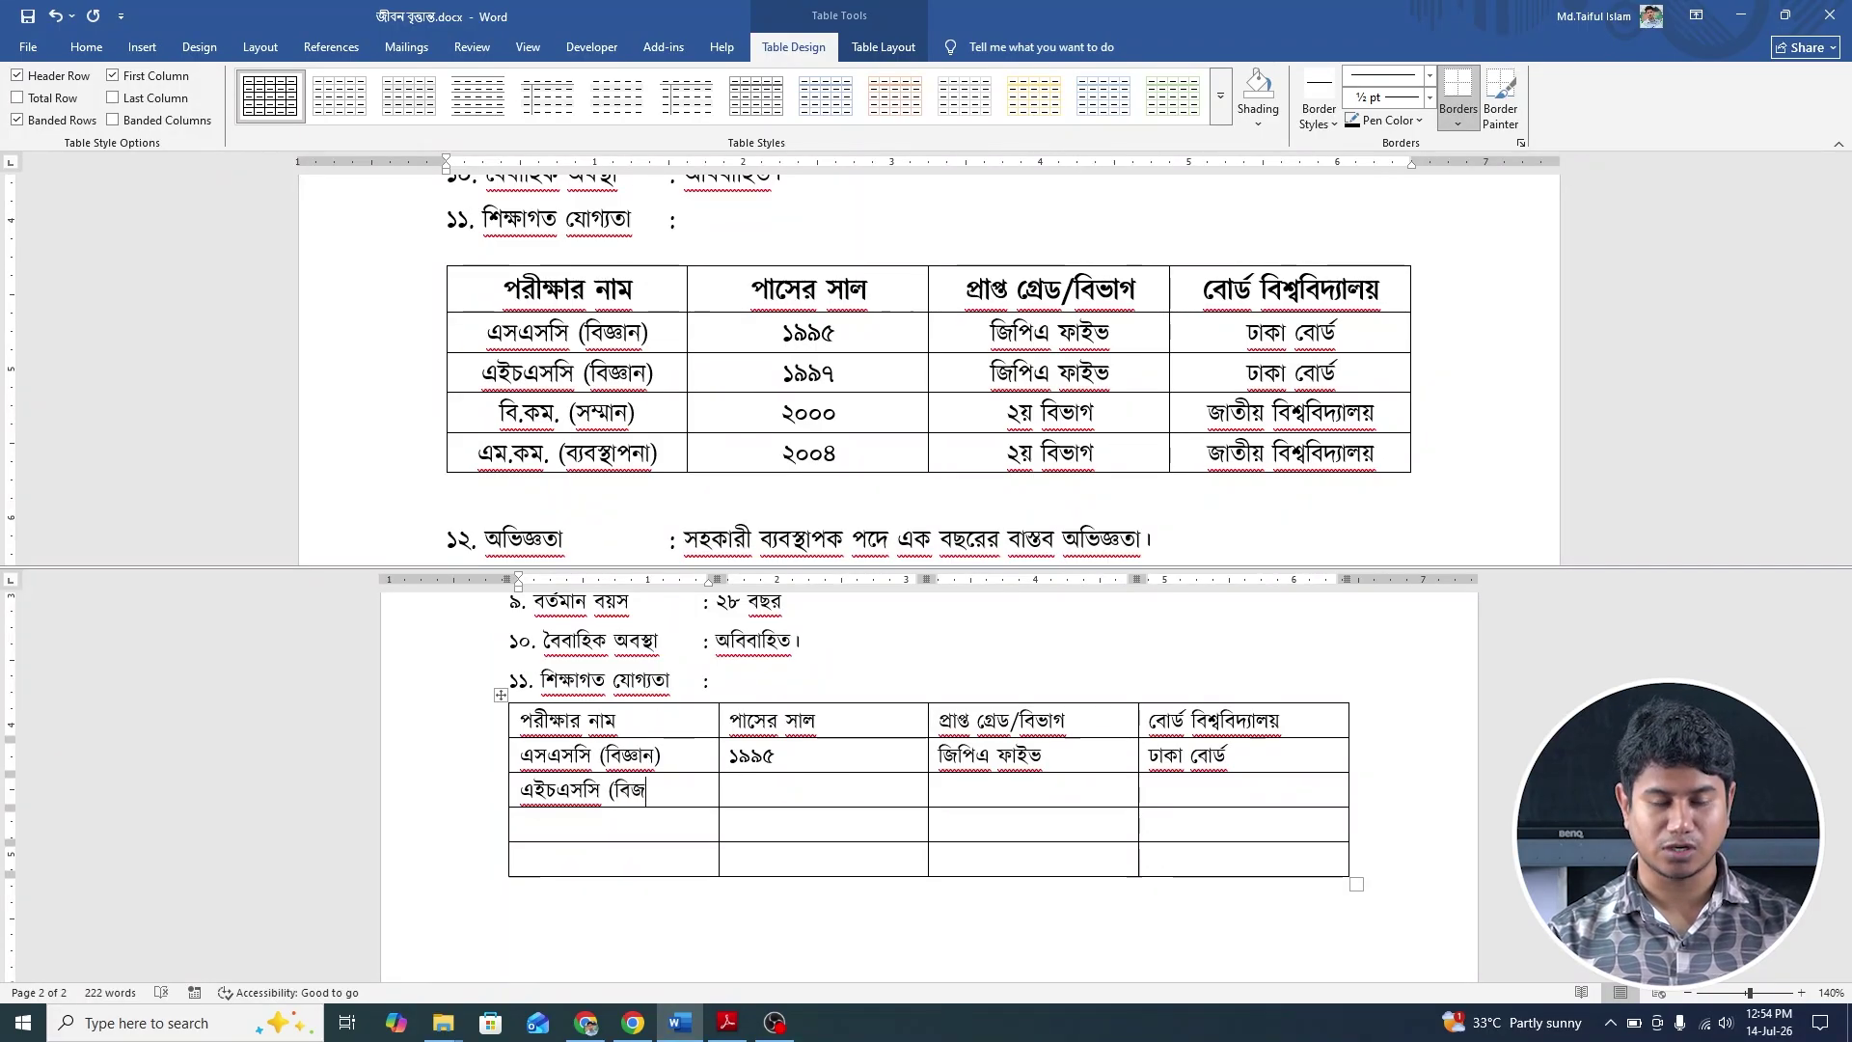
pyautogui.write('্')
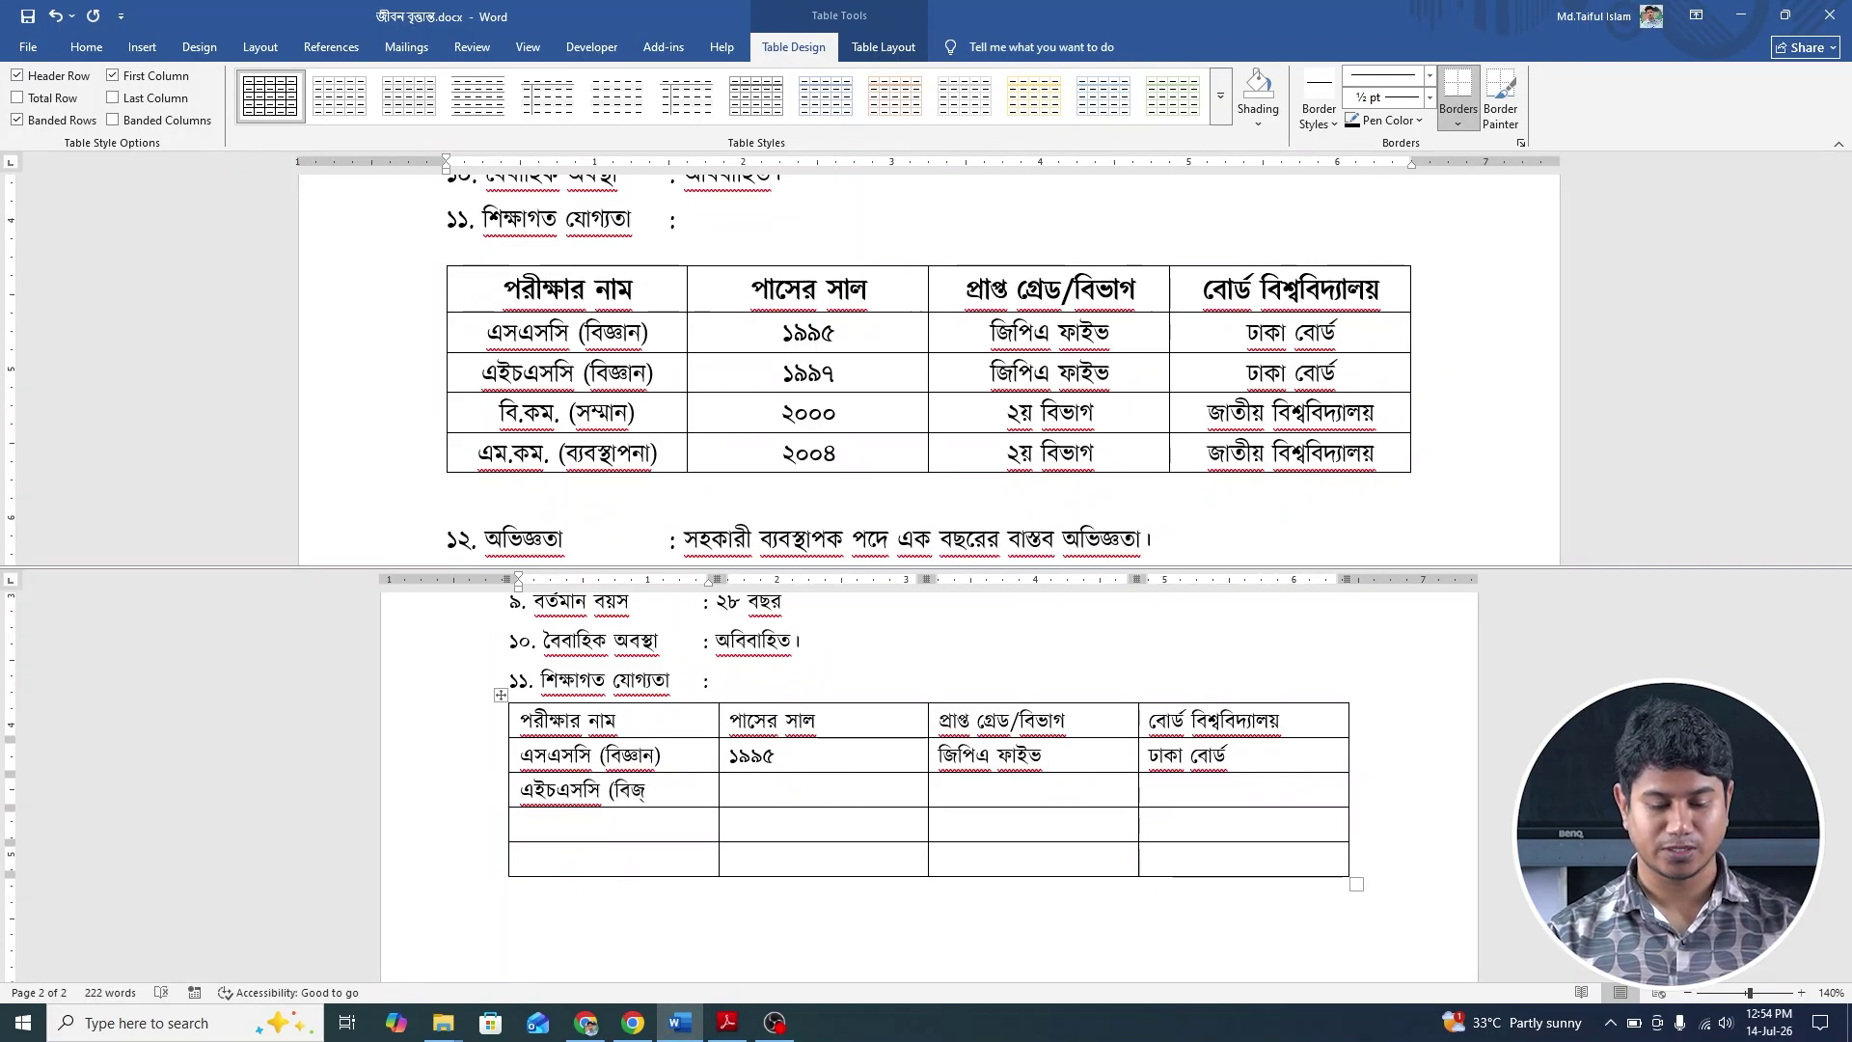
pyautogui.write('ঞান')
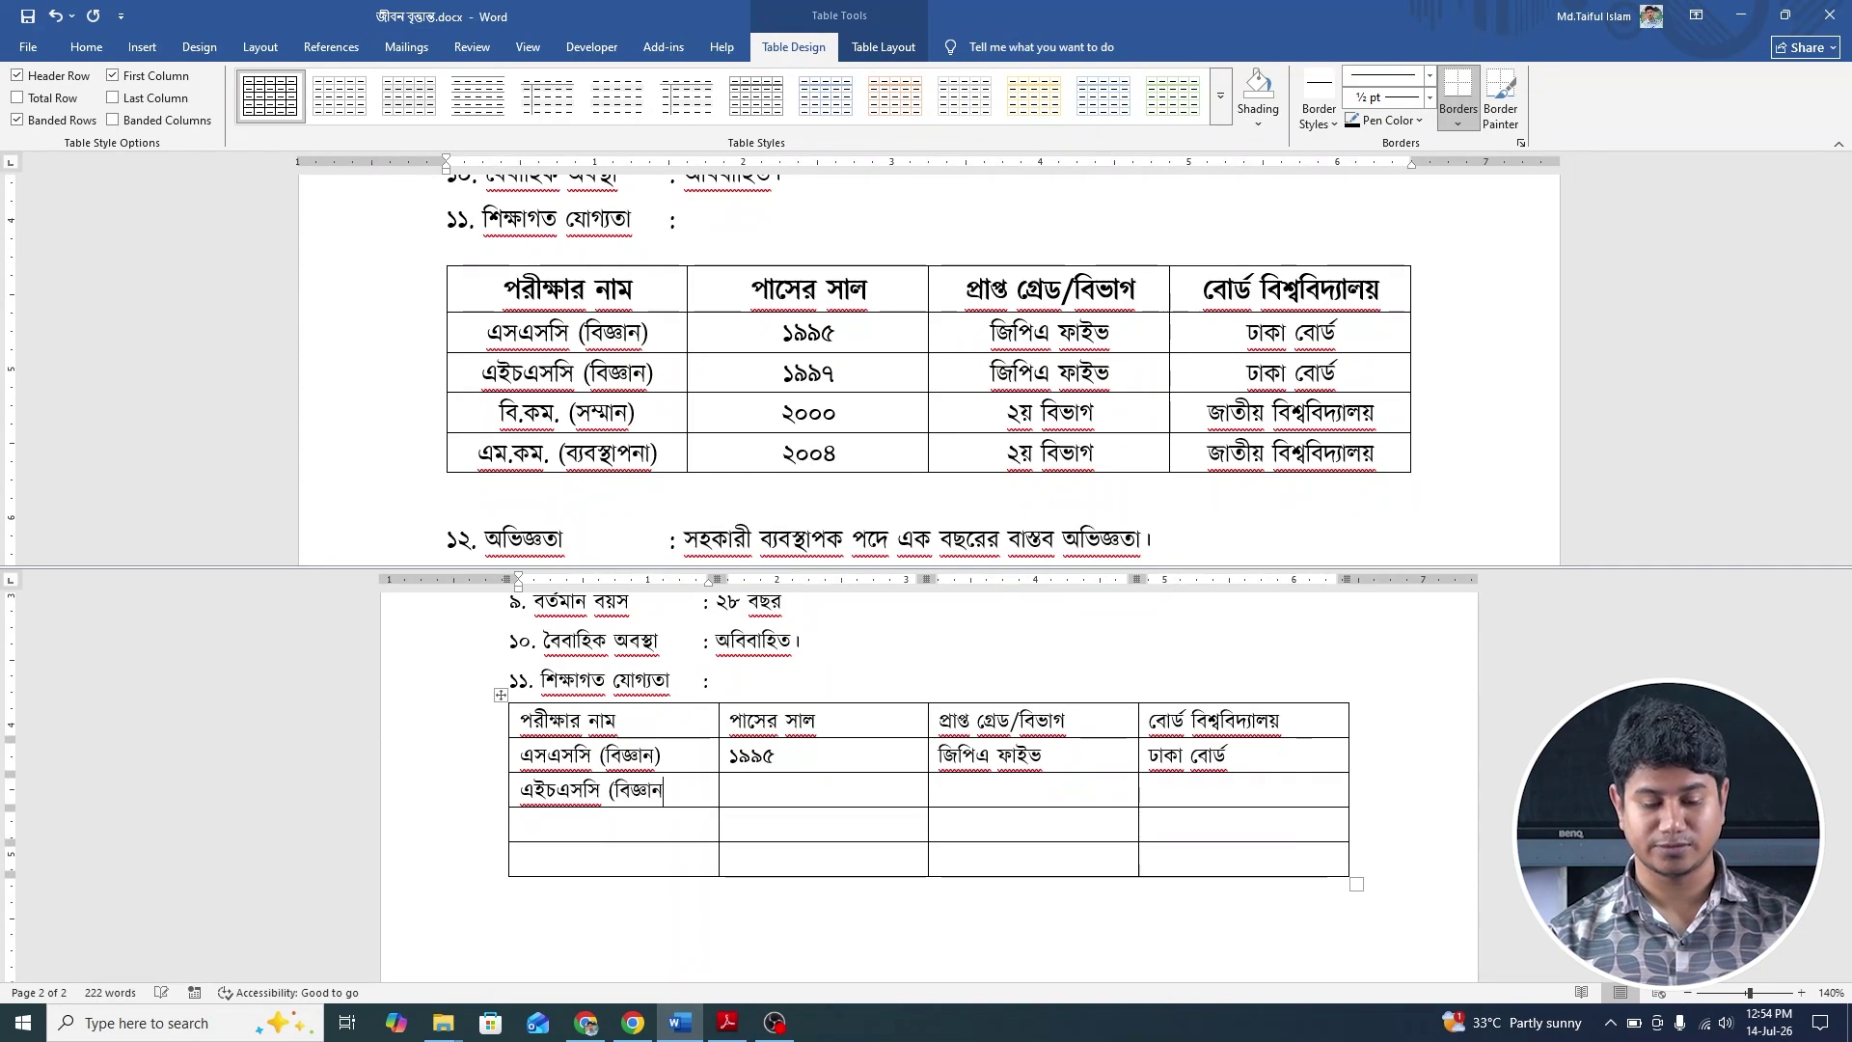
pyautogui.press('Tab')
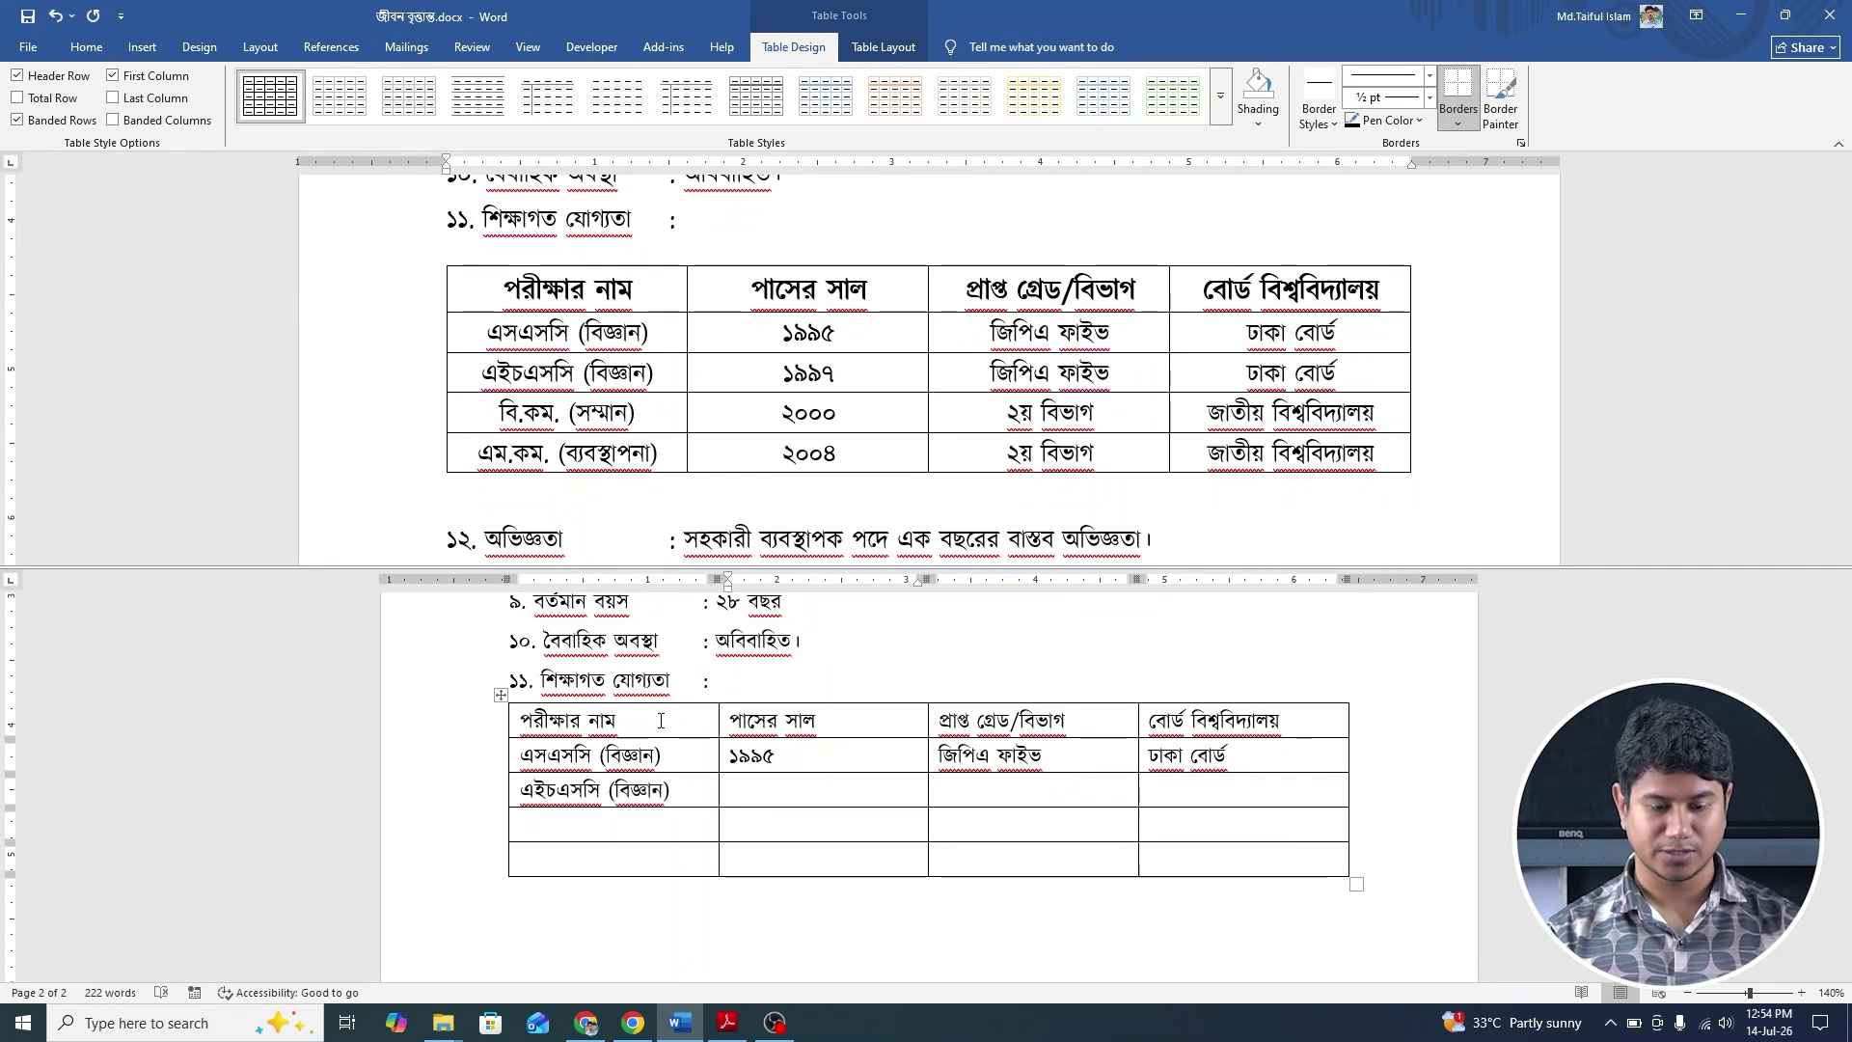
pyautogui.write('১')
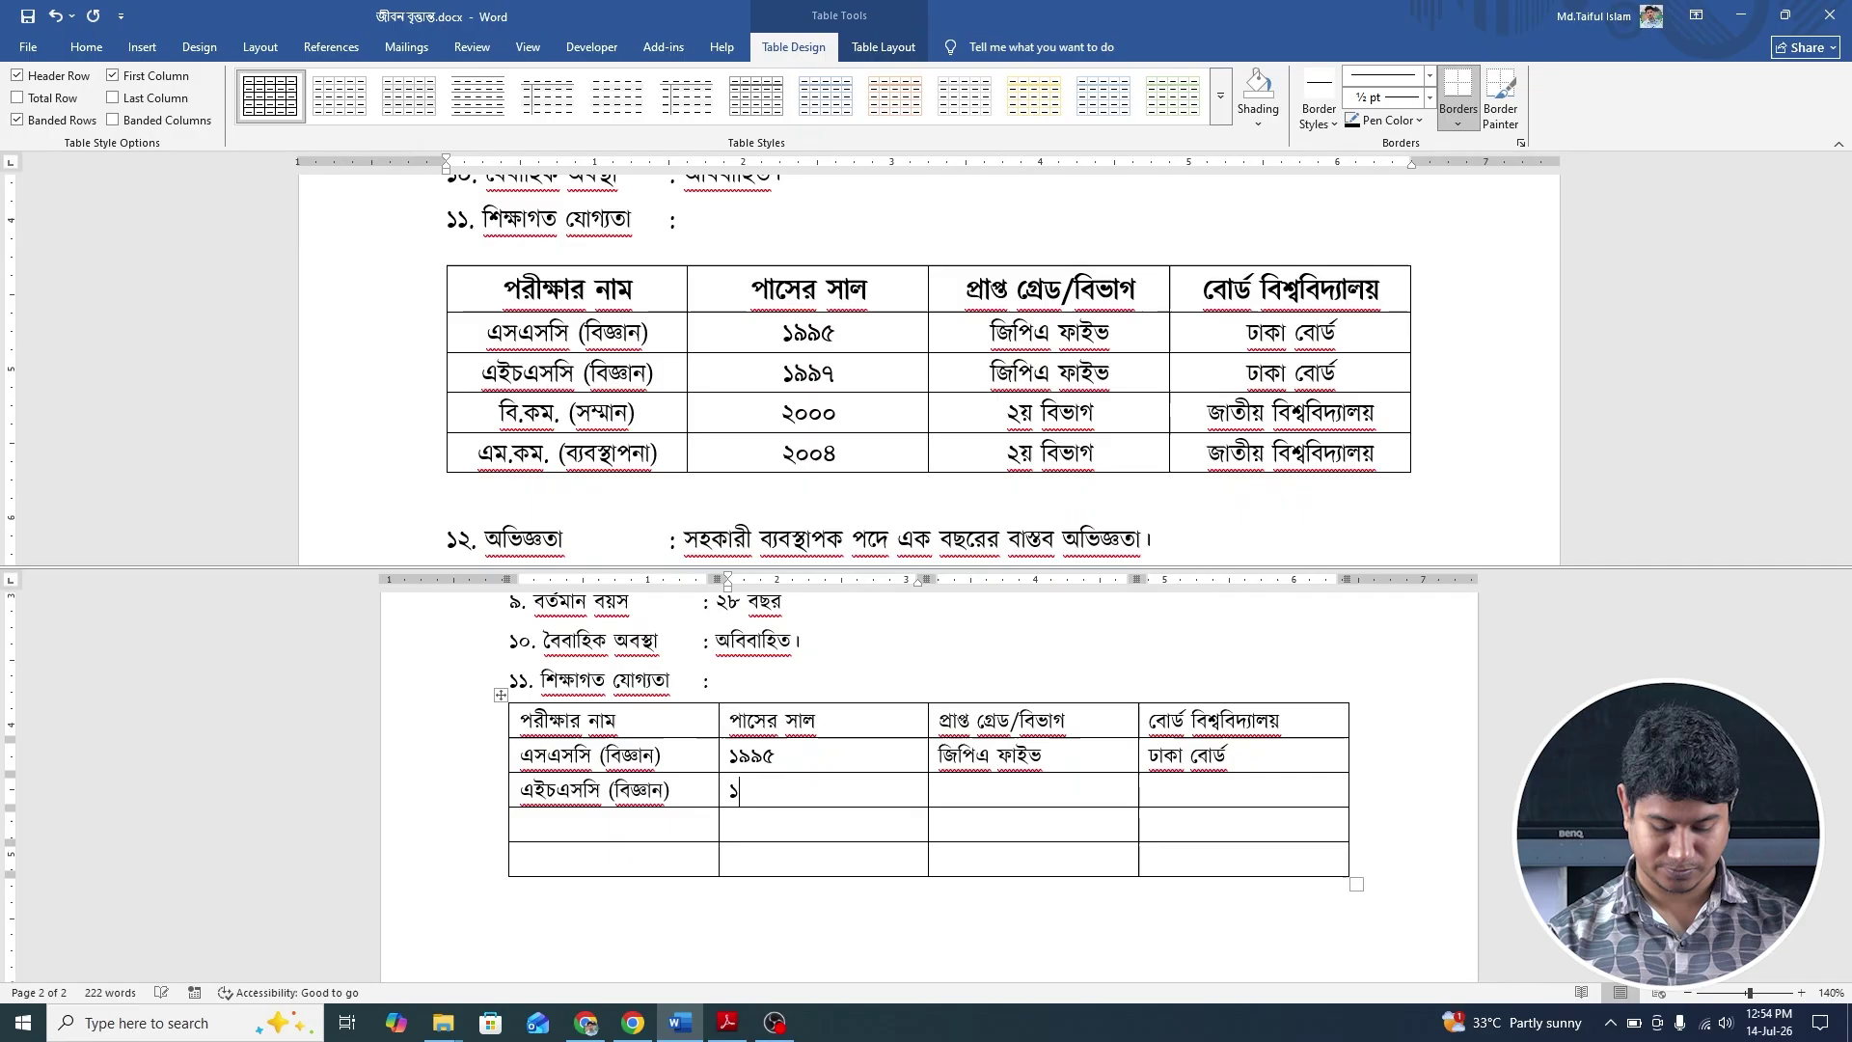
pyautogui.write('৯৯৭')
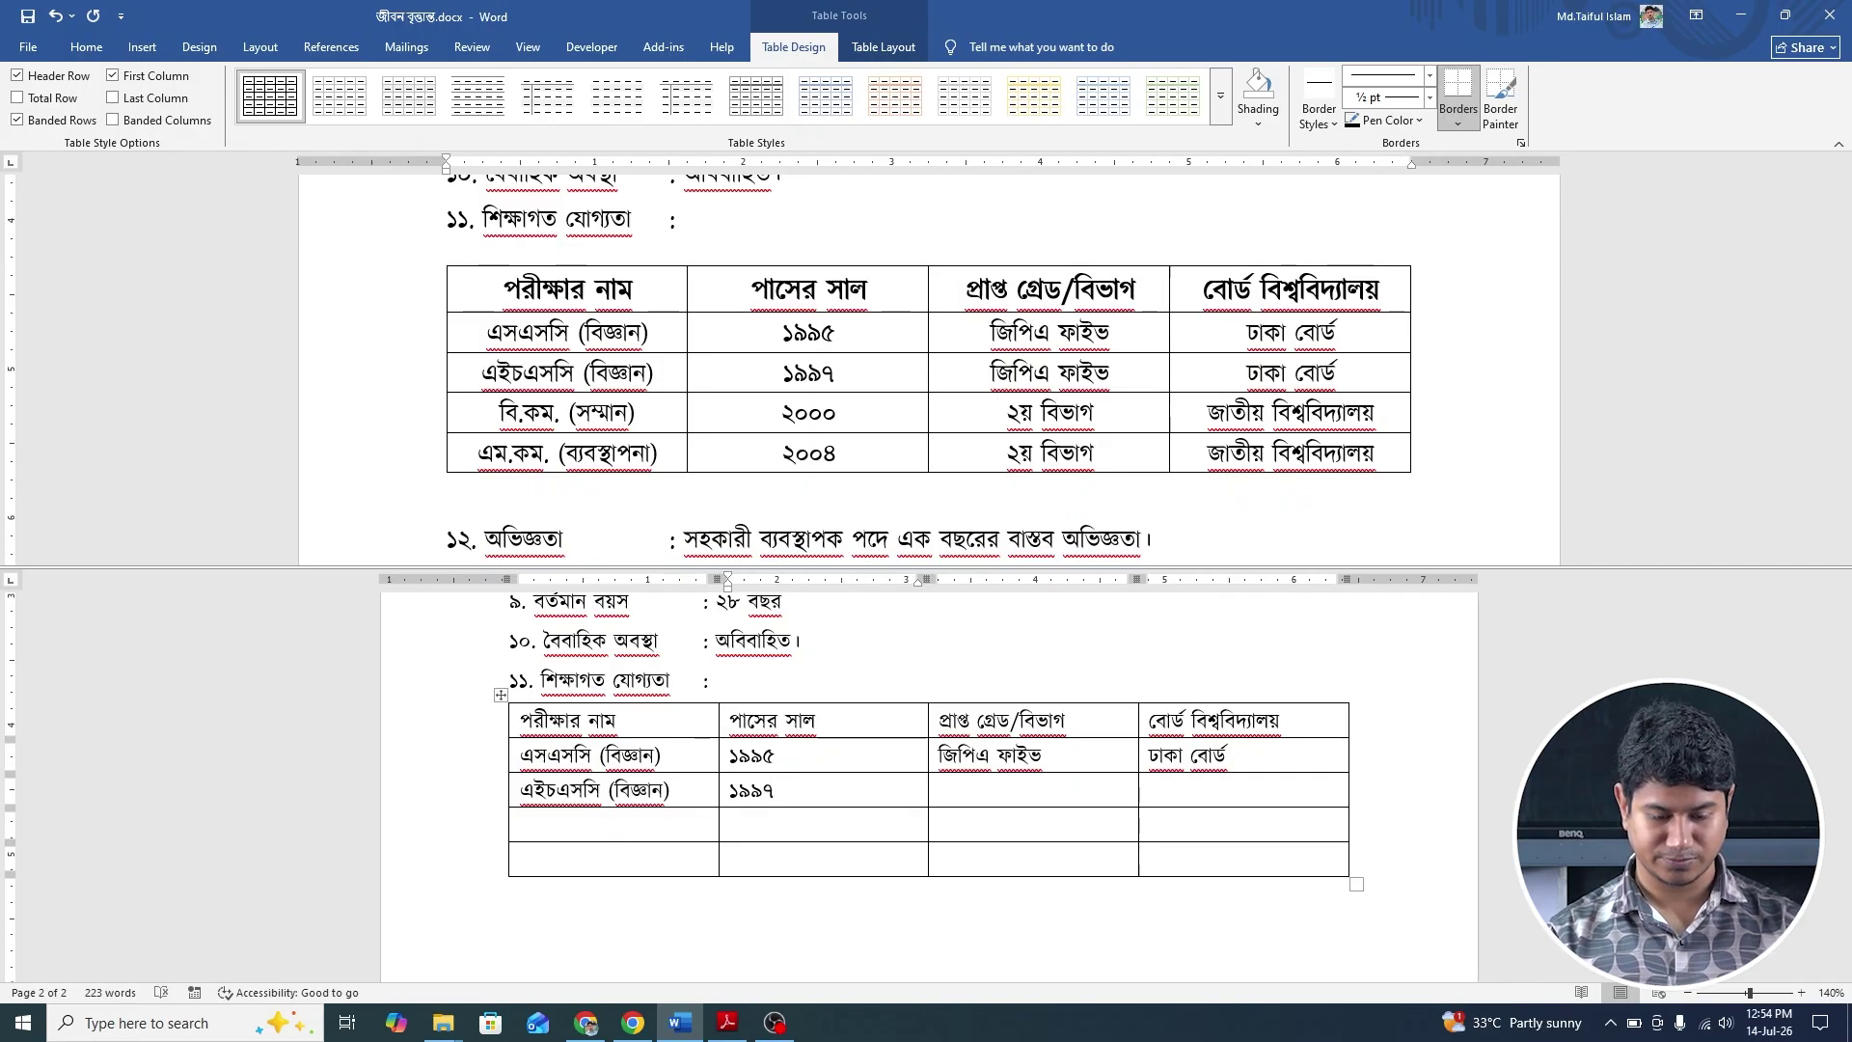
pyautogui.press('Tab')
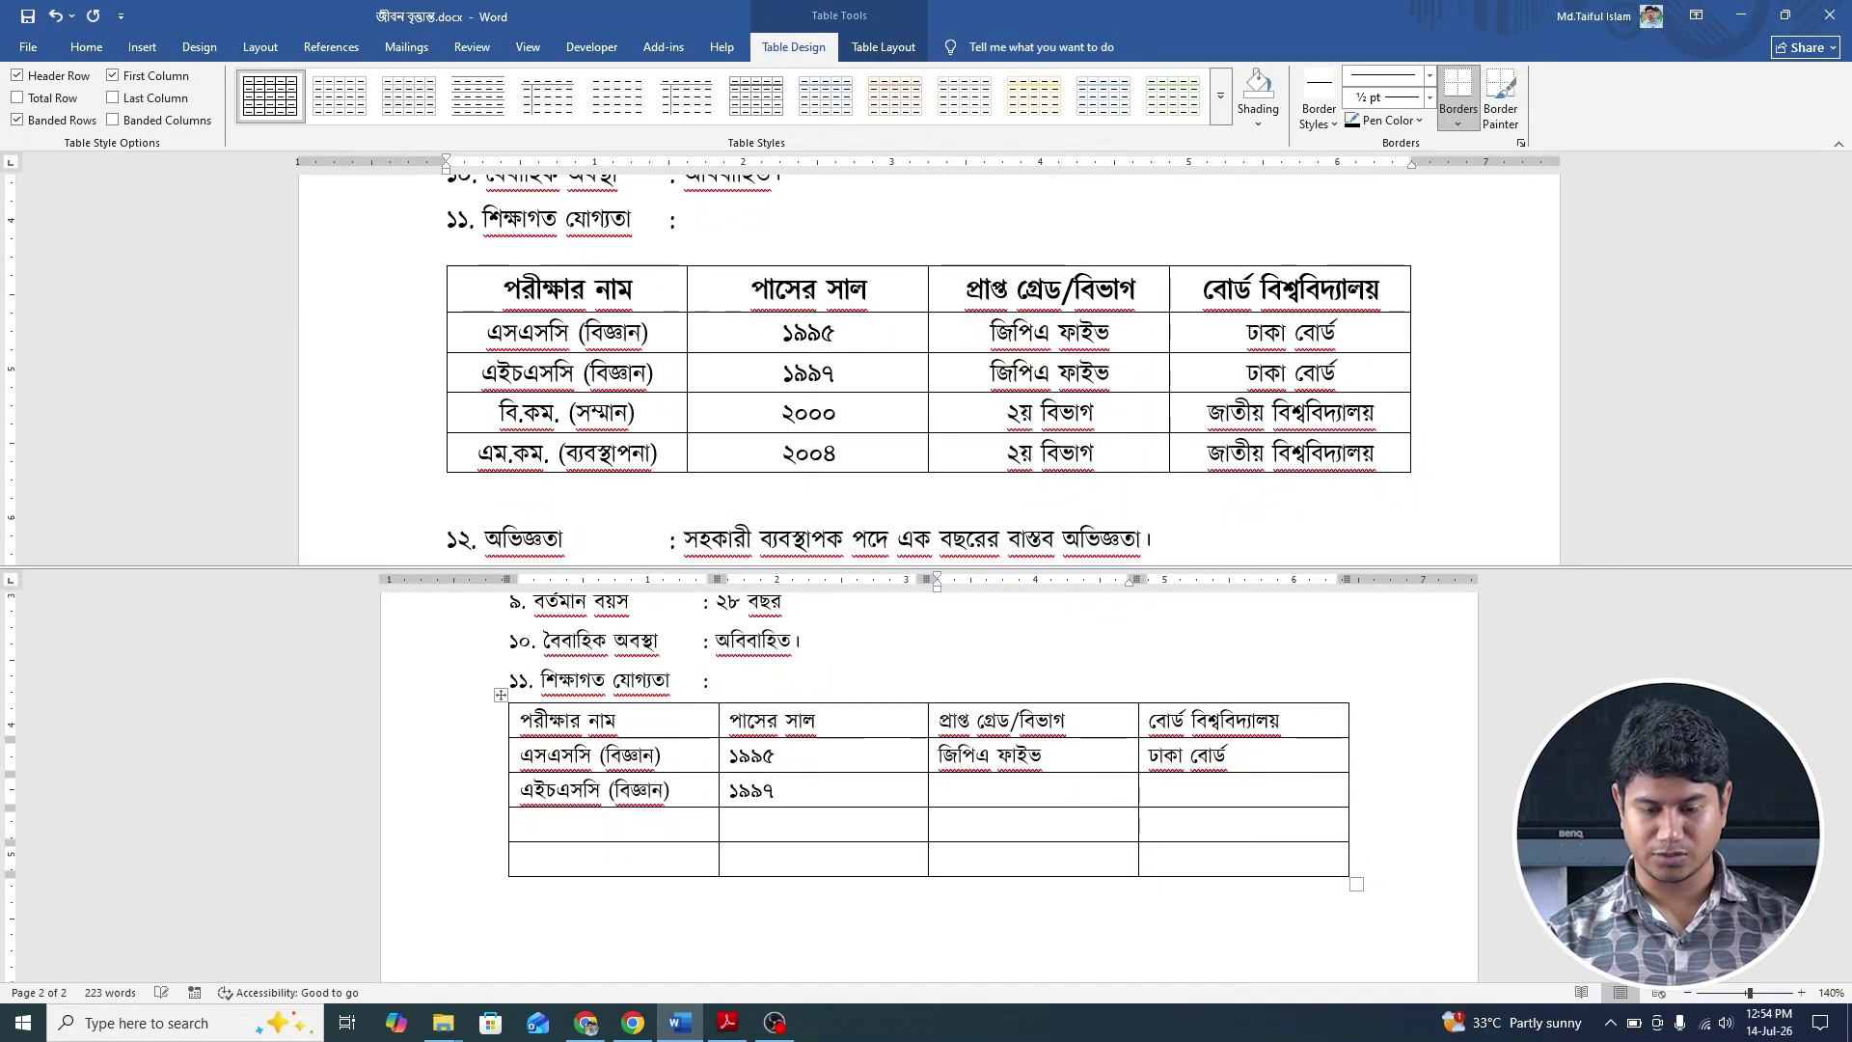
pyautogui.write('জিপিএ ')
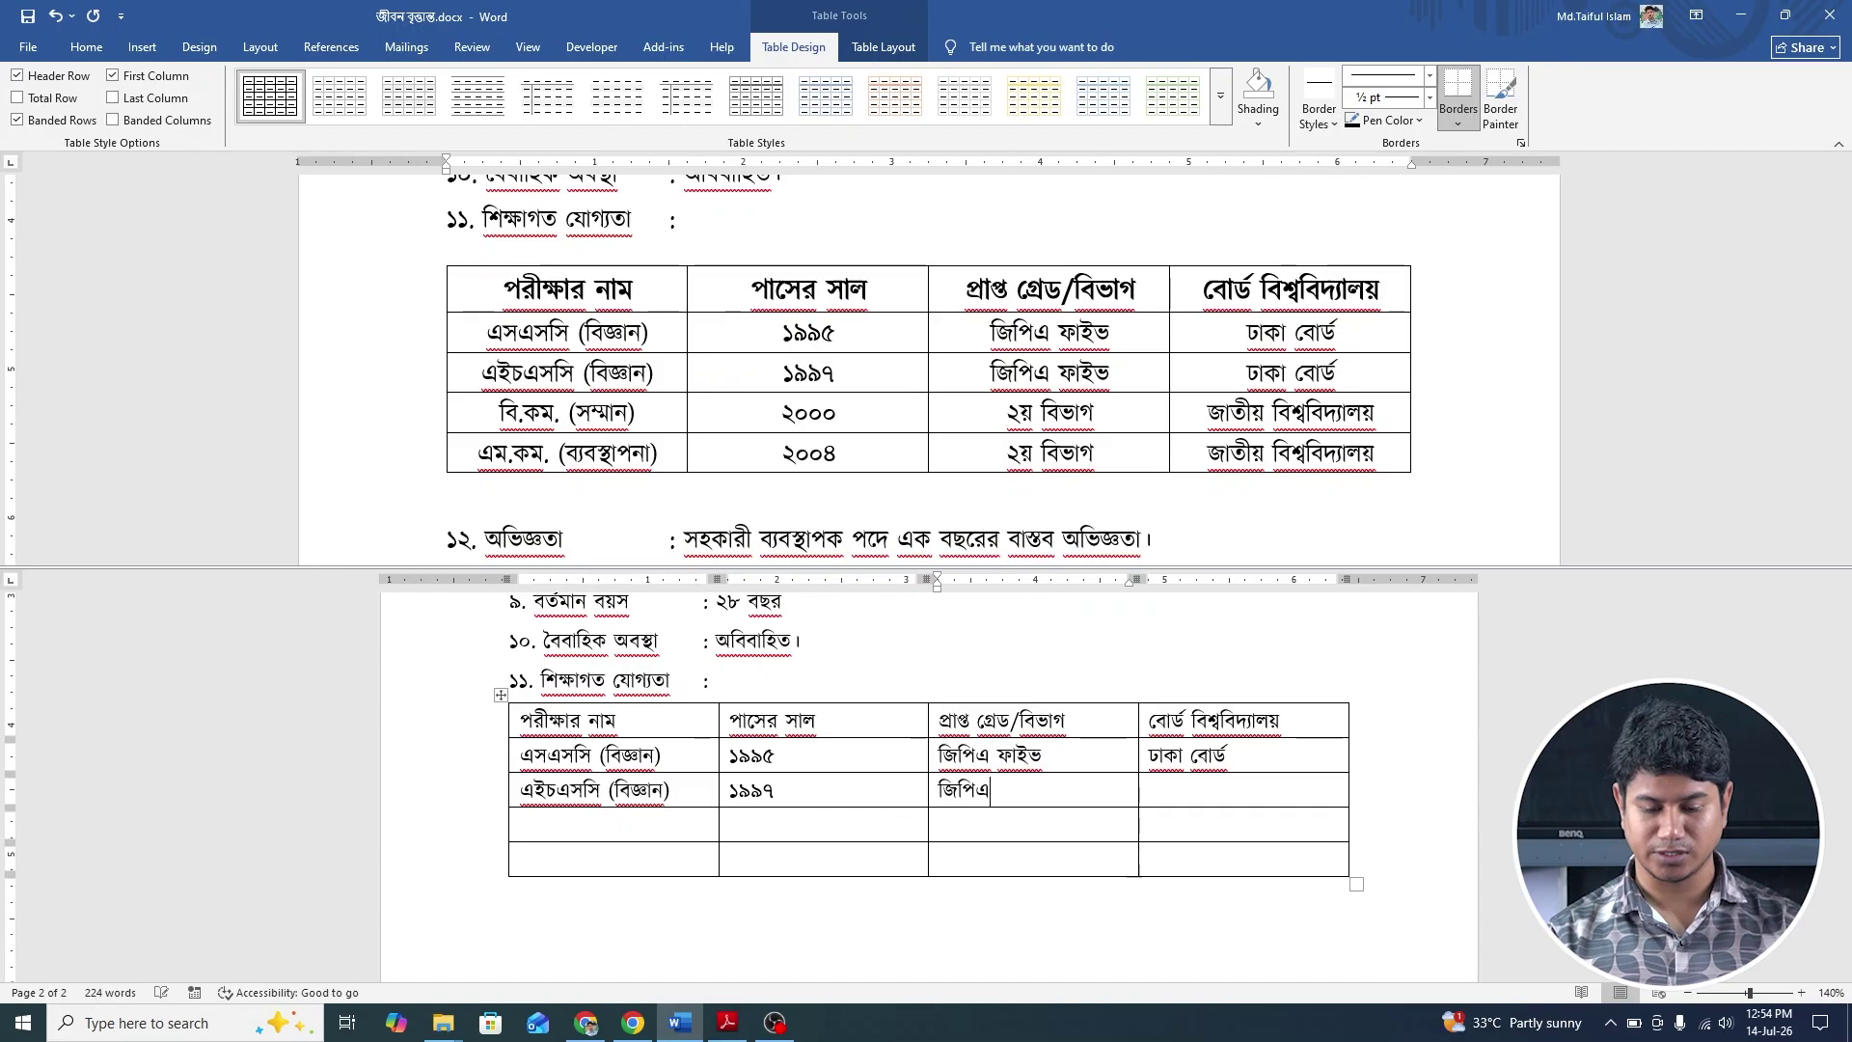
pyautogui.write('ফাইভ')
pyautogui.press('Tab')
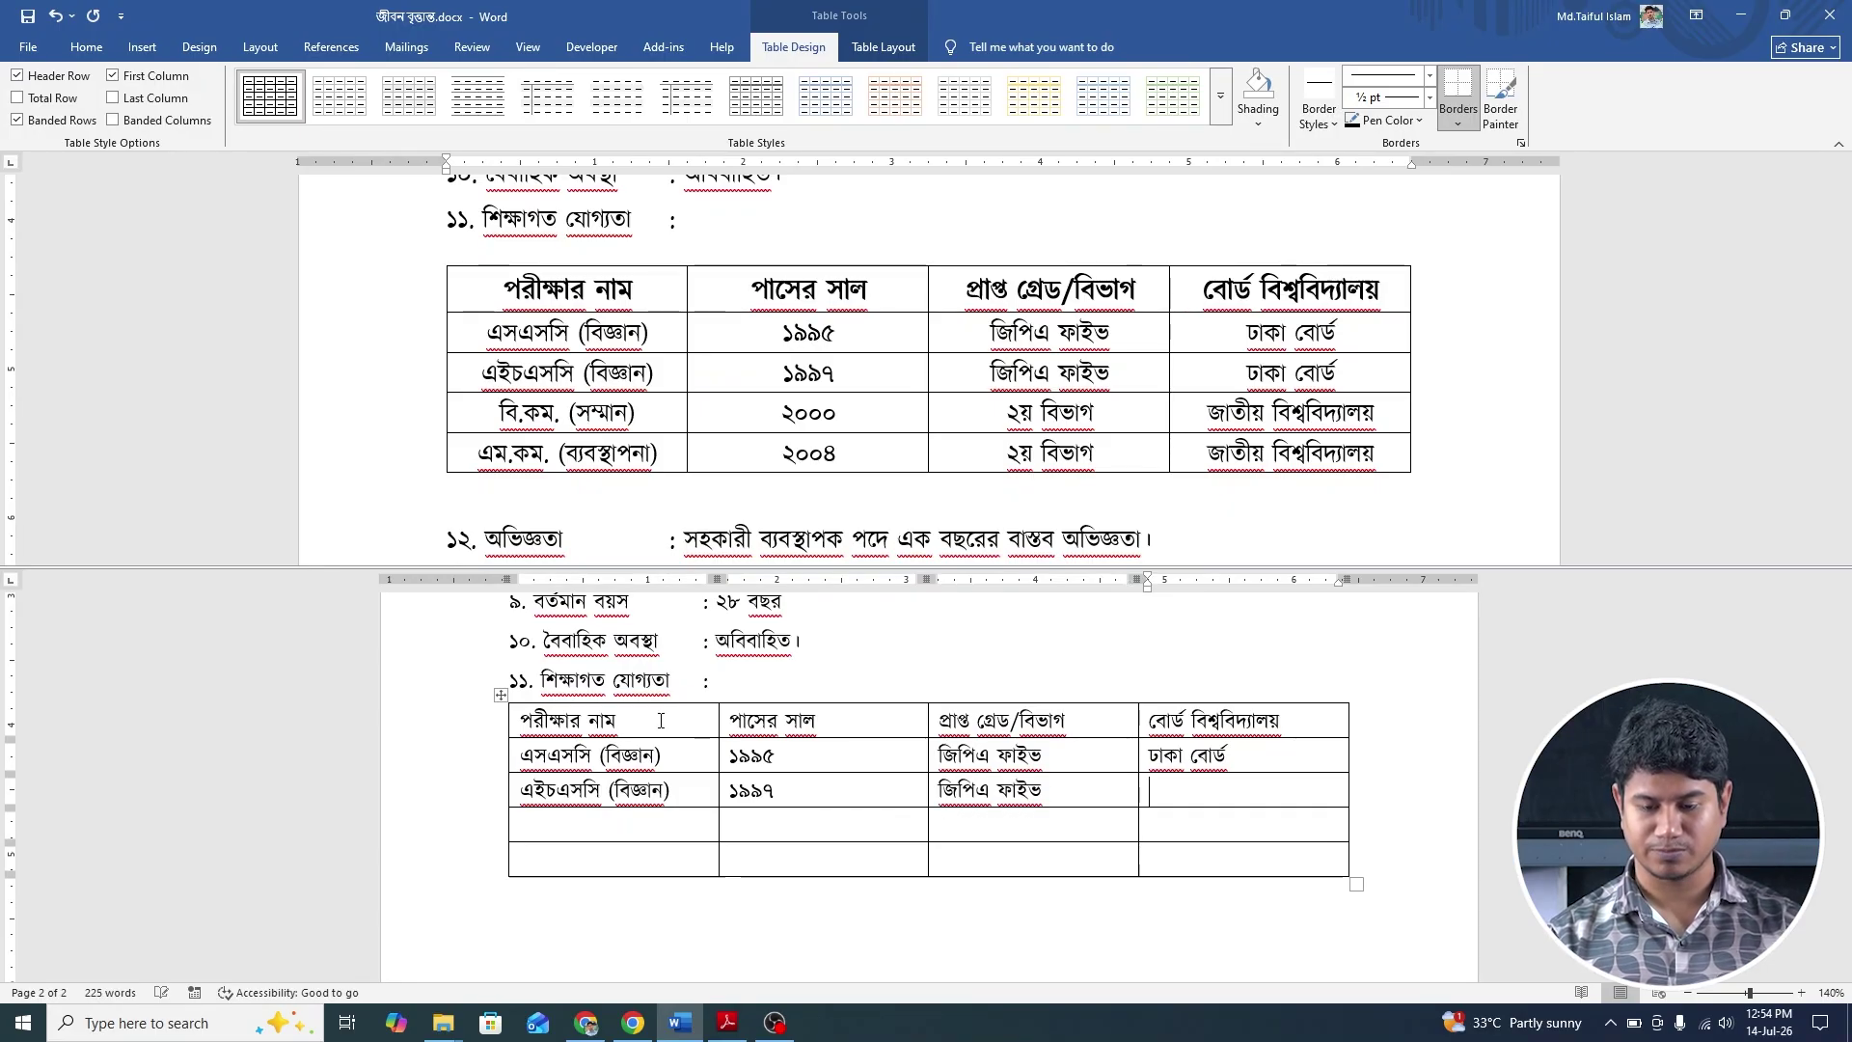
pyautogui.write('ড')
pyautogui.press('BackSpace')
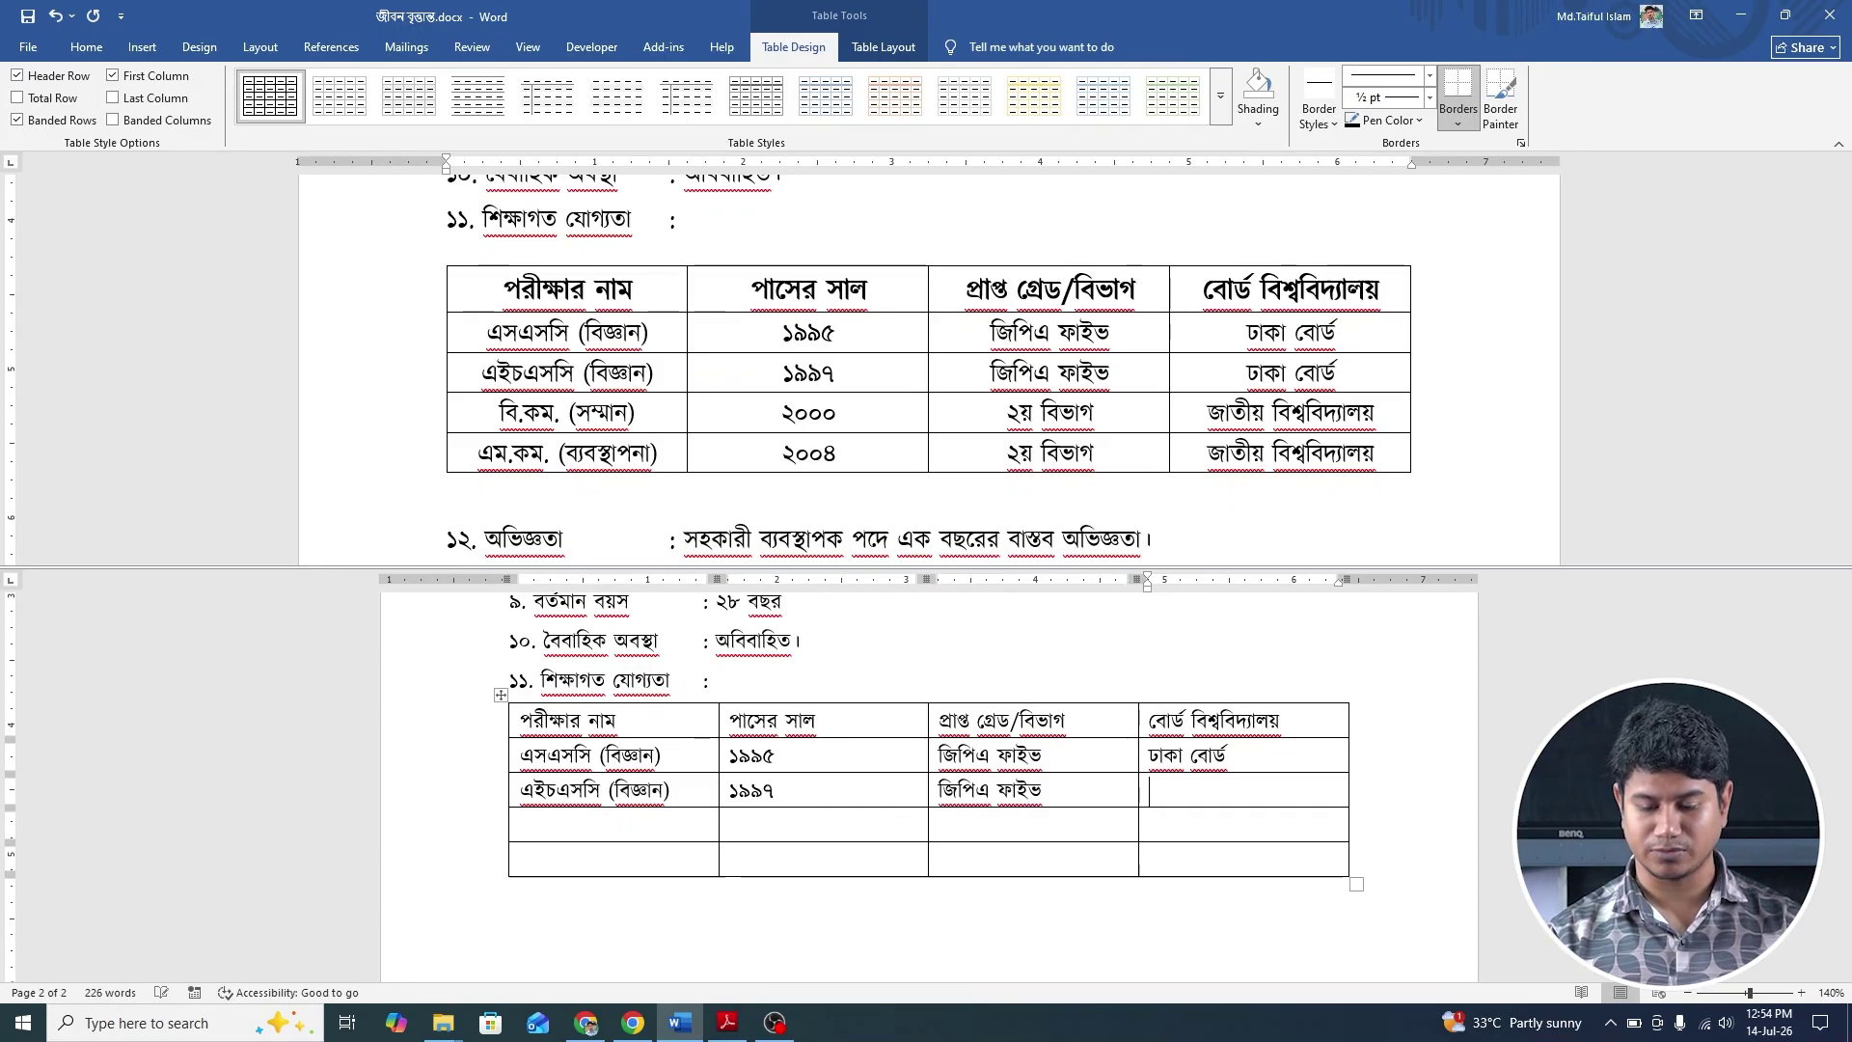
pyautogui.press('BackSpace')
pyautogui.write('া বোর্ড')
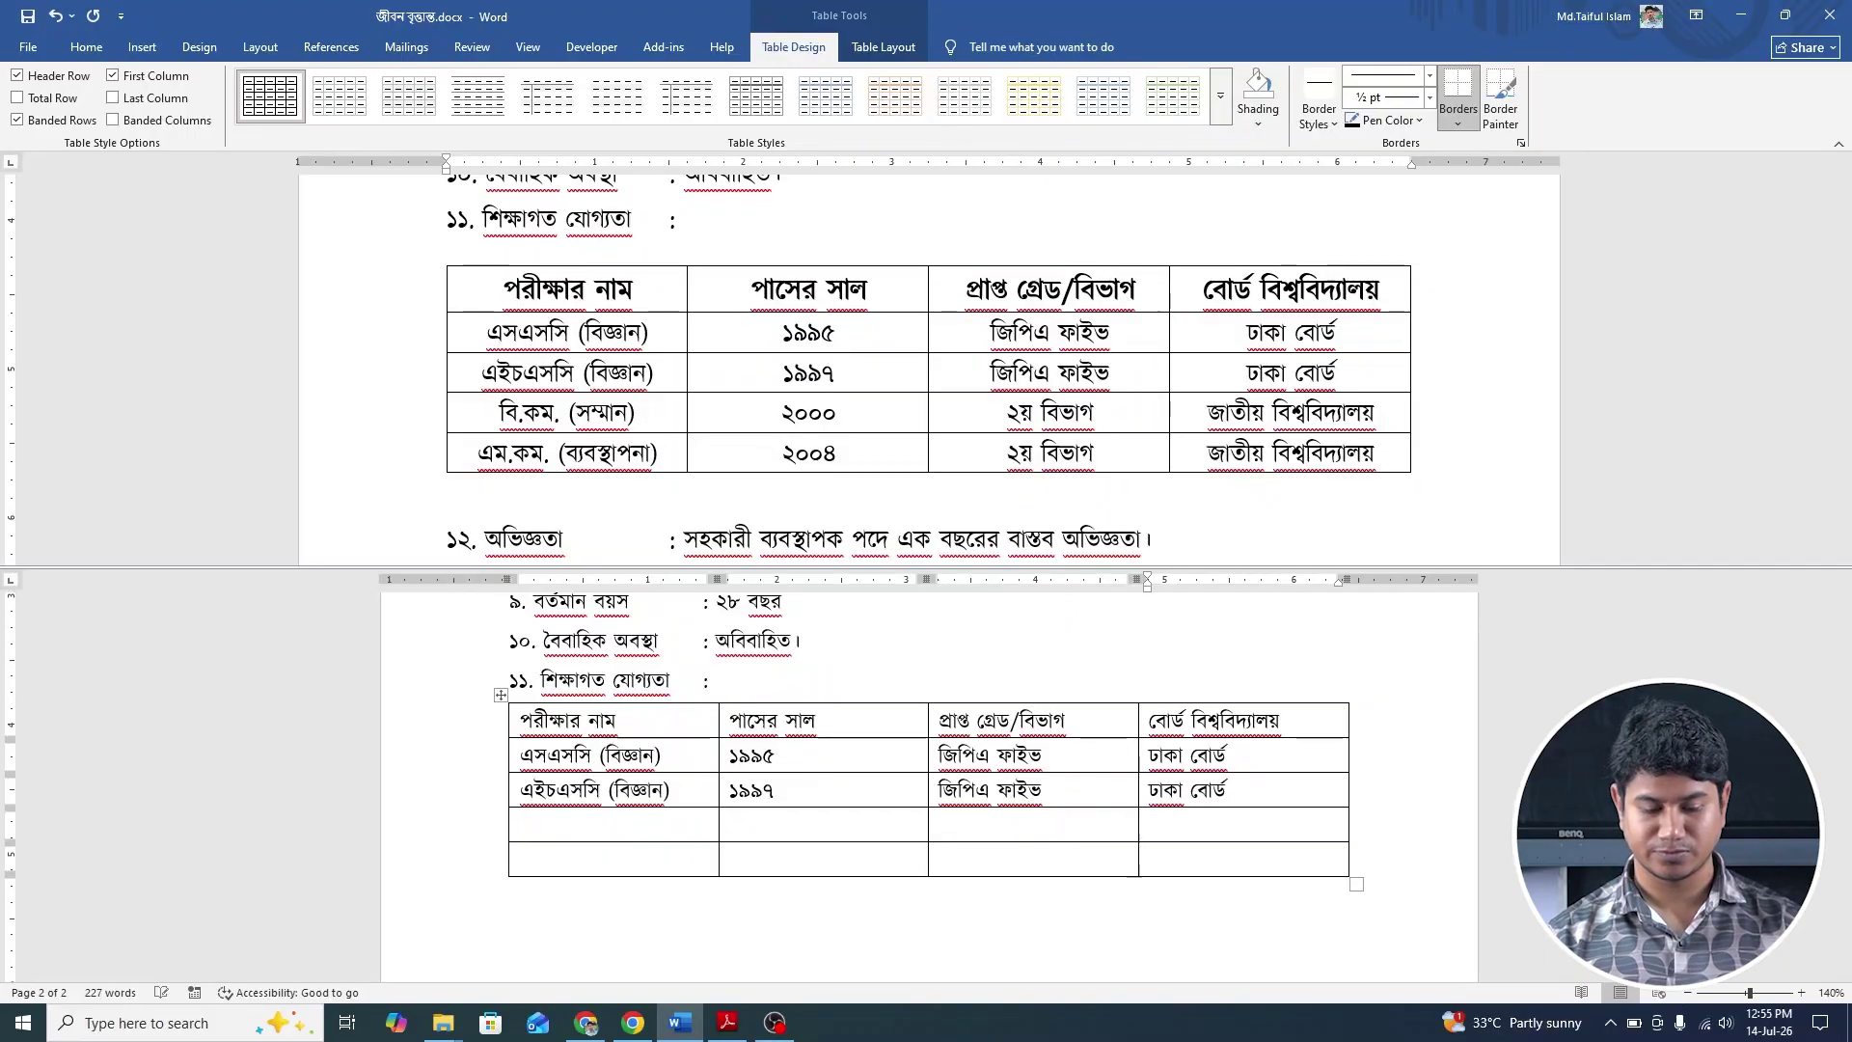
# Enter বি.কম. (সম্মান) and ২০০০ in the fourth row's first two cells.
pyautogui.click(521, 823)
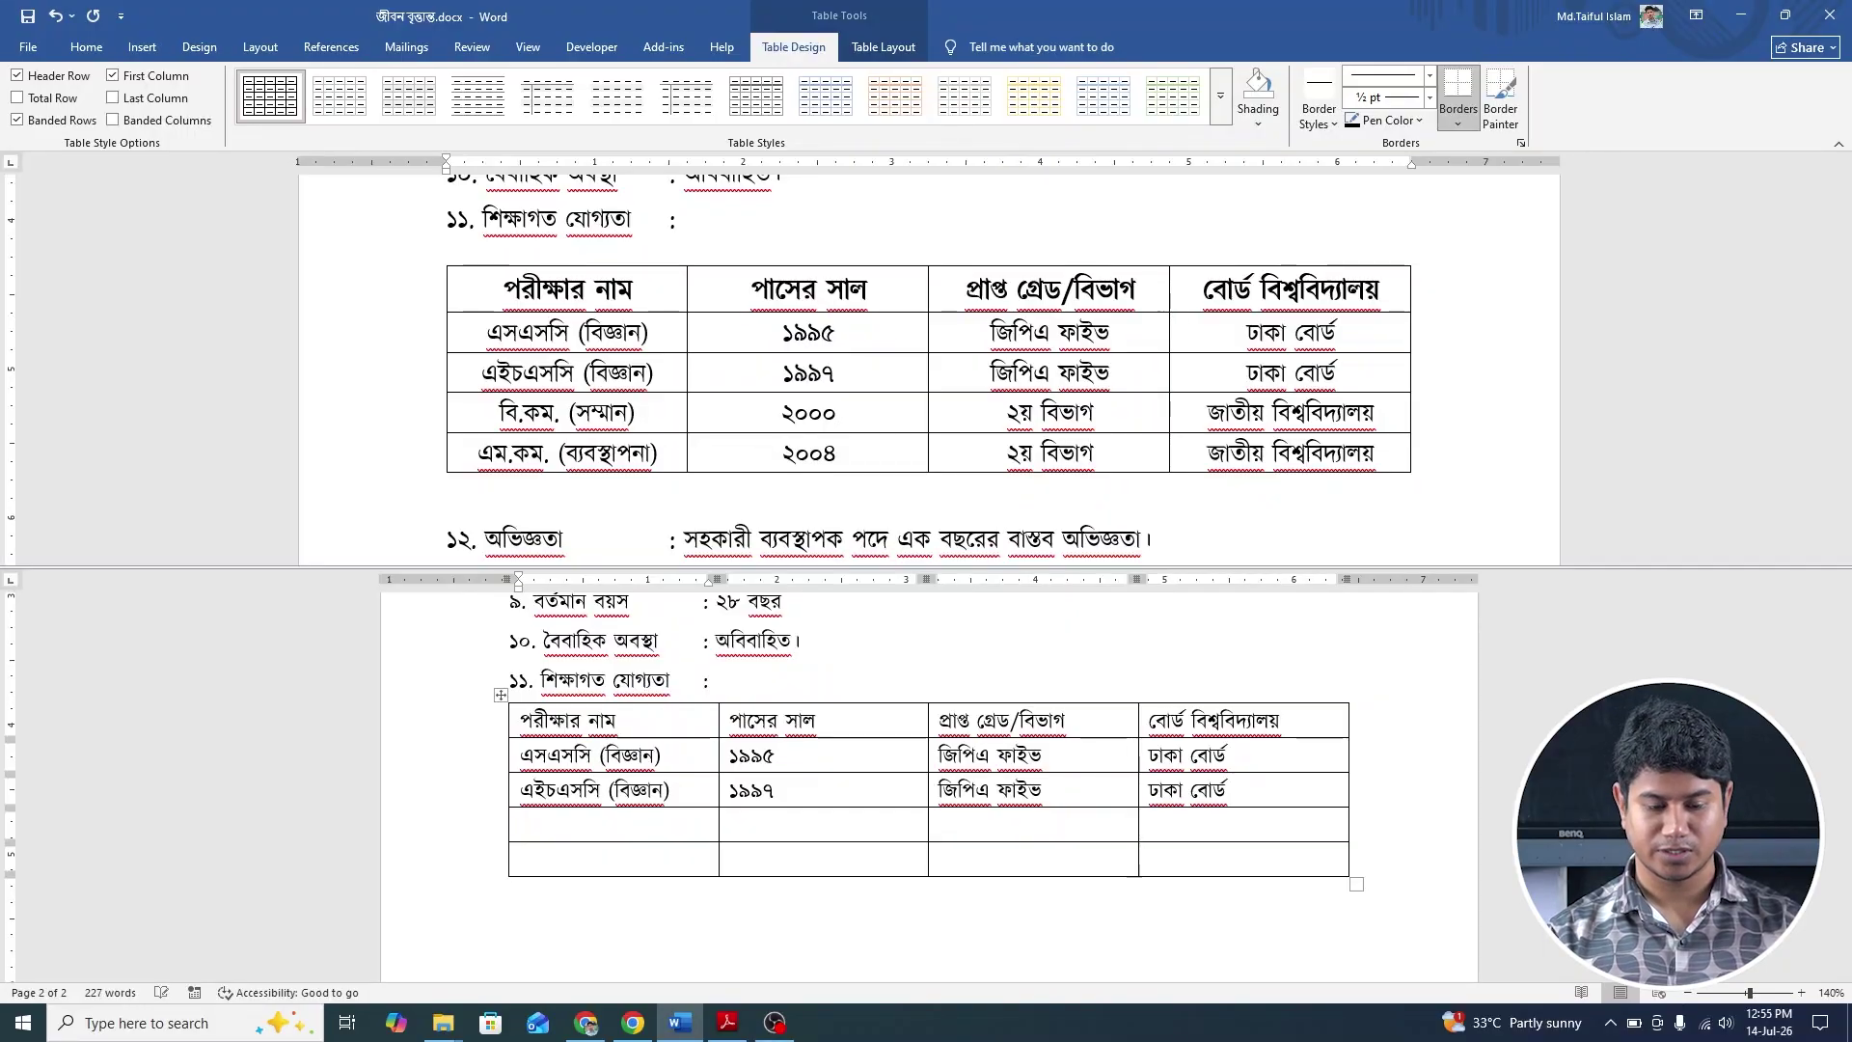
pyautogui.write('বি')
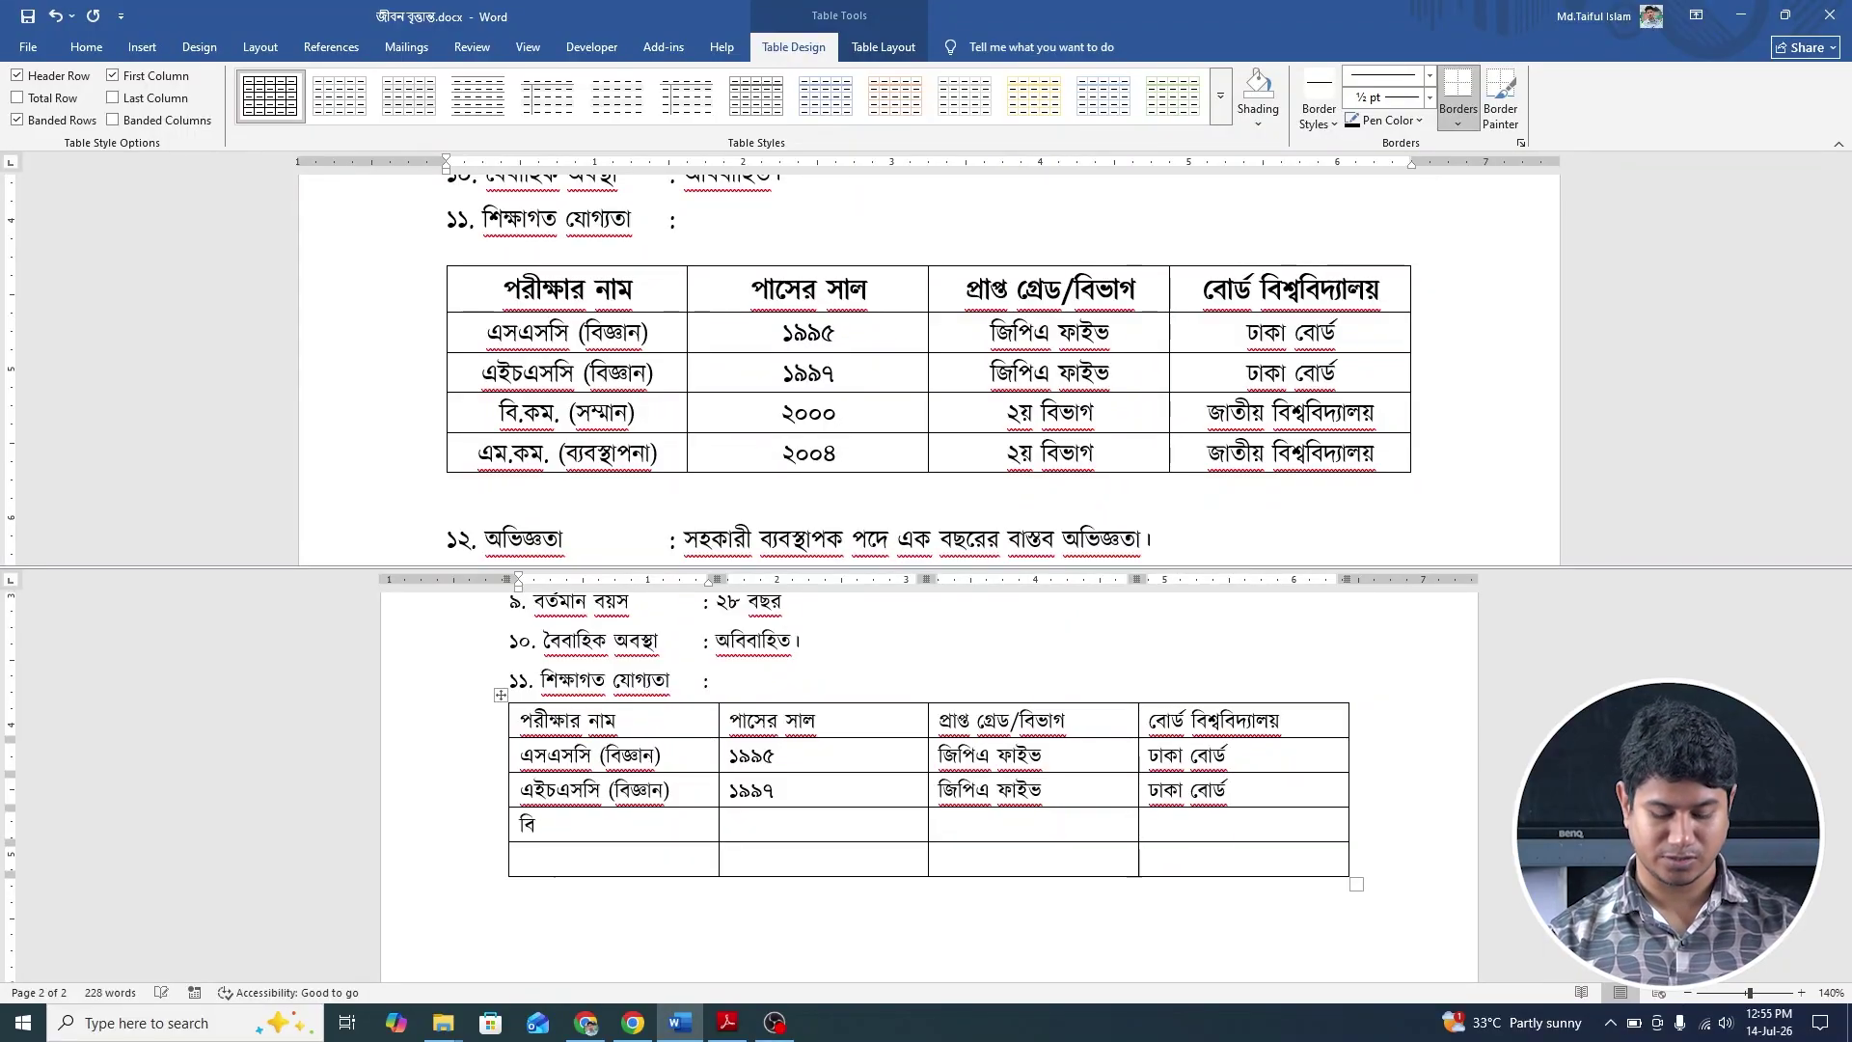
pyautogui.write('.')
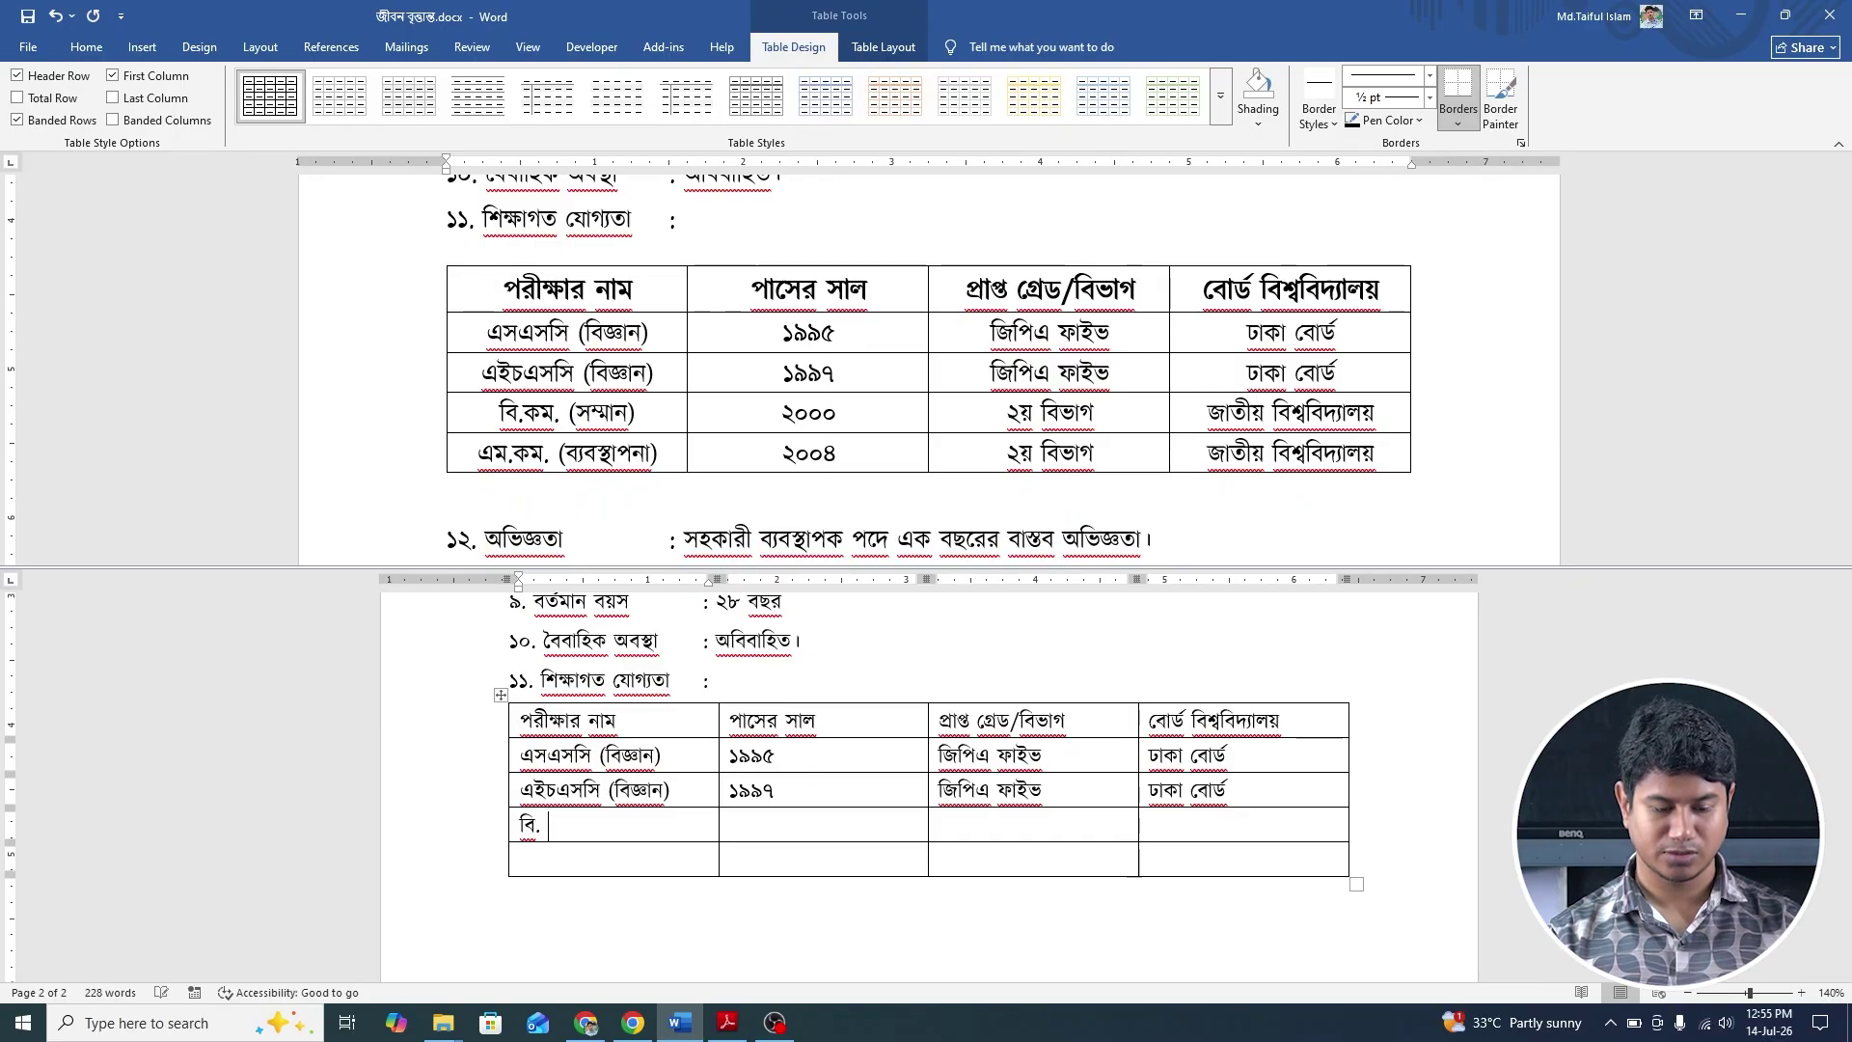
pyautogui.write('কম')
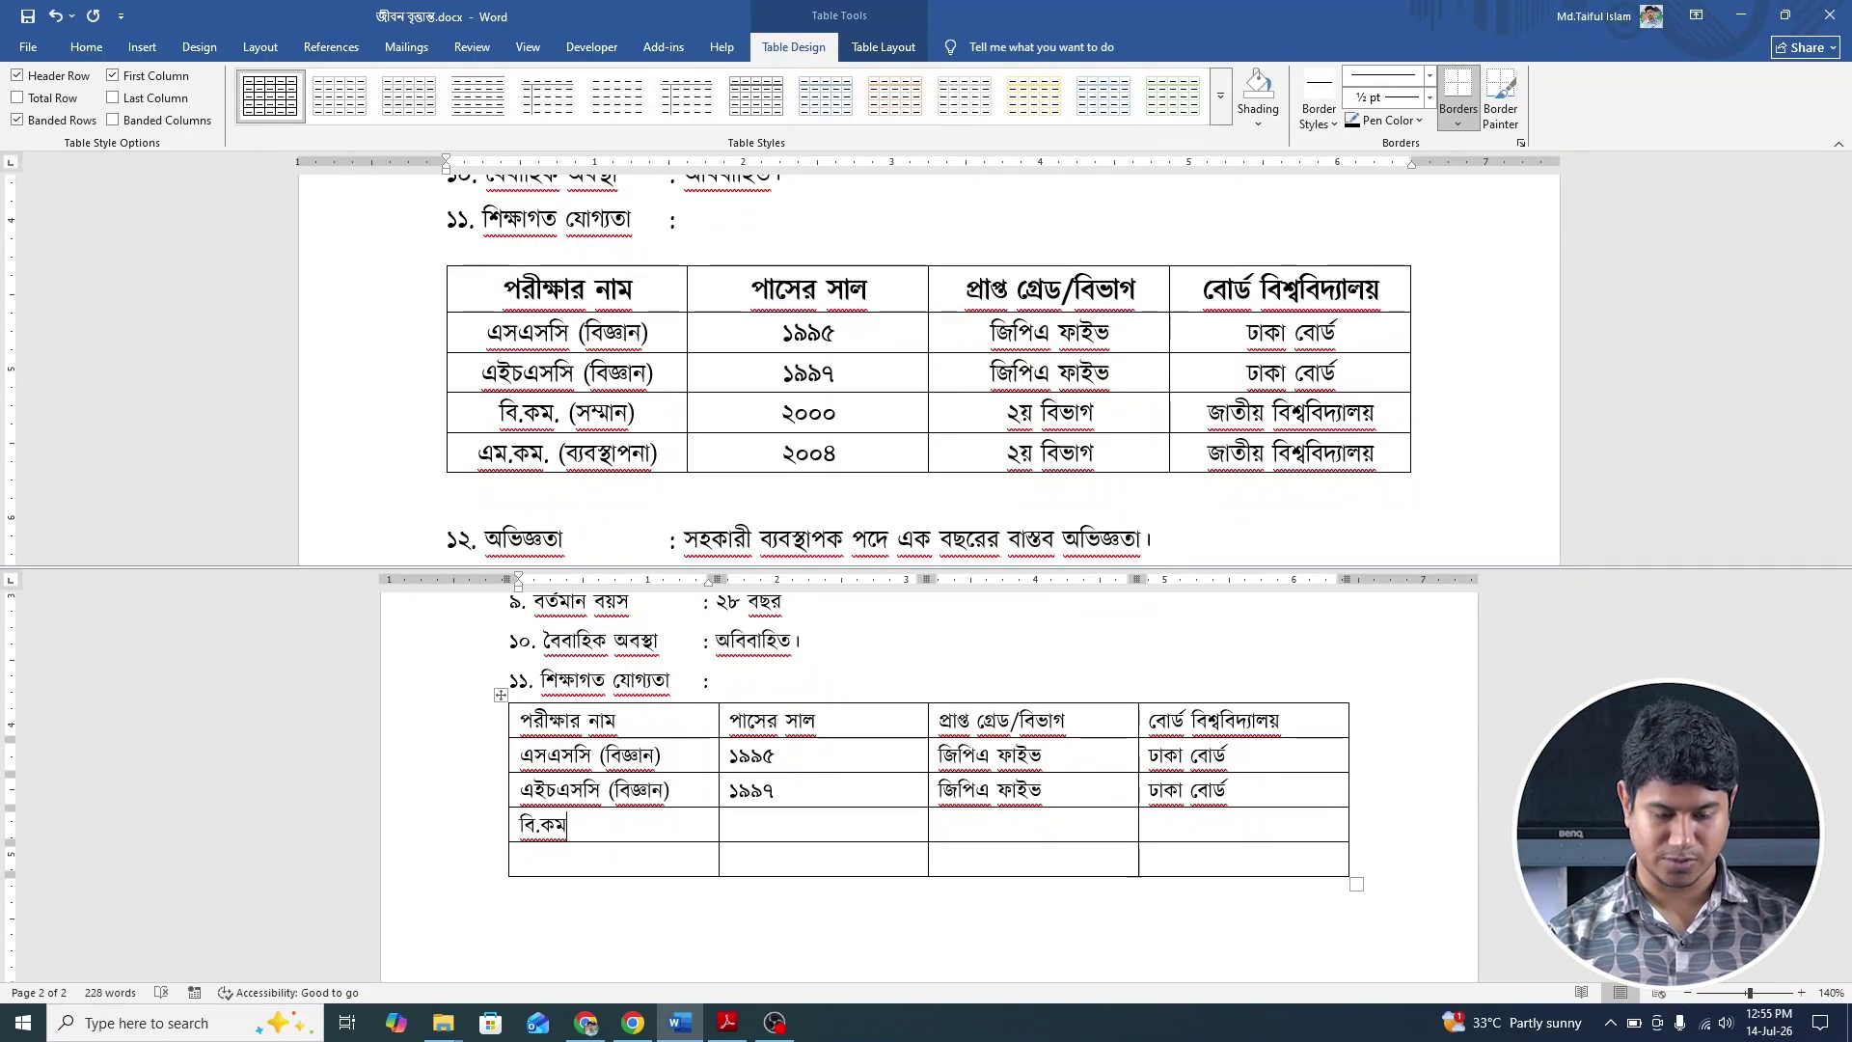
pyautogui.write('. (')
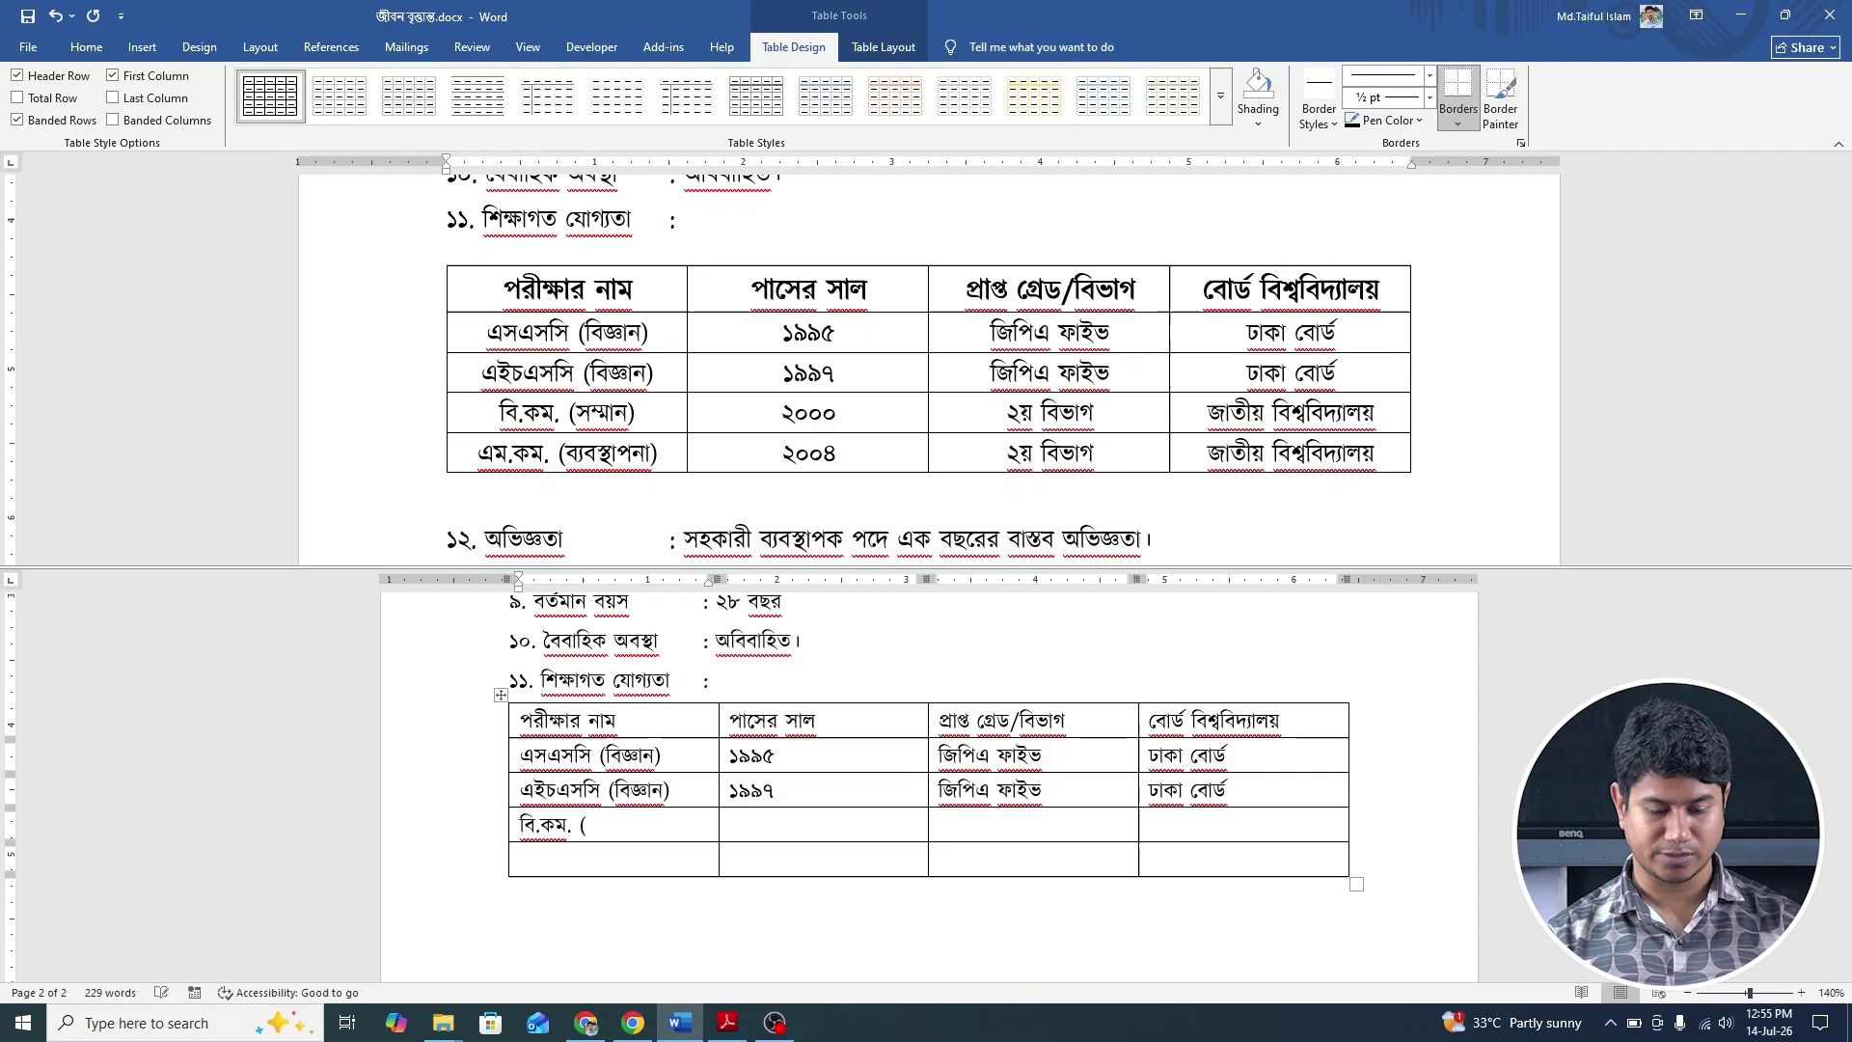
pyautogui.write('সম')
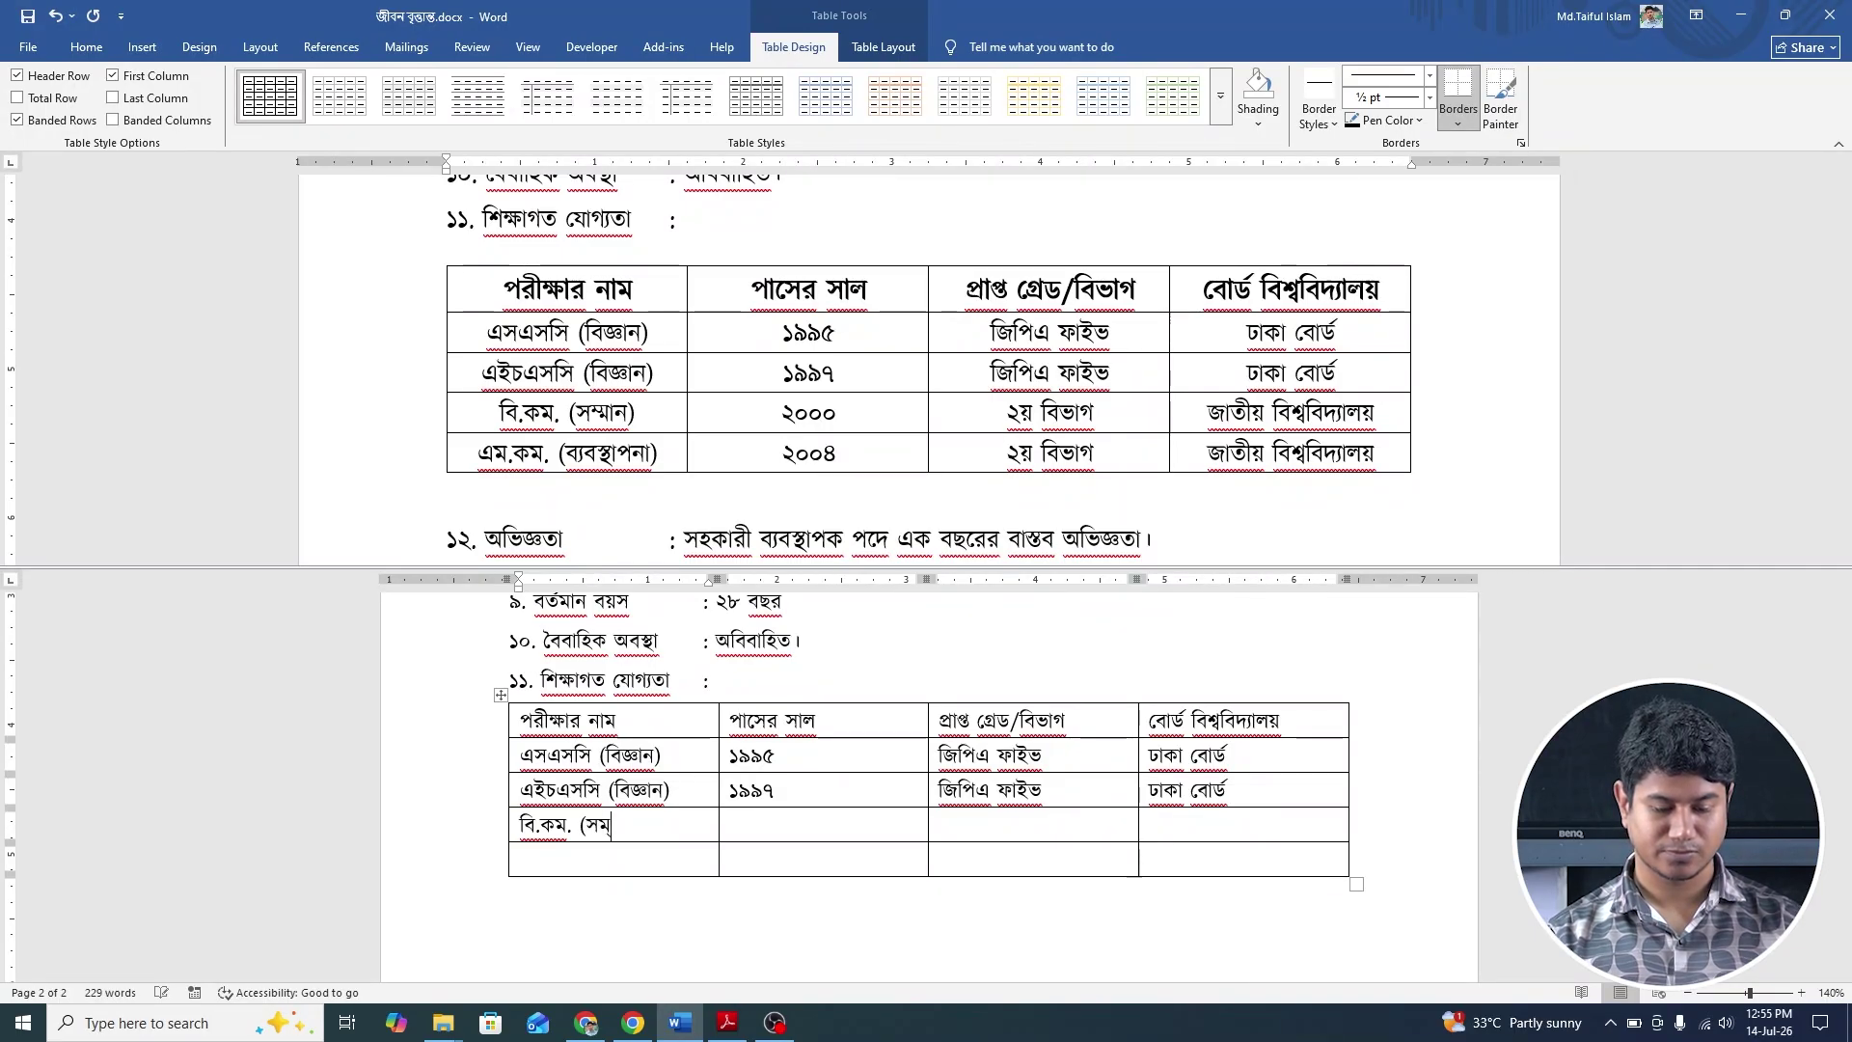
pyautogui.write('্মান)')
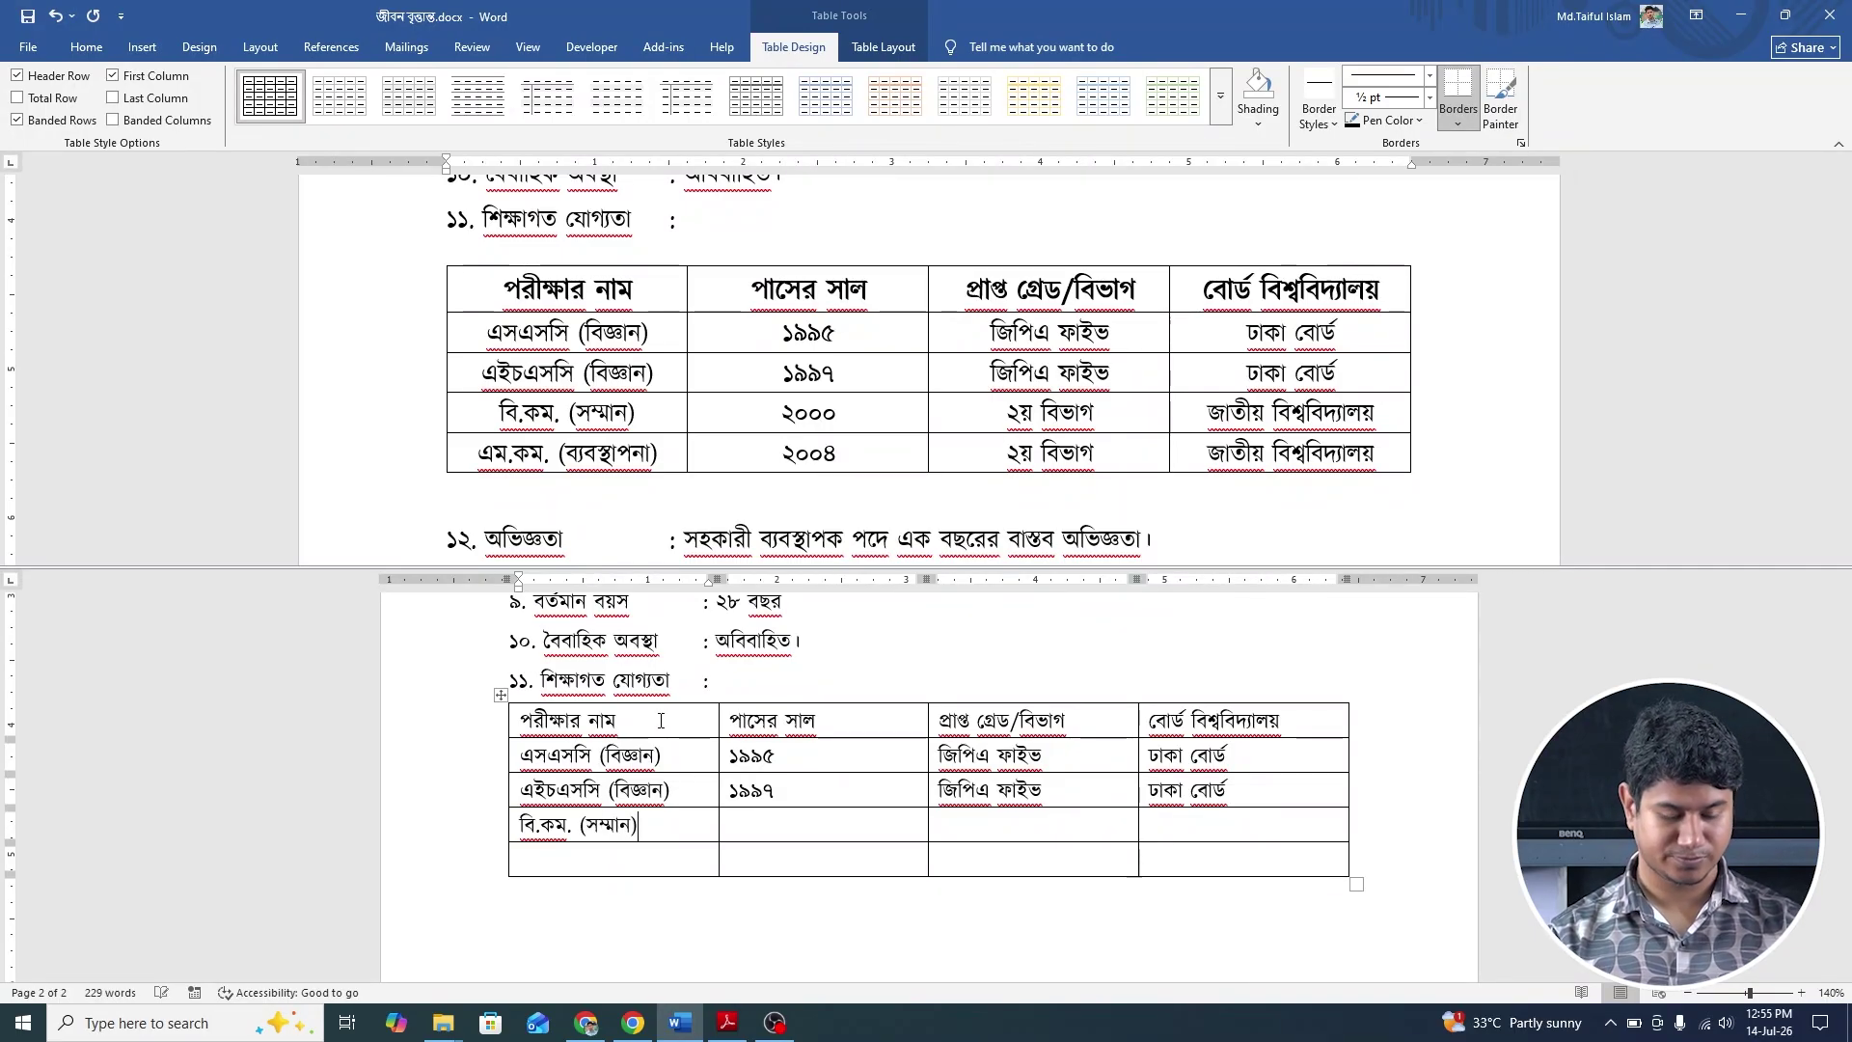
pyautogui.press('Tab')
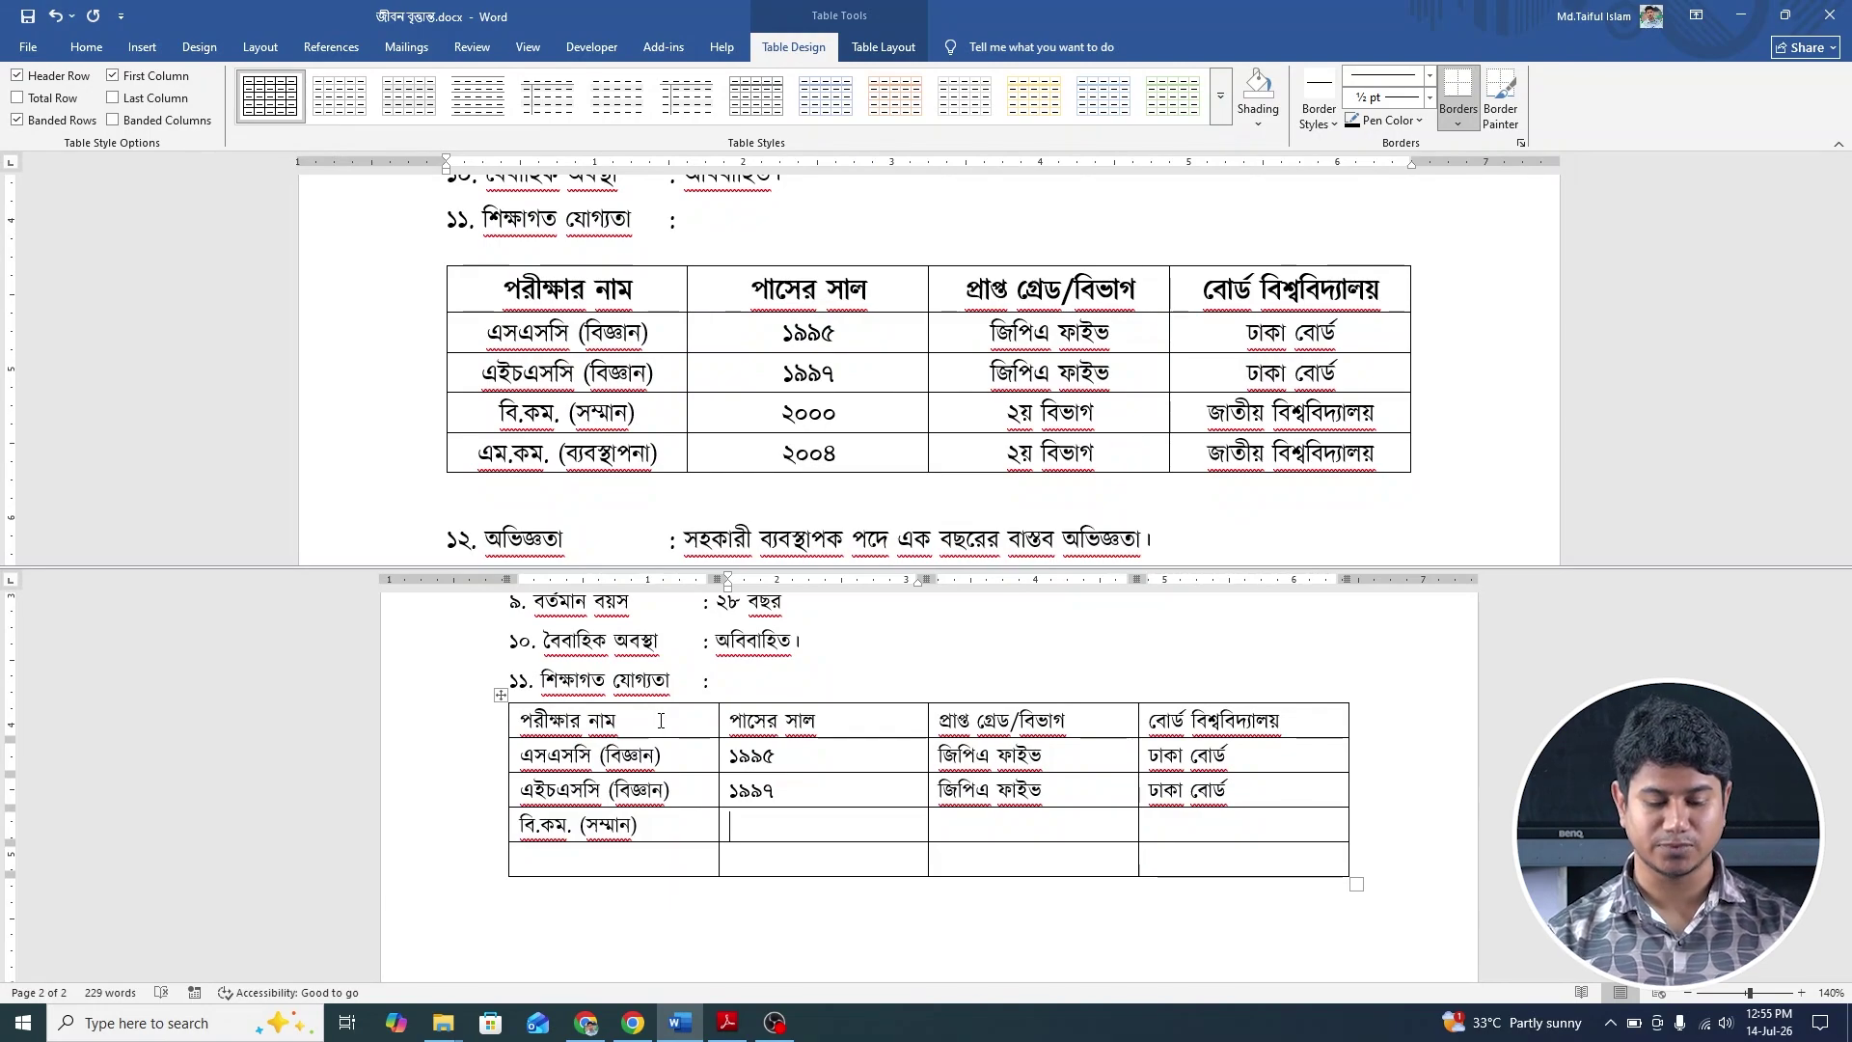
pyautogui.write('২০০০')
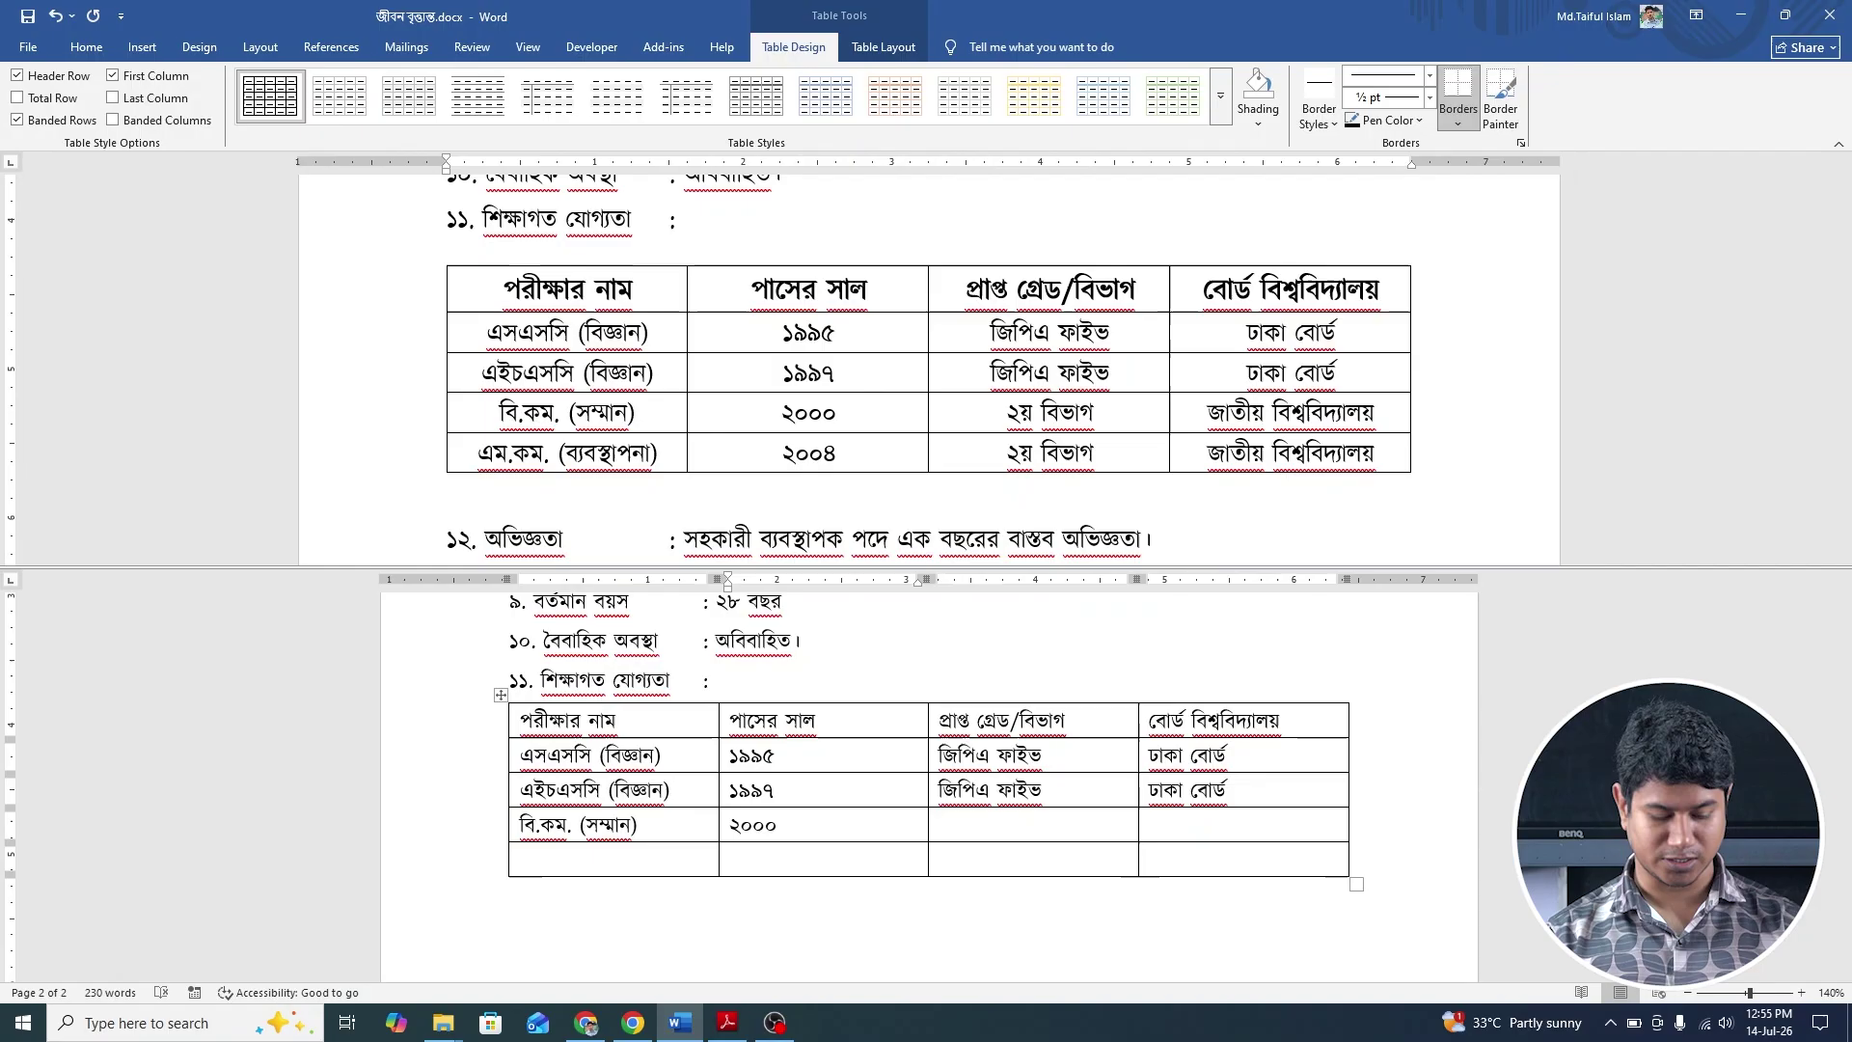
pyautogui.press('Tab')
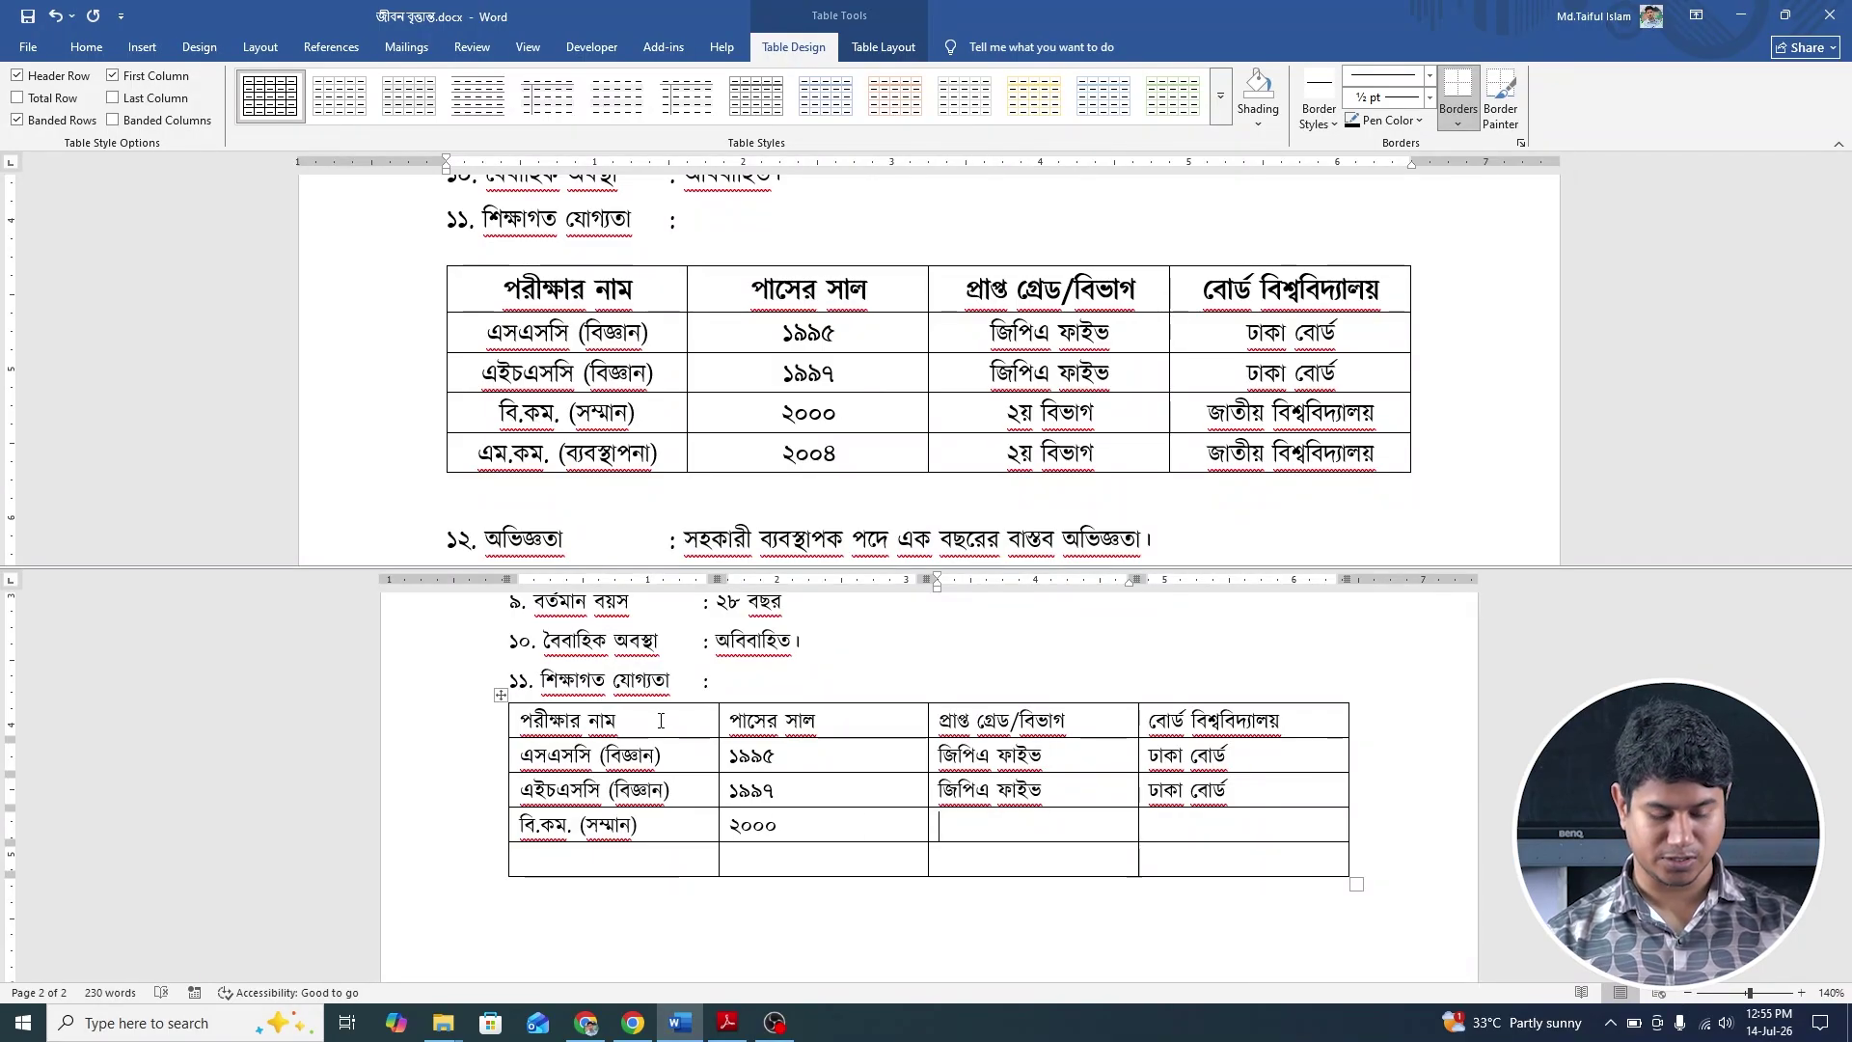
pyautogui.write('২')
pyautogui.press('BackSpace')
pyautogui.write('২')
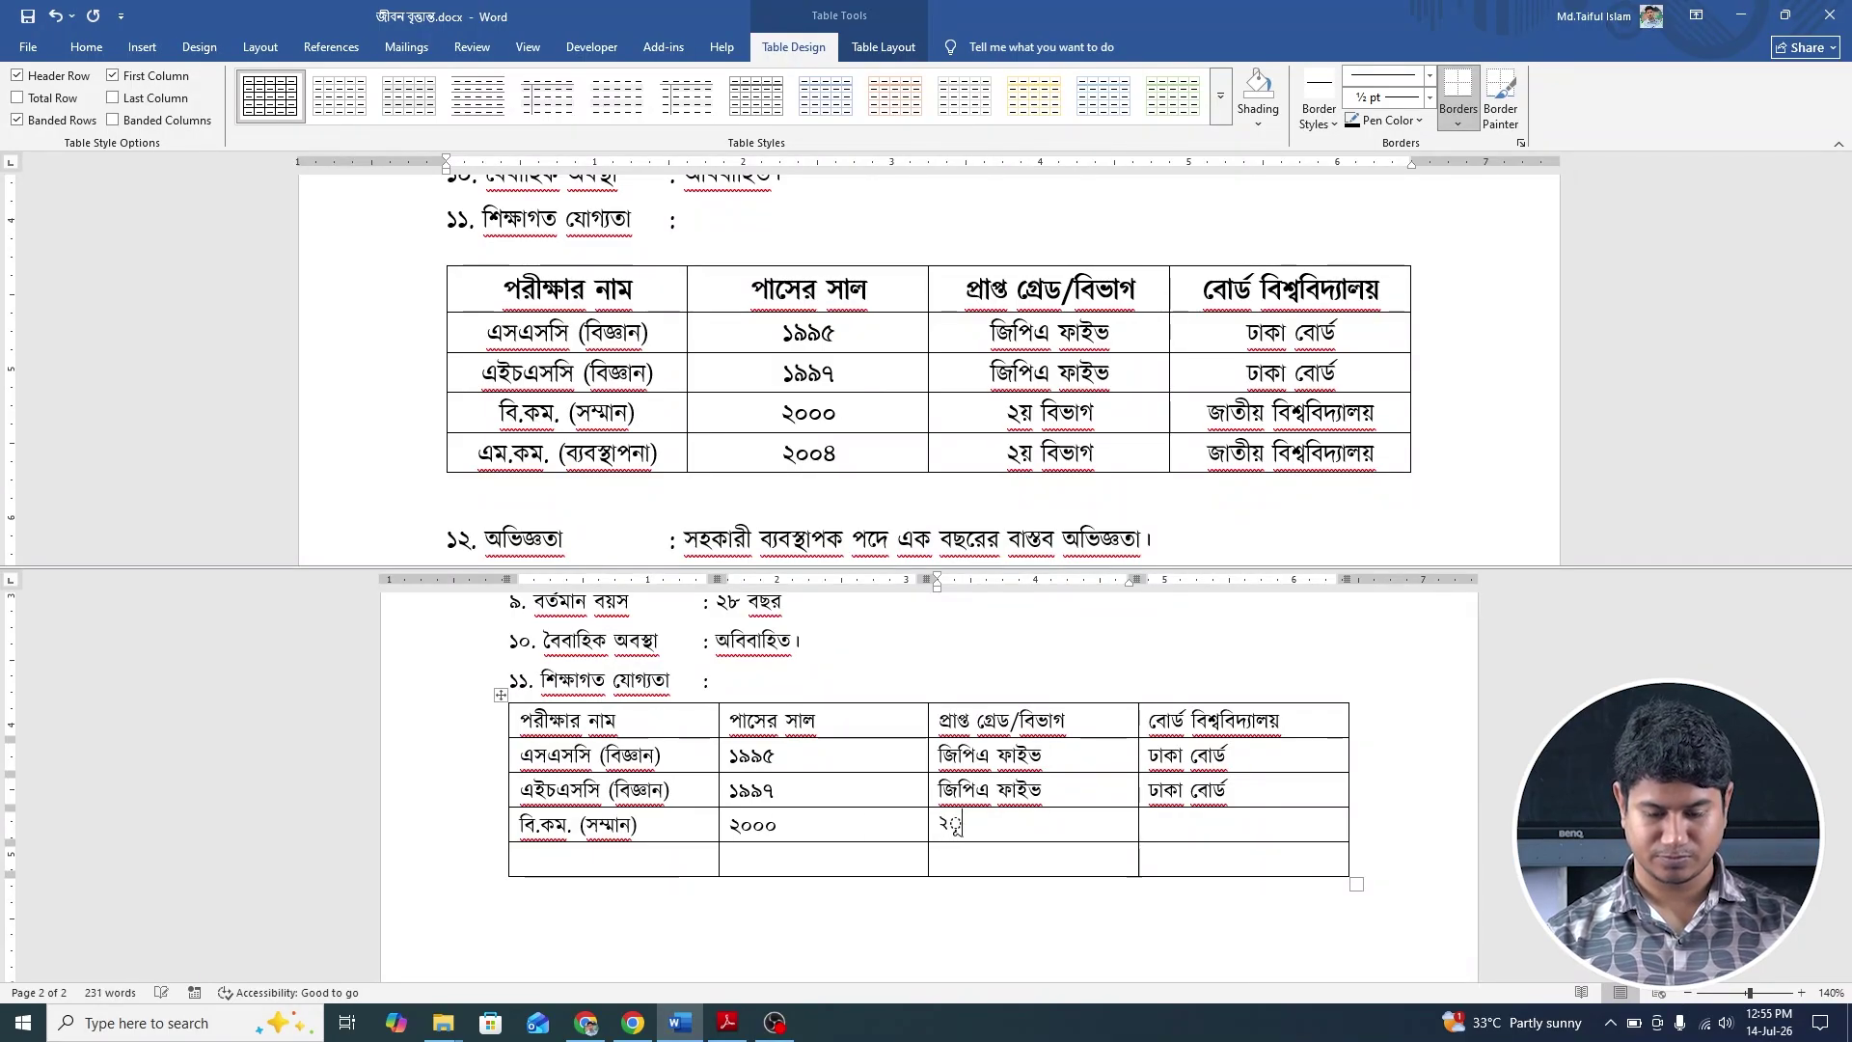
pyautogui.press('BackSpace')
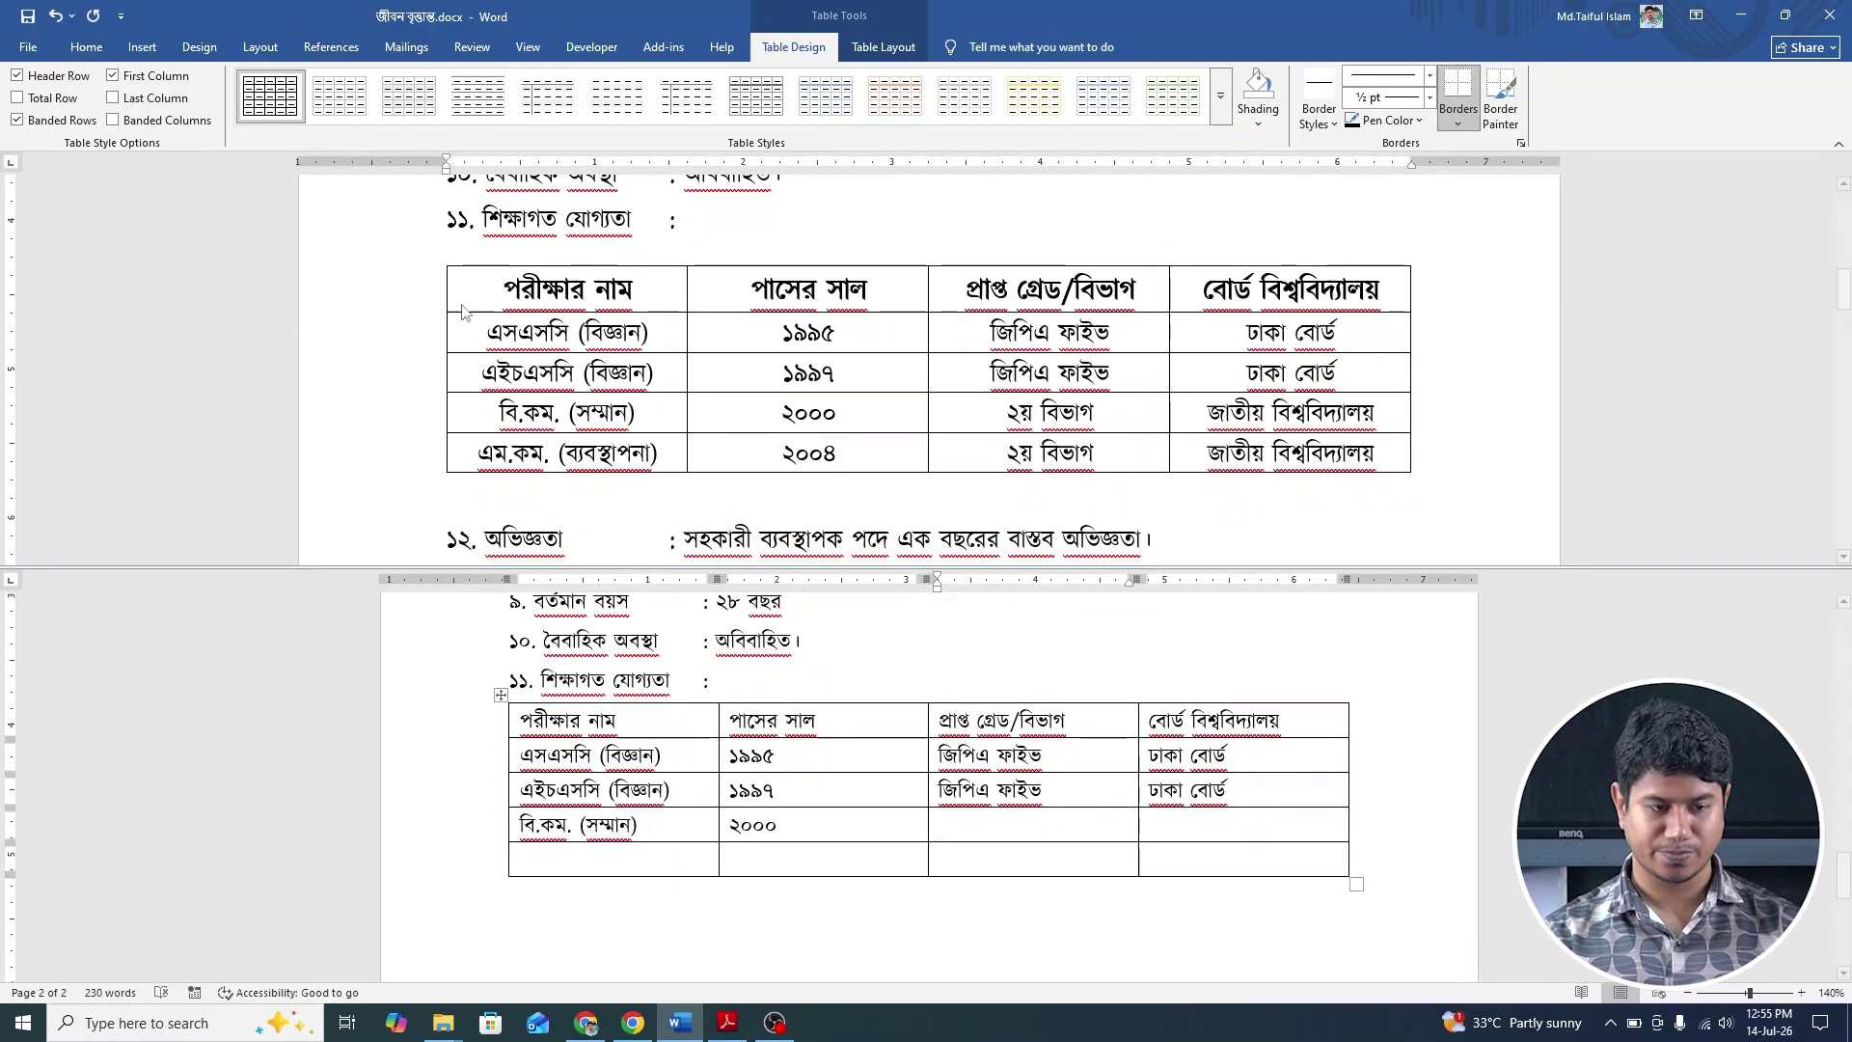
# Switch to the Kalpurush font and enter ২য় বিভাগ and জাতীয় বিশ্ববিদ্যালয় in row four.
pyautogui.click(86, 47)
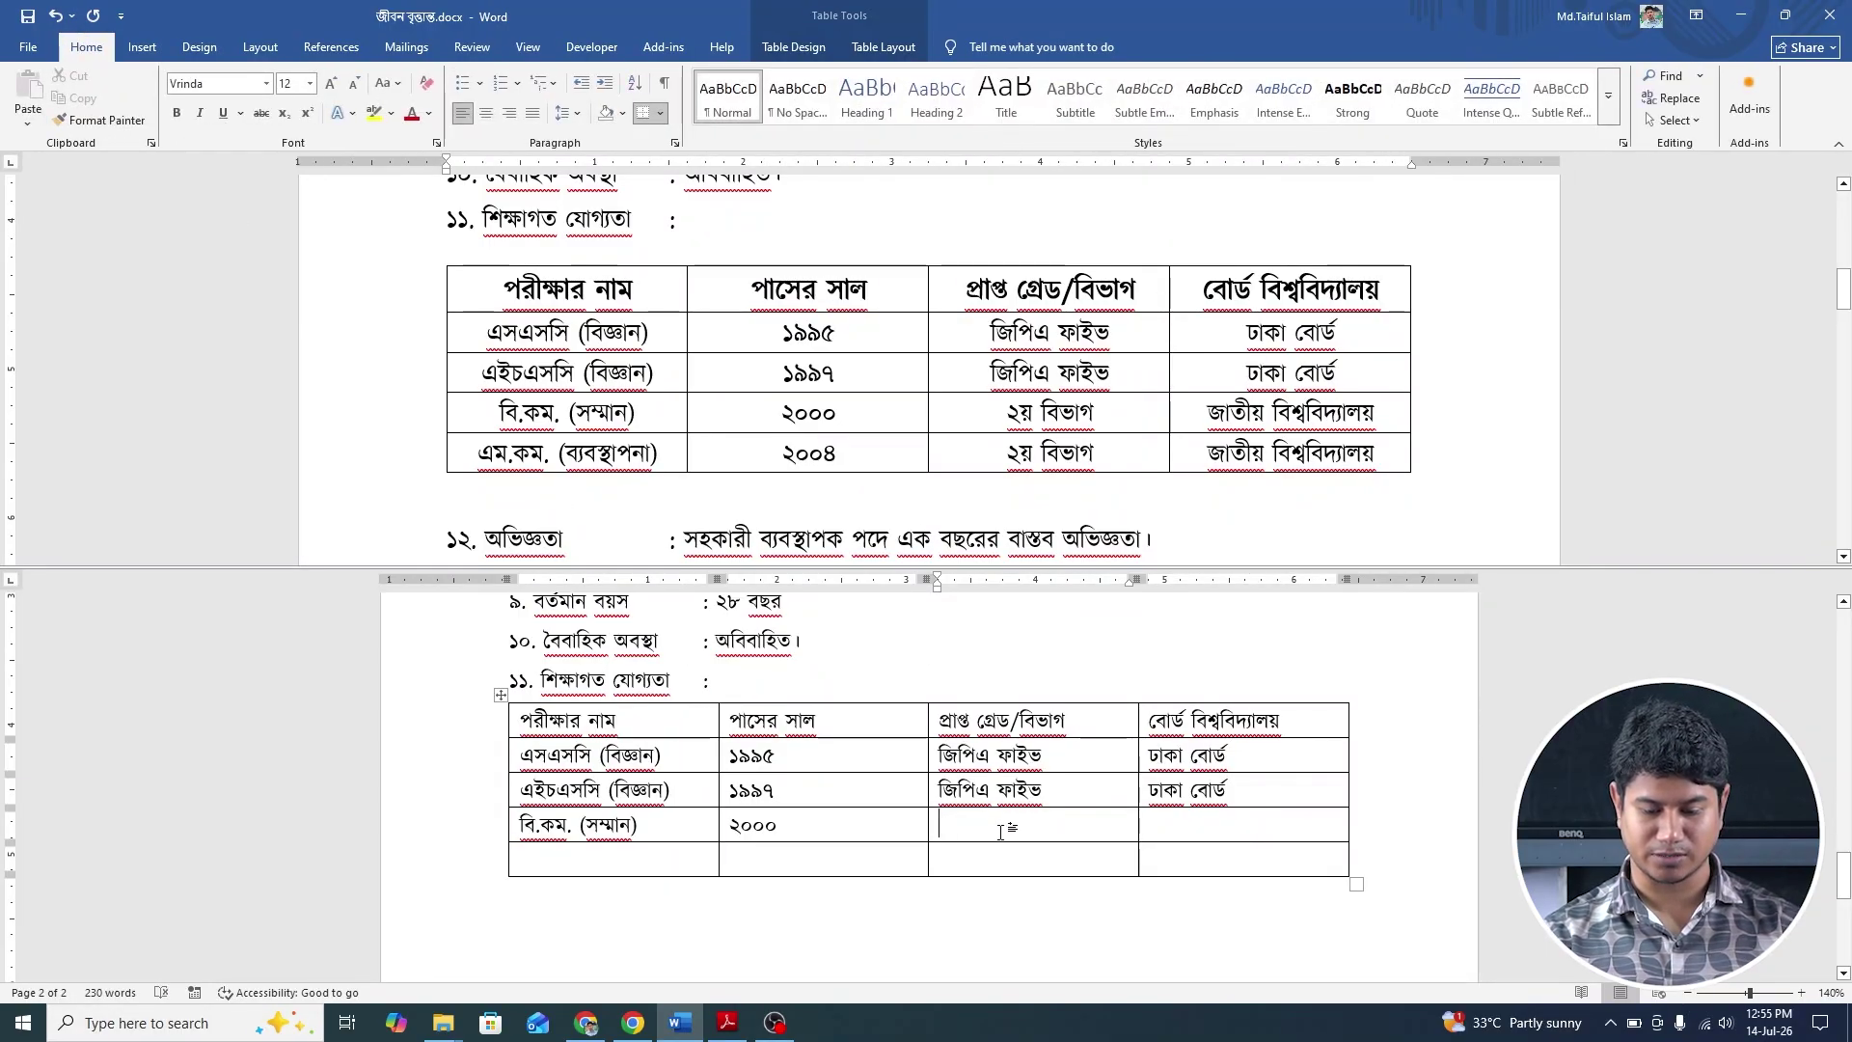
pyautogui.click(1058, 831)
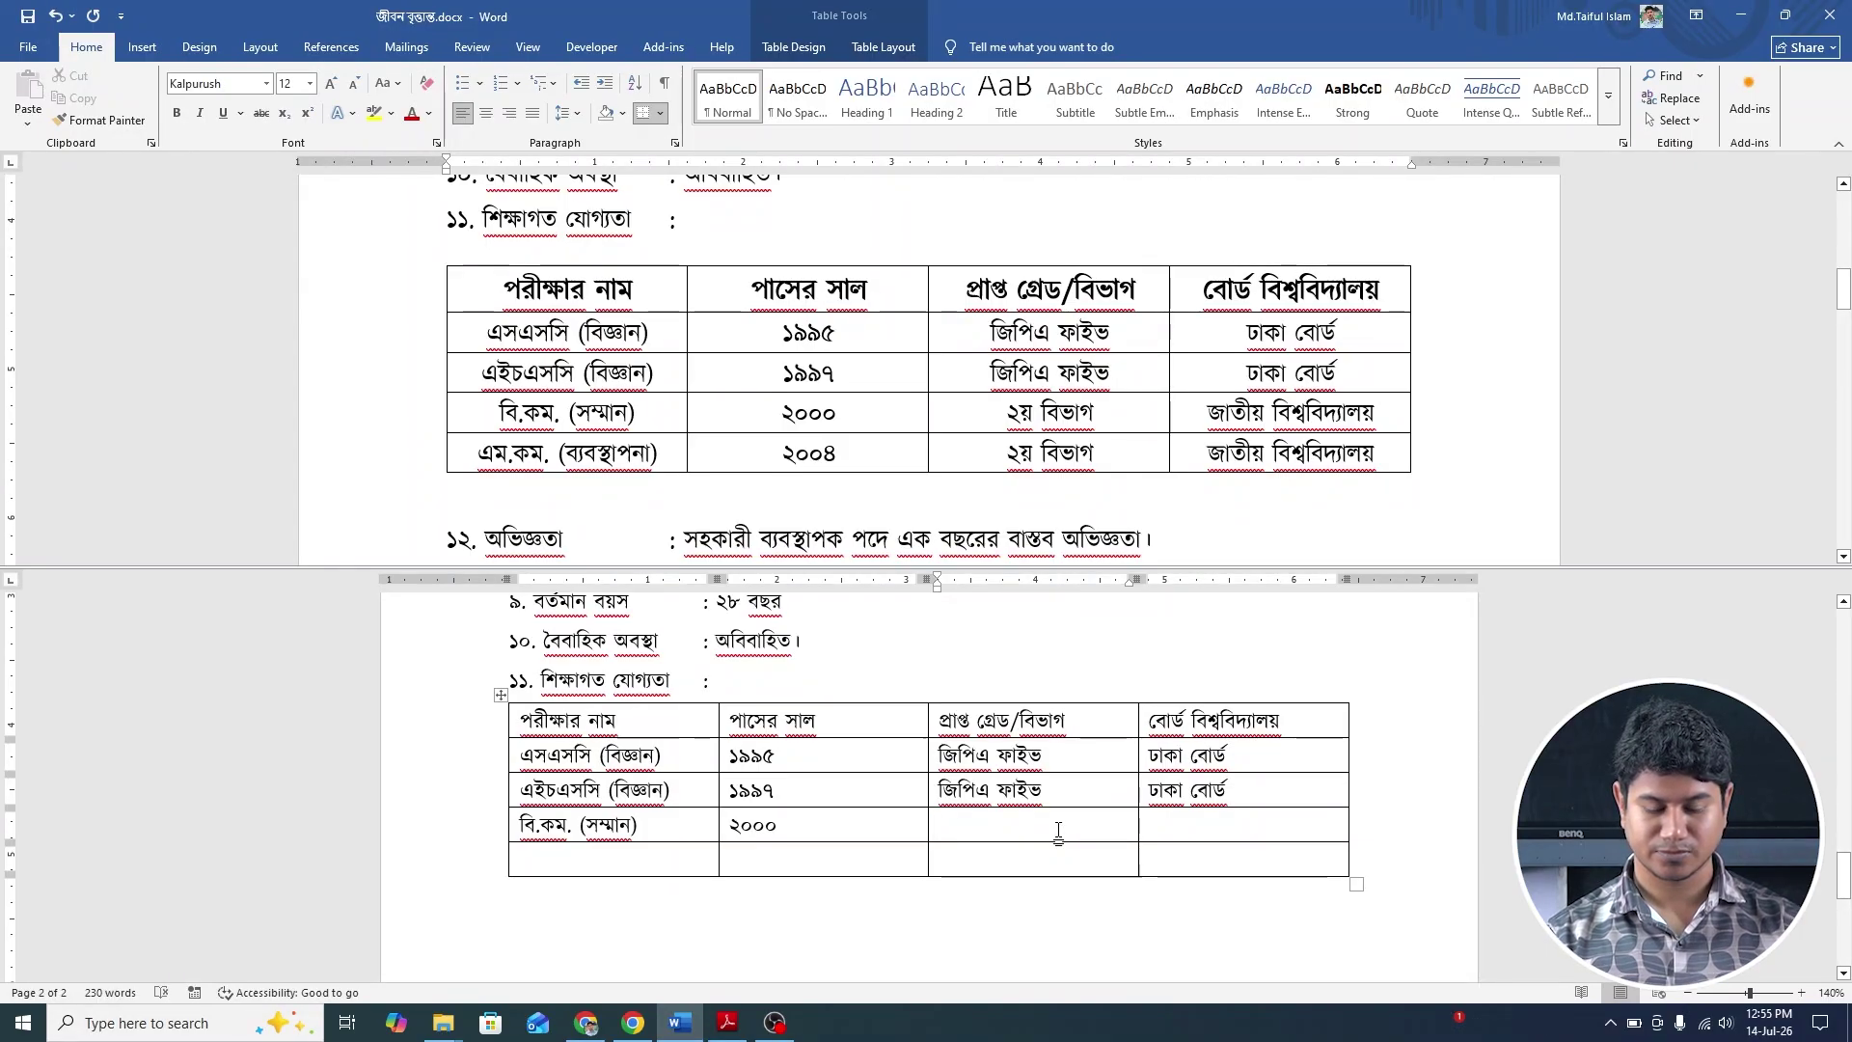
pyautogui.write('২য়')
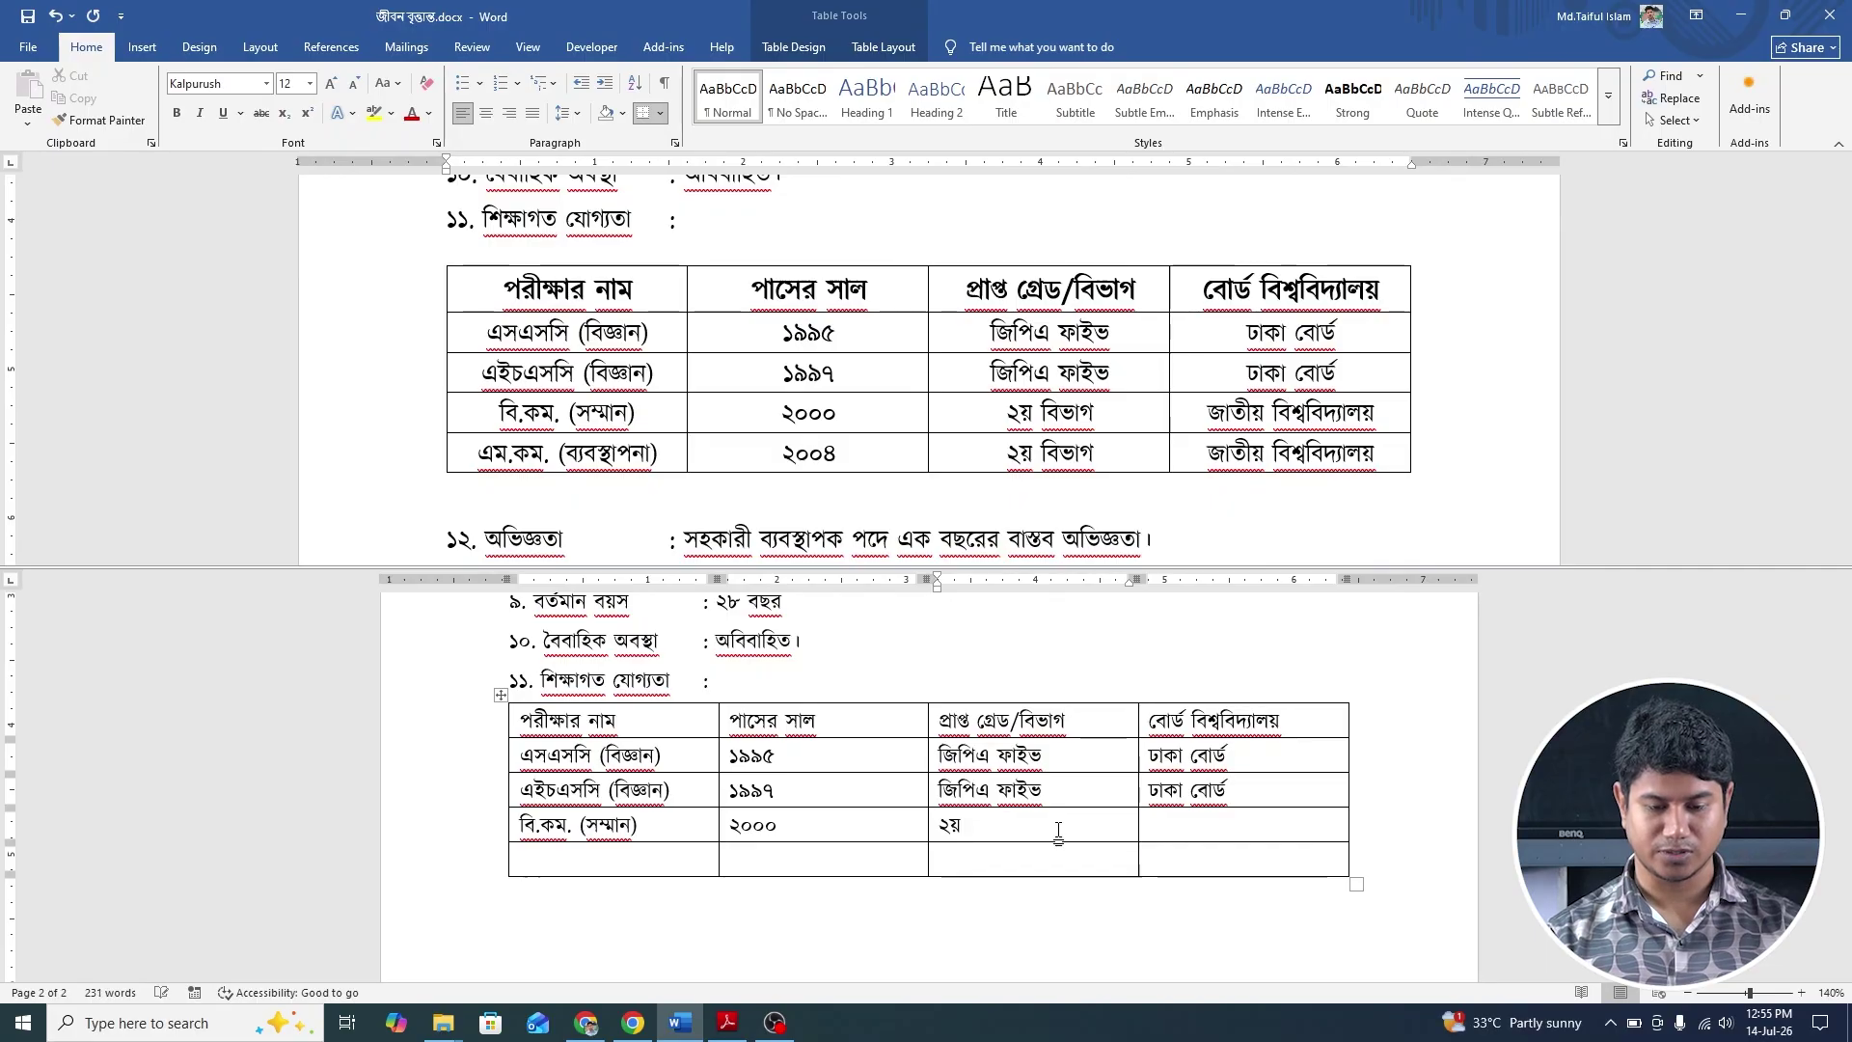
pyautogui.write(' বিভাগ')
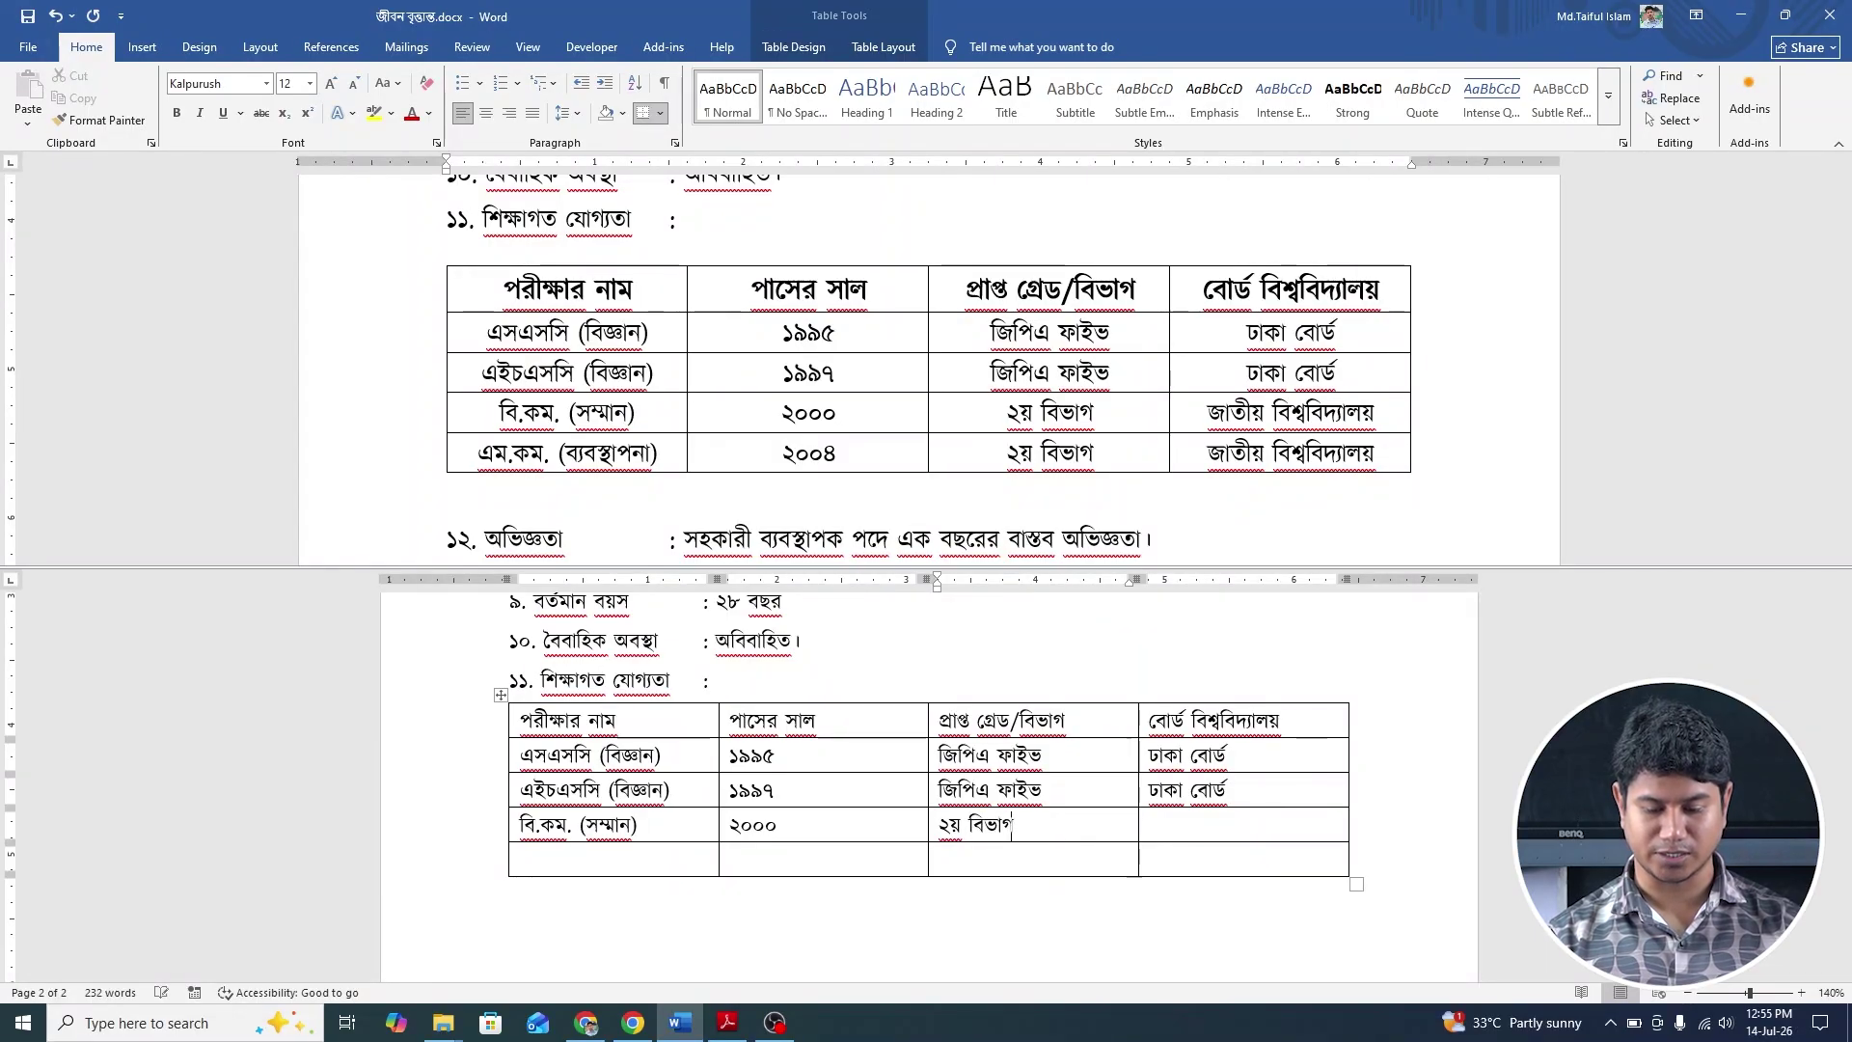
pyautogui.press('Tab')
pyautogui.write('হ')
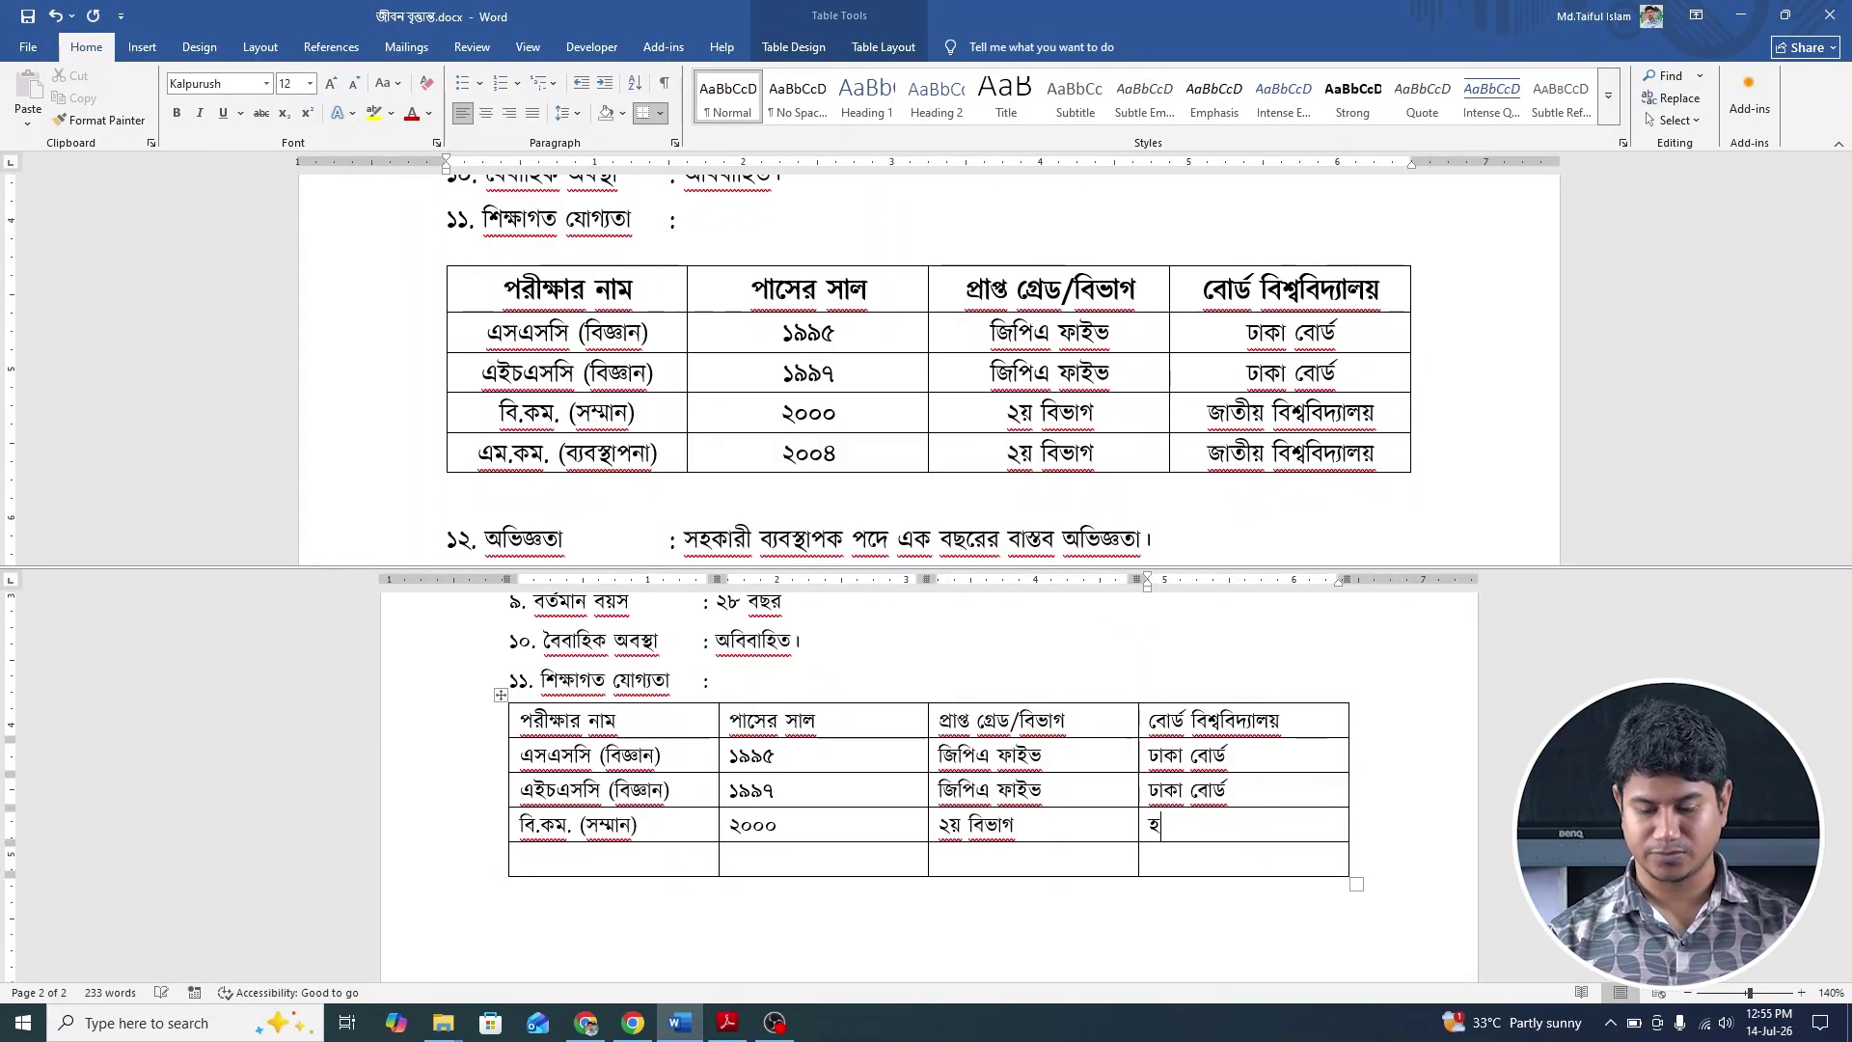
pyautogui.press('BackSpace')
pyautogui.write('জ')
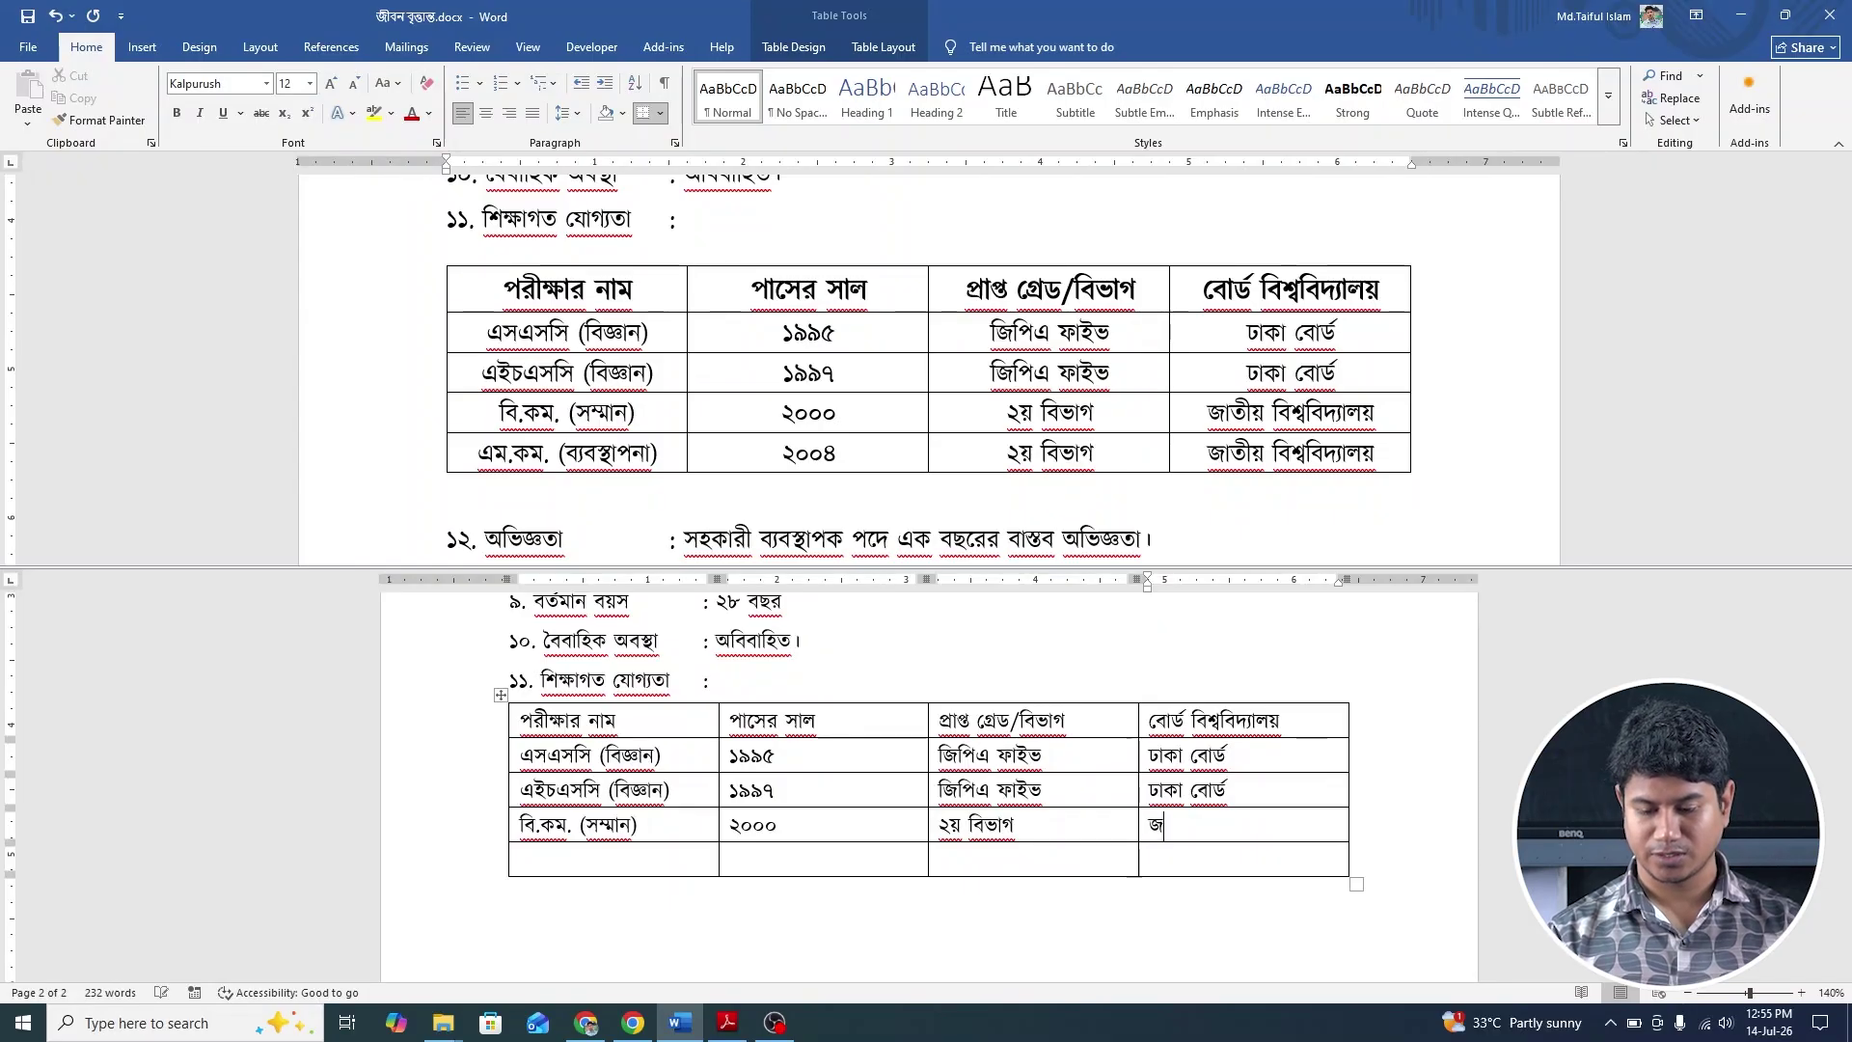
pyautogui.write('া')
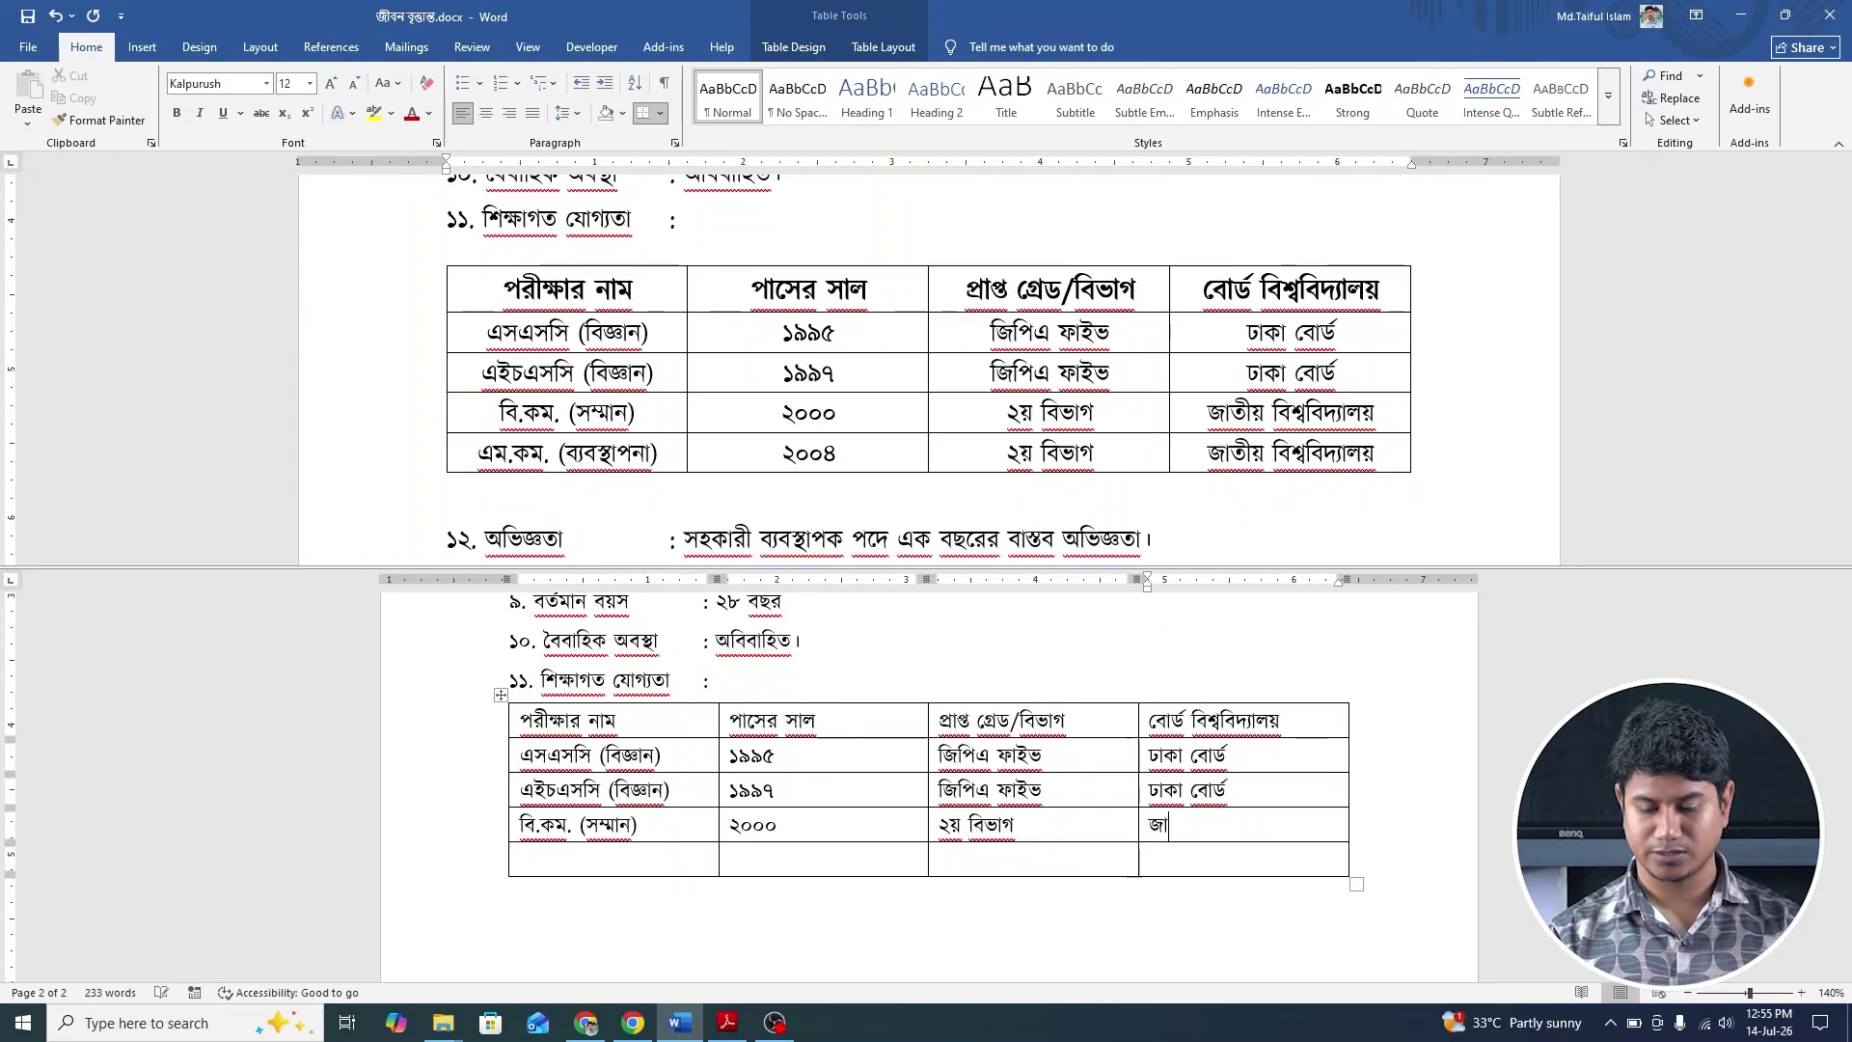
pyautogui.write('তীয় বিশ্ব')
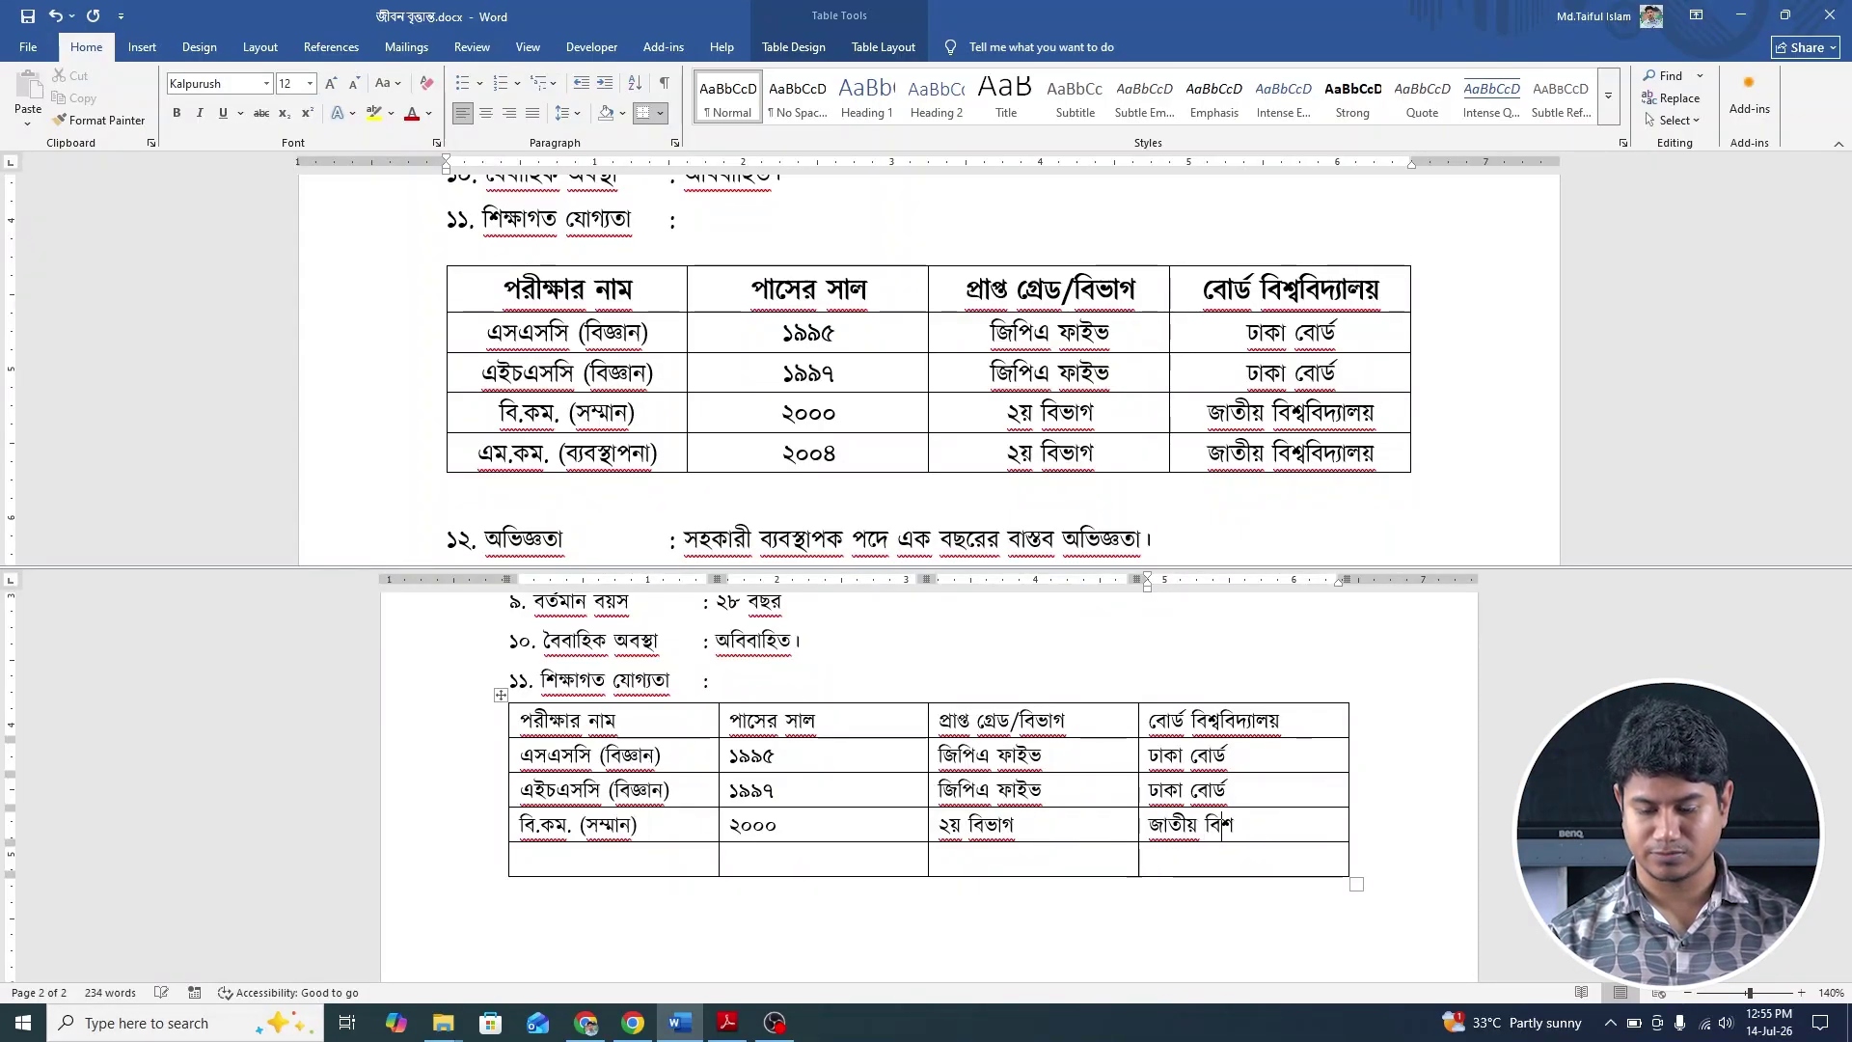
pyautogui.write('বিদ্যাল')
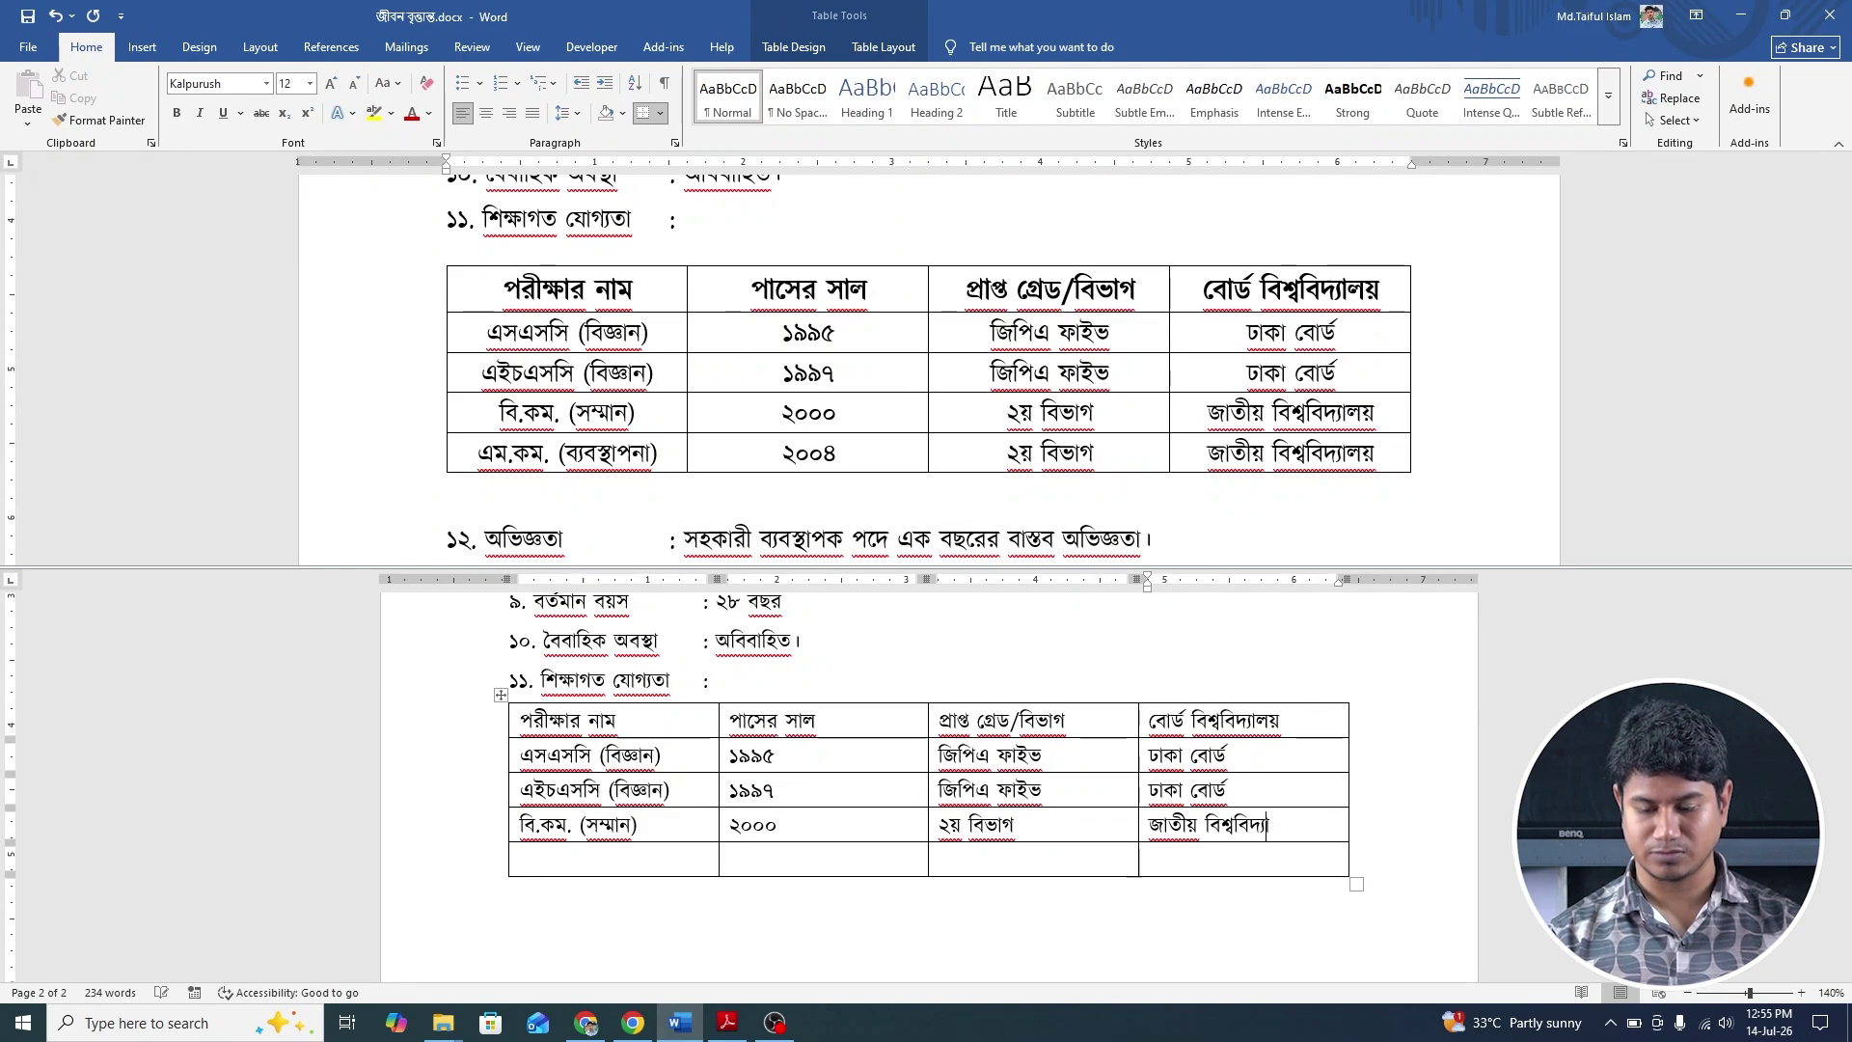
pyautogui.write('য়')
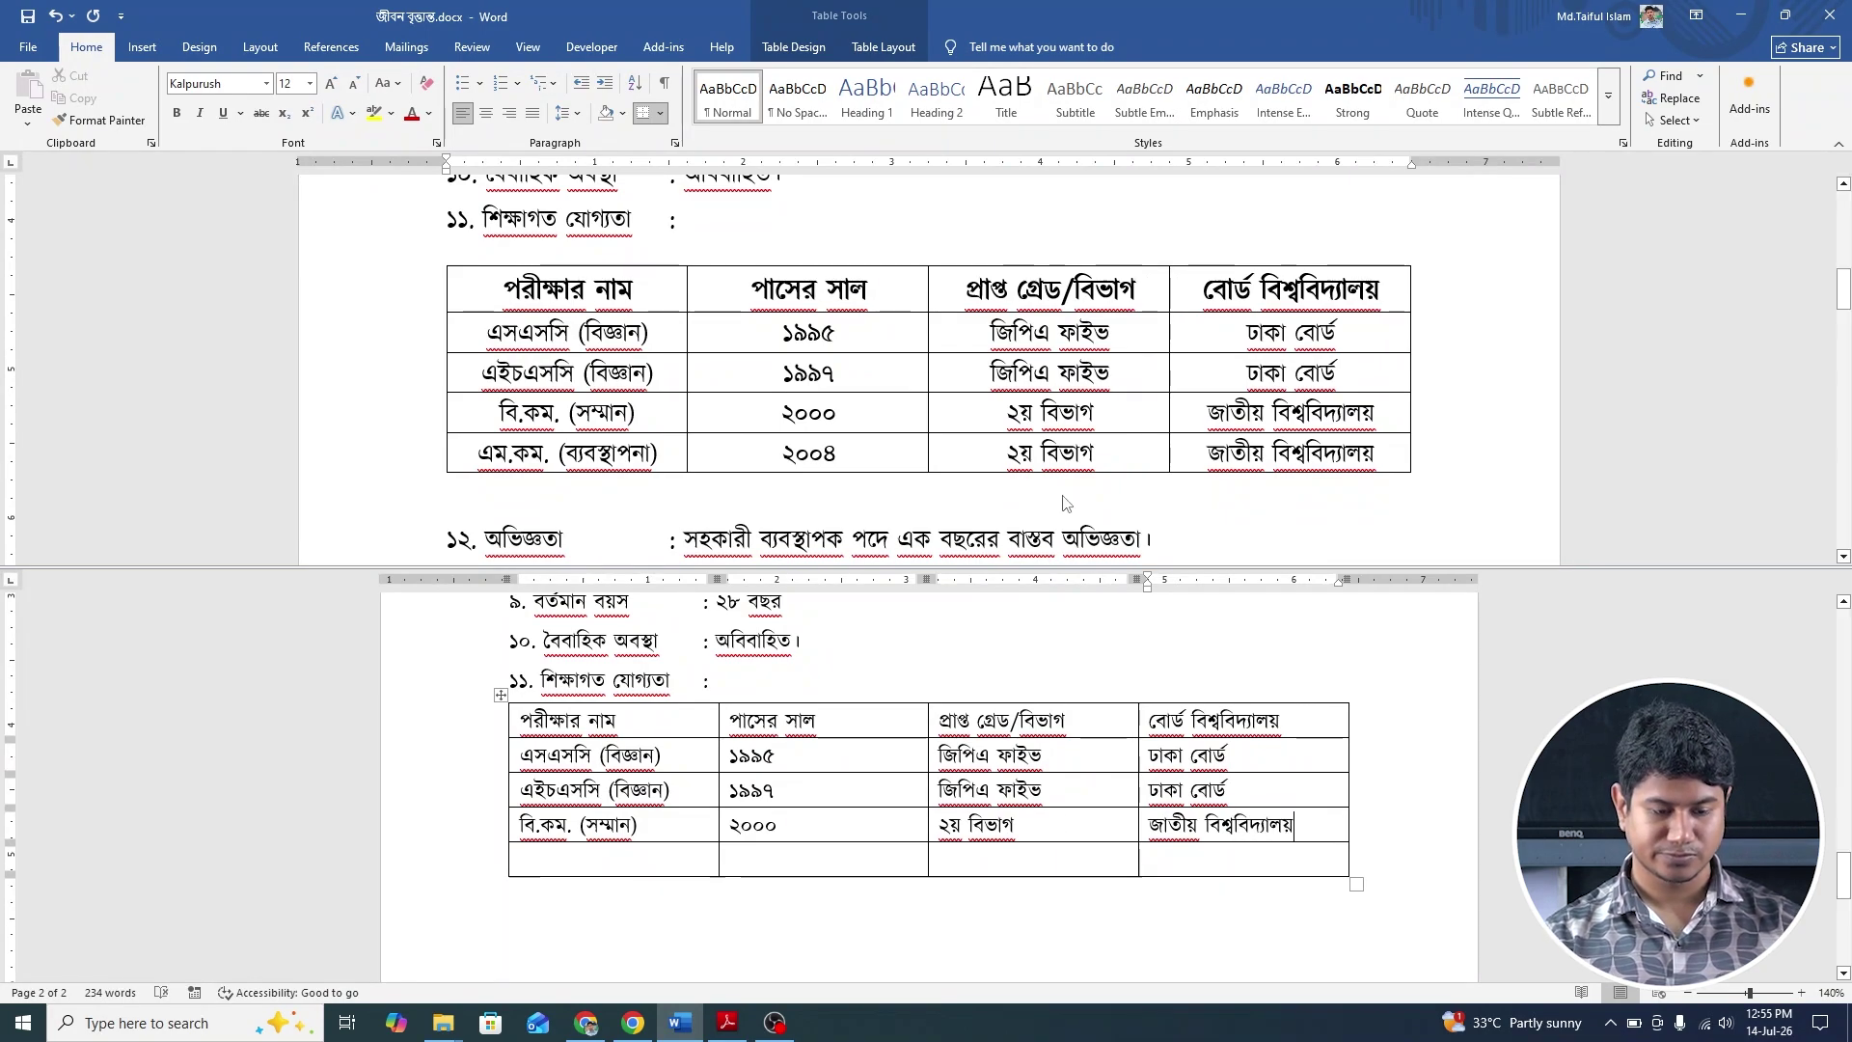
# Delete the empty last row of the education table.
pyautogui.moveTo(666, 866); pyautogui.dragTo(1403, 907)
pyautogui.press('BackSpace')
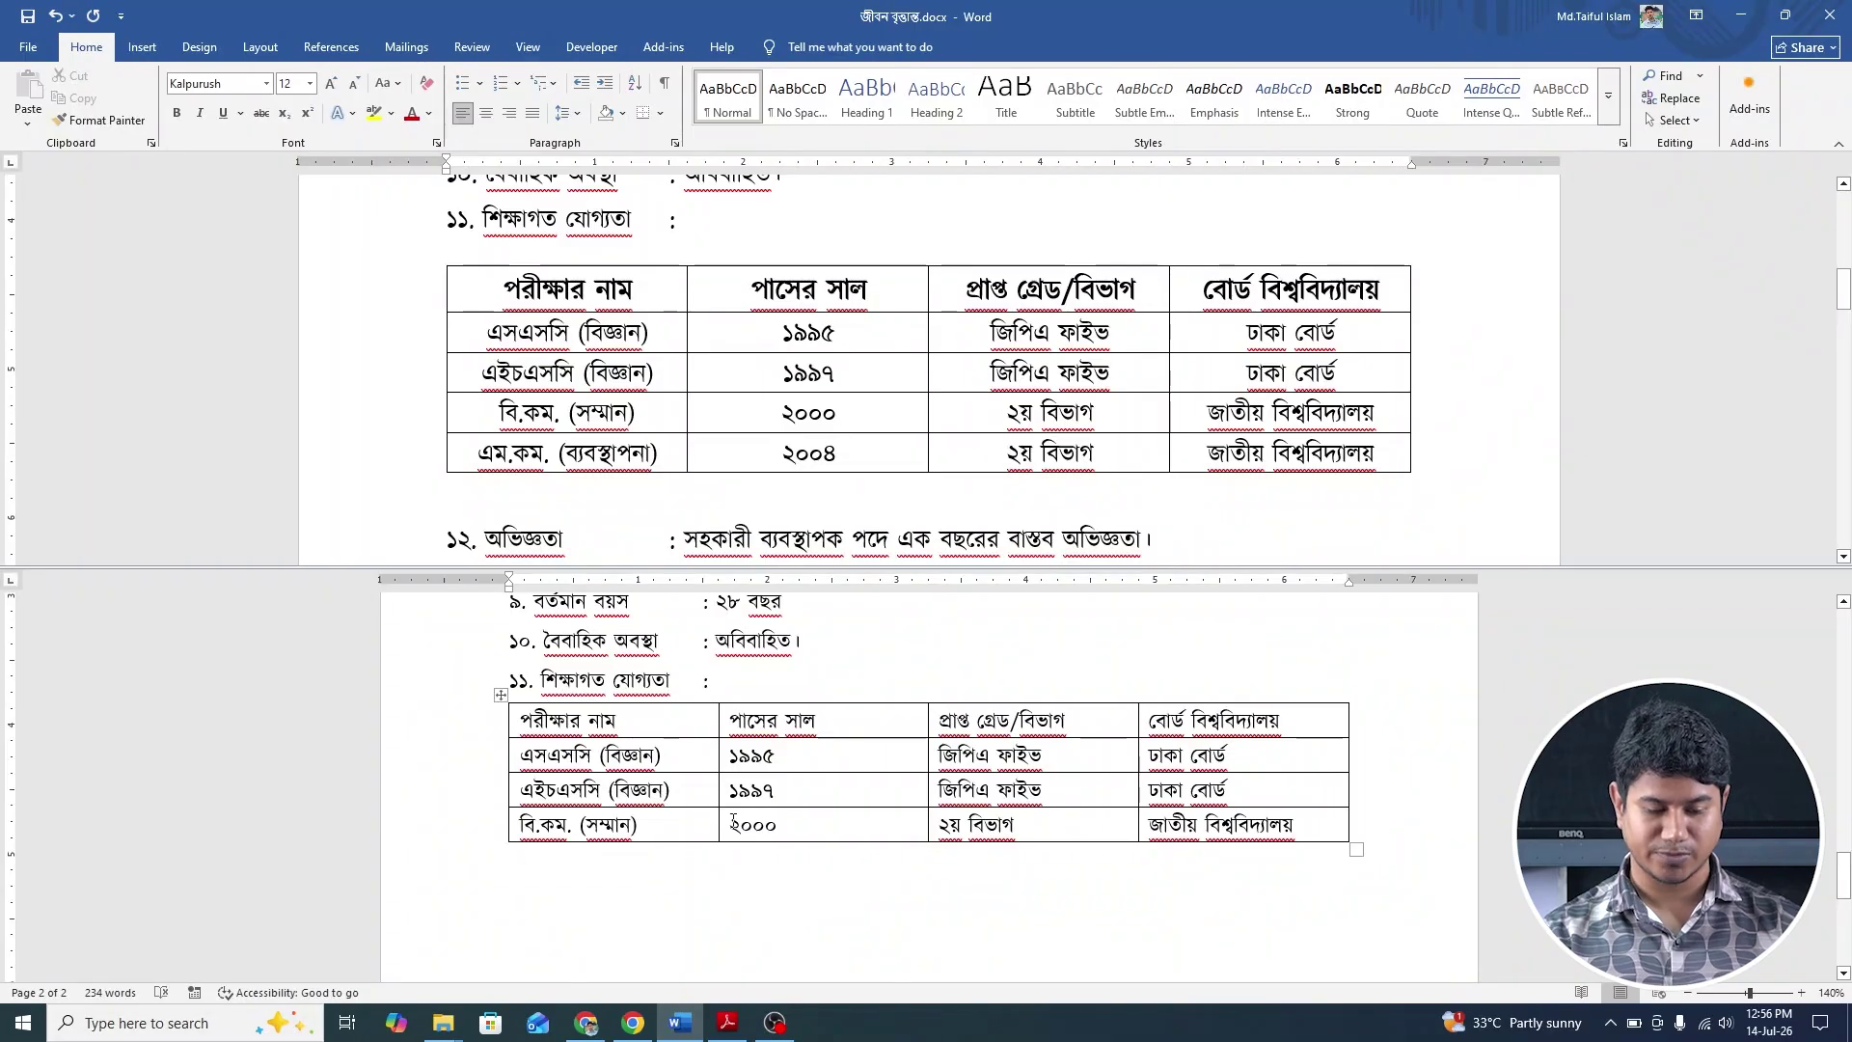
pyautogui.scroll(-1, 777, 868)
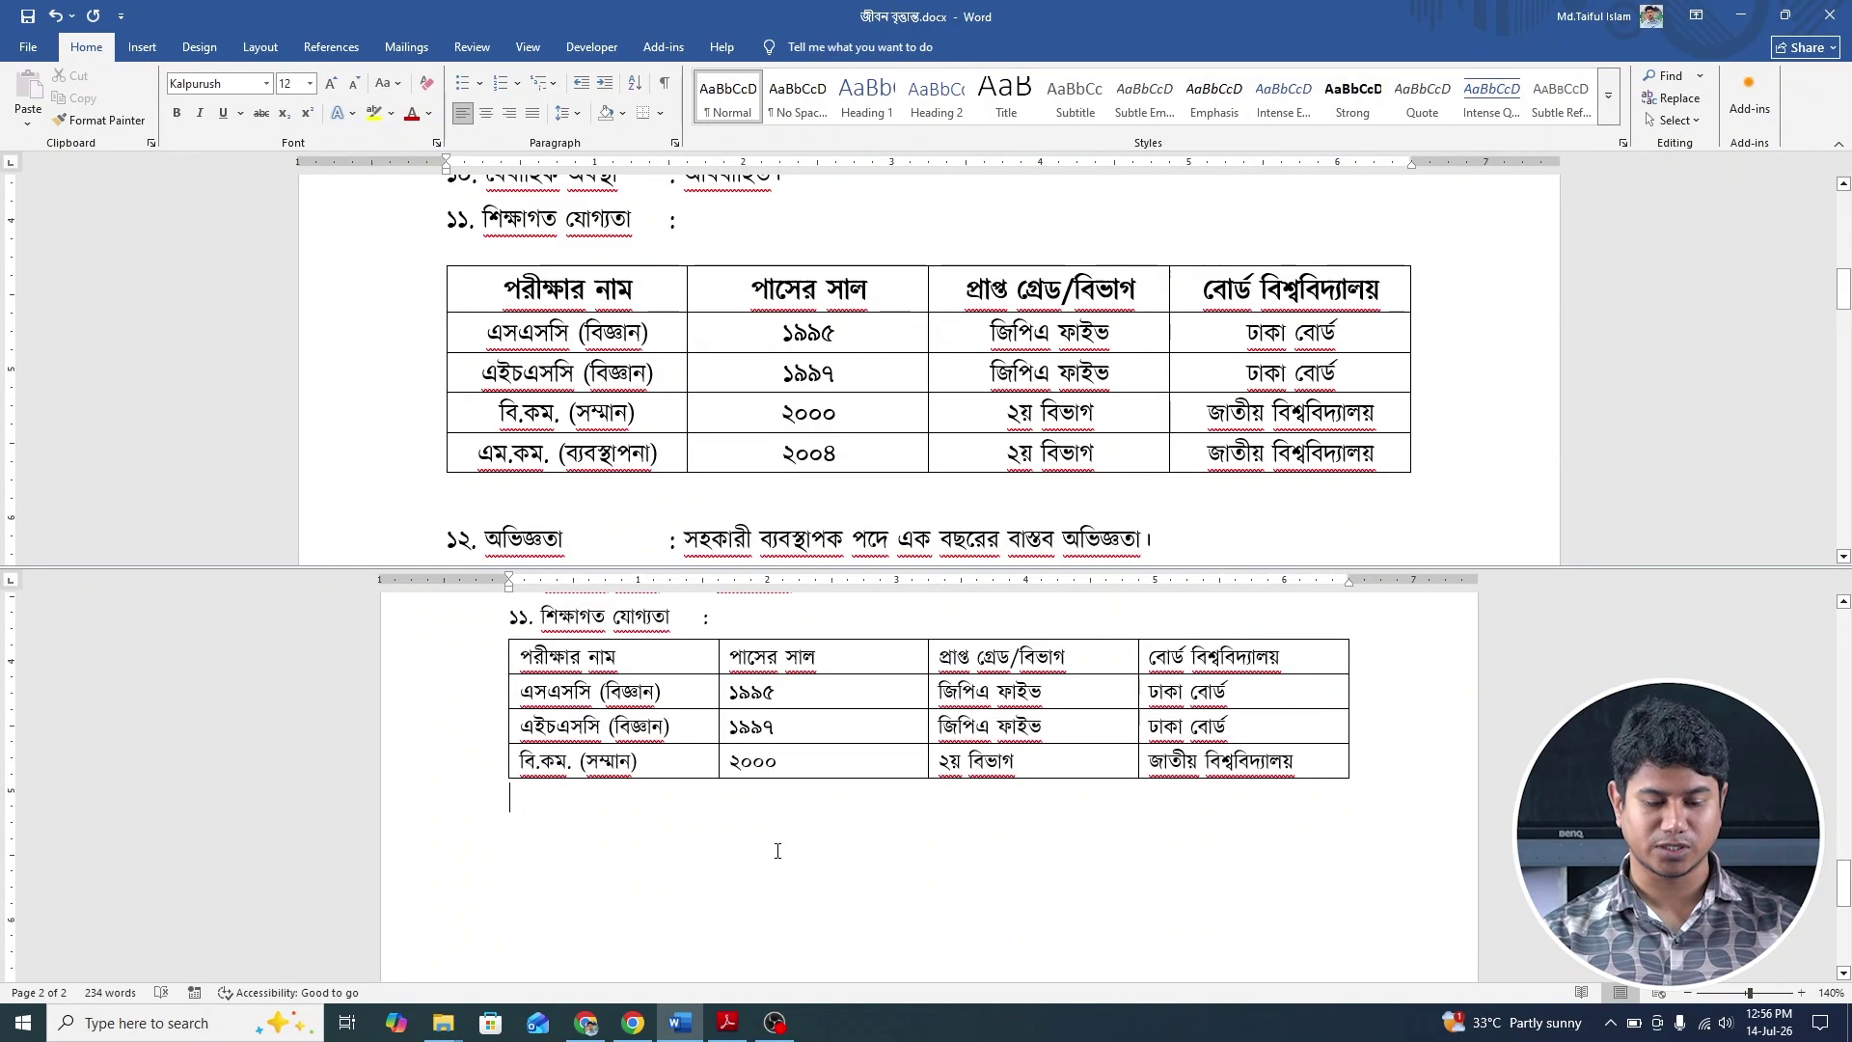
pyautogui.scroll(1, 778, 868)
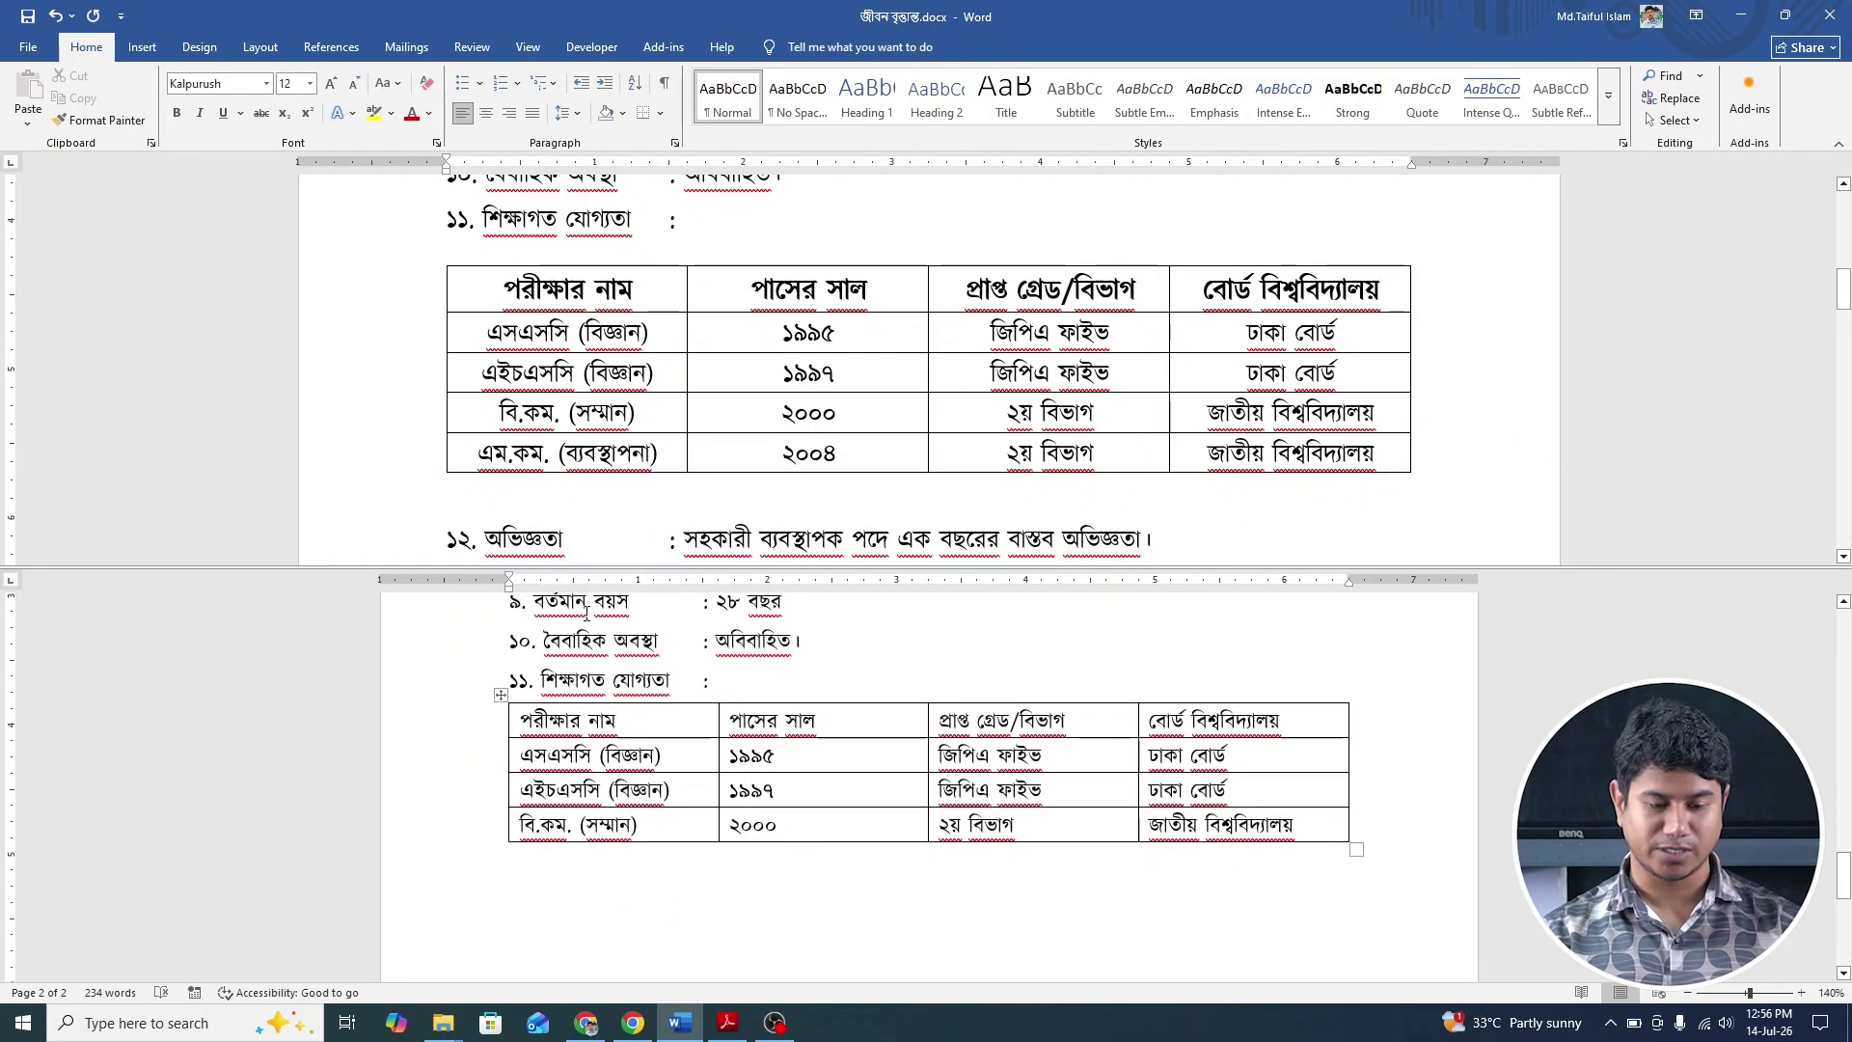
# Centre all cell text with Align Center and bold the table's header row.
pyautogui.click(499, 696)
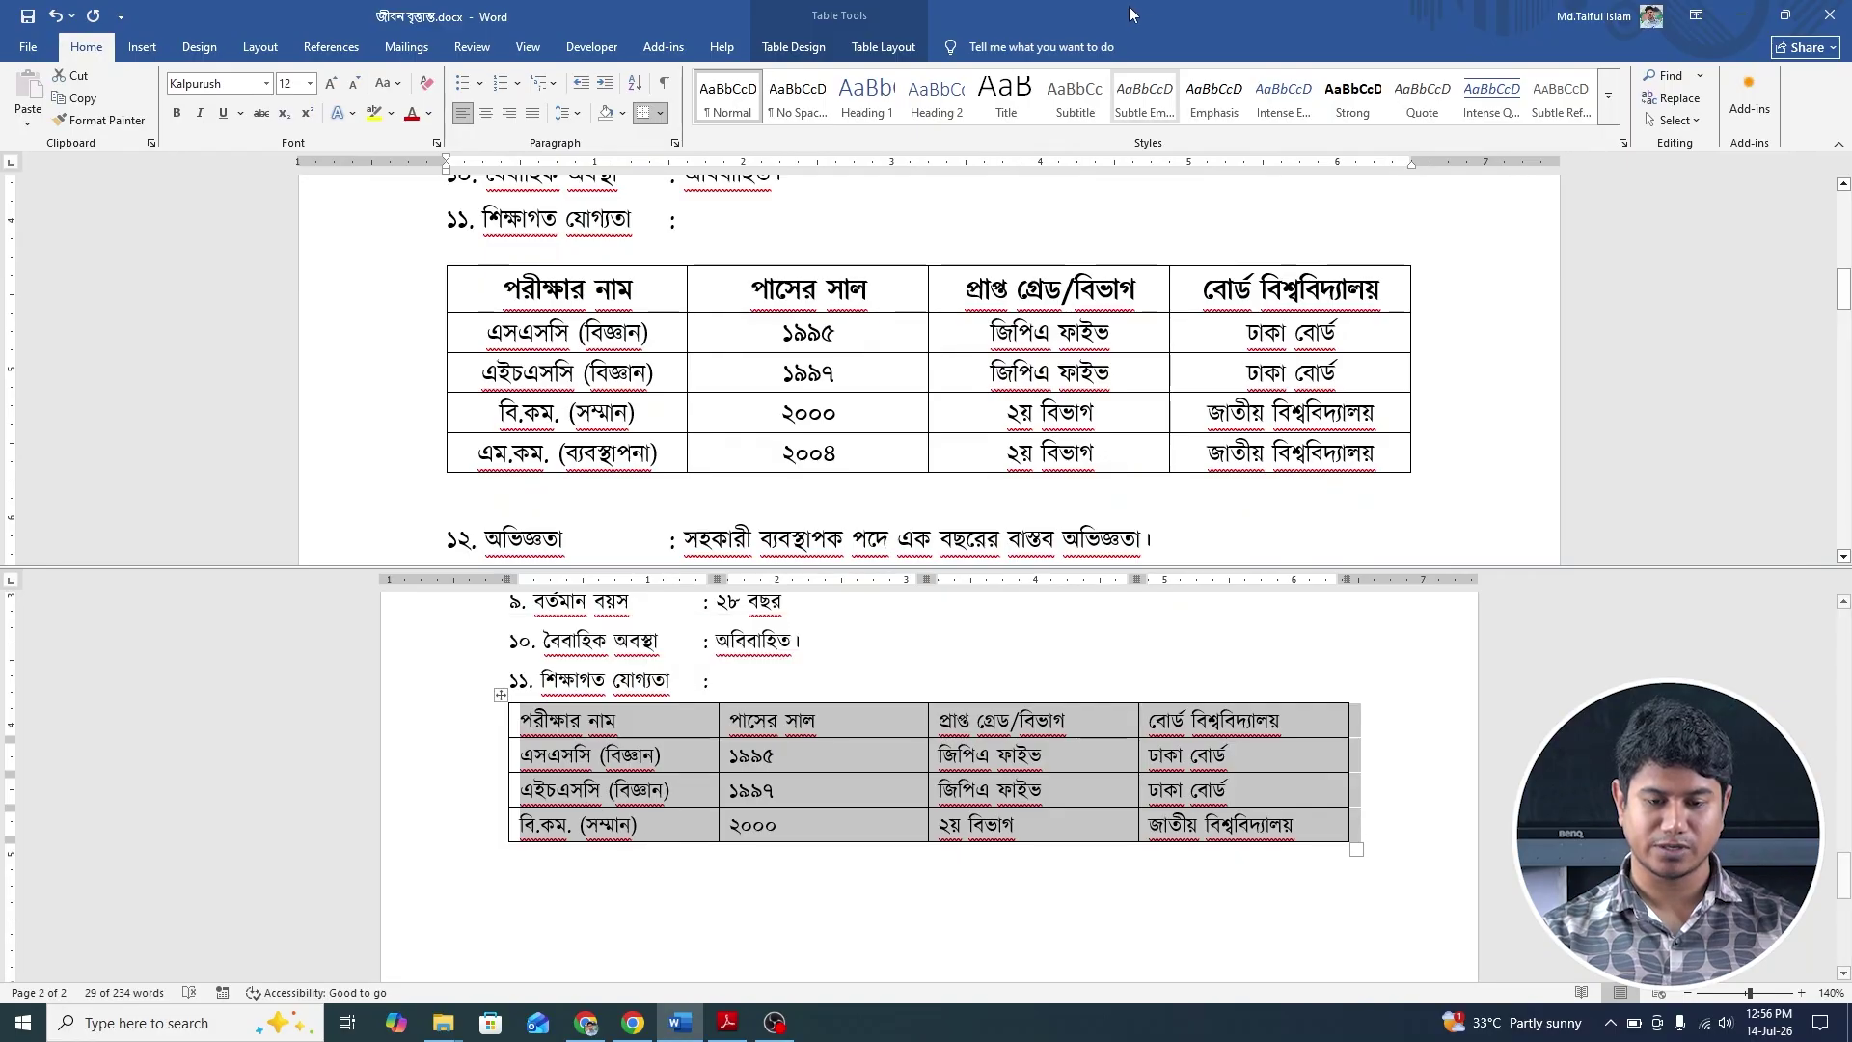
pyautogui.click(884, 50)
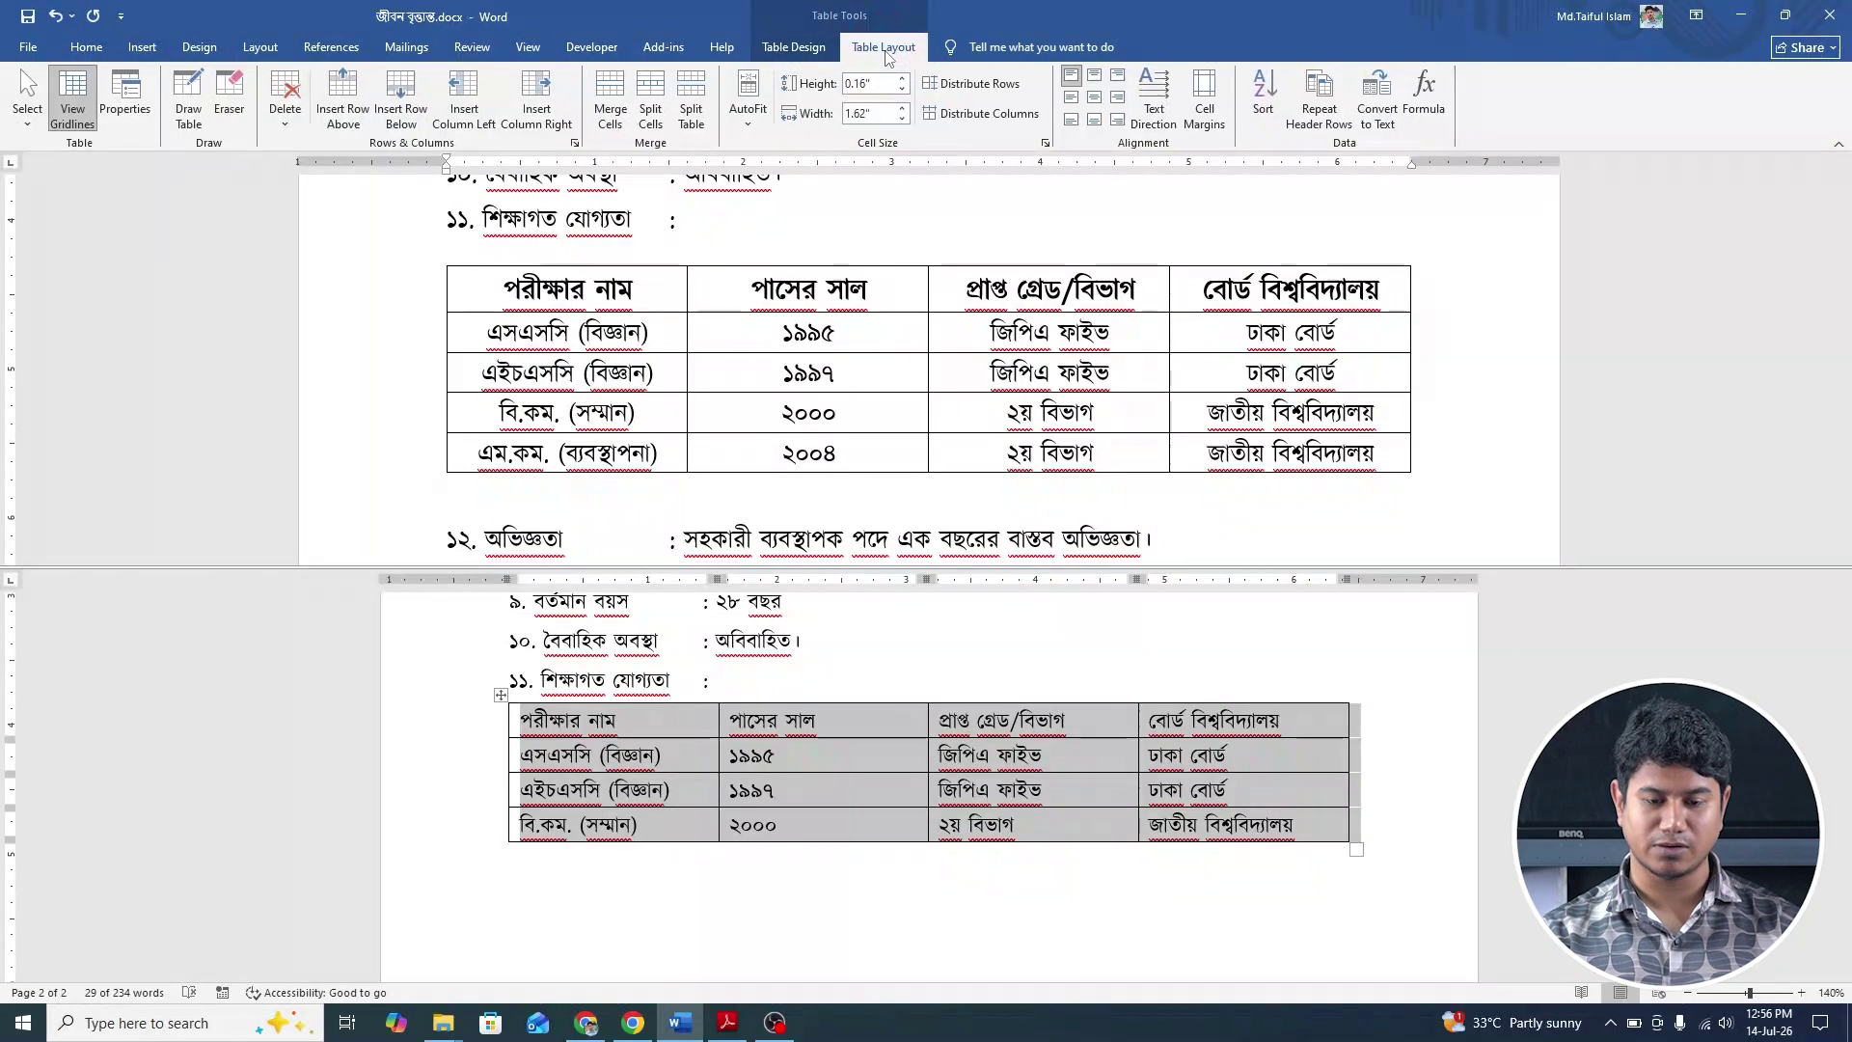
pyautogui.click(1095, 101)
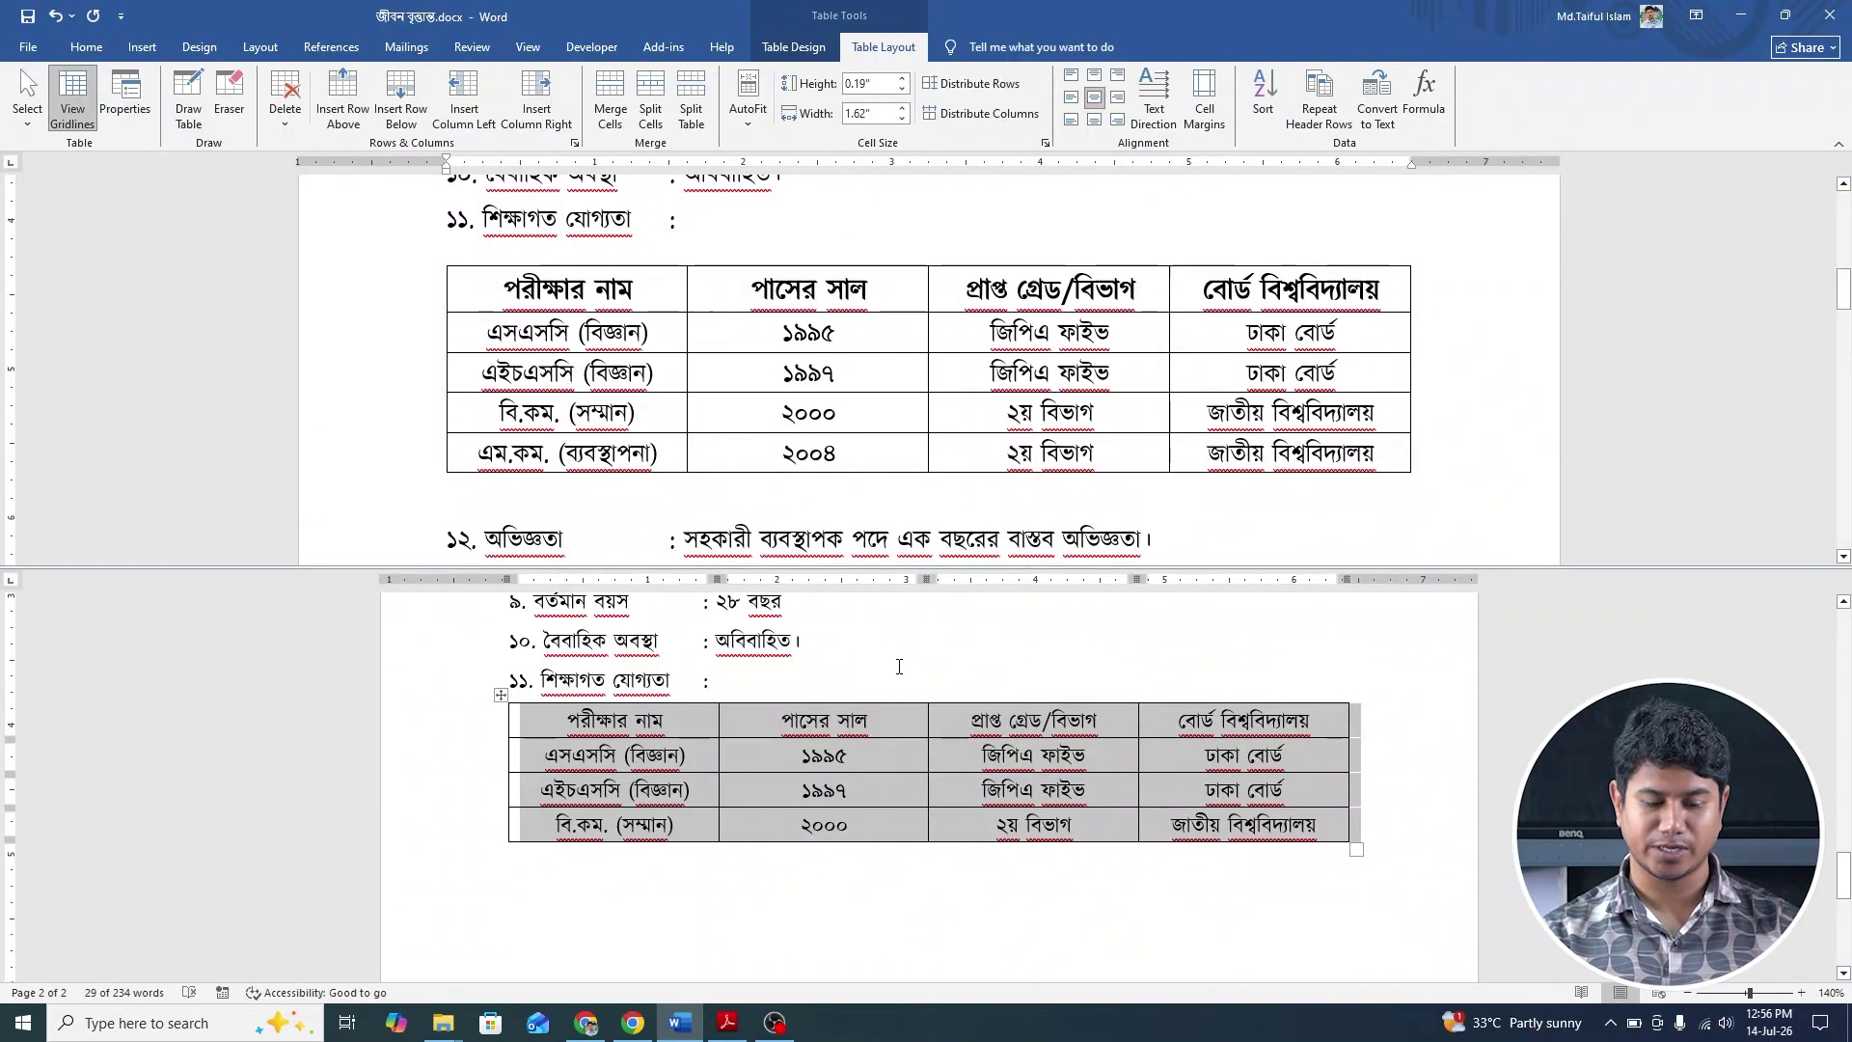
pyautogui.moveTo(571, 722); pyautogui.dragTo(1312, 735)
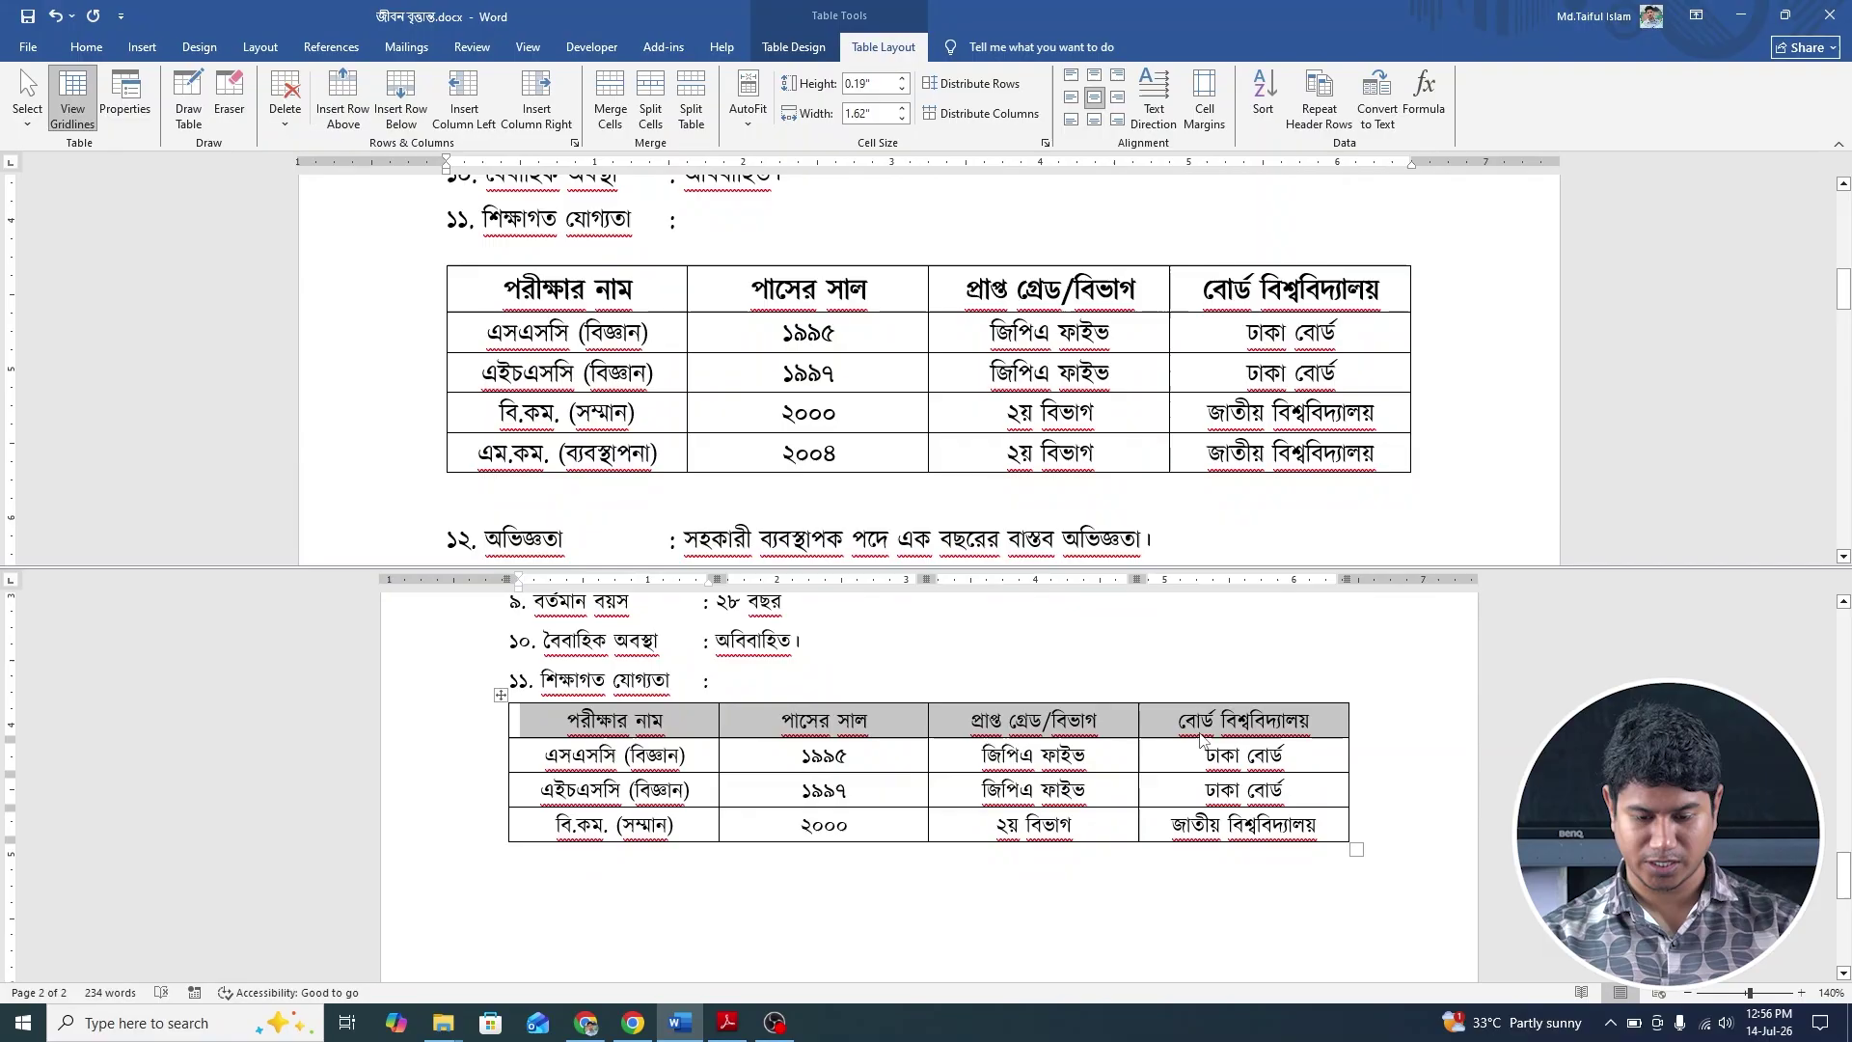
pyautogui.click(960, 813)
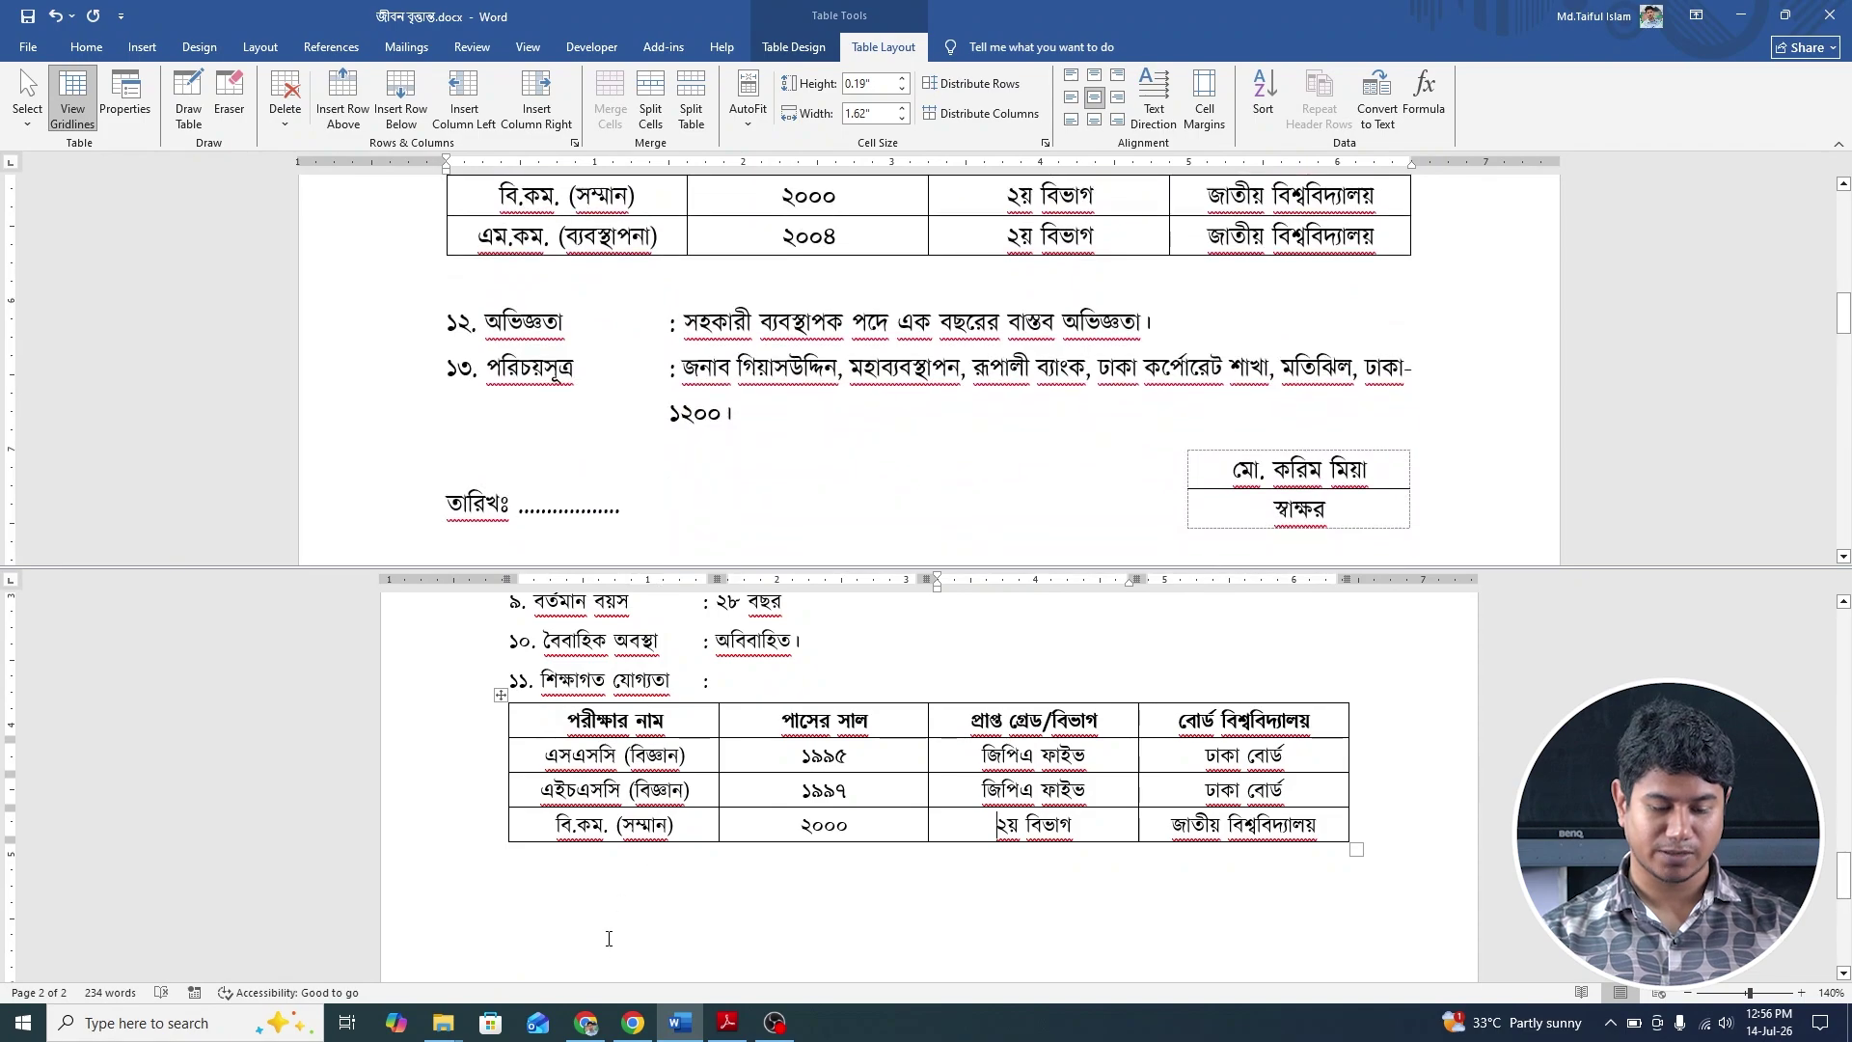
# Add '১২. অভিজ্ঞতা : সহকারী ব্যবস্থাপক পদে এক বছরের বাস্তব অভিজ্ঞতা' with a tab-aligned colon, then start '১৩. পরিচয়সূত্র'.
pyautogui.click(607, 895)
pyautogui.write('১২')
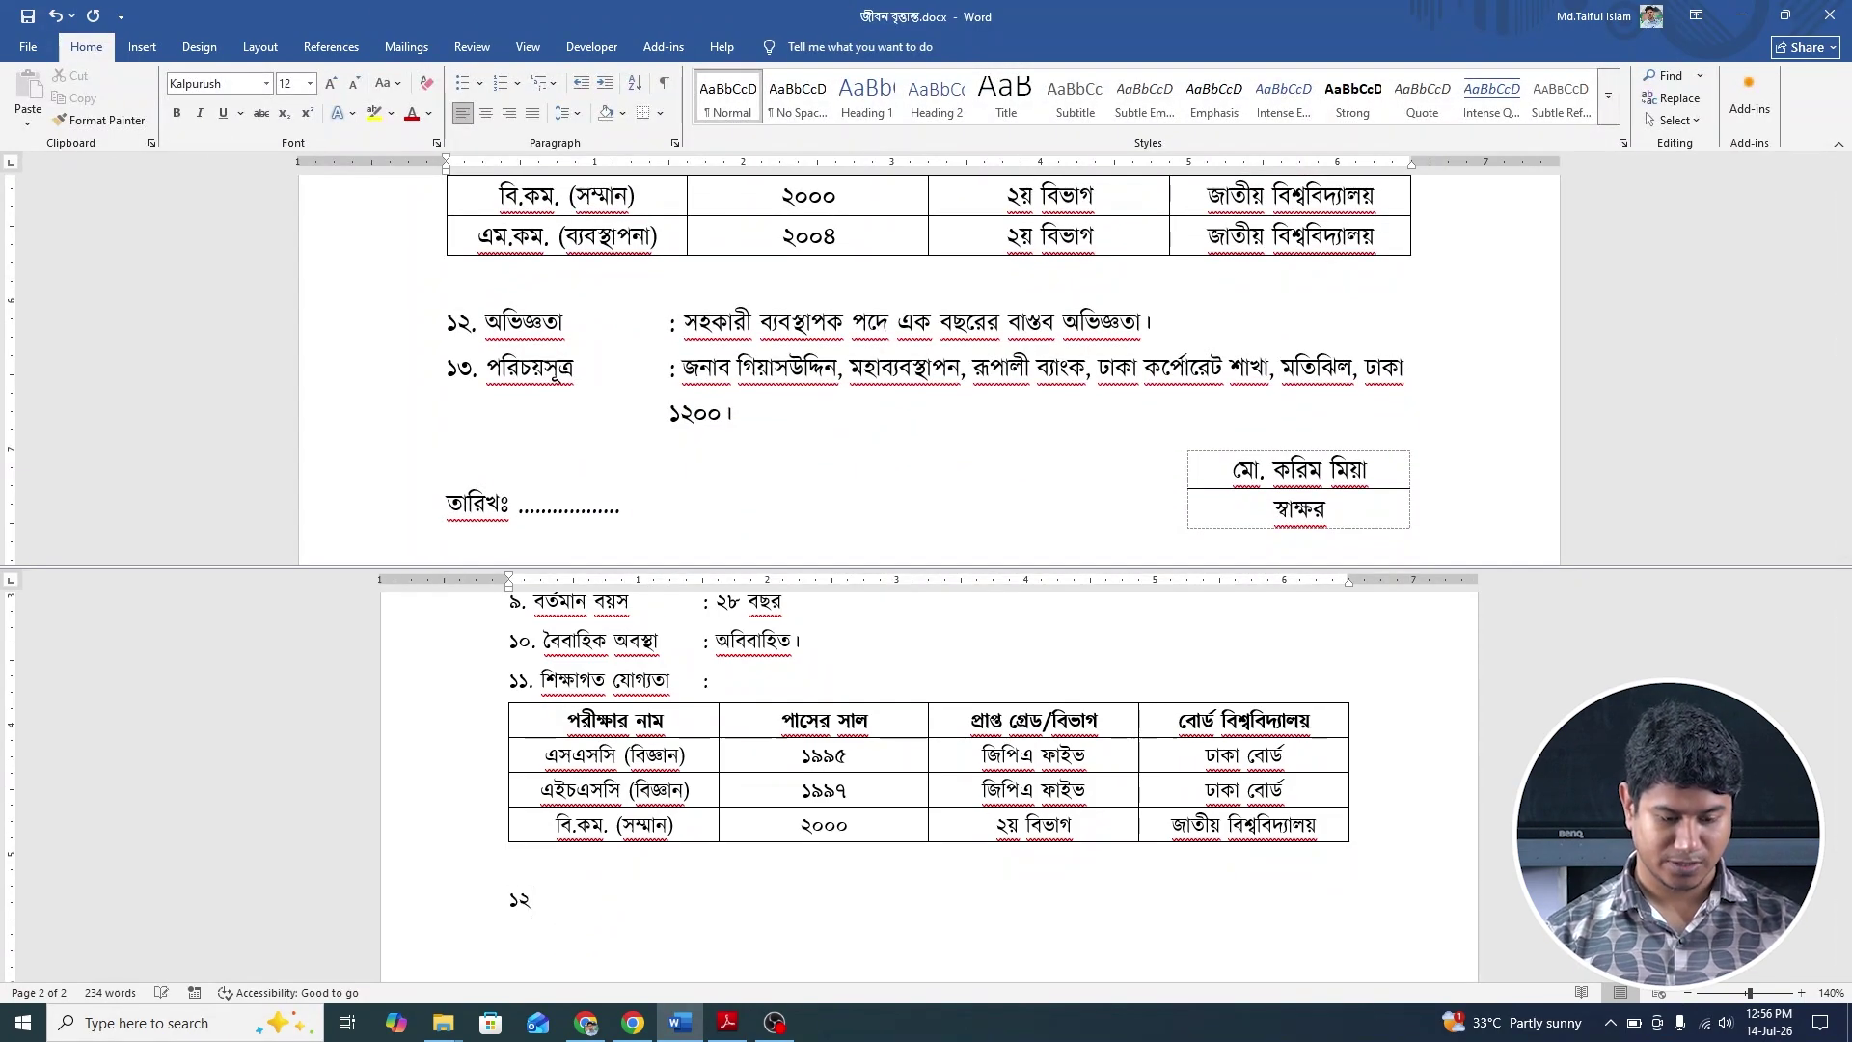
pyautogui.write('. ')
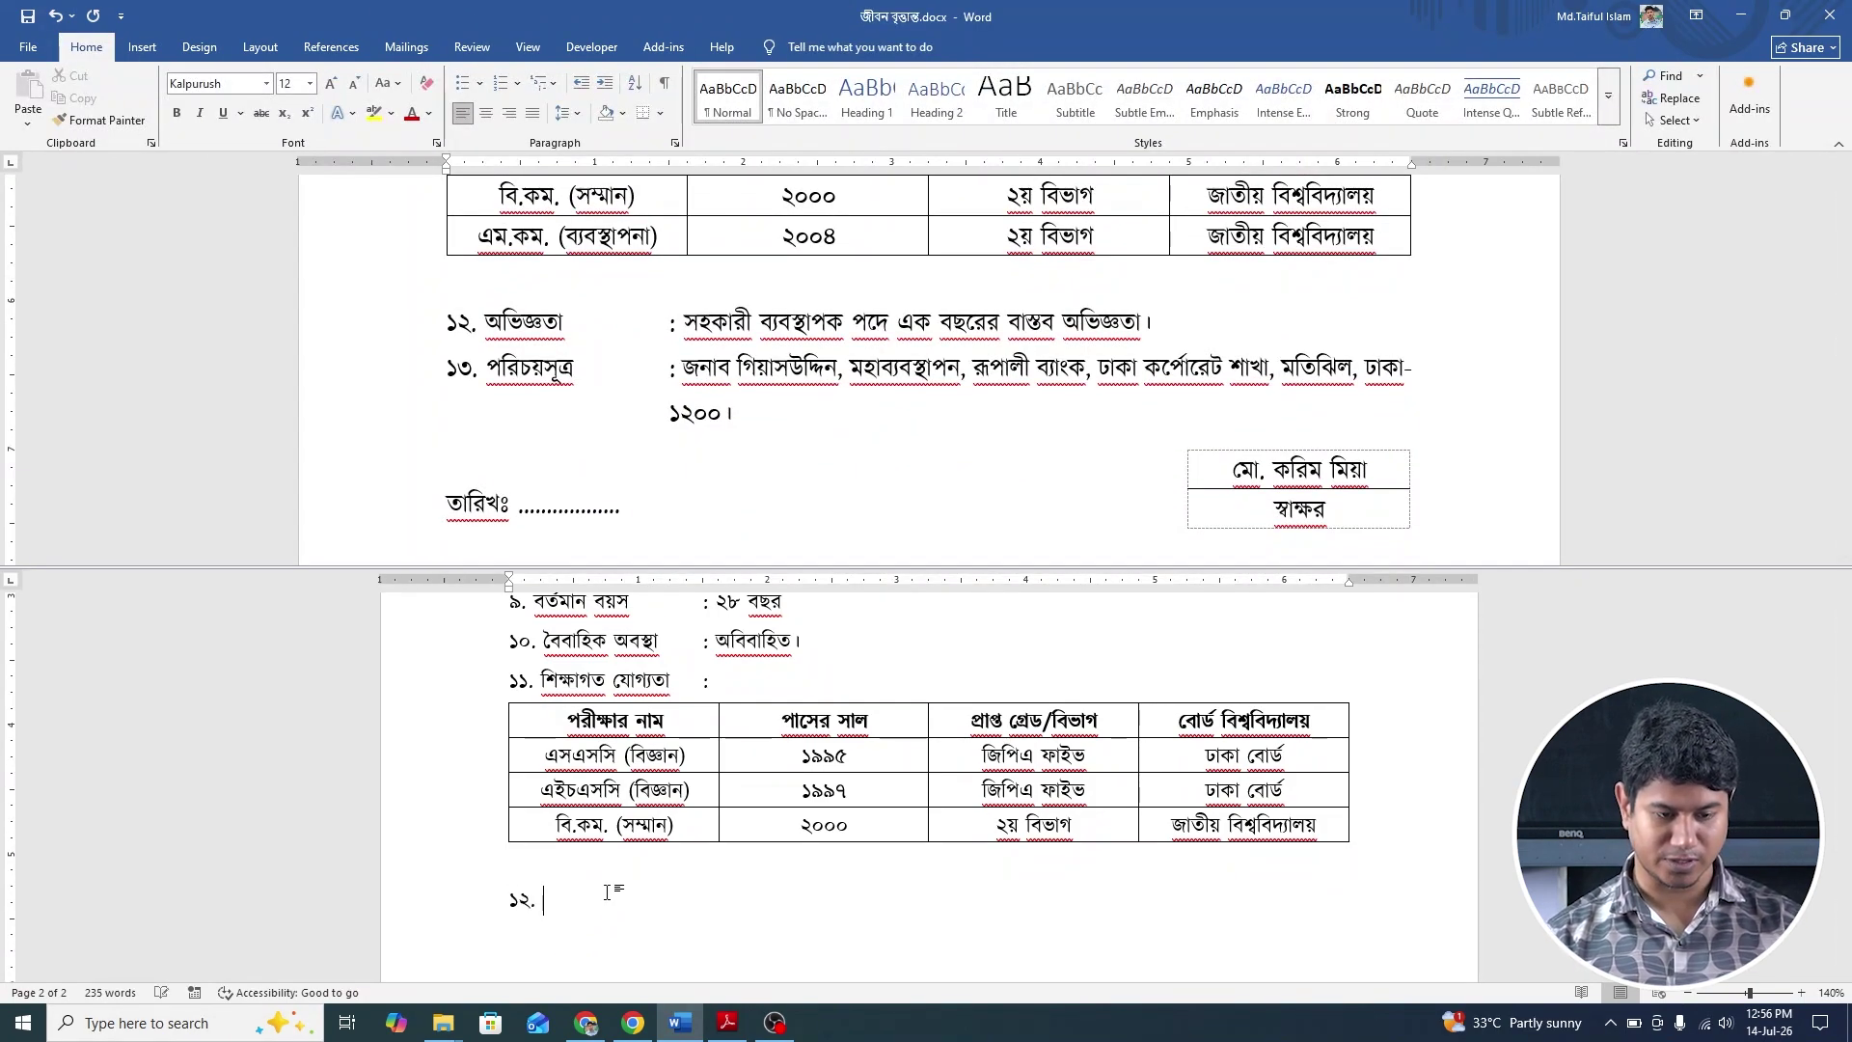
pyautogui.write('অভি')
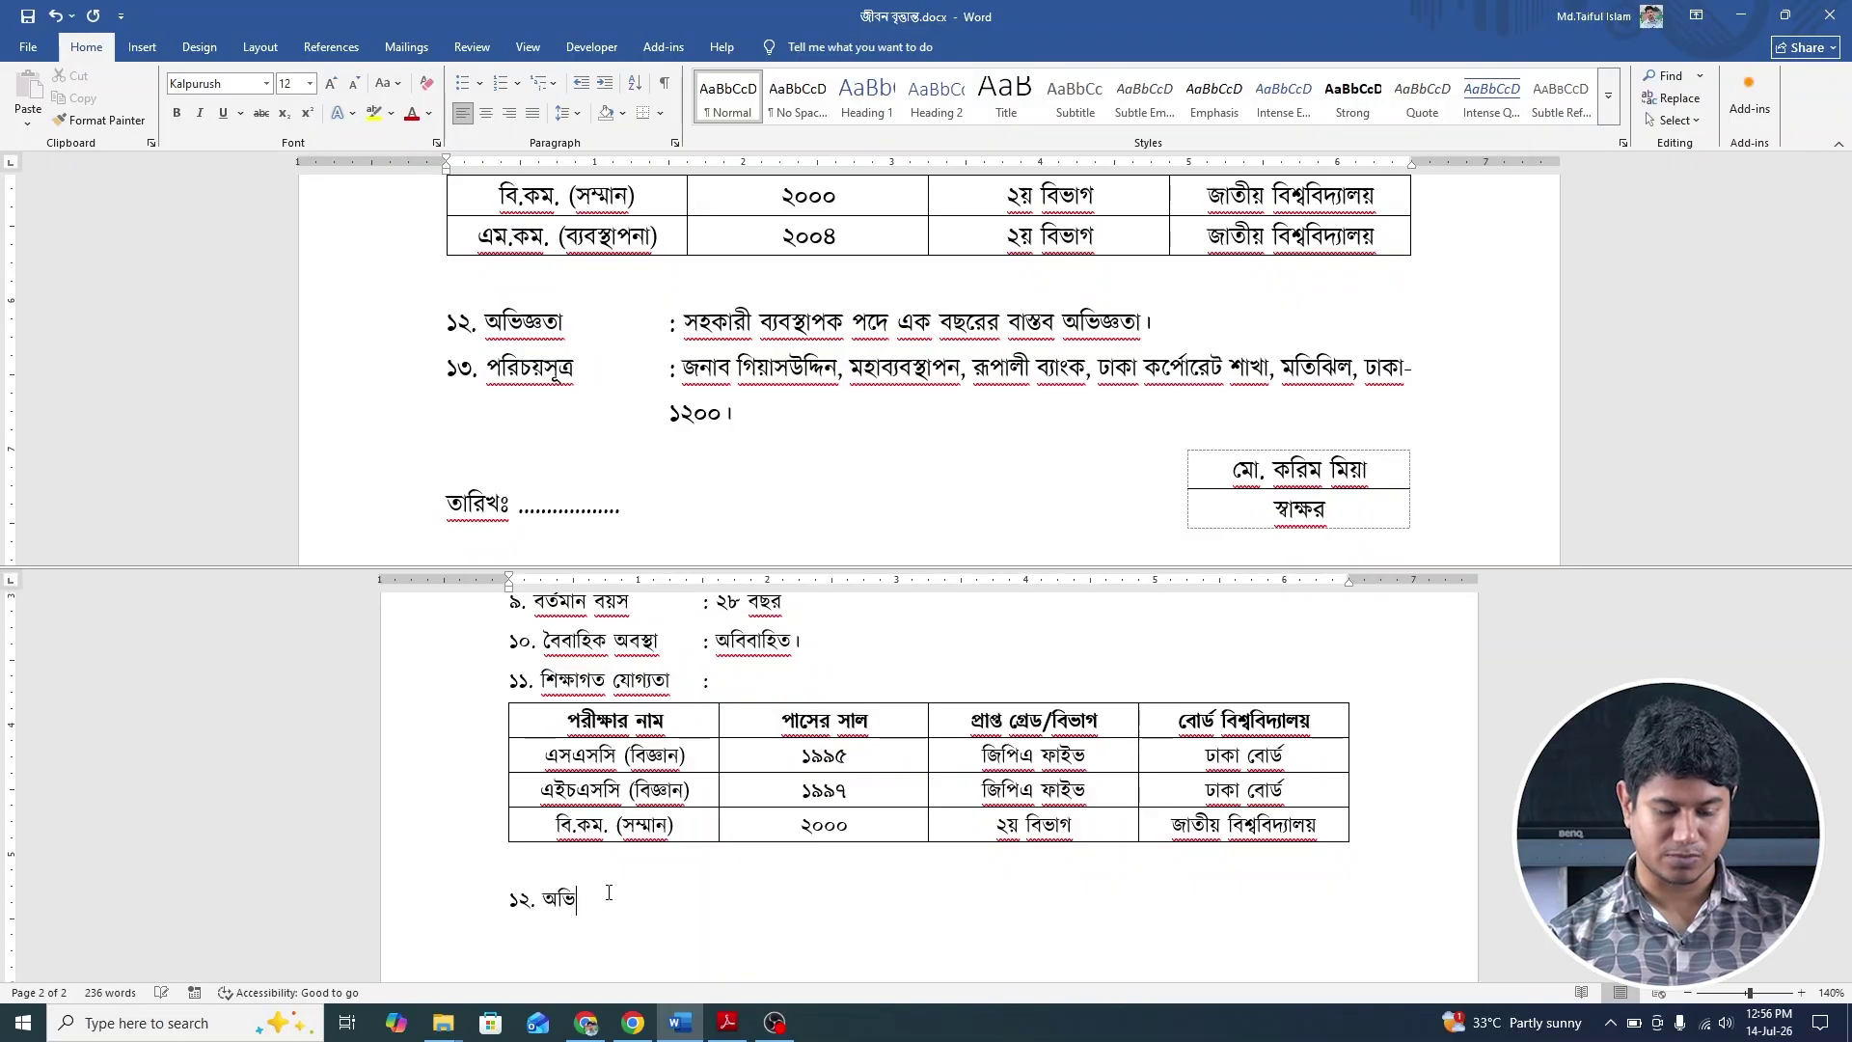
pyautogui.write('জ')
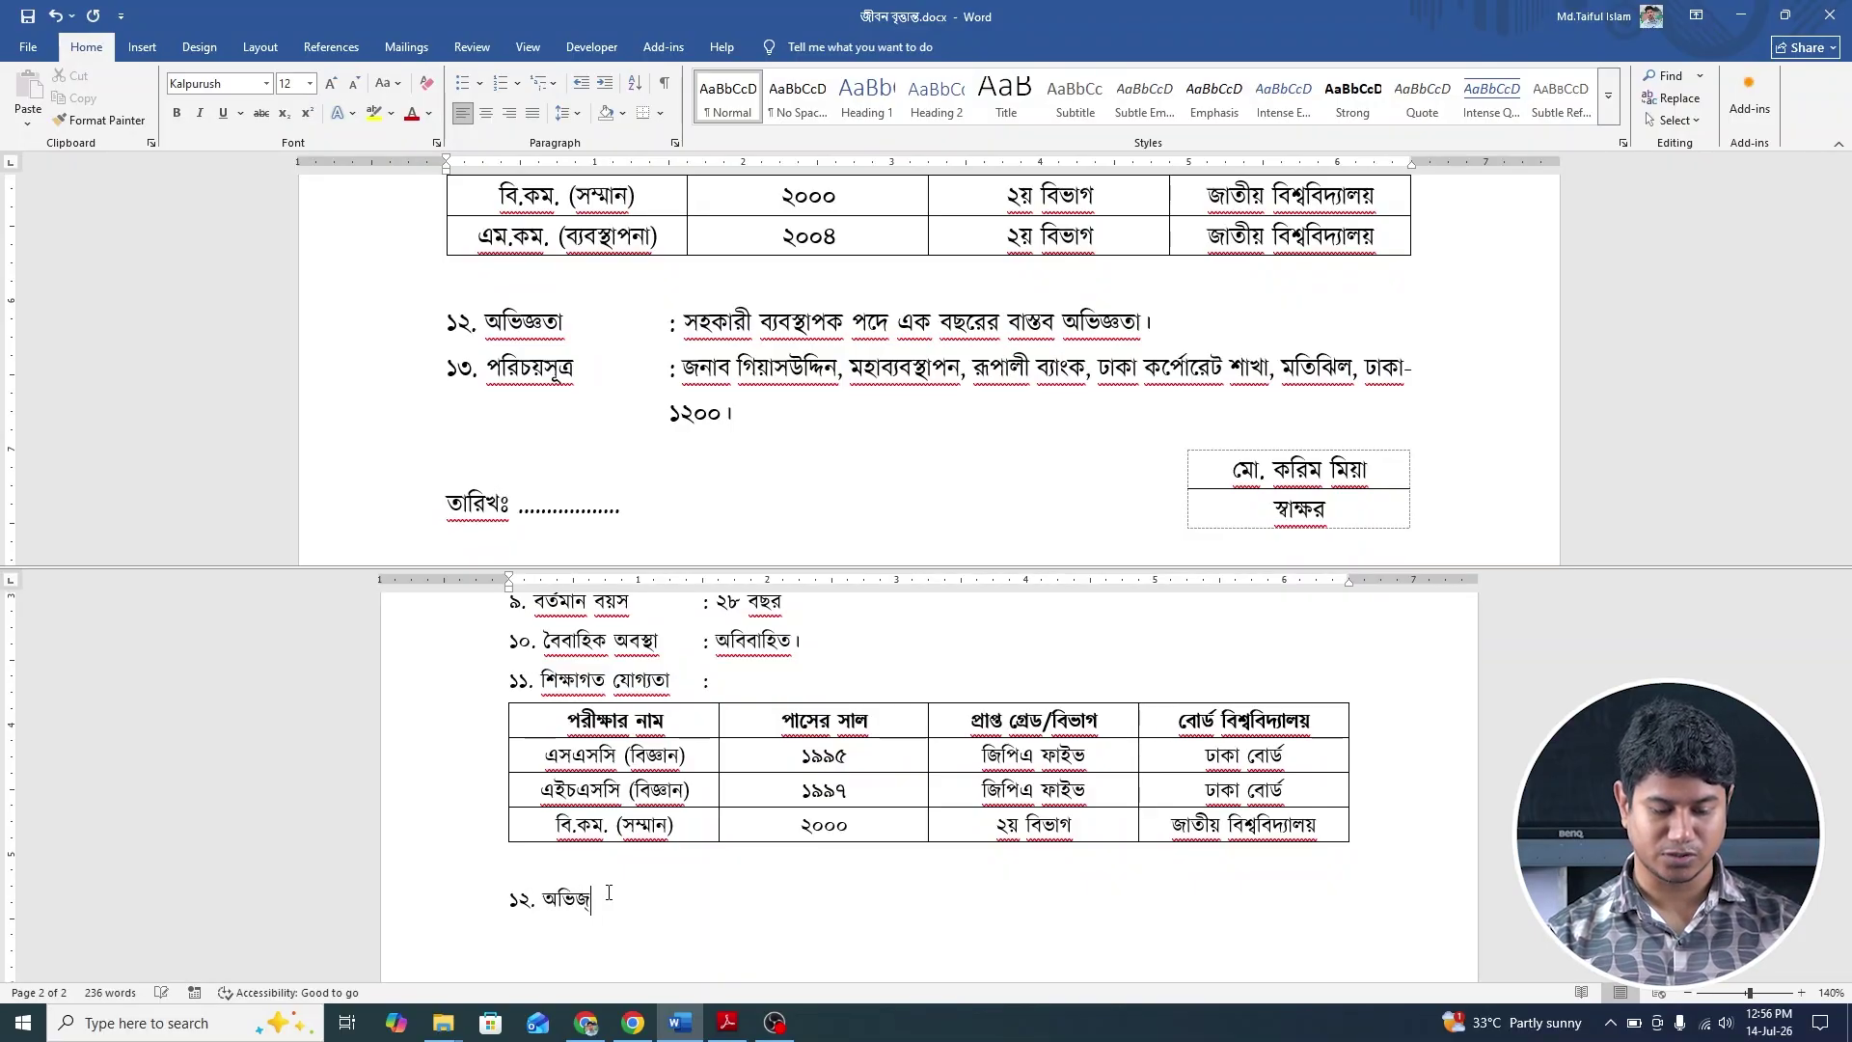
pyautogui.write('্ঞতা')
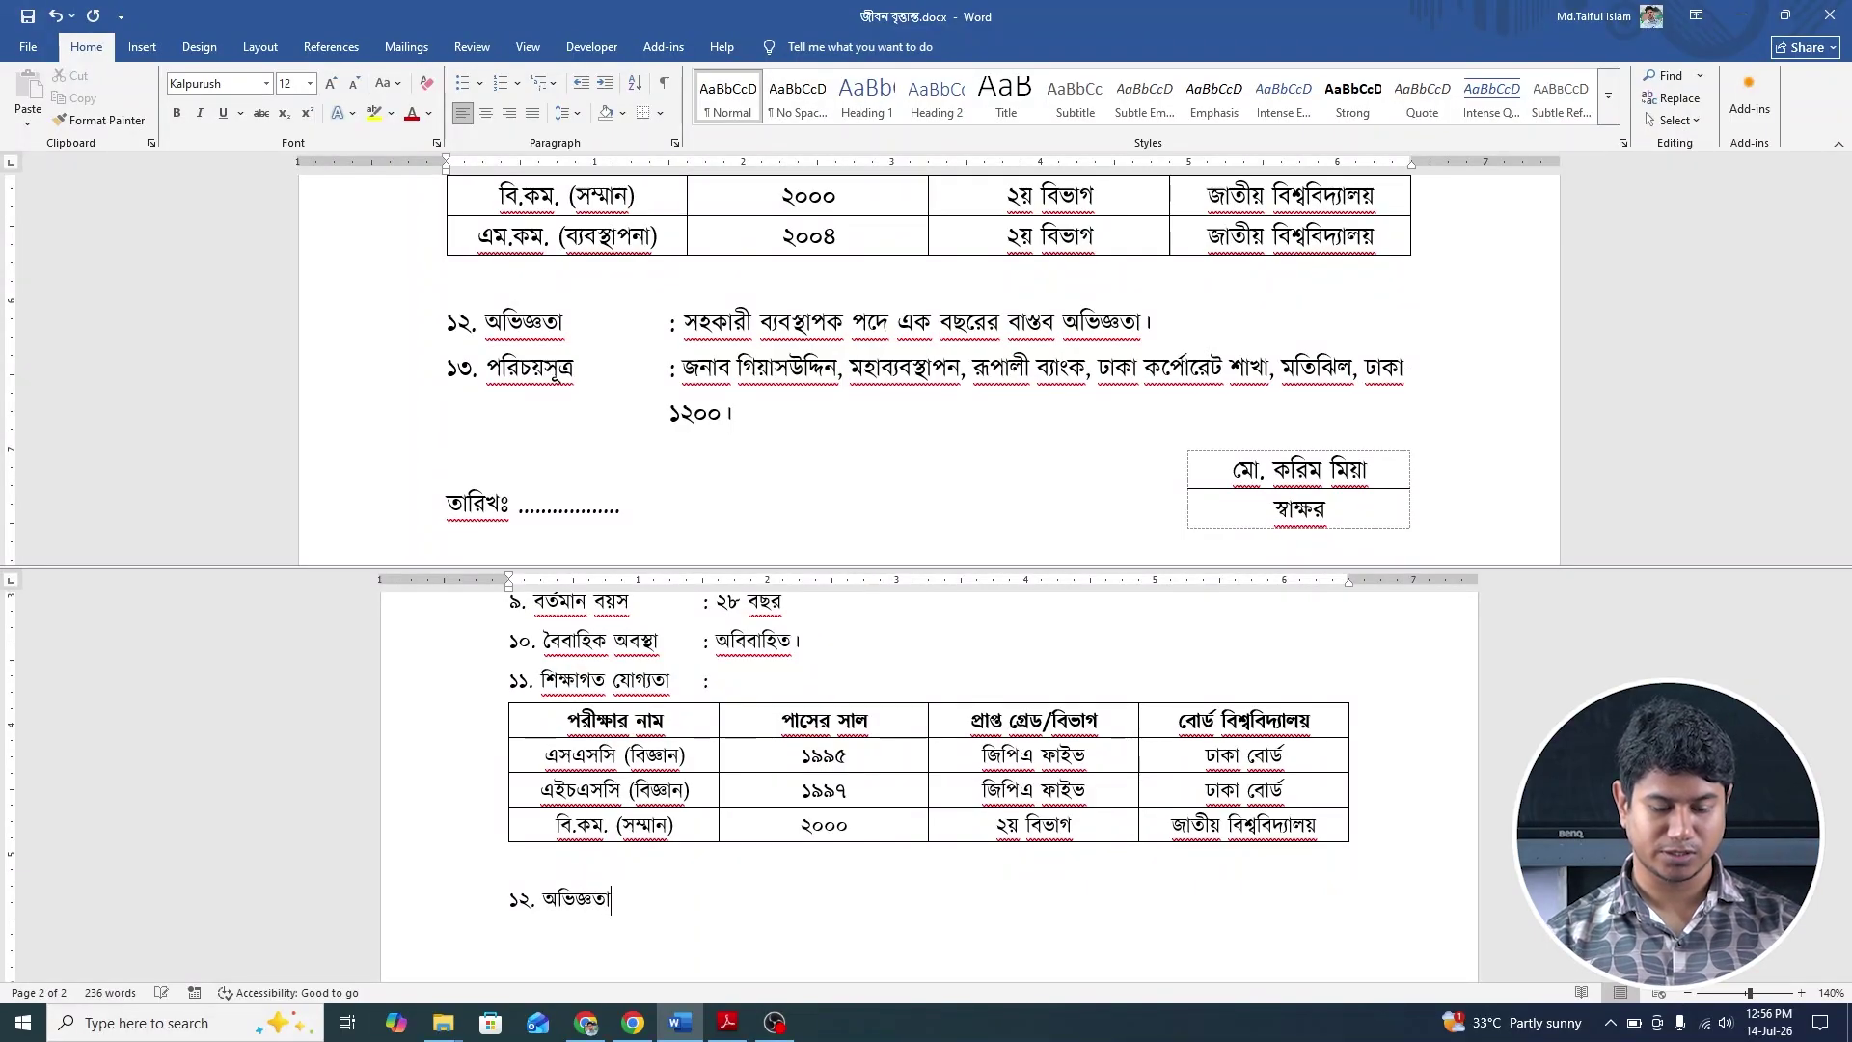
pyautogui.write(':')
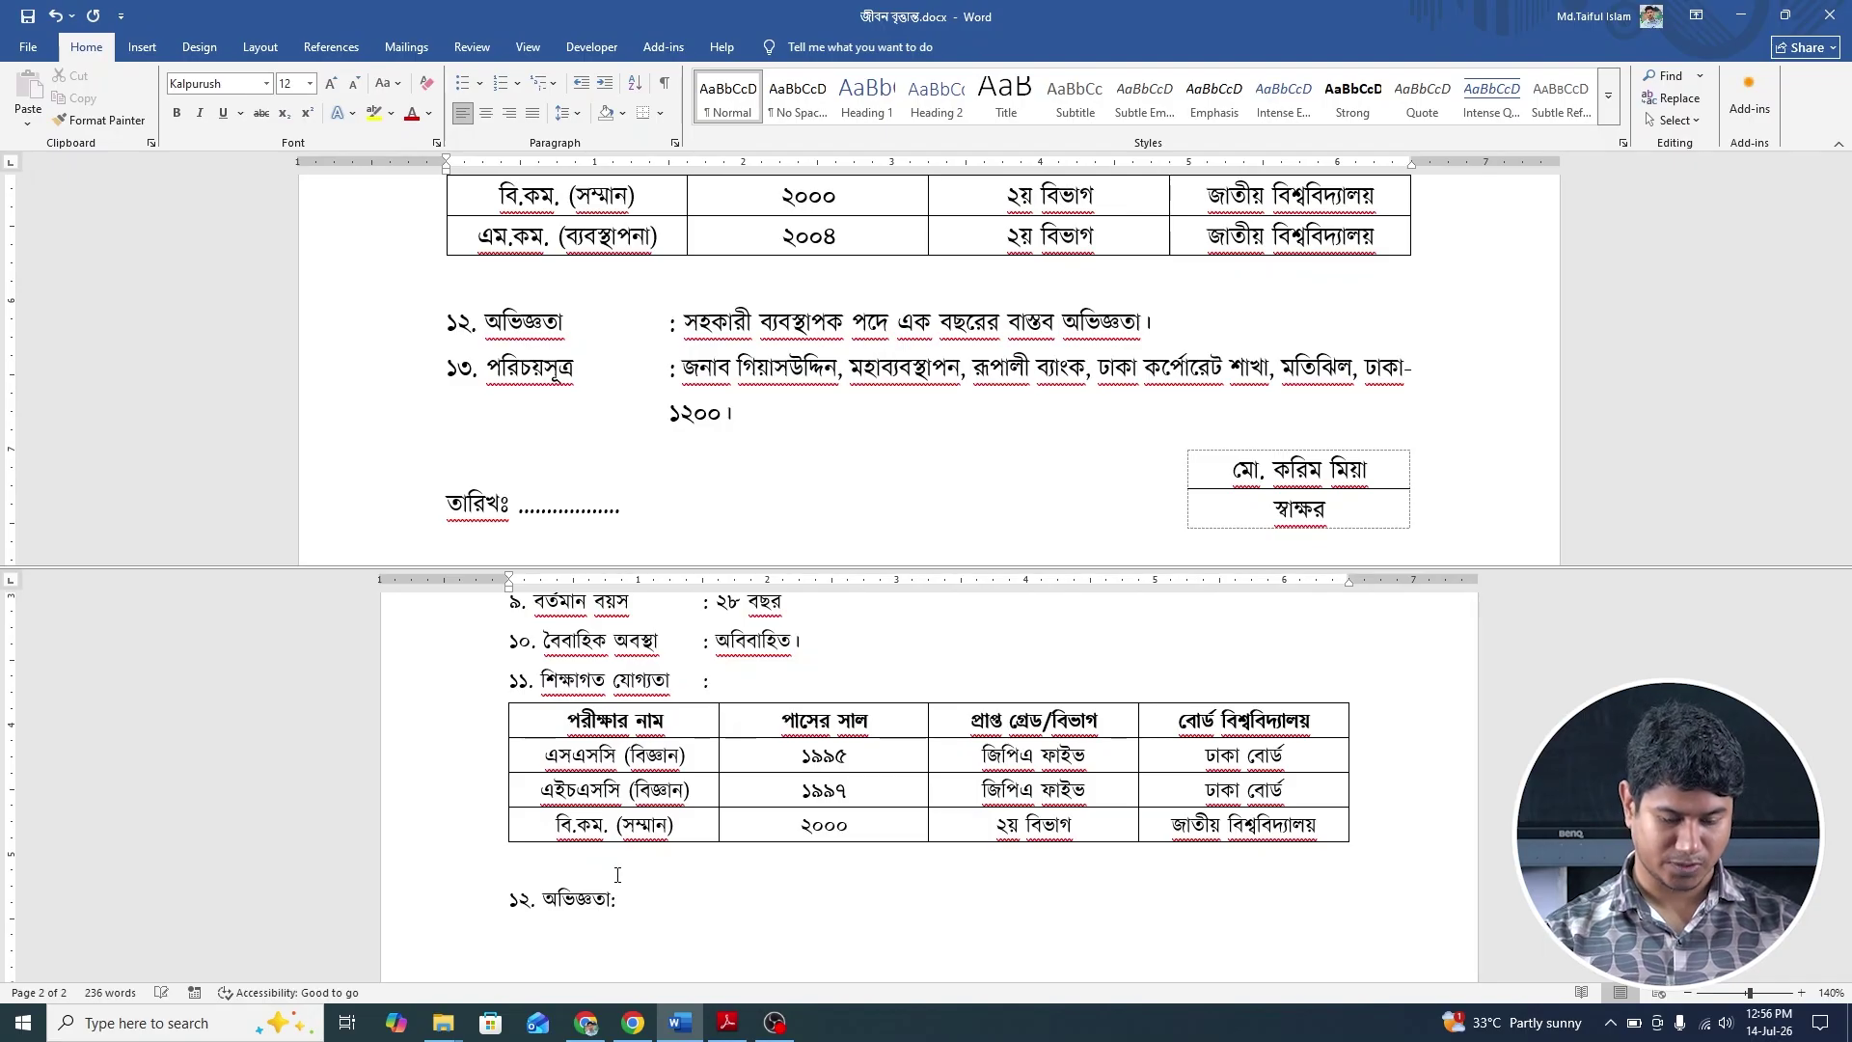
pyautogui.press('Left')
pyautogui.press('Tab')
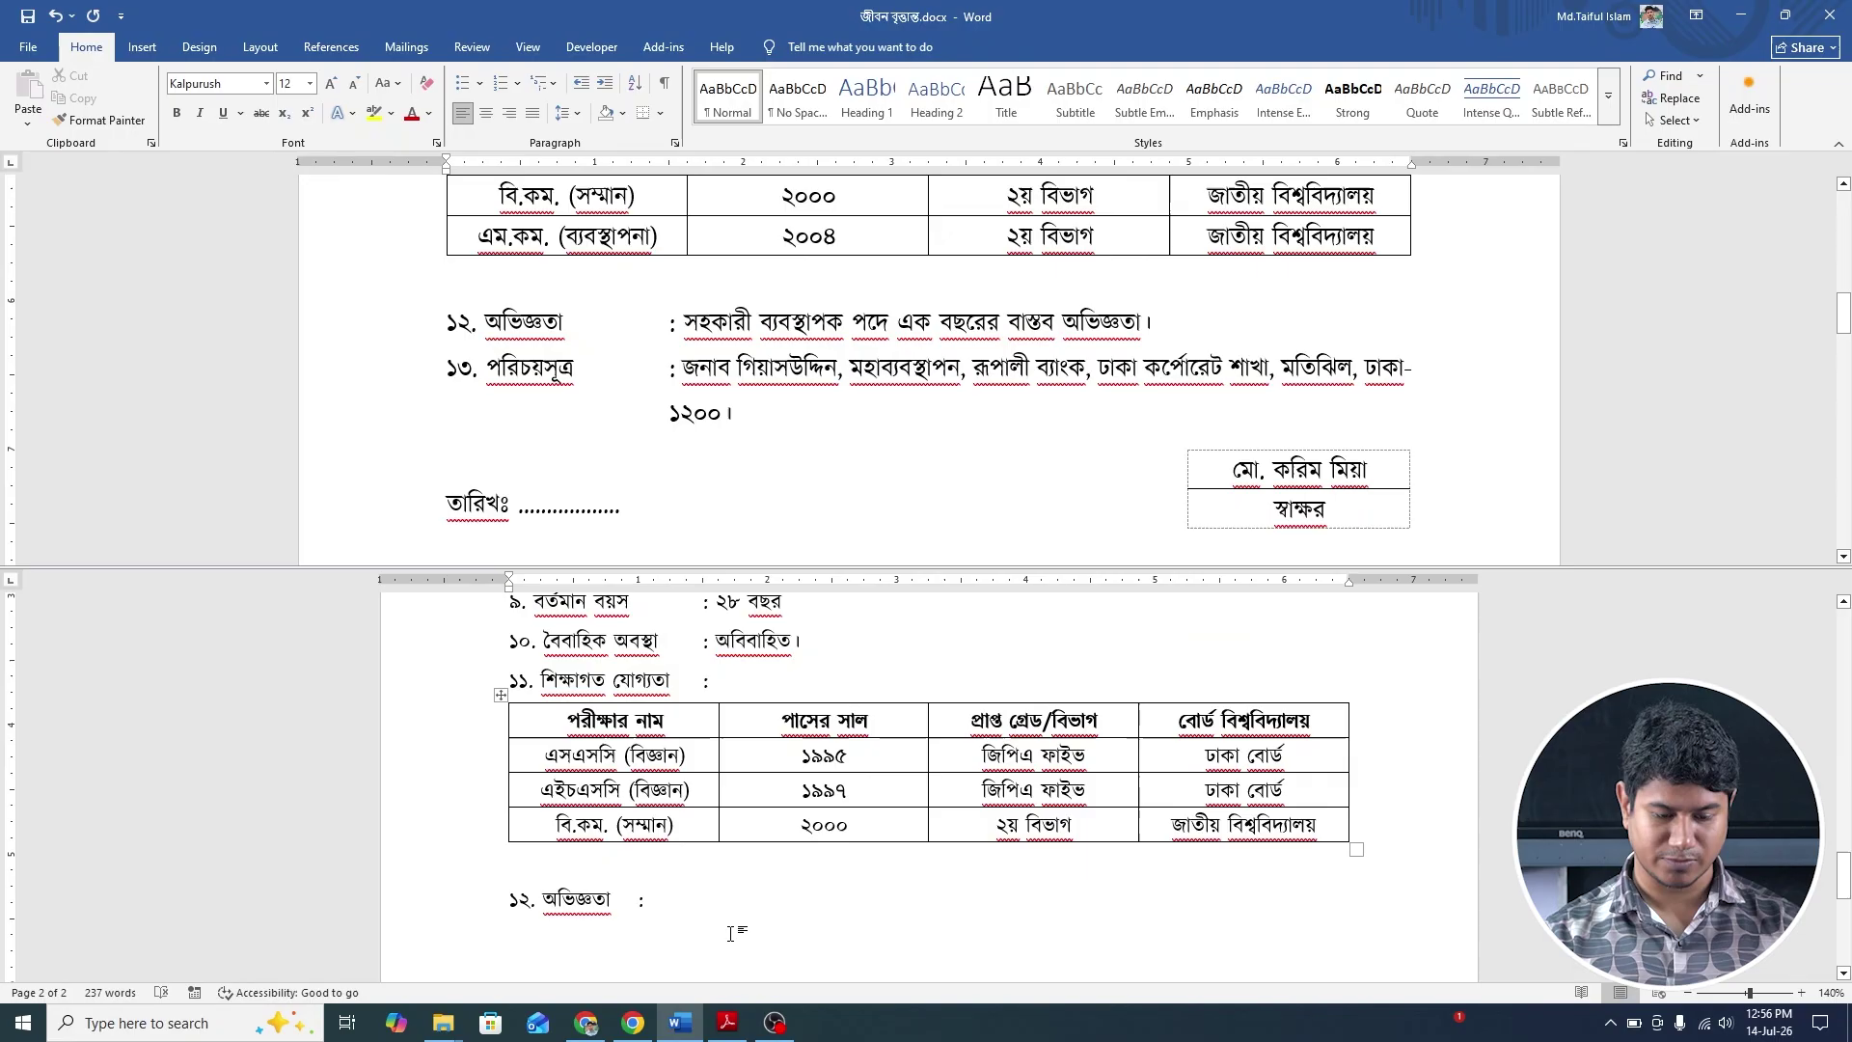
pyautogui.press('Tab')
pyautogui.press('Right')
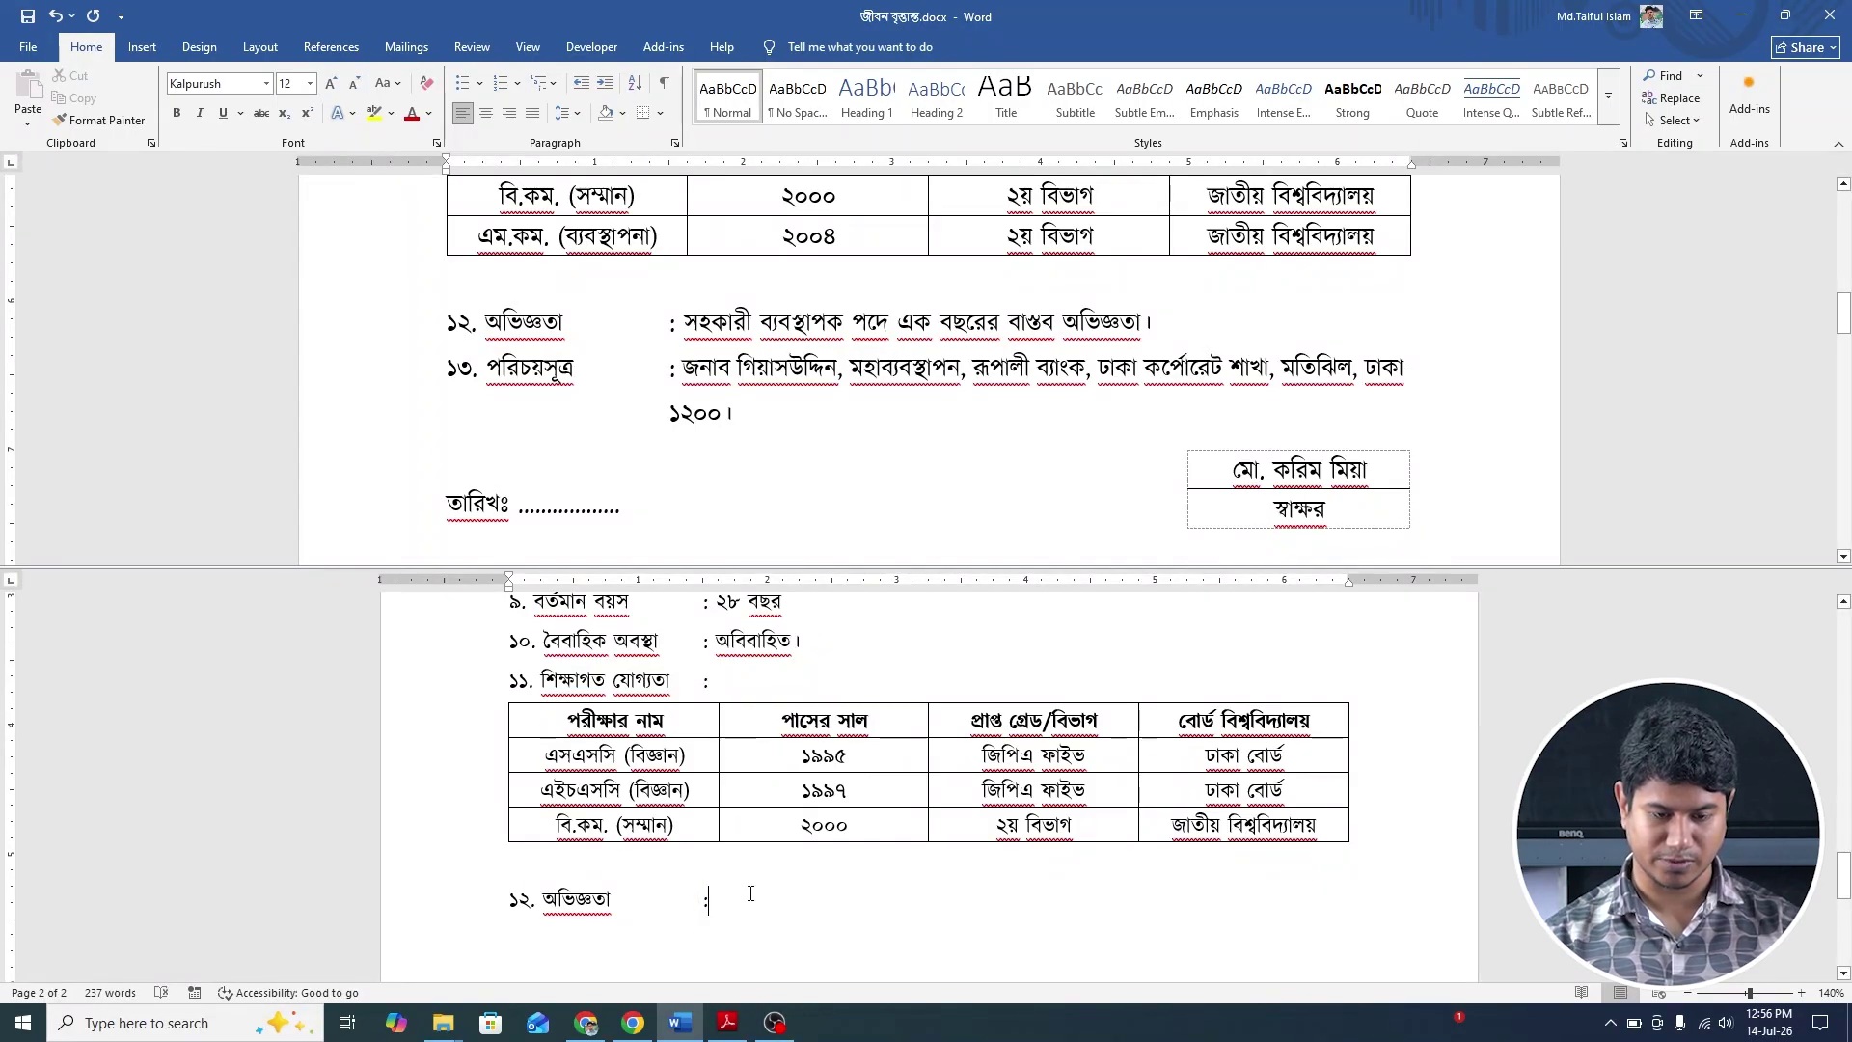
pyautogui.write('সহ')
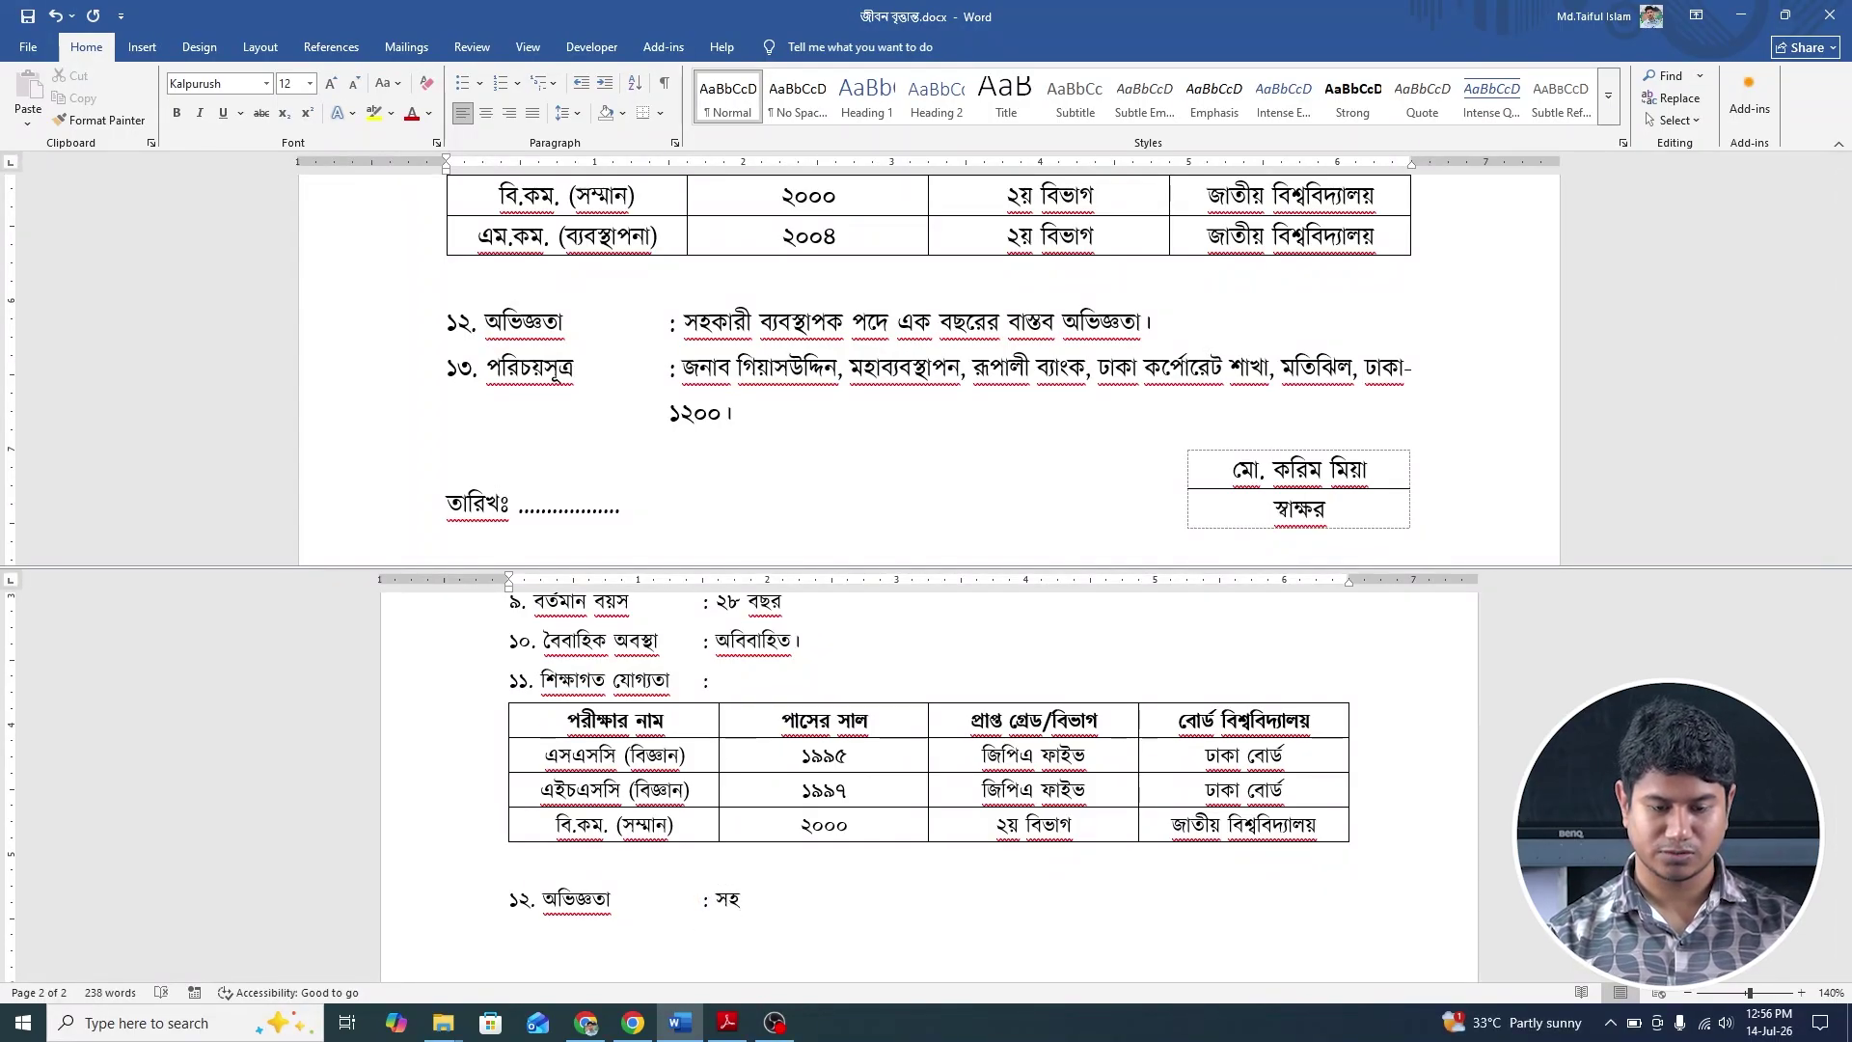
pyautogui.write('কারী ')
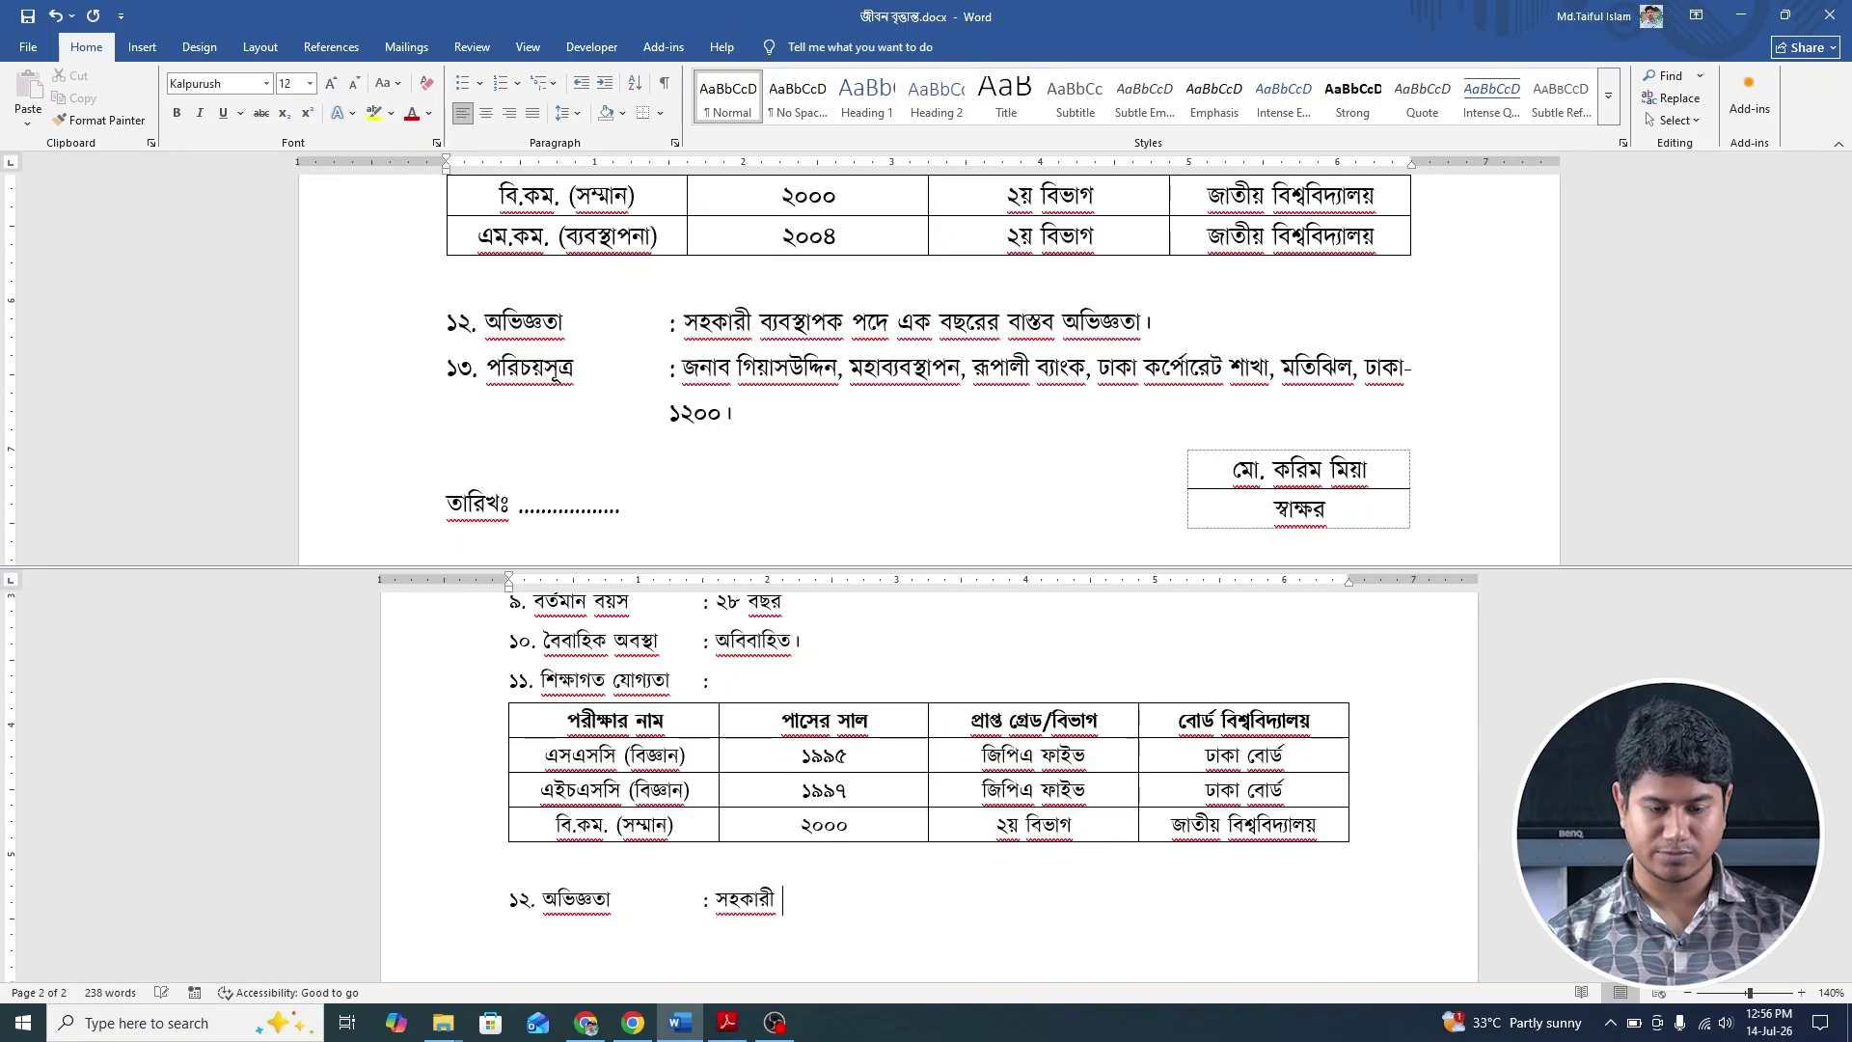
pyautogui.write('ব্যবস্থাপ')
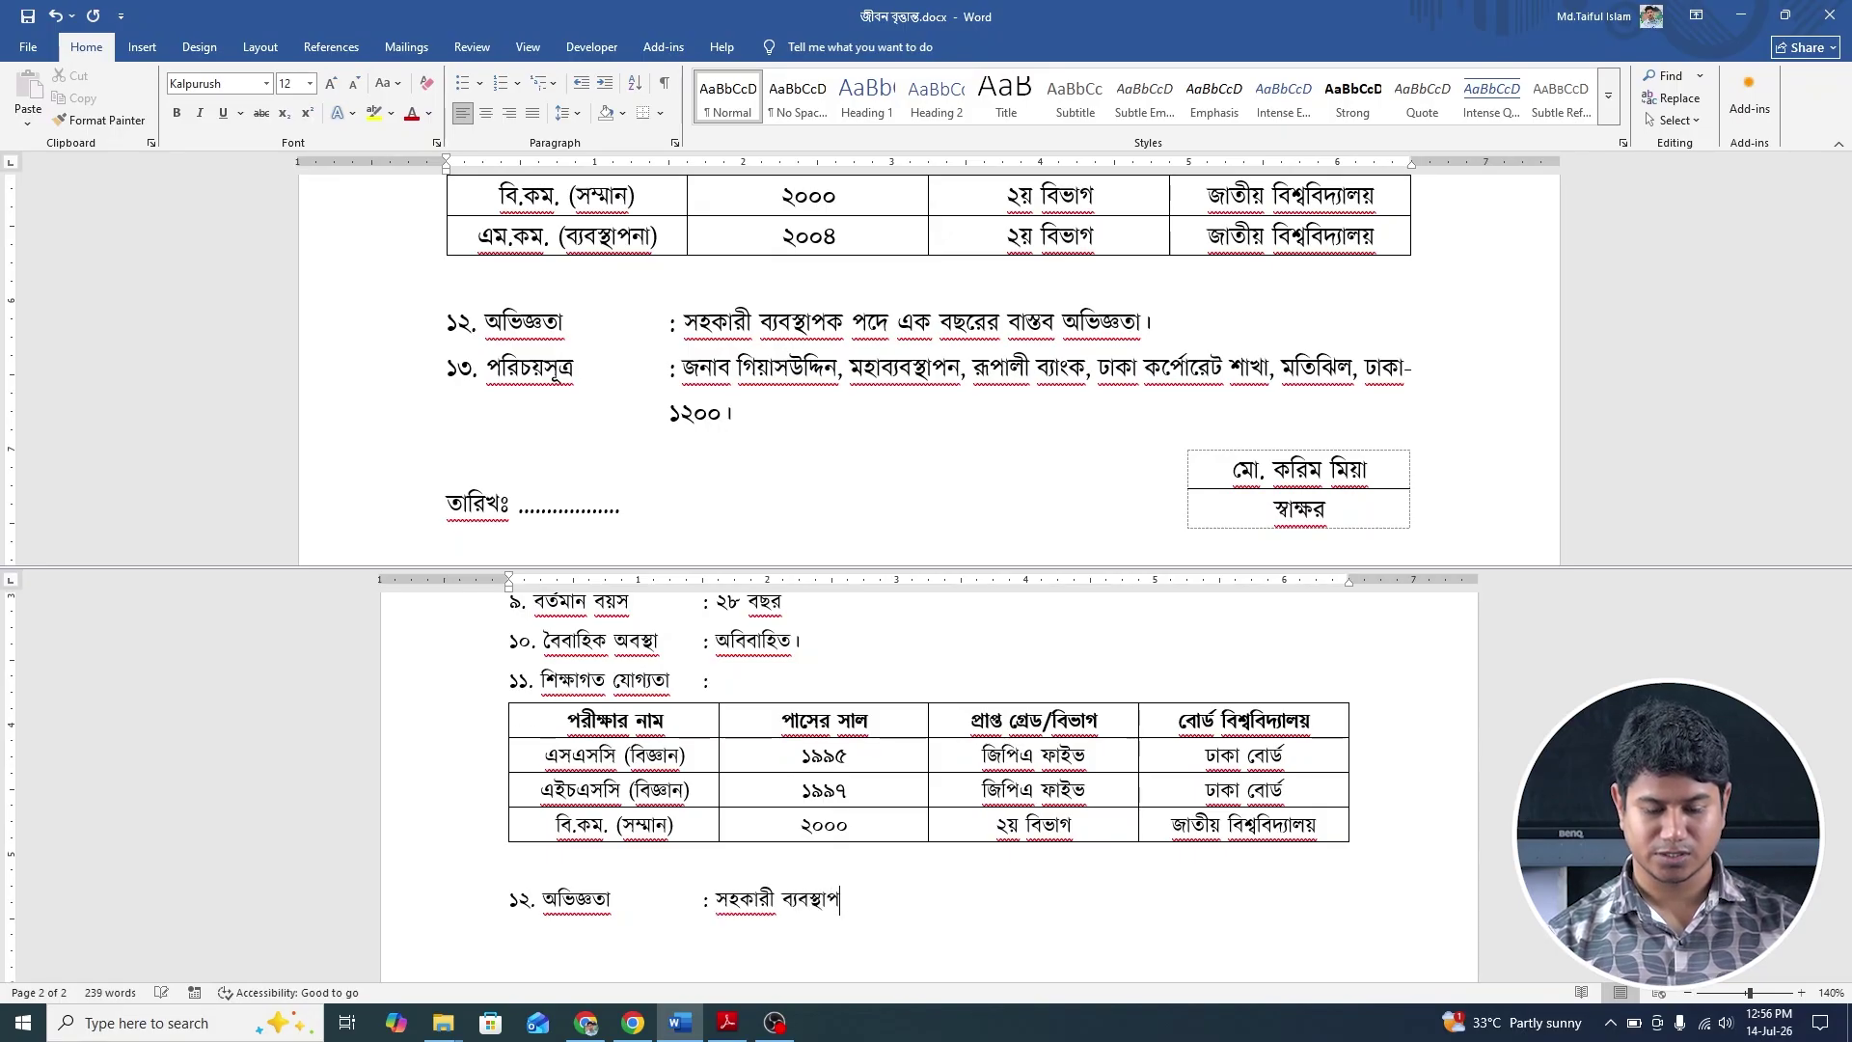
pyautogui.write('ক পদে')
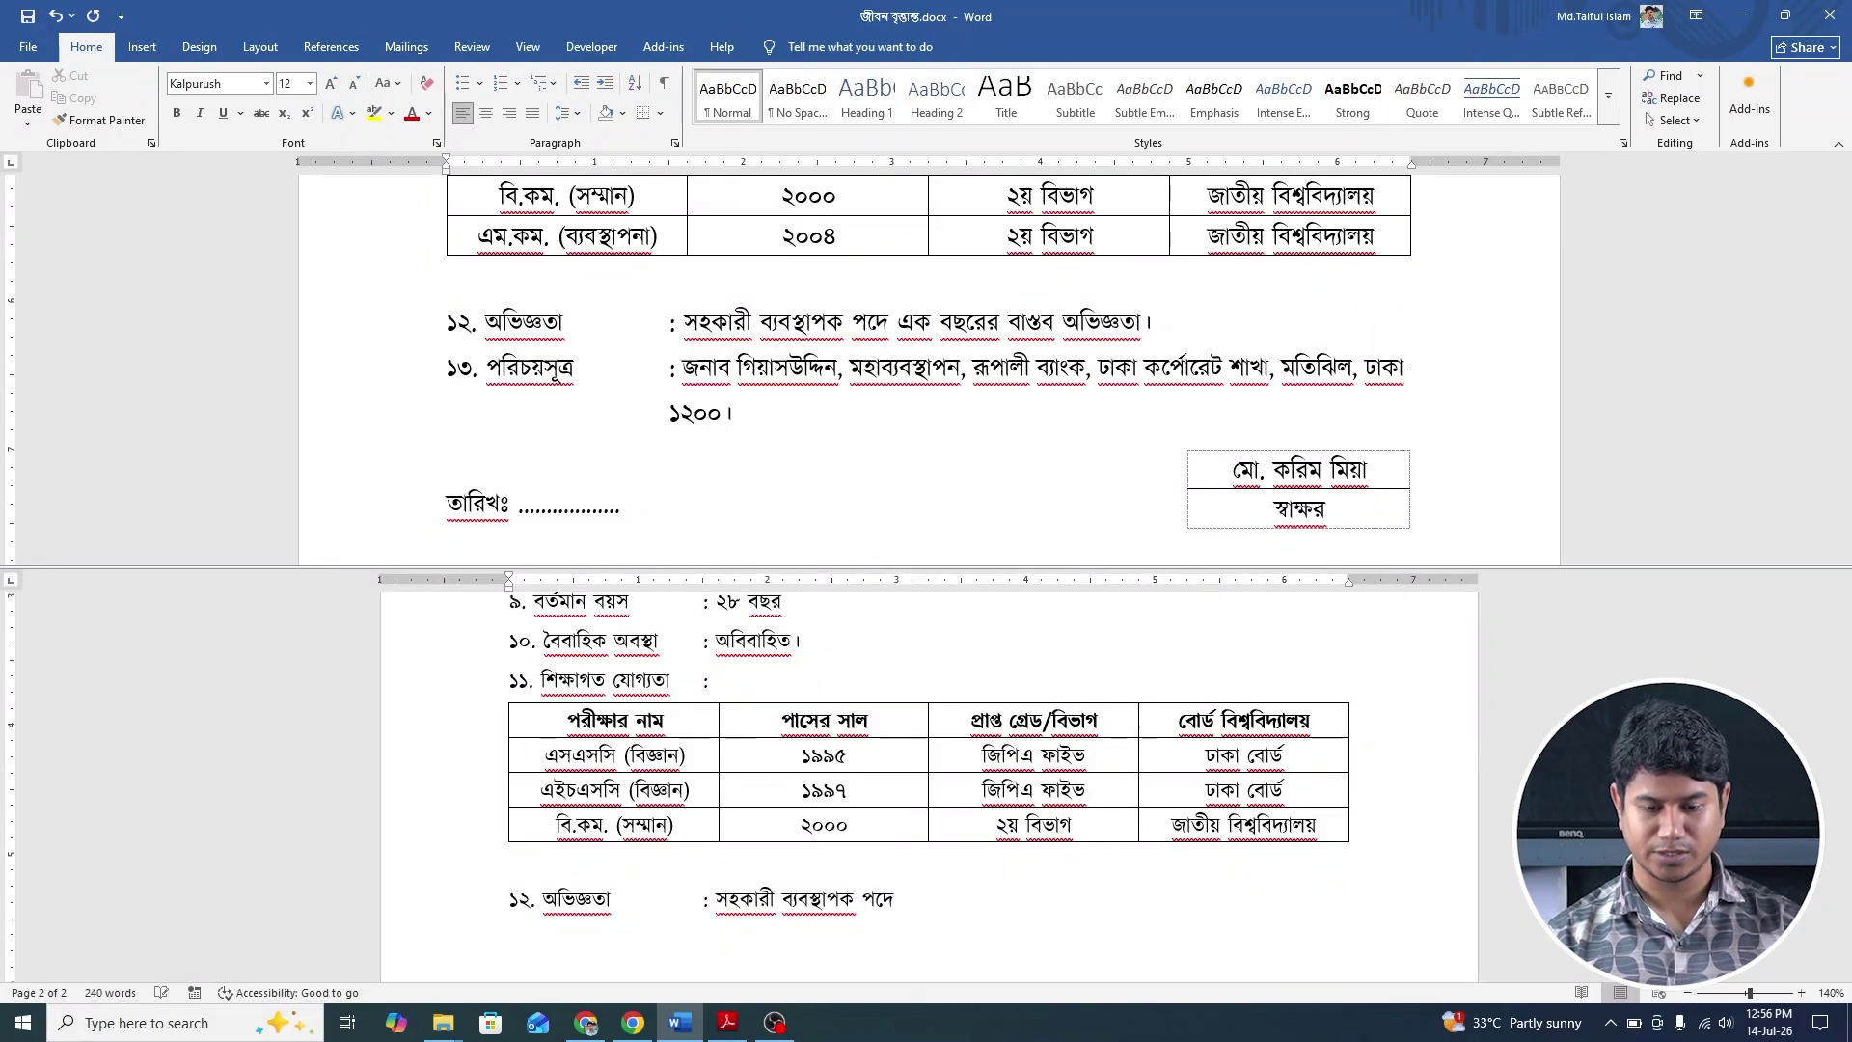
pyautogui.write(' এক ব')
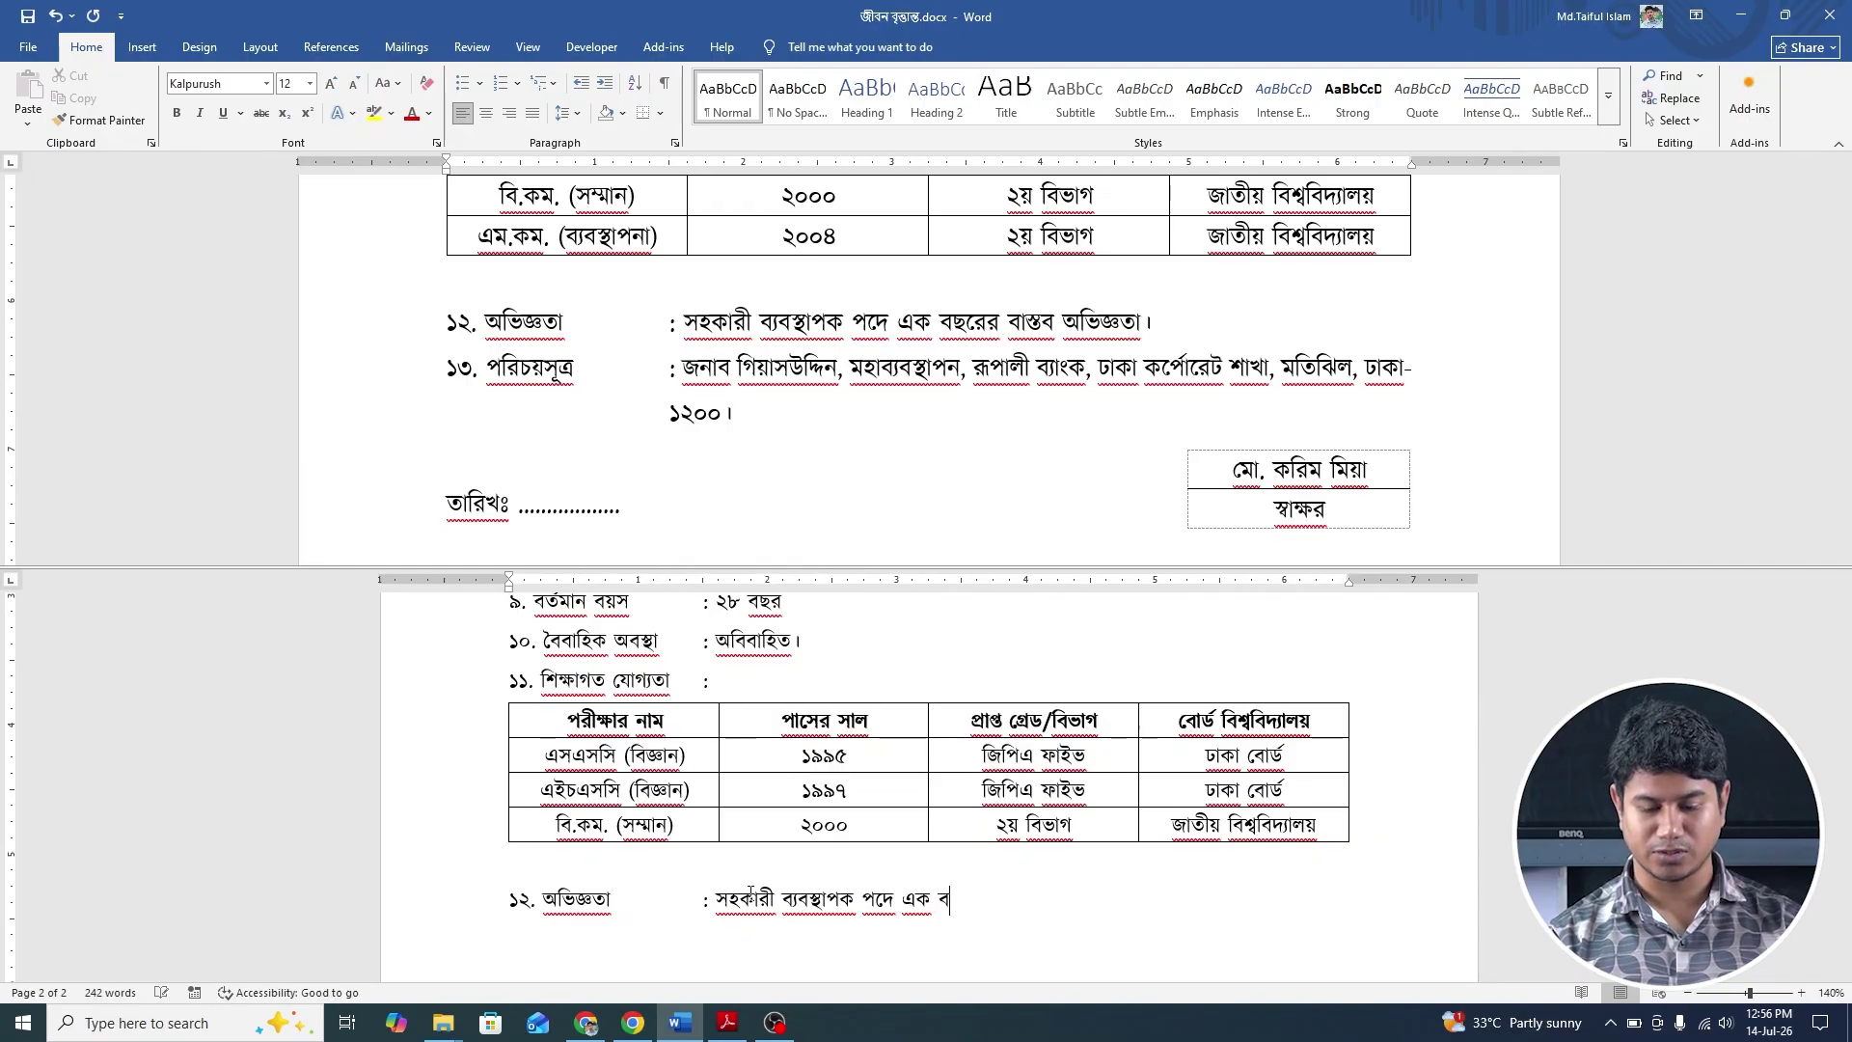
pyautogui.write('ছরের বা')
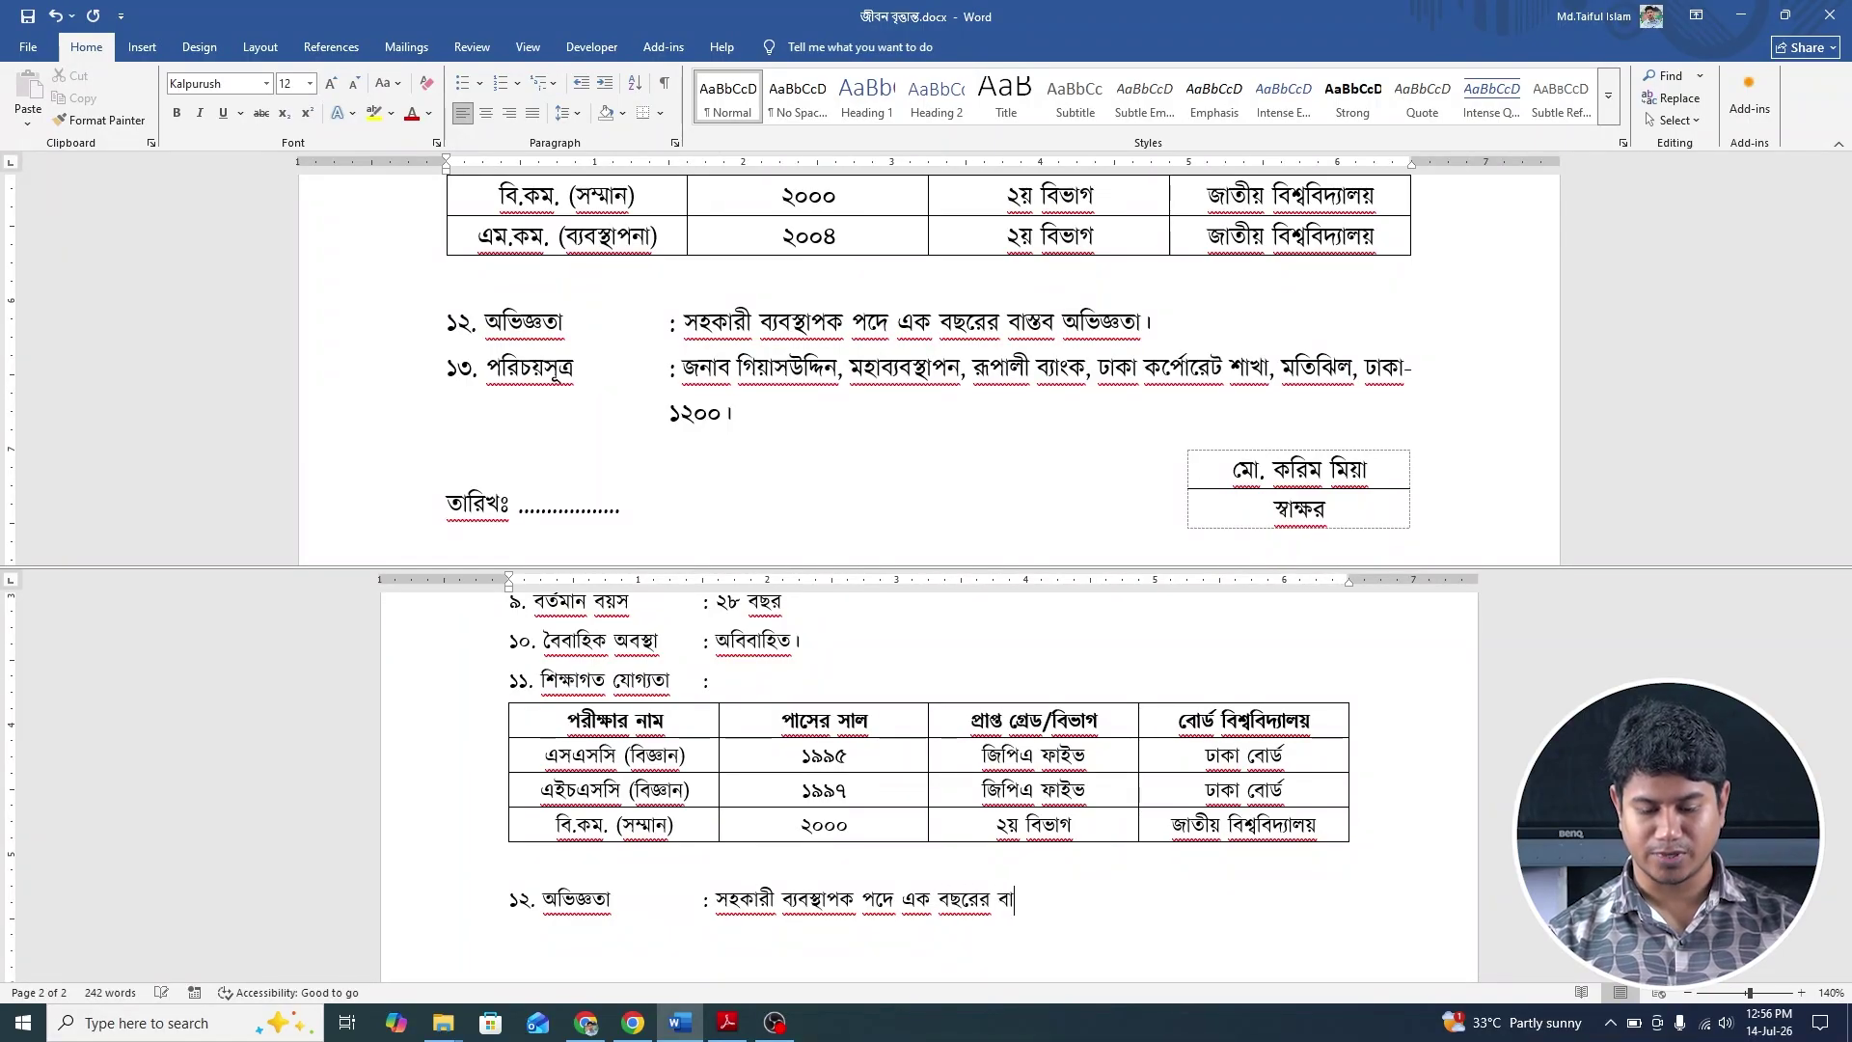
pyautogui.write('স্তব অ')
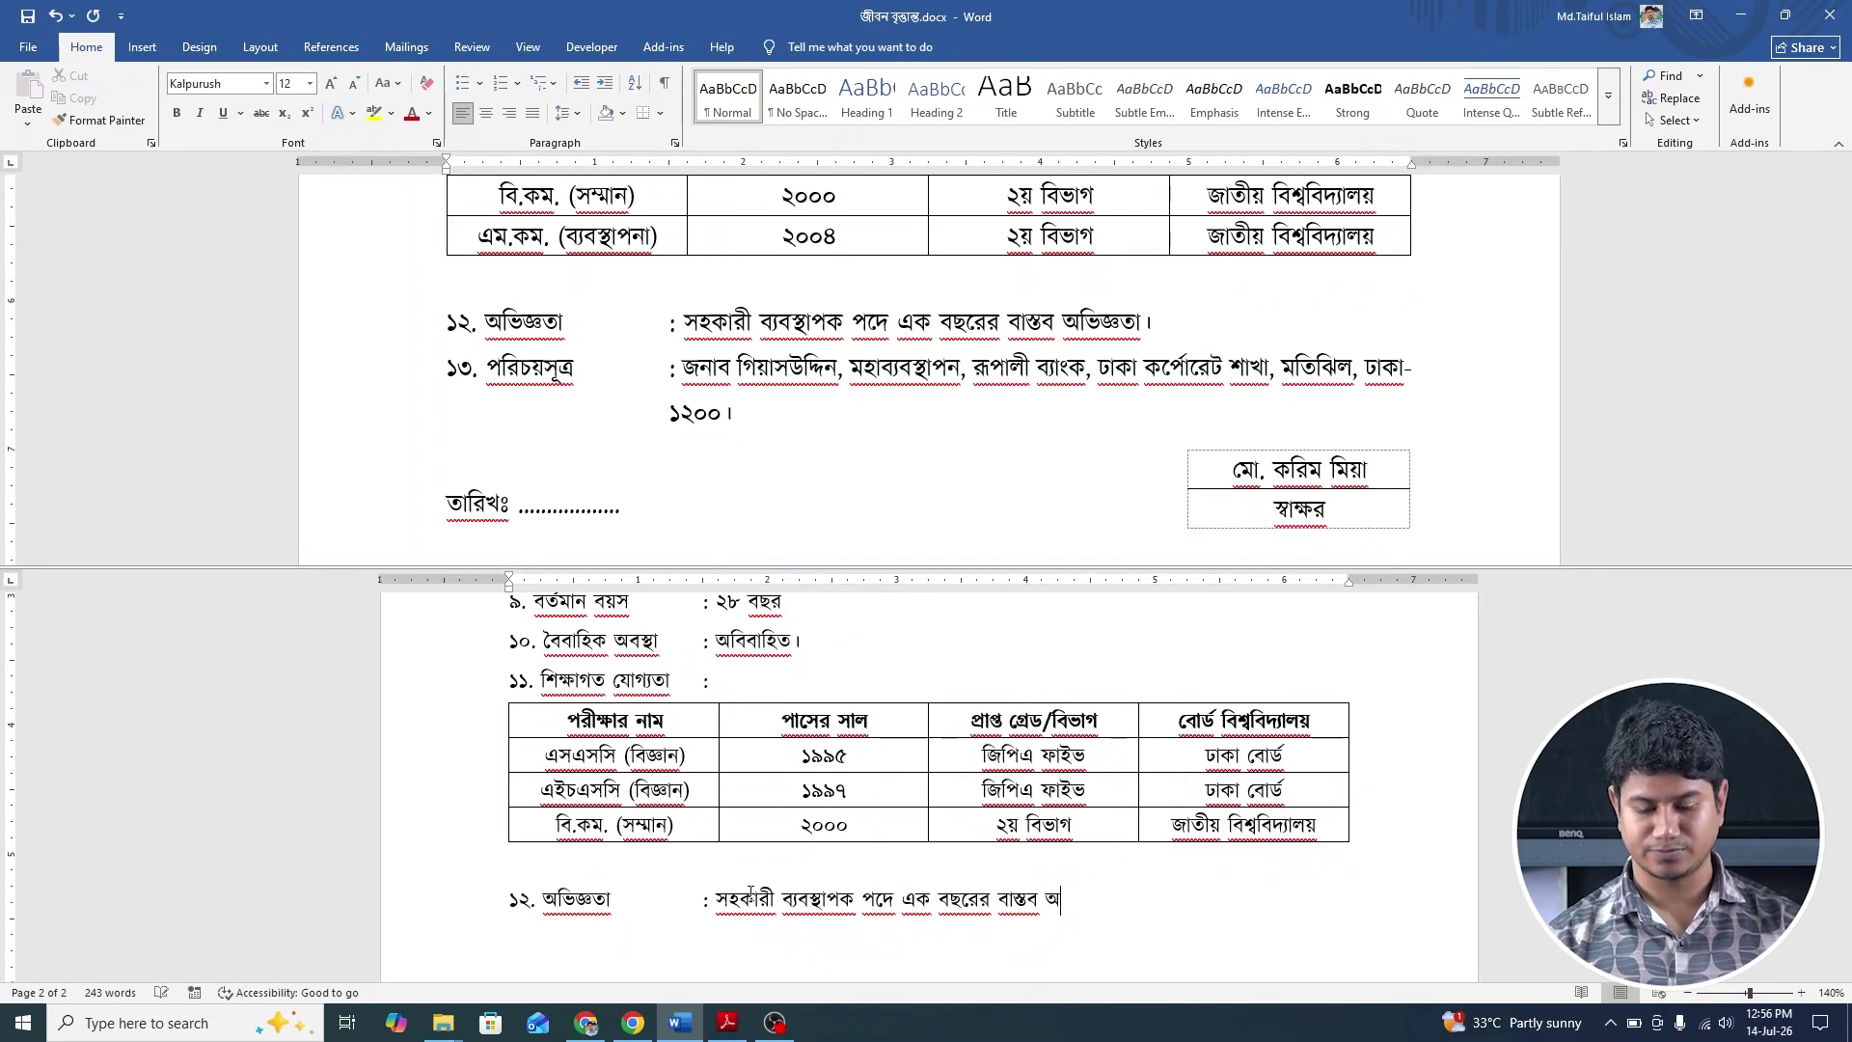
pyautogui.write('ভিজ্')
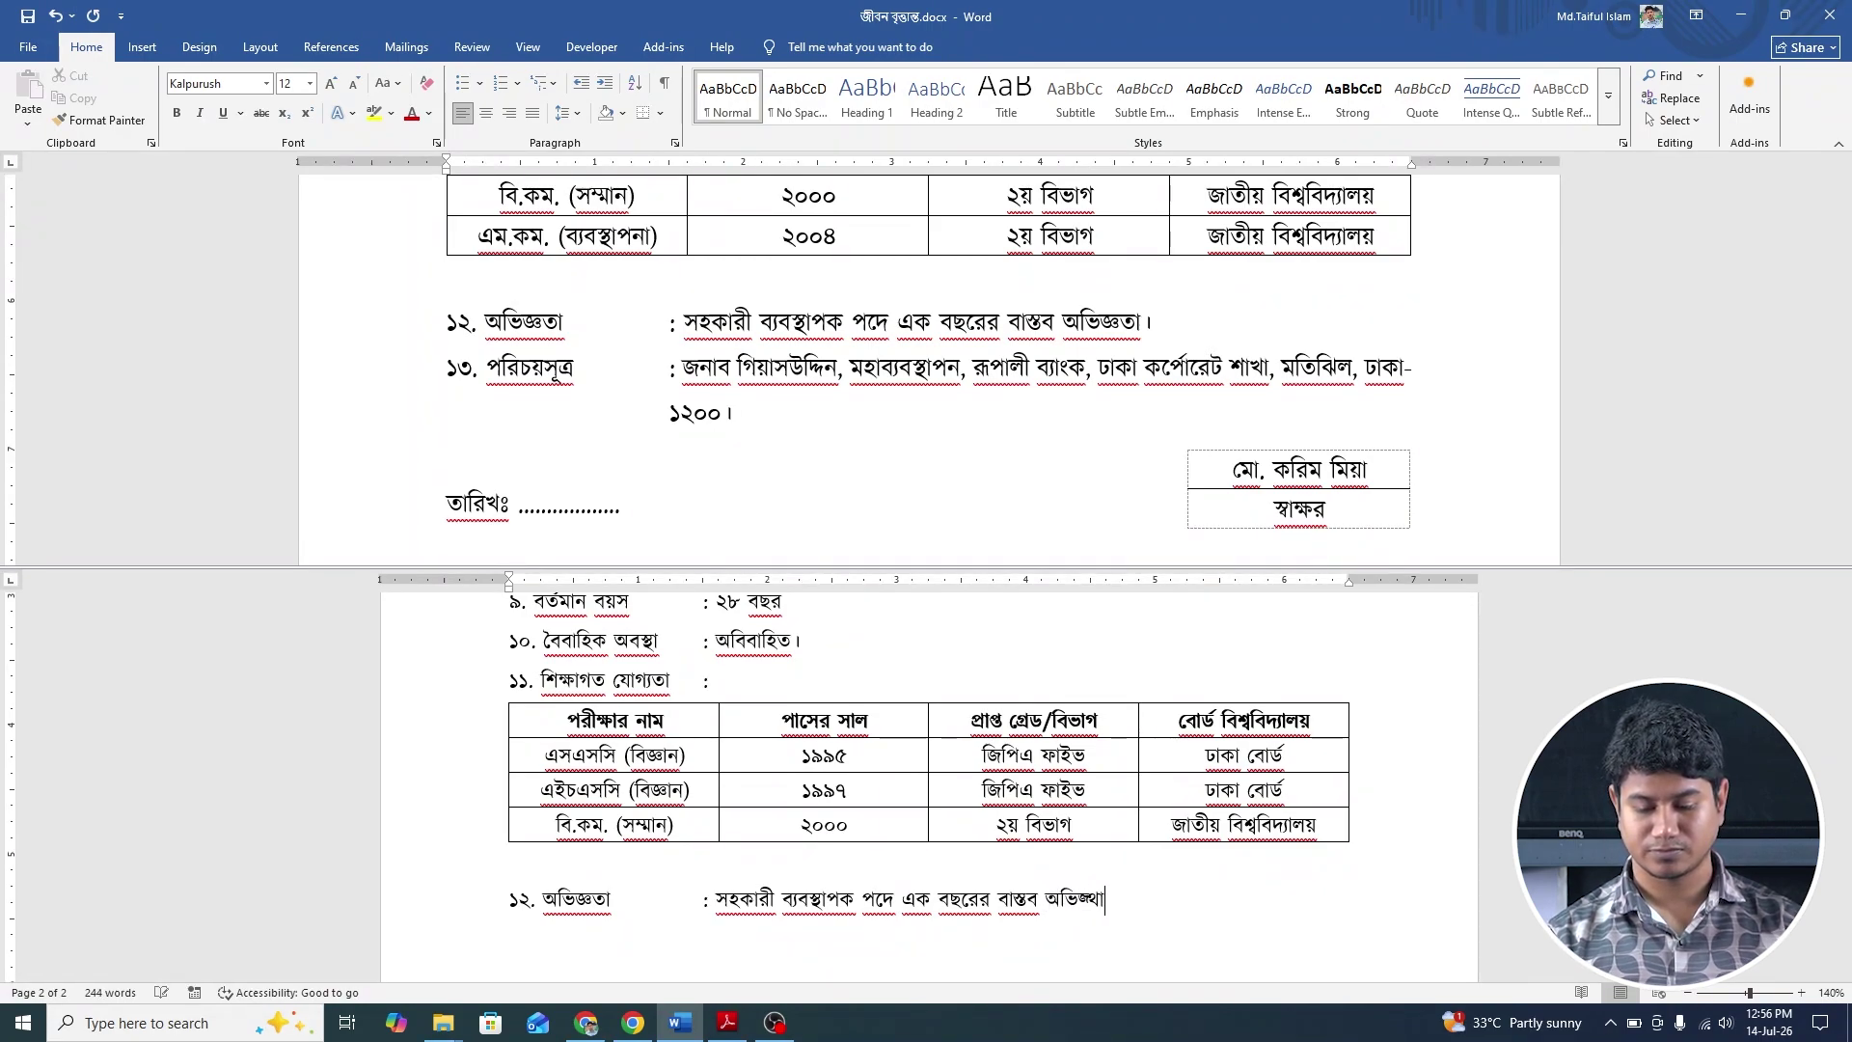
pyautogui.write('ঞতা।')
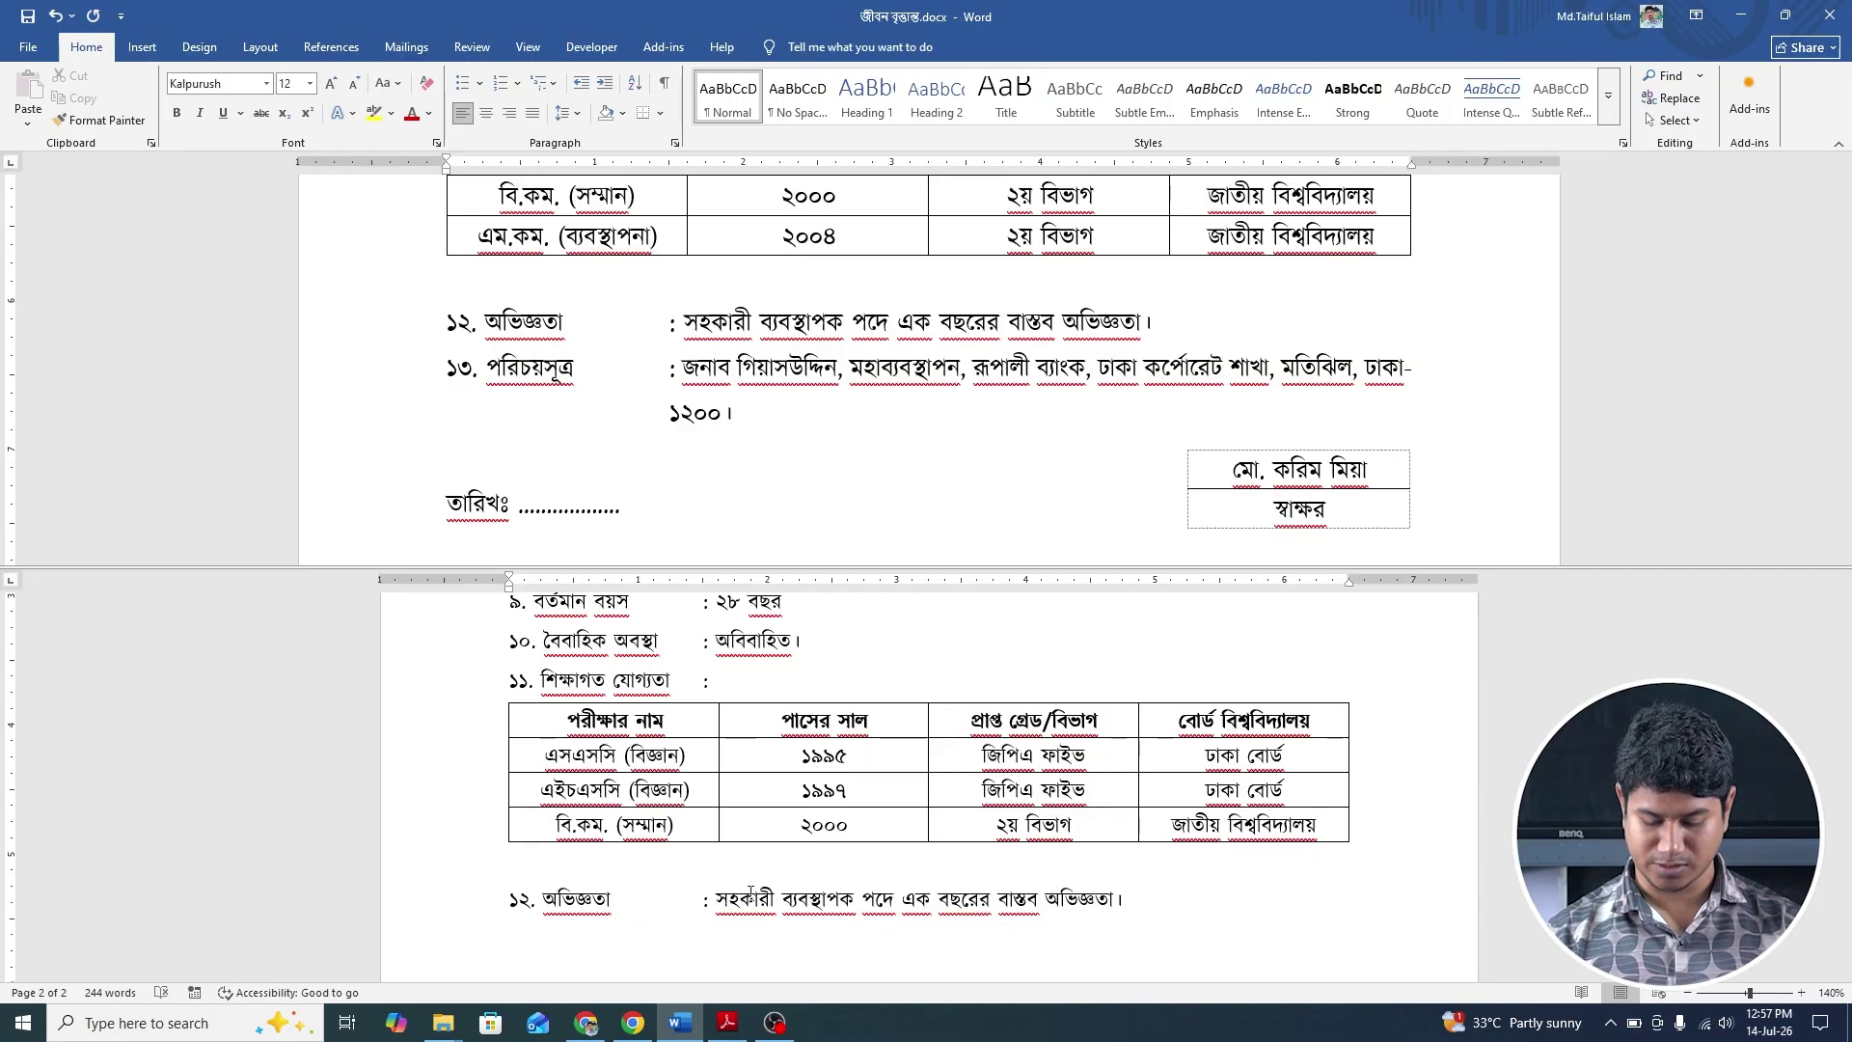
pyautogui.press('Return')
pyautogui.write('১৩')
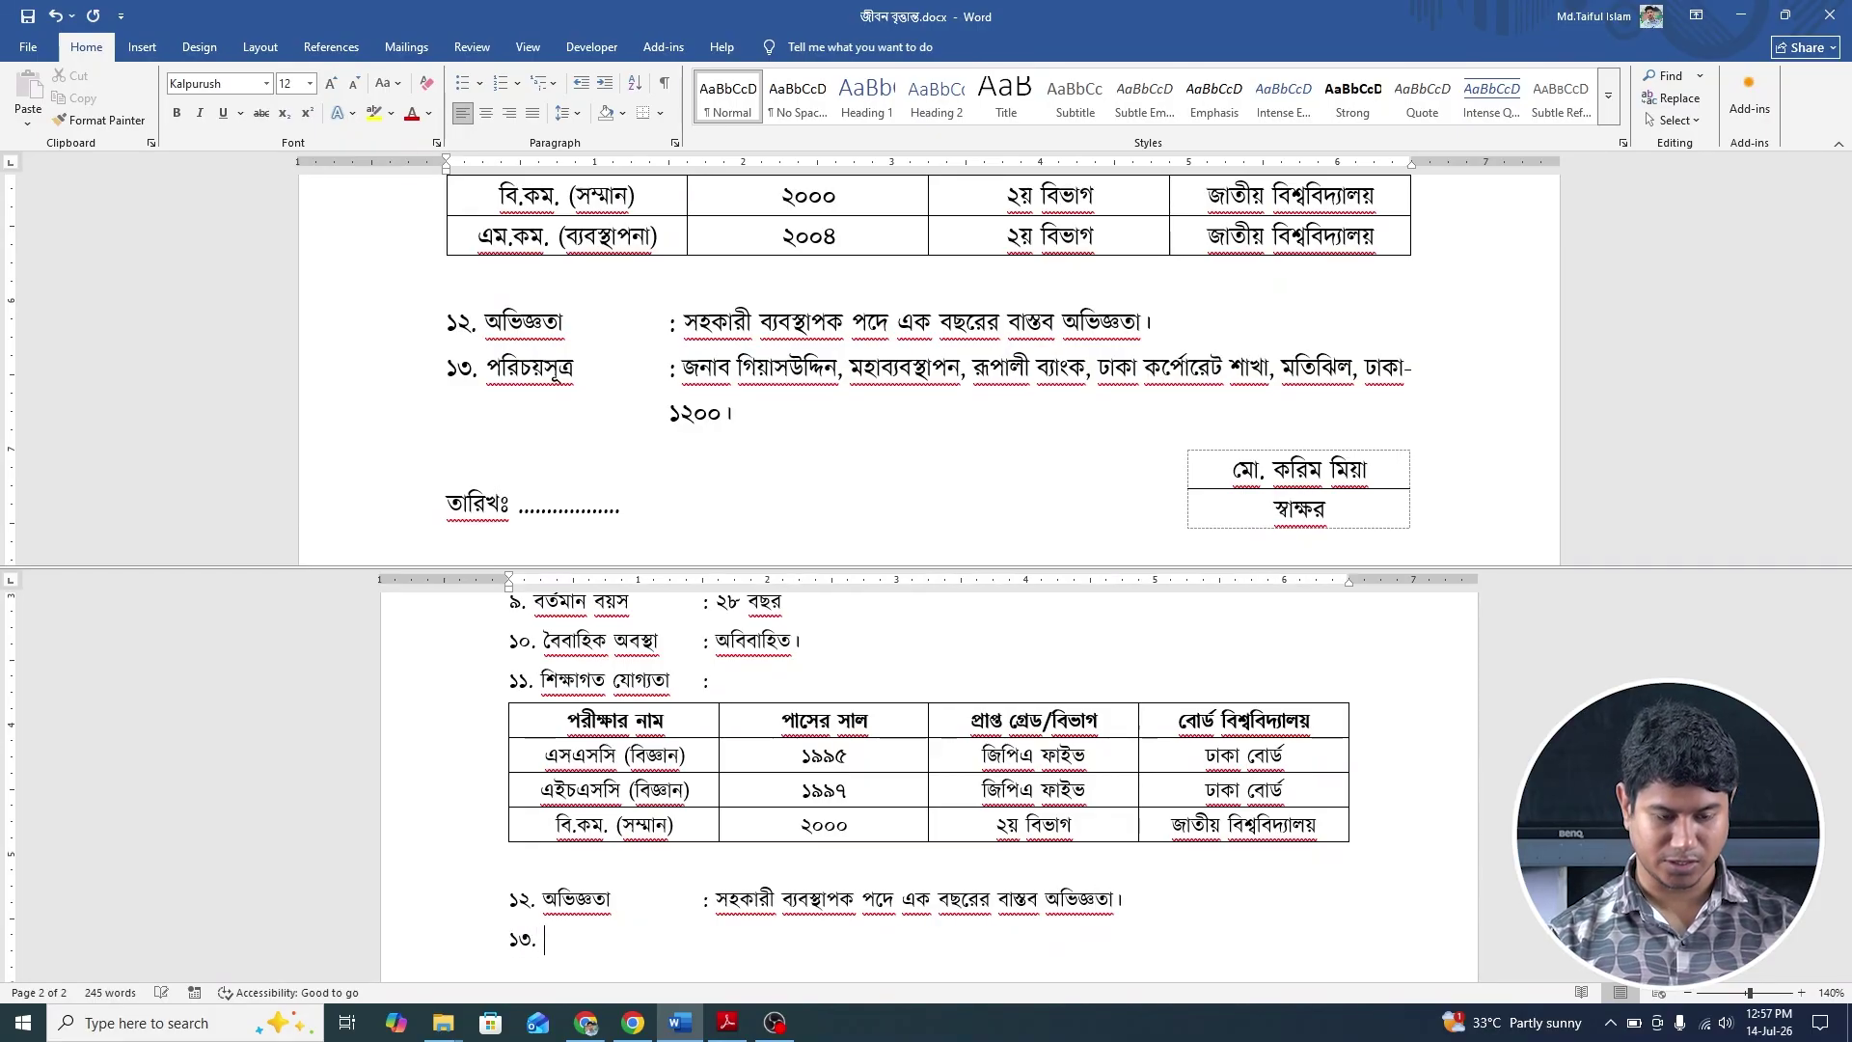
pyautogui.write('. পরিচ')
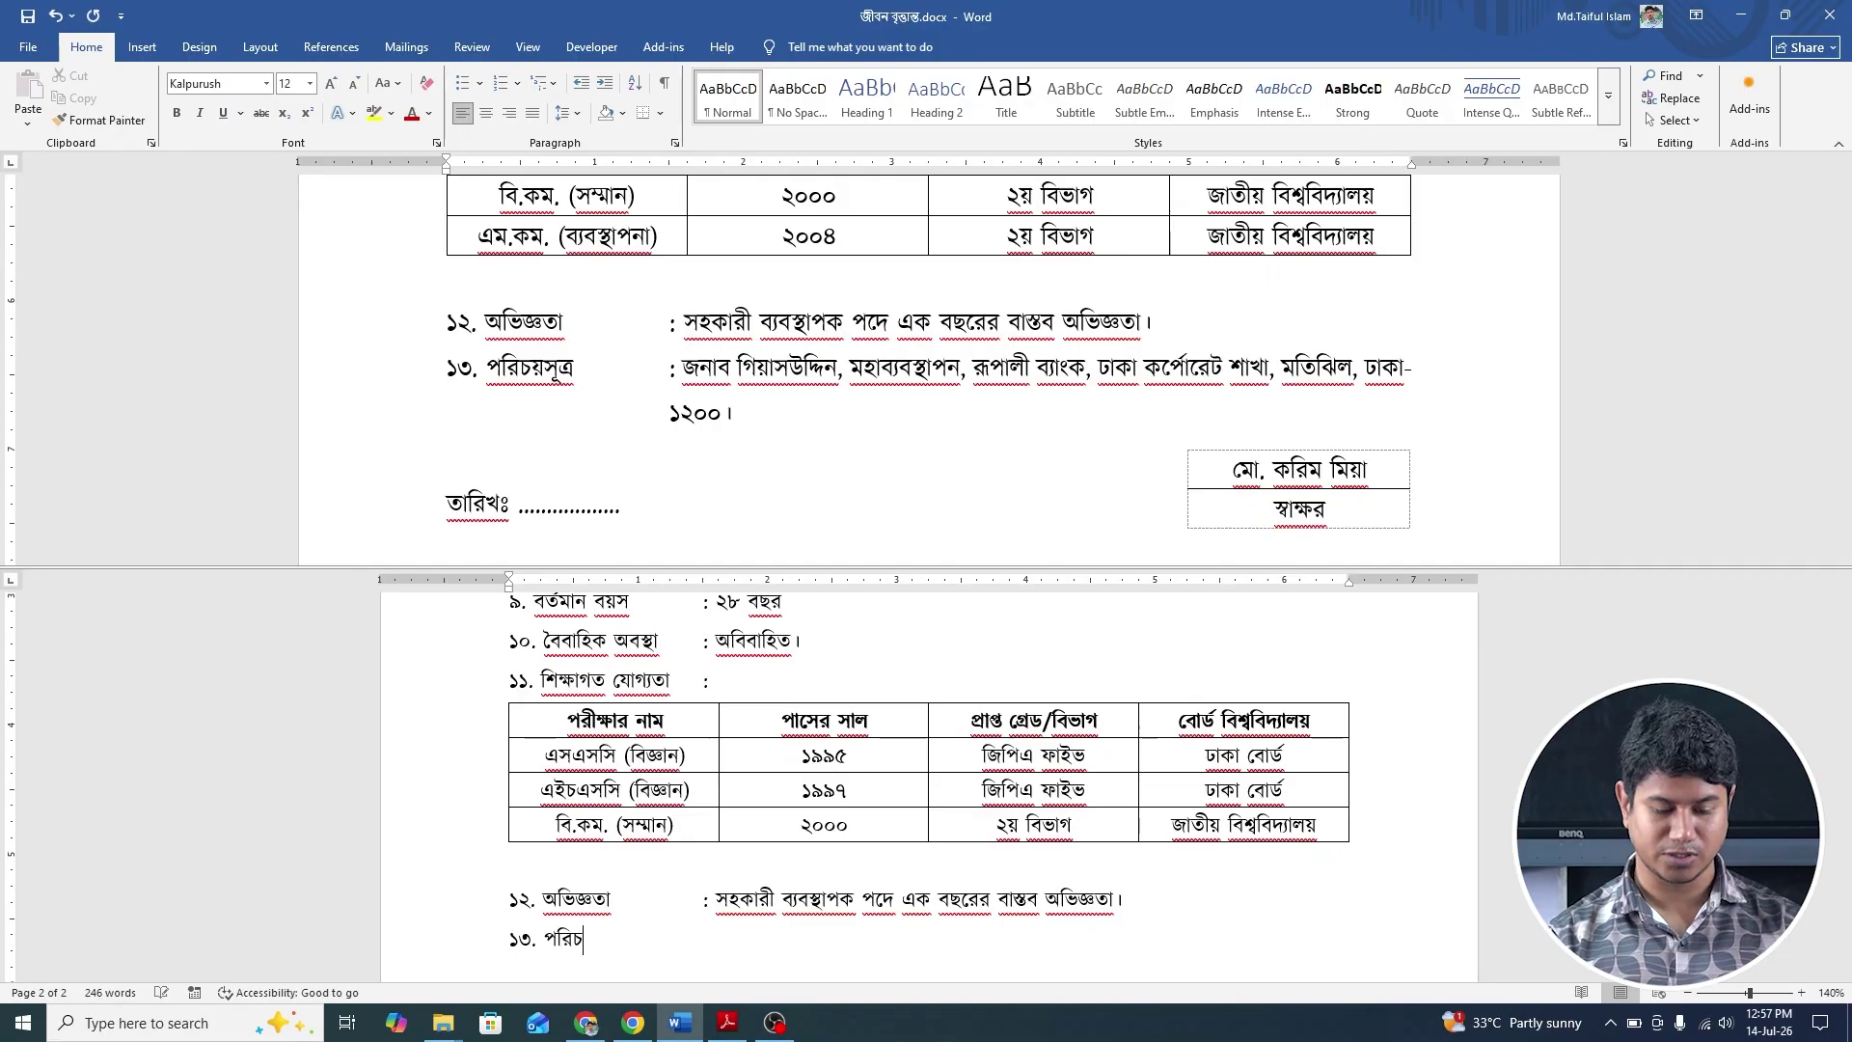
pyautogui.write('য়সূত্র')
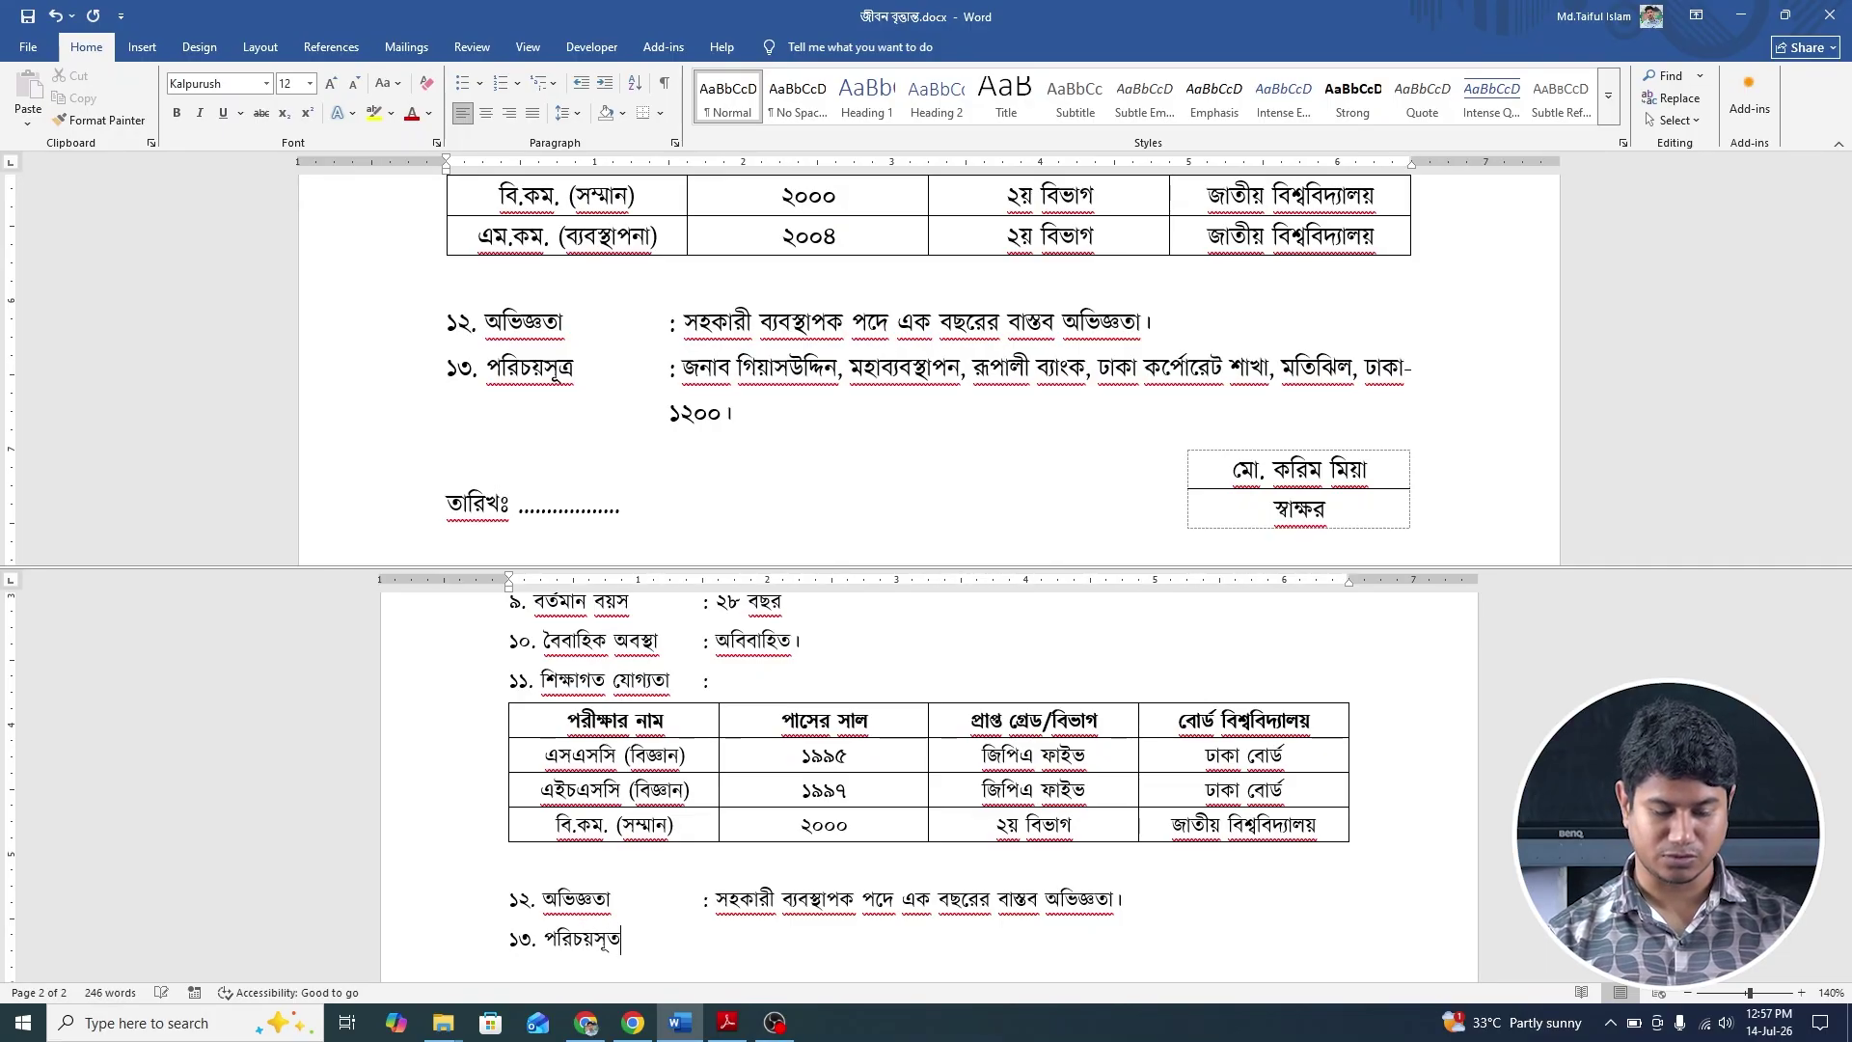
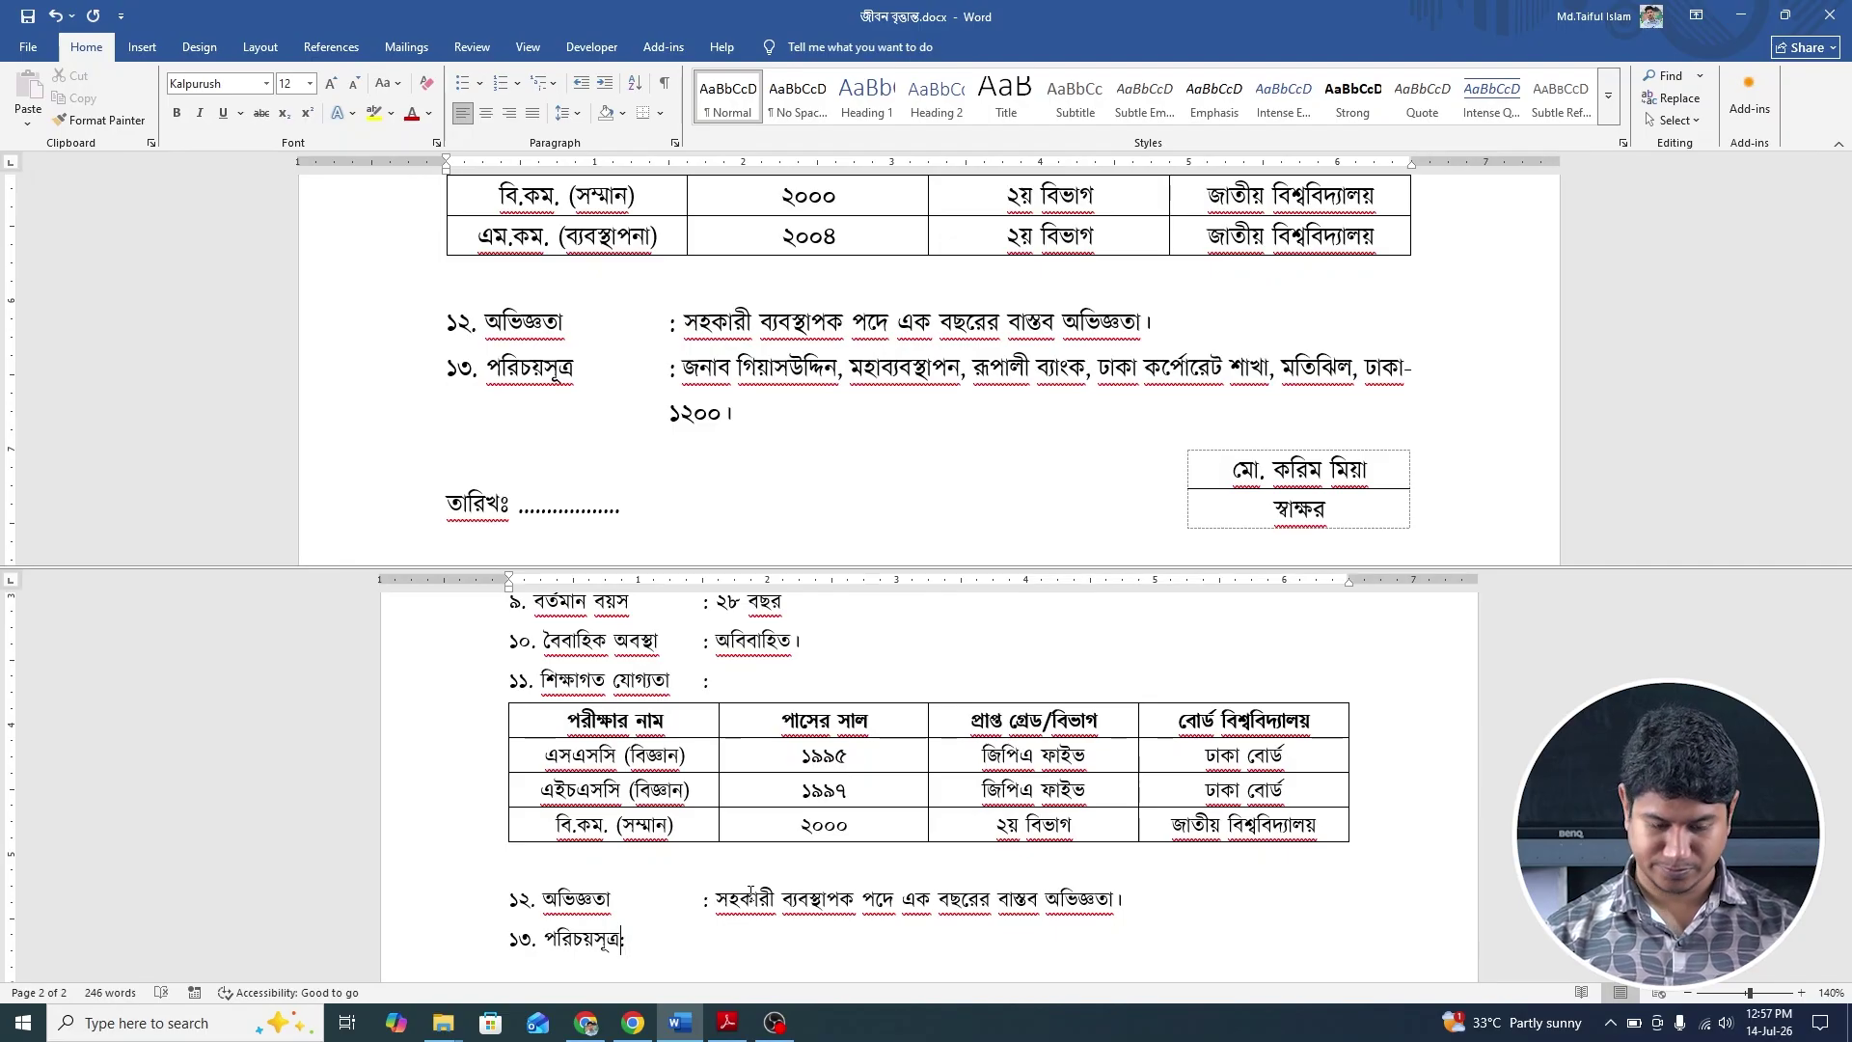
# After পরিচয়সূত্র, add a colon with the referee's name, title মহাব্যবস্থাপক and bank branch address.
pyautogui.press('Tab')
pyautogui.press('Tab')
pyautogui.write(':')
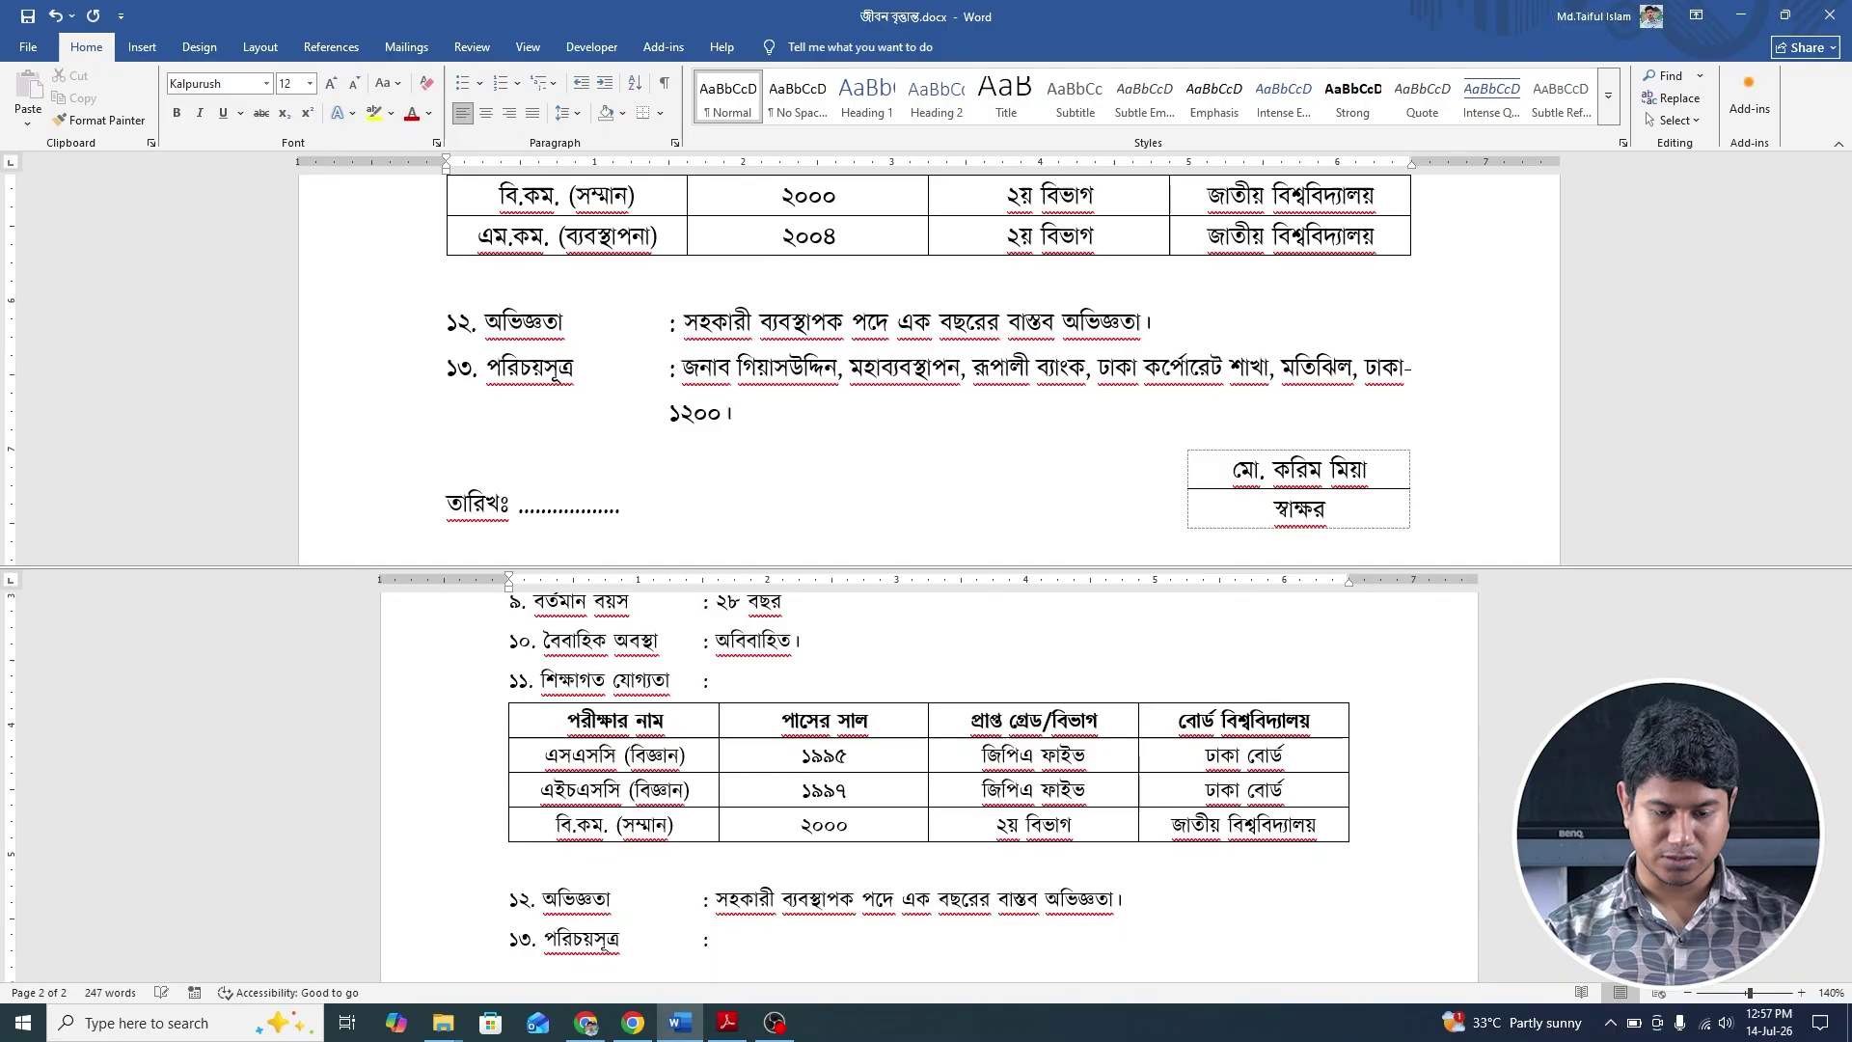
pyautogui.write(' জনব')
pyautogui.write('া')
pyautogui.press('BackSpace')
pyautogui.press('BackSpace')
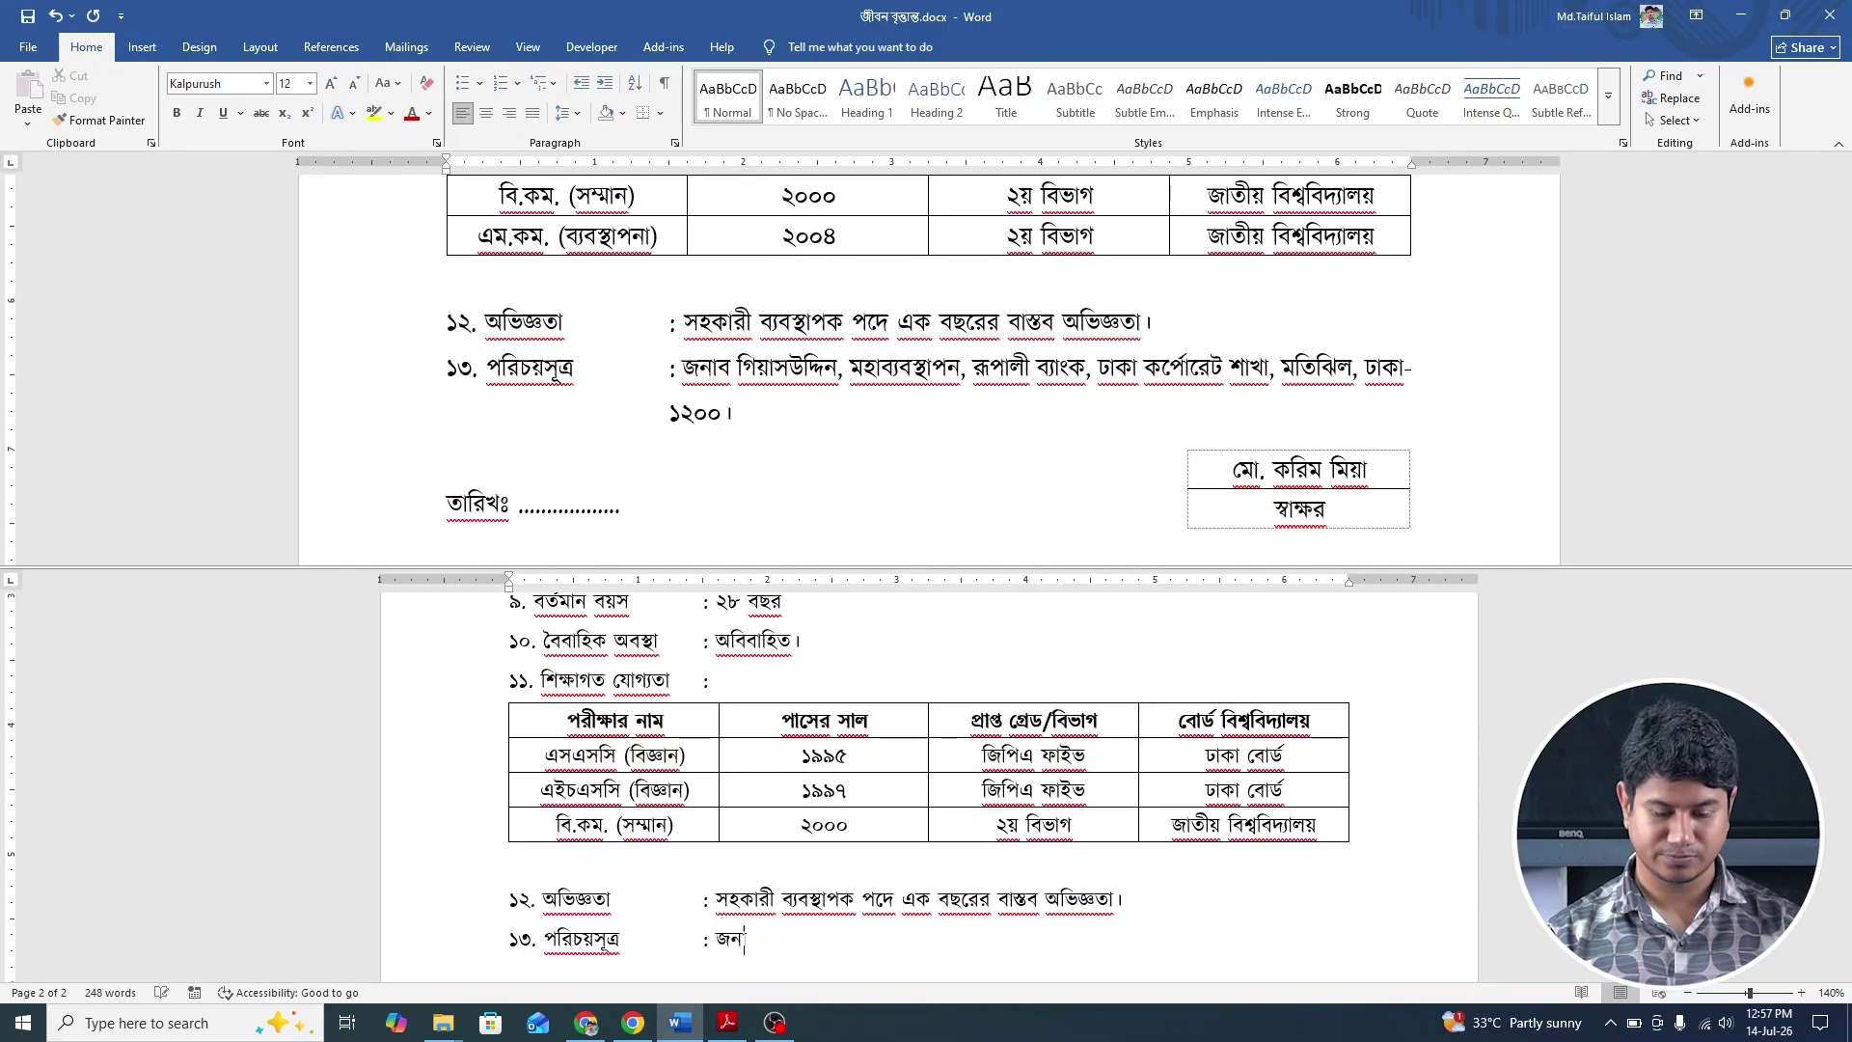
pyautogui.write('াব গি')
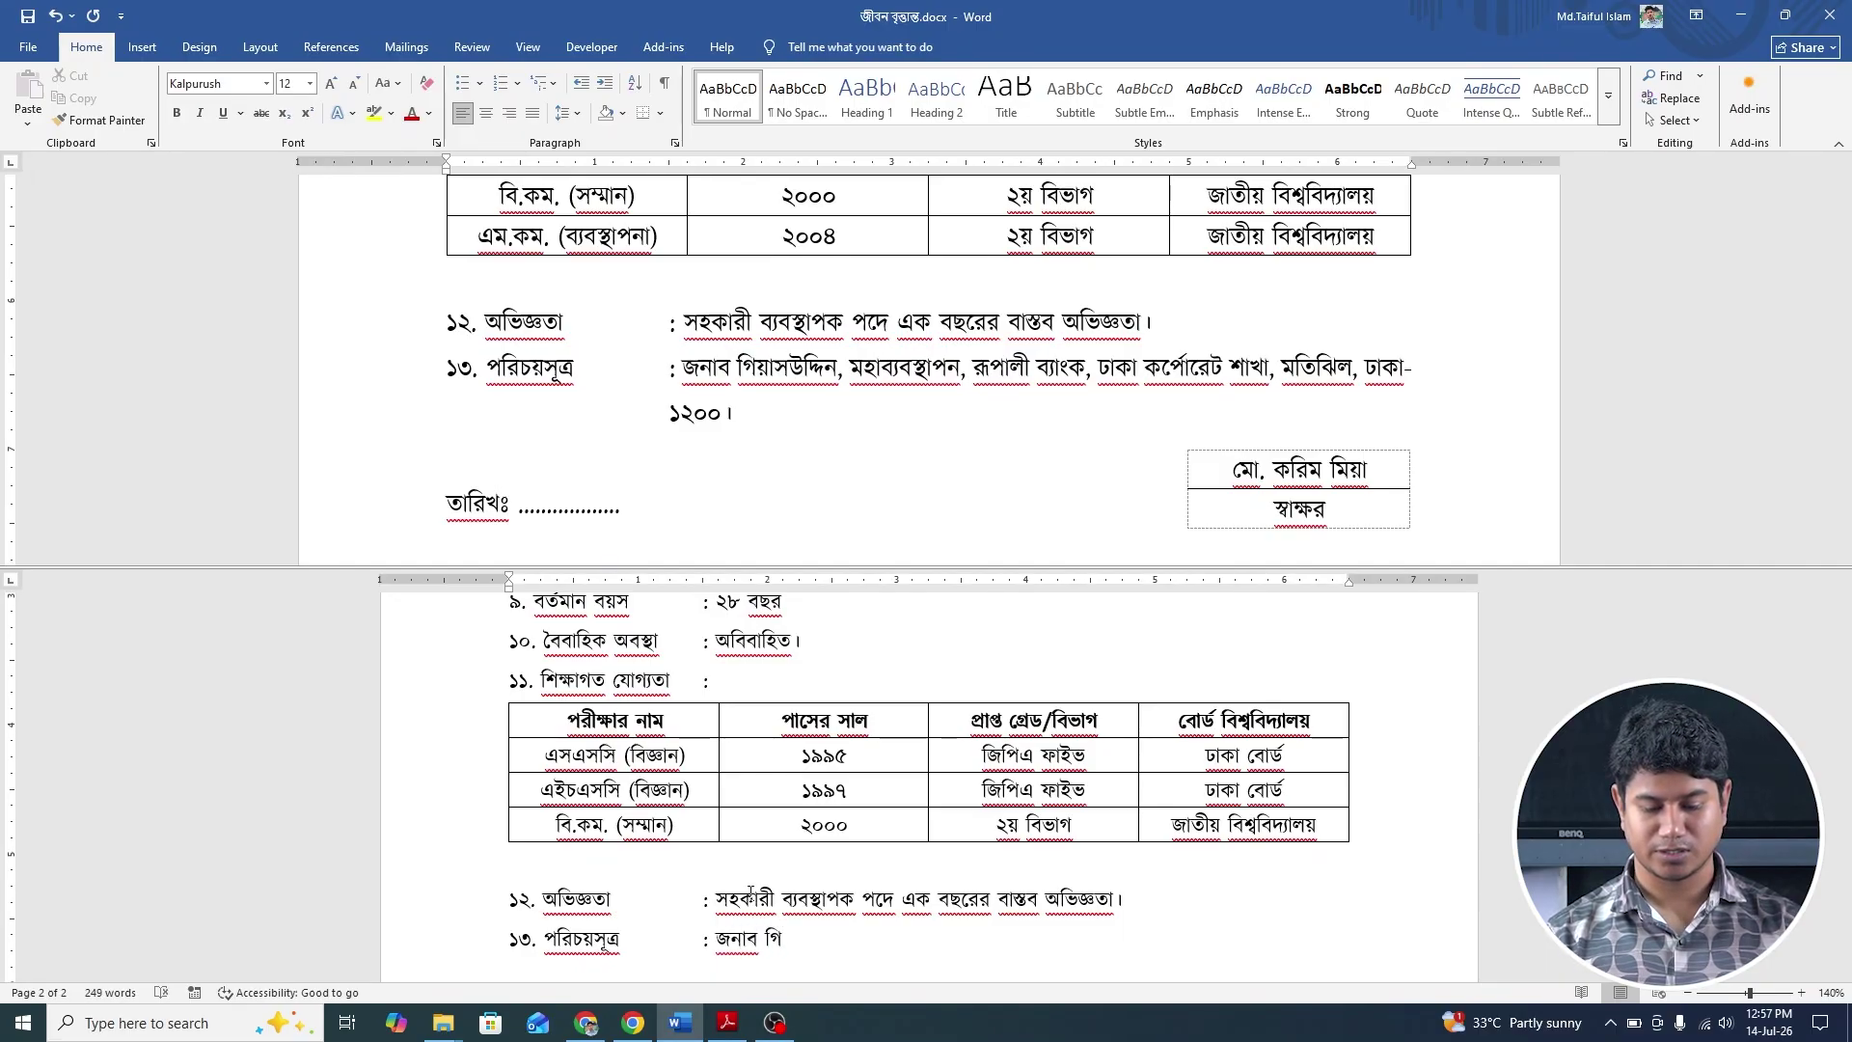
pyautogui.write('য়াসউ')
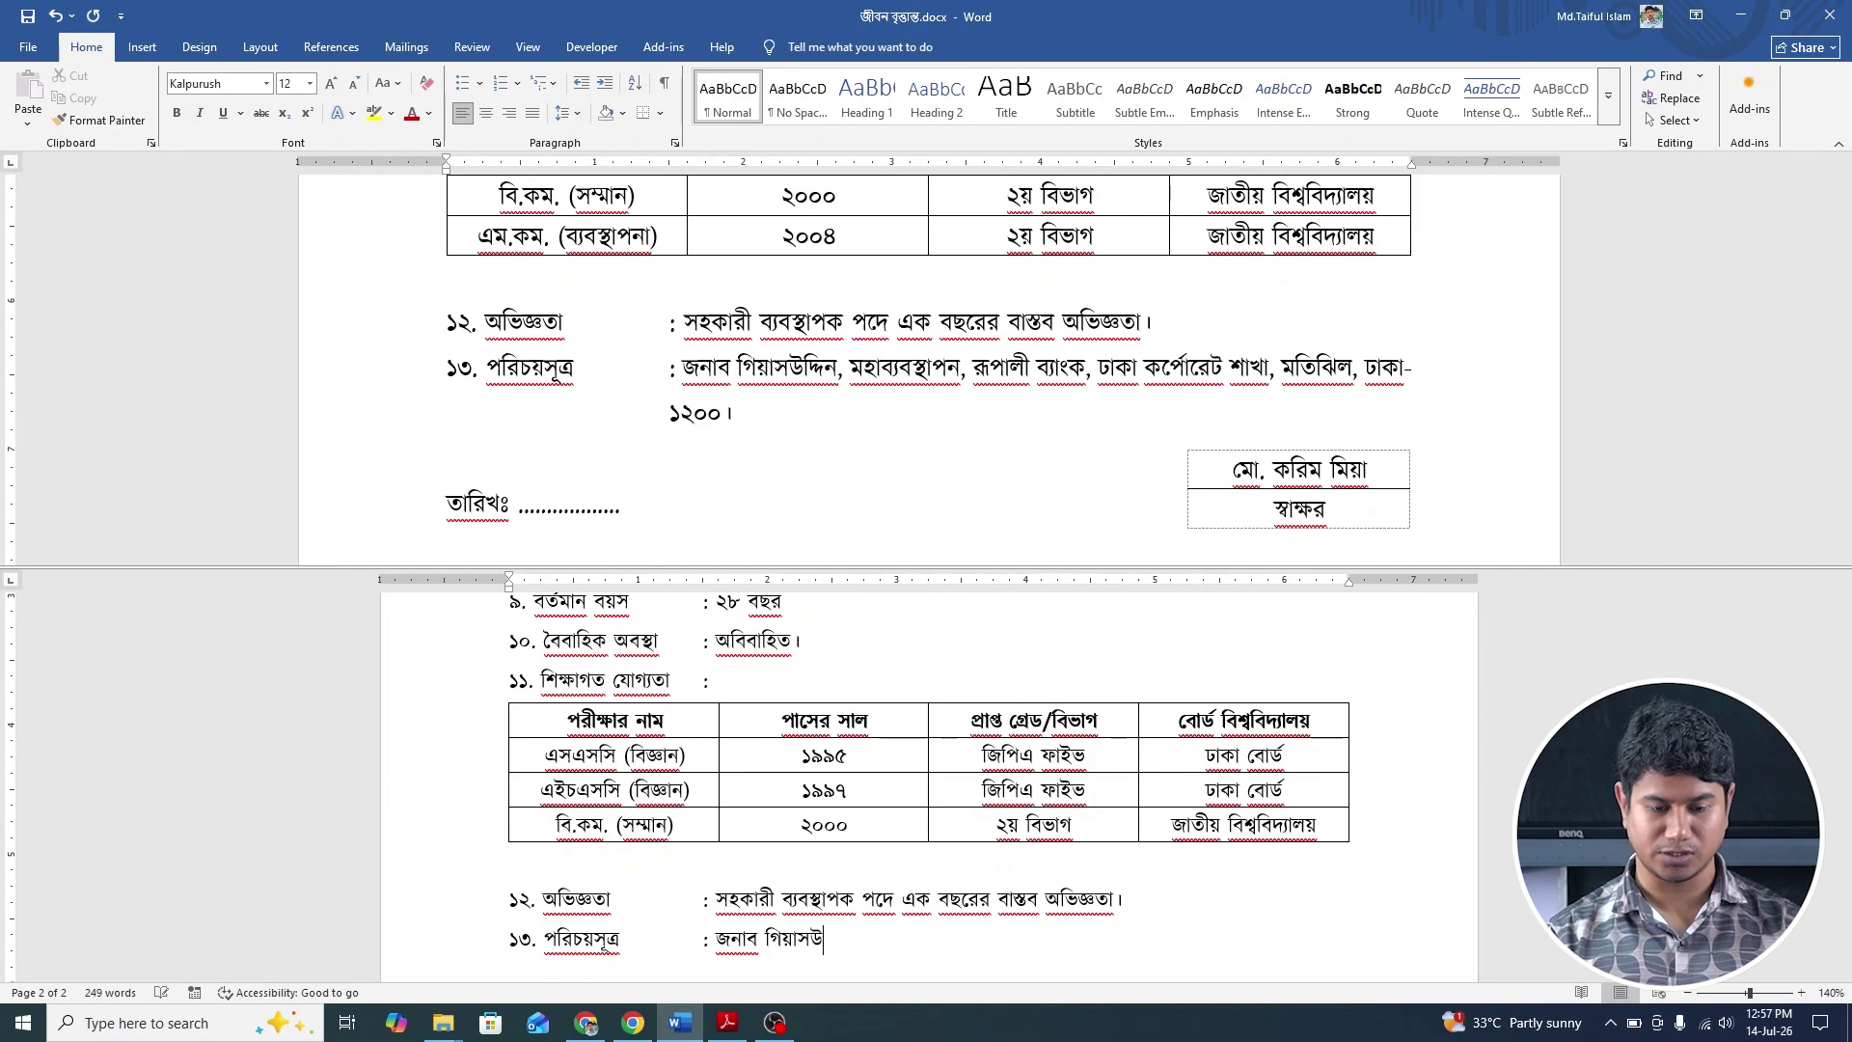
pyautogui.write('দ্দিন')
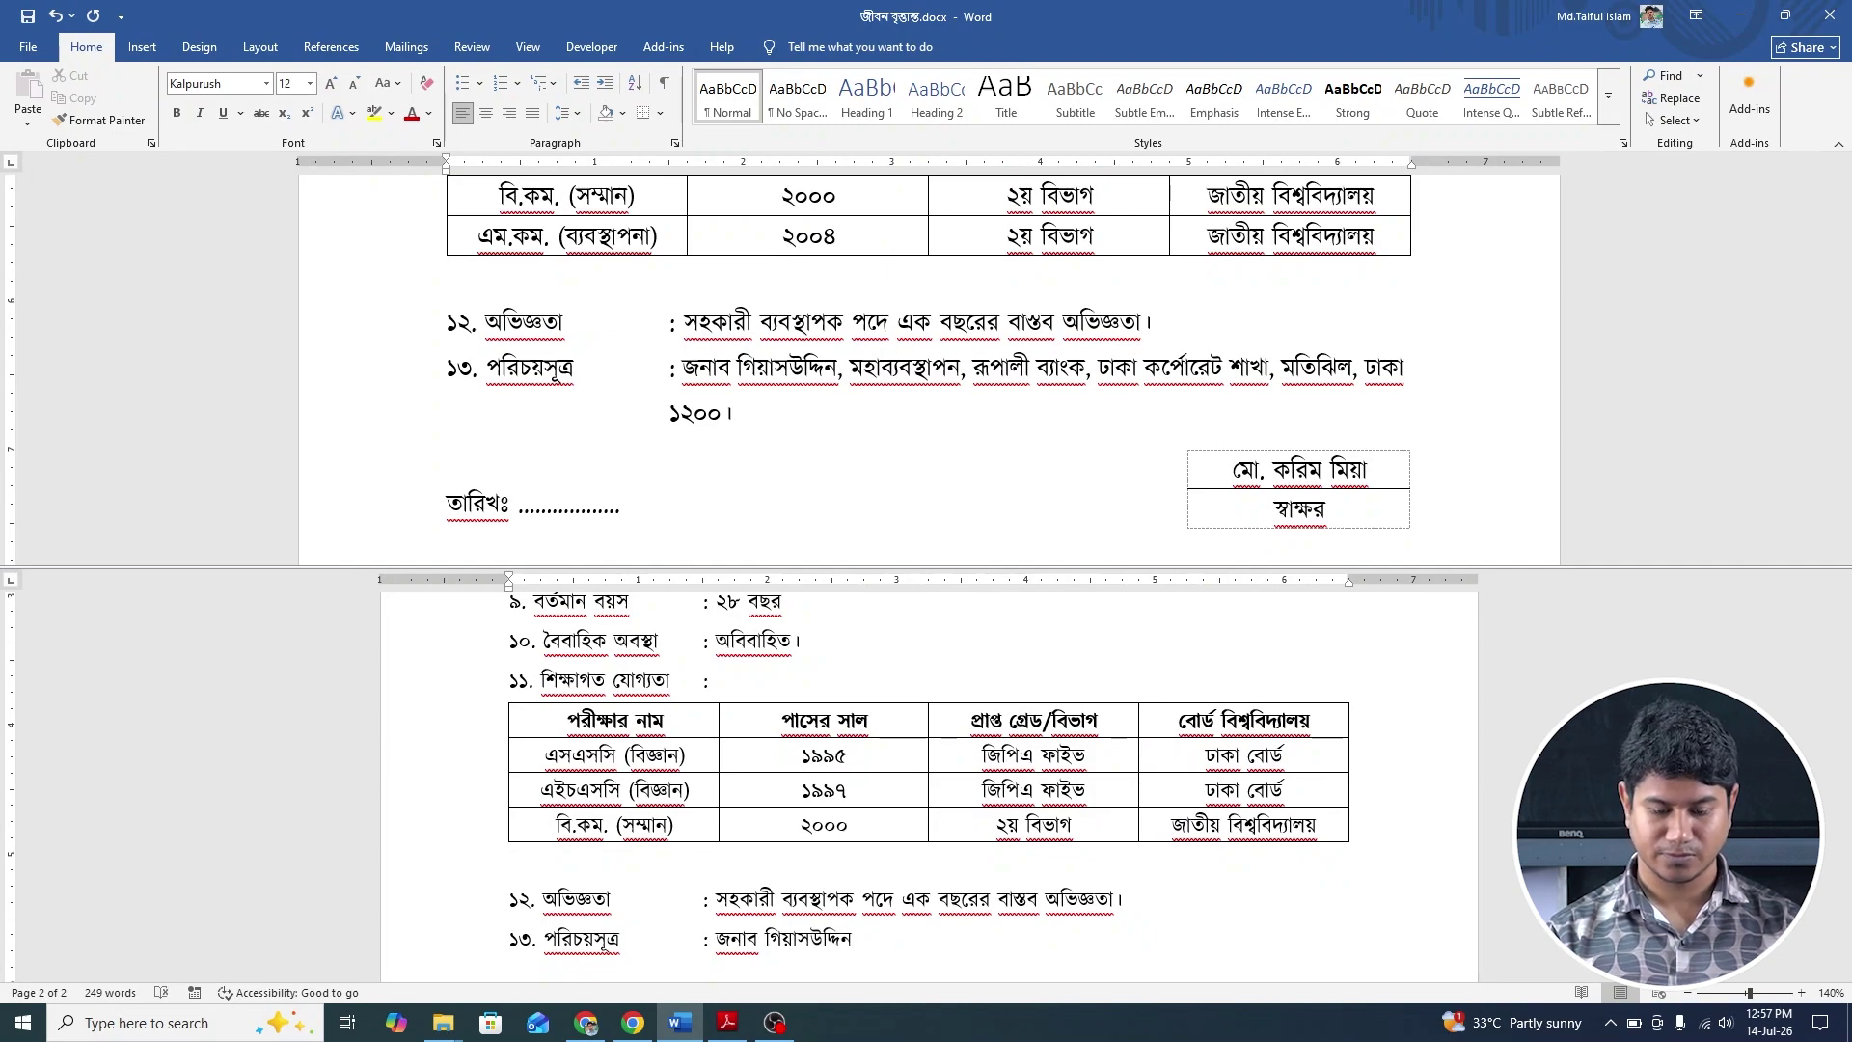
pyautogui.write(' , ম')
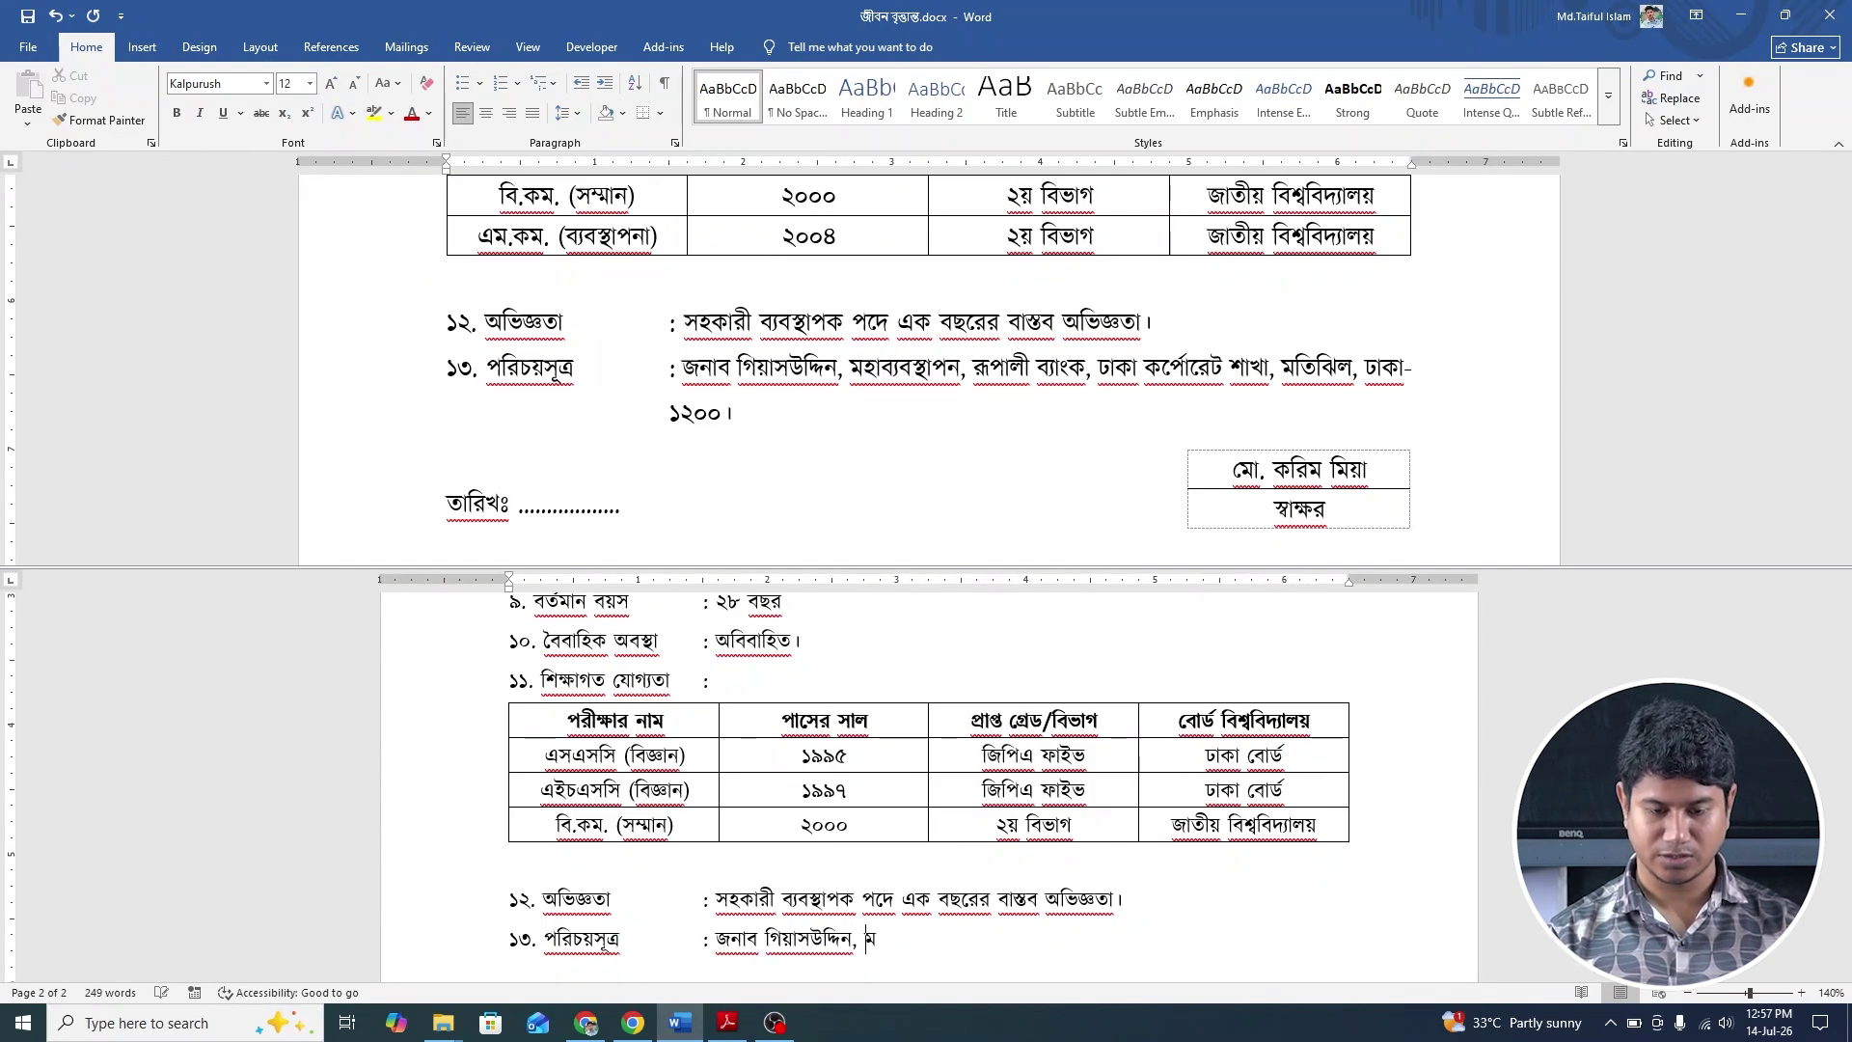
pyautogui.write('হাব্যব')
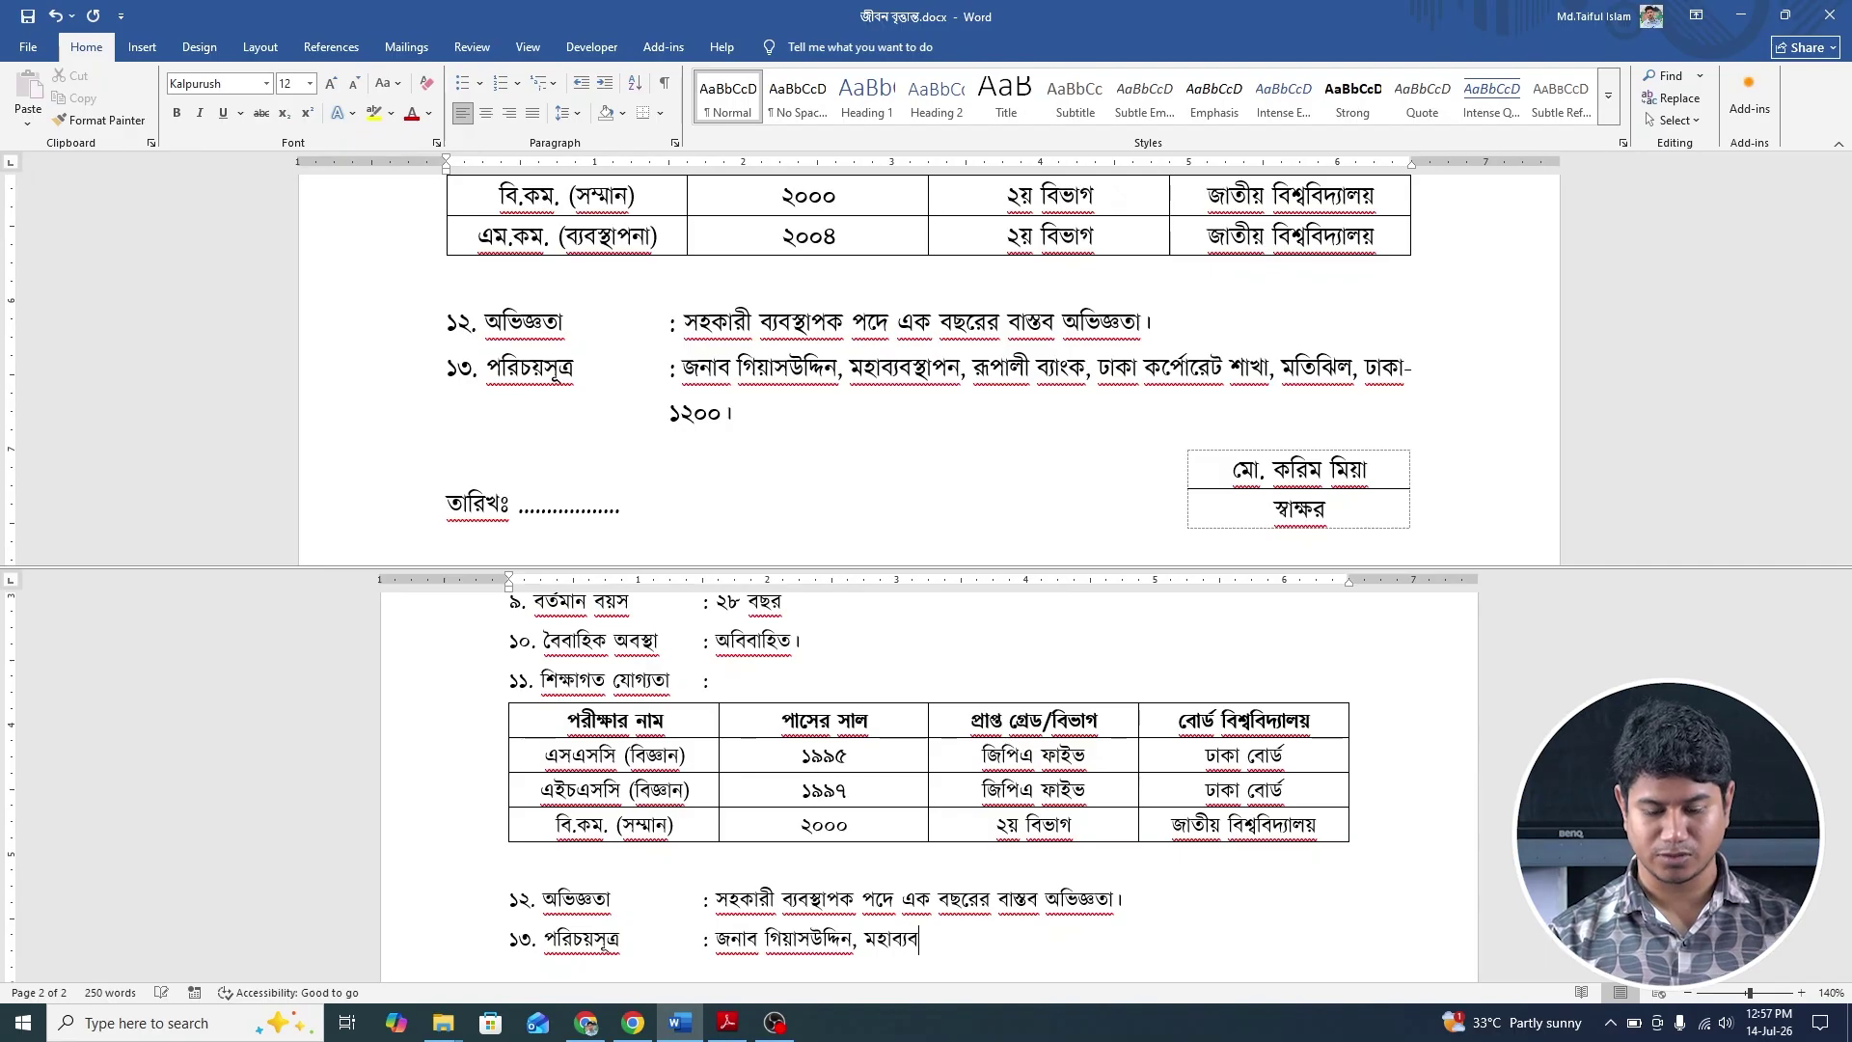
pyautogui.write('স্থাপন')
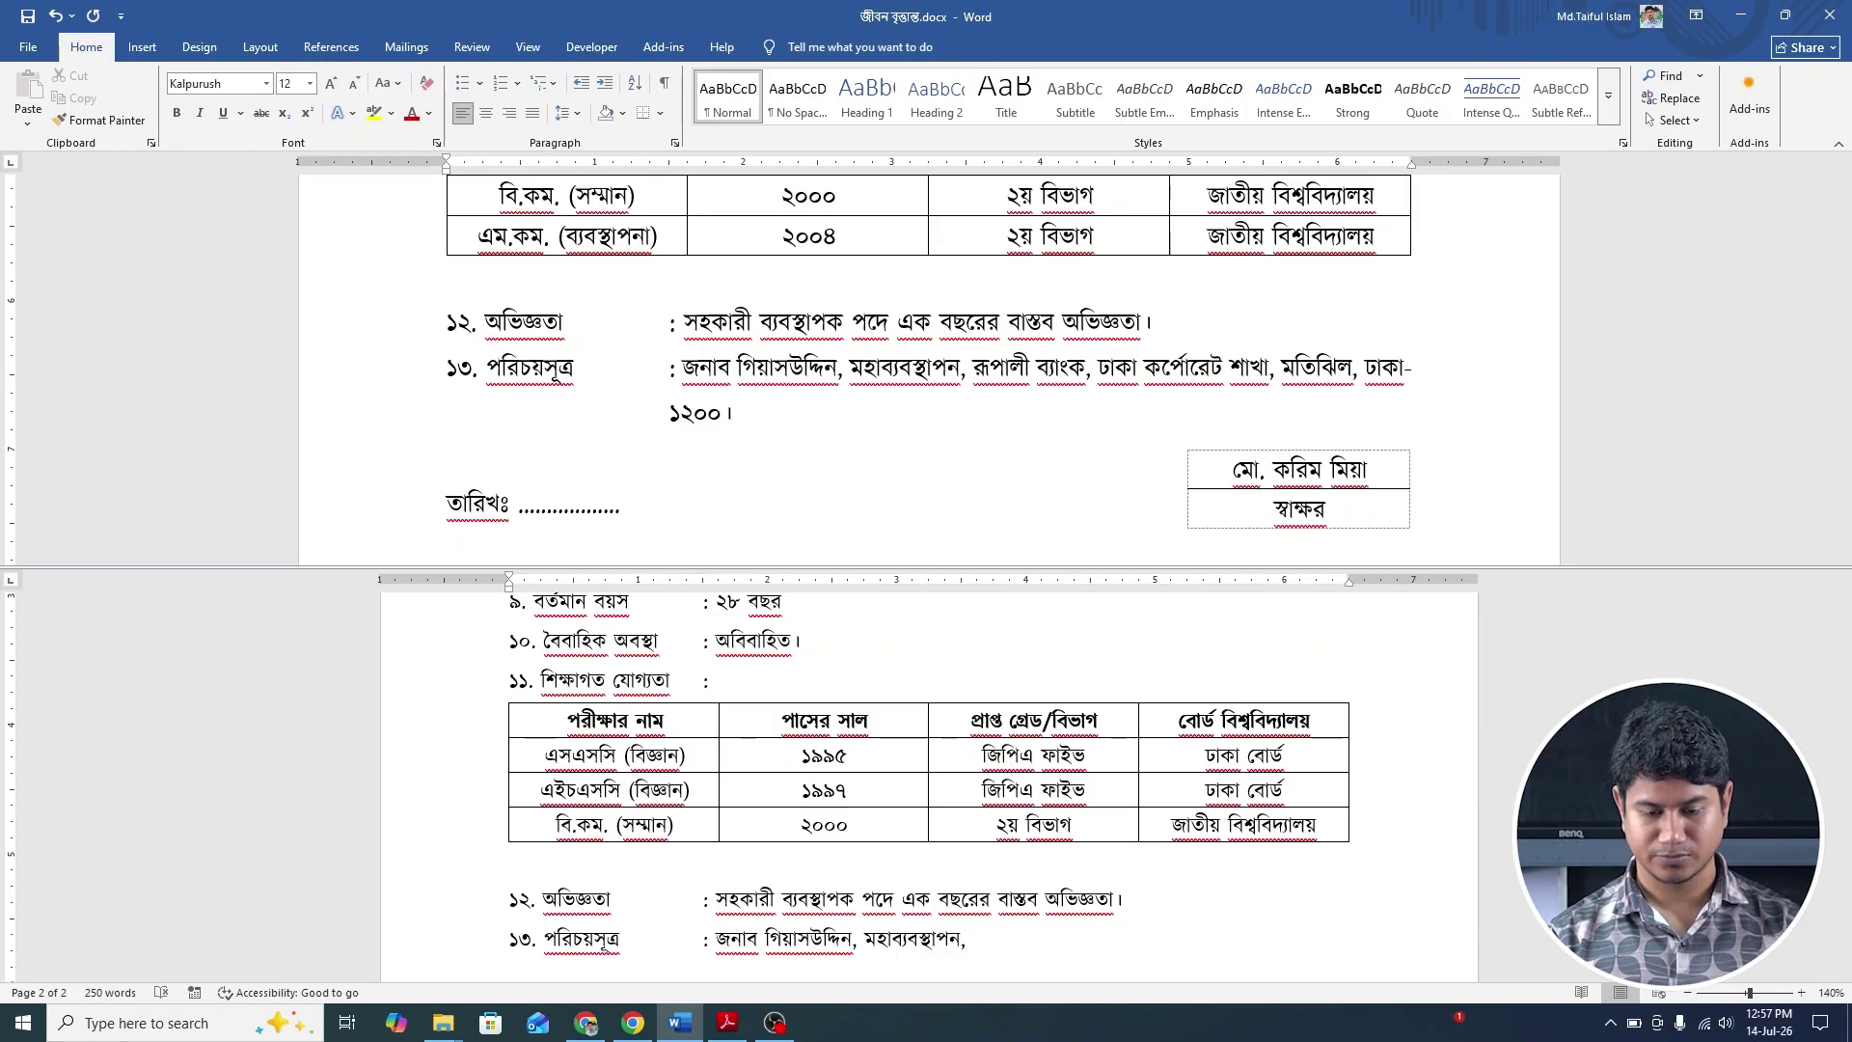
pyautogui.write(', র')
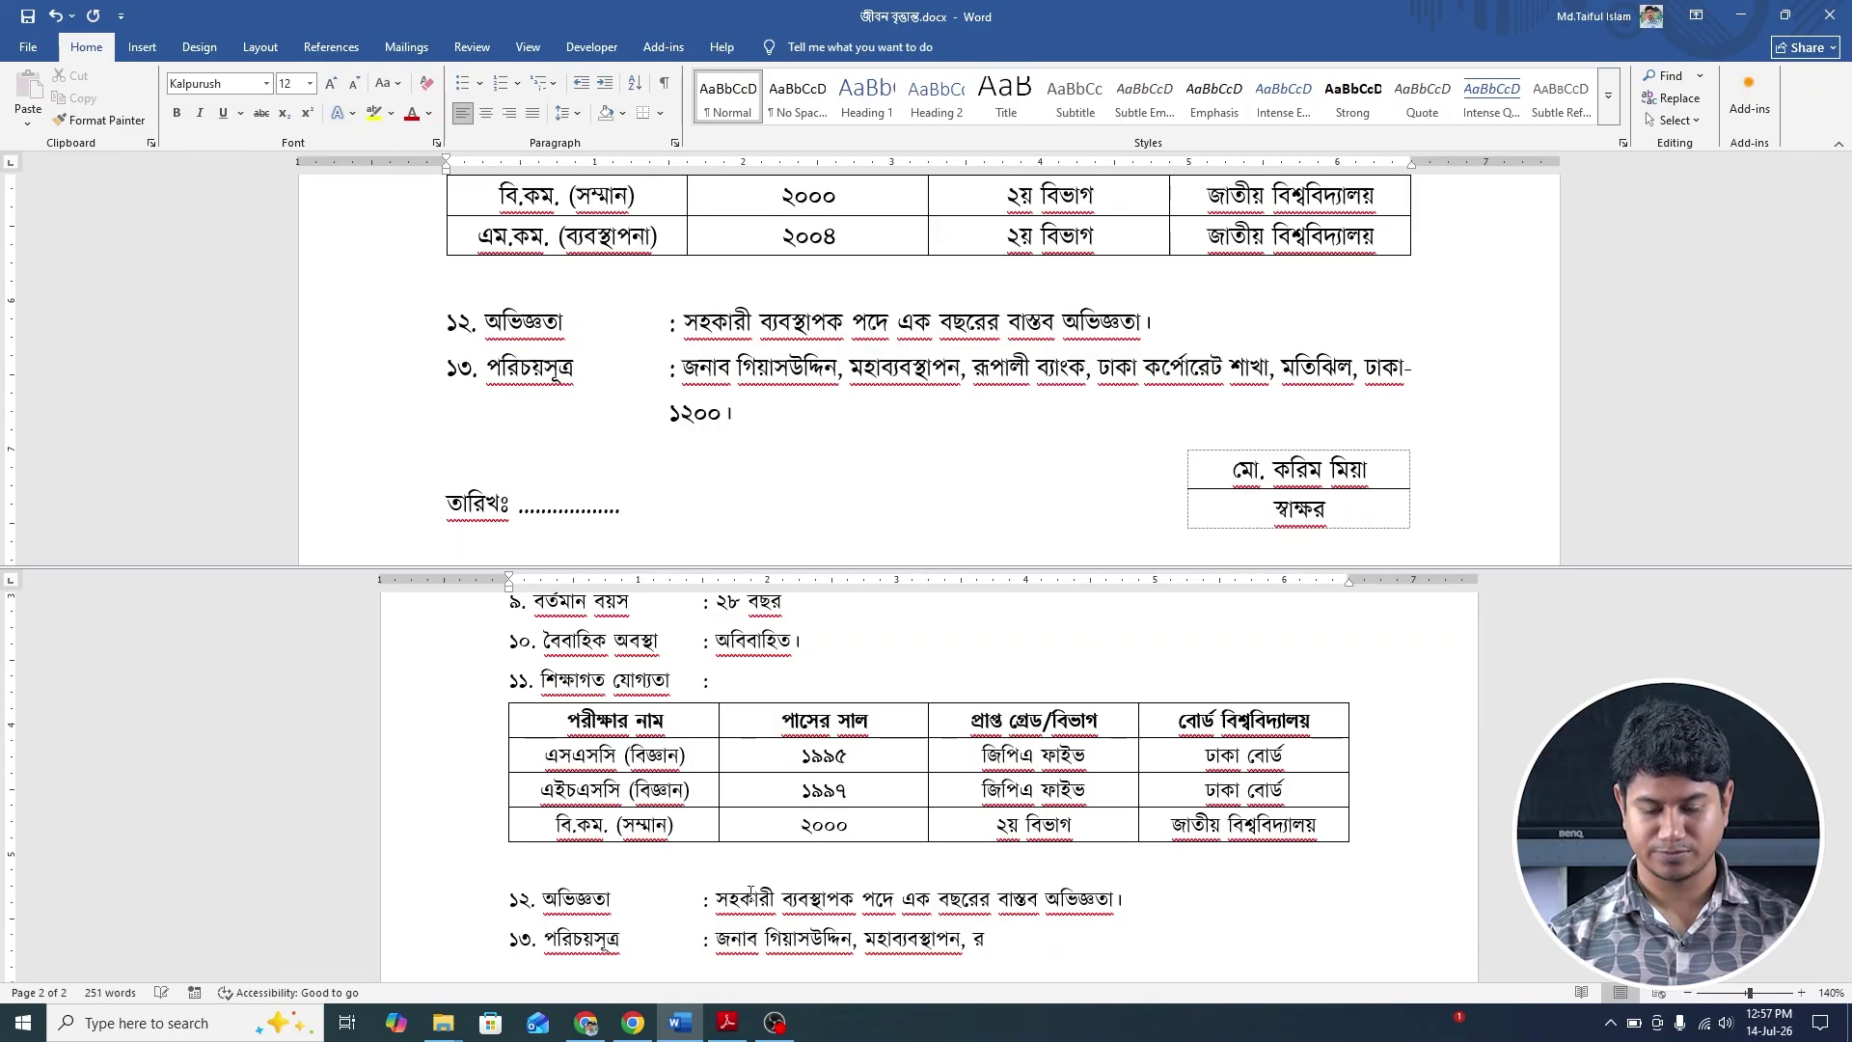
pyautogui.write('ূপালী')
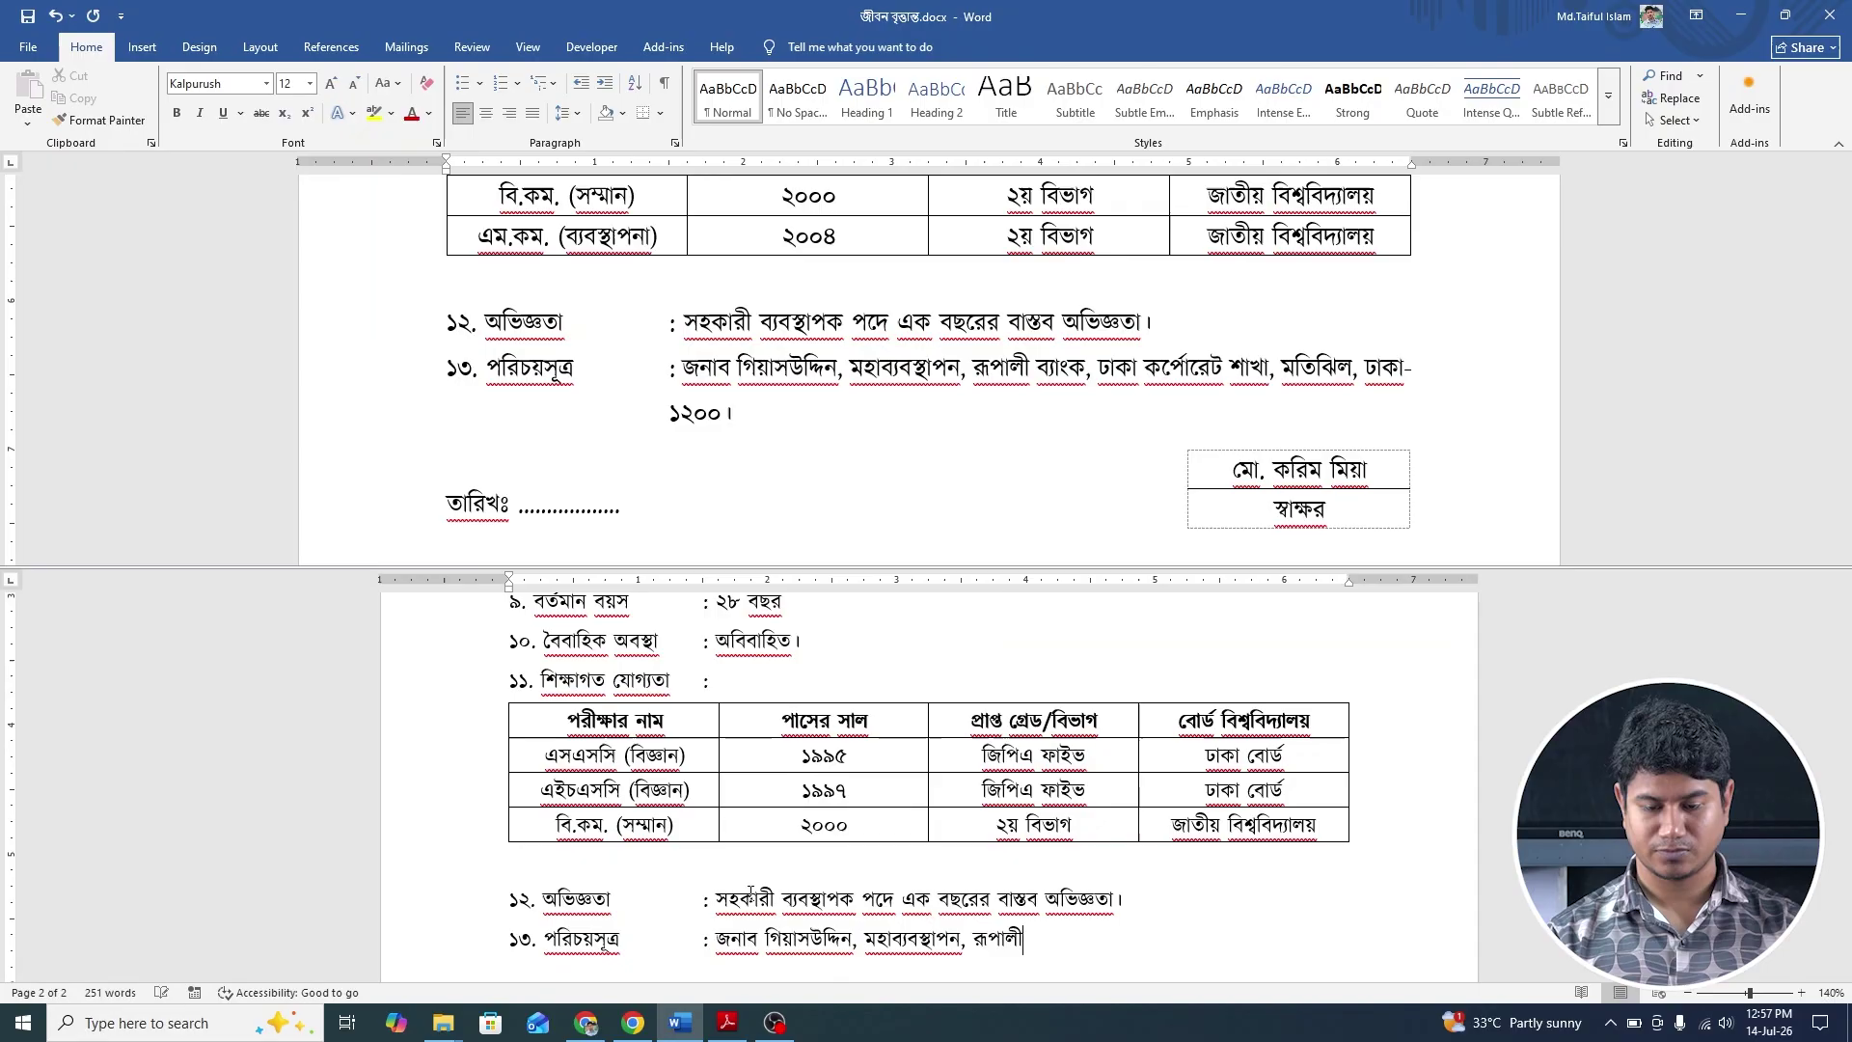
pyautogui.write(' ব্যাংক')
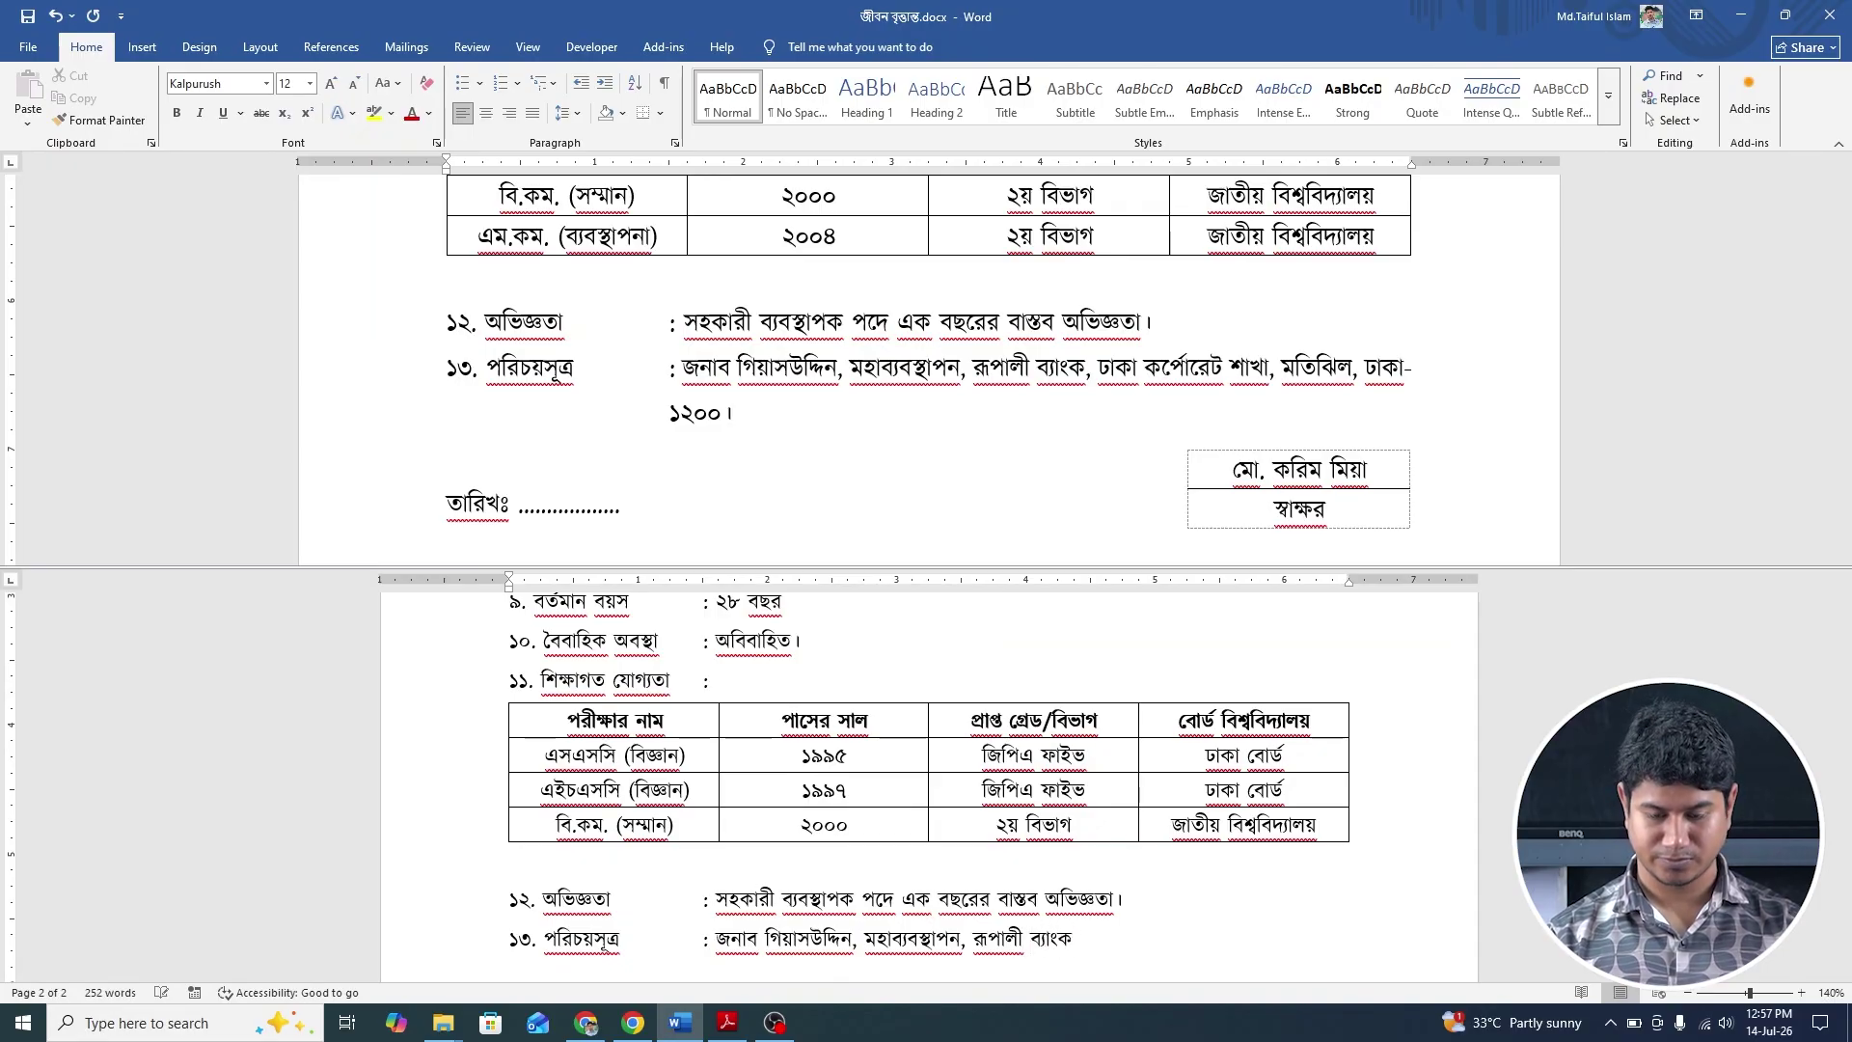
pyautogui.write(', ঢাক')
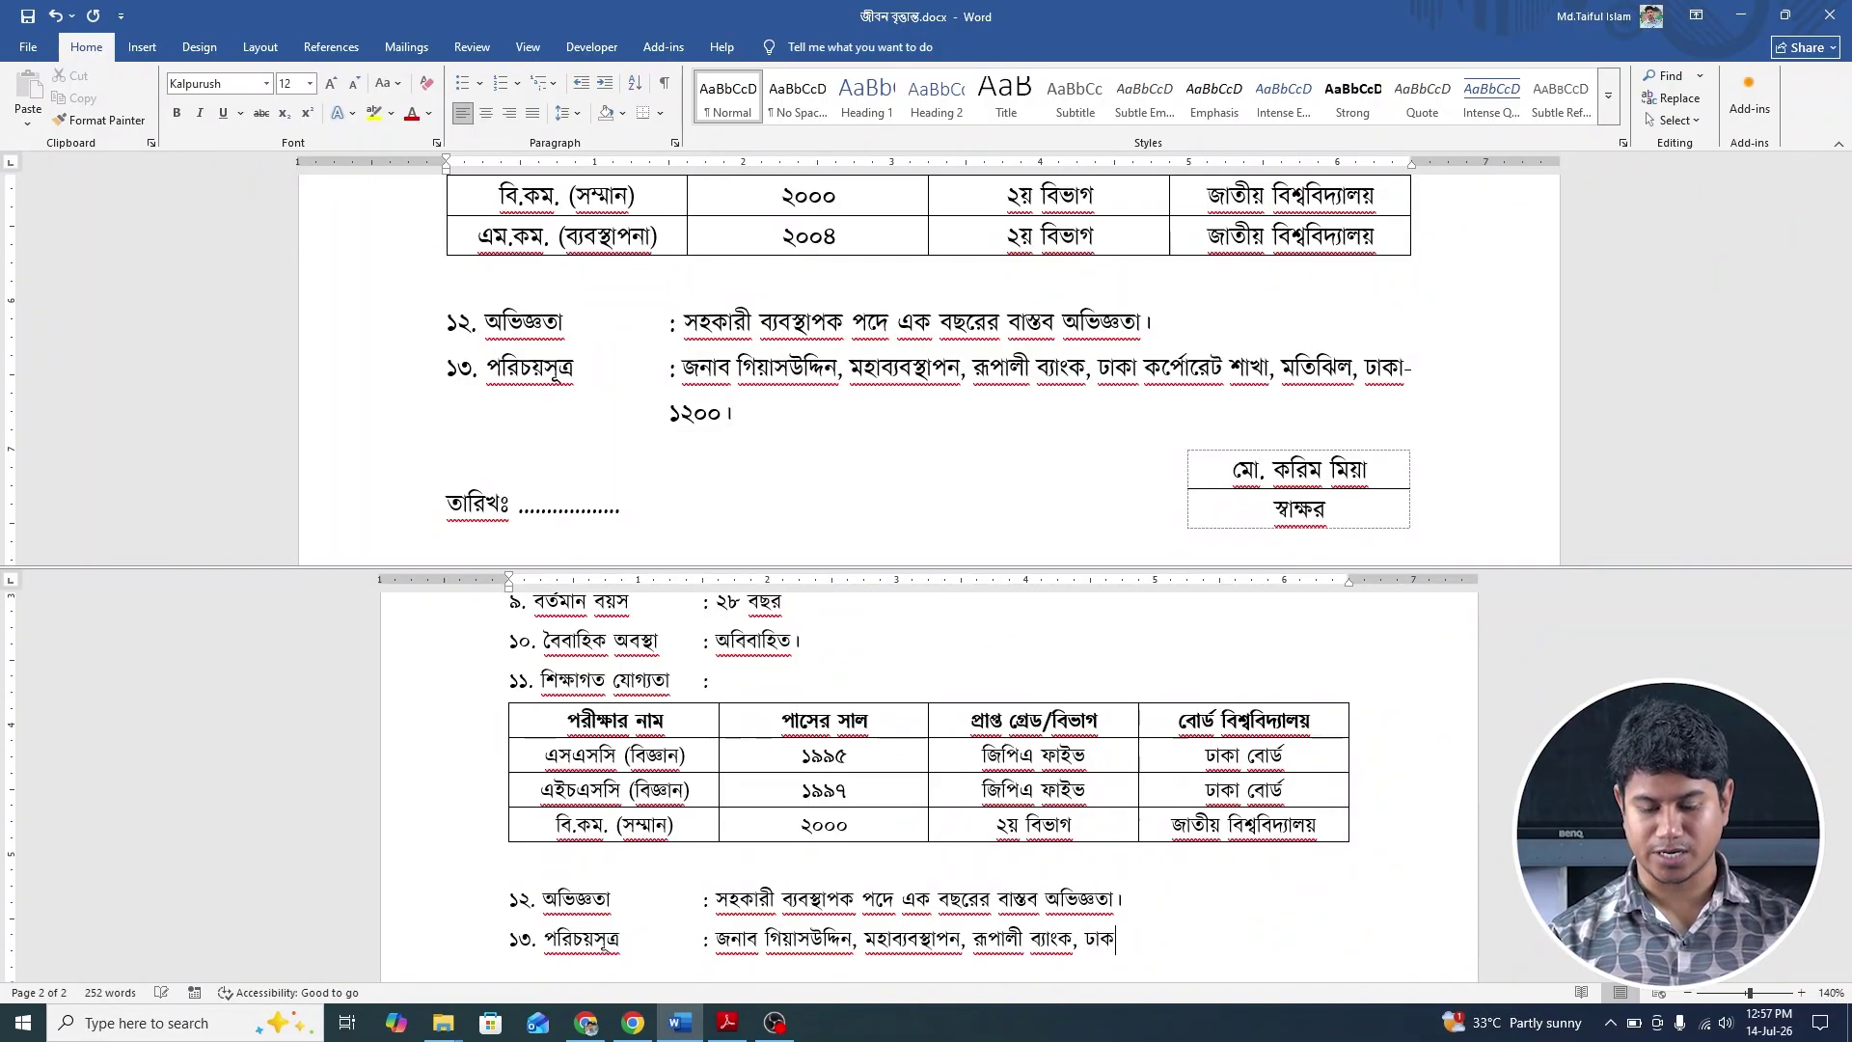
pyautogui.write('া কর্')
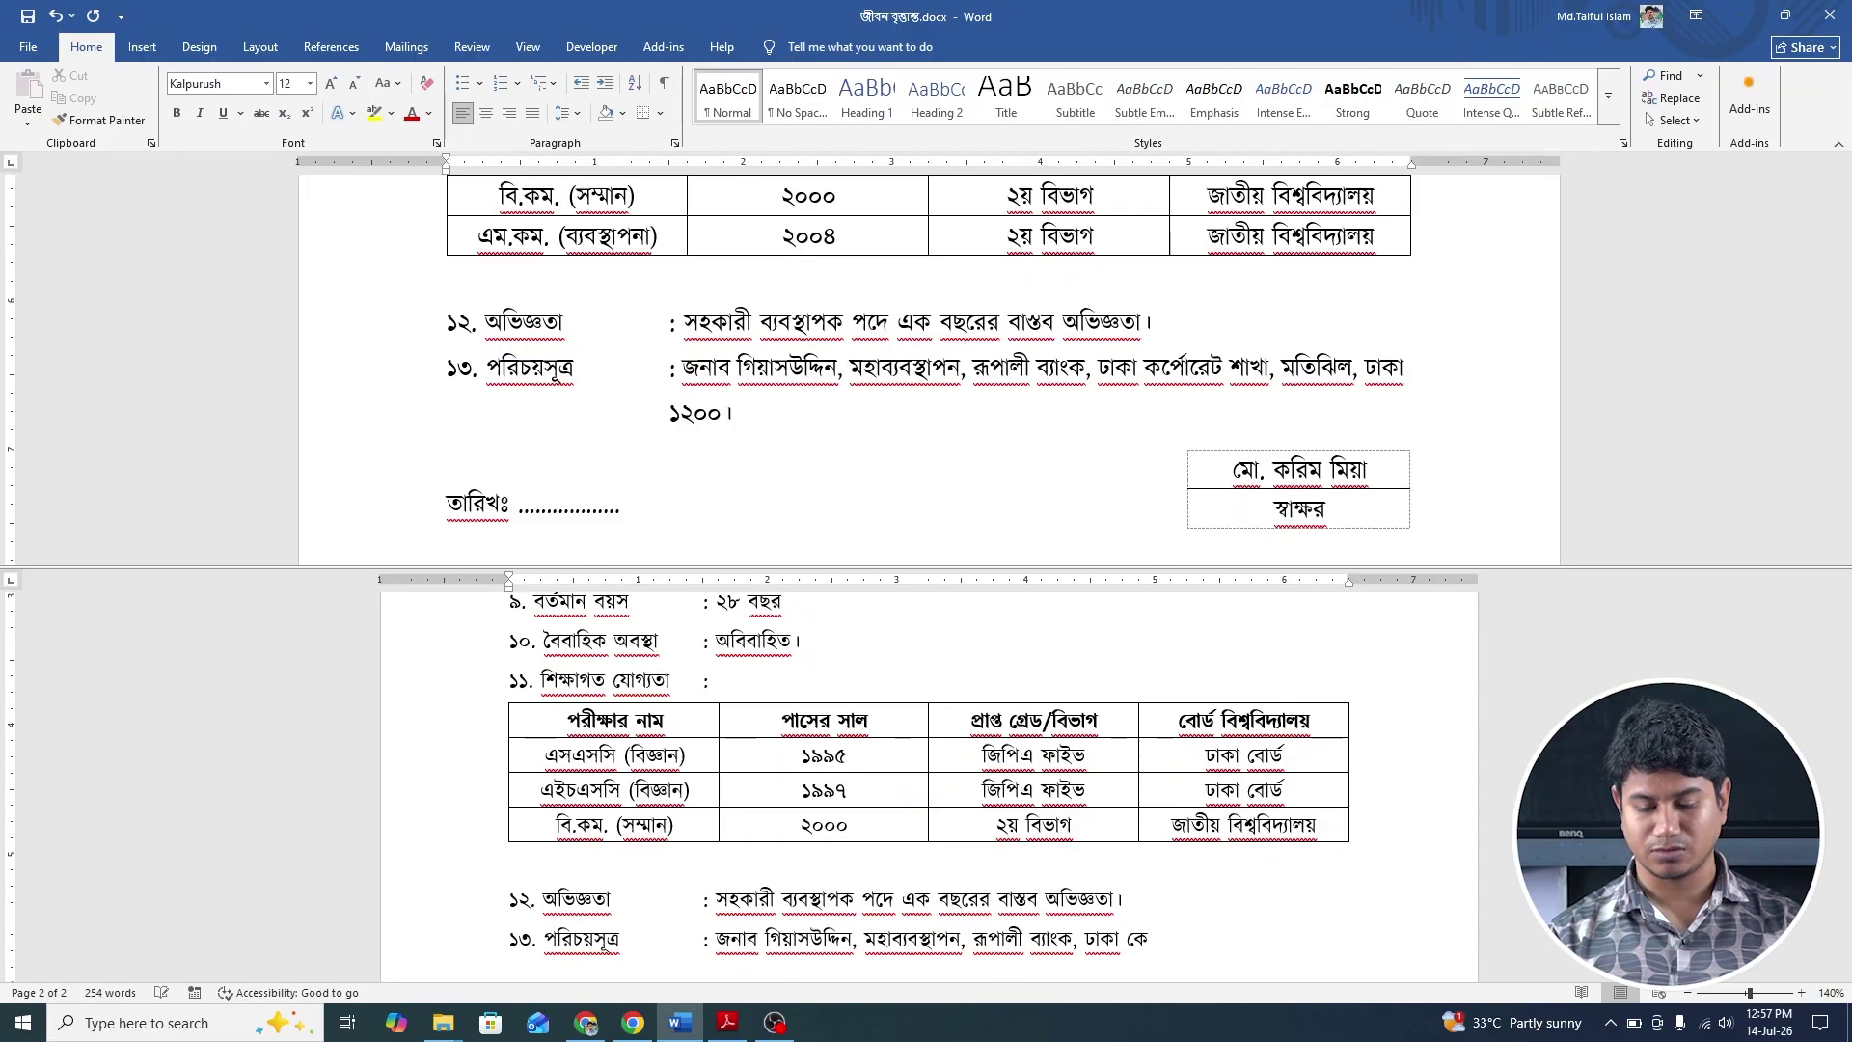
pyautogui.write('পে')
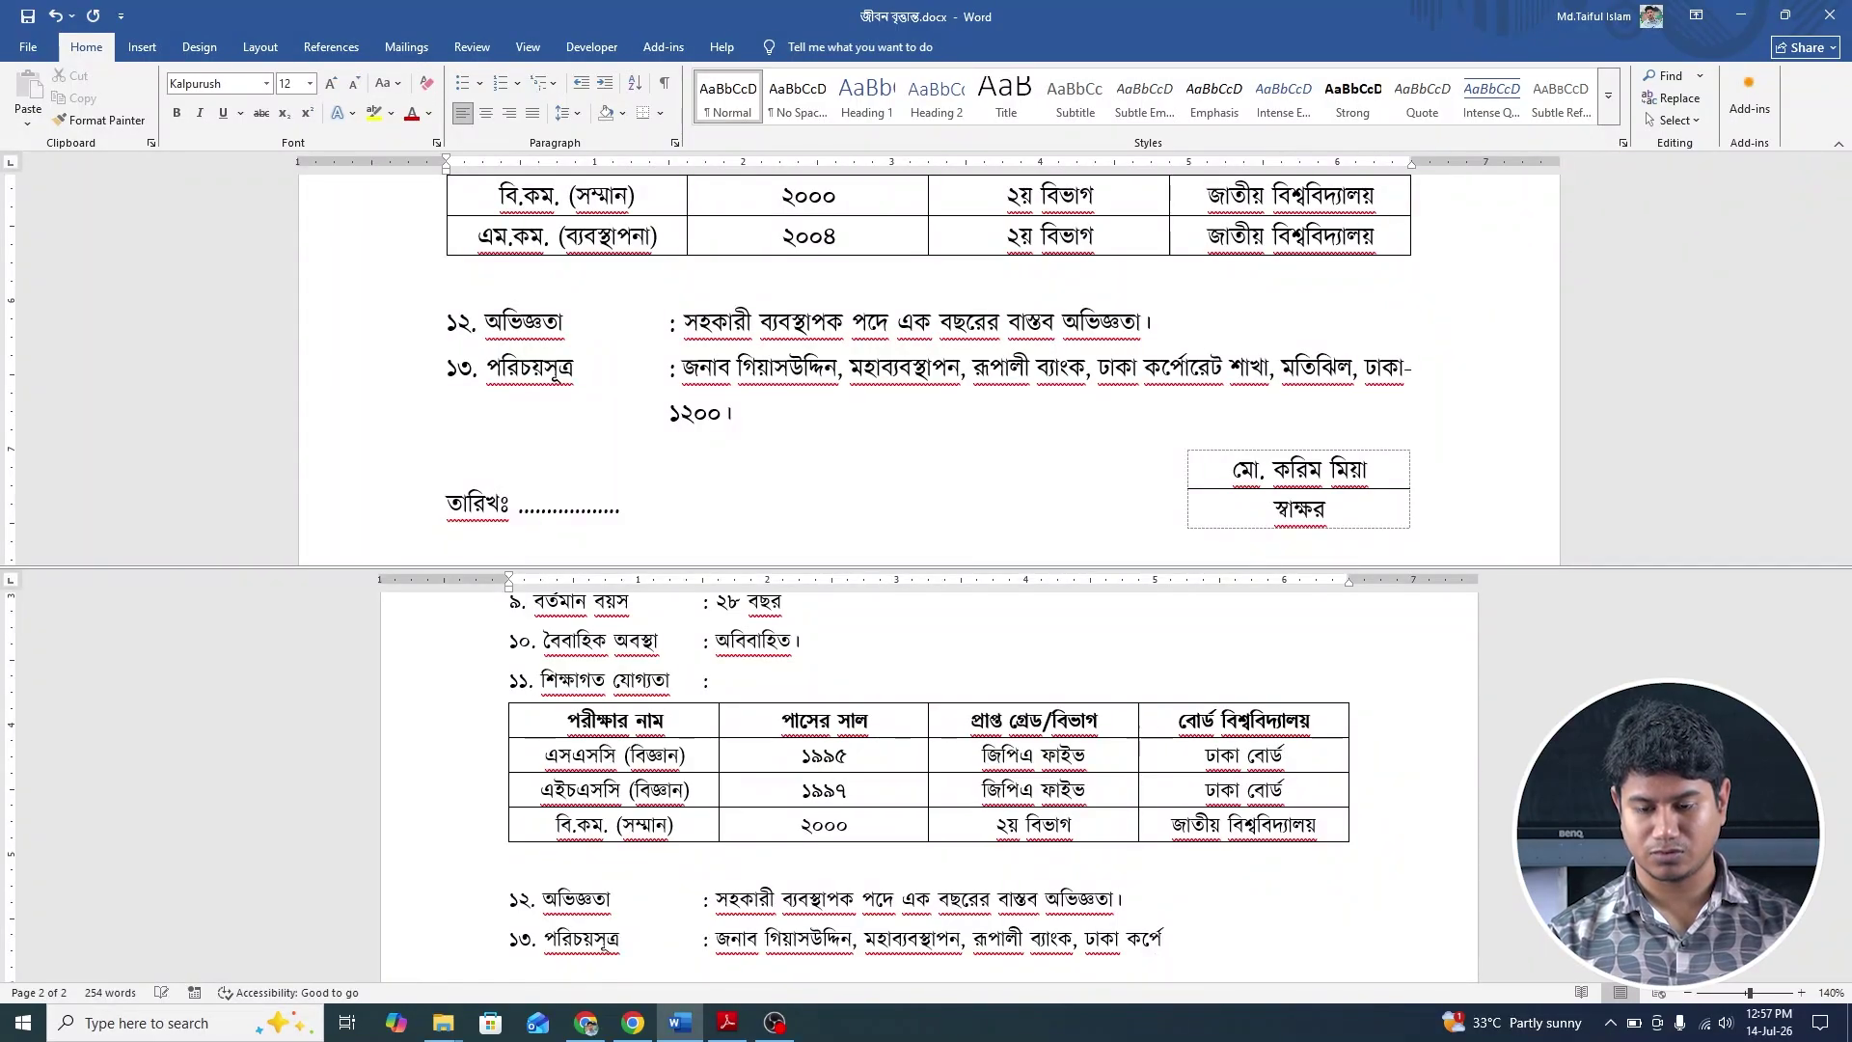
pyautogui.write('ারেট শাখা')
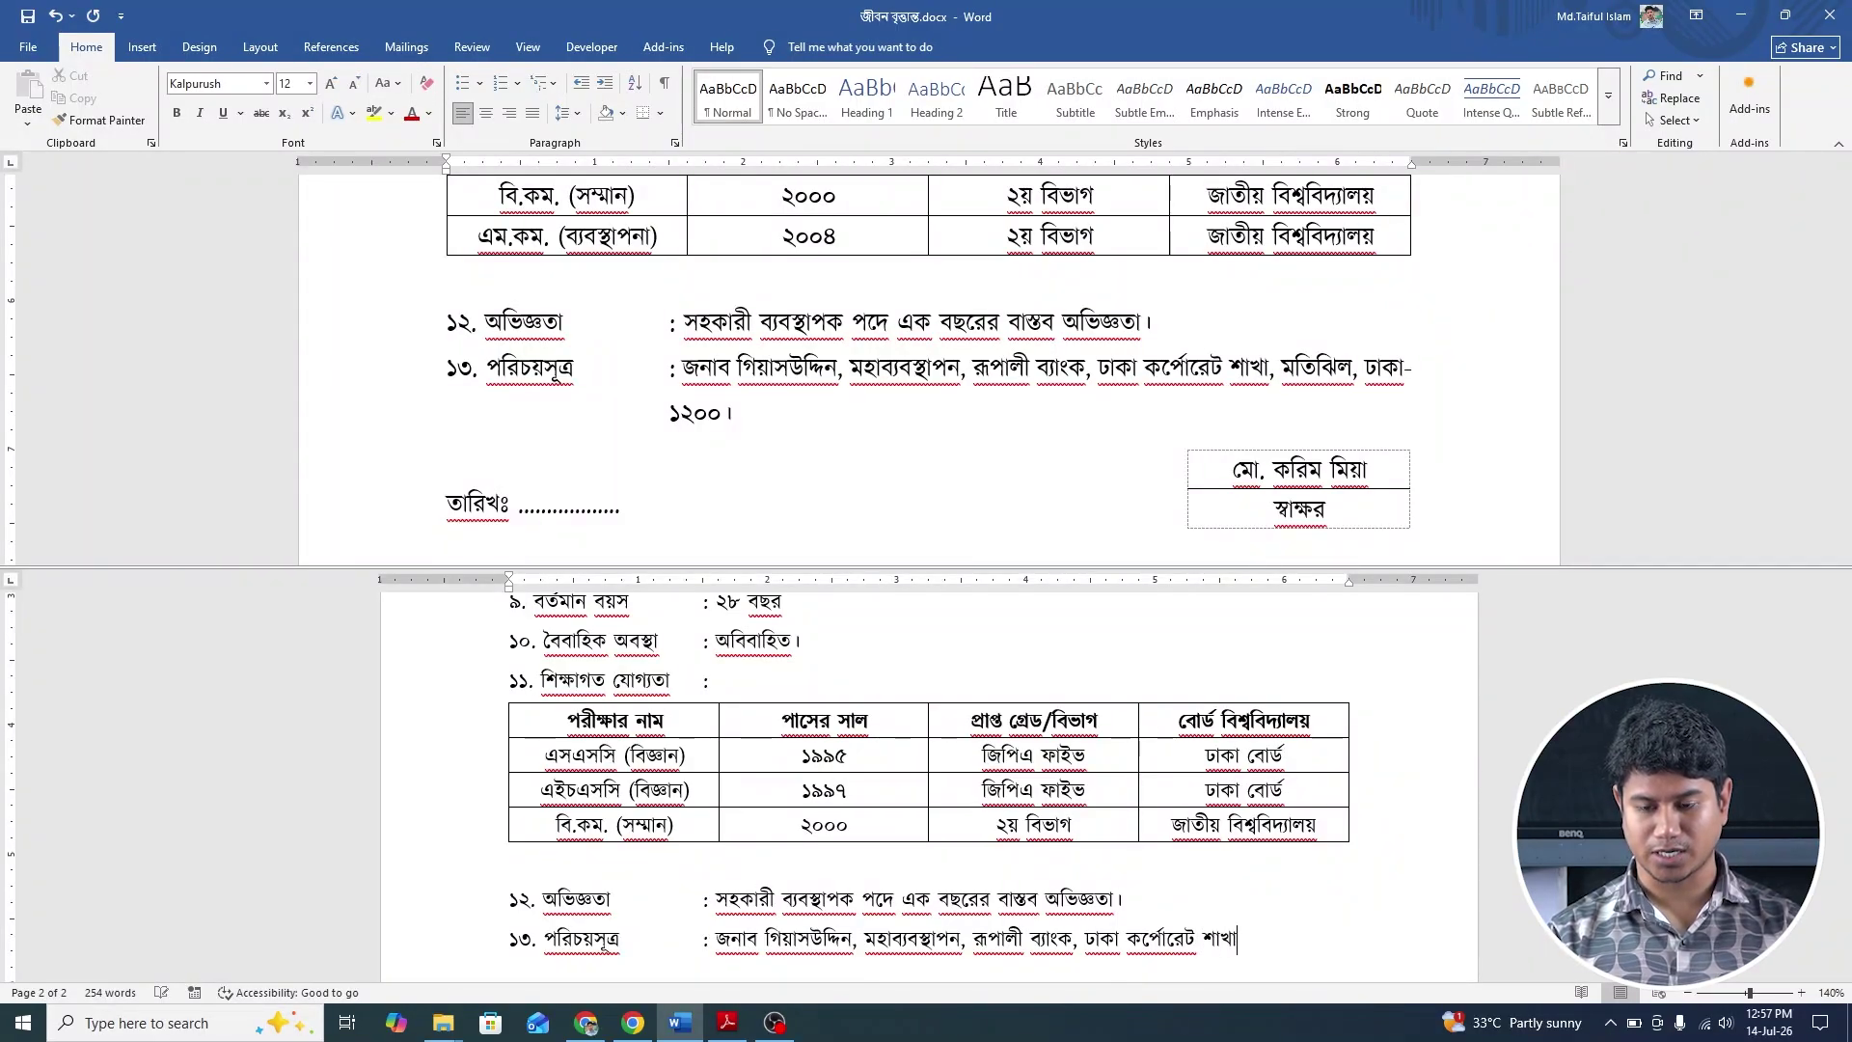
pyautogui.write(', মতি')
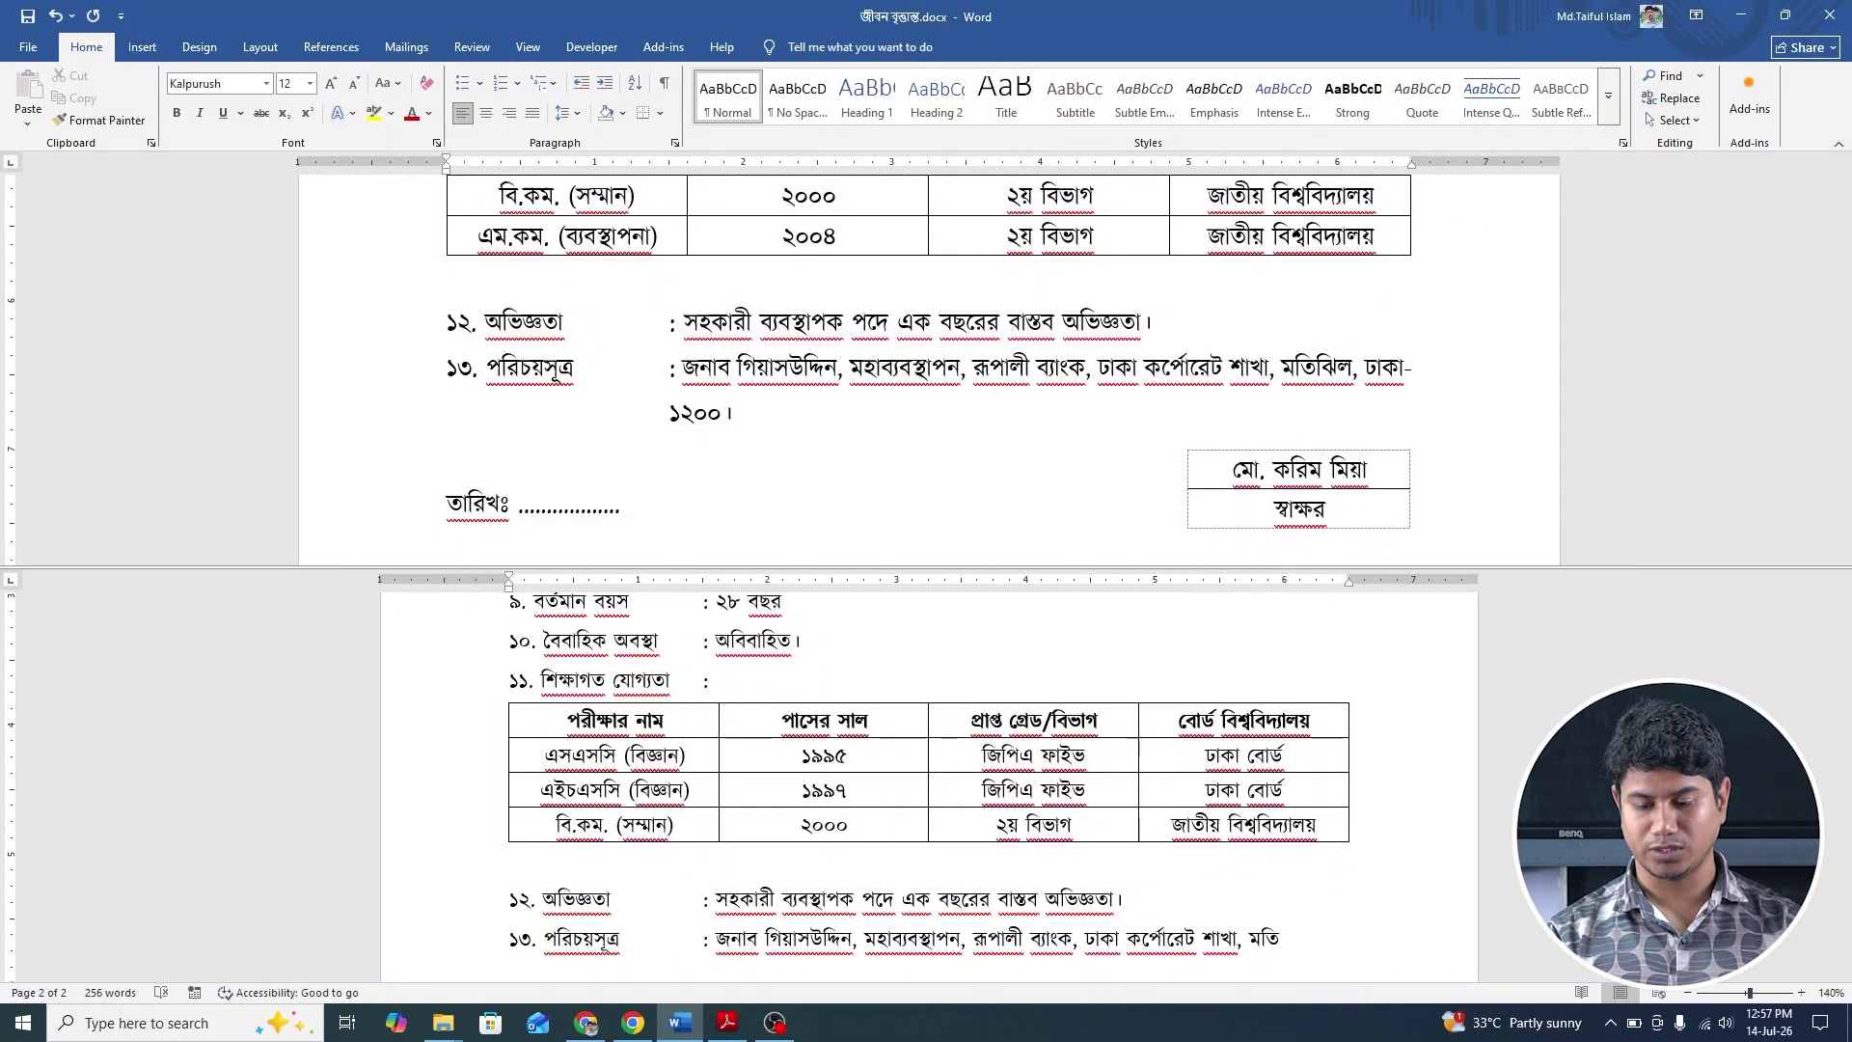
pyautogui.write('ঝিল, ঢা')
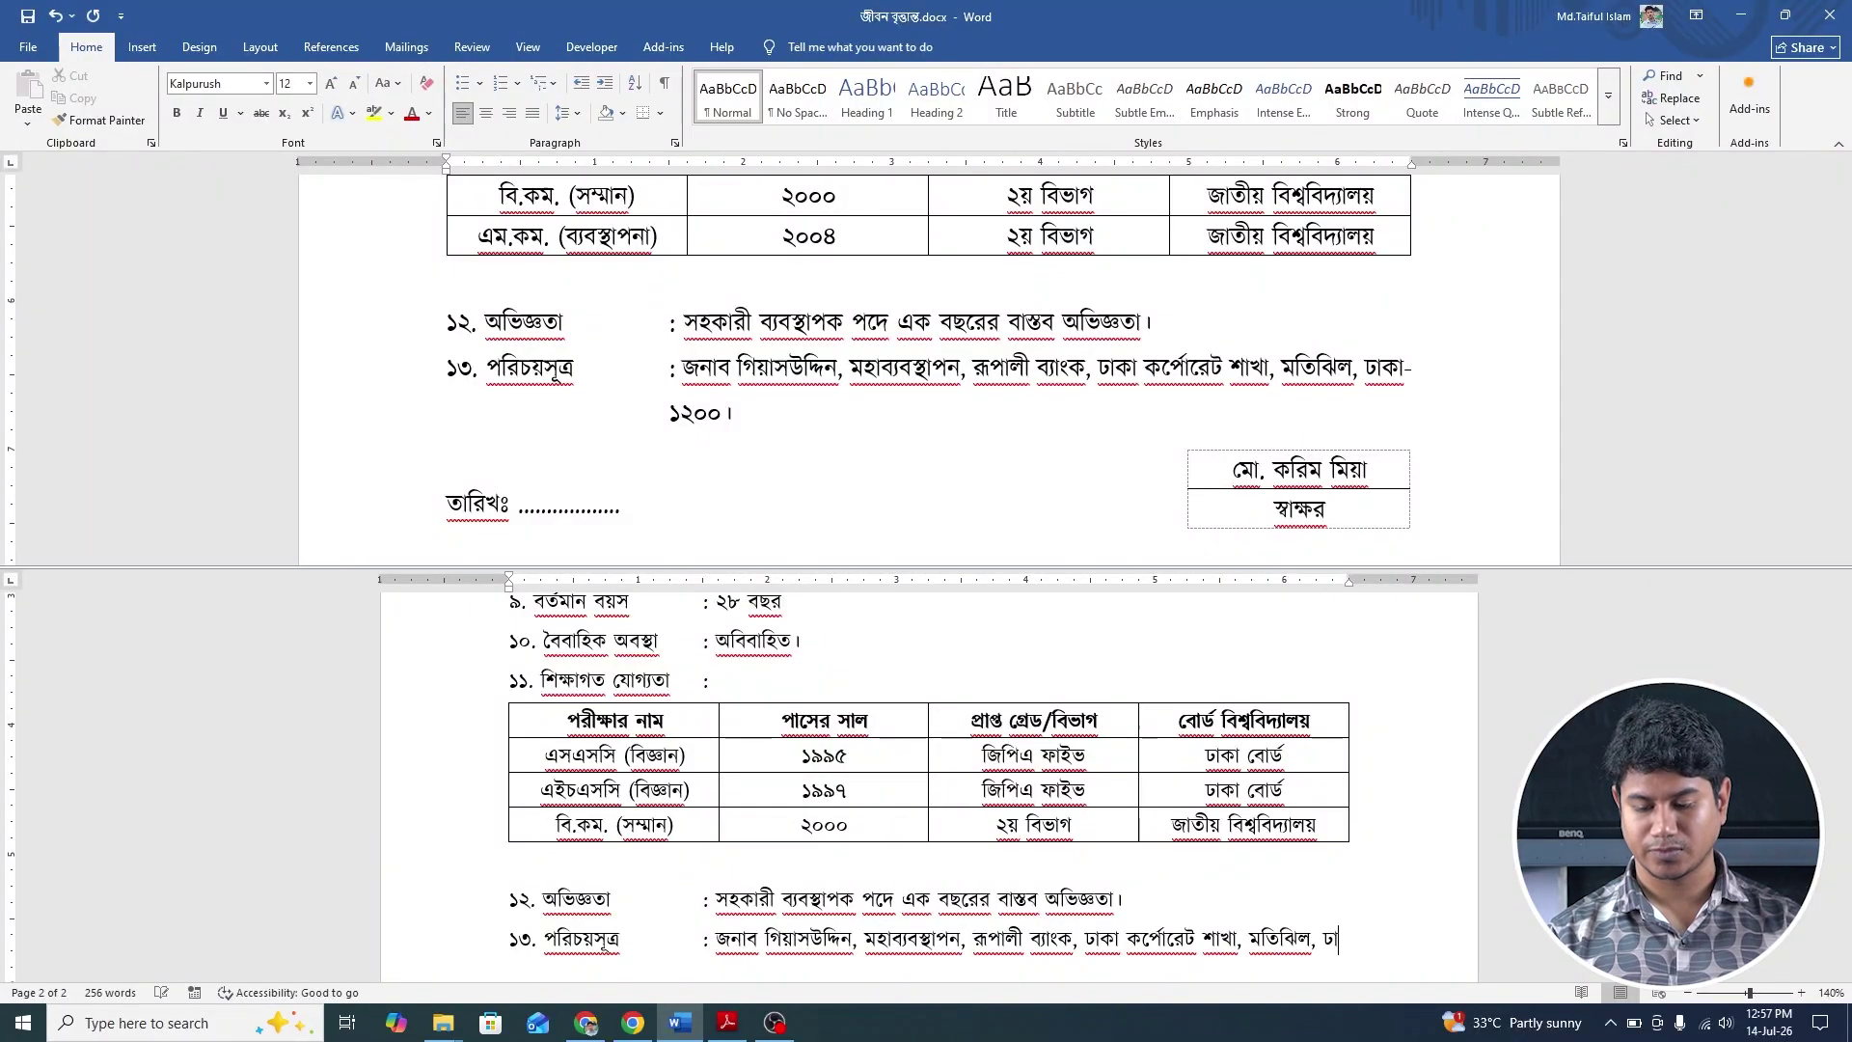
pyautogui.write('কা-')
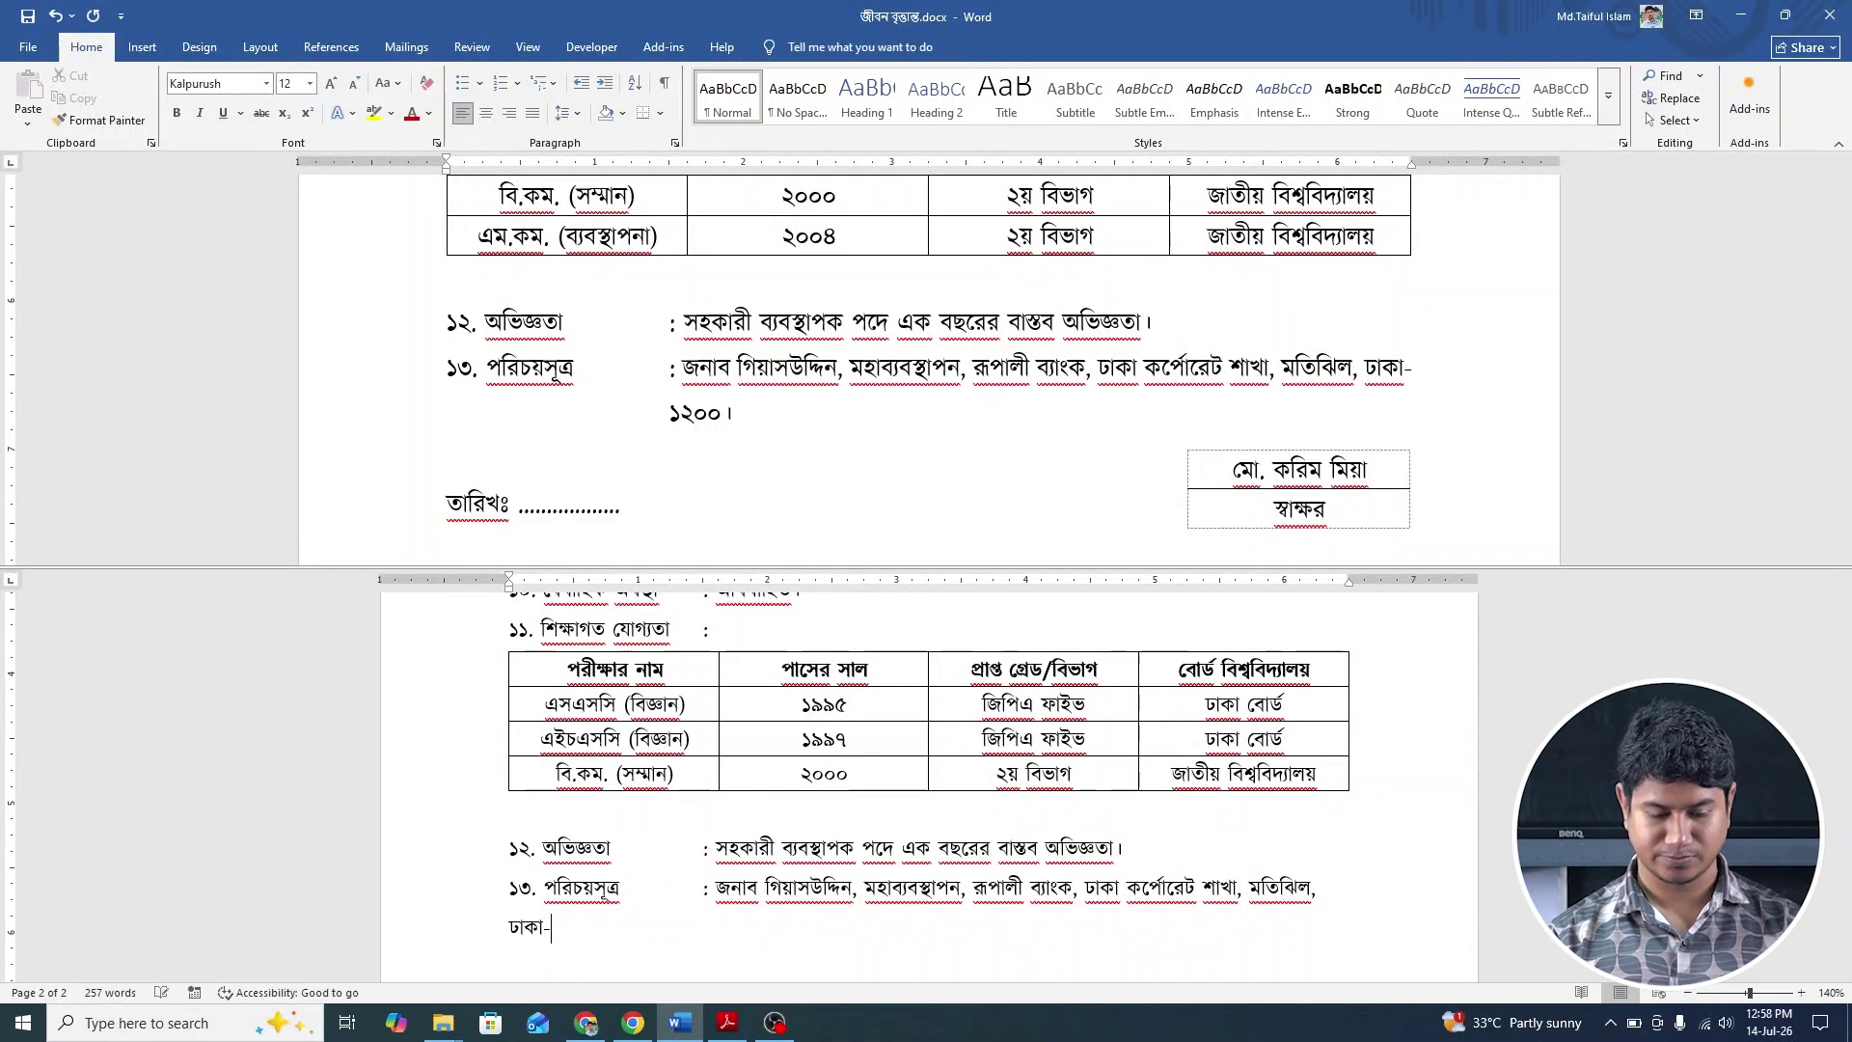
pyautogui.write(' ১২০')
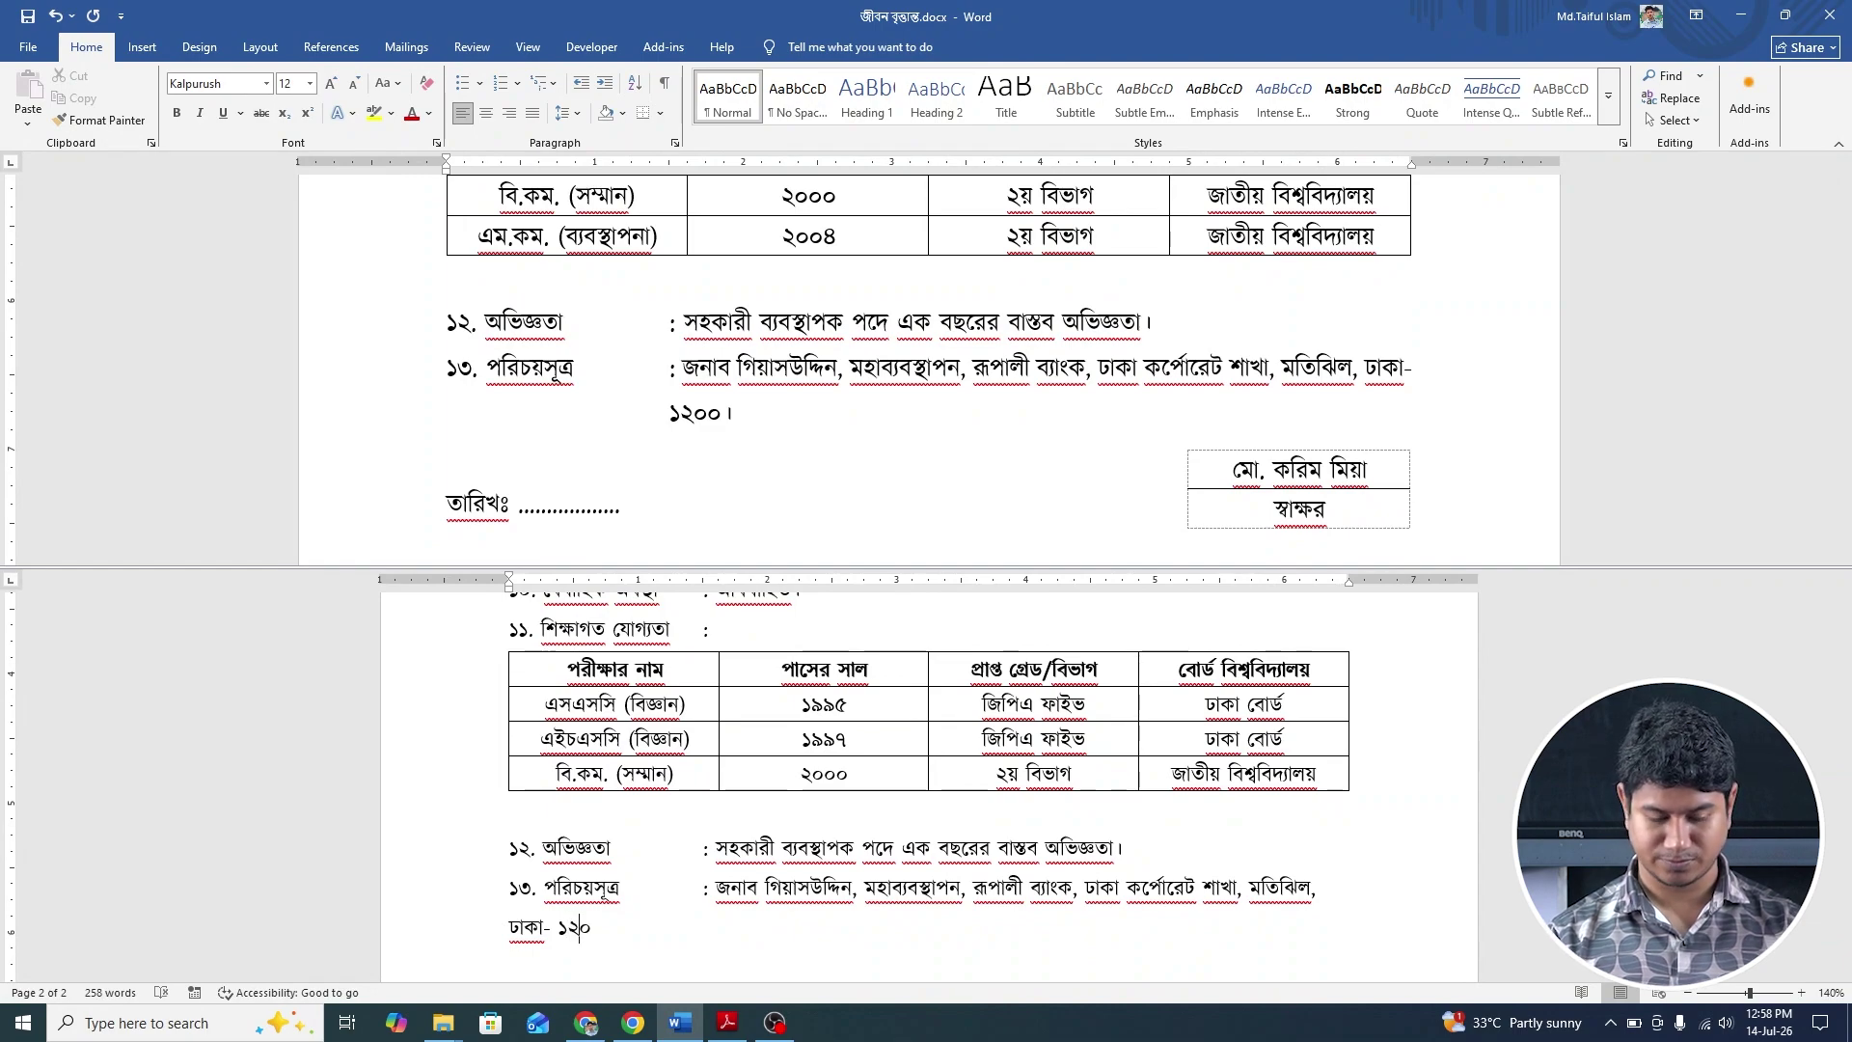
pyautogui.write('০।')
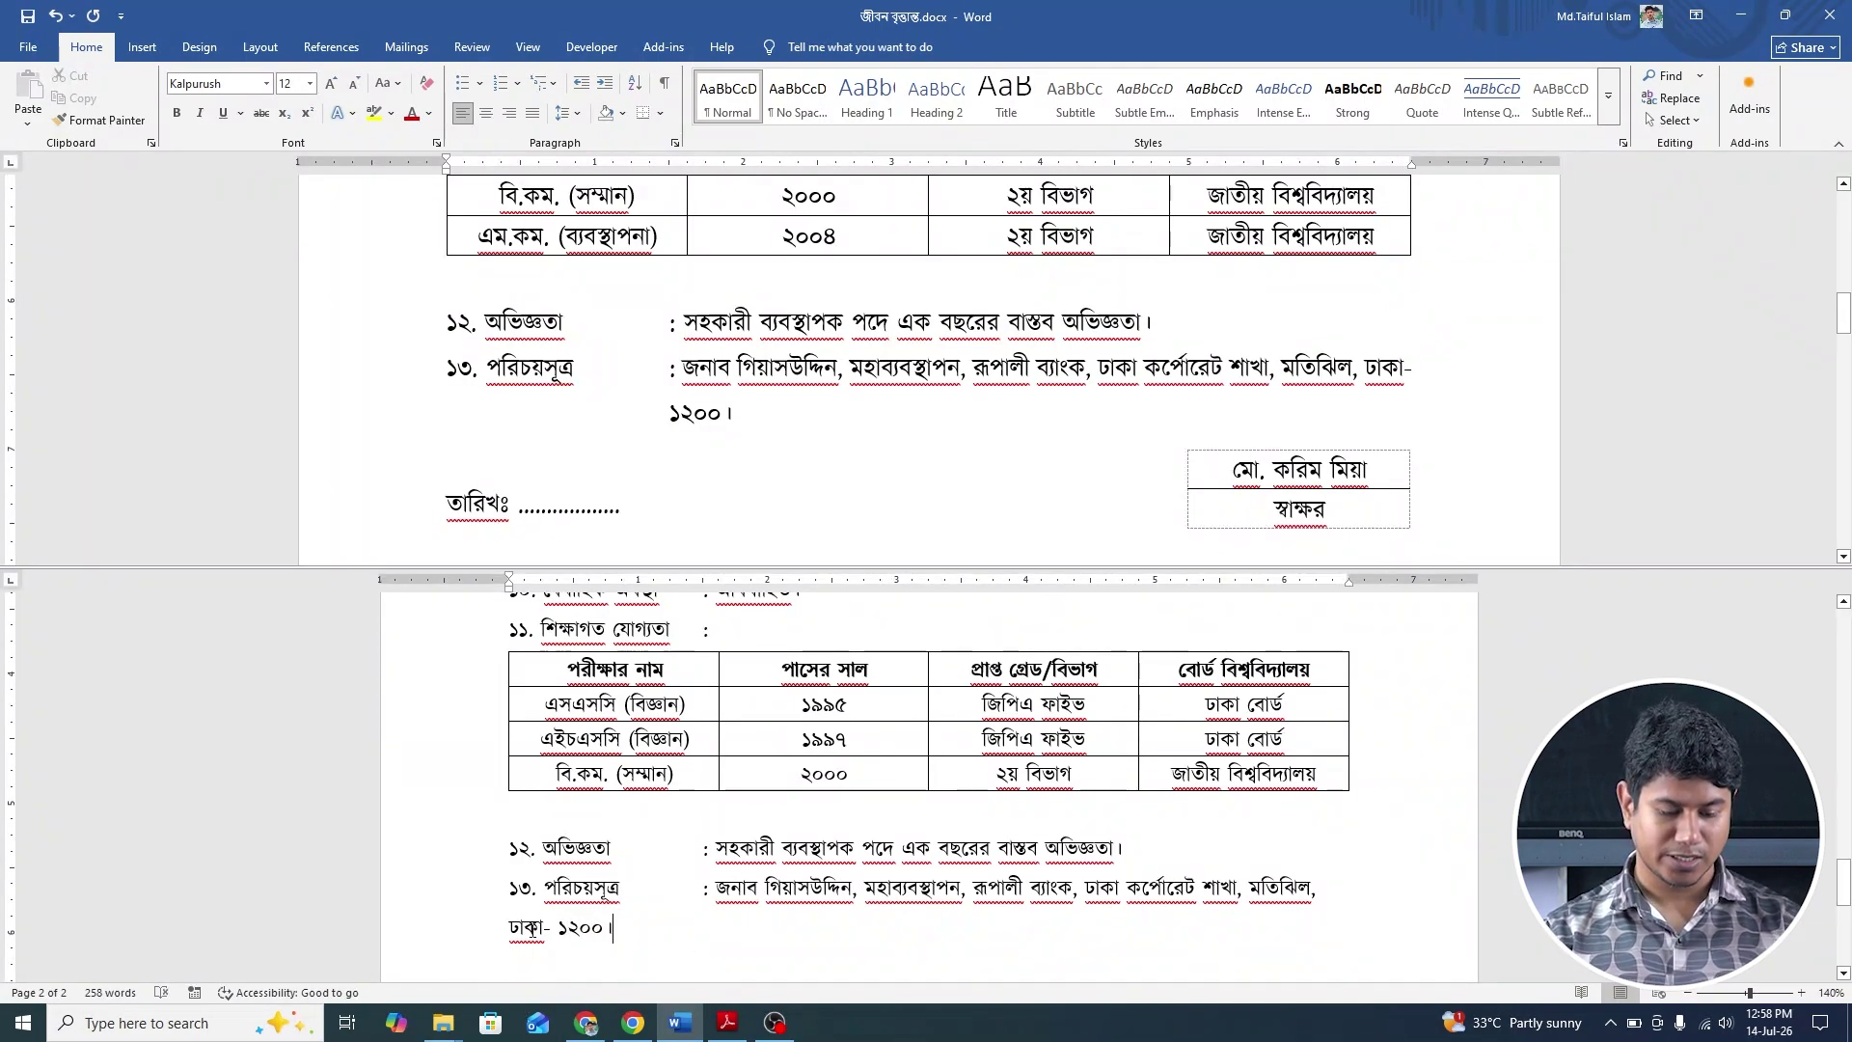
# Indent item ১৩'s wrapped address line under the entry text and pull its colon back into alignment.
pyautogui.click(512, 926)
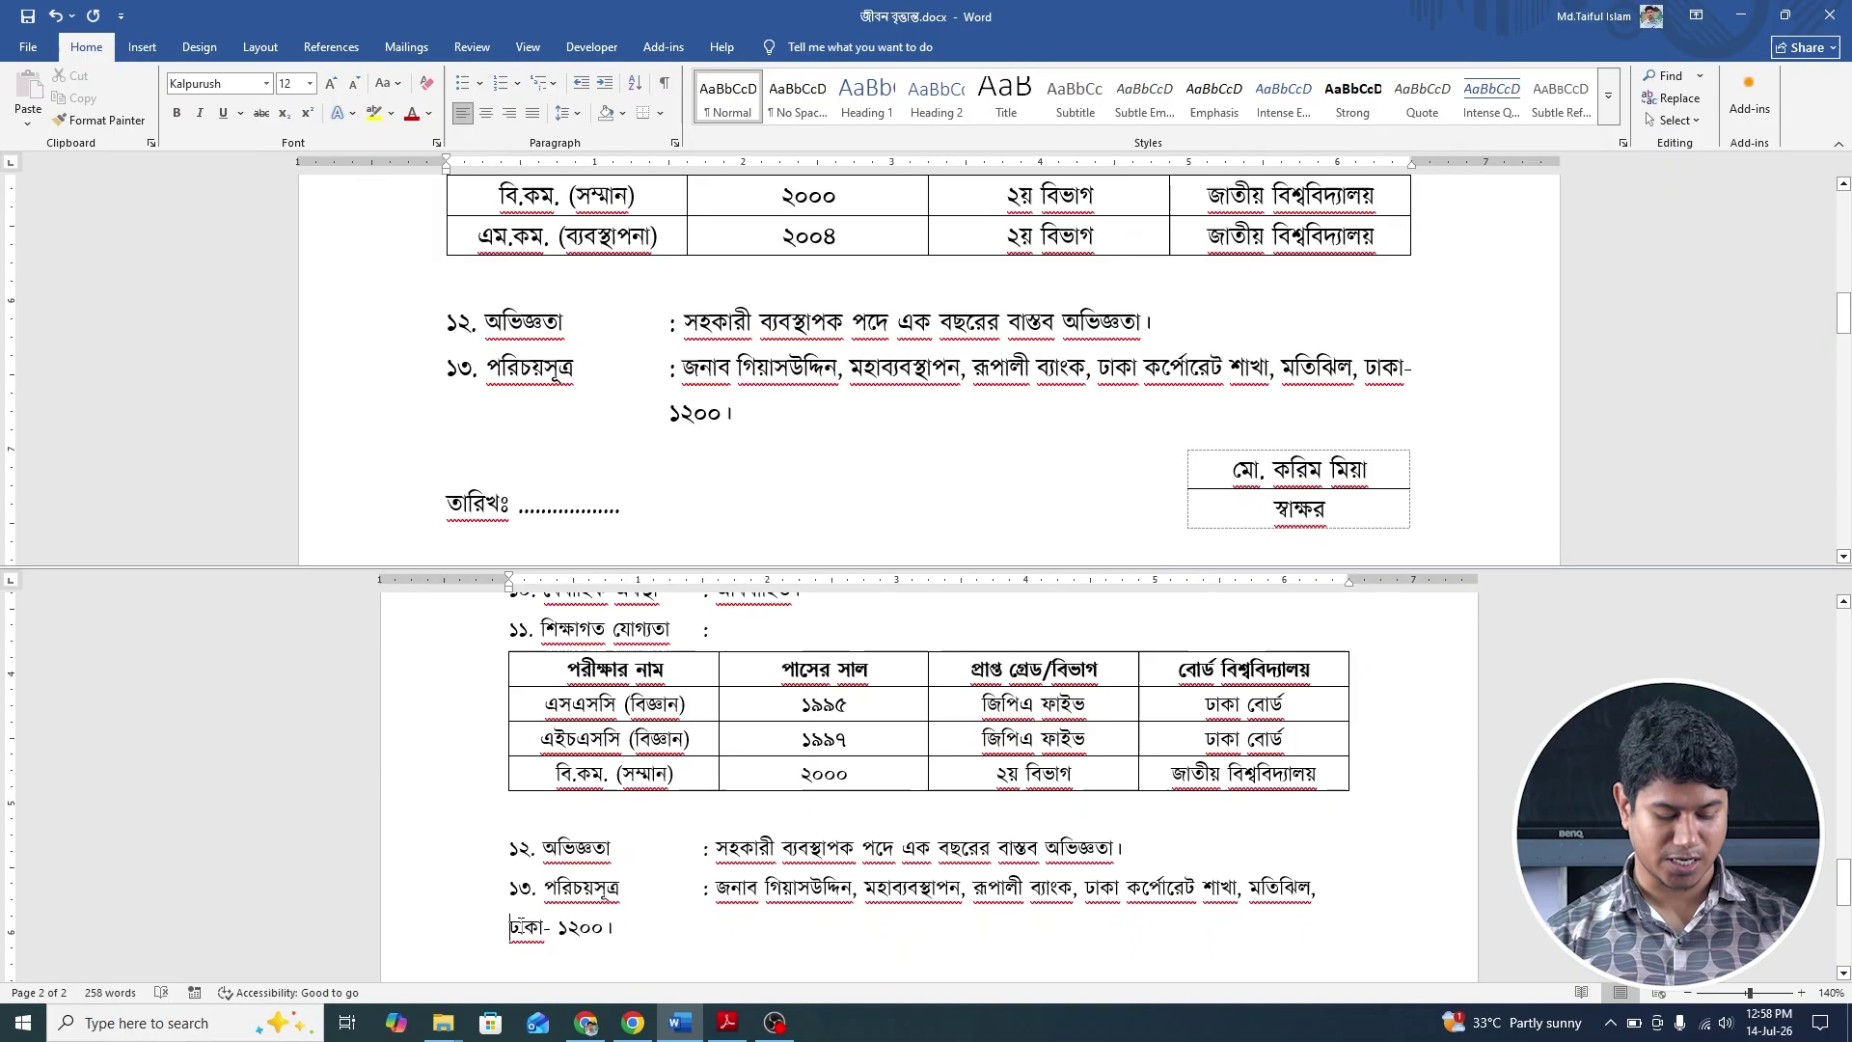
pyautogui.press('Tab')
pyautogui.press('Tab')
pyautogui.press('Tab')
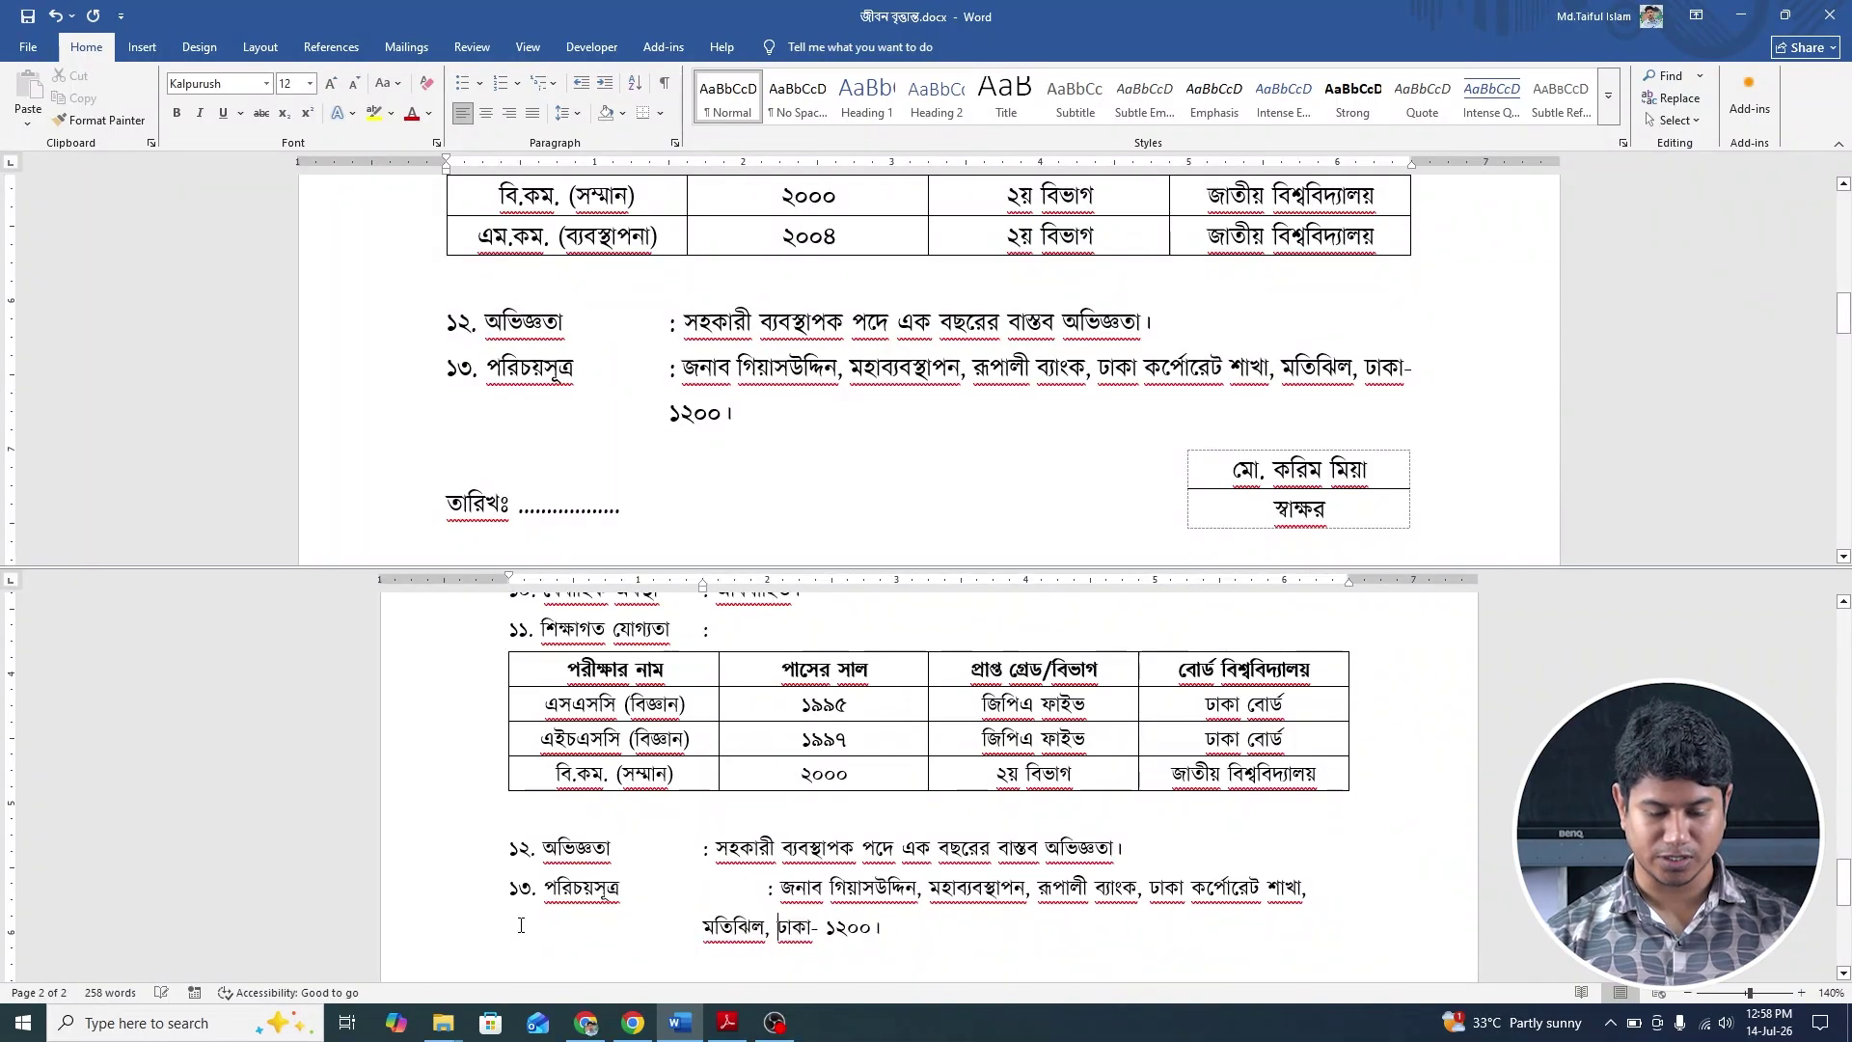
pyautogui.click(769, 889)
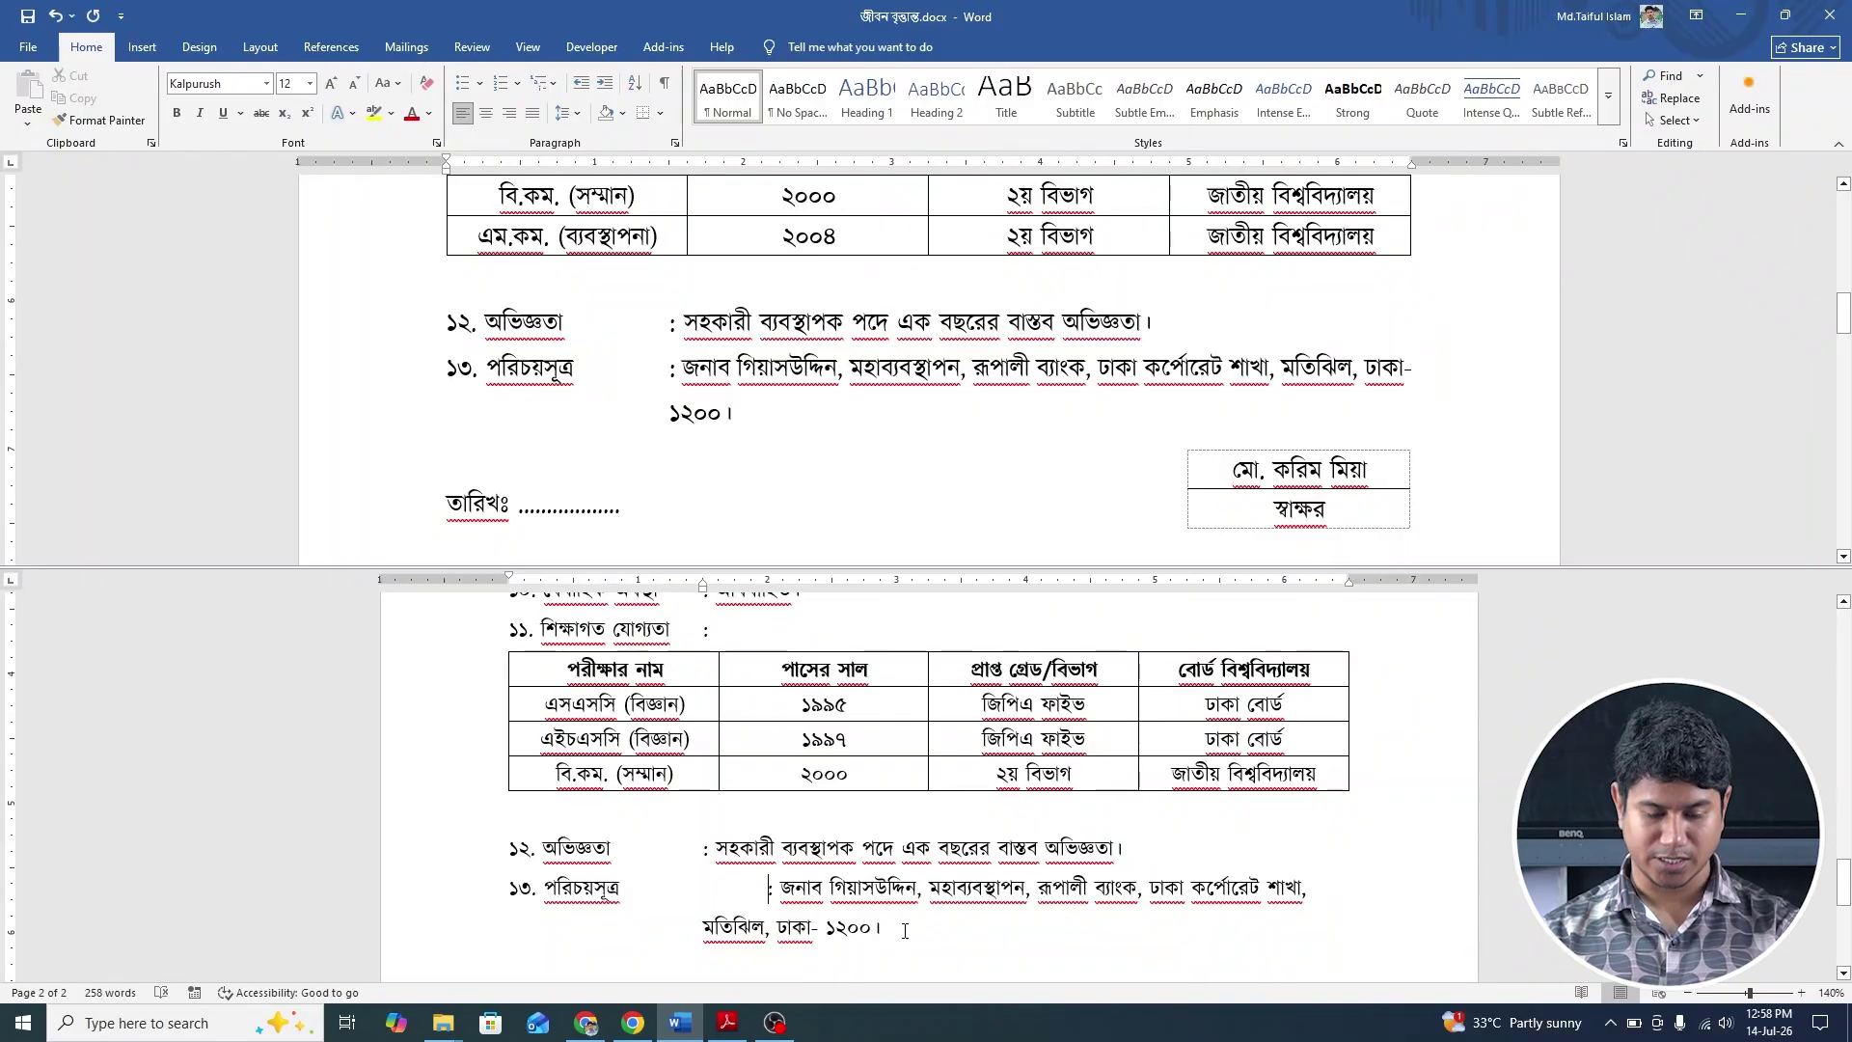
pyautogui.press('BackSpace')
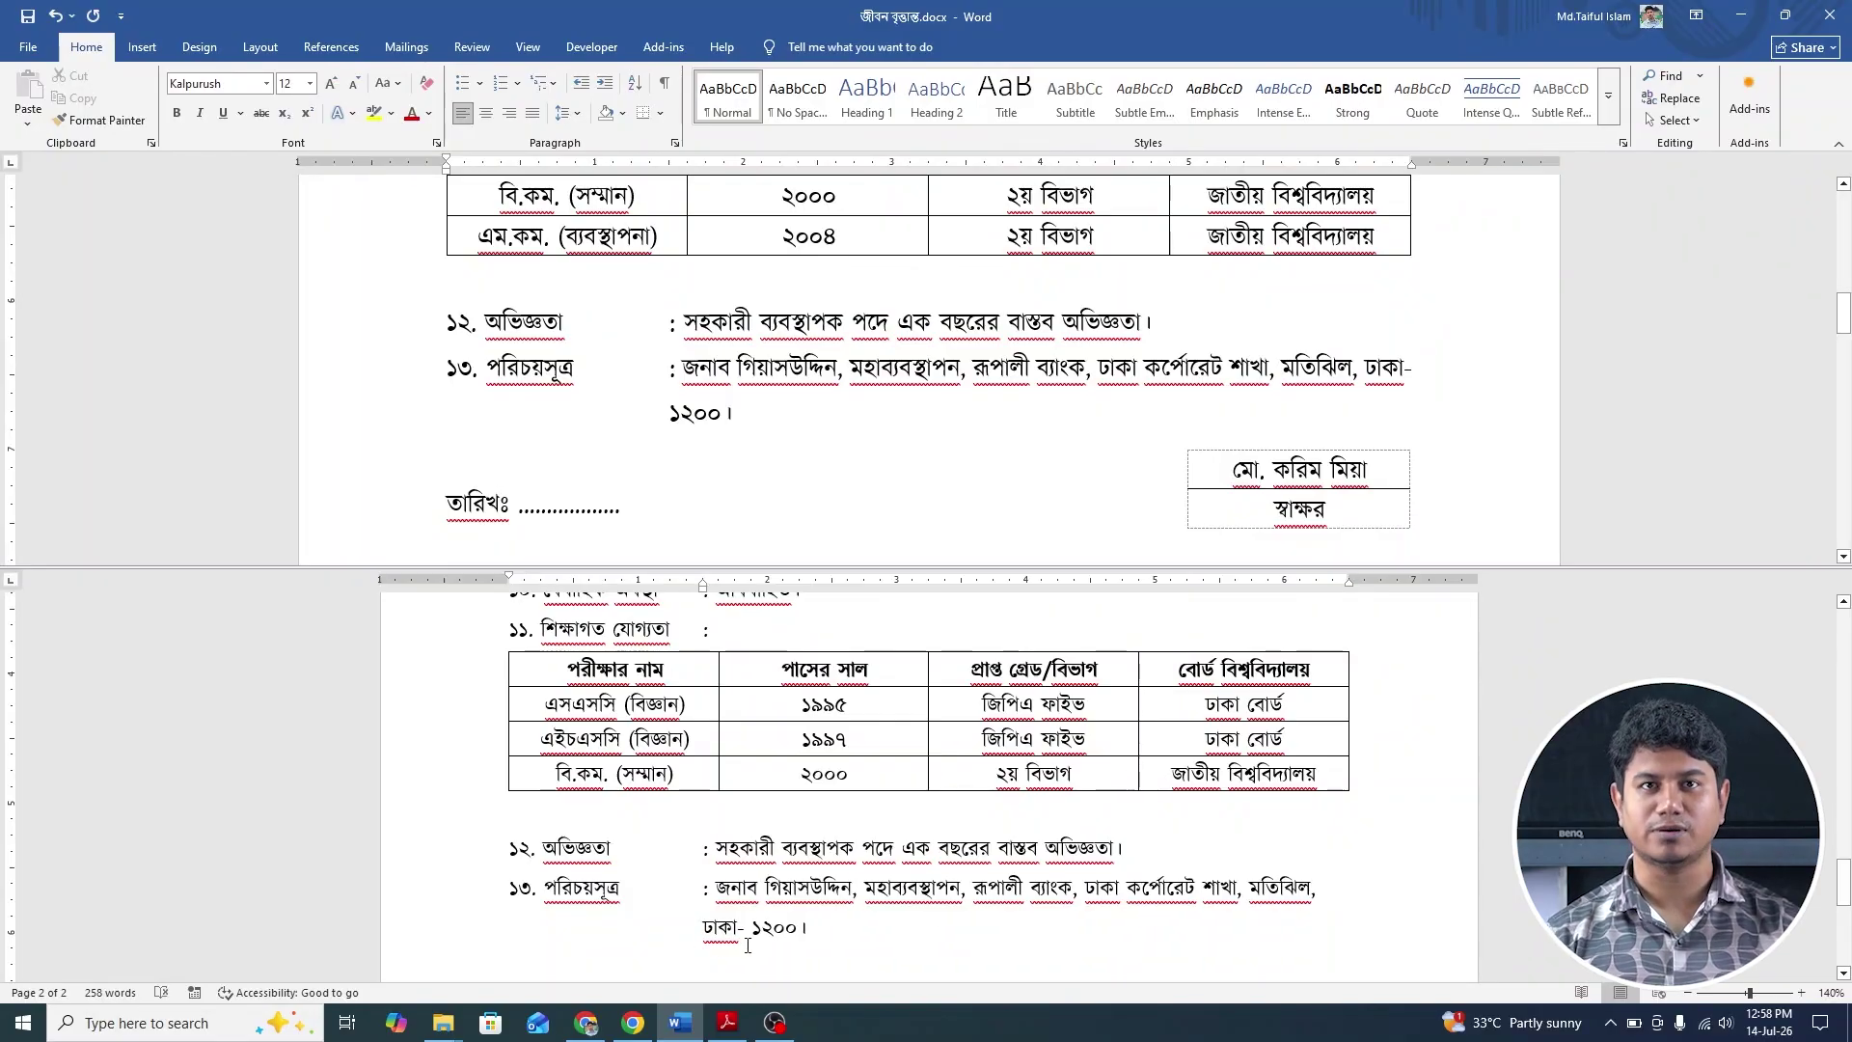
pyautogui.scroll(-3, 953, 309)
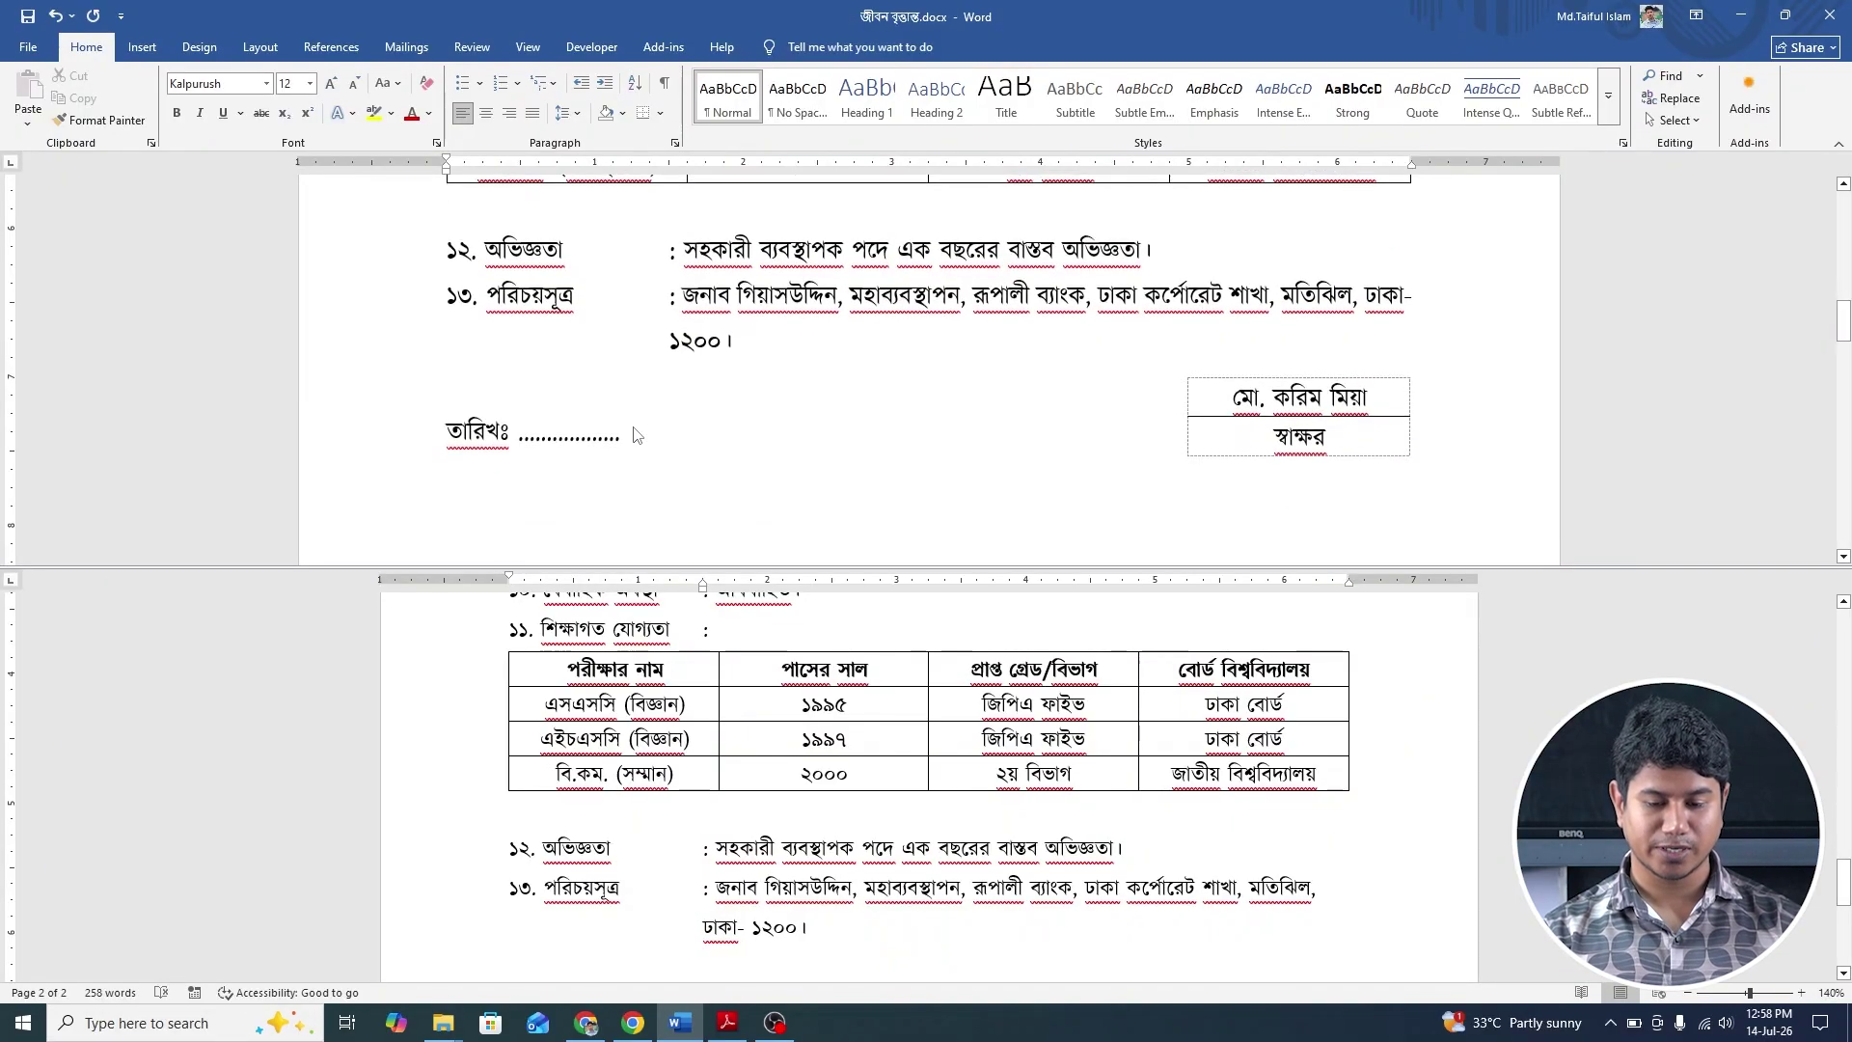
pyautogui.scroll(-3, 866, 904)
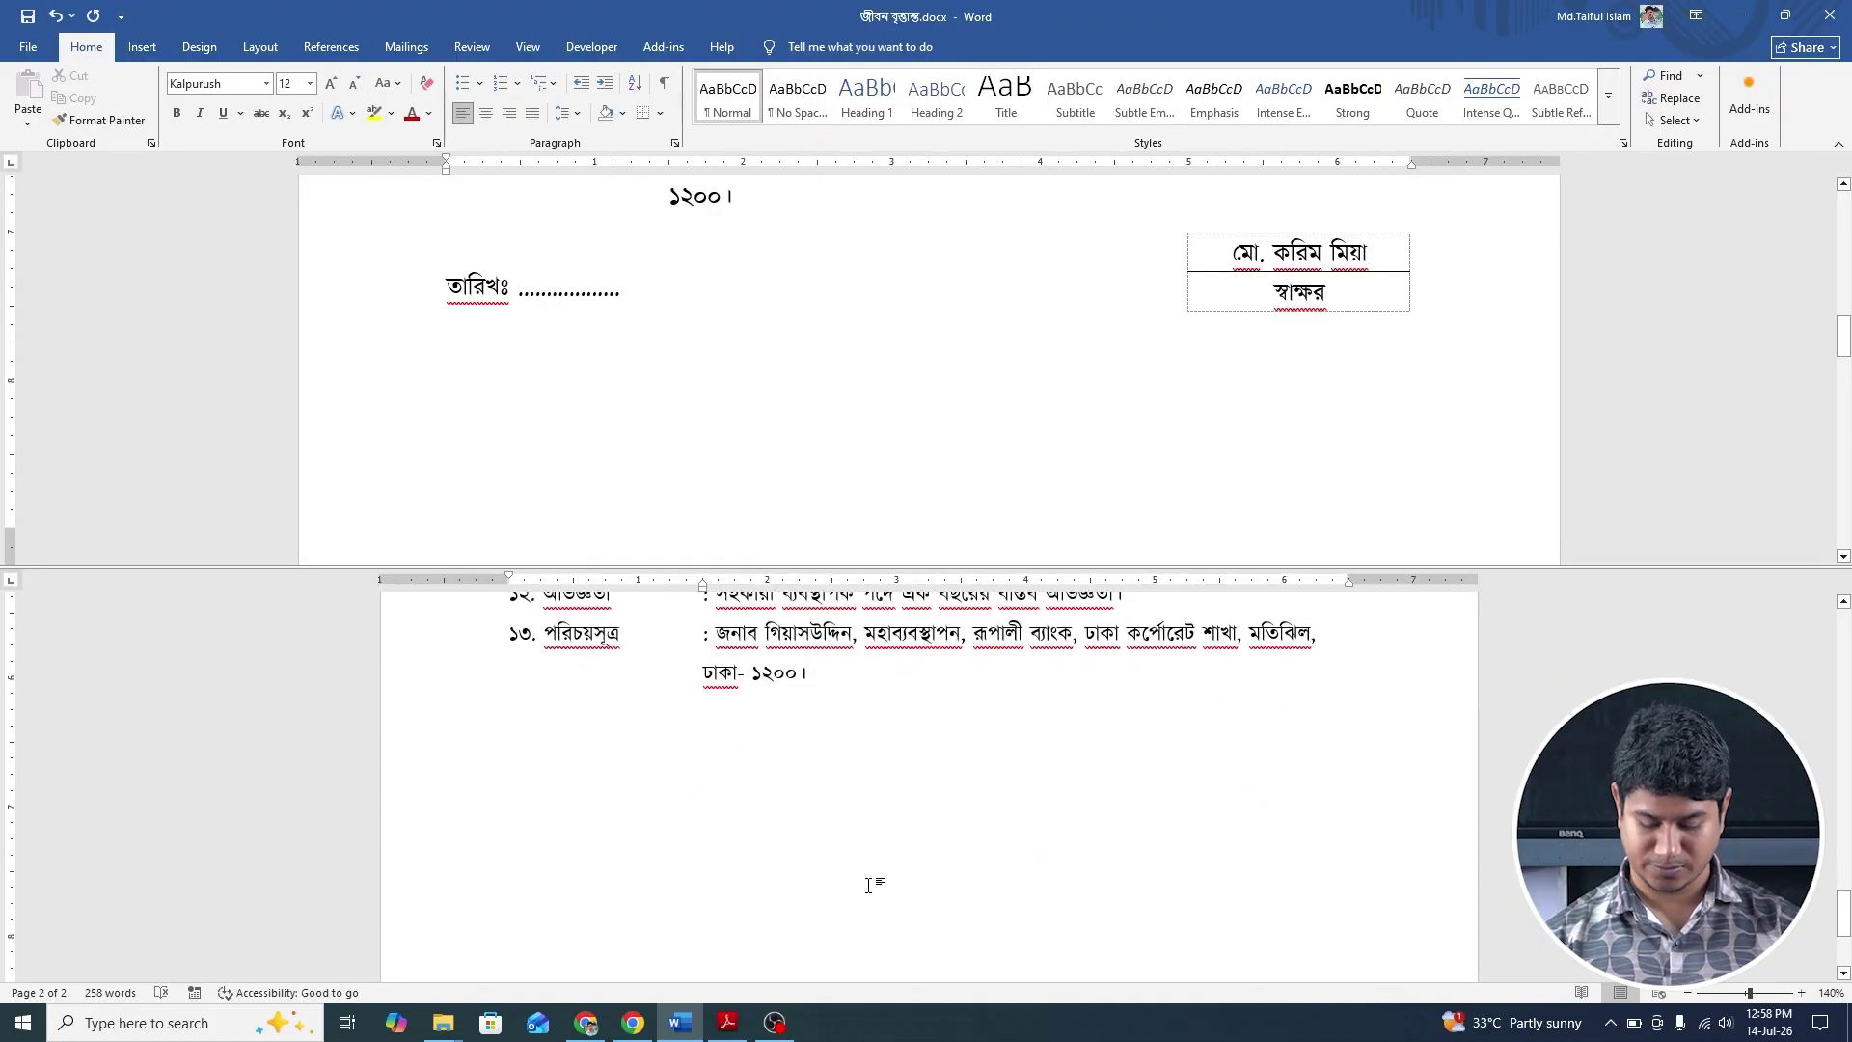
# Add a new line below item ১৩, then check the resume in print preview.
pyautogui.press('Return')
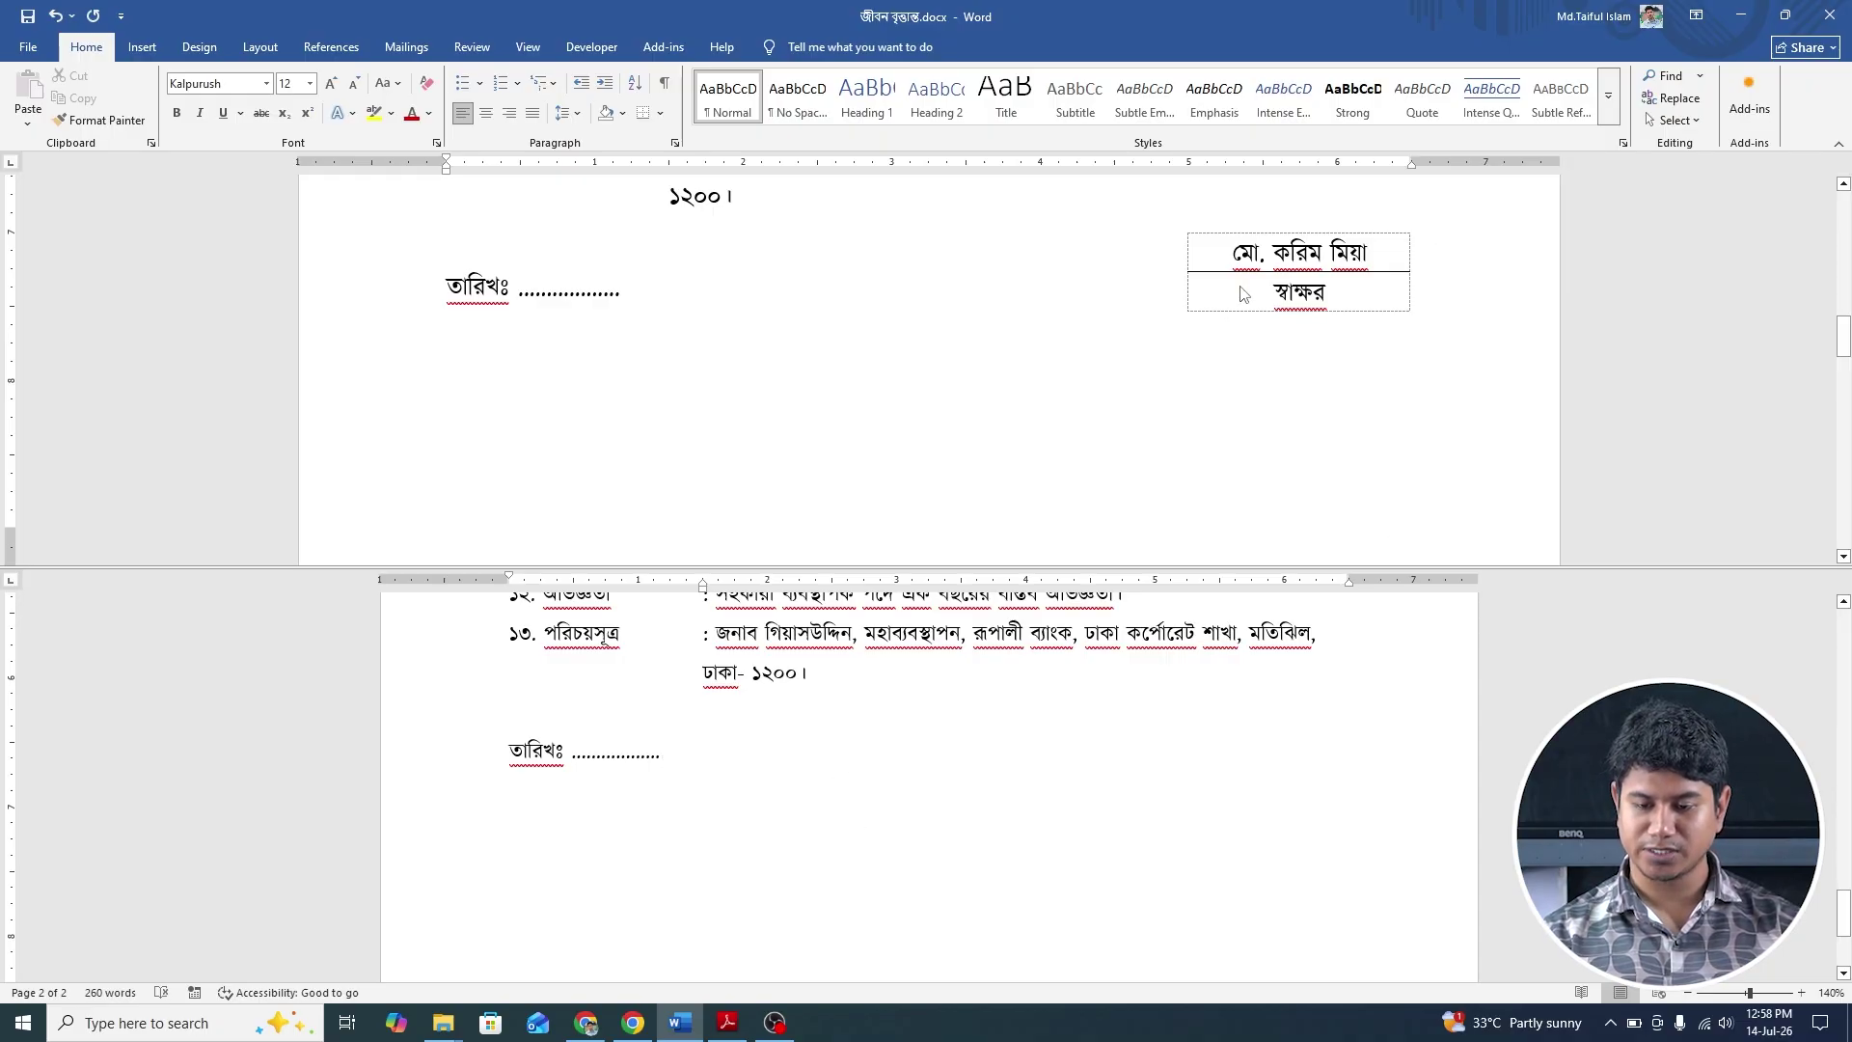
pyautogui.scroll(3, 1244, 294)
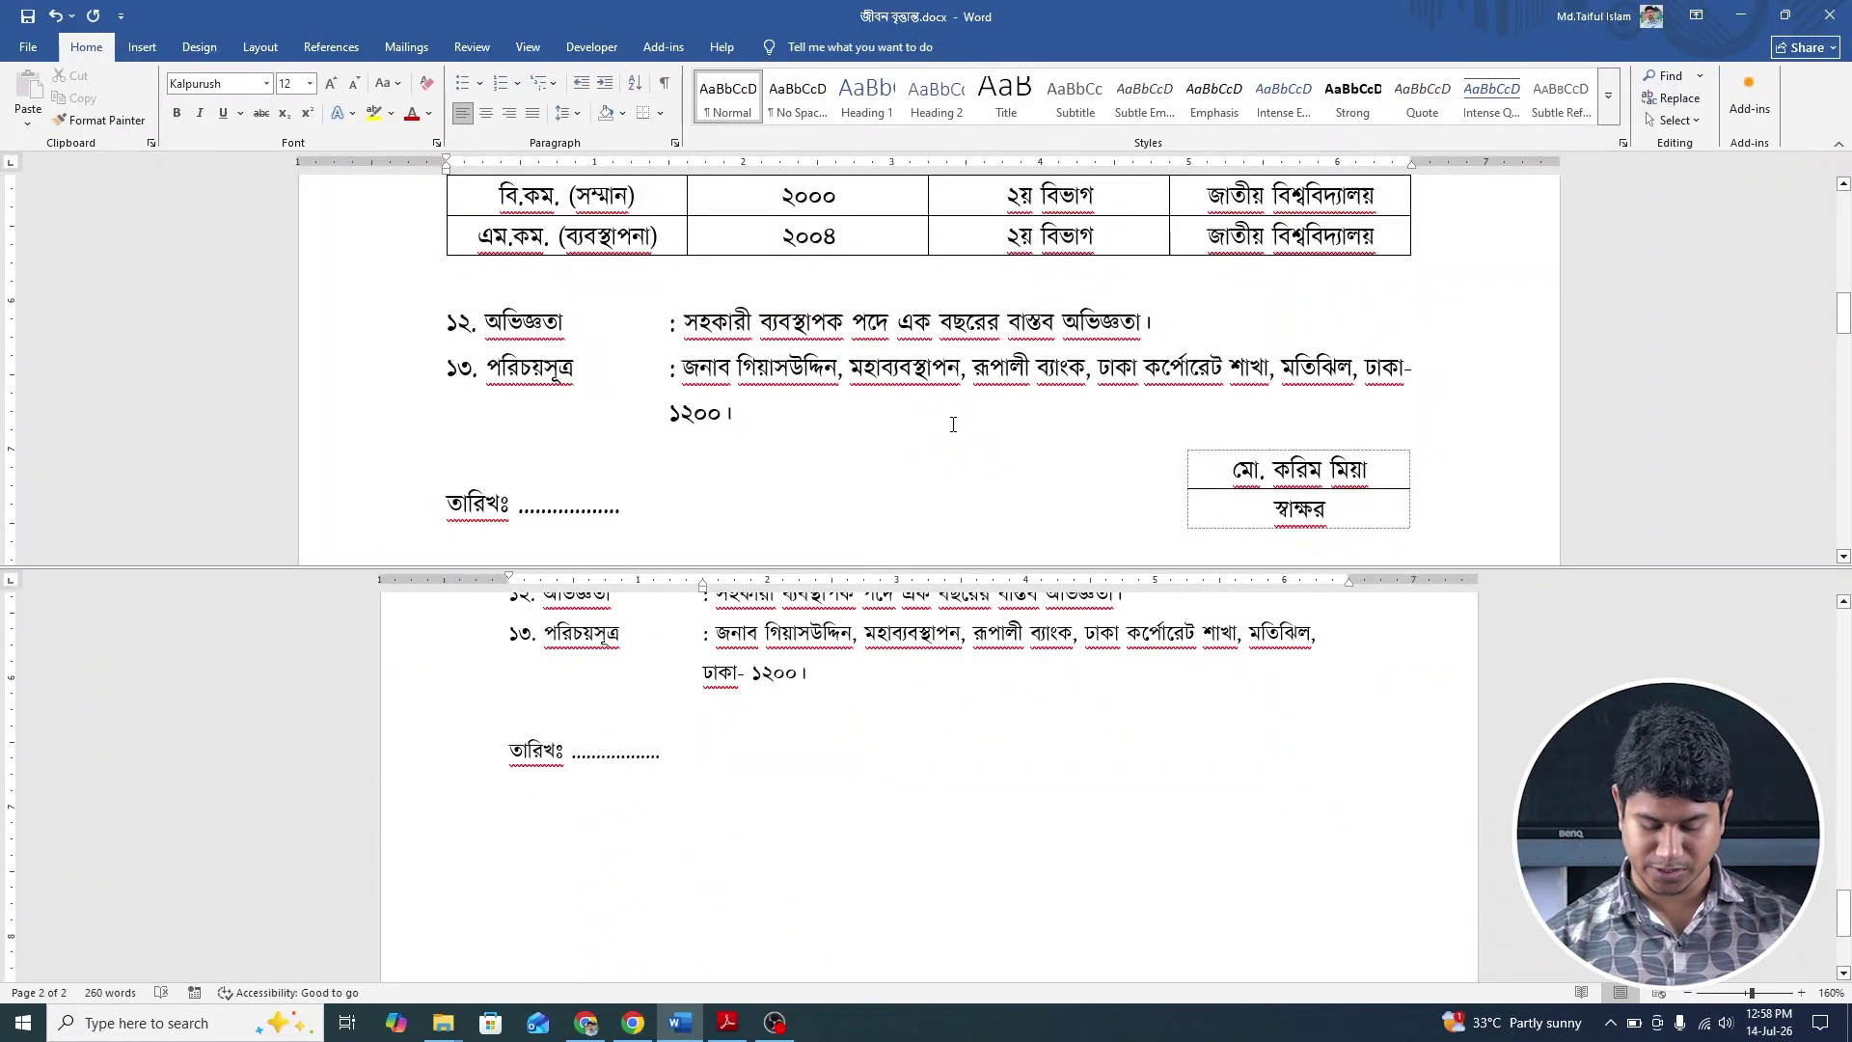
pyautogui.hotkey('ctrl', 'p')
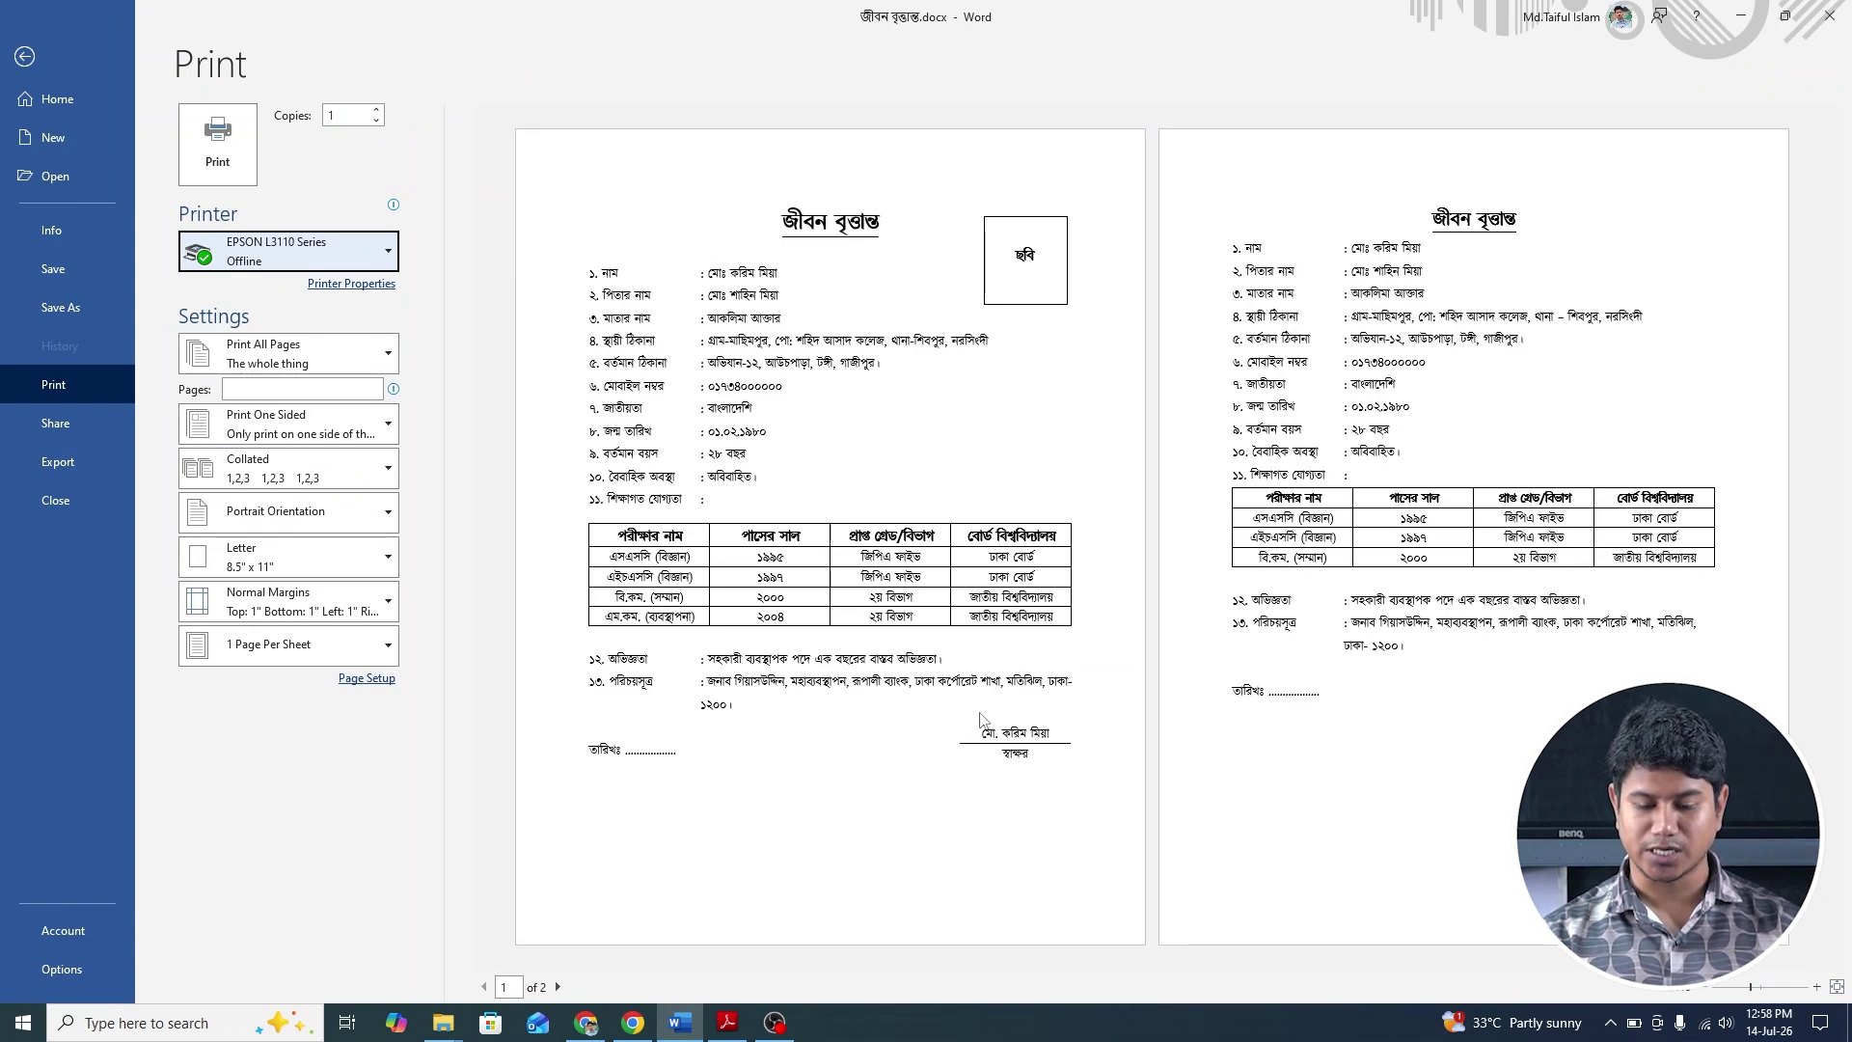
pyautogui.click(34, 60)
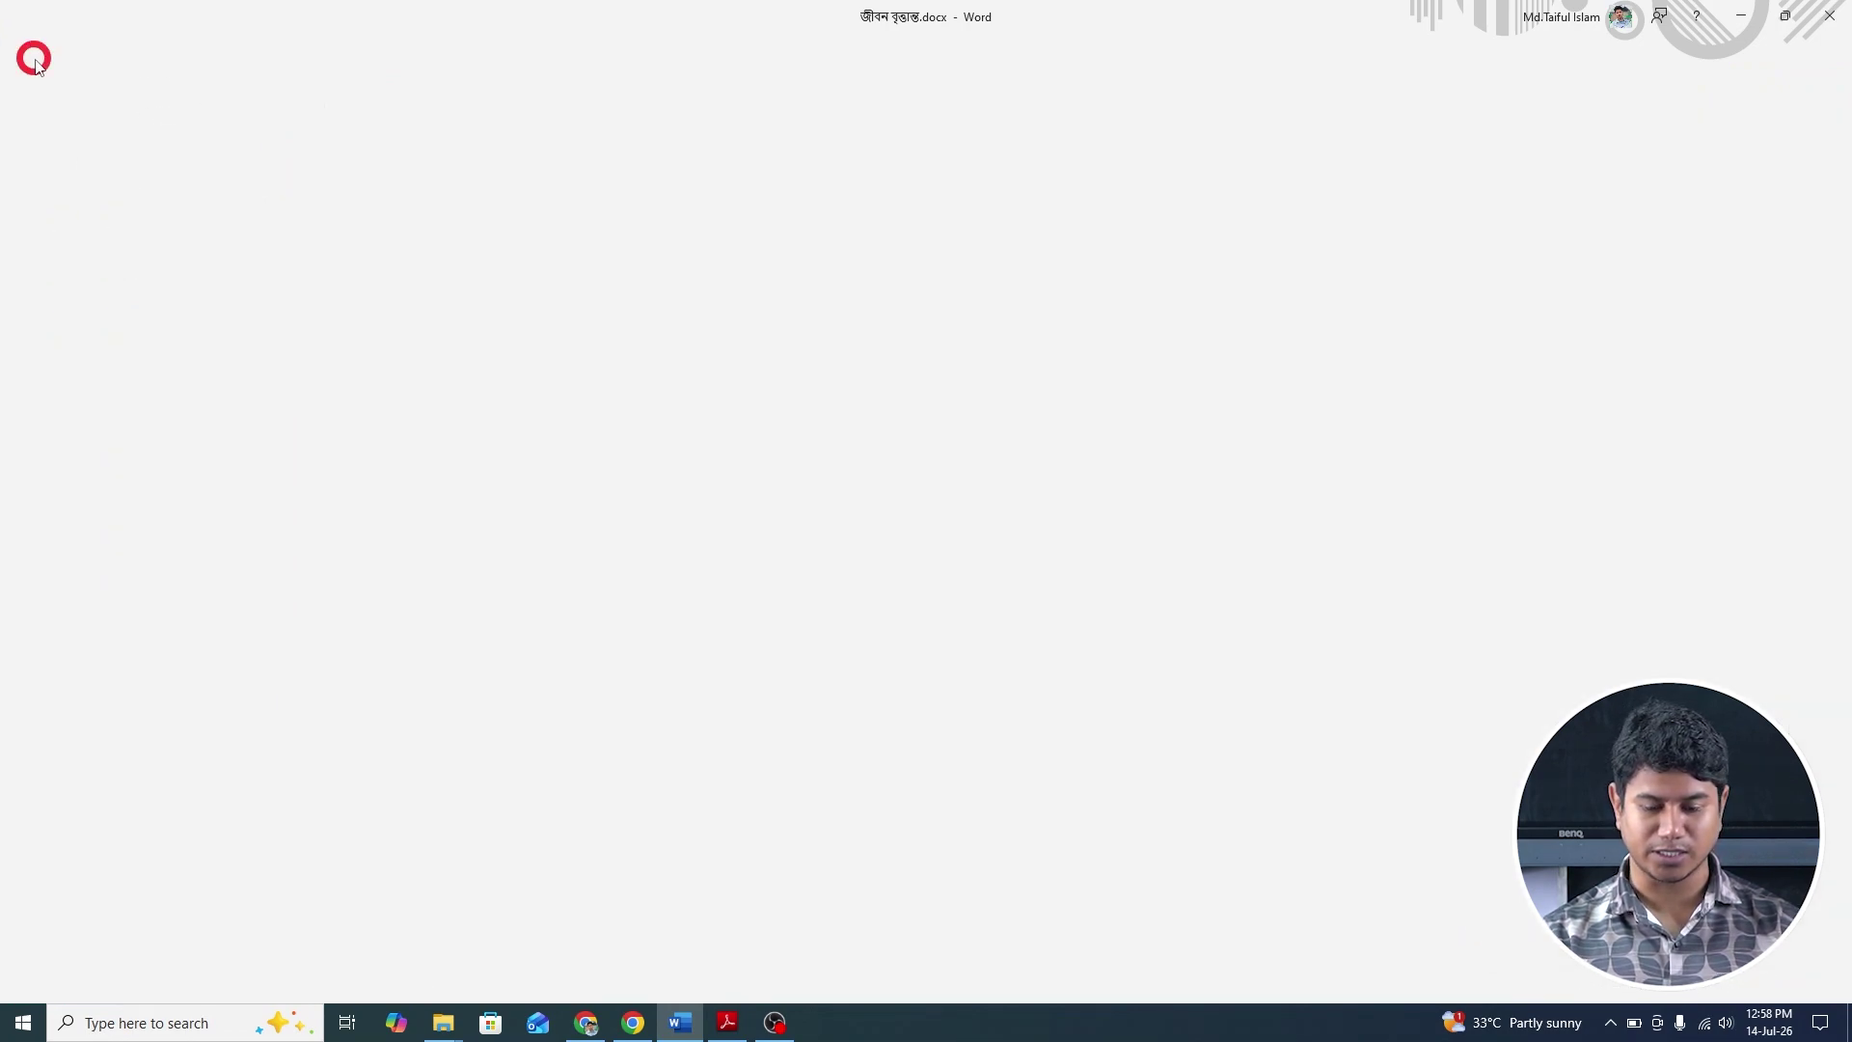
pyautogui.scroll(-2, 690, 765)
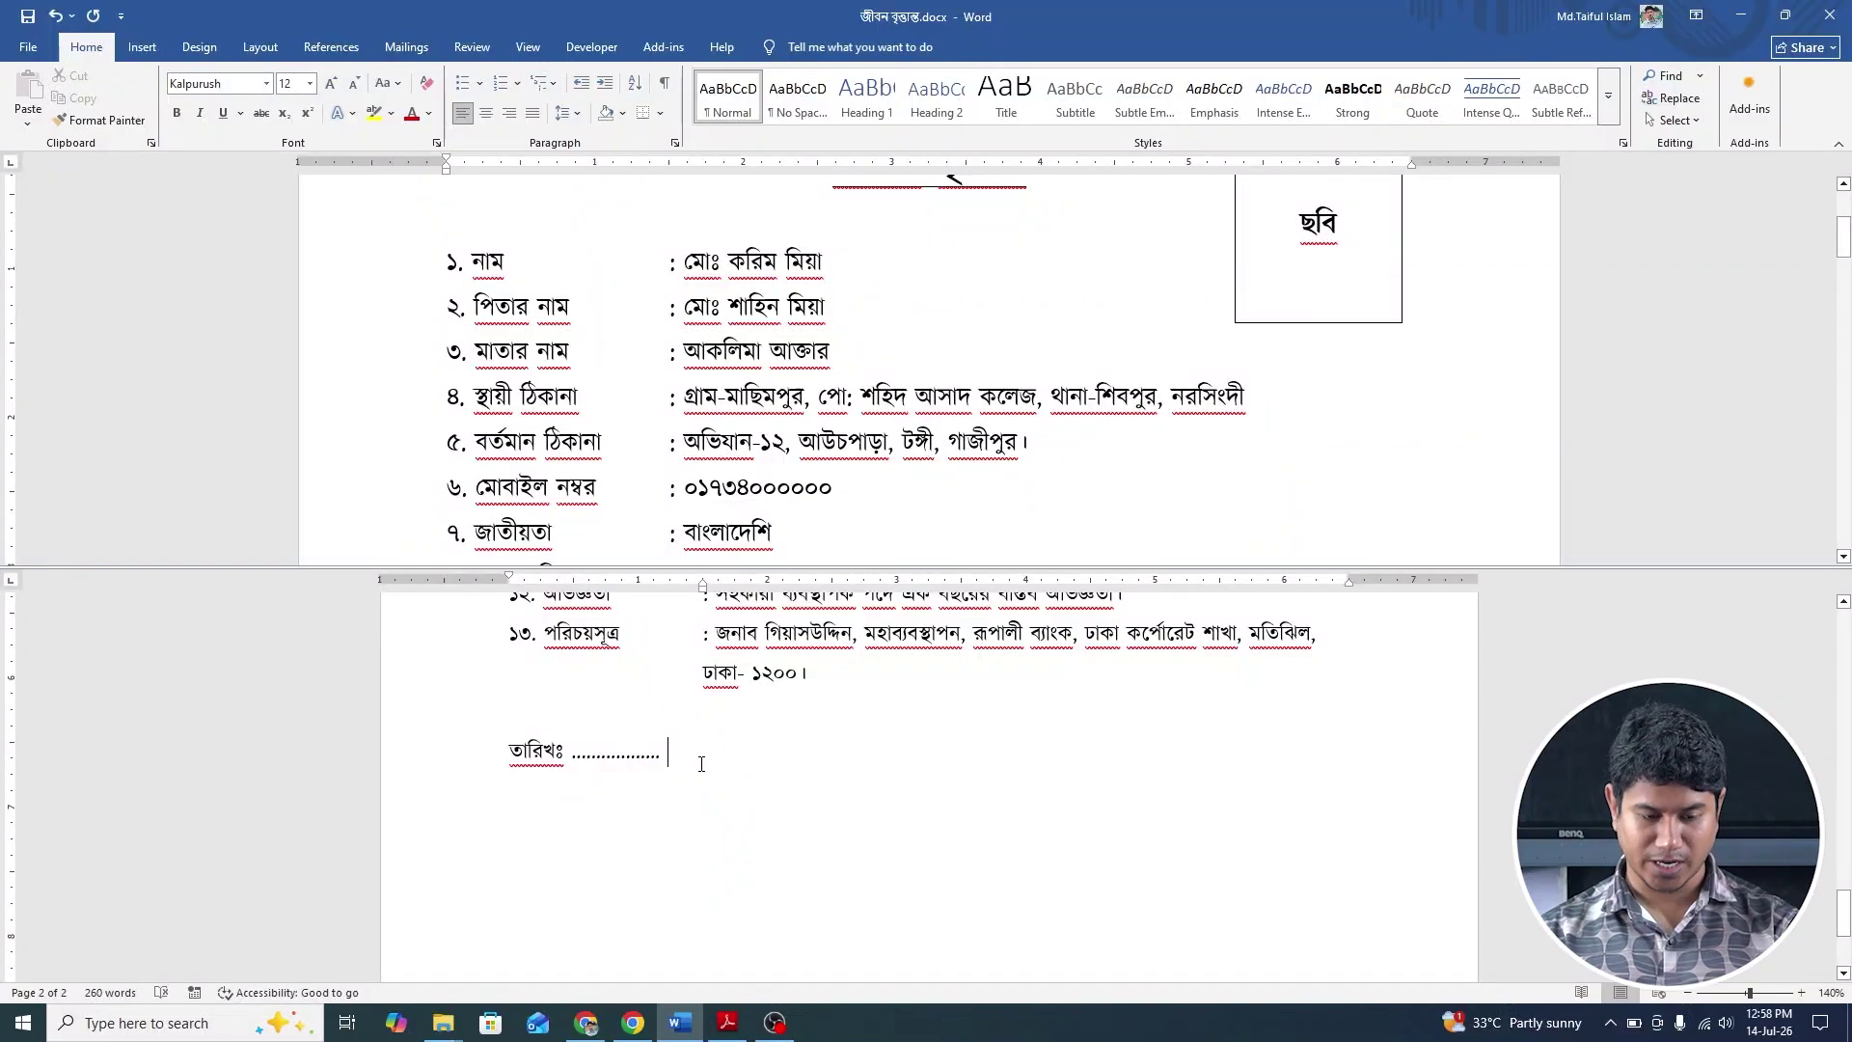
# Insert a one-column, two-row table below the date line, narrow it and move it right.
pyautogui.click(145, 45)
pyautogui.click(164, 96)
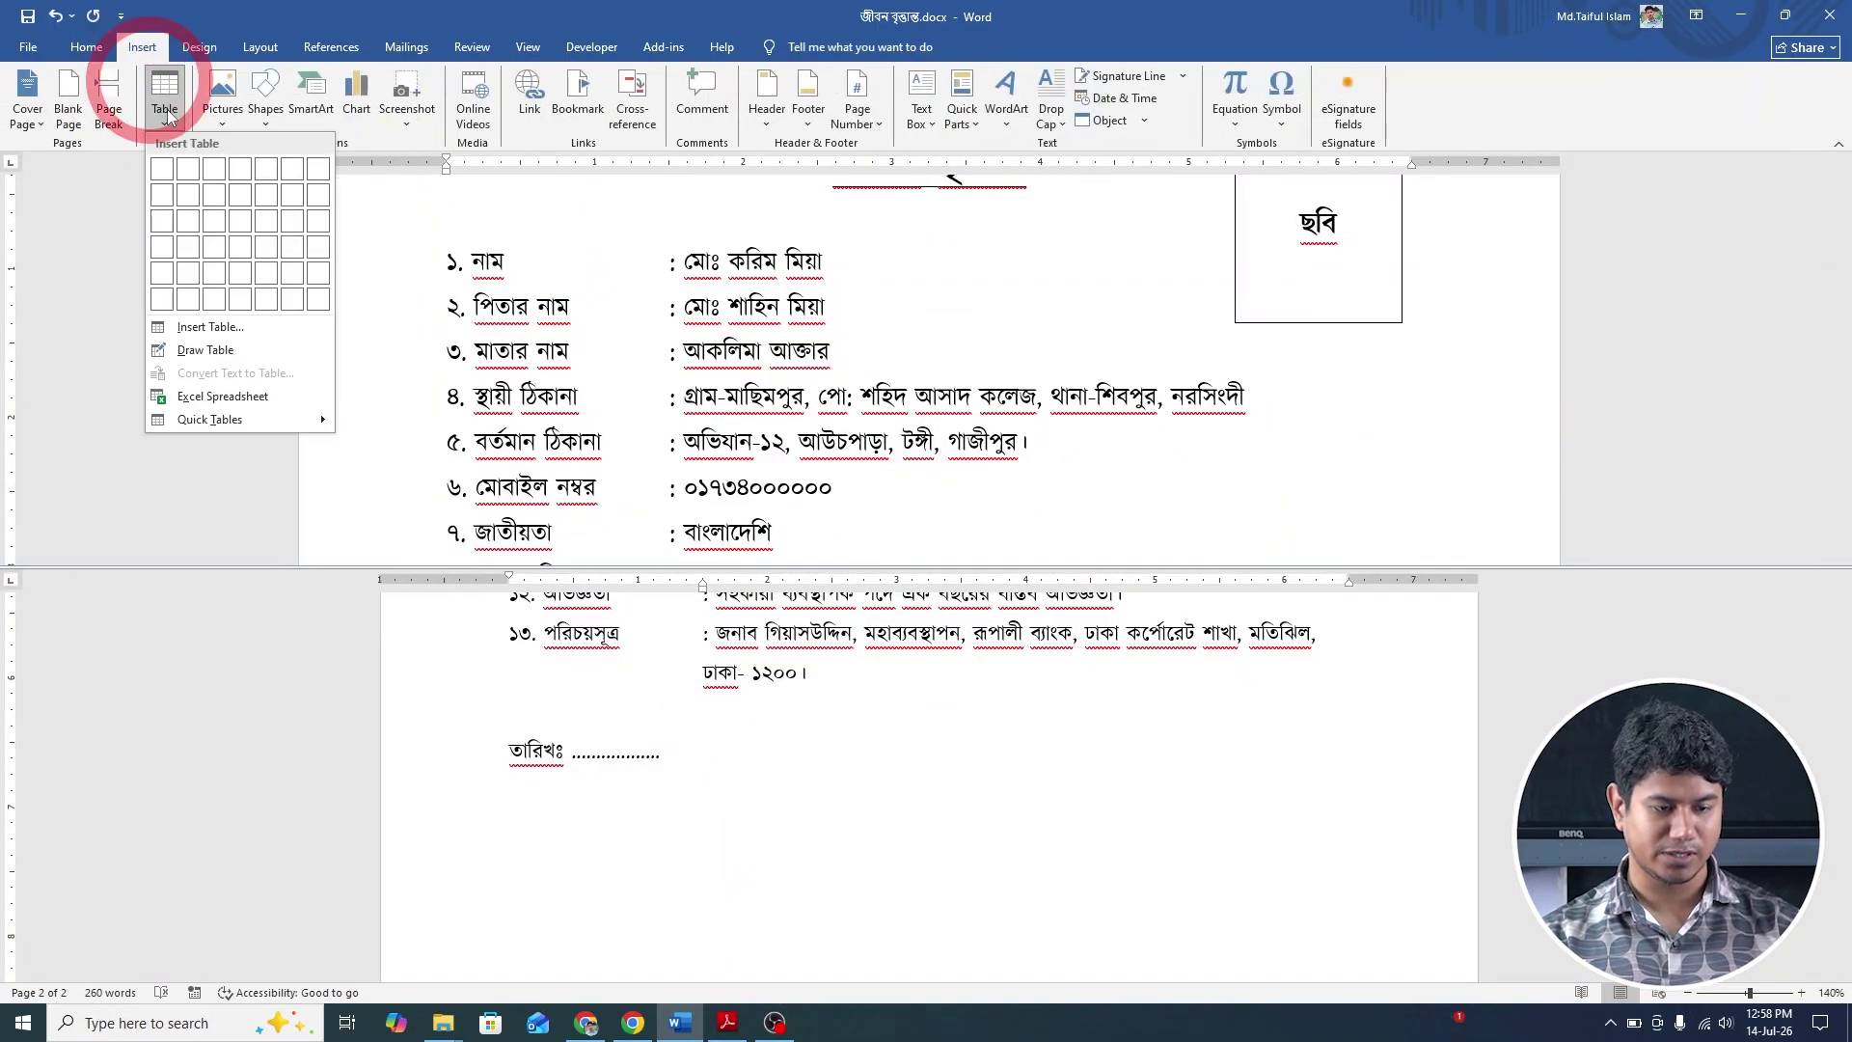
pyautogui.click(163, 194)
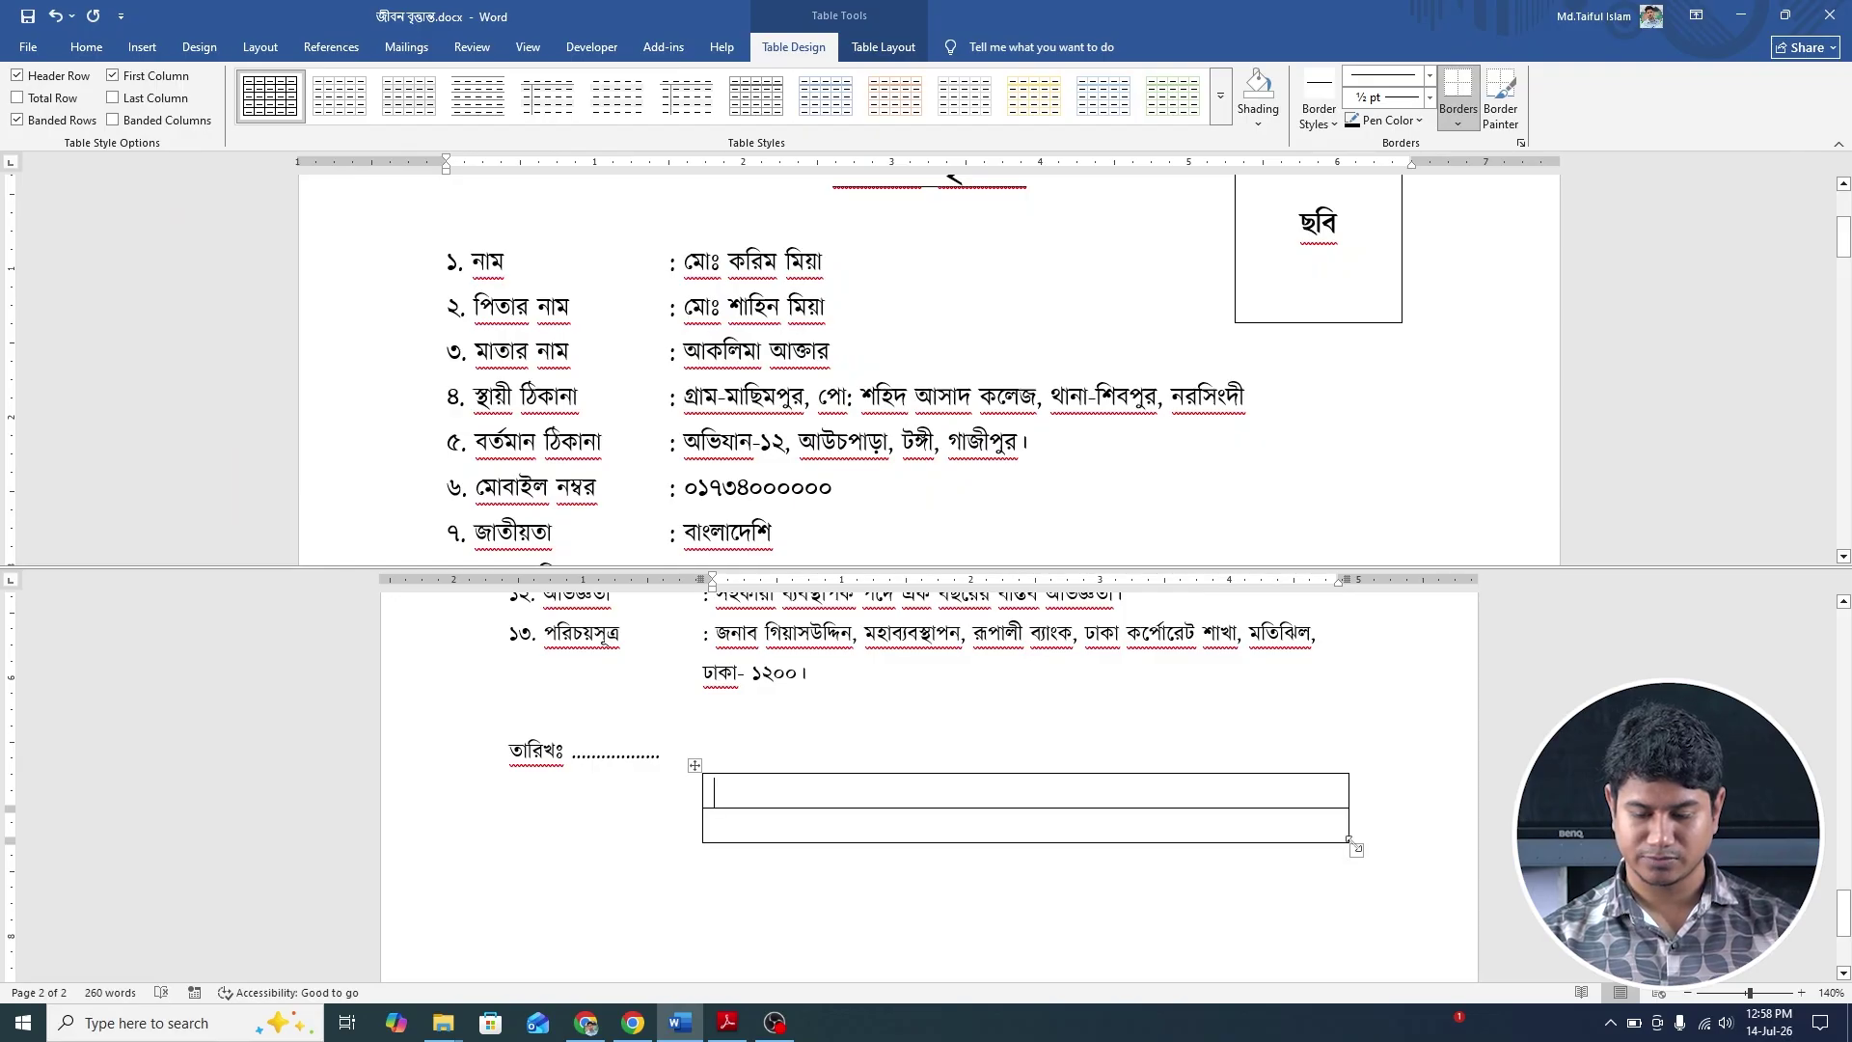
pyautogui.moveTo(1348, 806); pyautogui.dragTo(960, 789)
pyautogui.scroll(3, 960, 789)
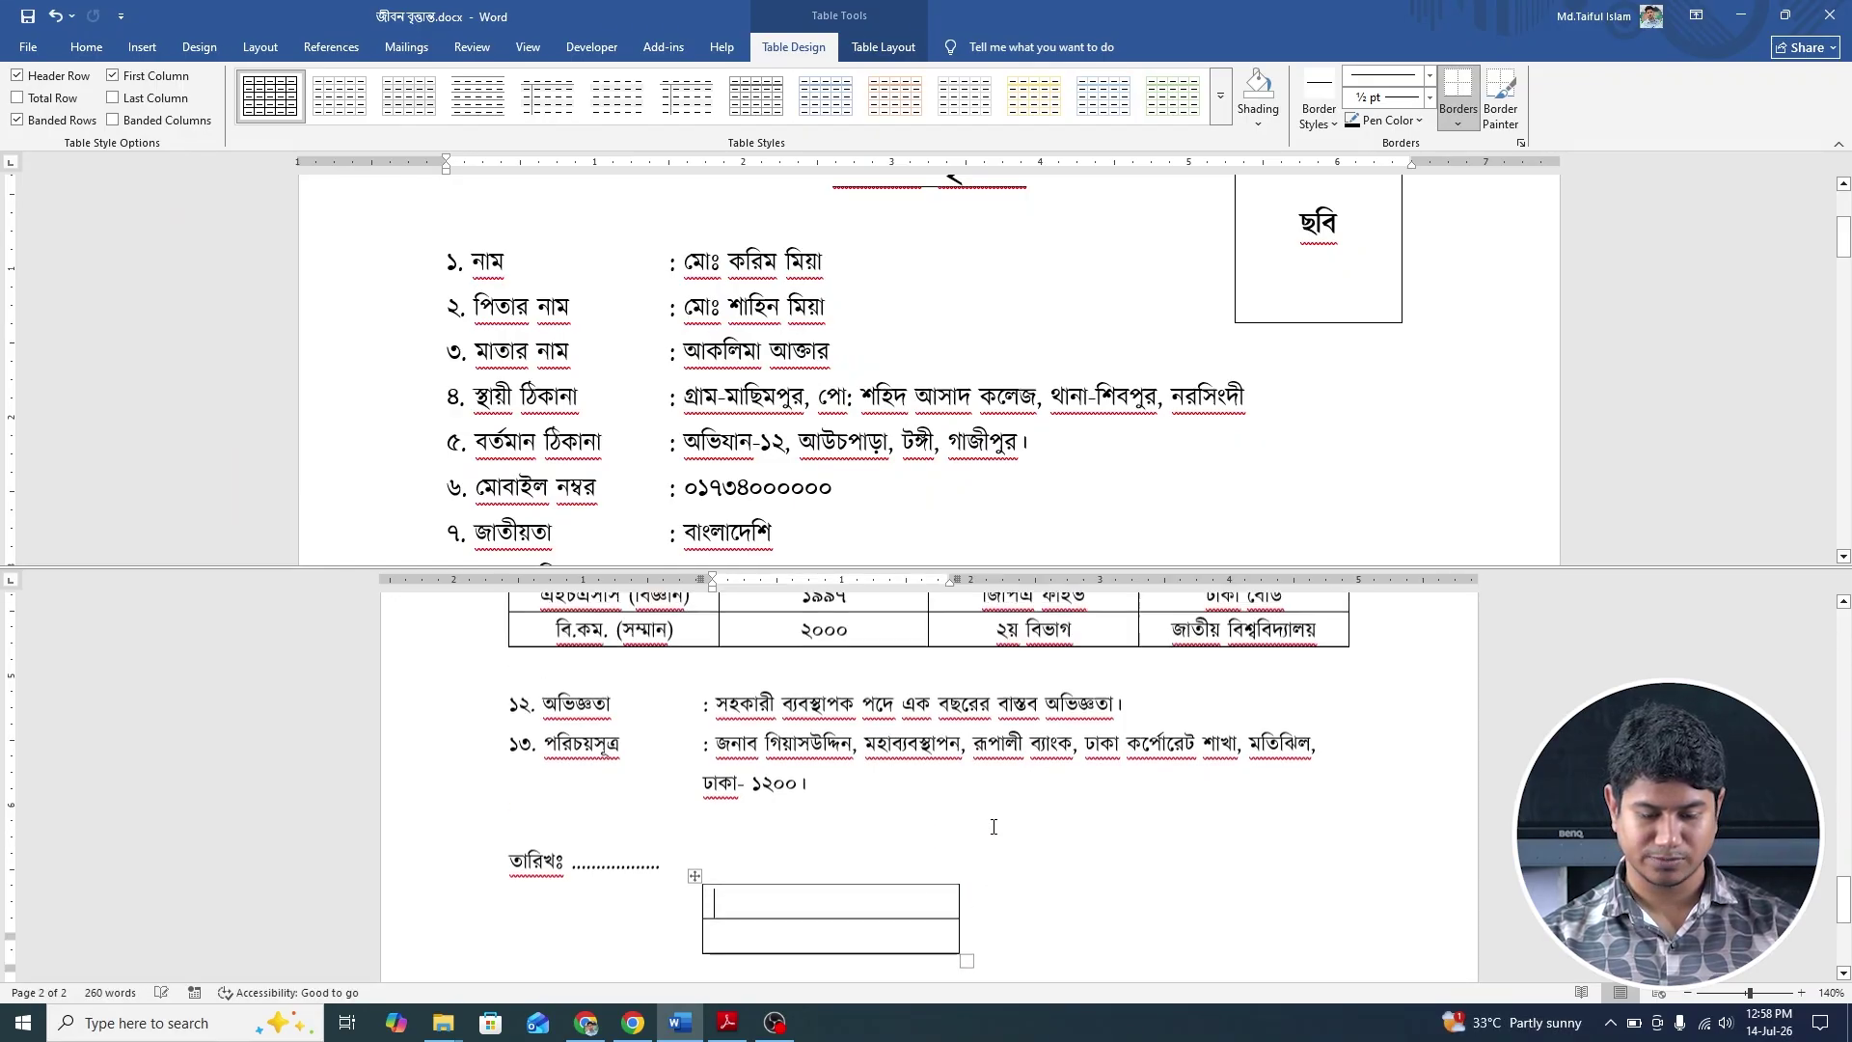
pyautogui.scroll(-2, 695, 849)
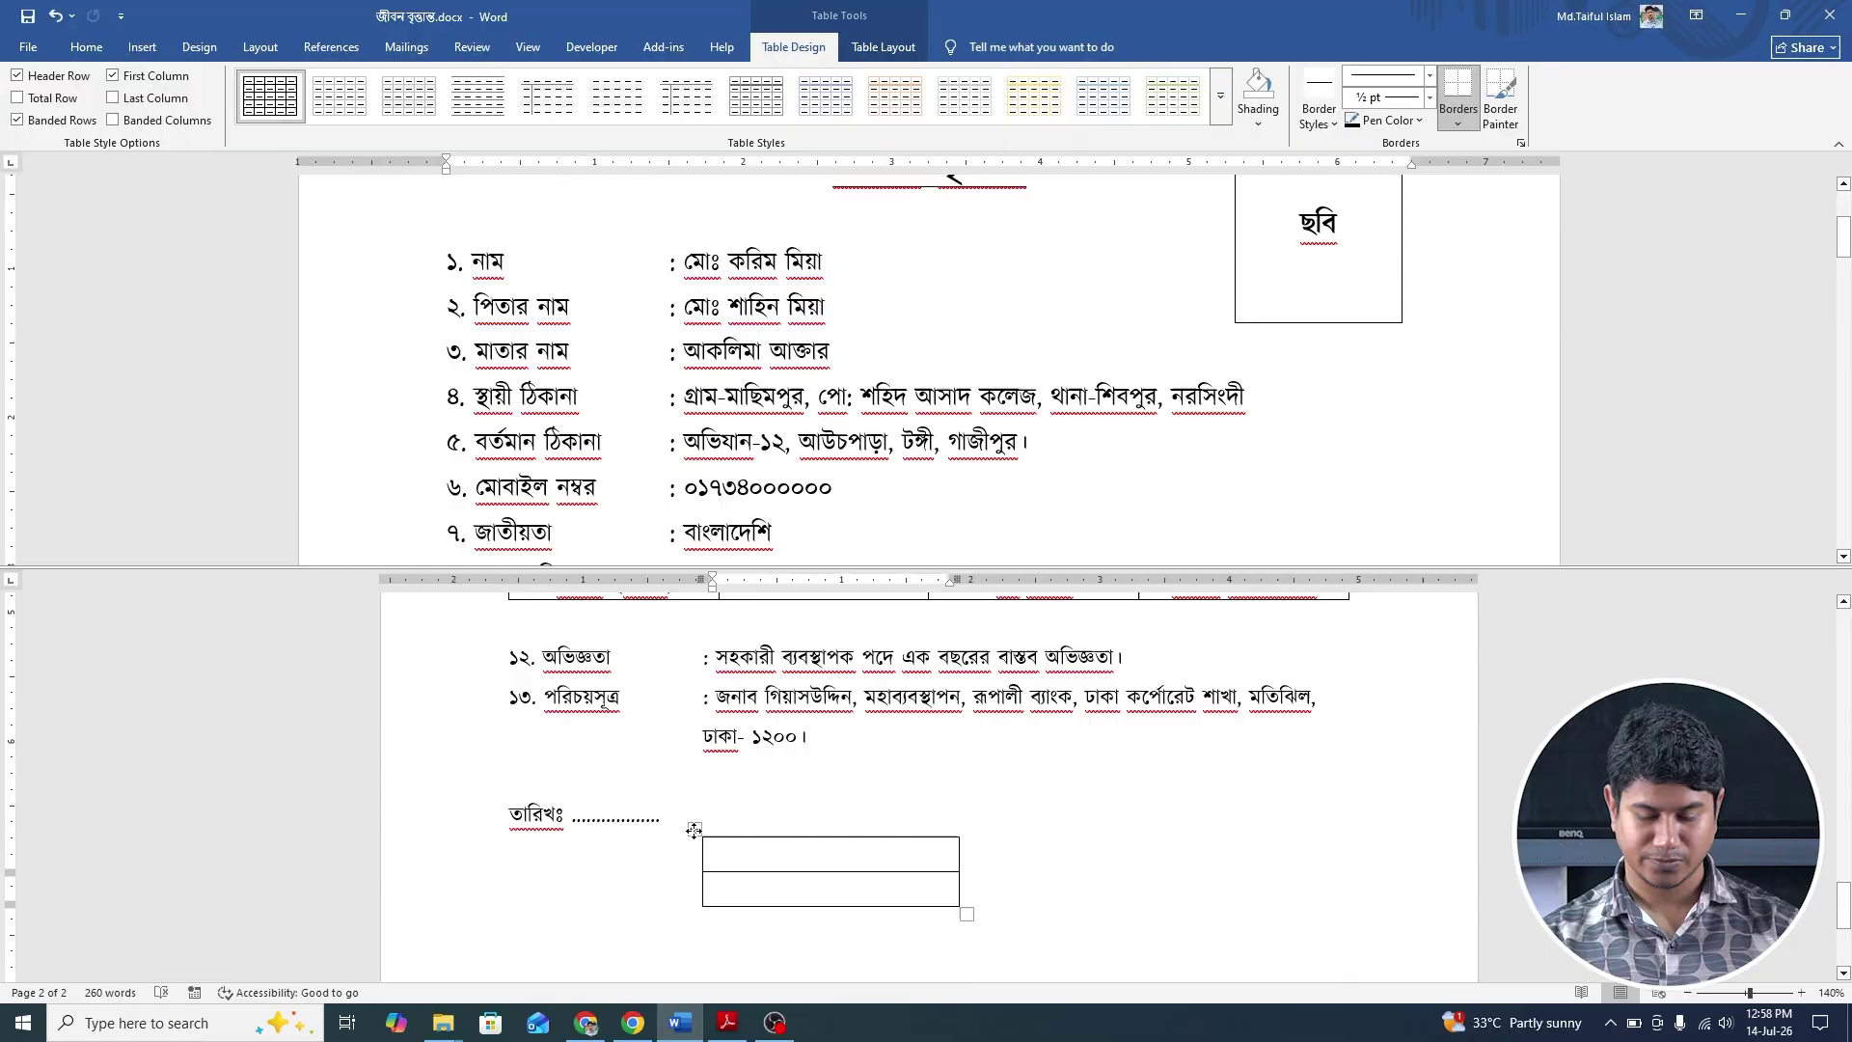
pyautogui.moveTo(694, 830); pyautogui.dragTo(1084, 809)
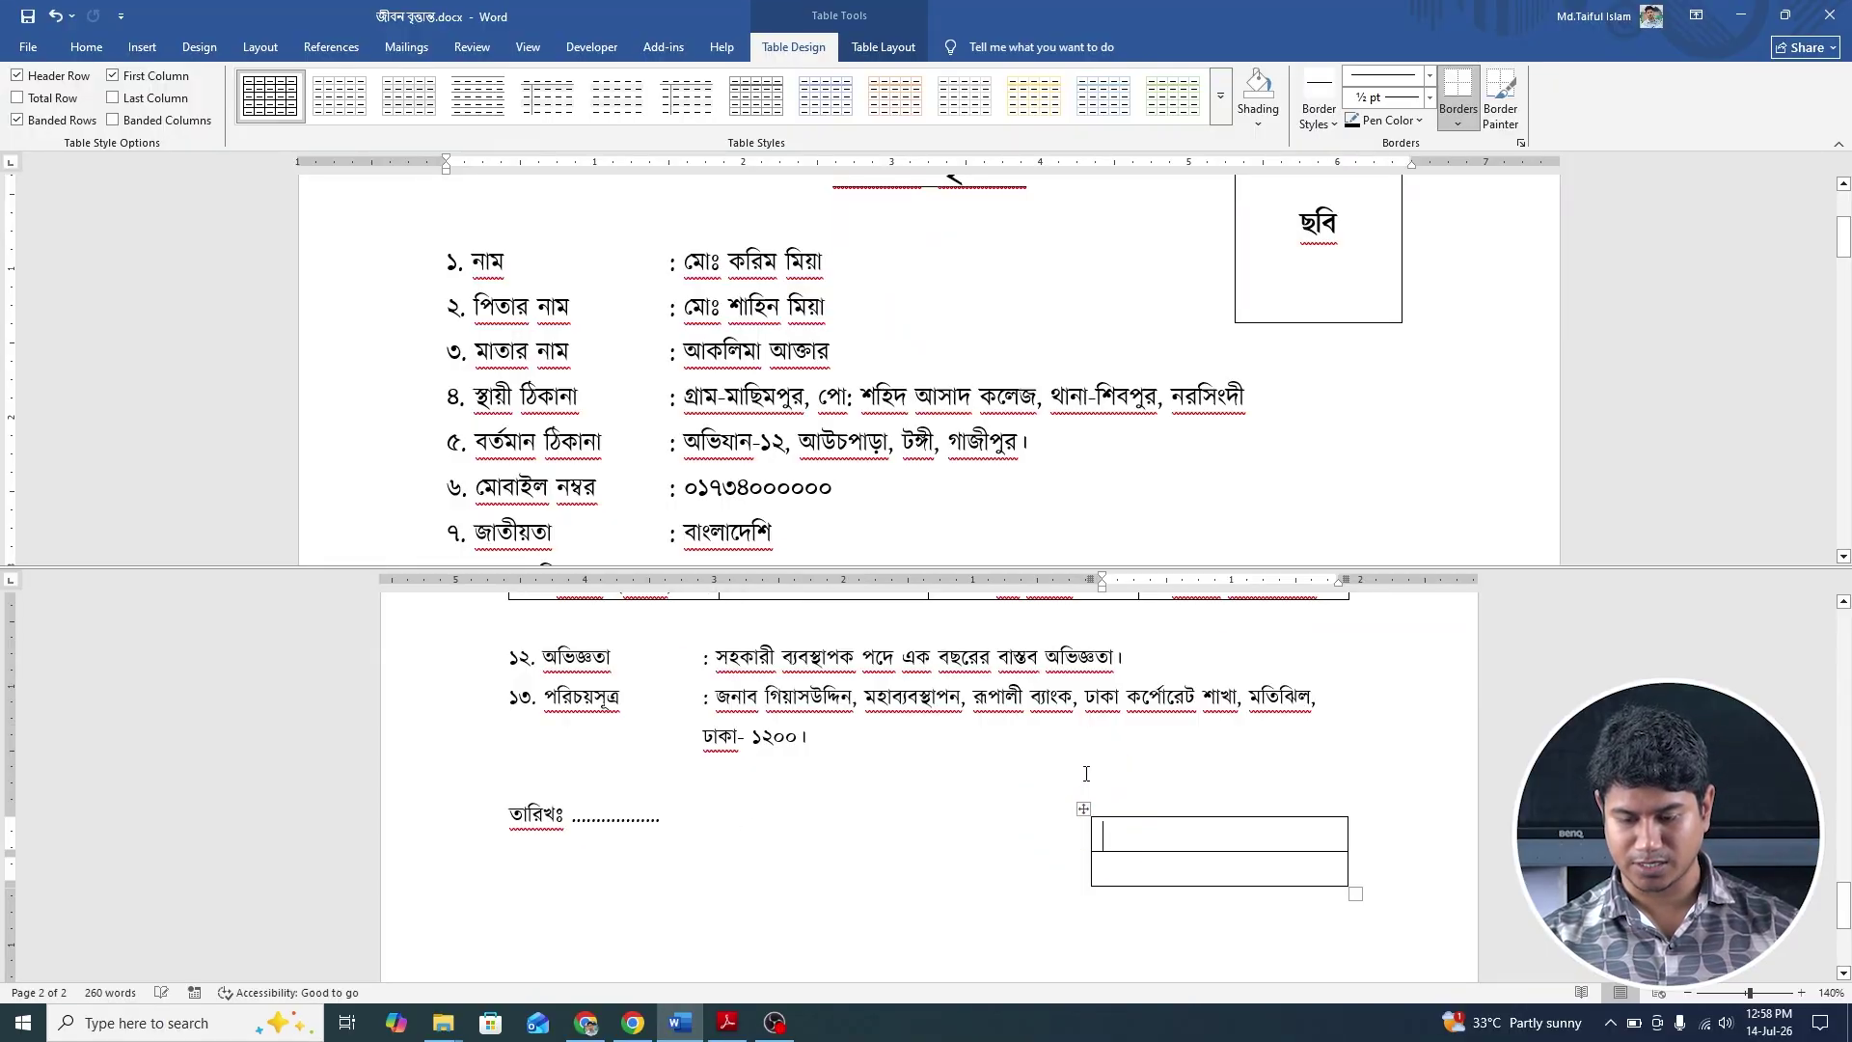
pyautogui.keyDown('ctrl'); pyautogui.scroll(-2, 1087, 773); pyautogui.keyUp('ctrl')
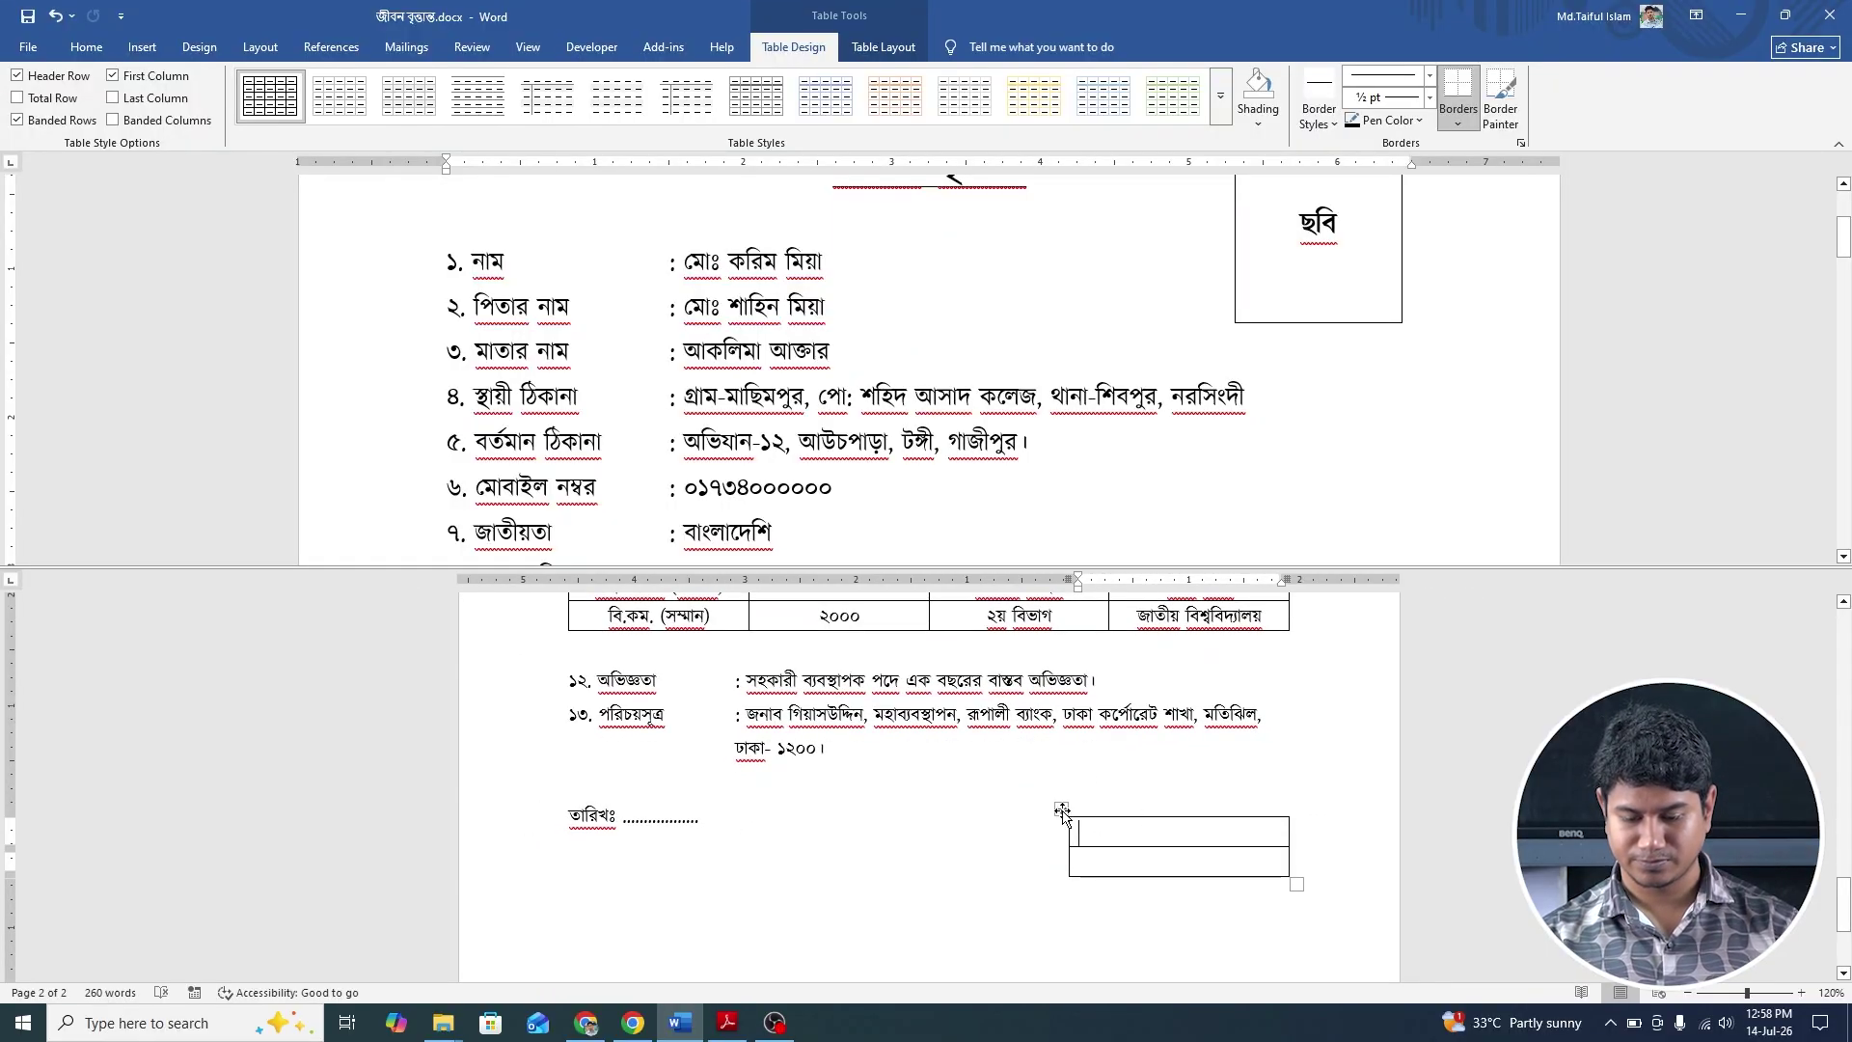
pyautogui.click(1058, 808)
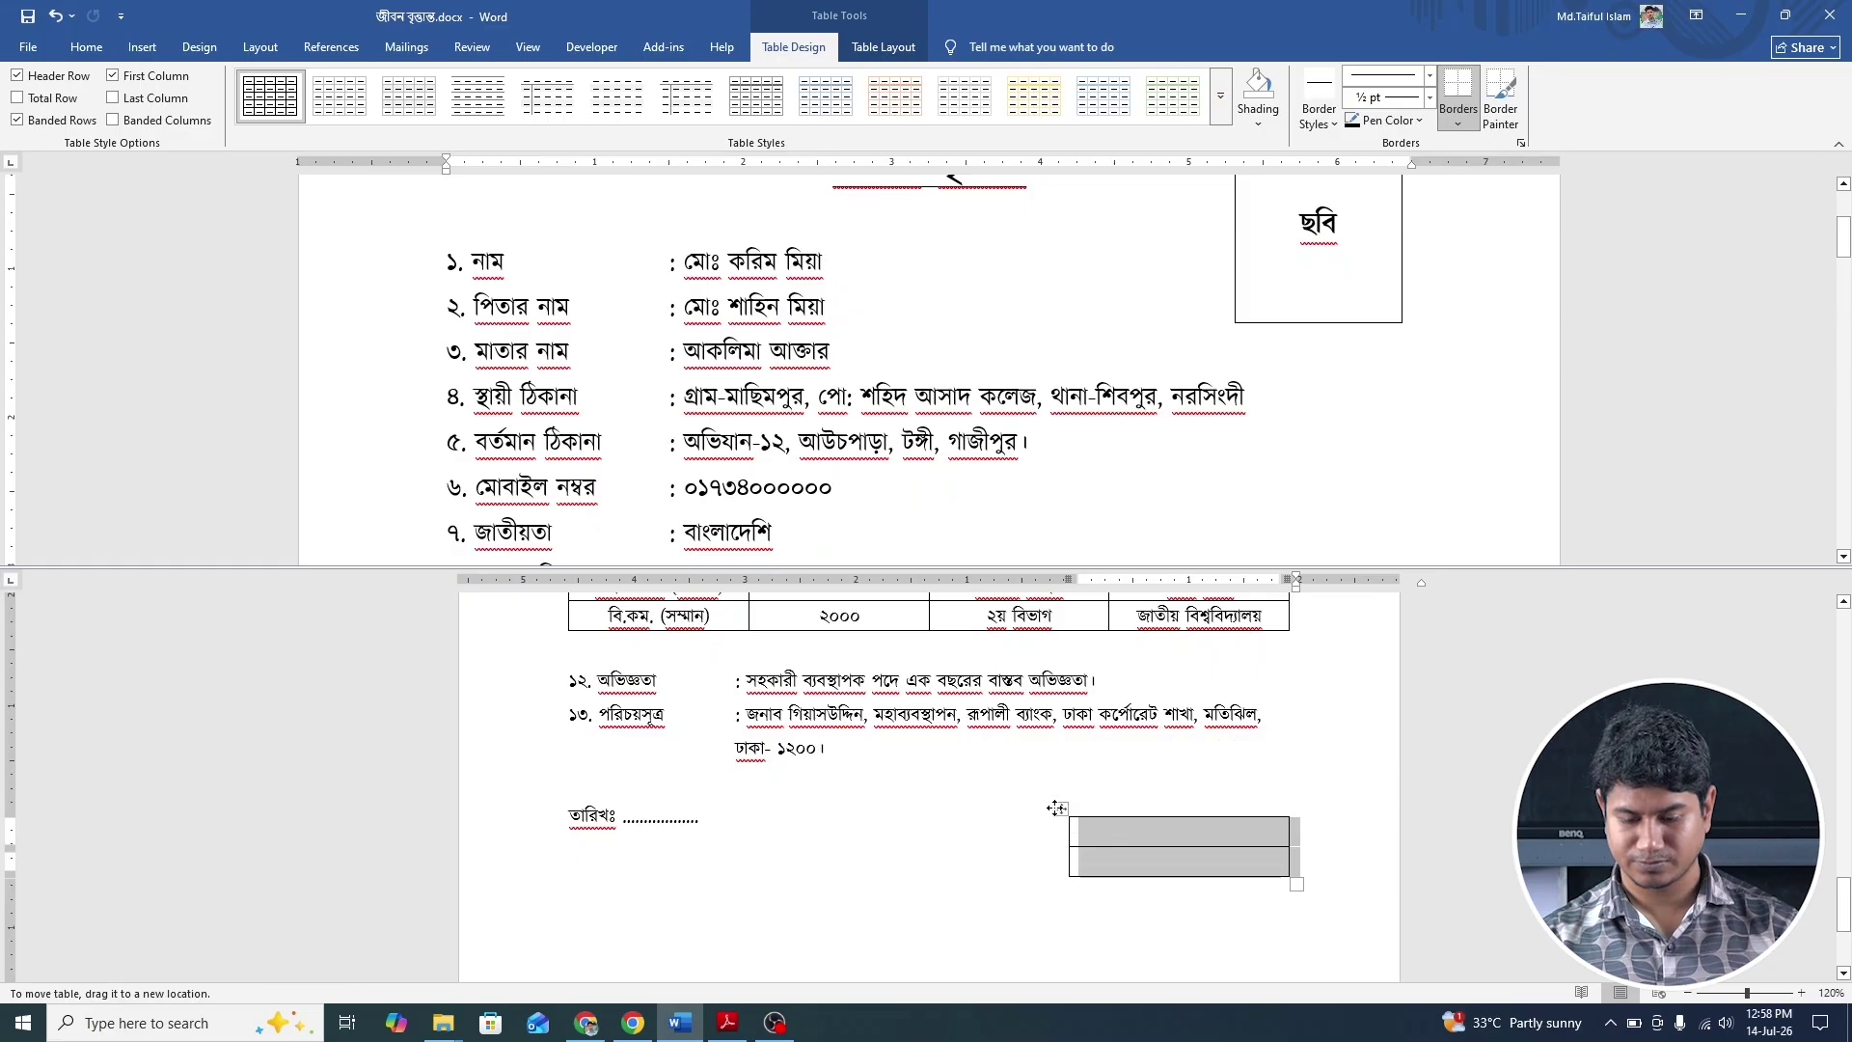
# Enter the applicant's name in the top cell and স্বাক্ষর in the bottom cell.
pyautogui.click(1114, 836)
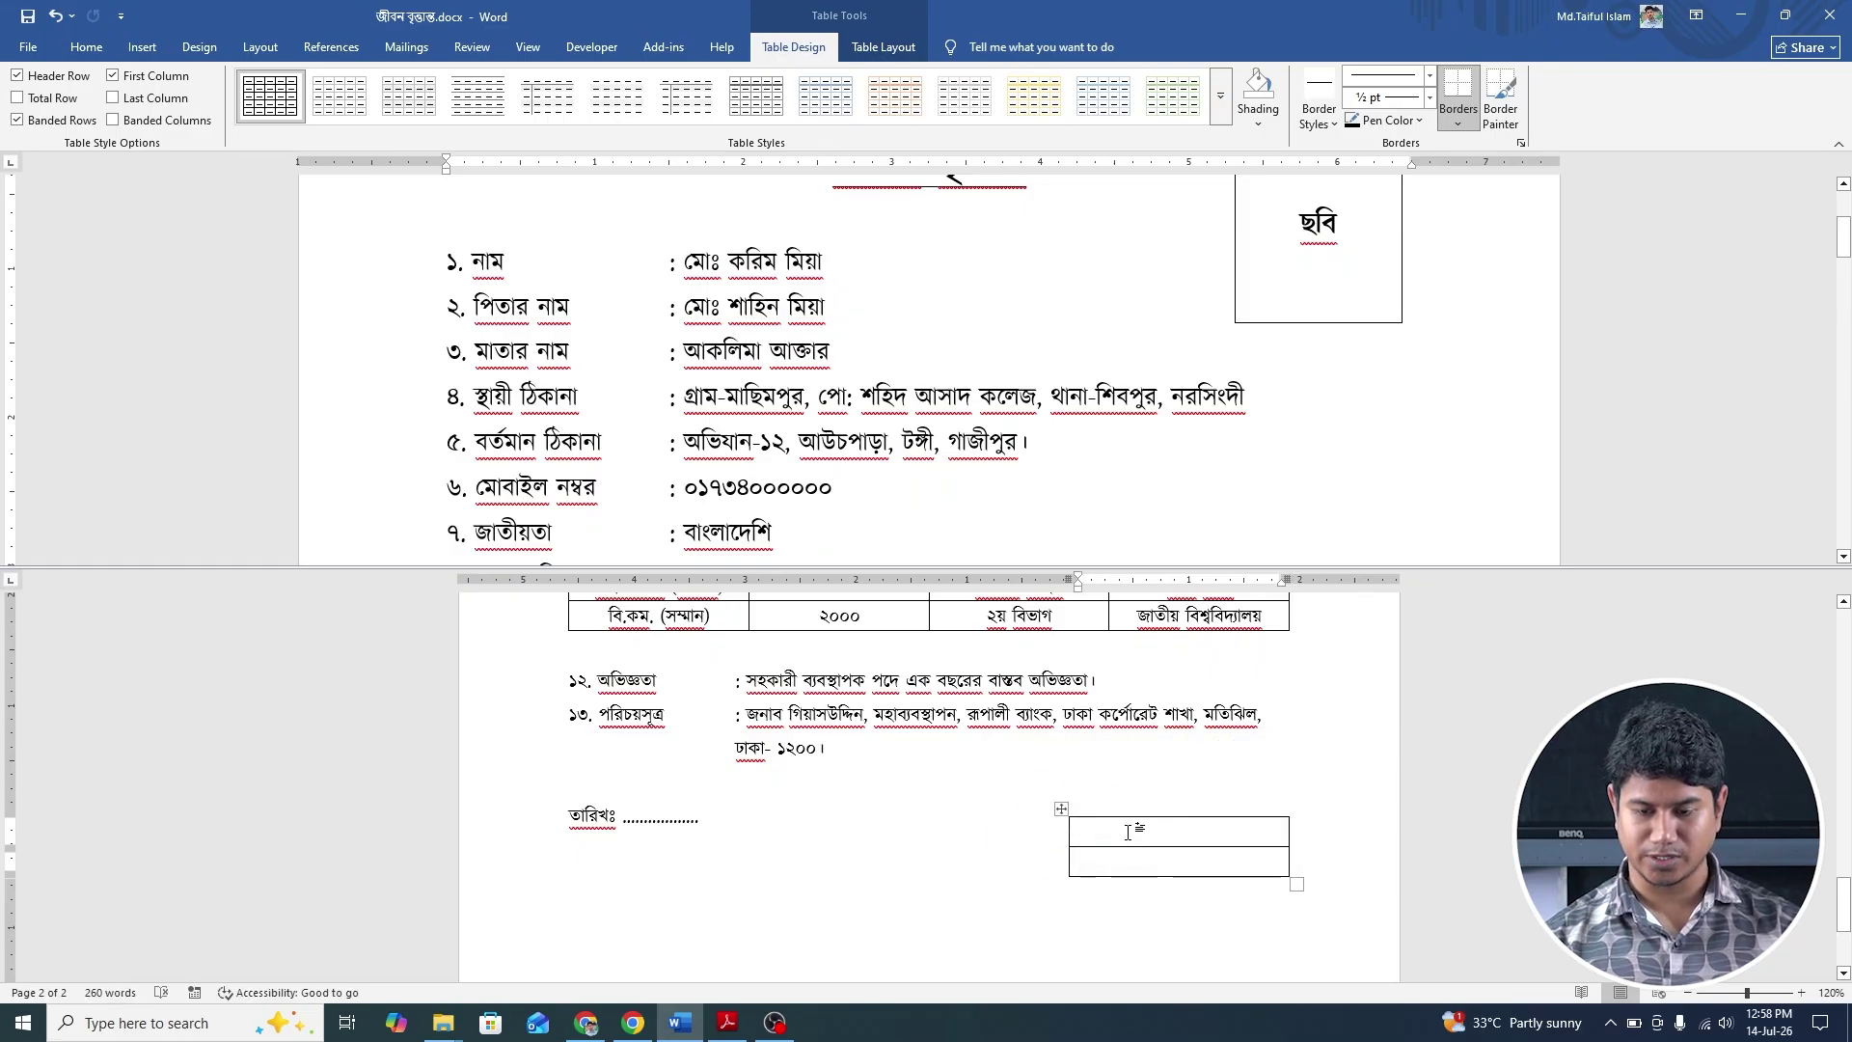
pyautogui.scroll(-15, 1109, 420)
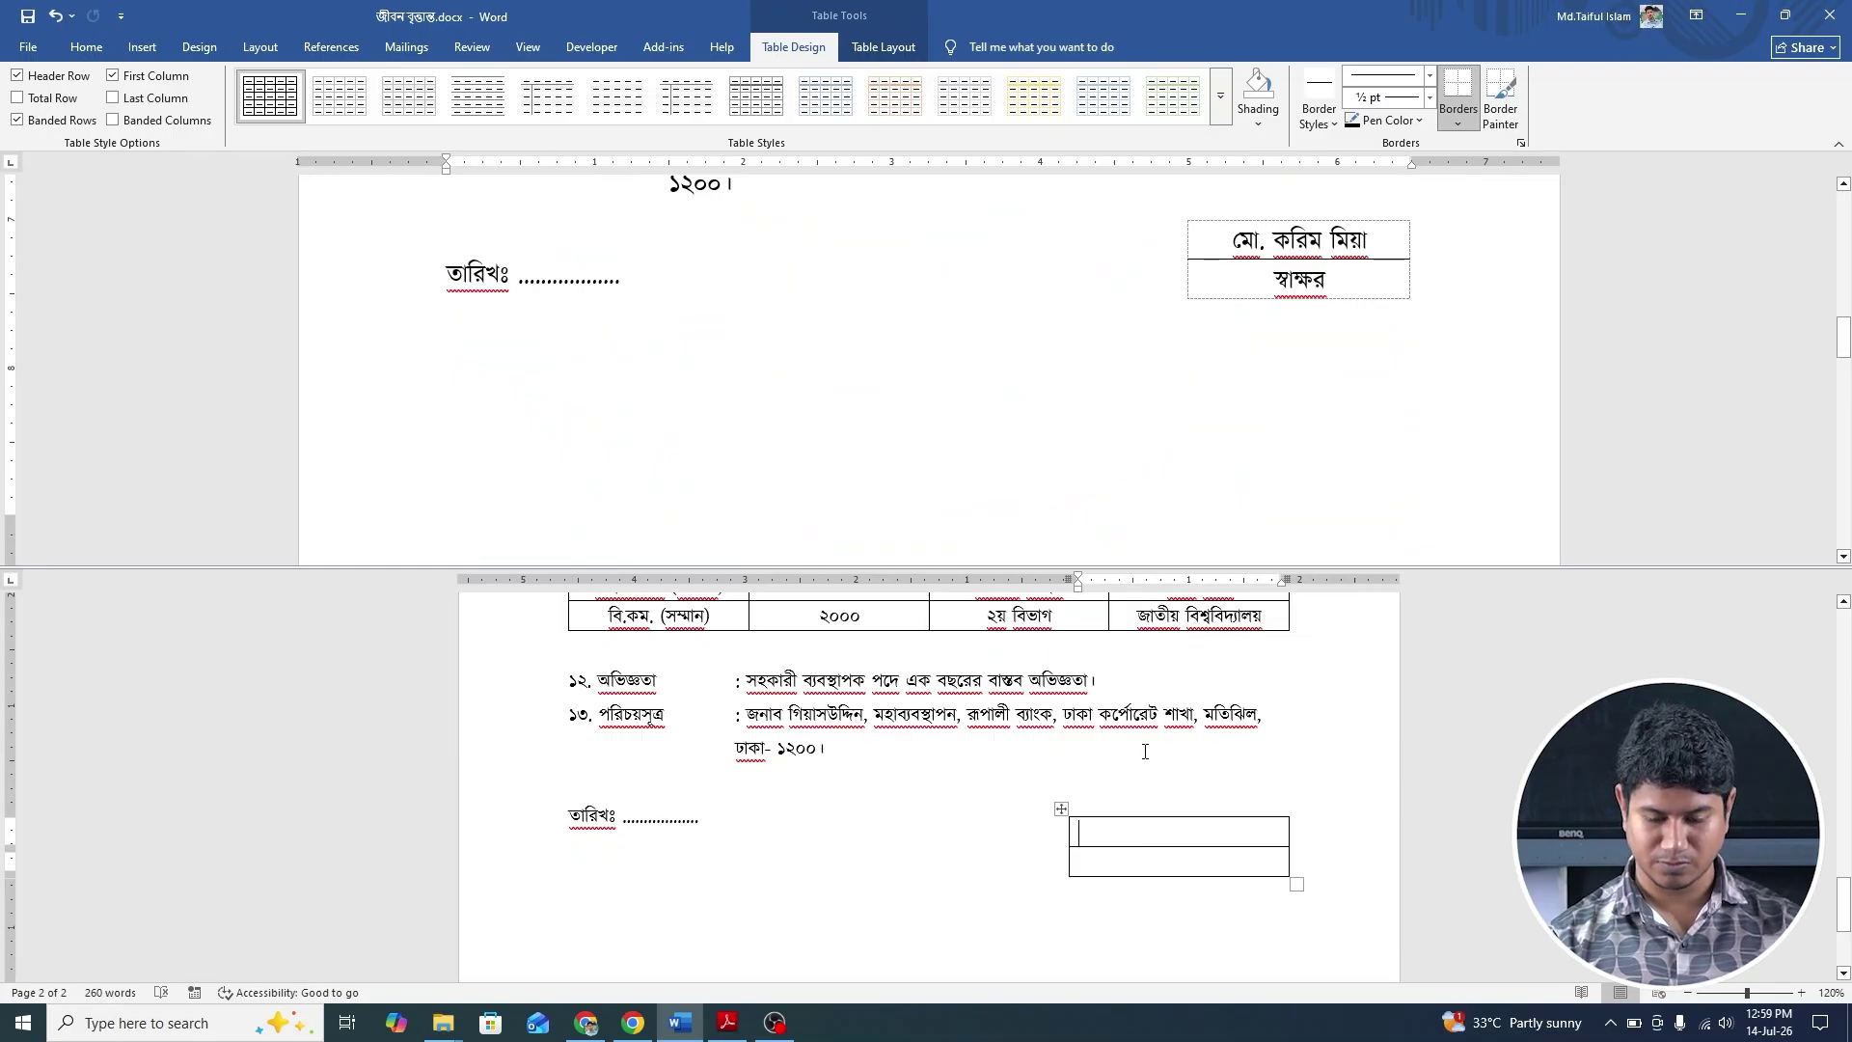
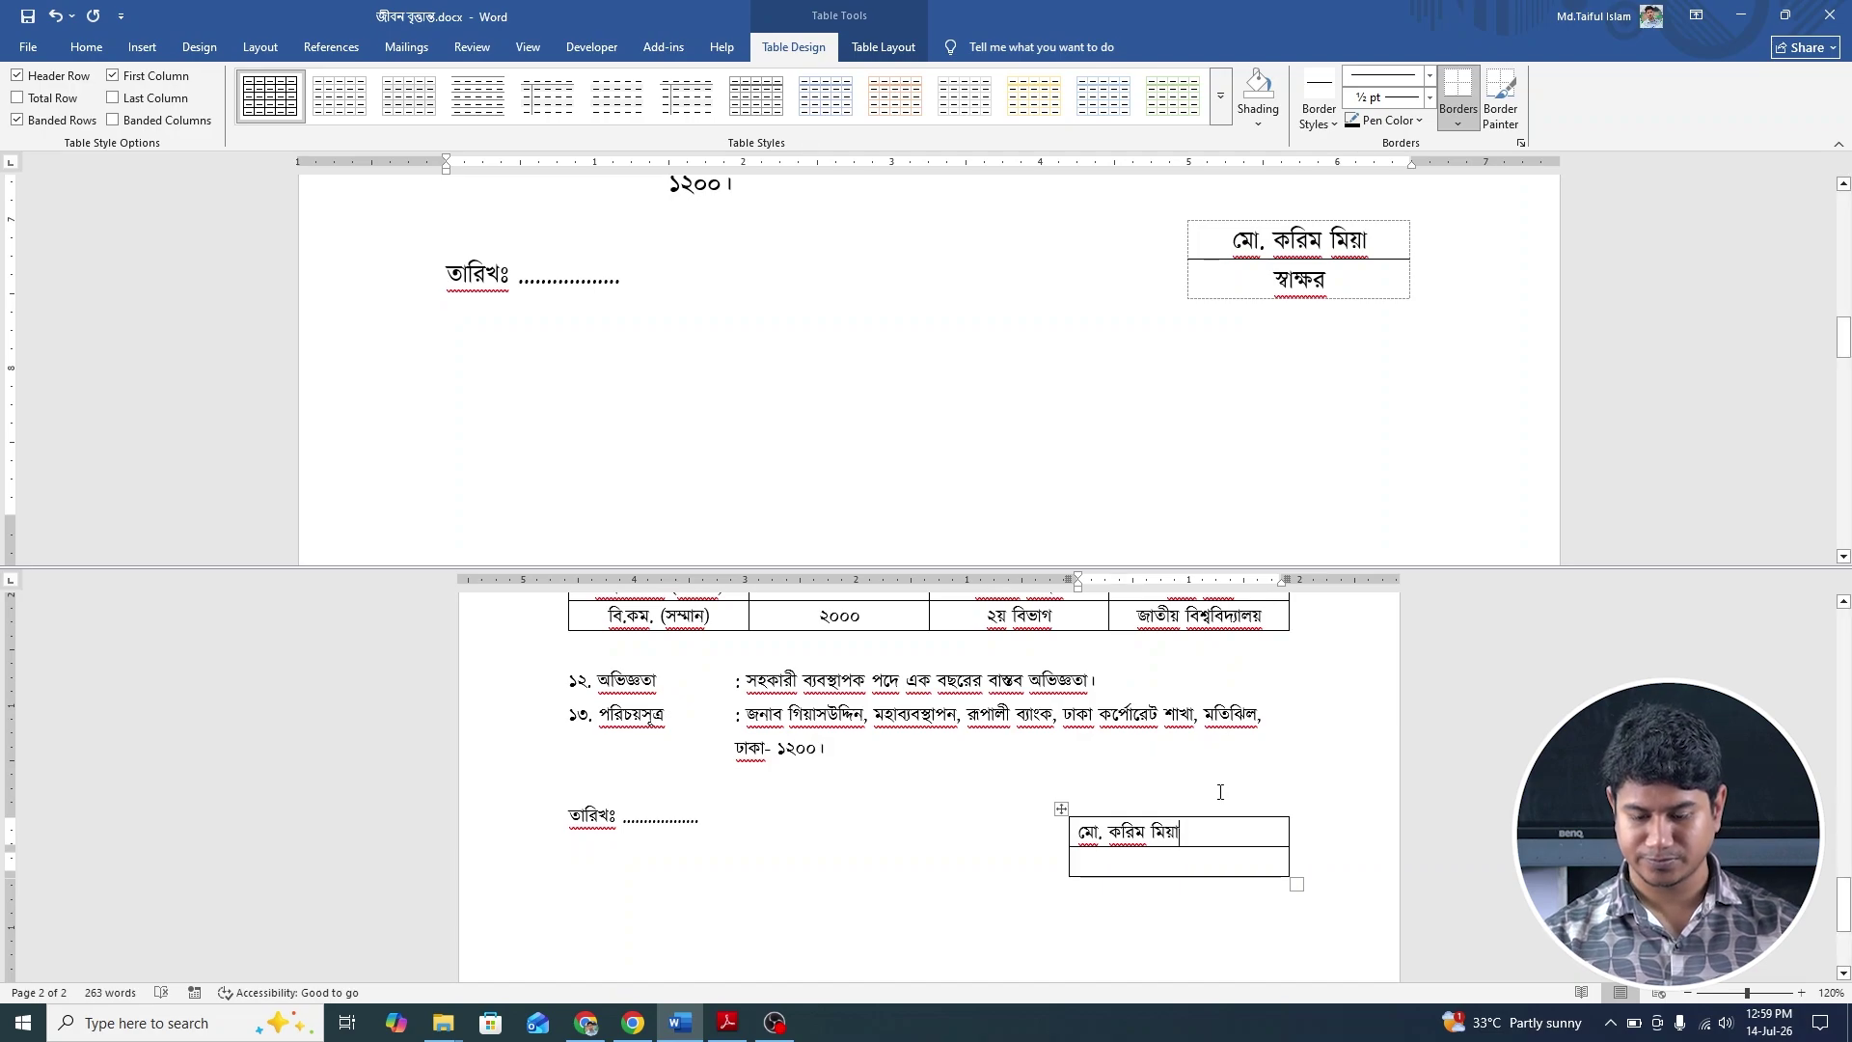
pyautogui.click(1207, 870)
pyautogui.write('স্বাক্ষর')
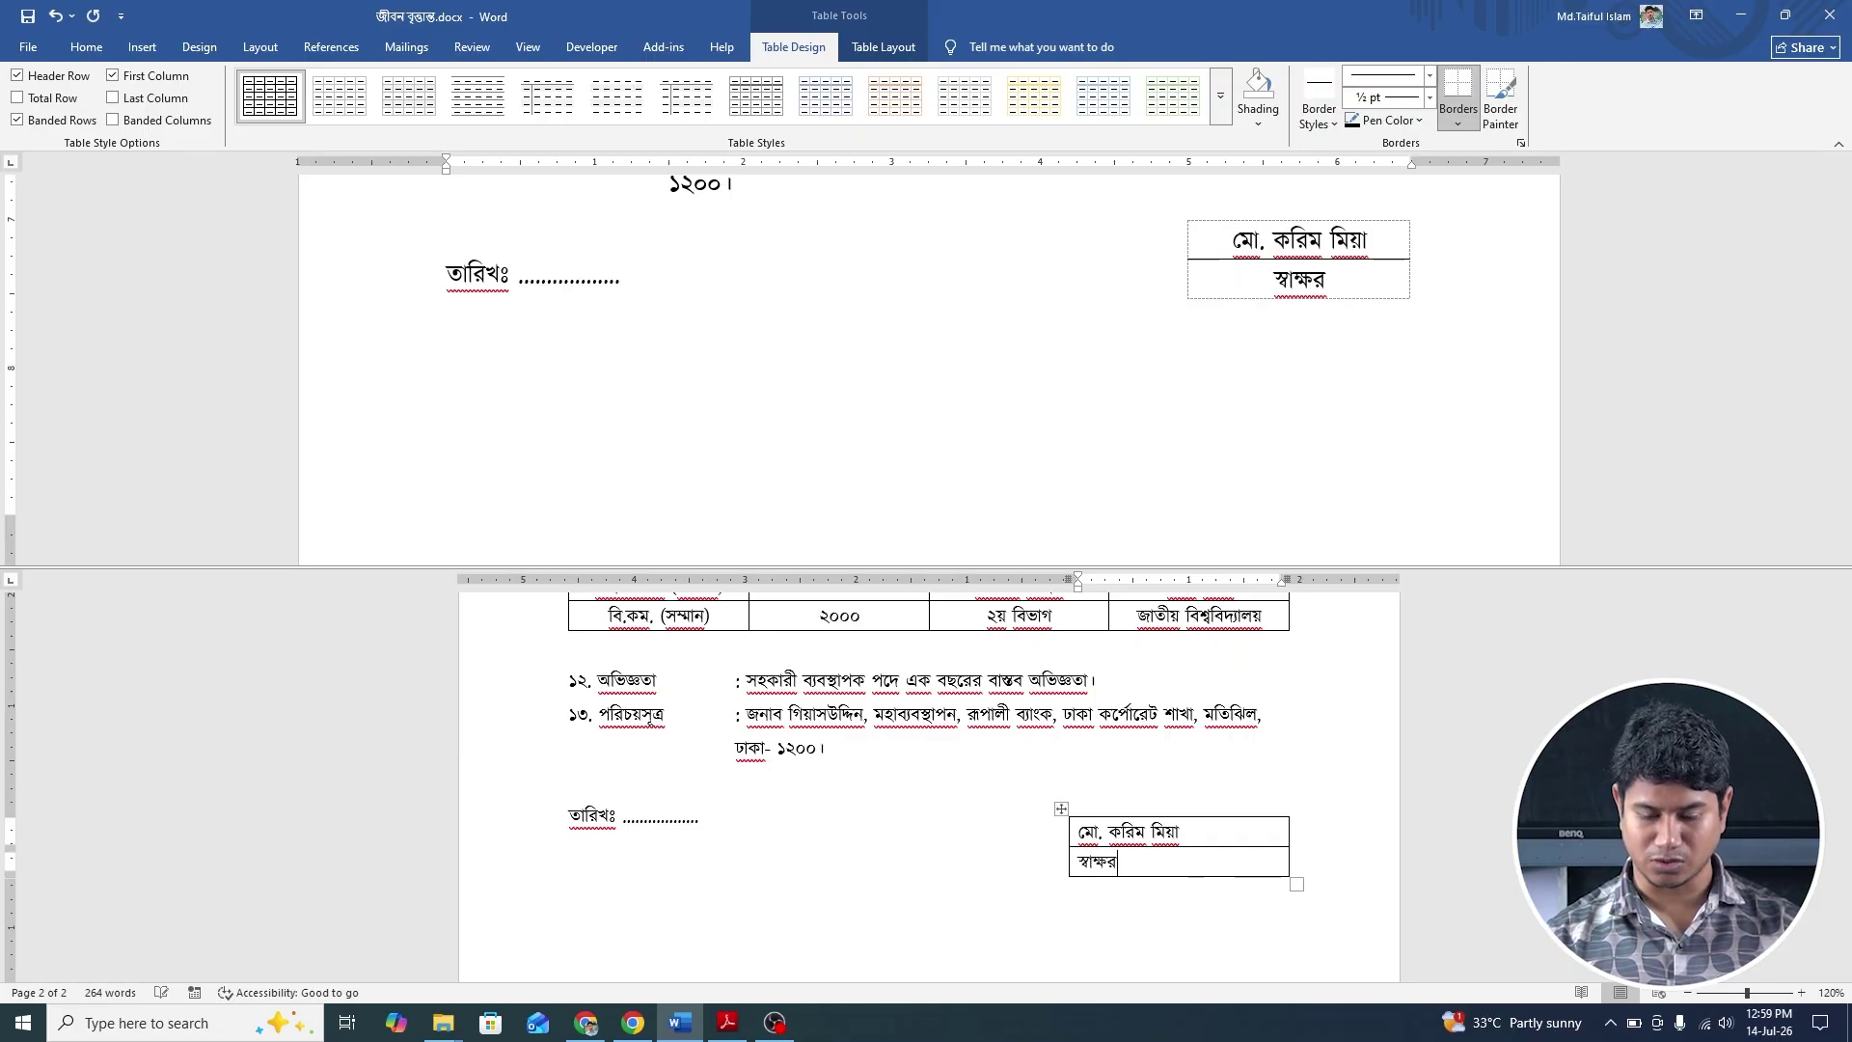
pyautogui.click(1061, 809)
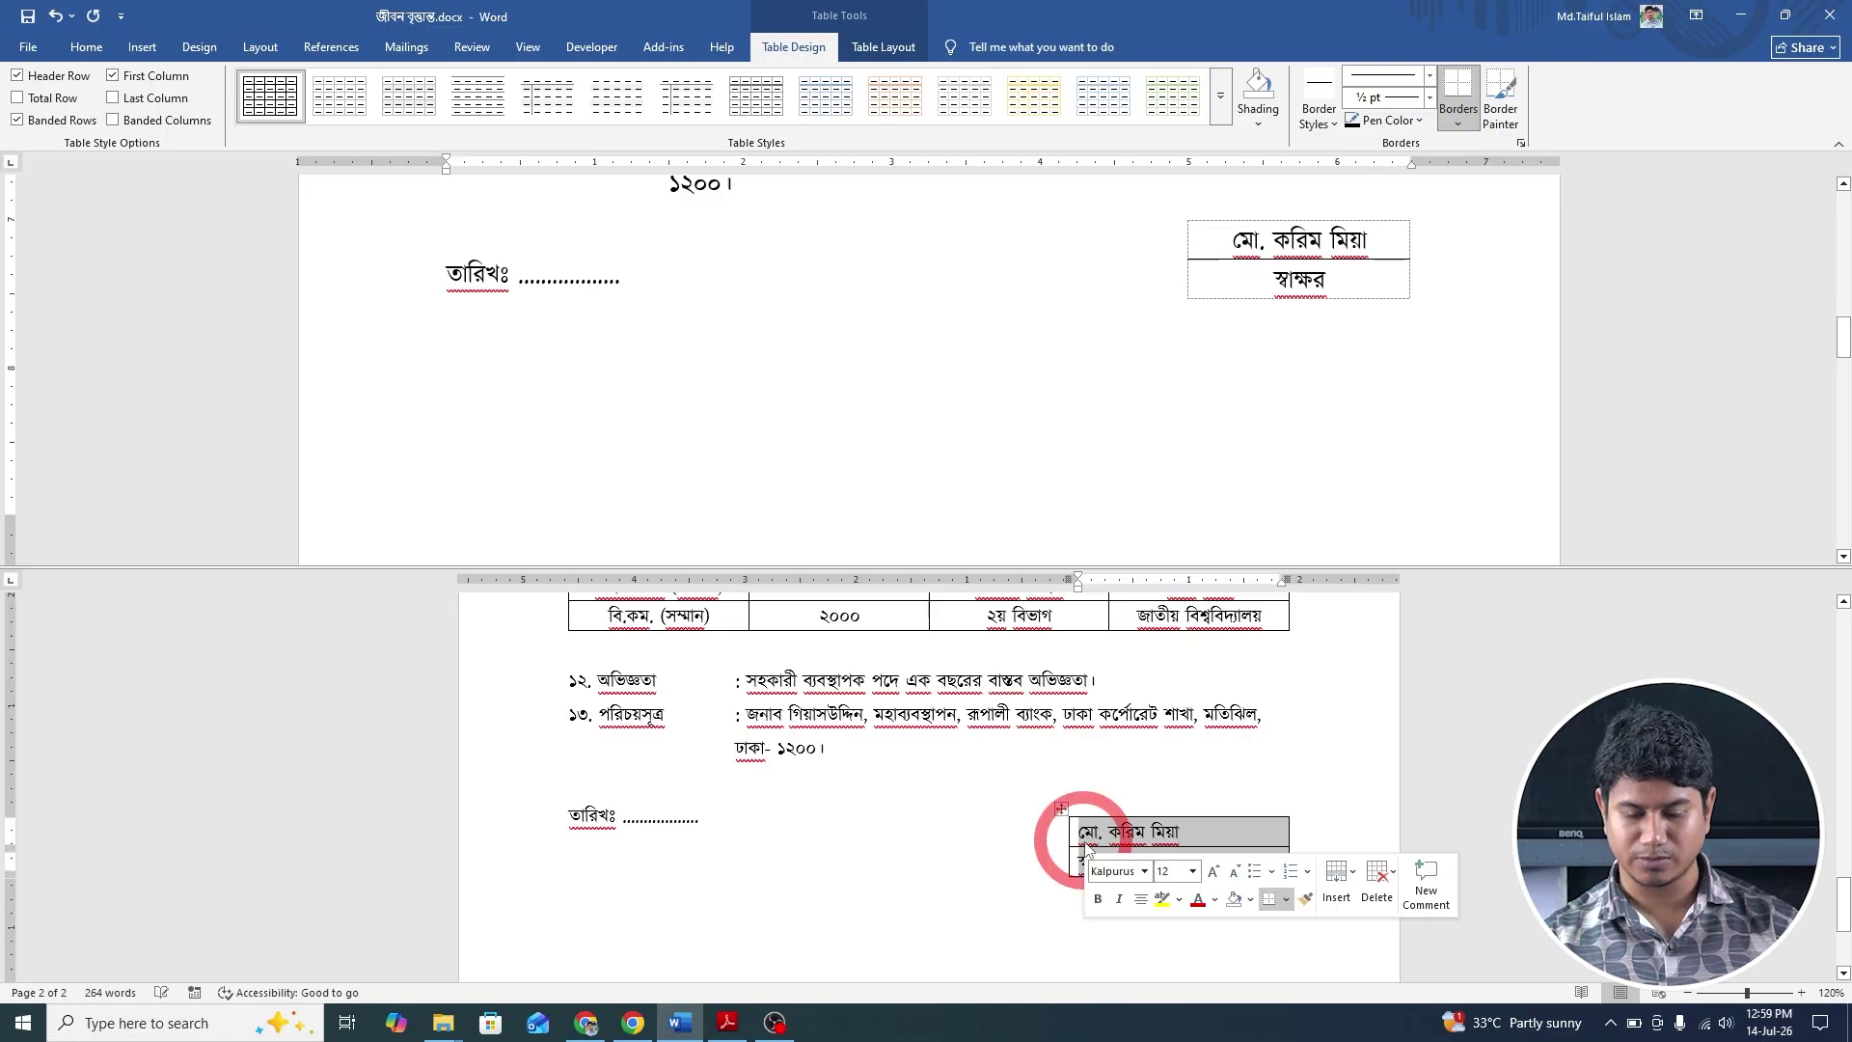
# Centre the signature table's text with Align Center and shrink the table to fit.
pyautogui.click(883, 46)
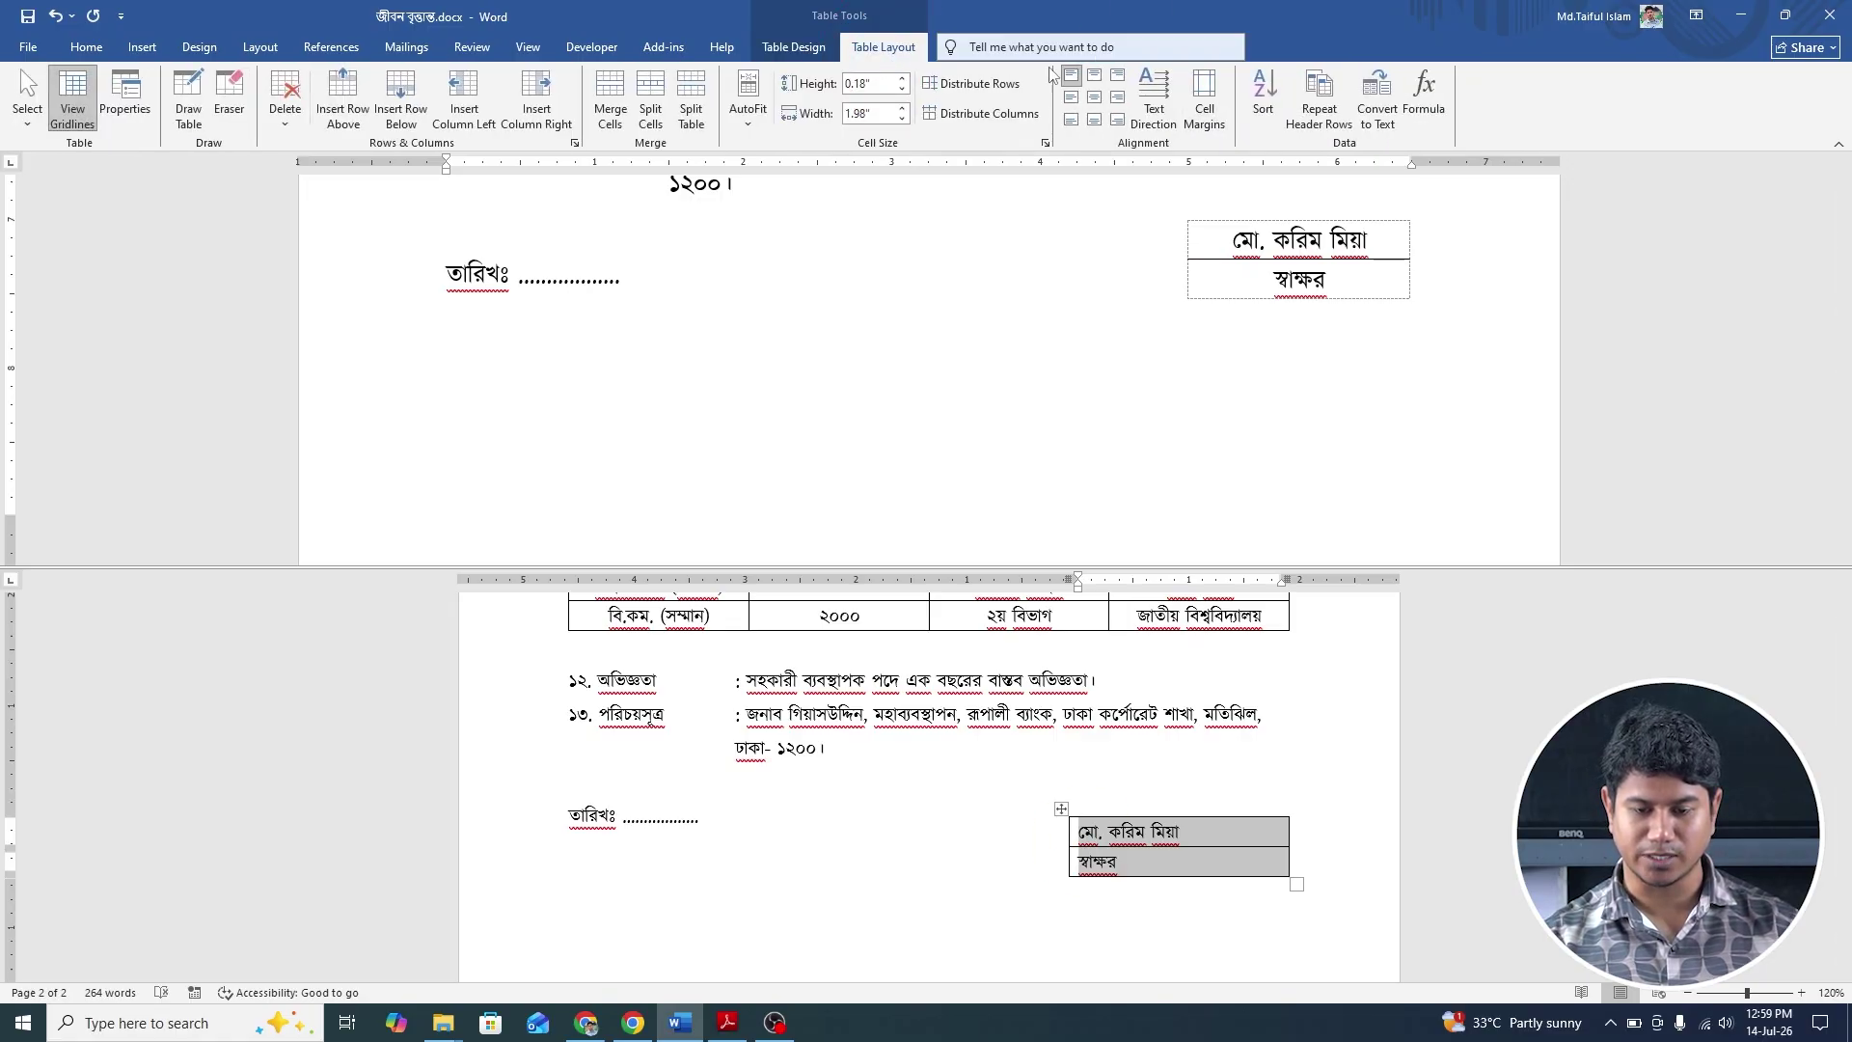
pyautogui.click(1095, 97)
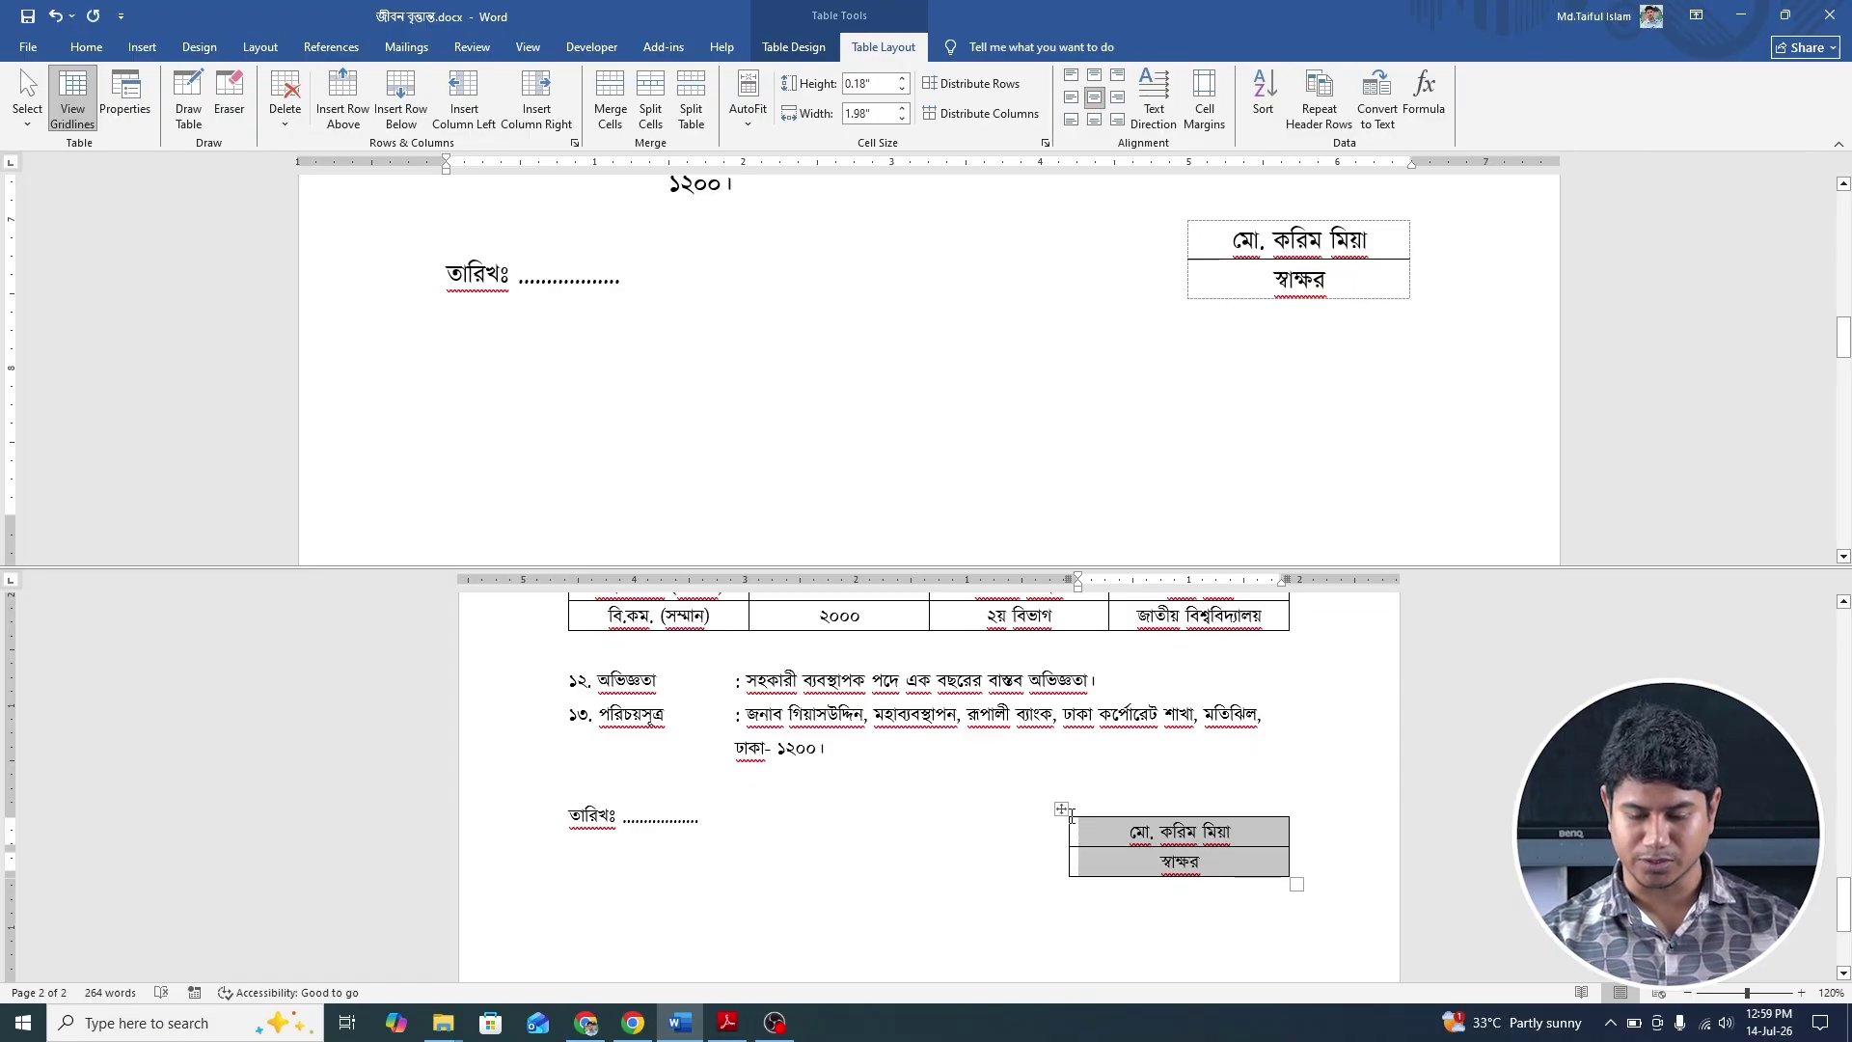
pyautogui.moveTo(1291, 878); pyautogui.dragTo(1235, 875)
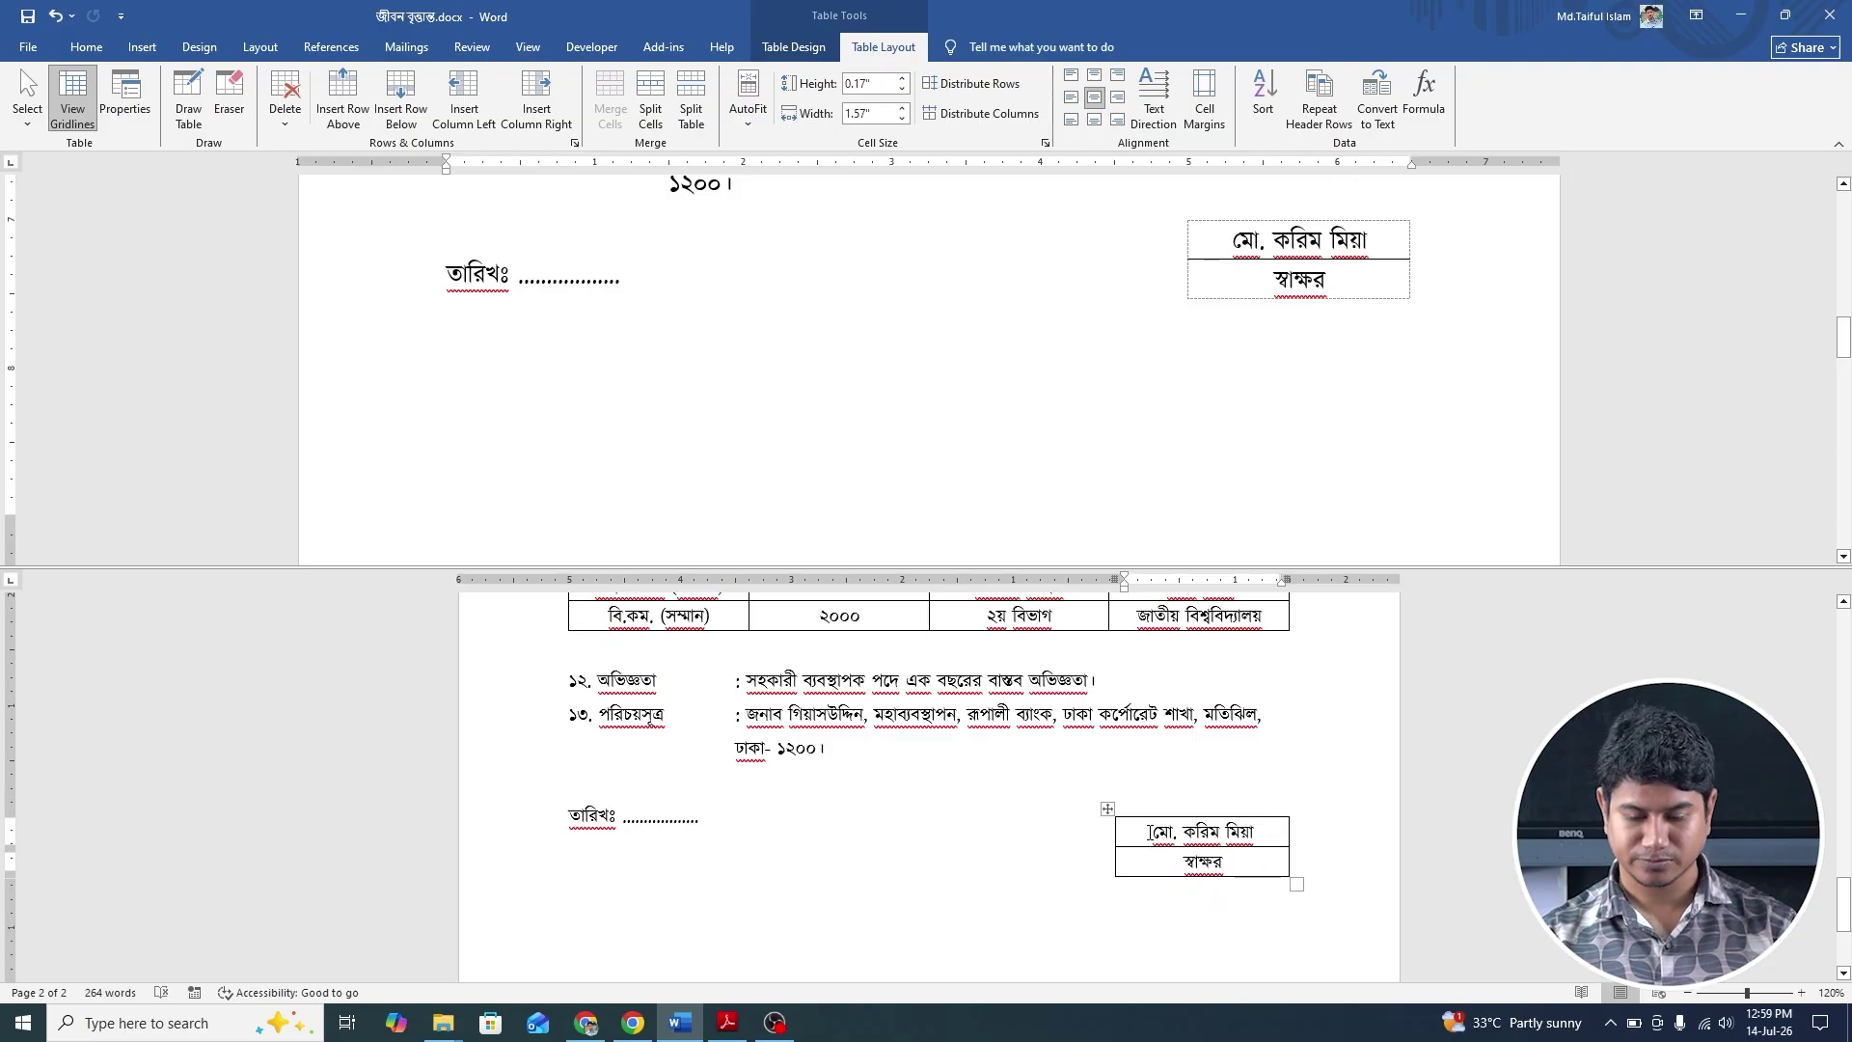
# Remove the signature table's outside borders, then preview the resume with Ctrl+P.
pyautogui.click(1108, 808)
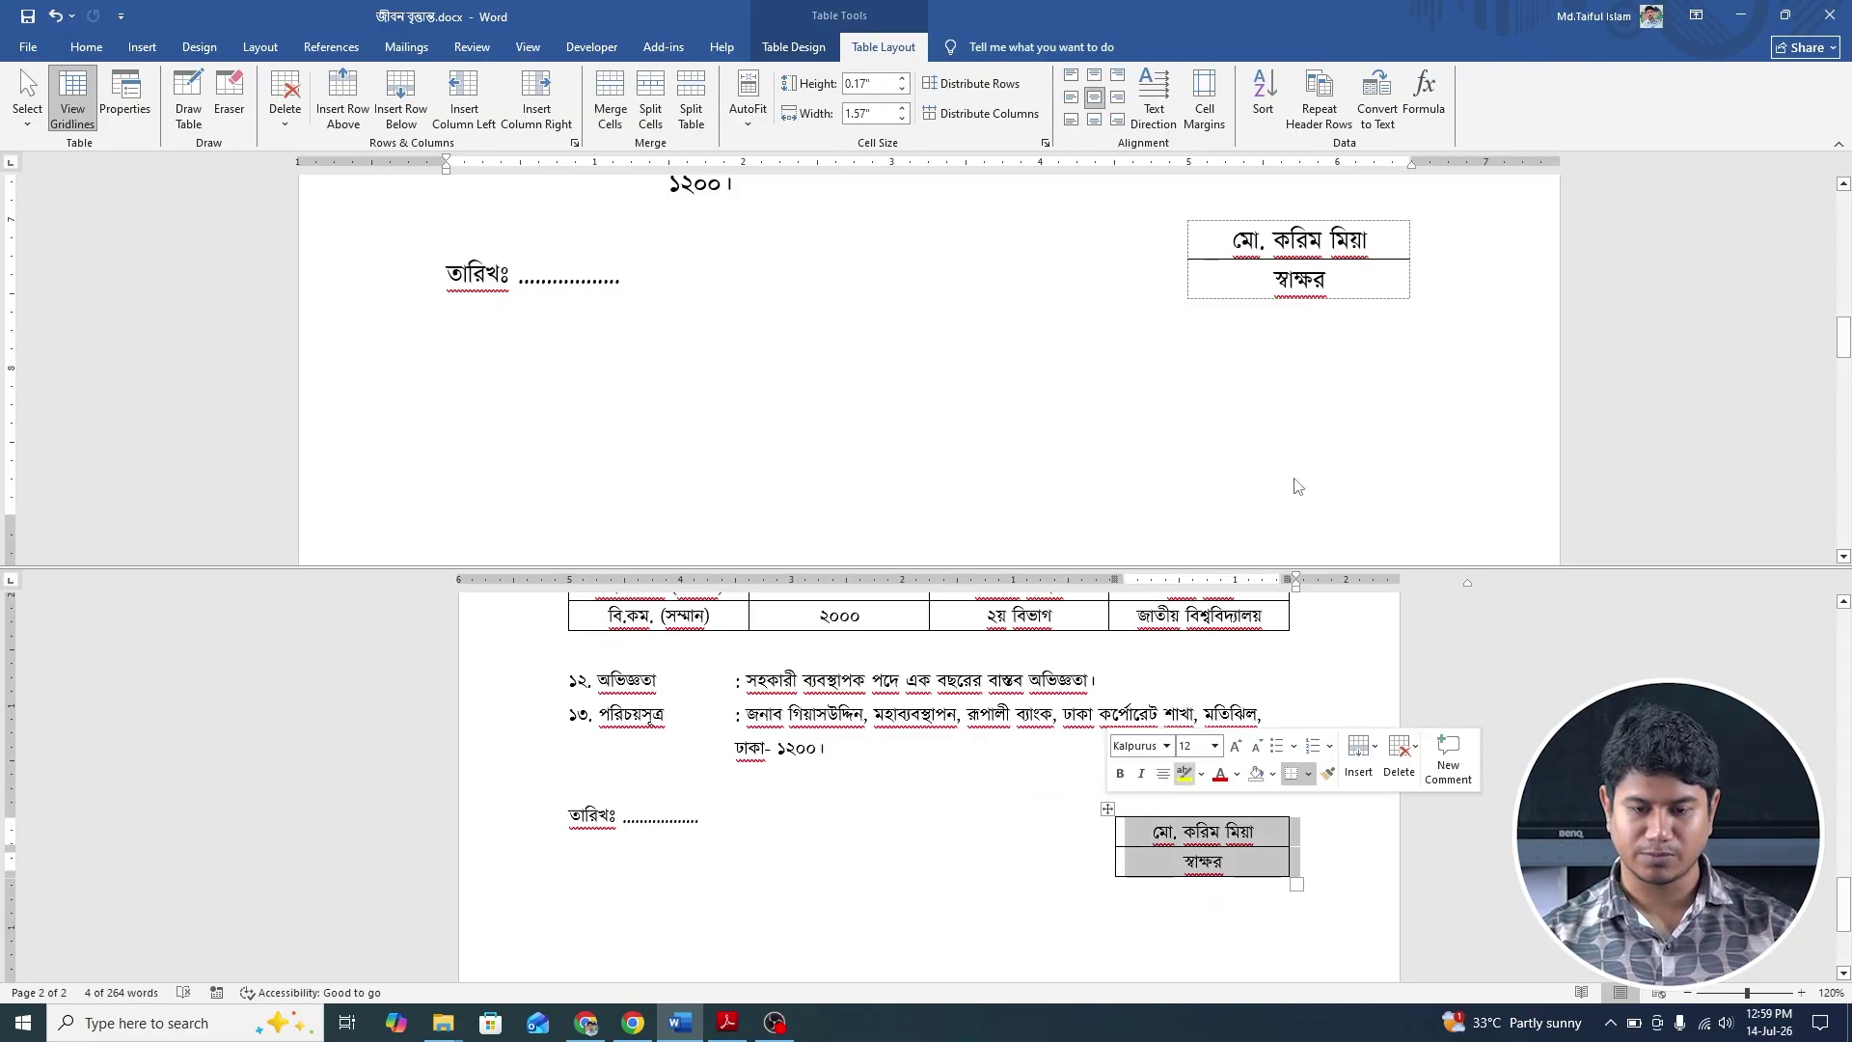
pyautogui.click(812, 48)
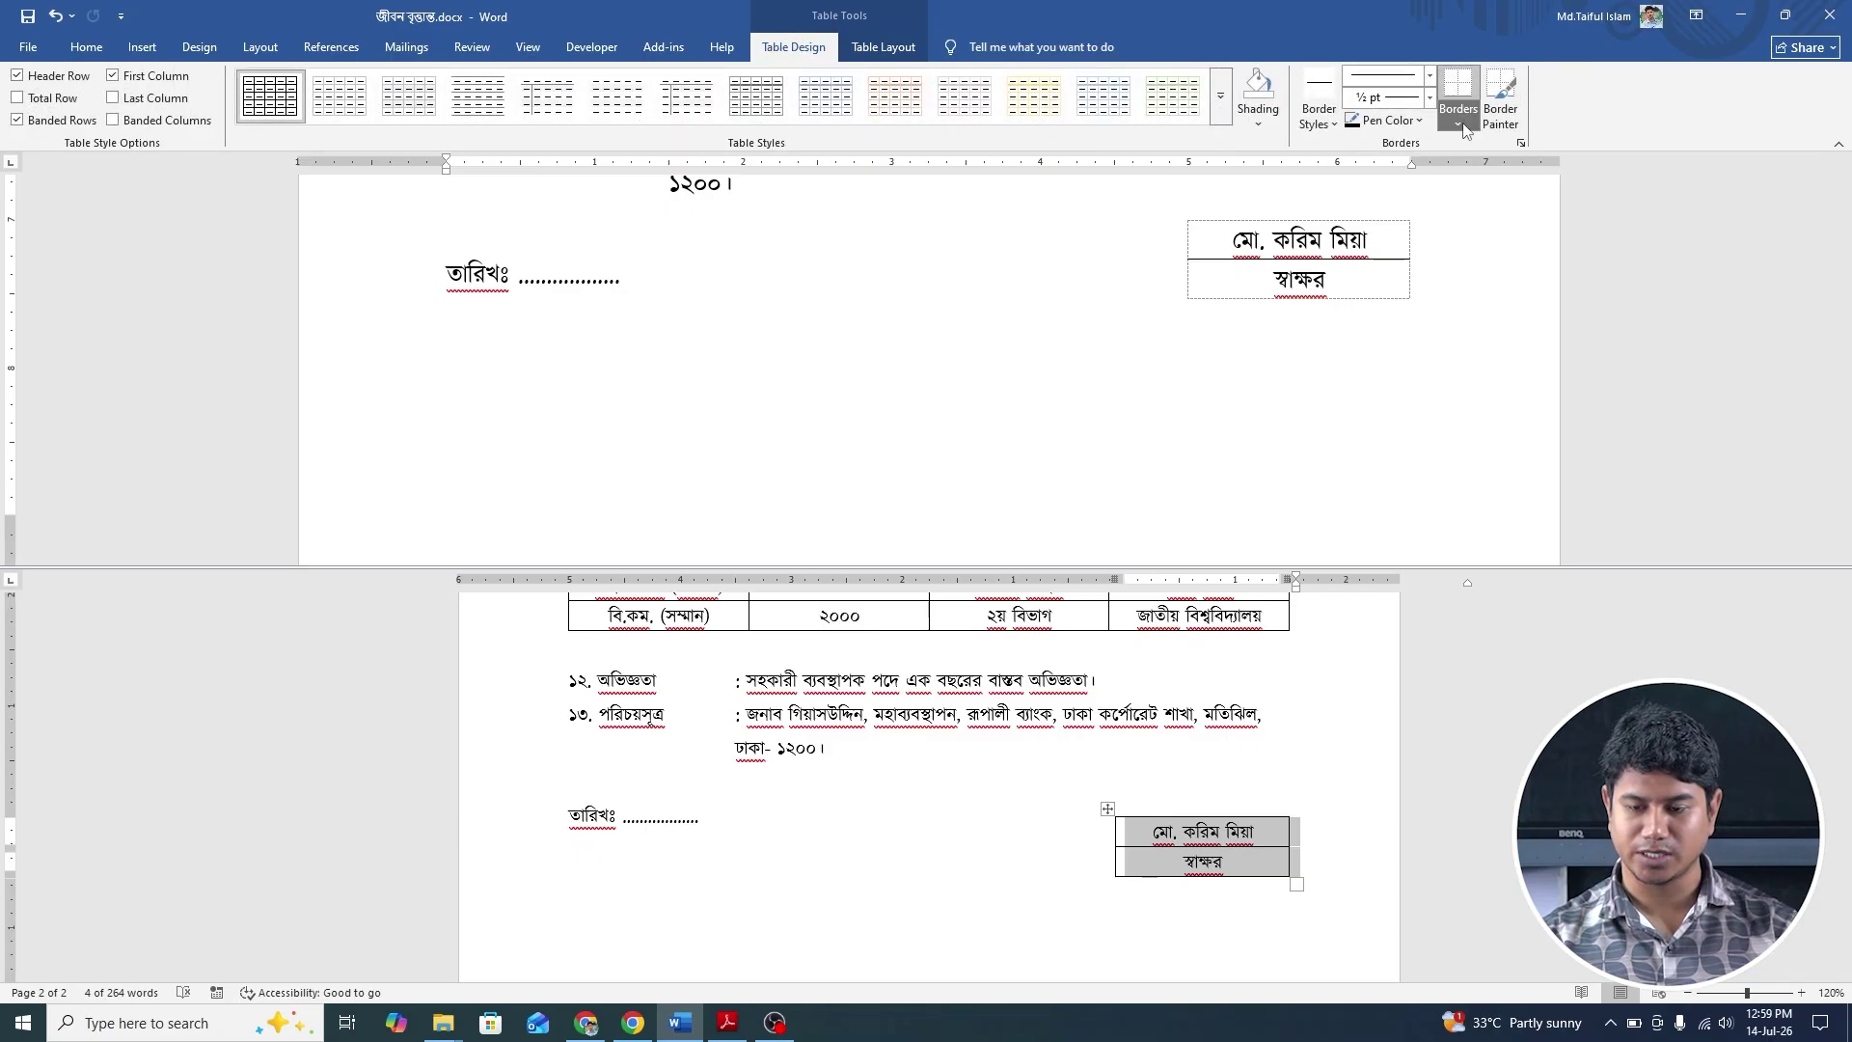
pyautogui.click(1457, 124)
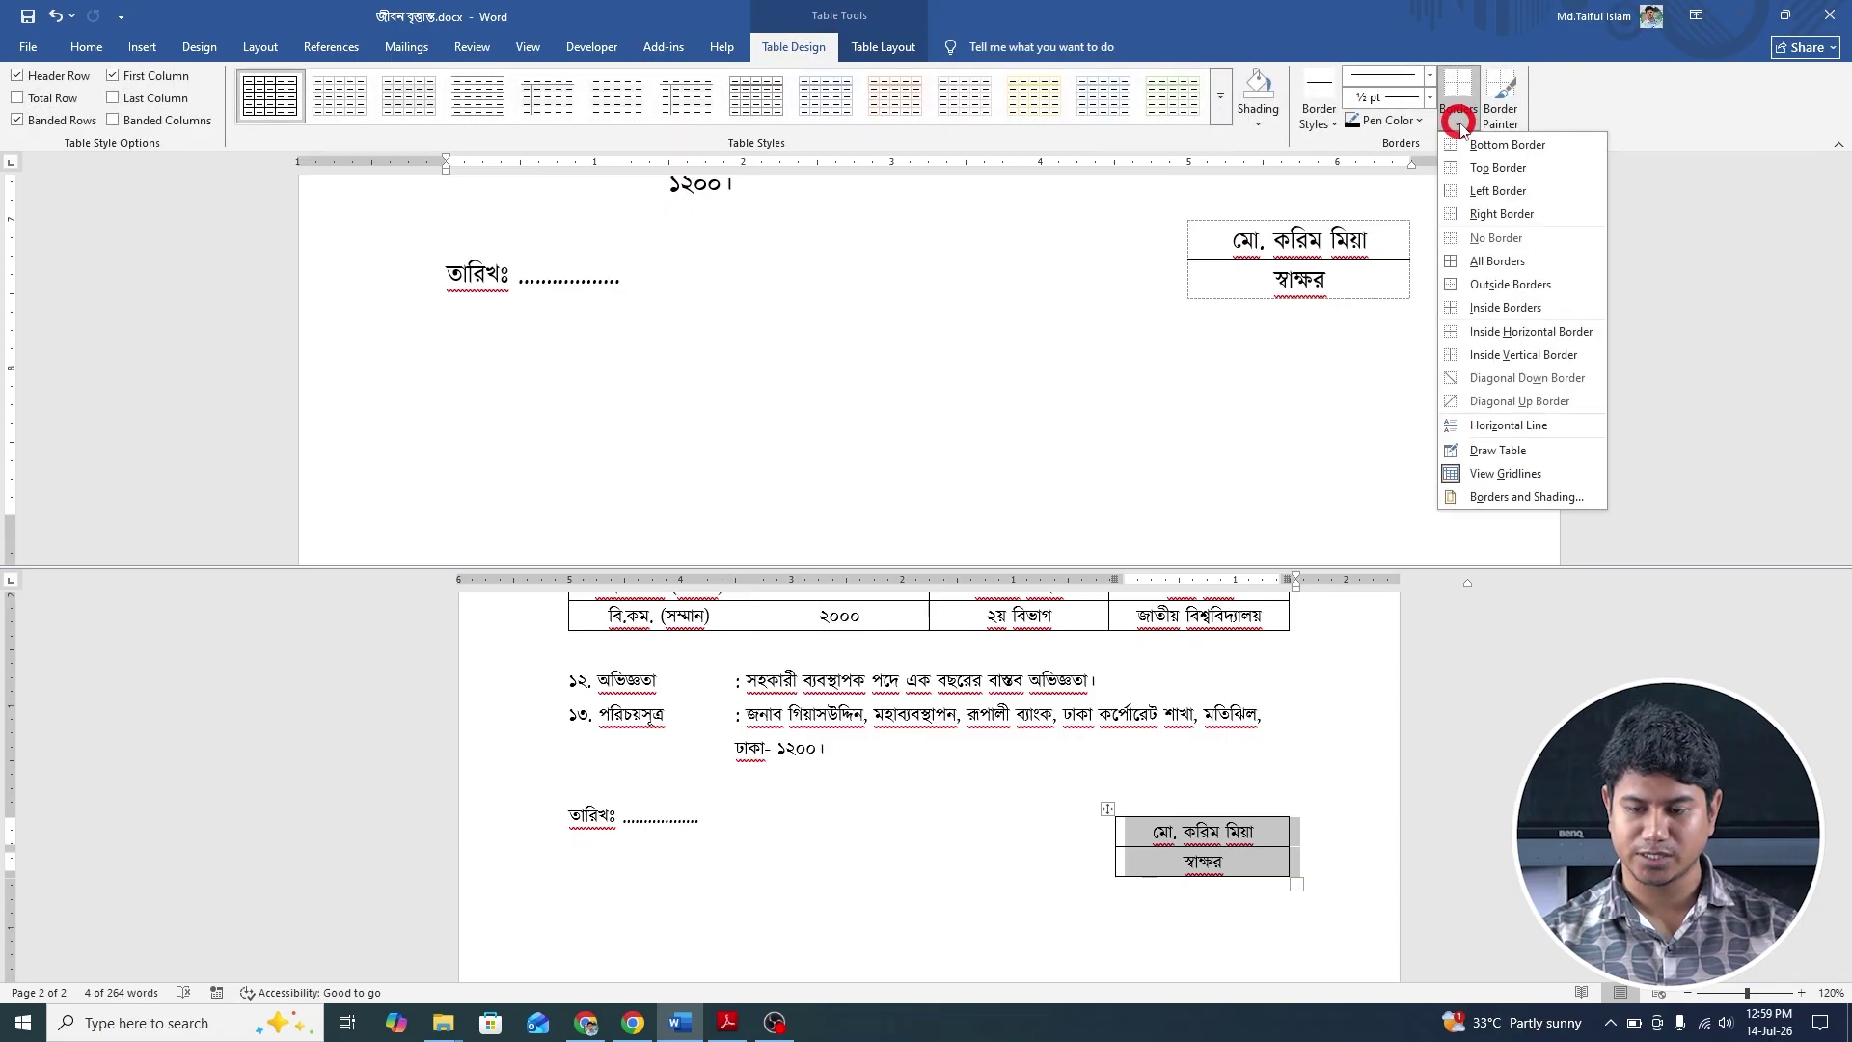
pyautogui.click(1490, 285)
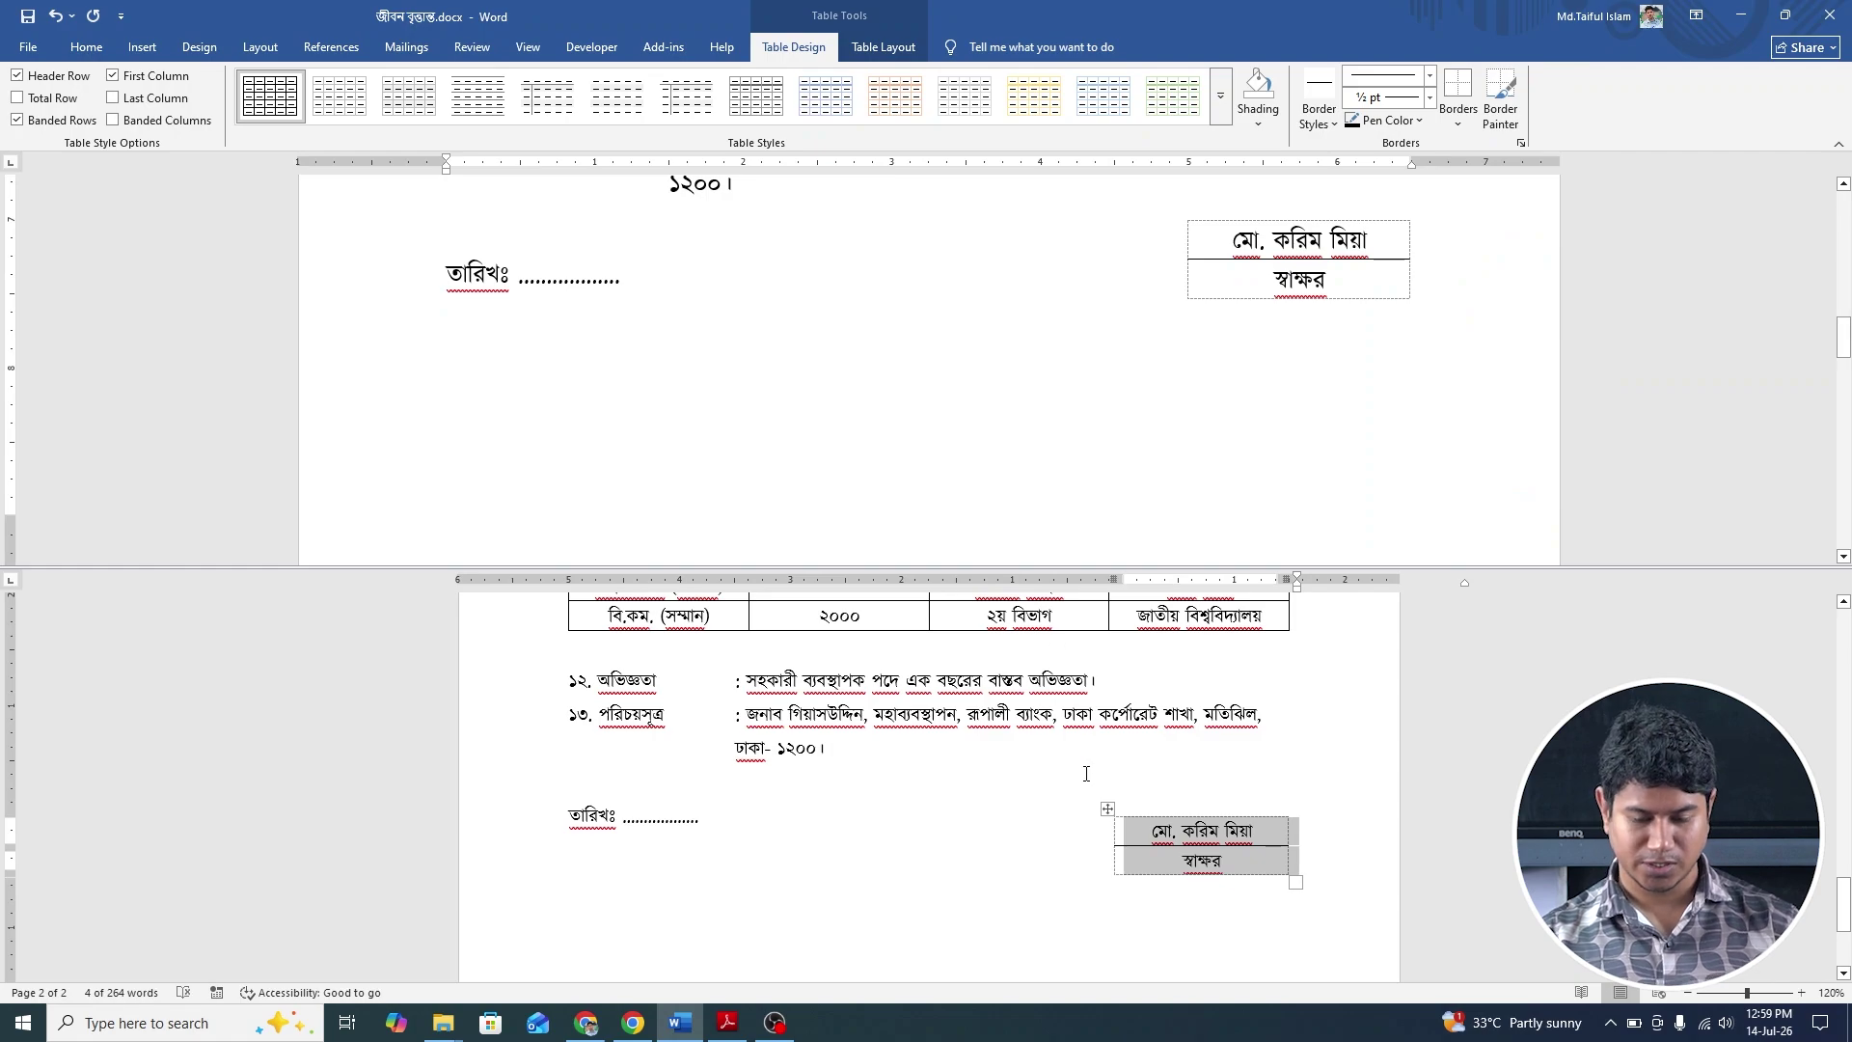
pyautogui.click(1085, 775)
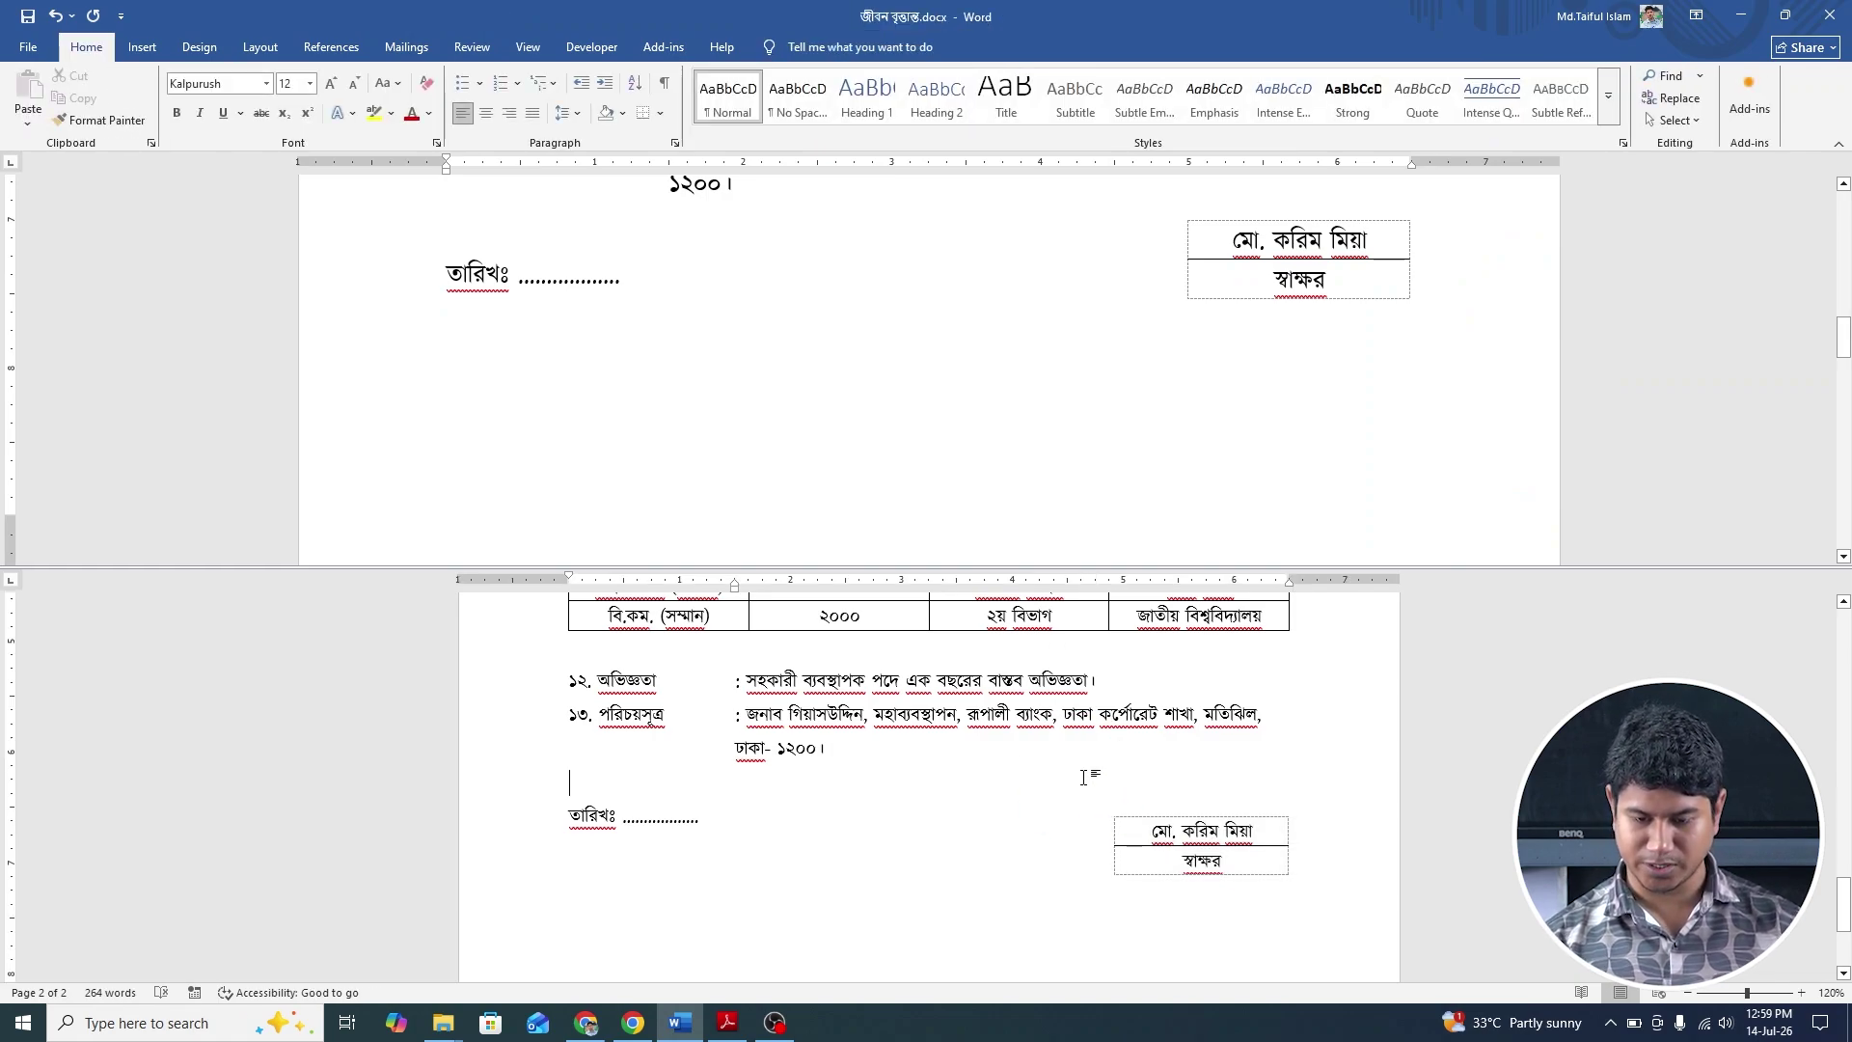
pyautogui.hotkey('ctrl', 'p')
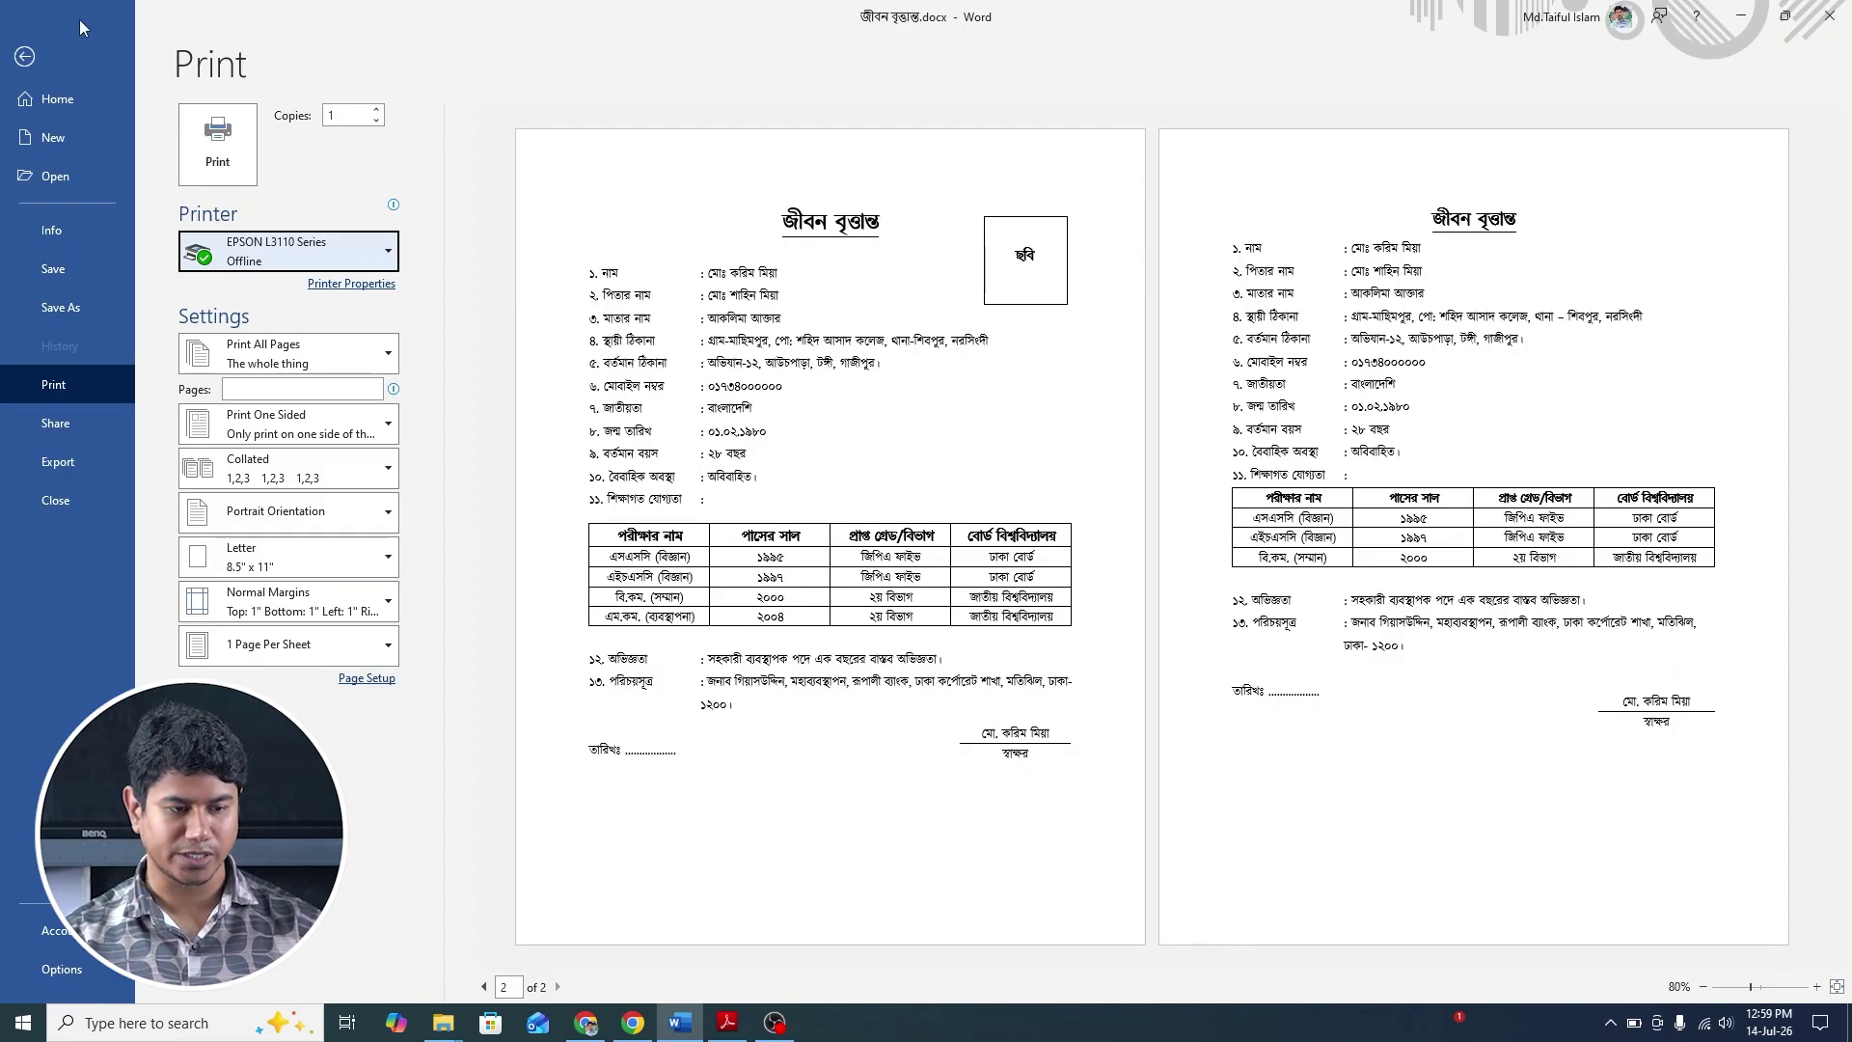
# Exit print preview and place the cursor beside the জীবন বৃত্তান্ত heading on page 2.
pyautogui.click(24, 56)
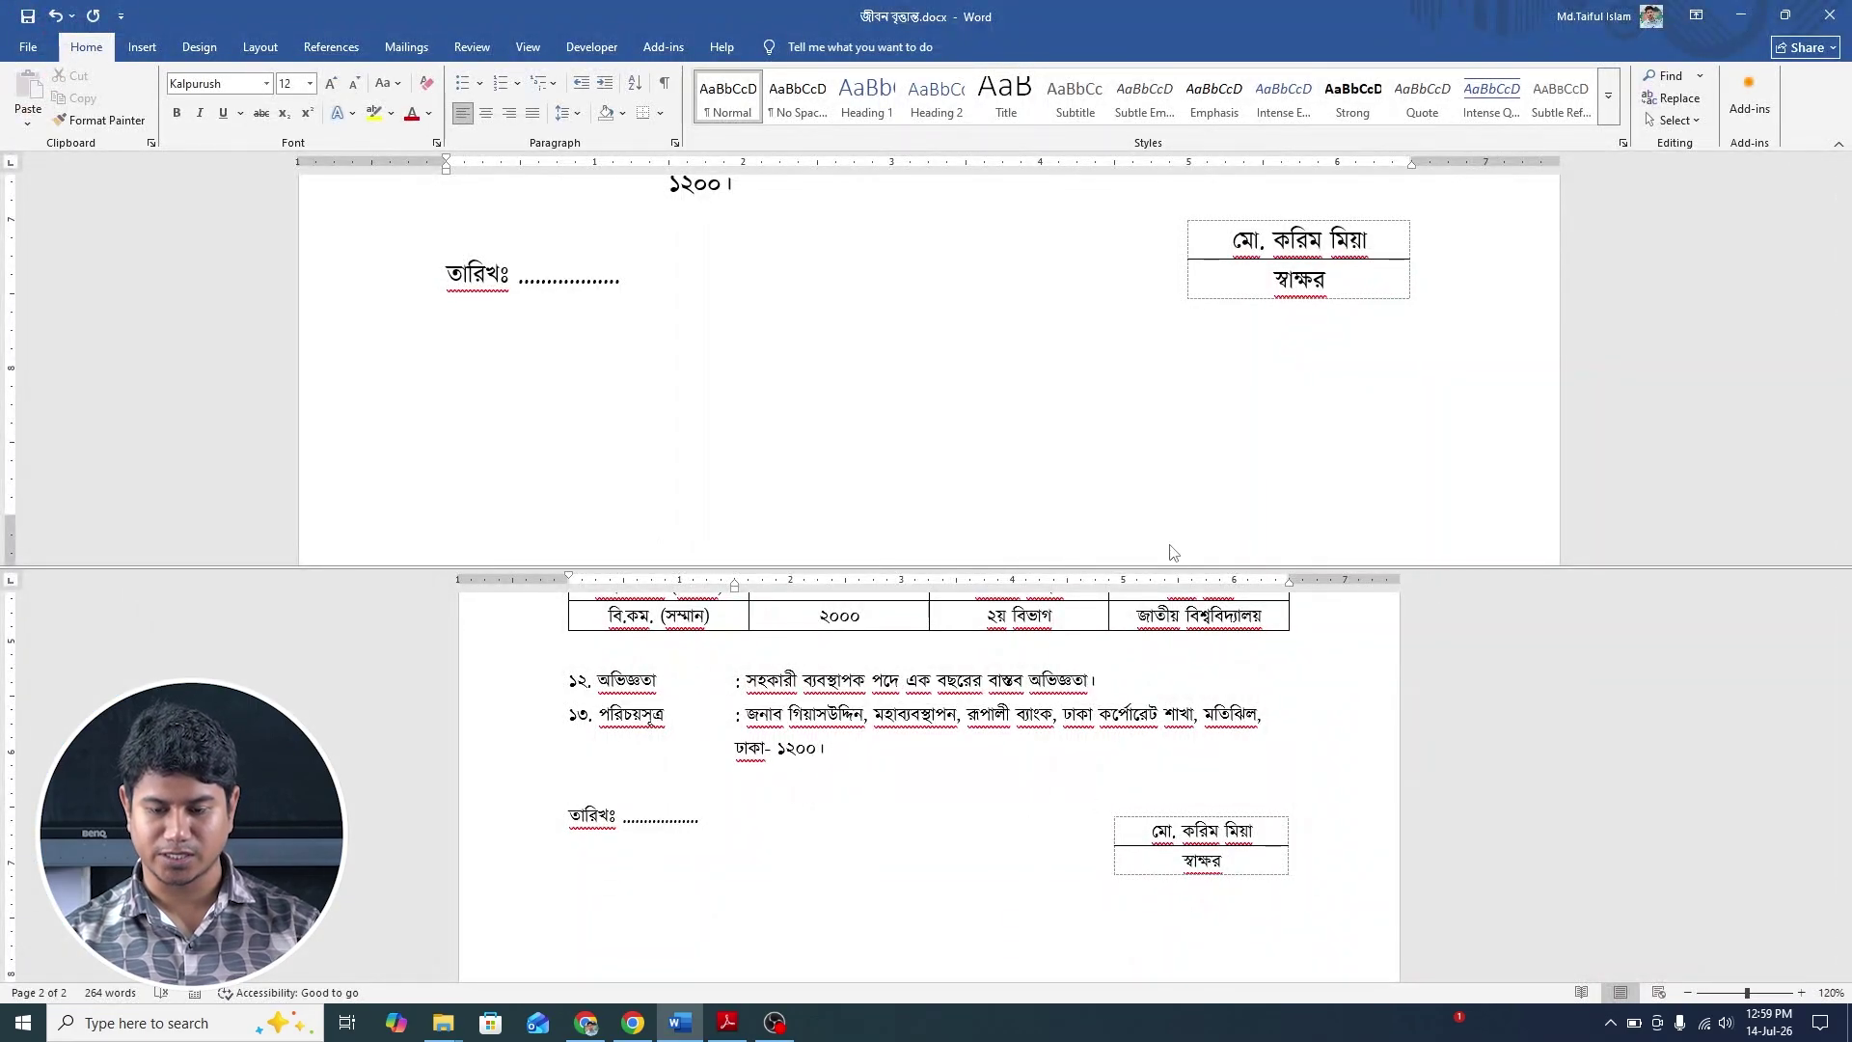
pyautogui.scroll(3, 1165, 686)
pyautogui.scroll(-5, 1166, 686)
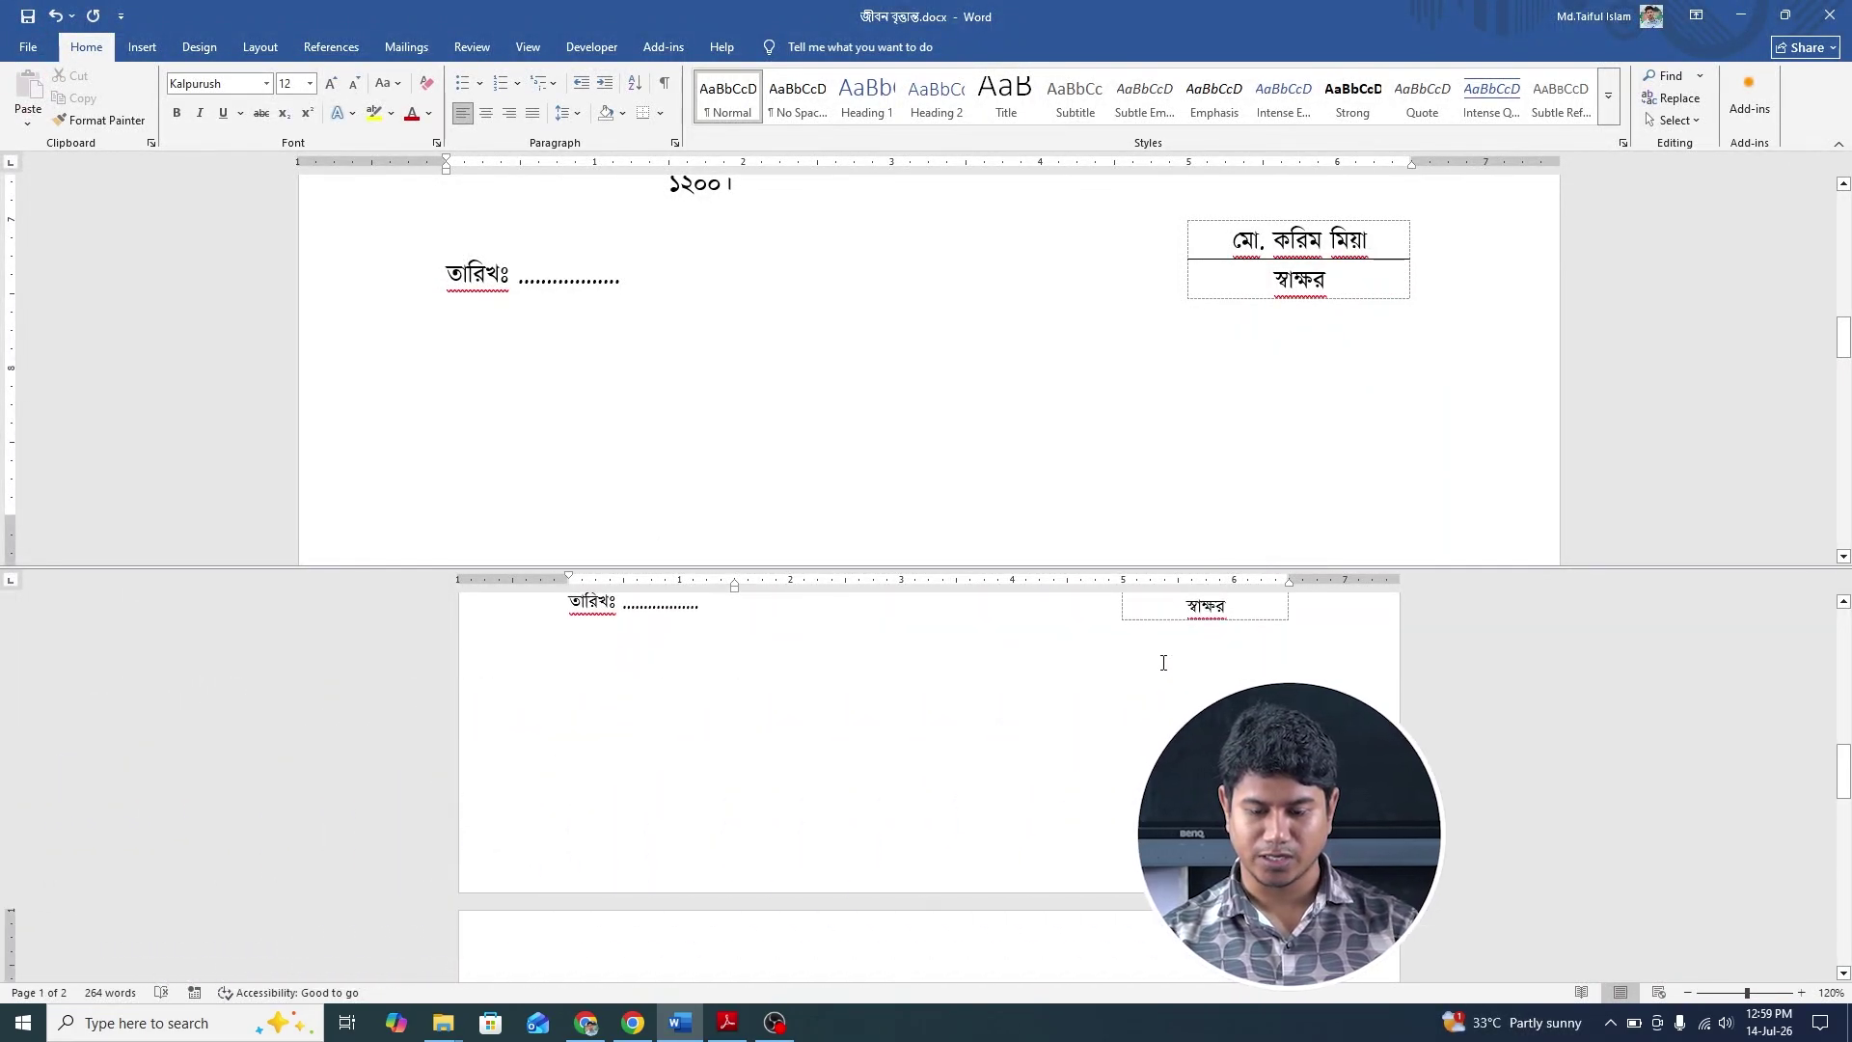
pyautogui.scroll(-3, 1165, 656)
pyautogui.click(1124, 753)
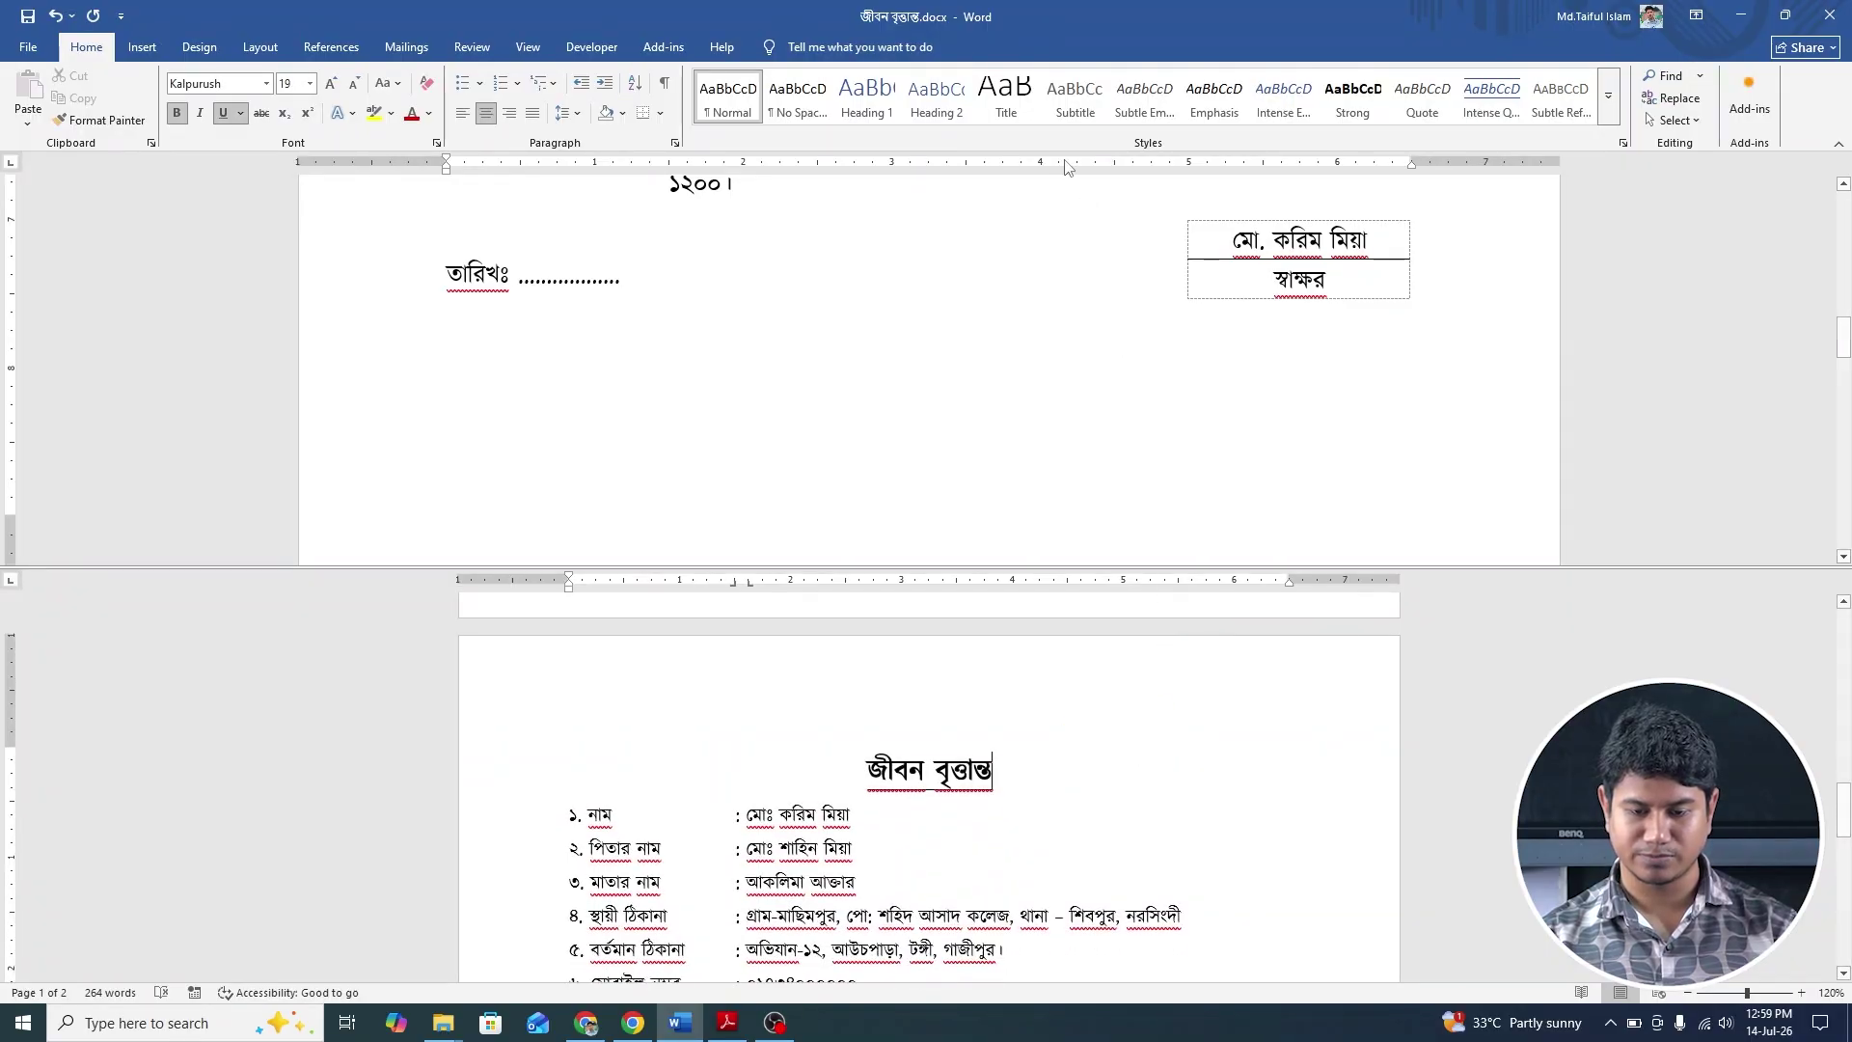
pyautogui.scroll(10, 1048, 260)
pyautogui.scroll(-3, 1048, 261)
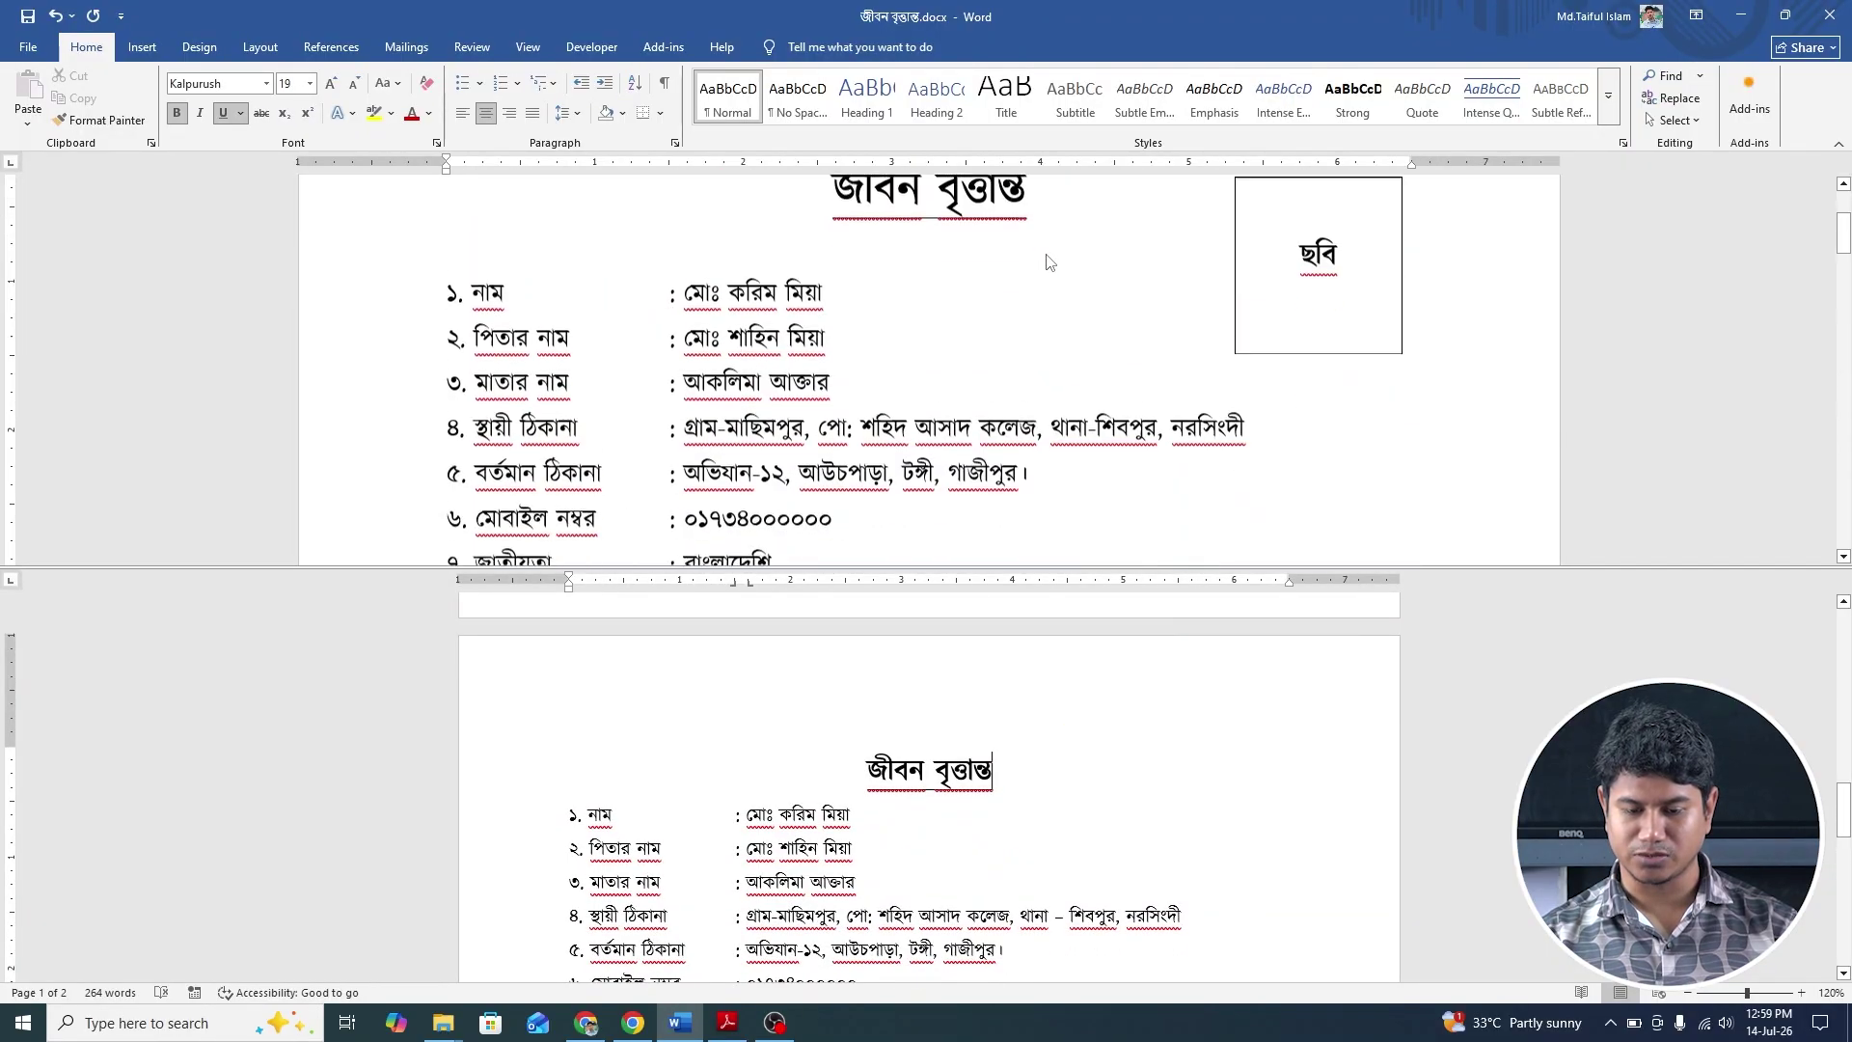
pyautogui.click(1120, 772)
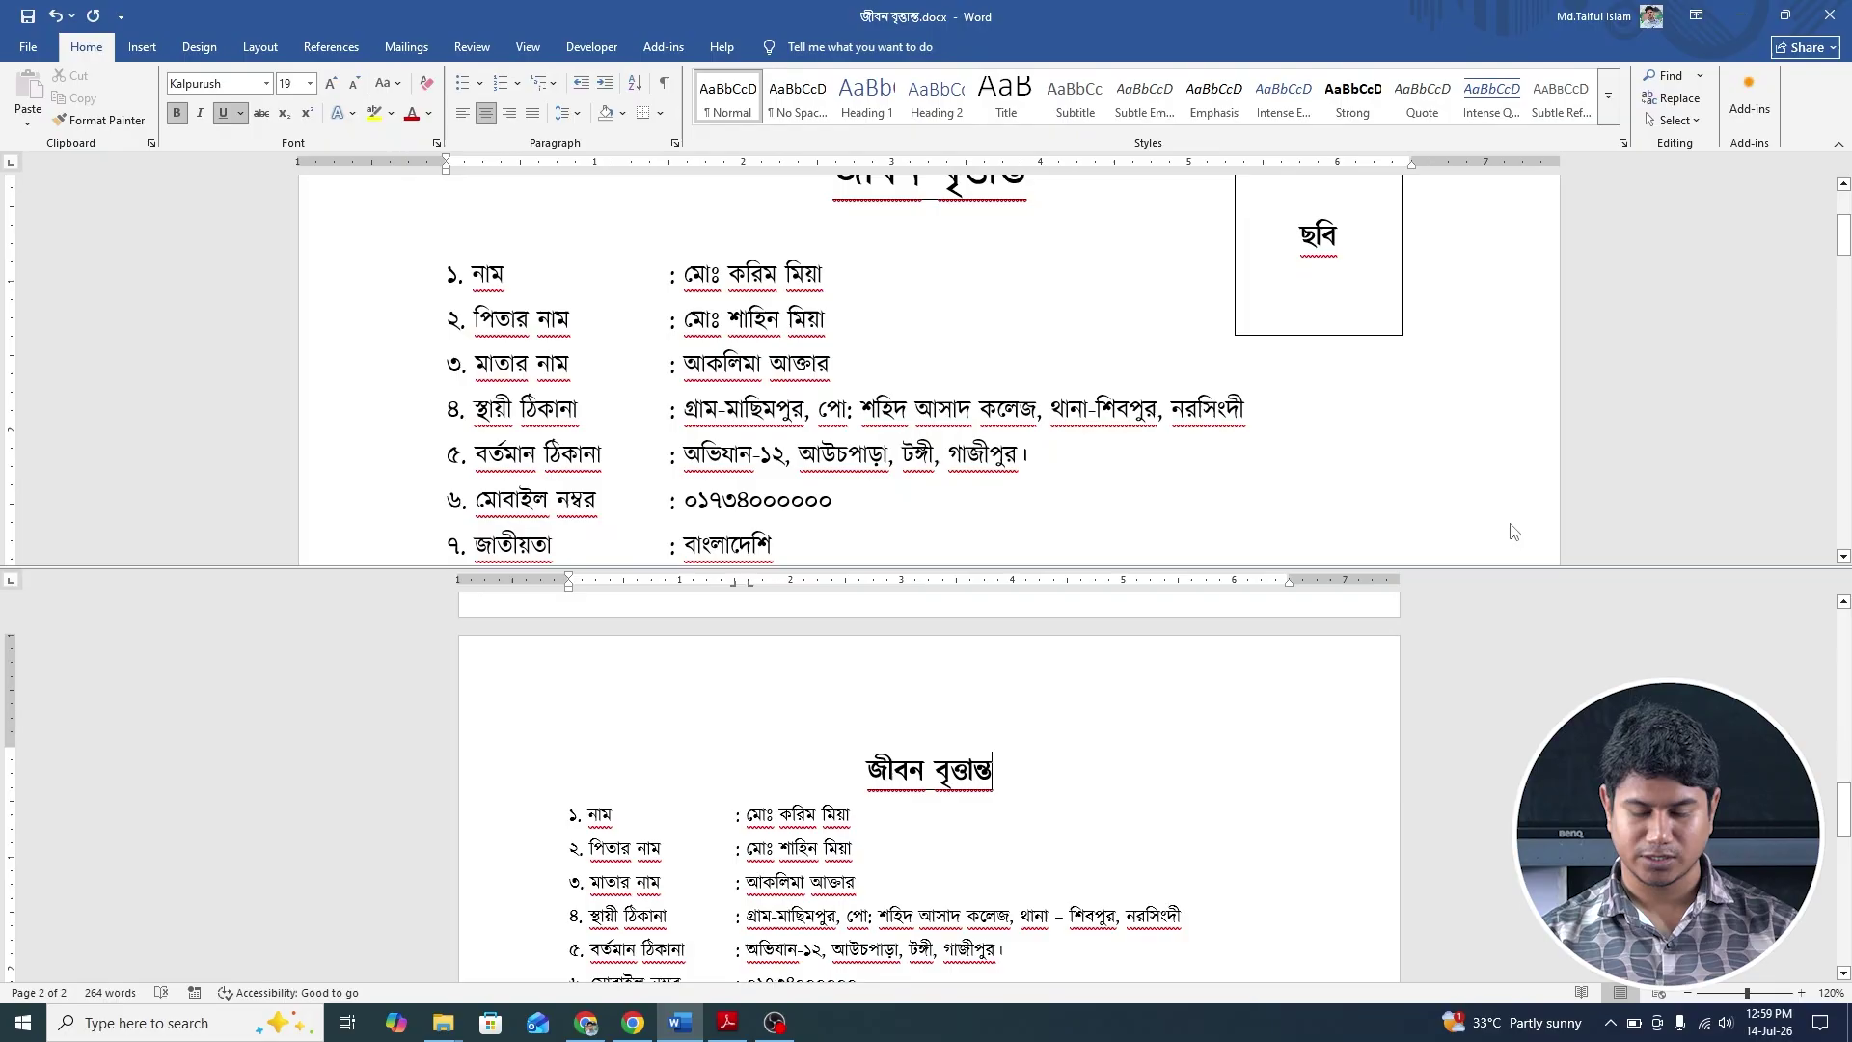
# Draw a Text Box shape to the right of the page 2 জীবন বৃত্তান্ত title.
pyautogui.click(191, 56)
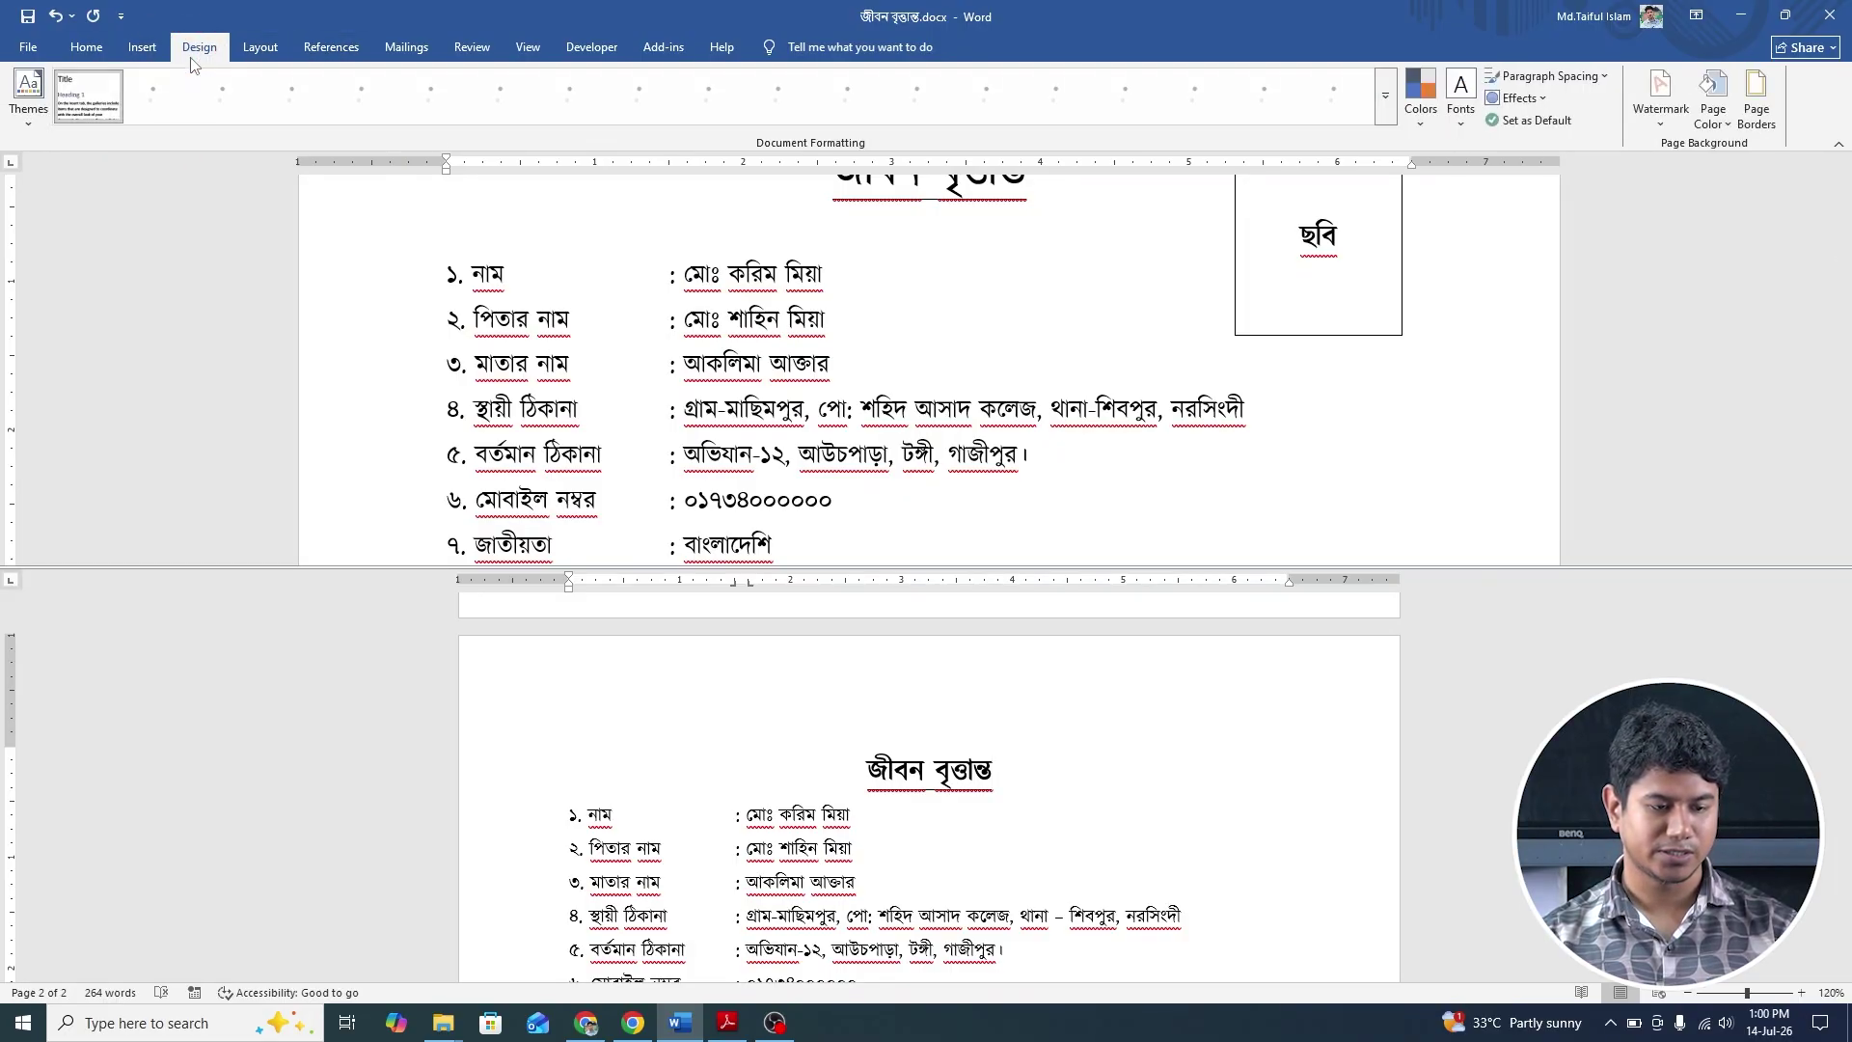
pyautogui.click(141, 48)
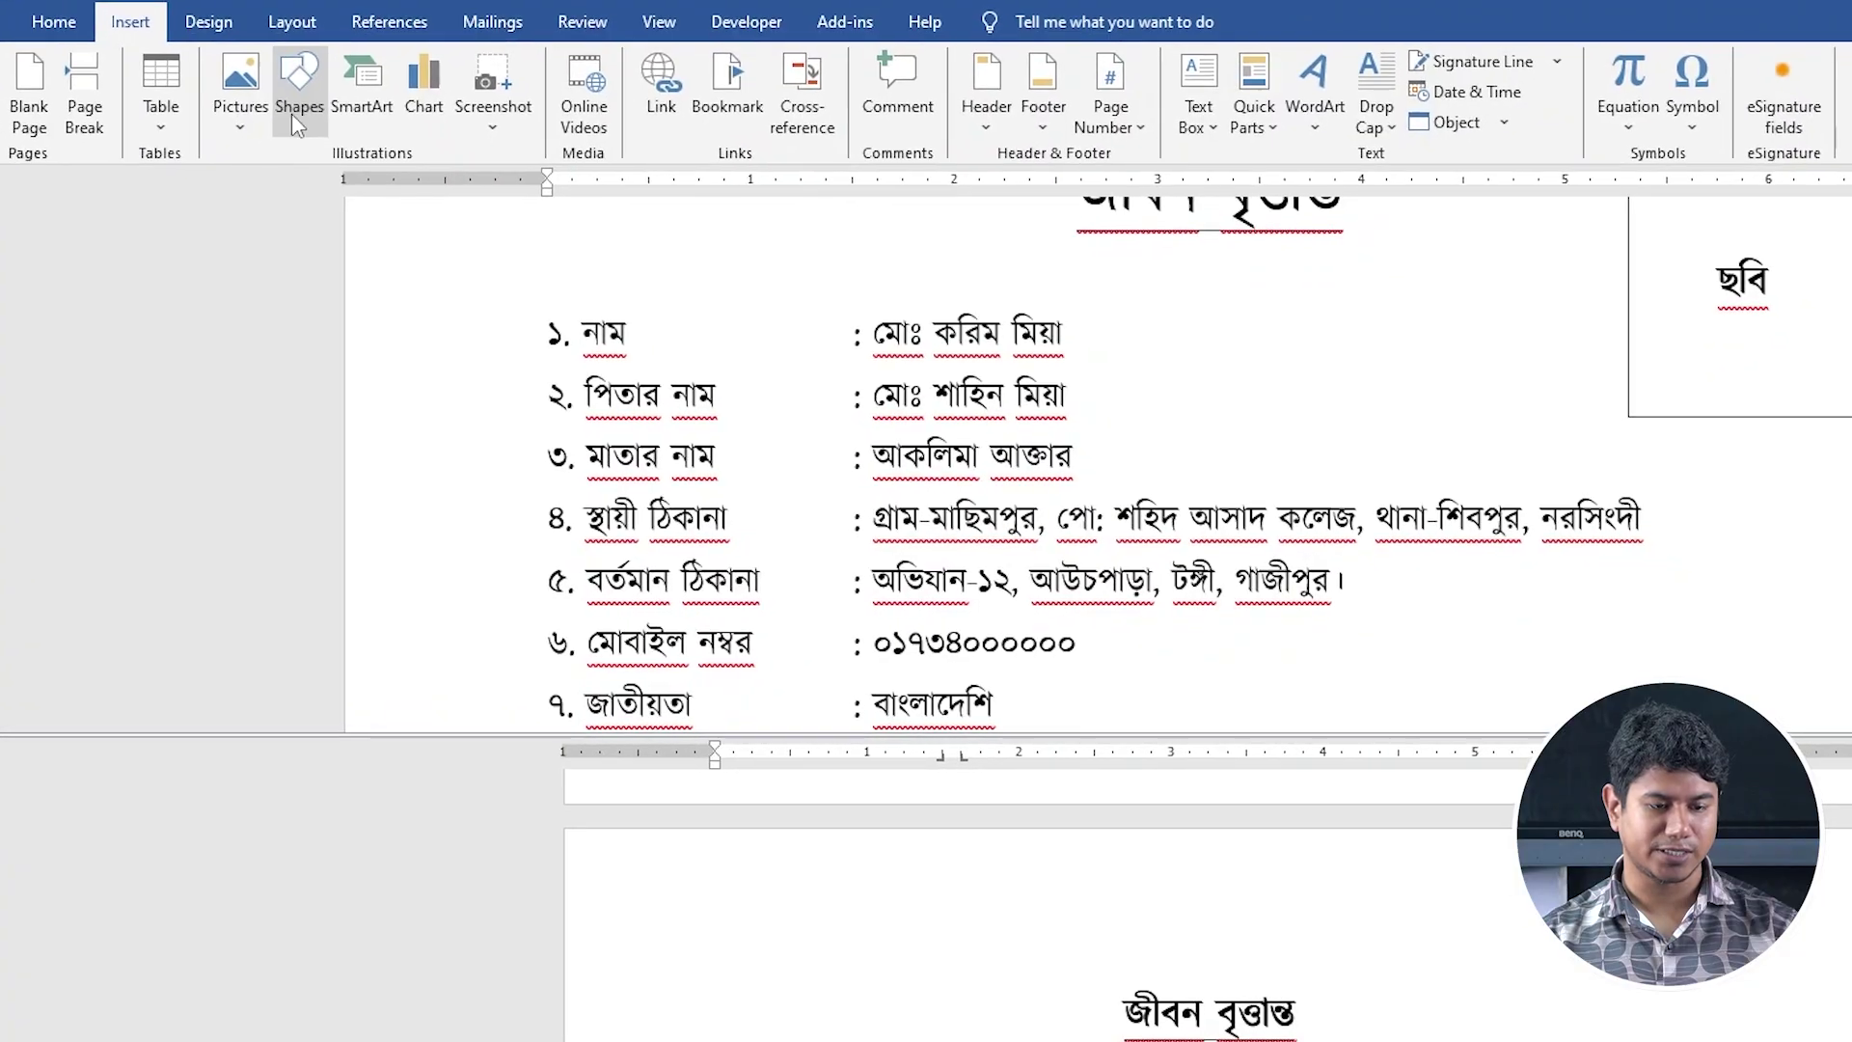
pyautogui.click(297, 115)
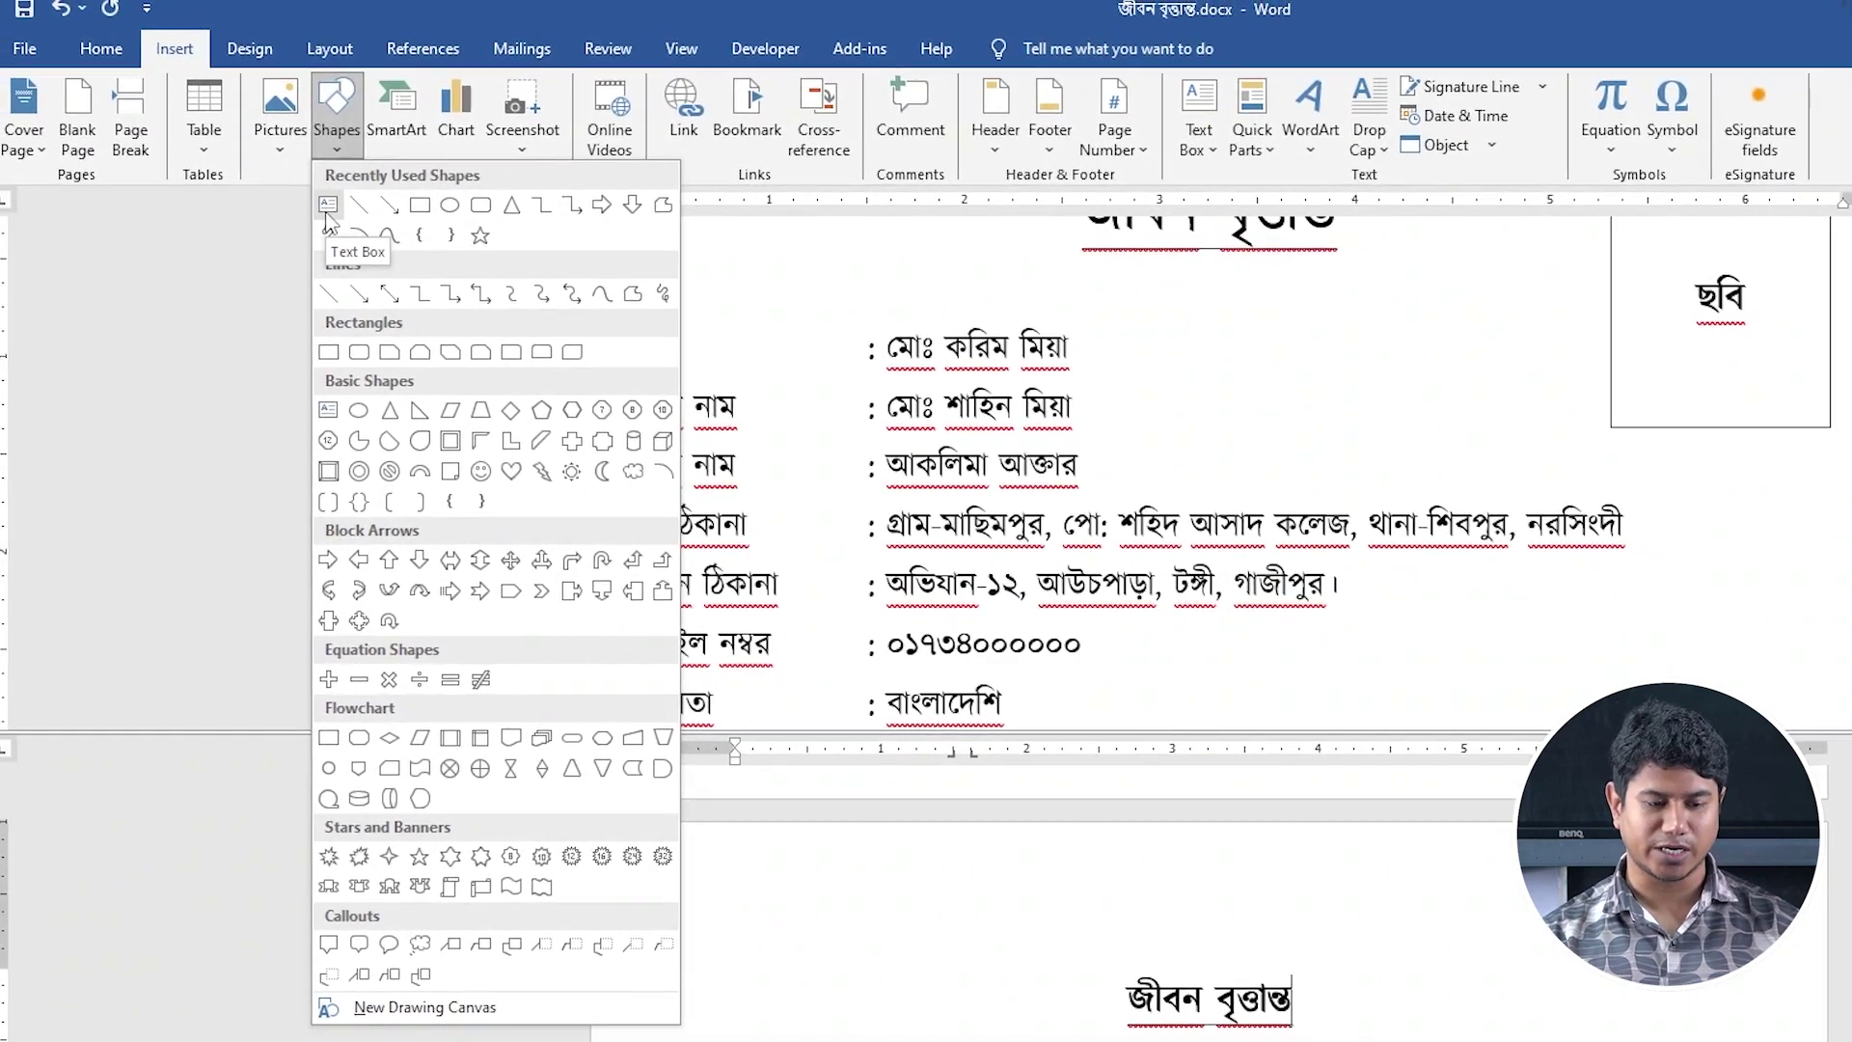
pyautogui.click(327, 216)
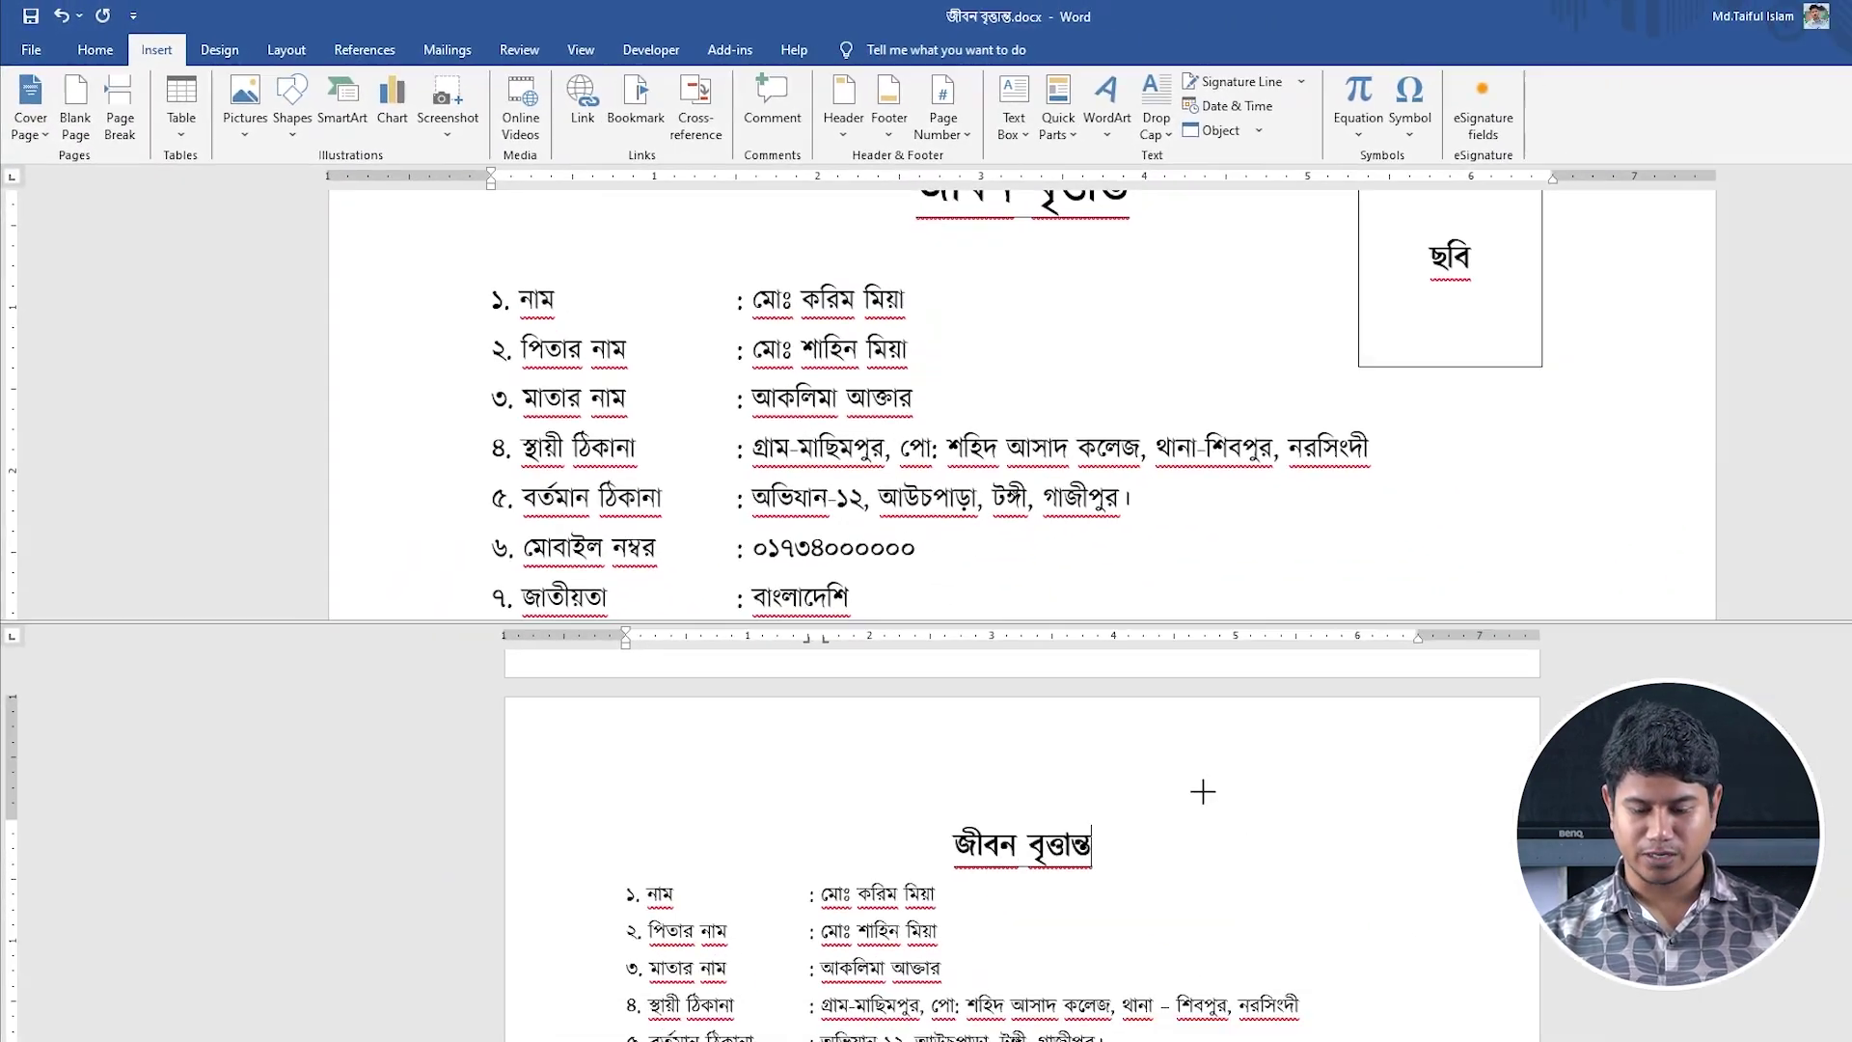
pyautogui.moveTo(1194, 790); pyautogui.dragTo(1366, 973)
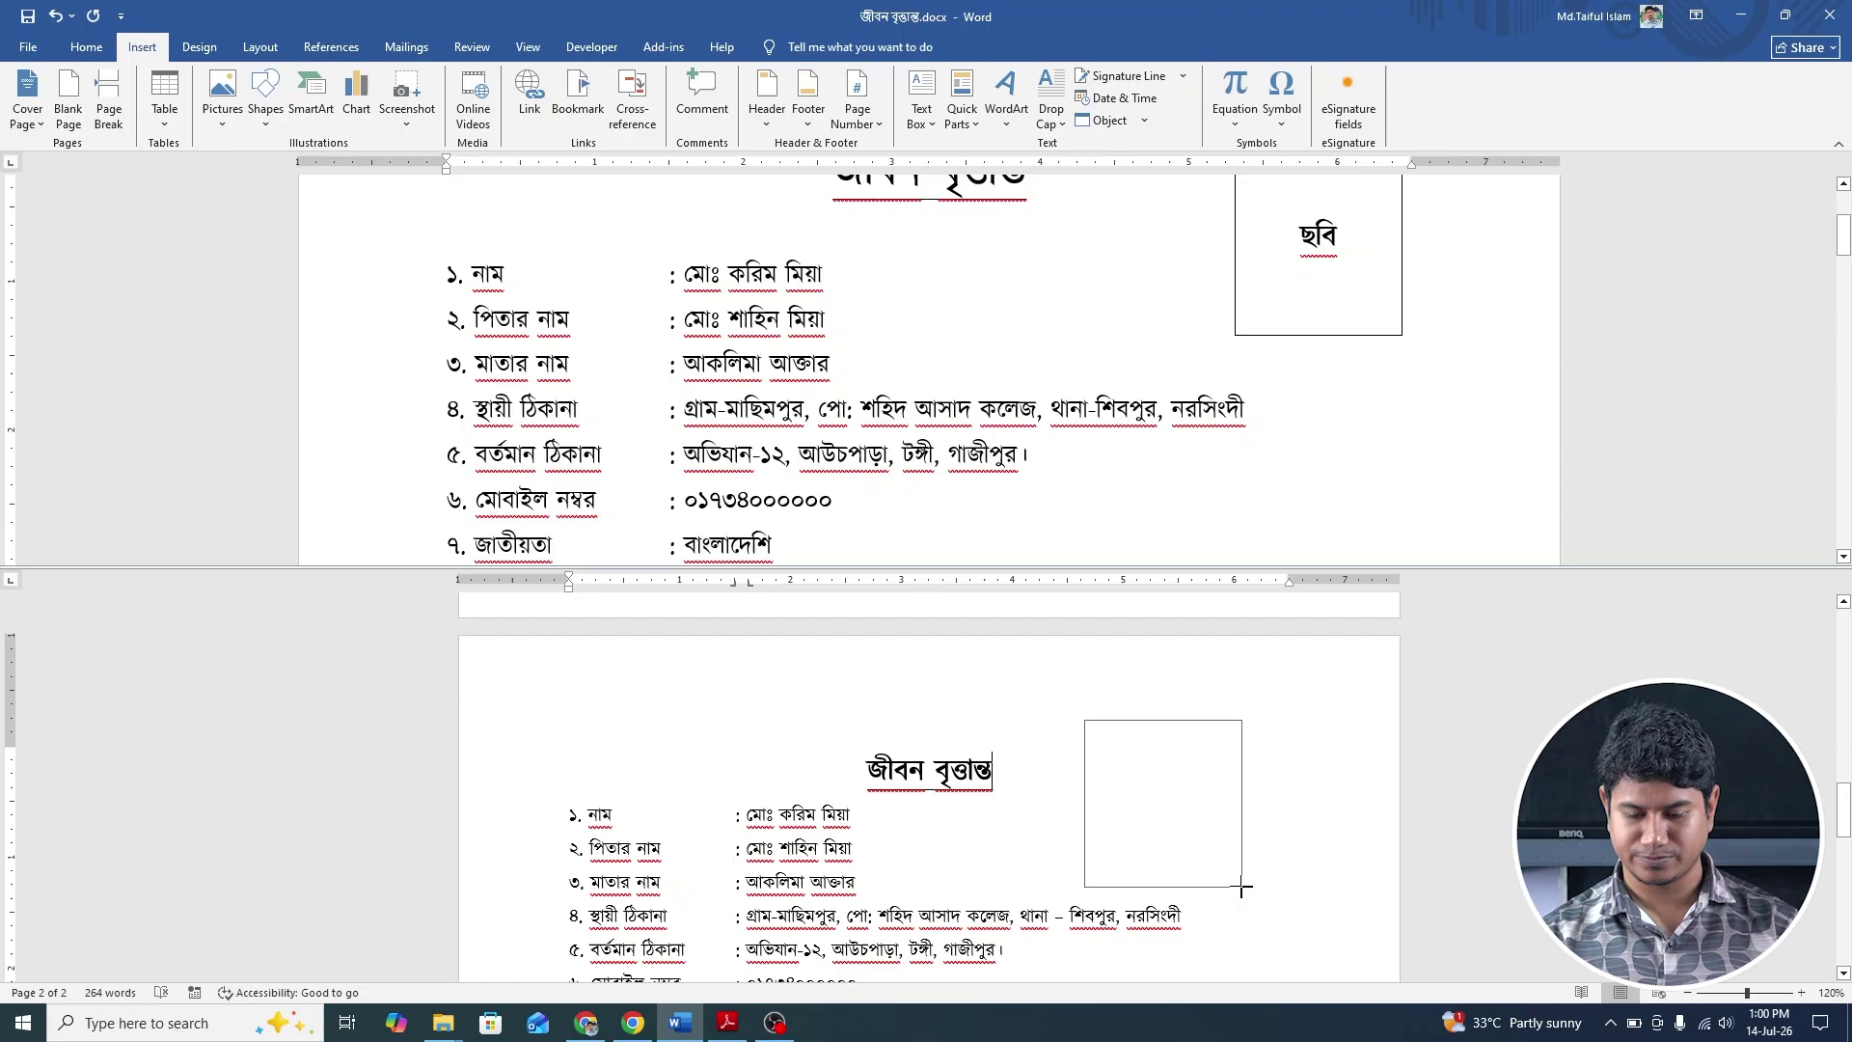
pyautogui.moveTo(1242, 887); pyautogui.dragTo(1242, 888)
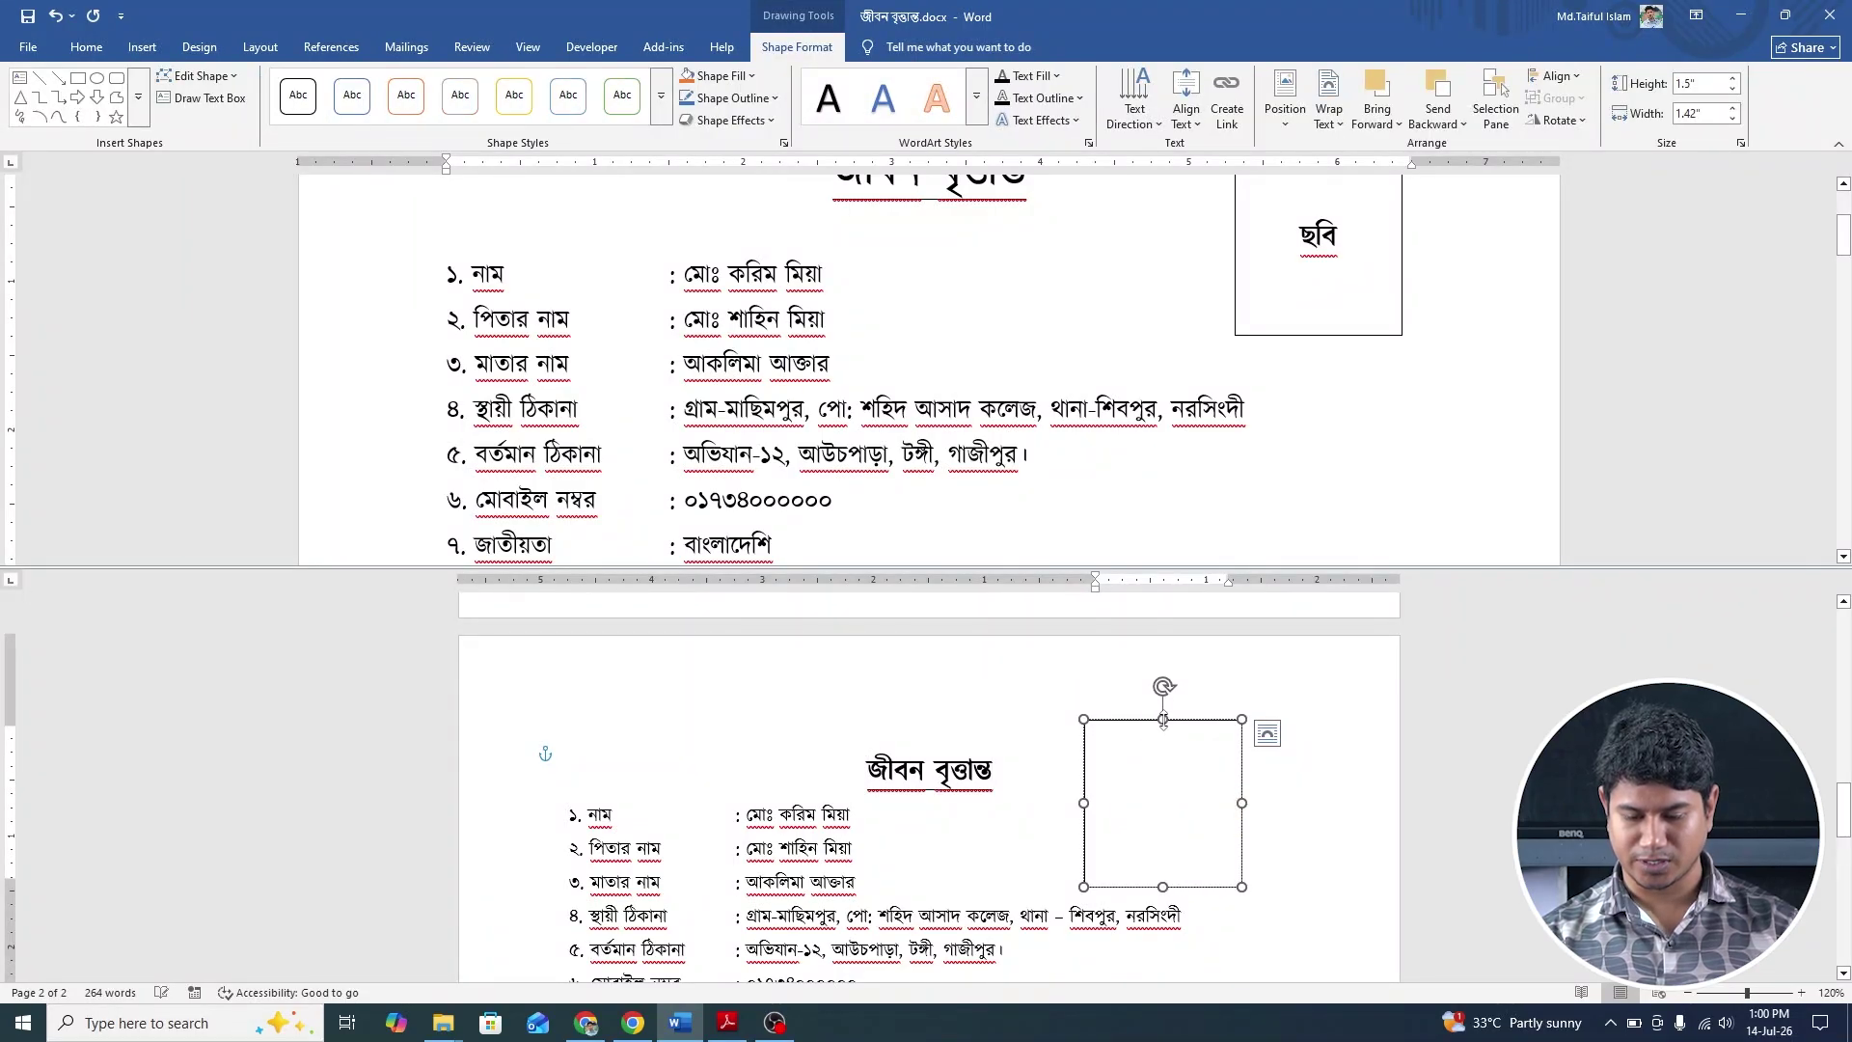
# Resize the photo box to 1.31" × 1.34", set its text wrapping and nudge it right.
pyautogui.moveTo(1163, 719); pyautogui.dragTo(1164, 740)
pyautogui.click(1141, 788)
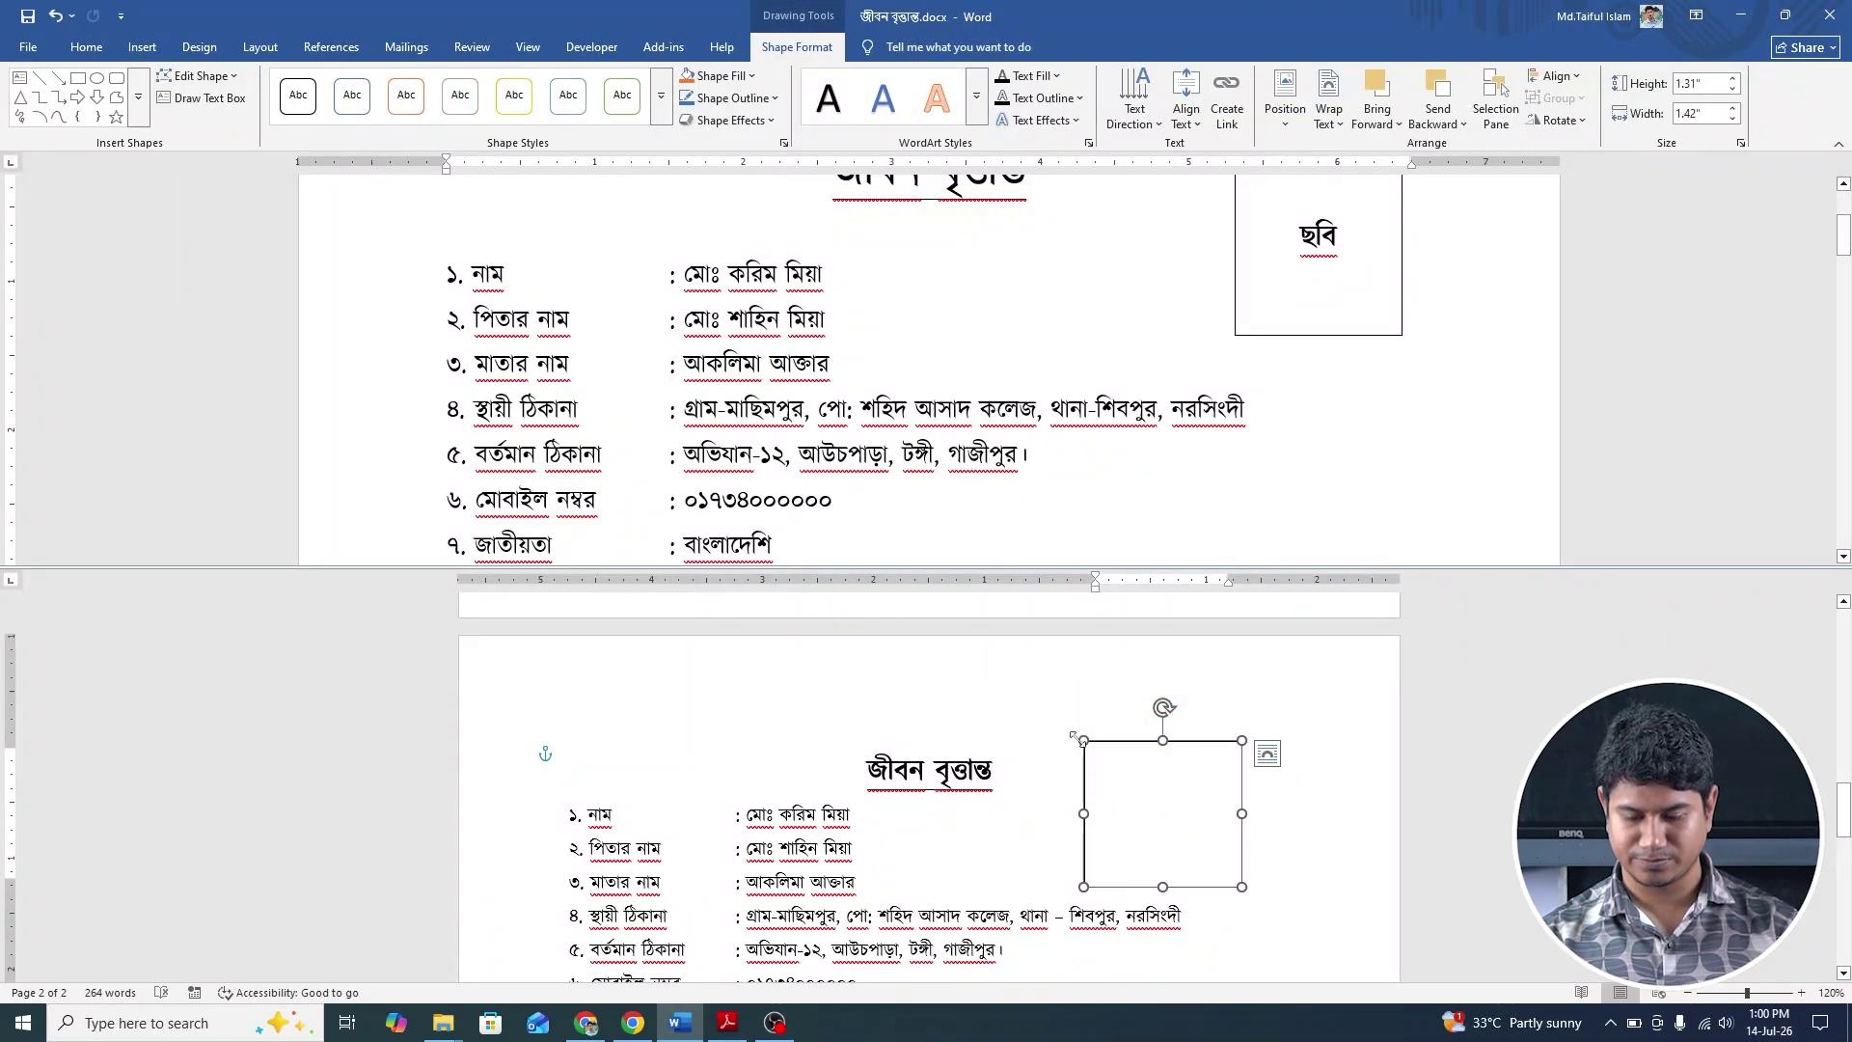
pyautogui.moveTo(1083, 740); pyautogui.dragTo(1092, 740)
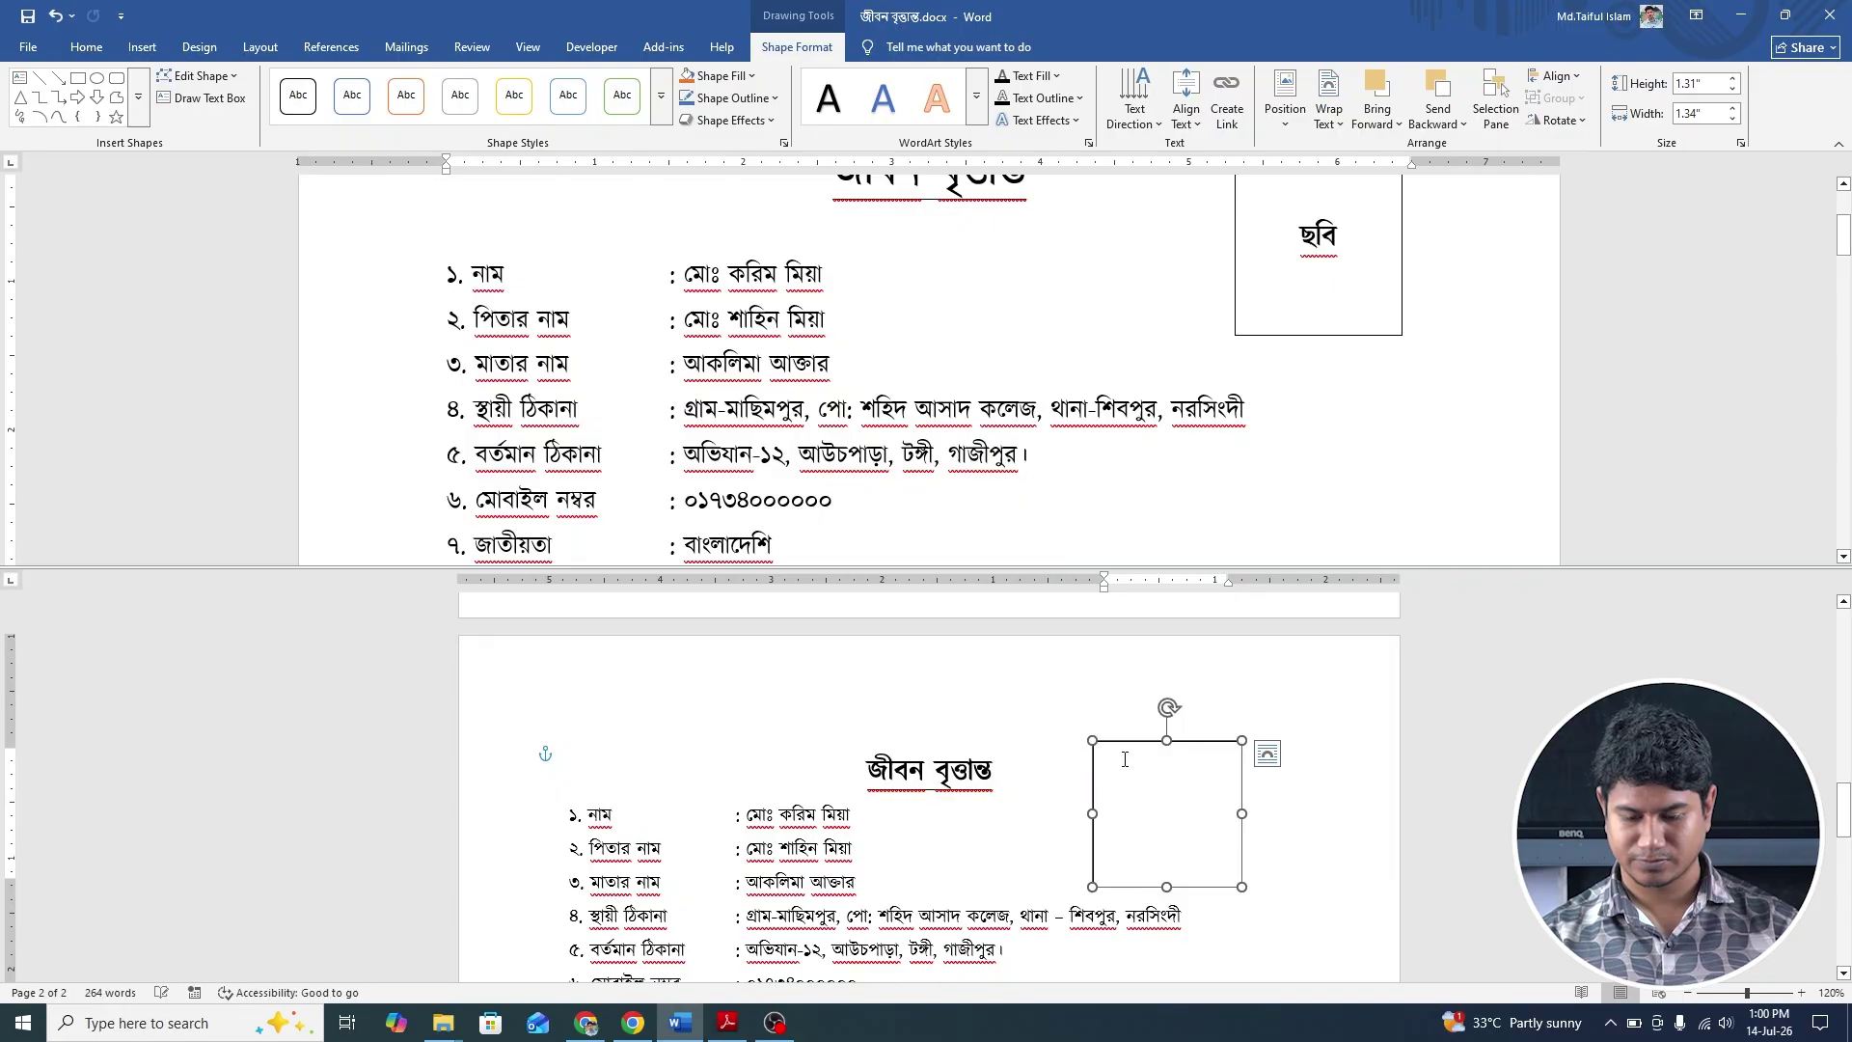
pyautogui.click(1267, 753)
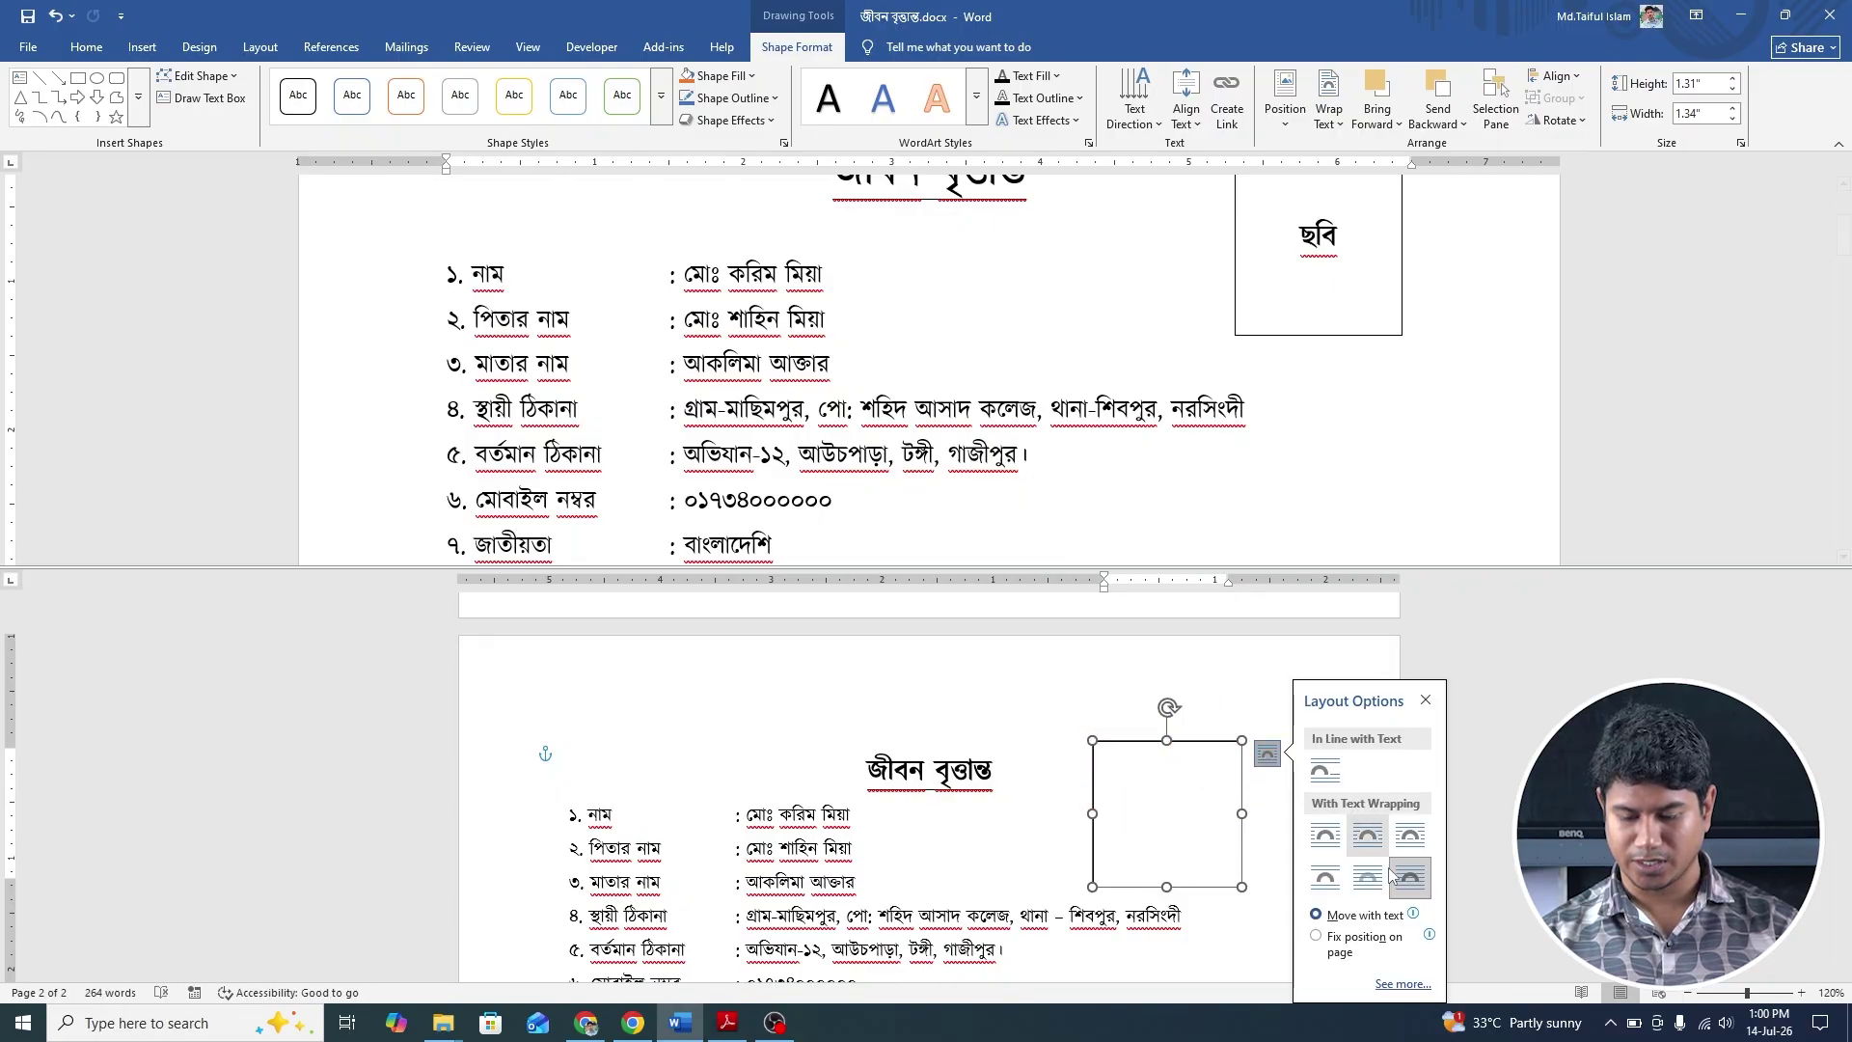
pyautogui.click(1339, 131)
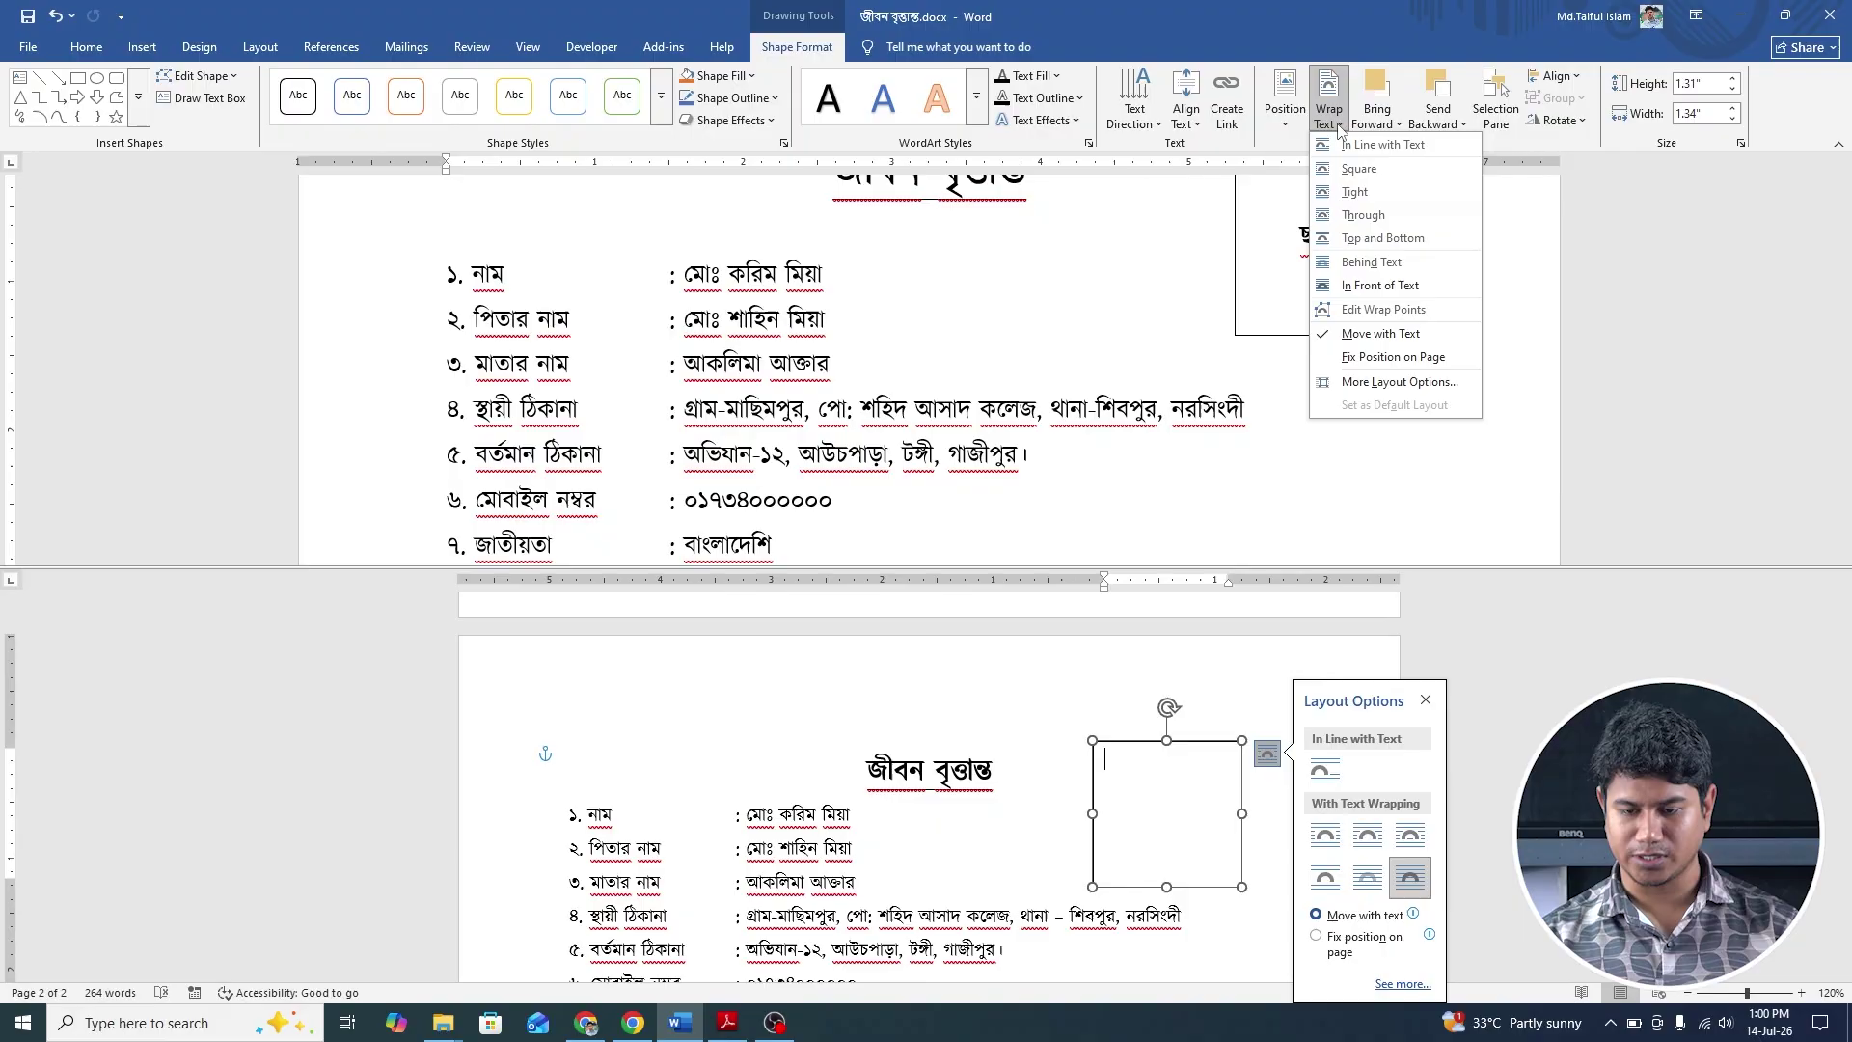
pyautogui.click(1392, 289)
pyautogui.click(1183, 762)
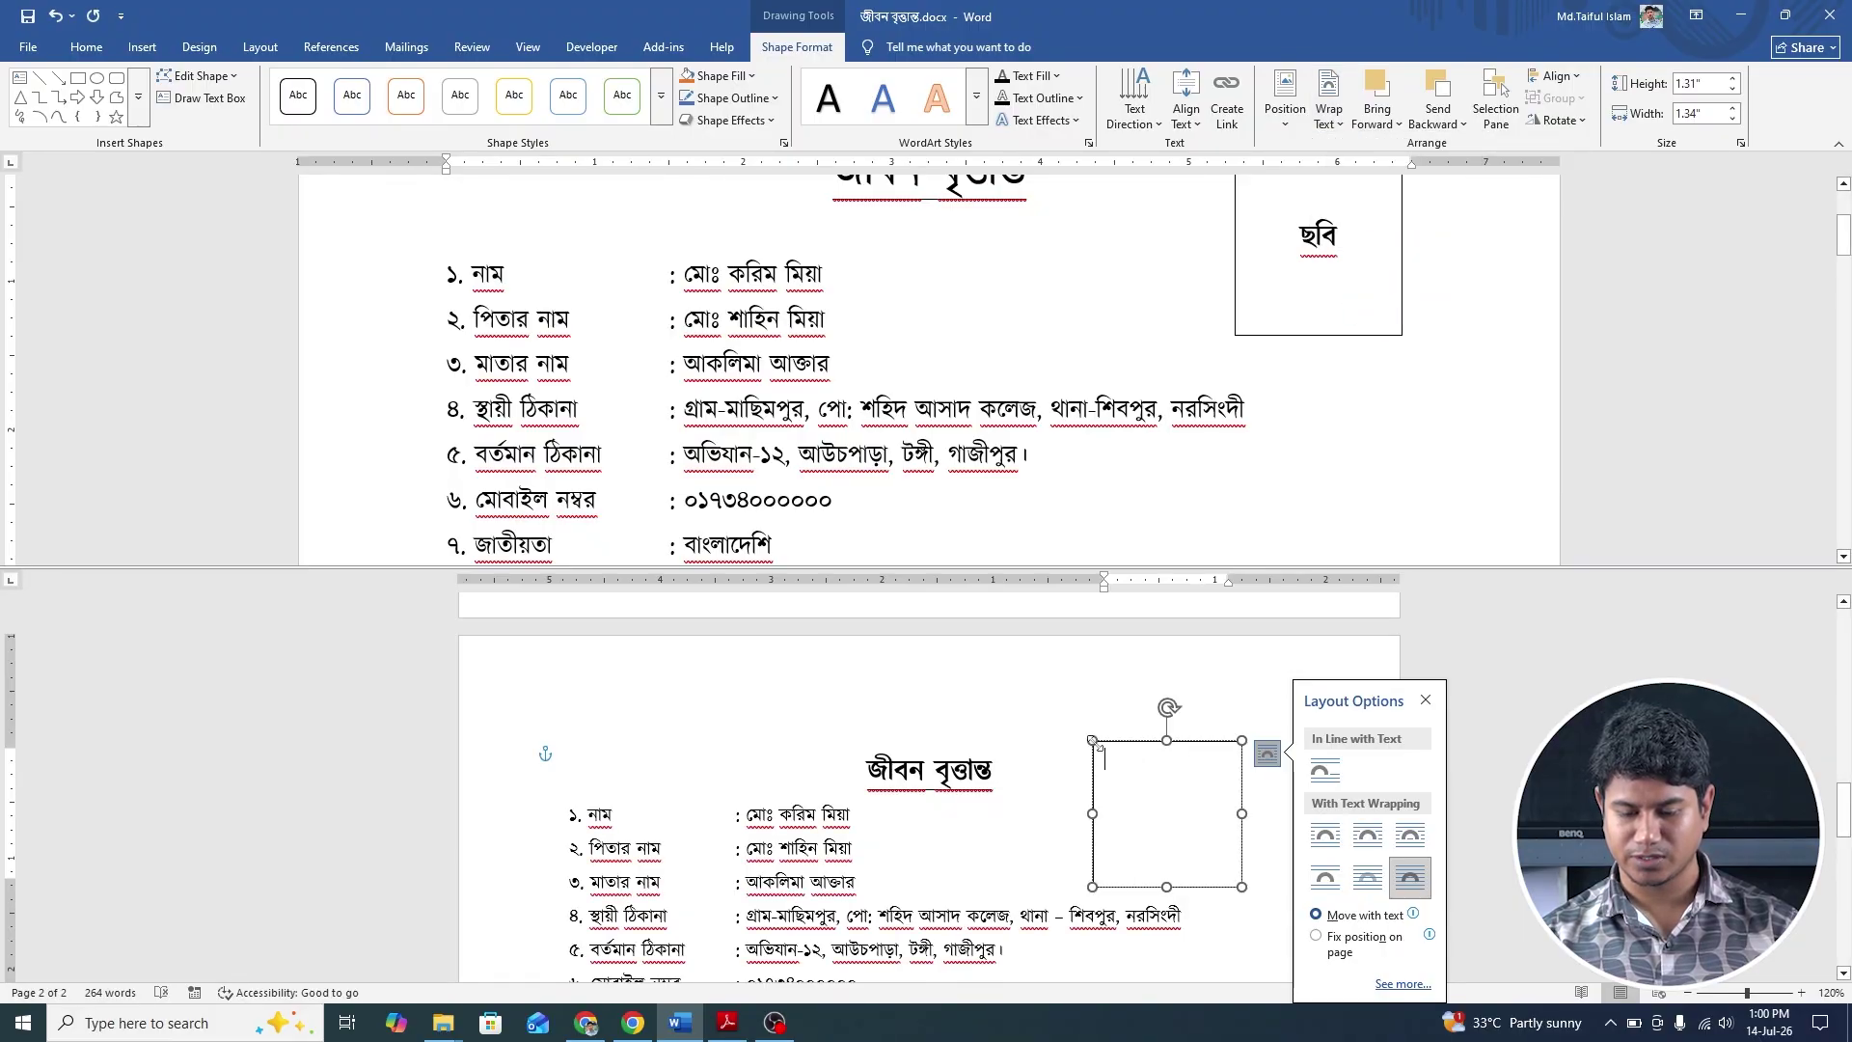
pyautogui.moveTo(1100, 746); pyautogui.dragTo(1126, 740)
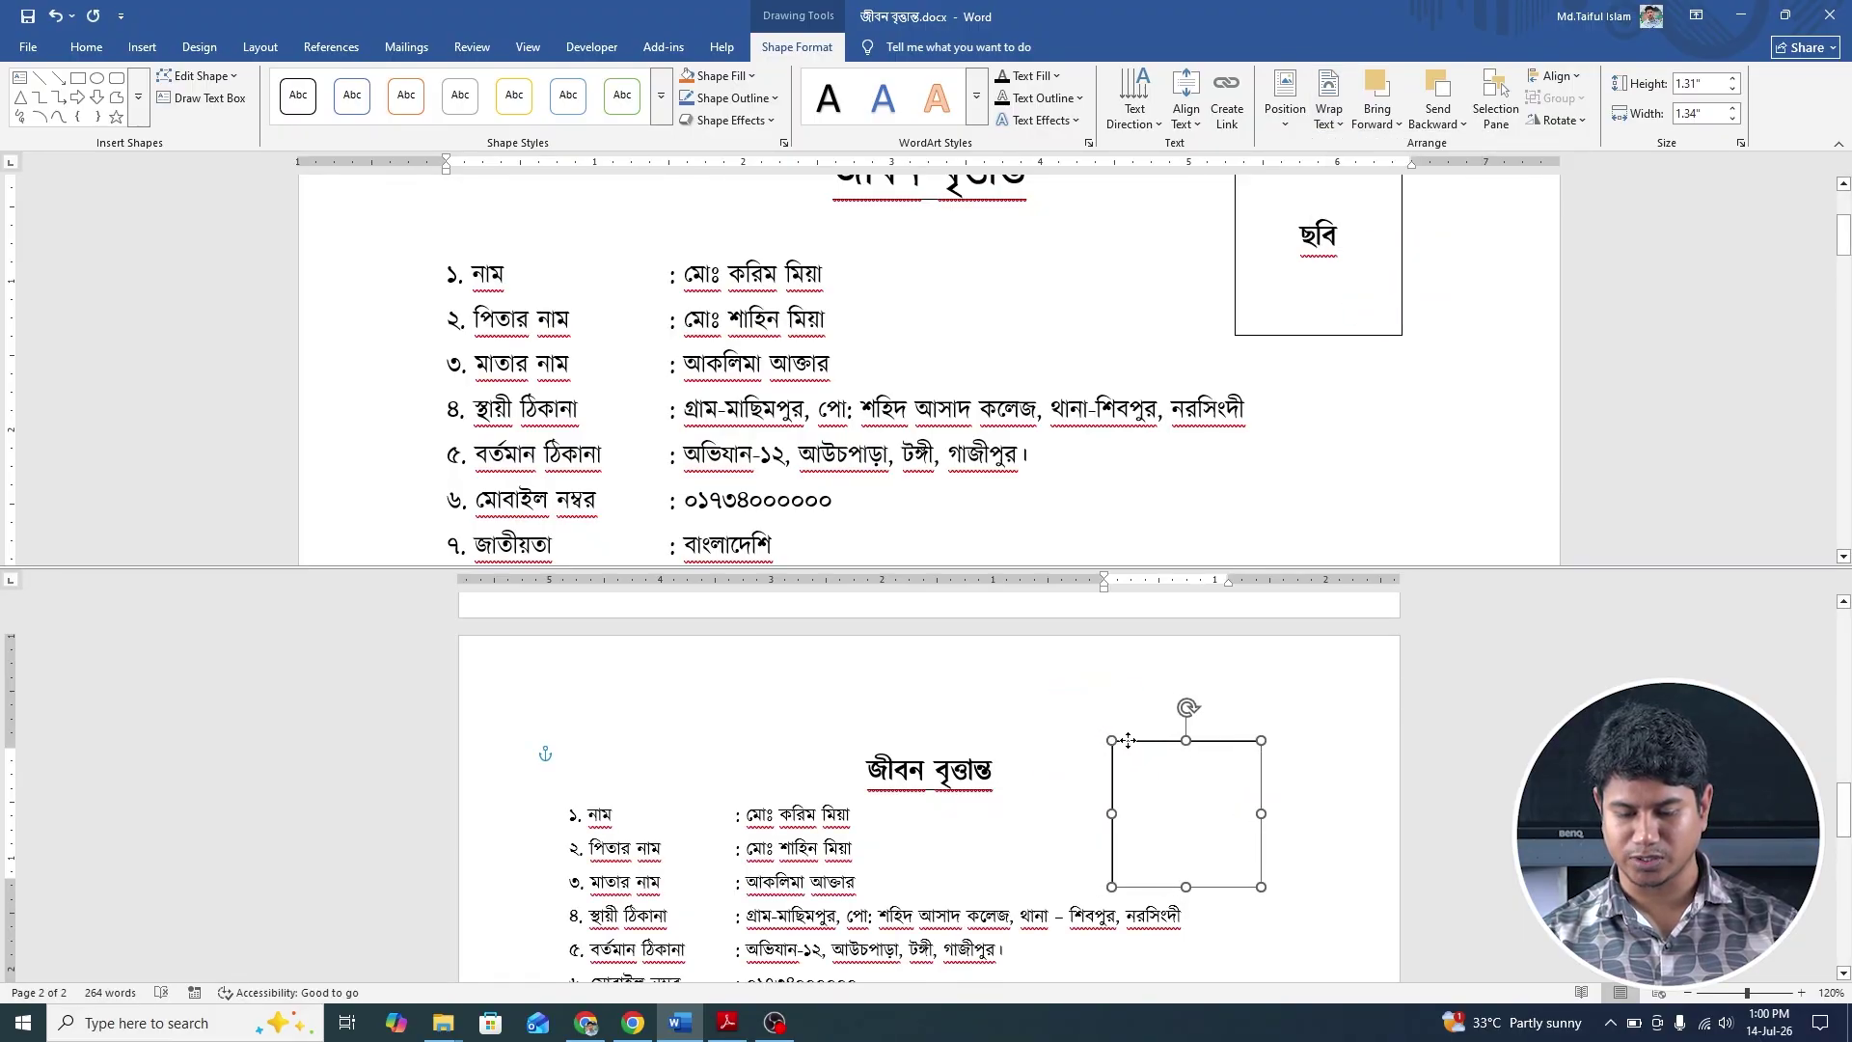
# Type ছবি in the box, enlarge it, and centre it vertically and horizontally.
pyautogui.click(1167, 779)
pyautogui.write('ছভ')
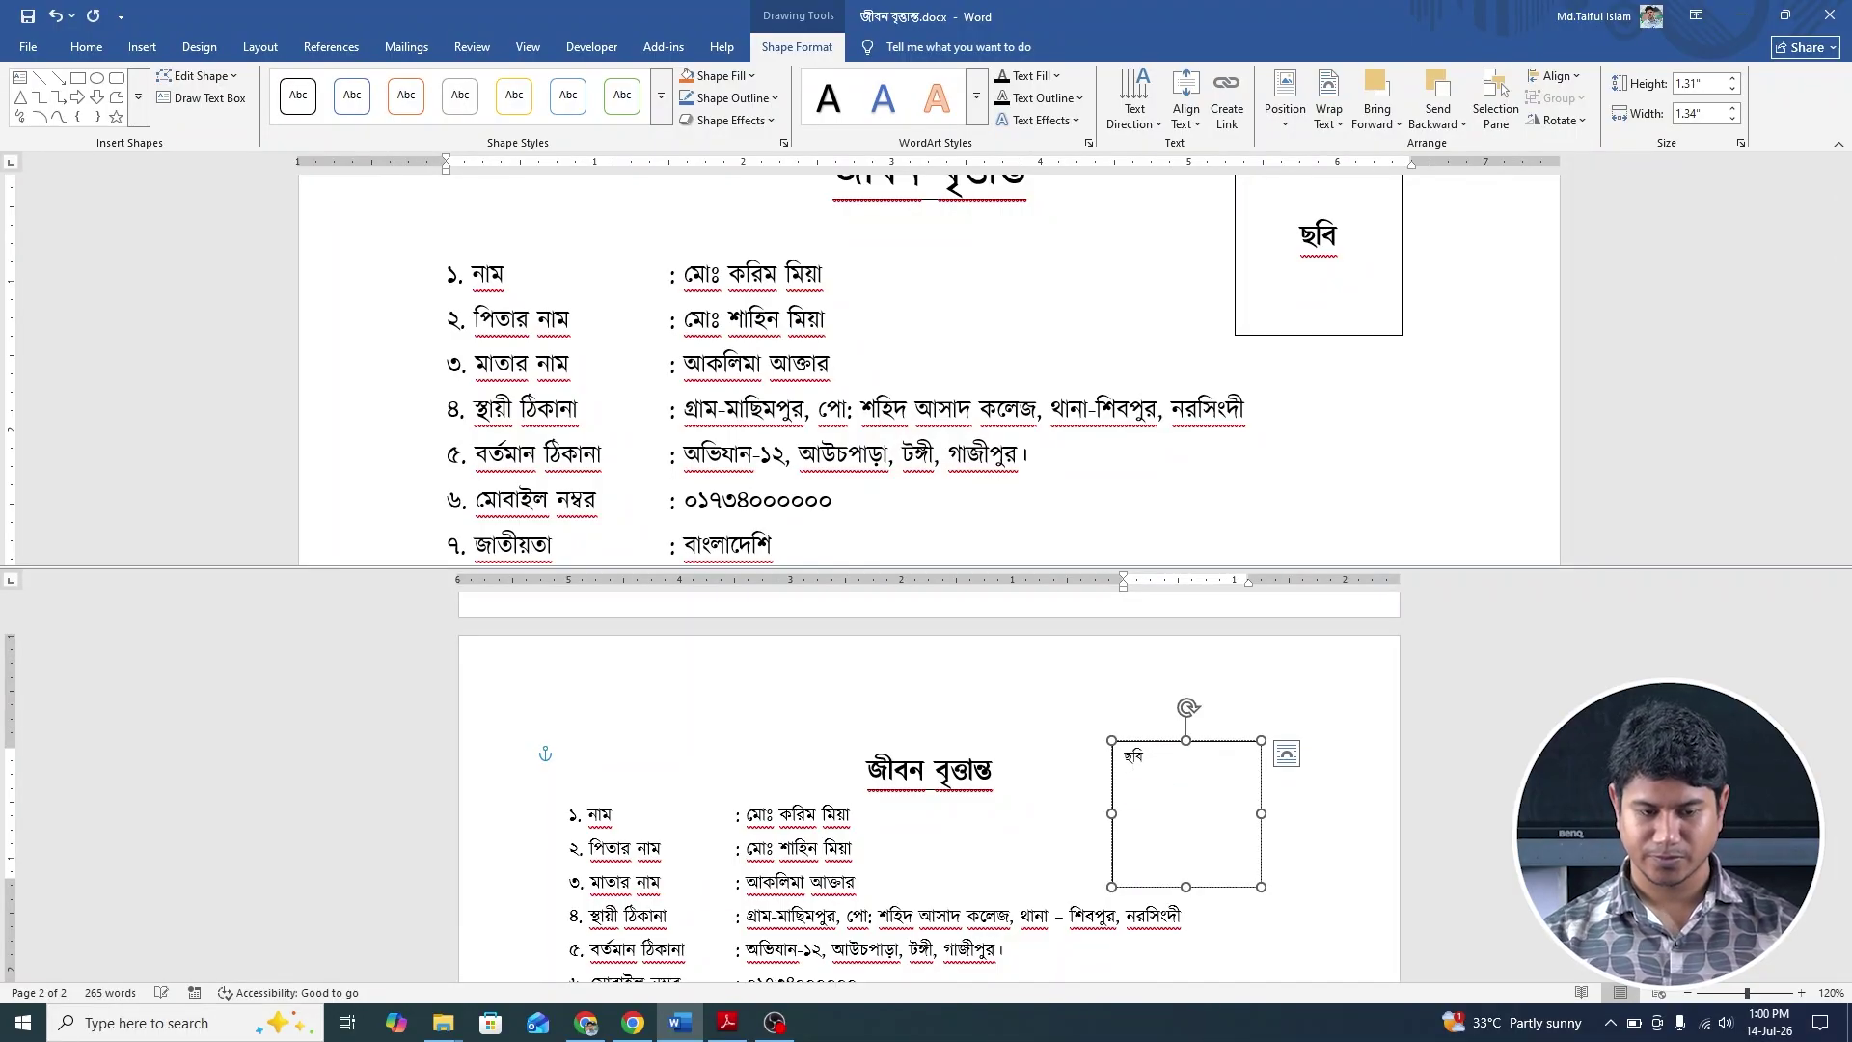
pyautogui.hotkey('ctrl', 'a')
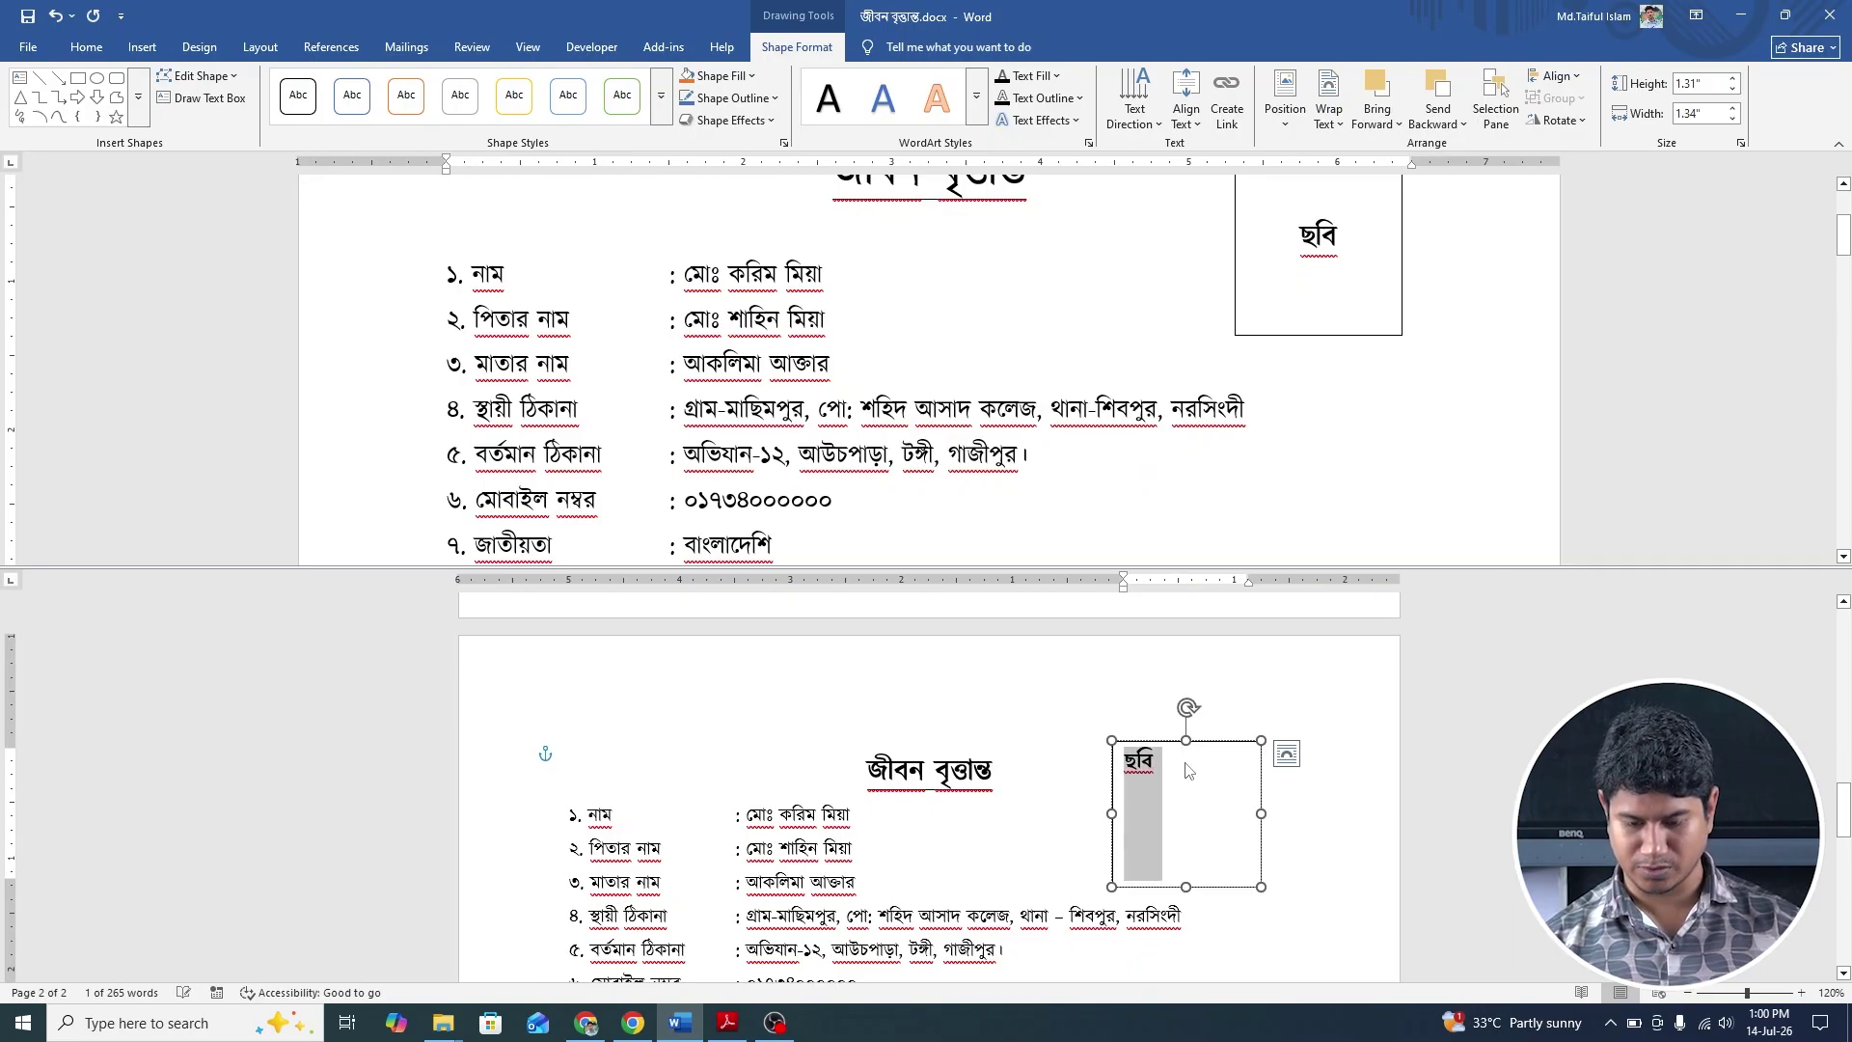
pyautogui.hotkey('ctrl', ']')
pyautogui.hotkey('ctrl', ']')
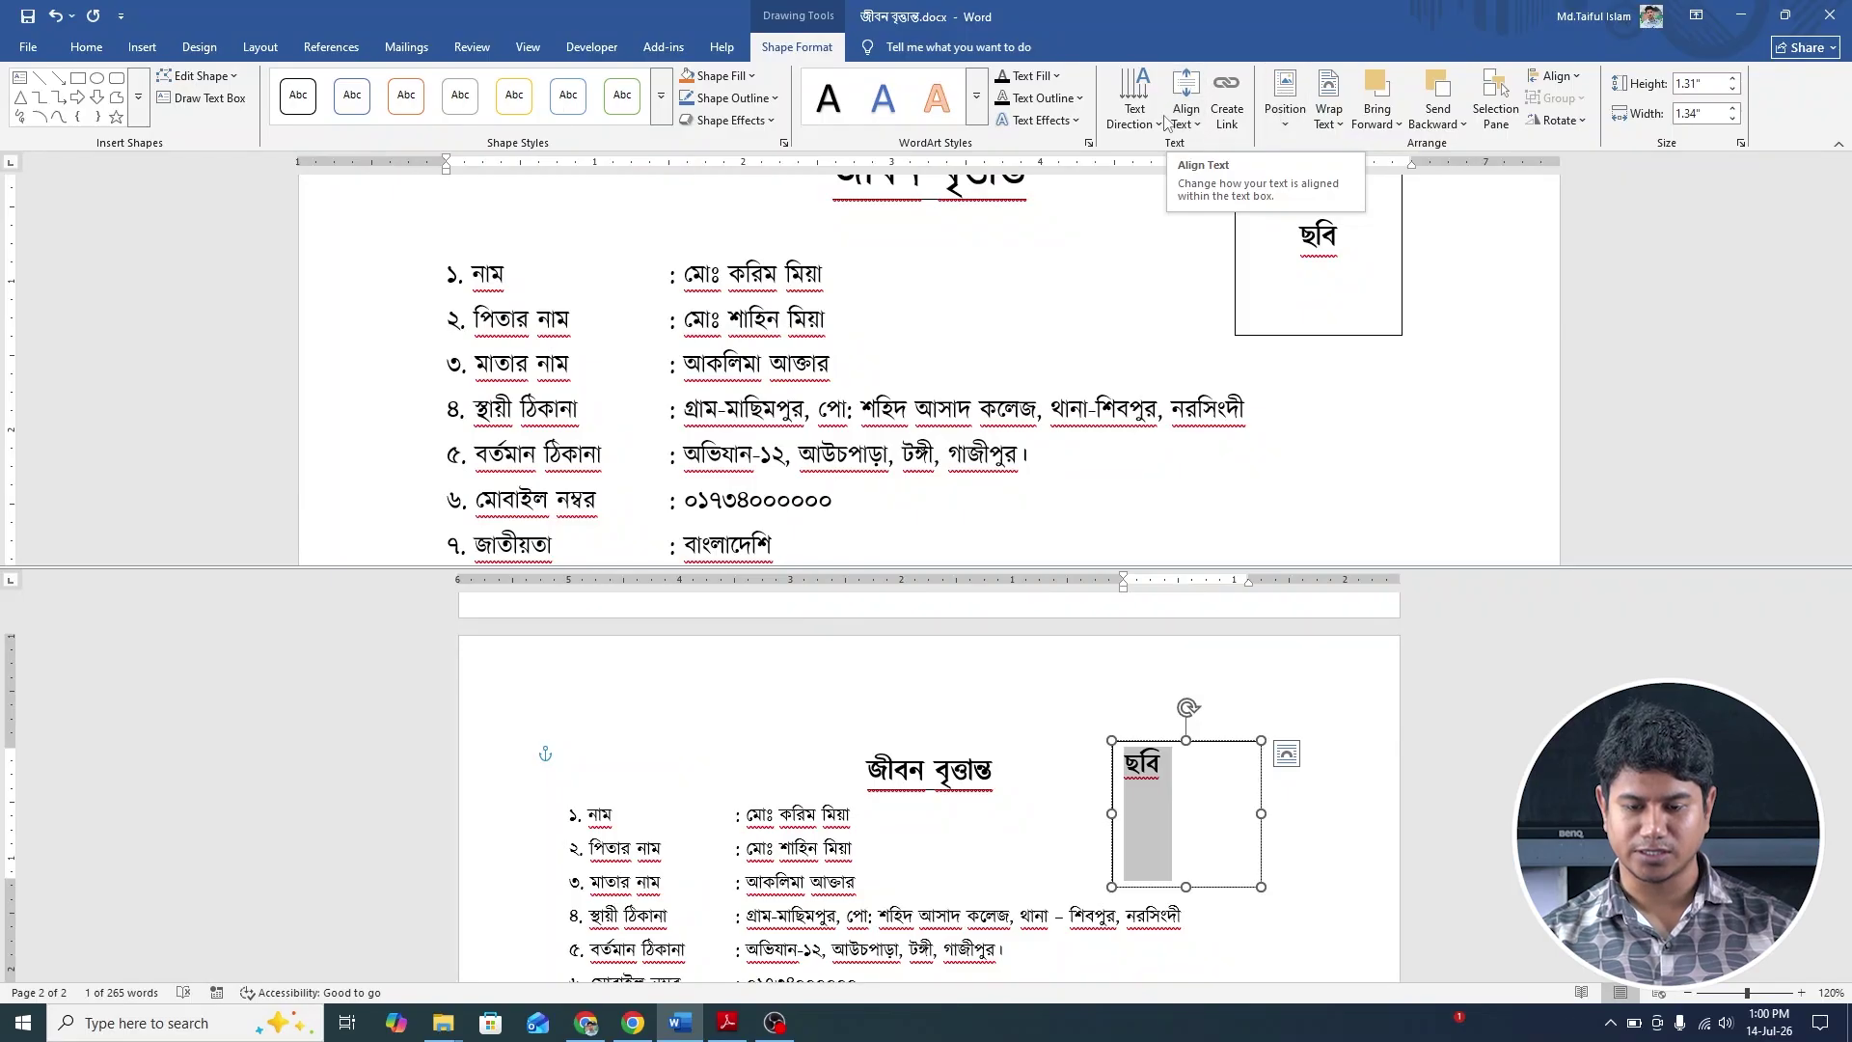
pyautogui.click(1198, 125)
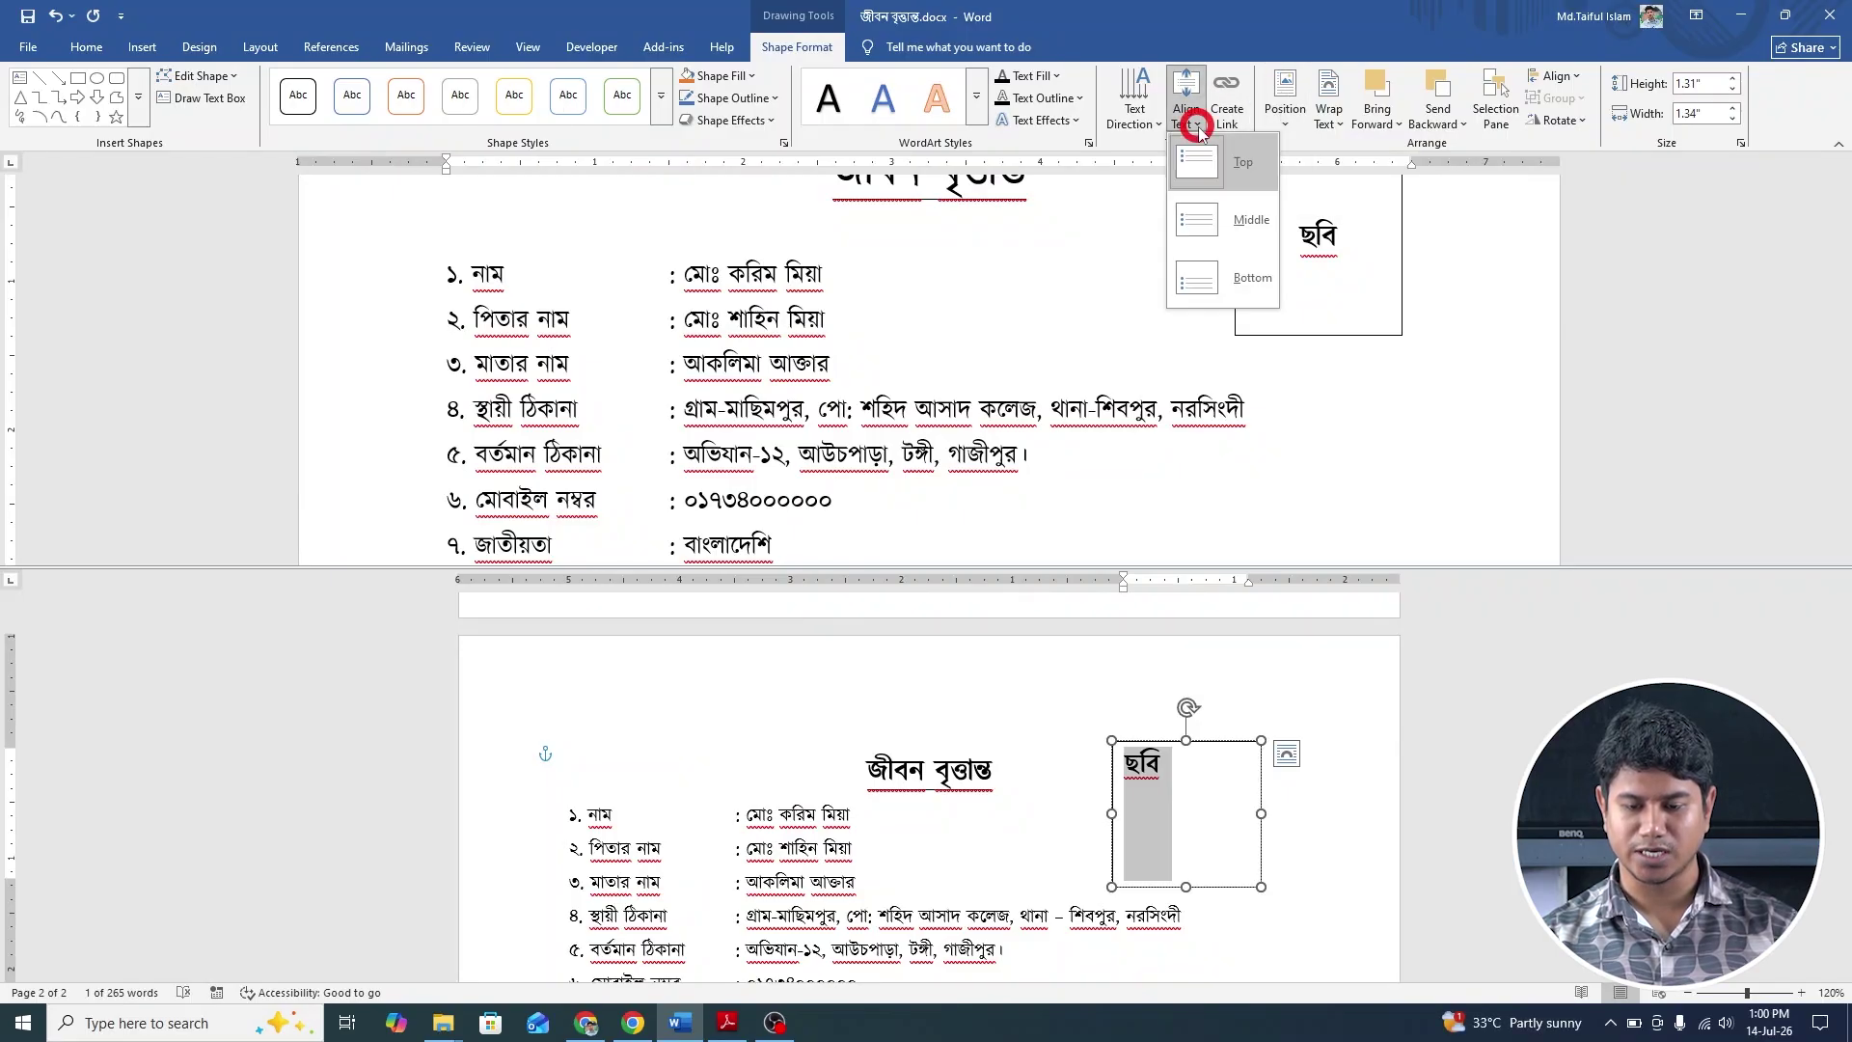
pyautogui.click(1217, 220)
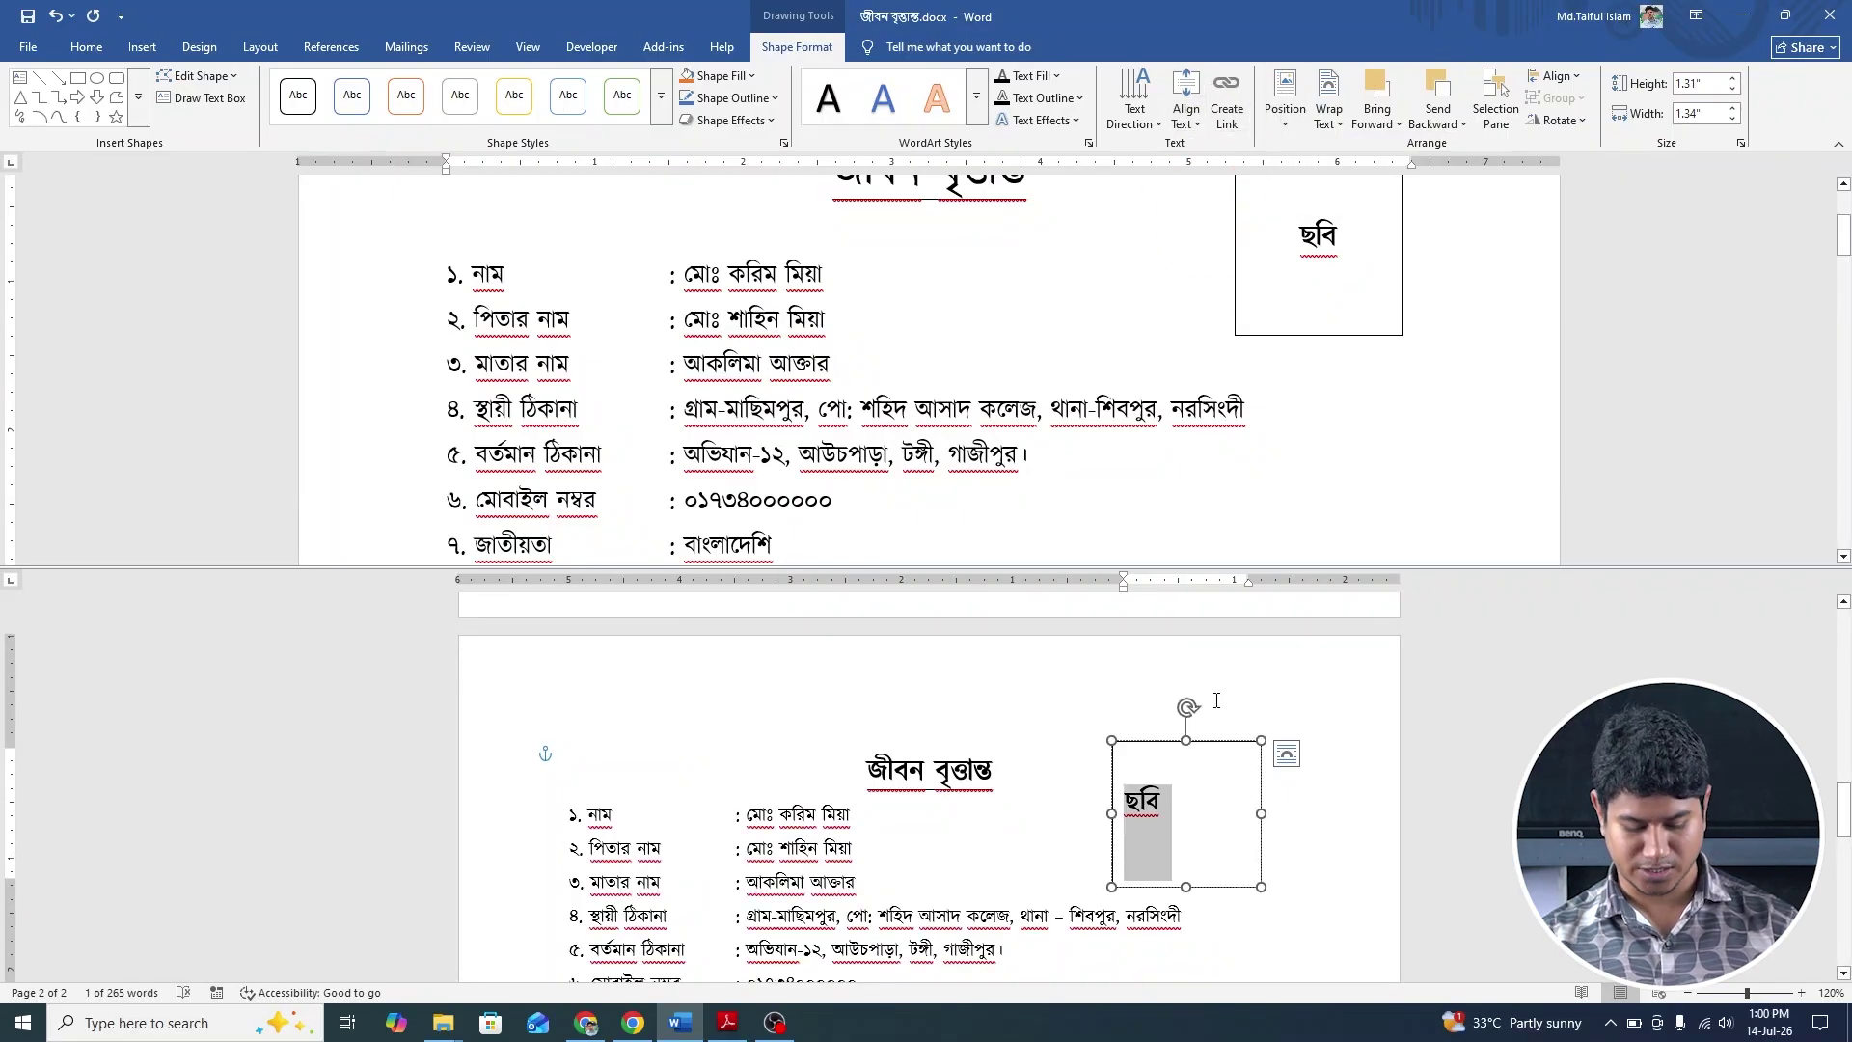
pyautogui.hotkey('ctrl', 'e')
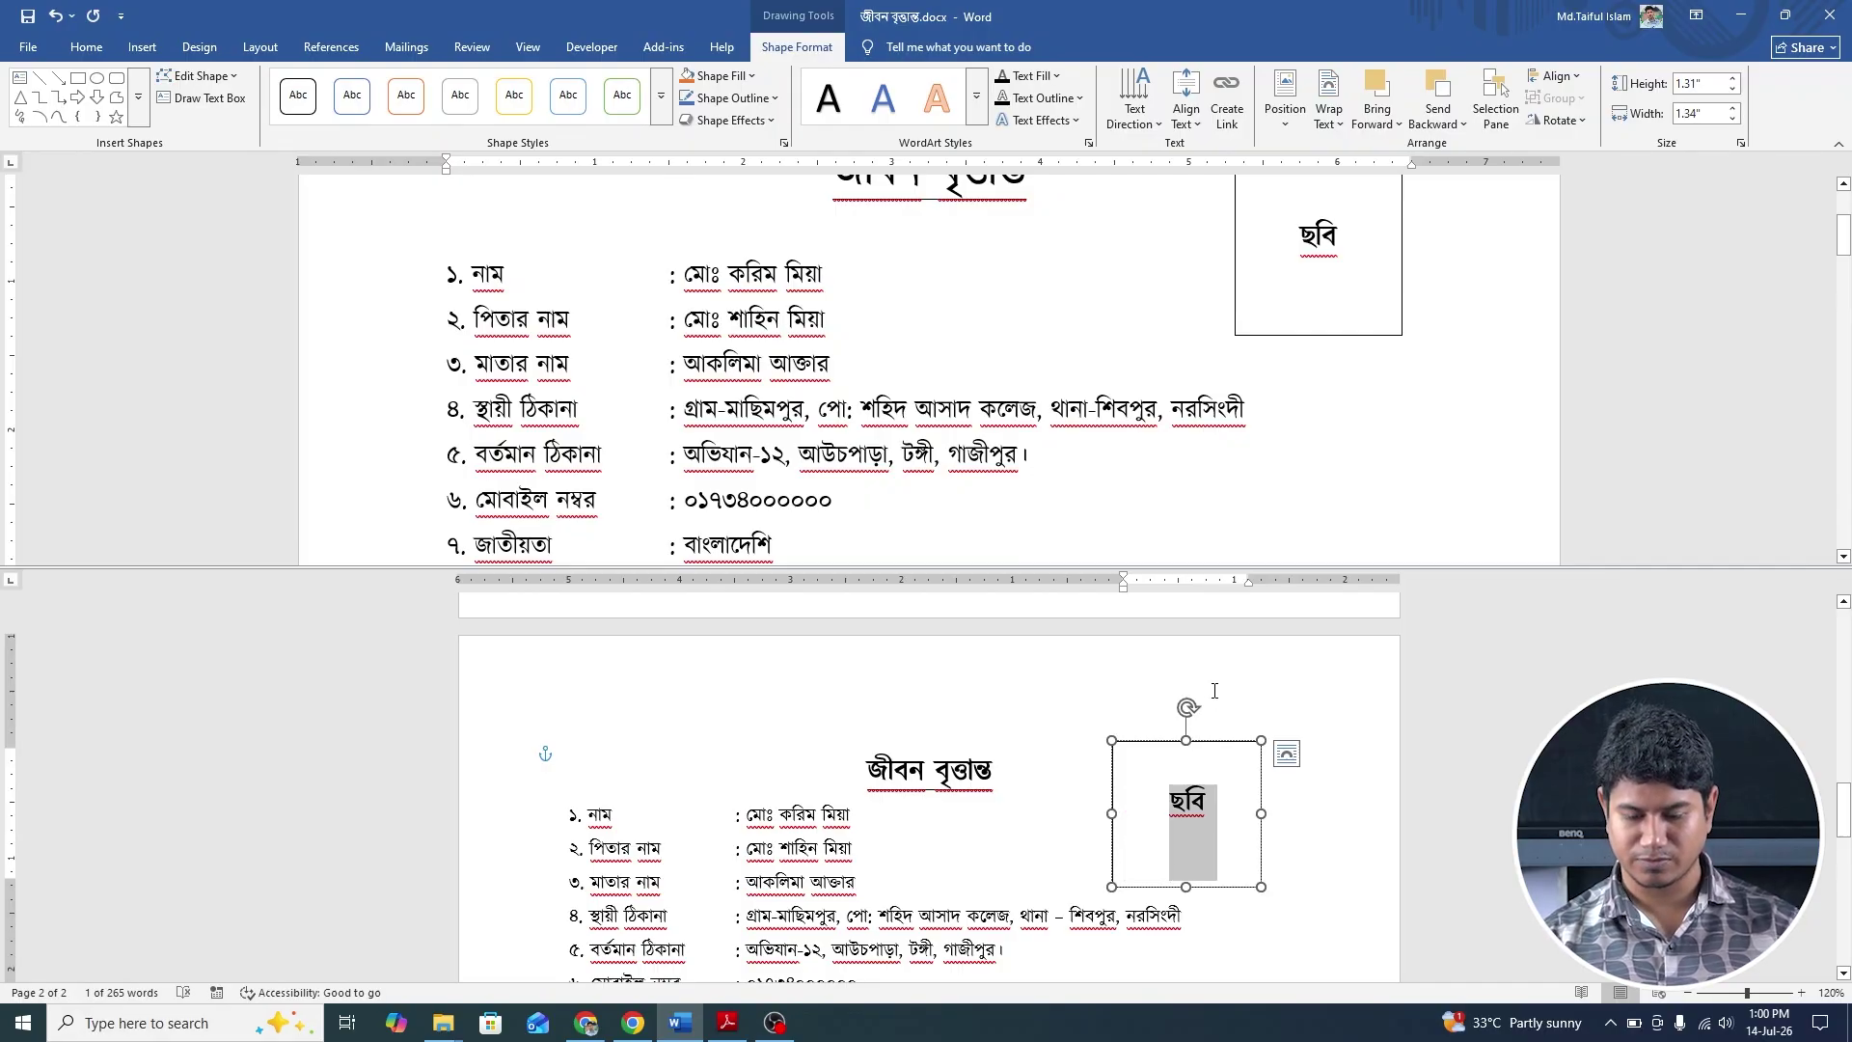
pyautogui.click(1004, 730)
# Use Remove Split on the View ribbon, review both pages, then go back to Home.
pyautogui.scroll(-3, 1122, 787)
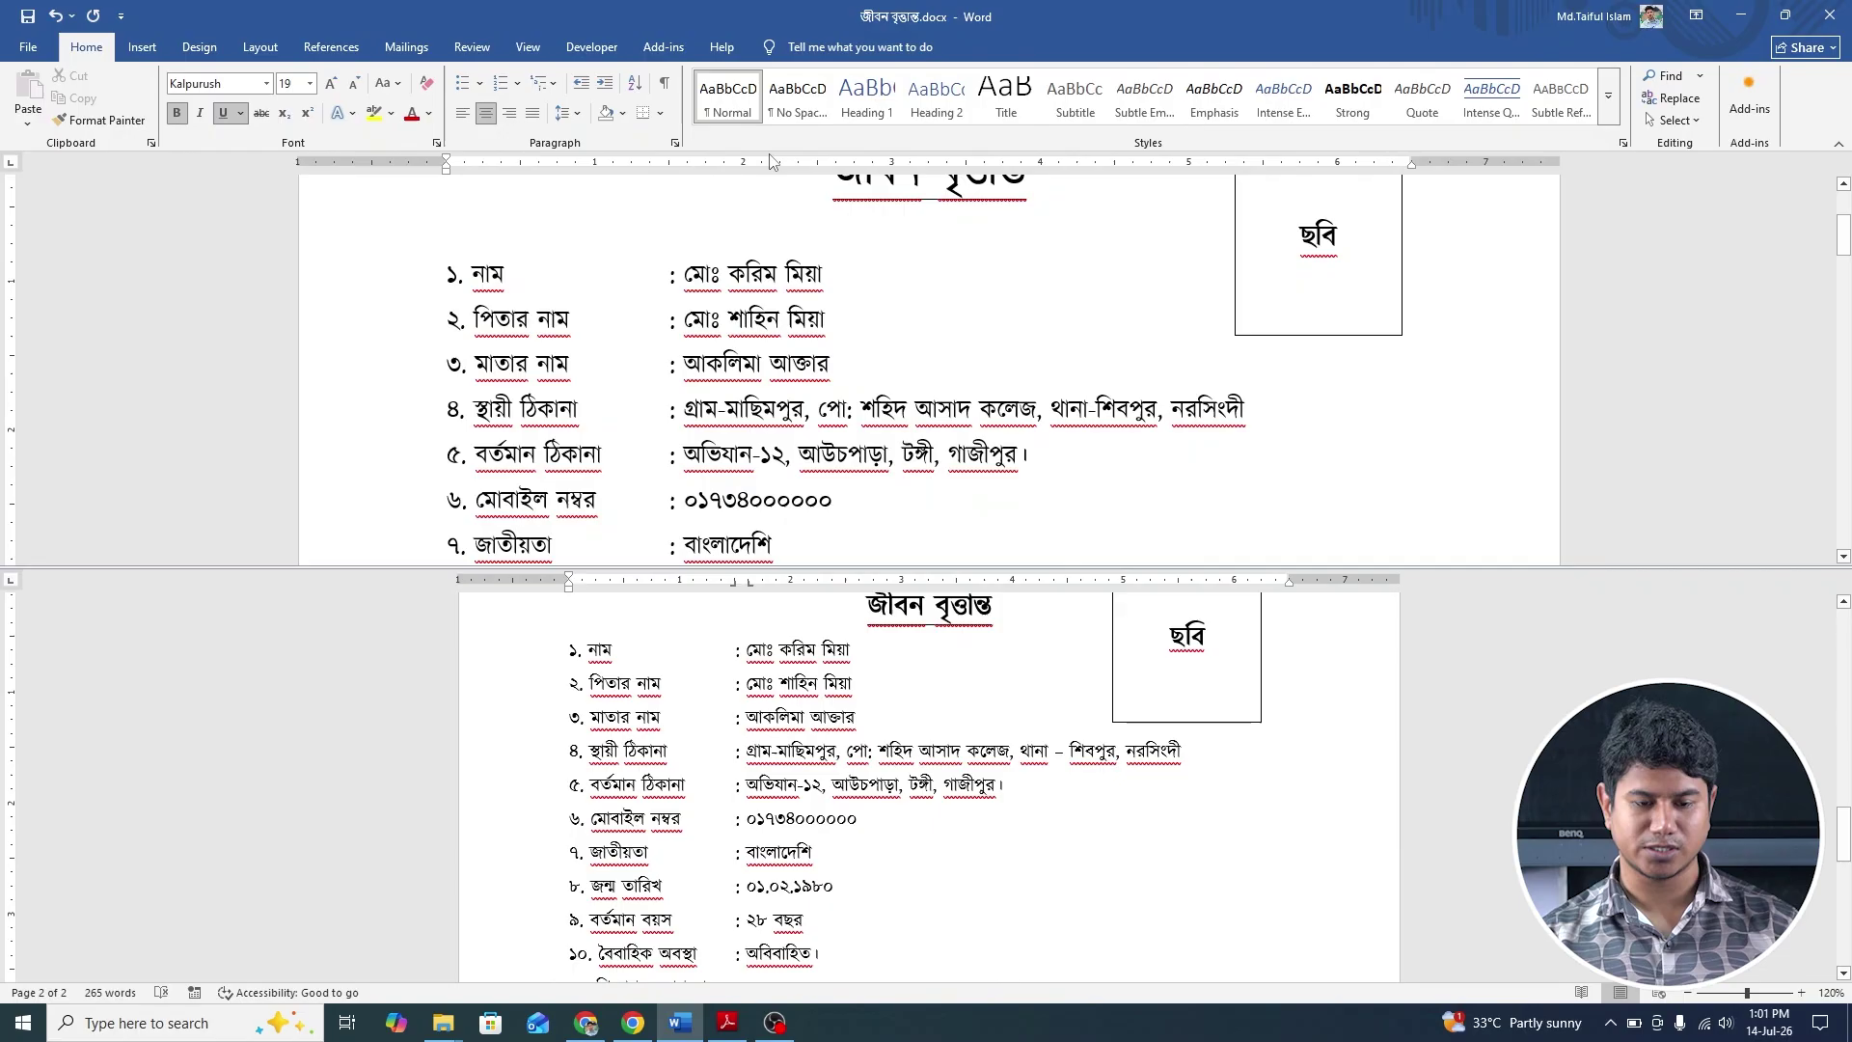
pyautogui.click(527, 46)
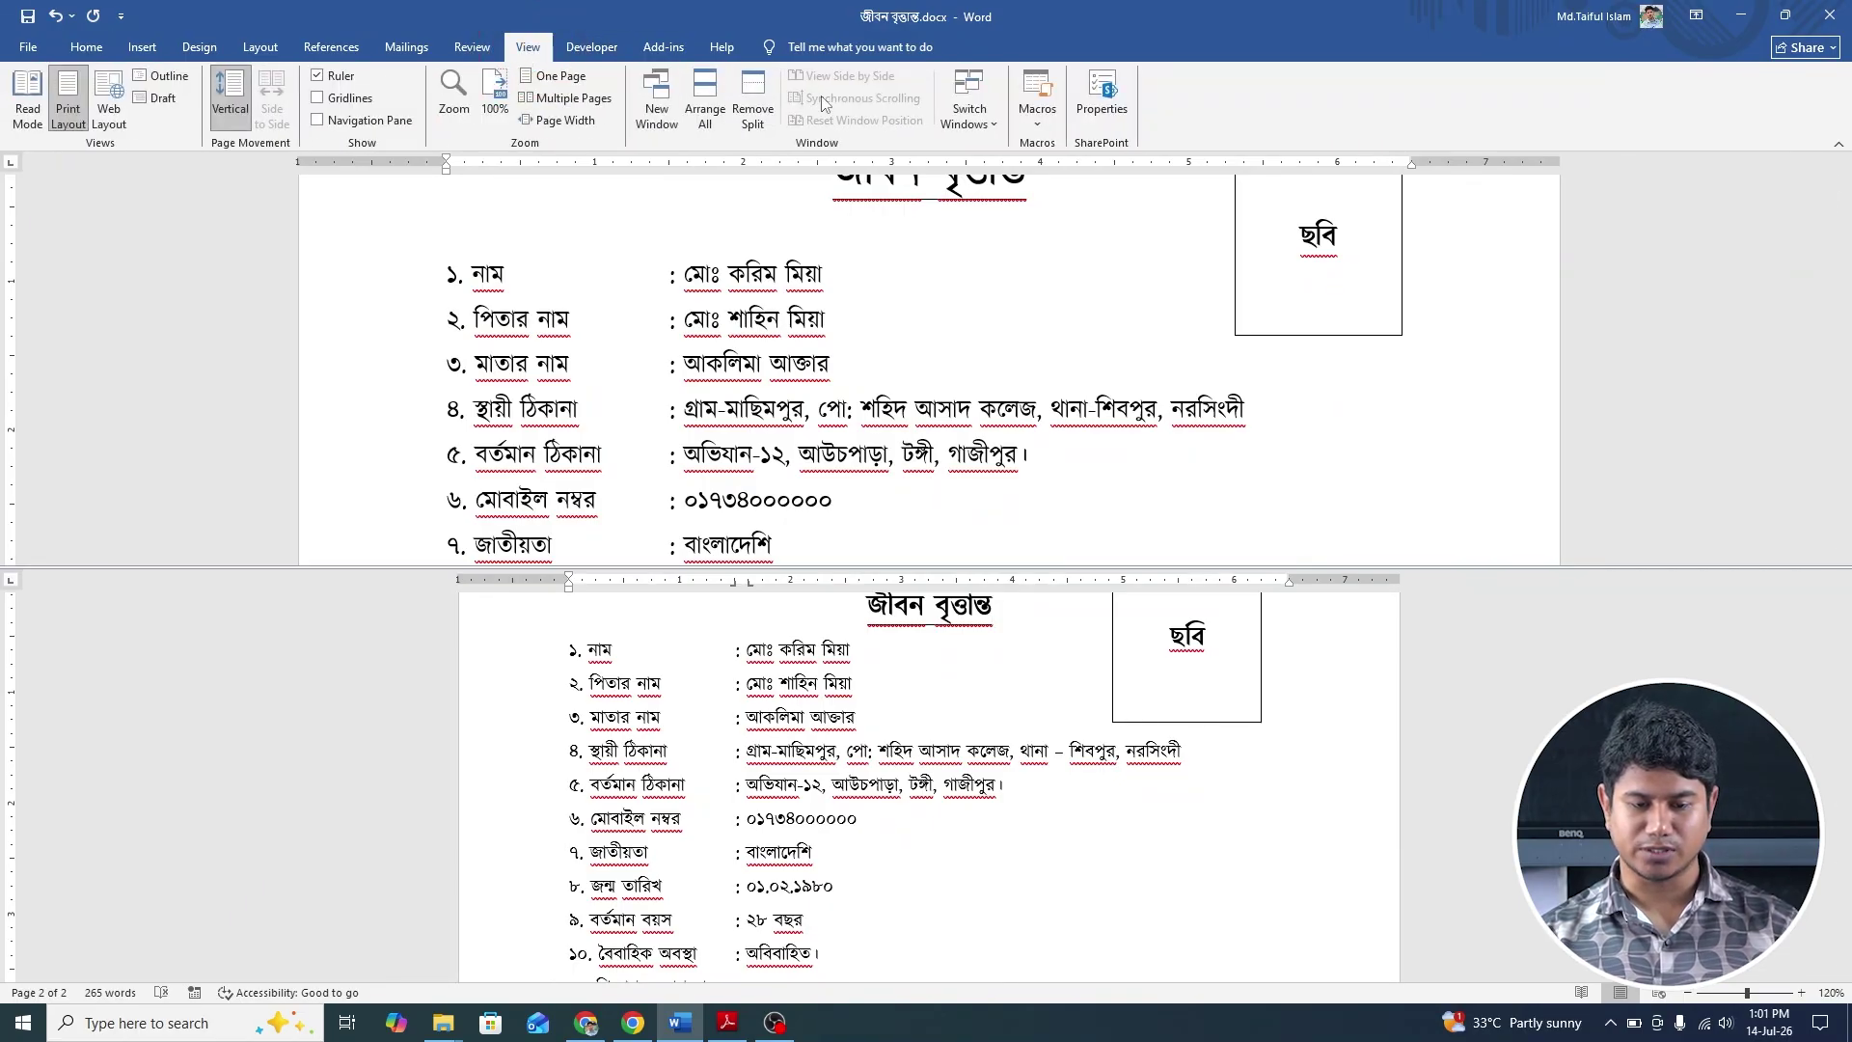
pyautogui.click(752, 96)
pyautogui.scroll(-7, 1015, 555)
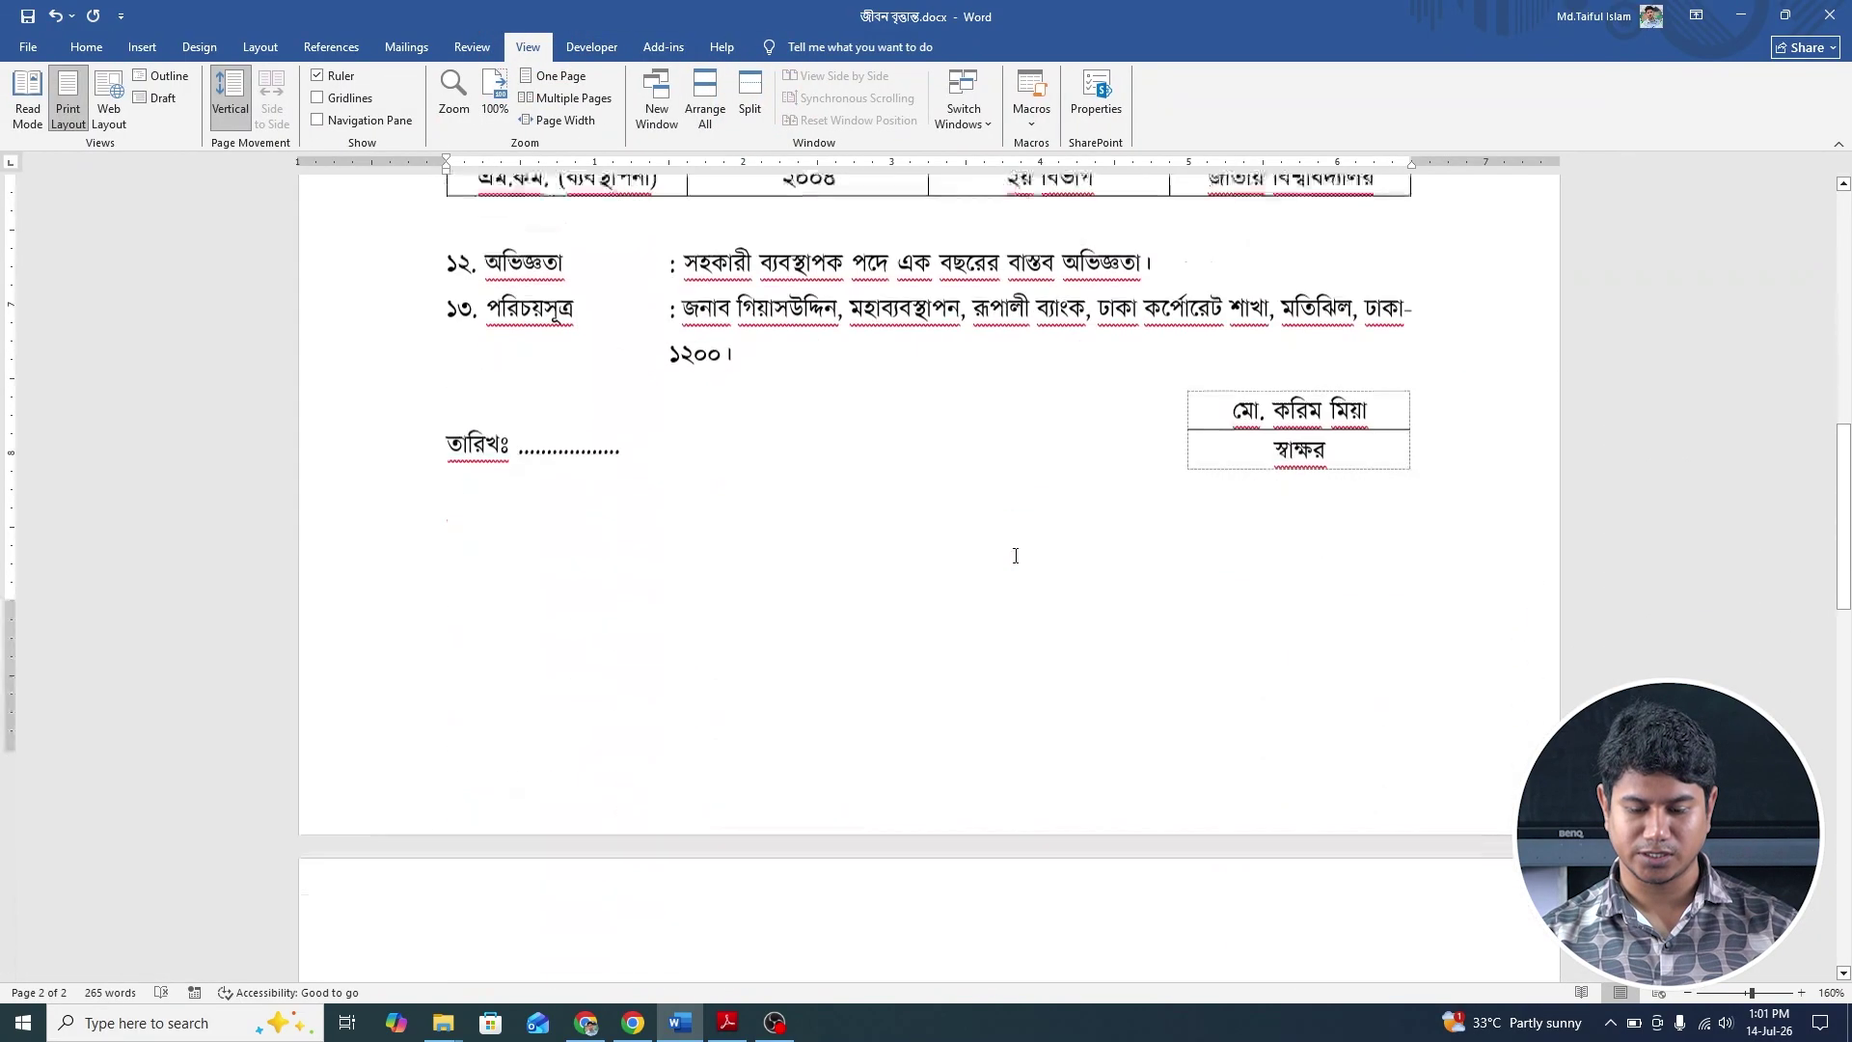
pyautogui.scroll(15, 1015, 555)
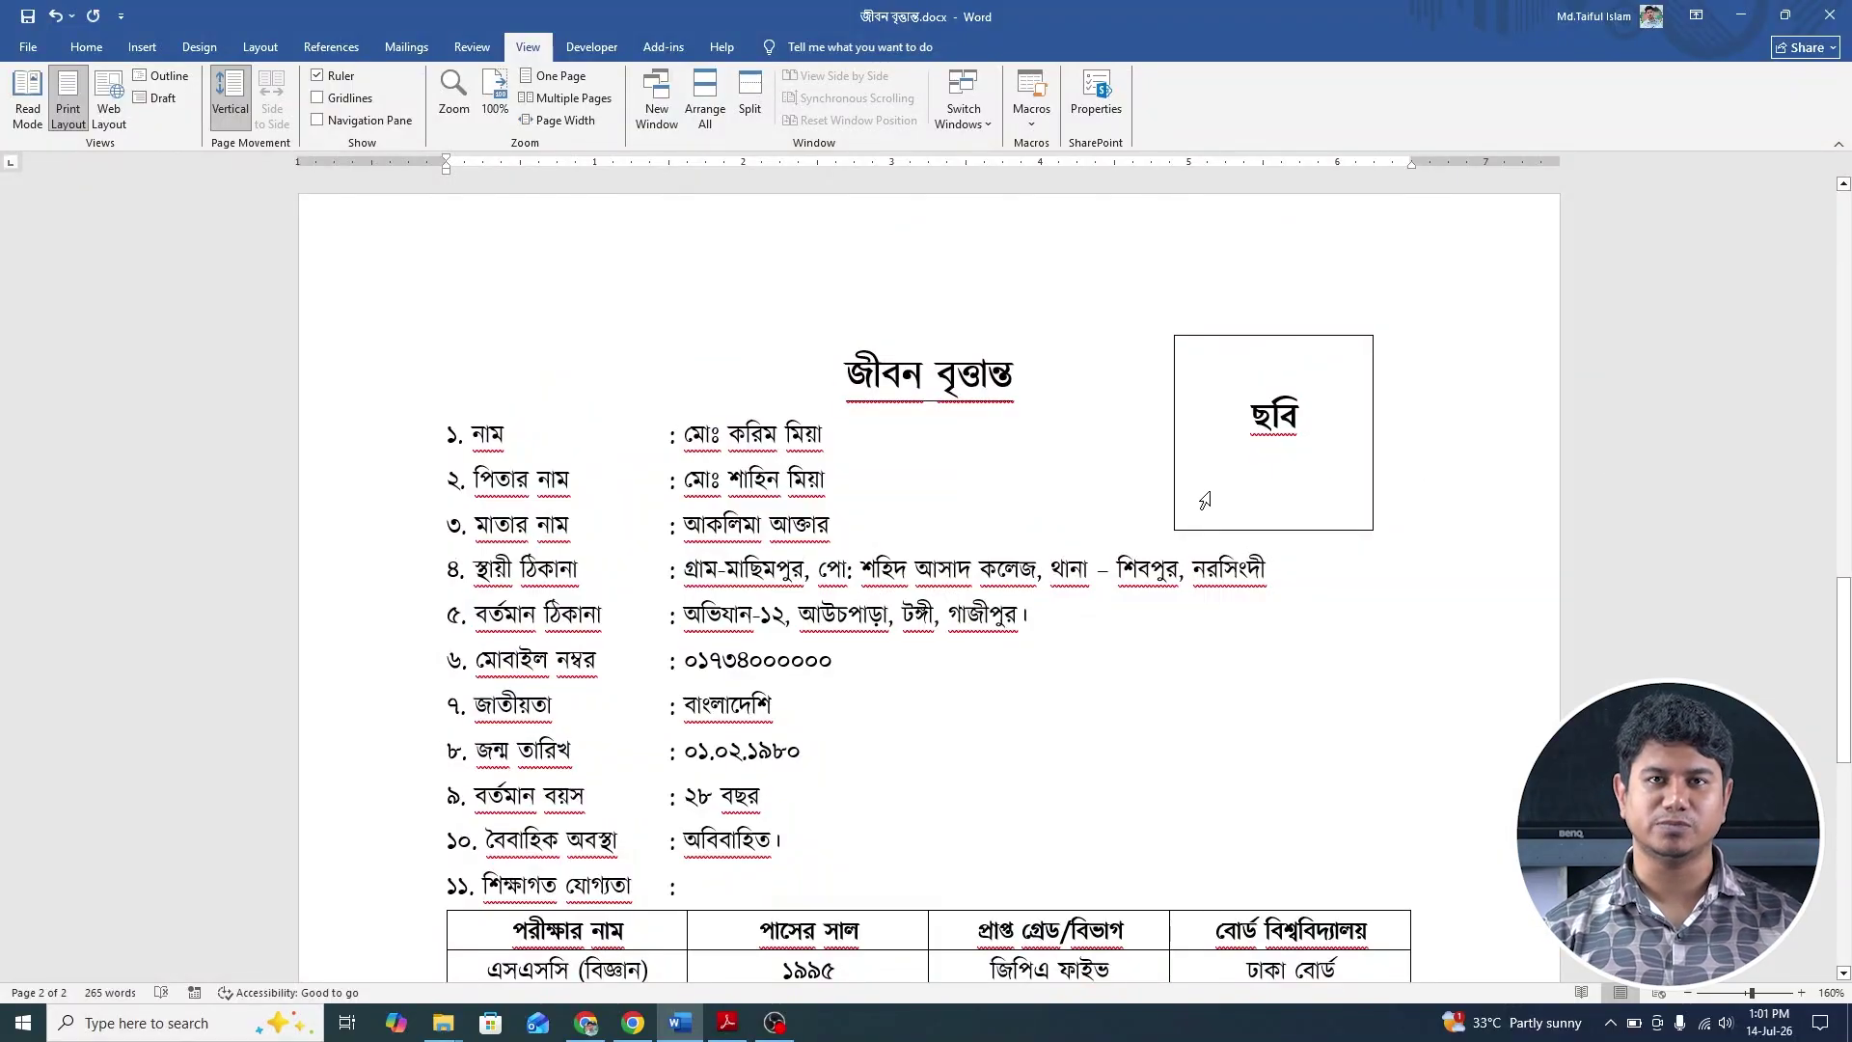
pyautogui.scroll(-7, 1205, 501)
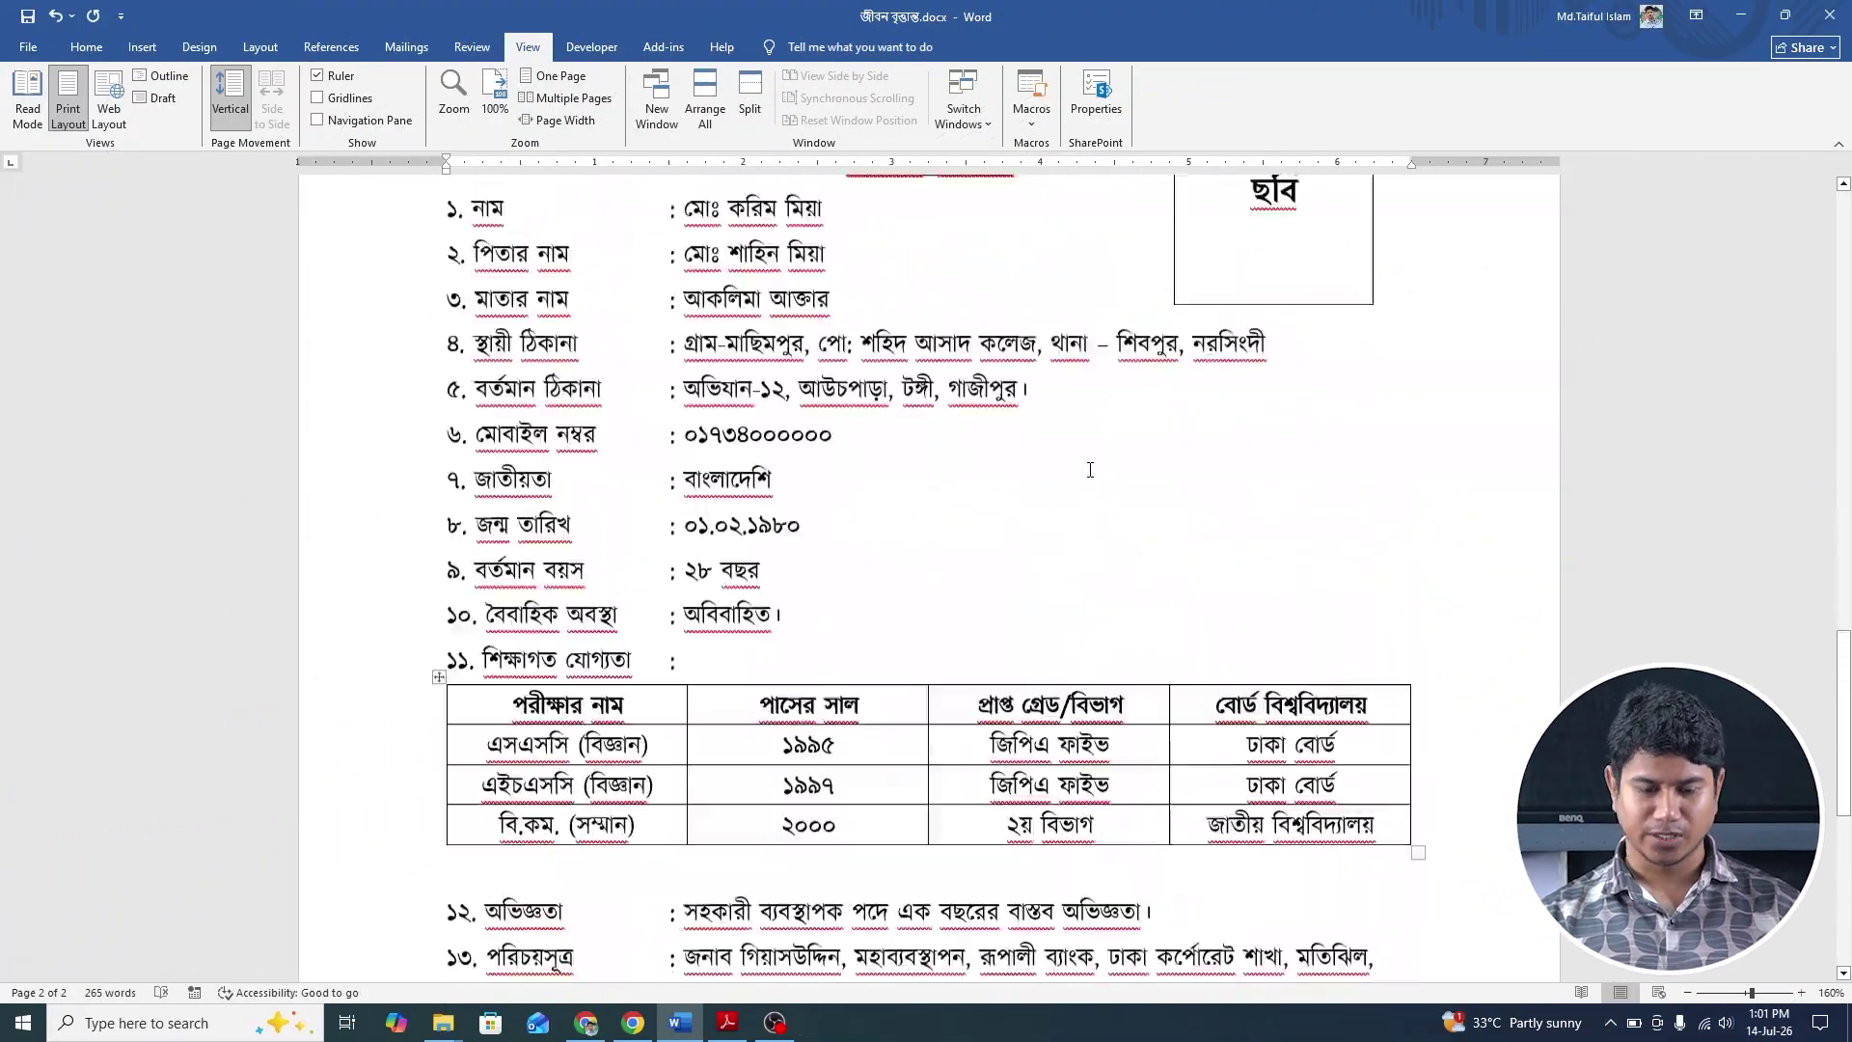
pyautogui.scroll(3, 1090, 470)
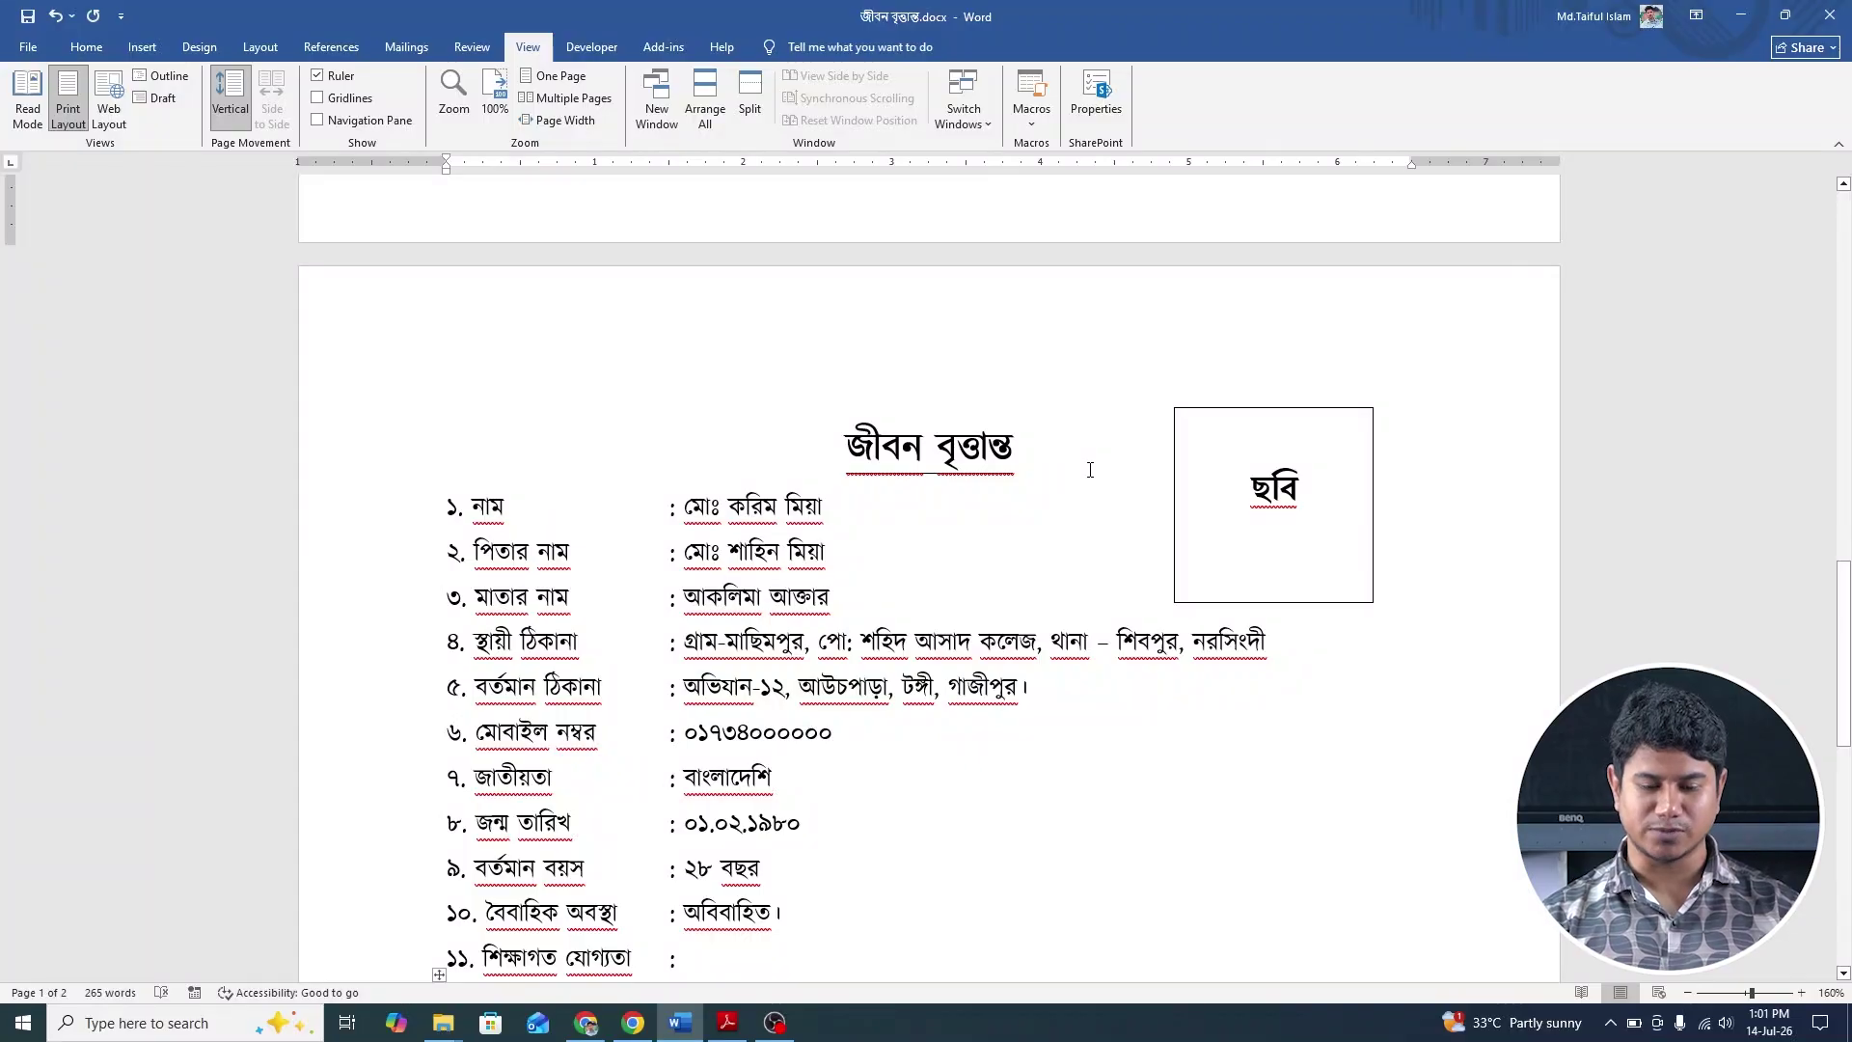
pyautogui.click(86, 46)
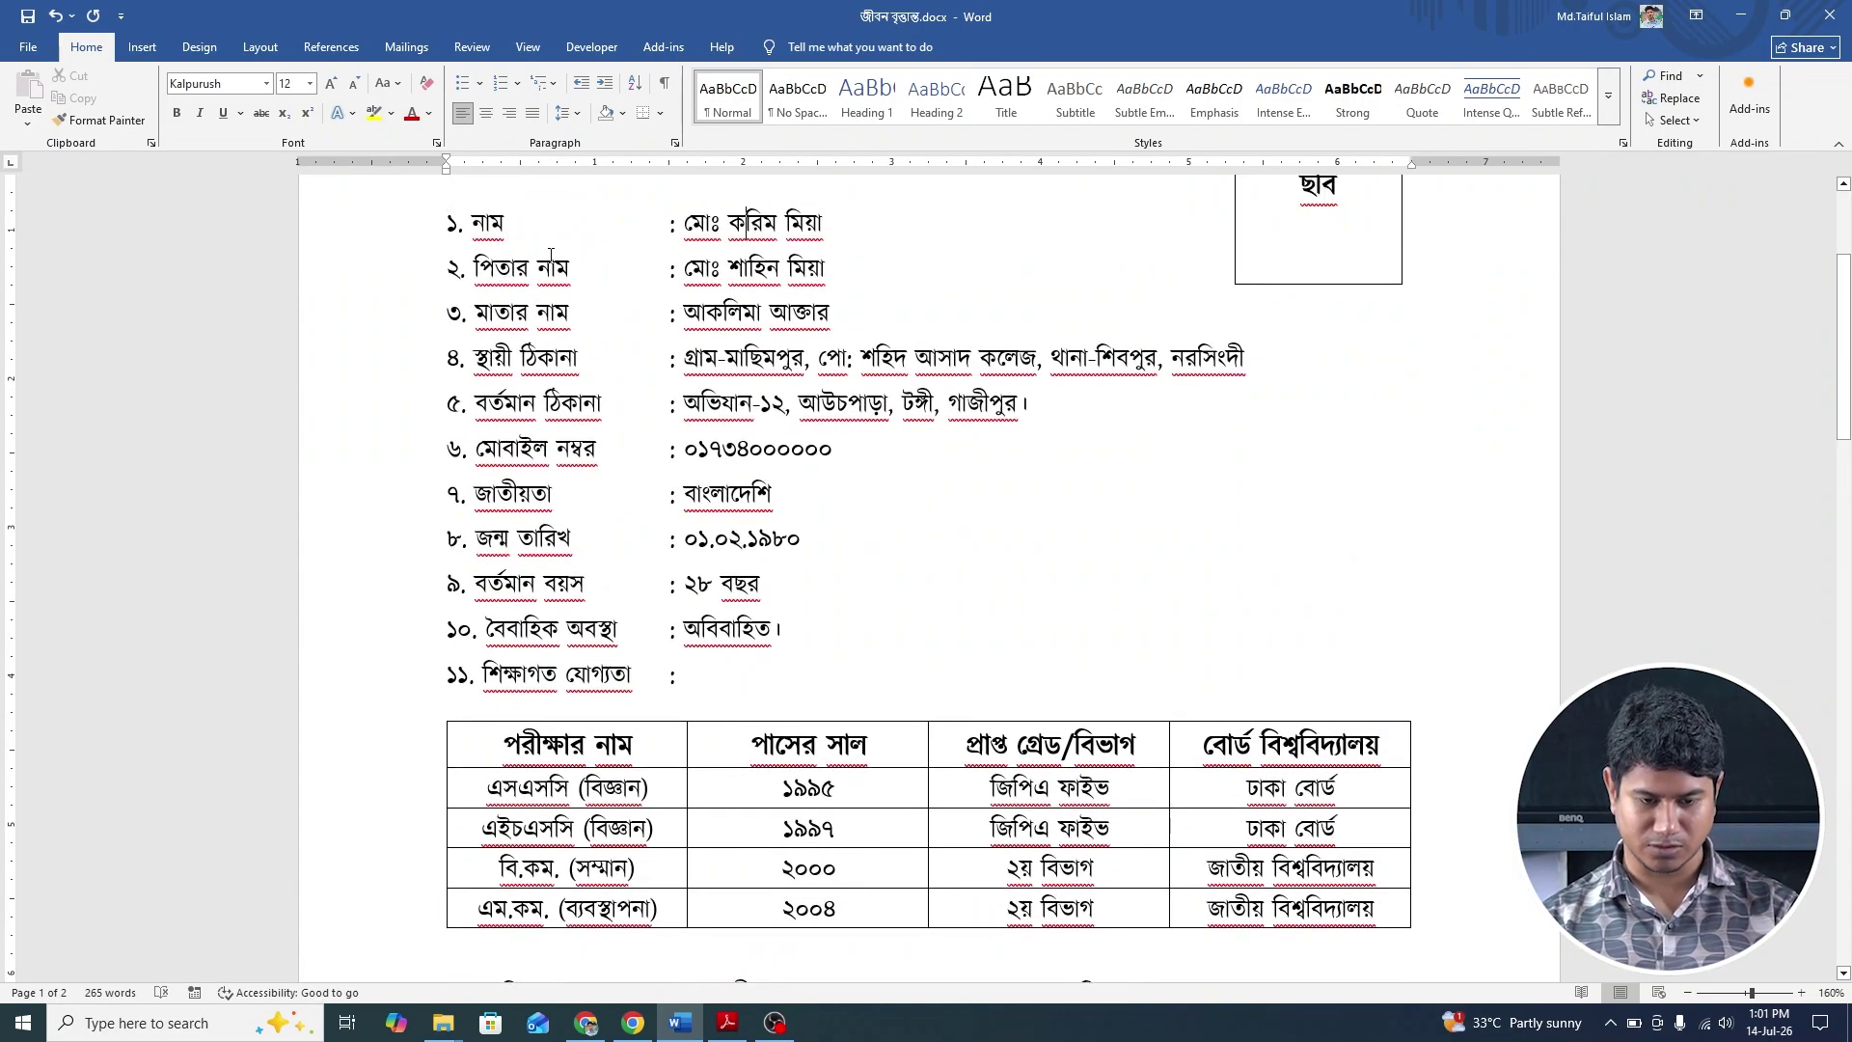
pyautogui.hotkey('ctrl', 'z')
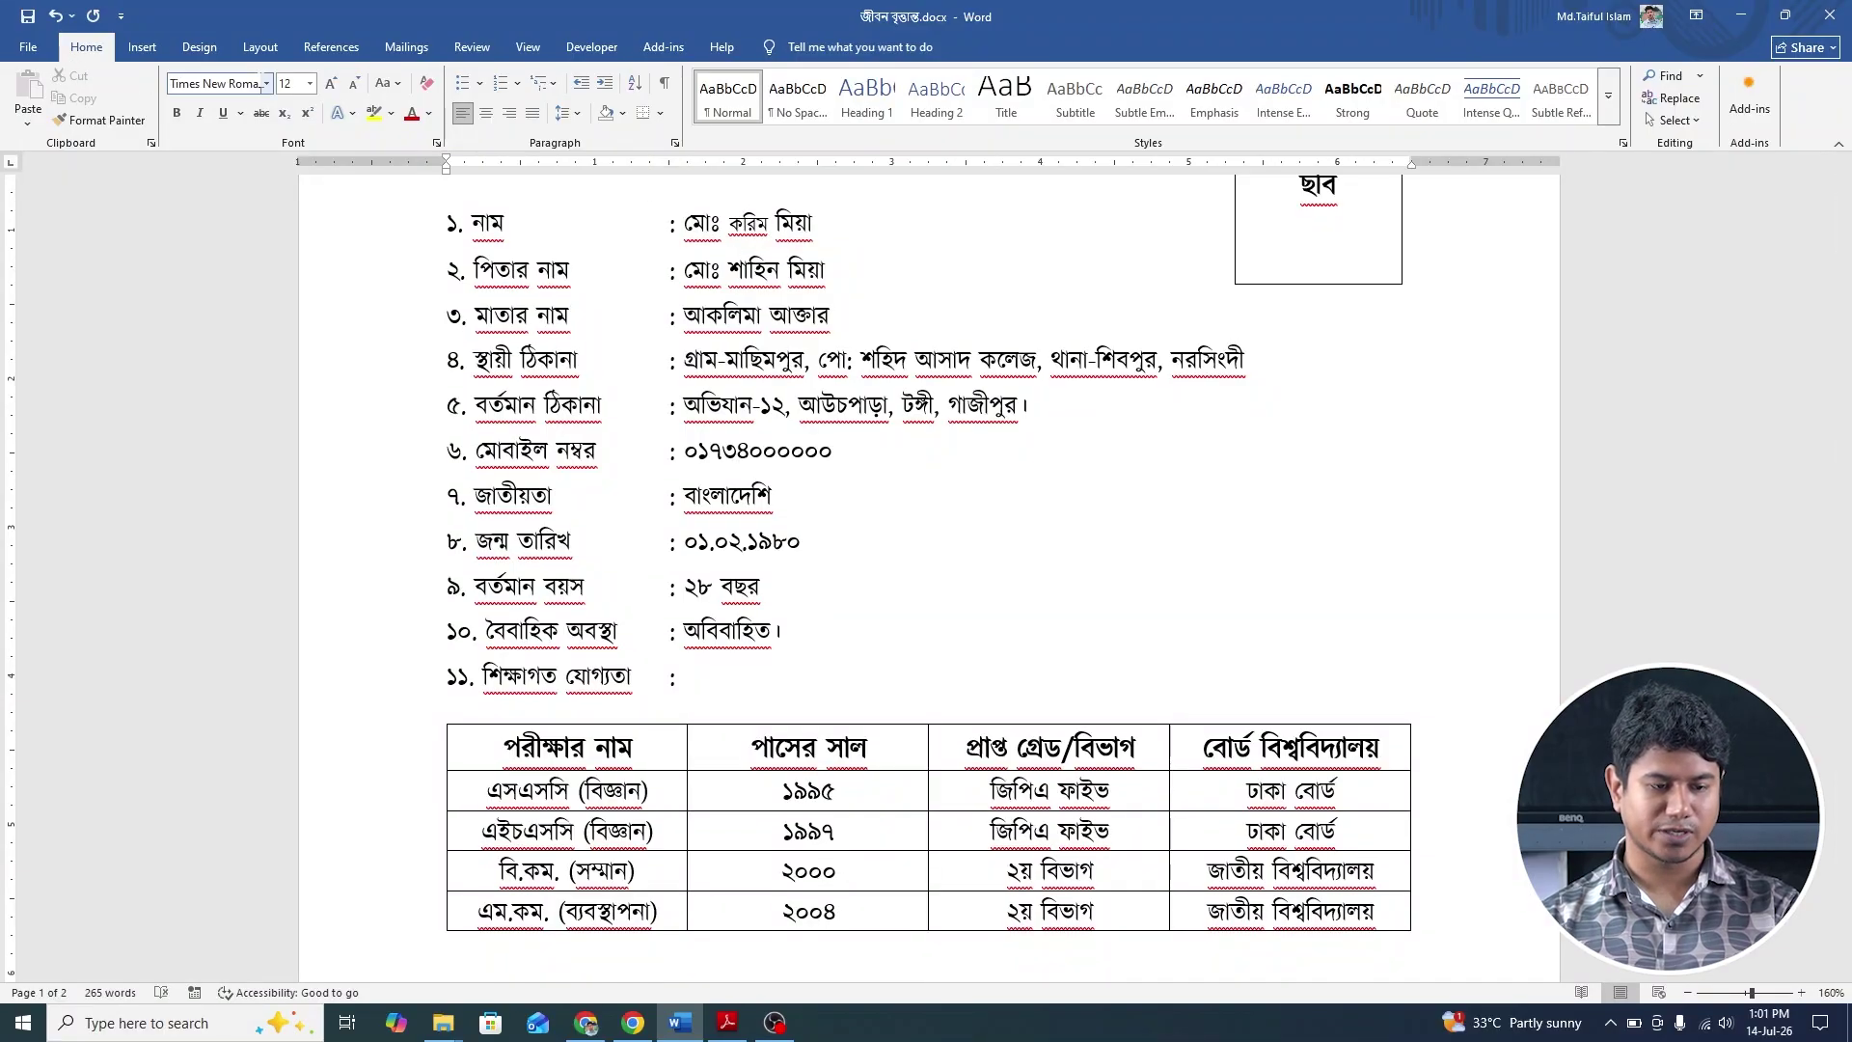
pyautogui.hotkey('ctrl', 'alt', 'b')
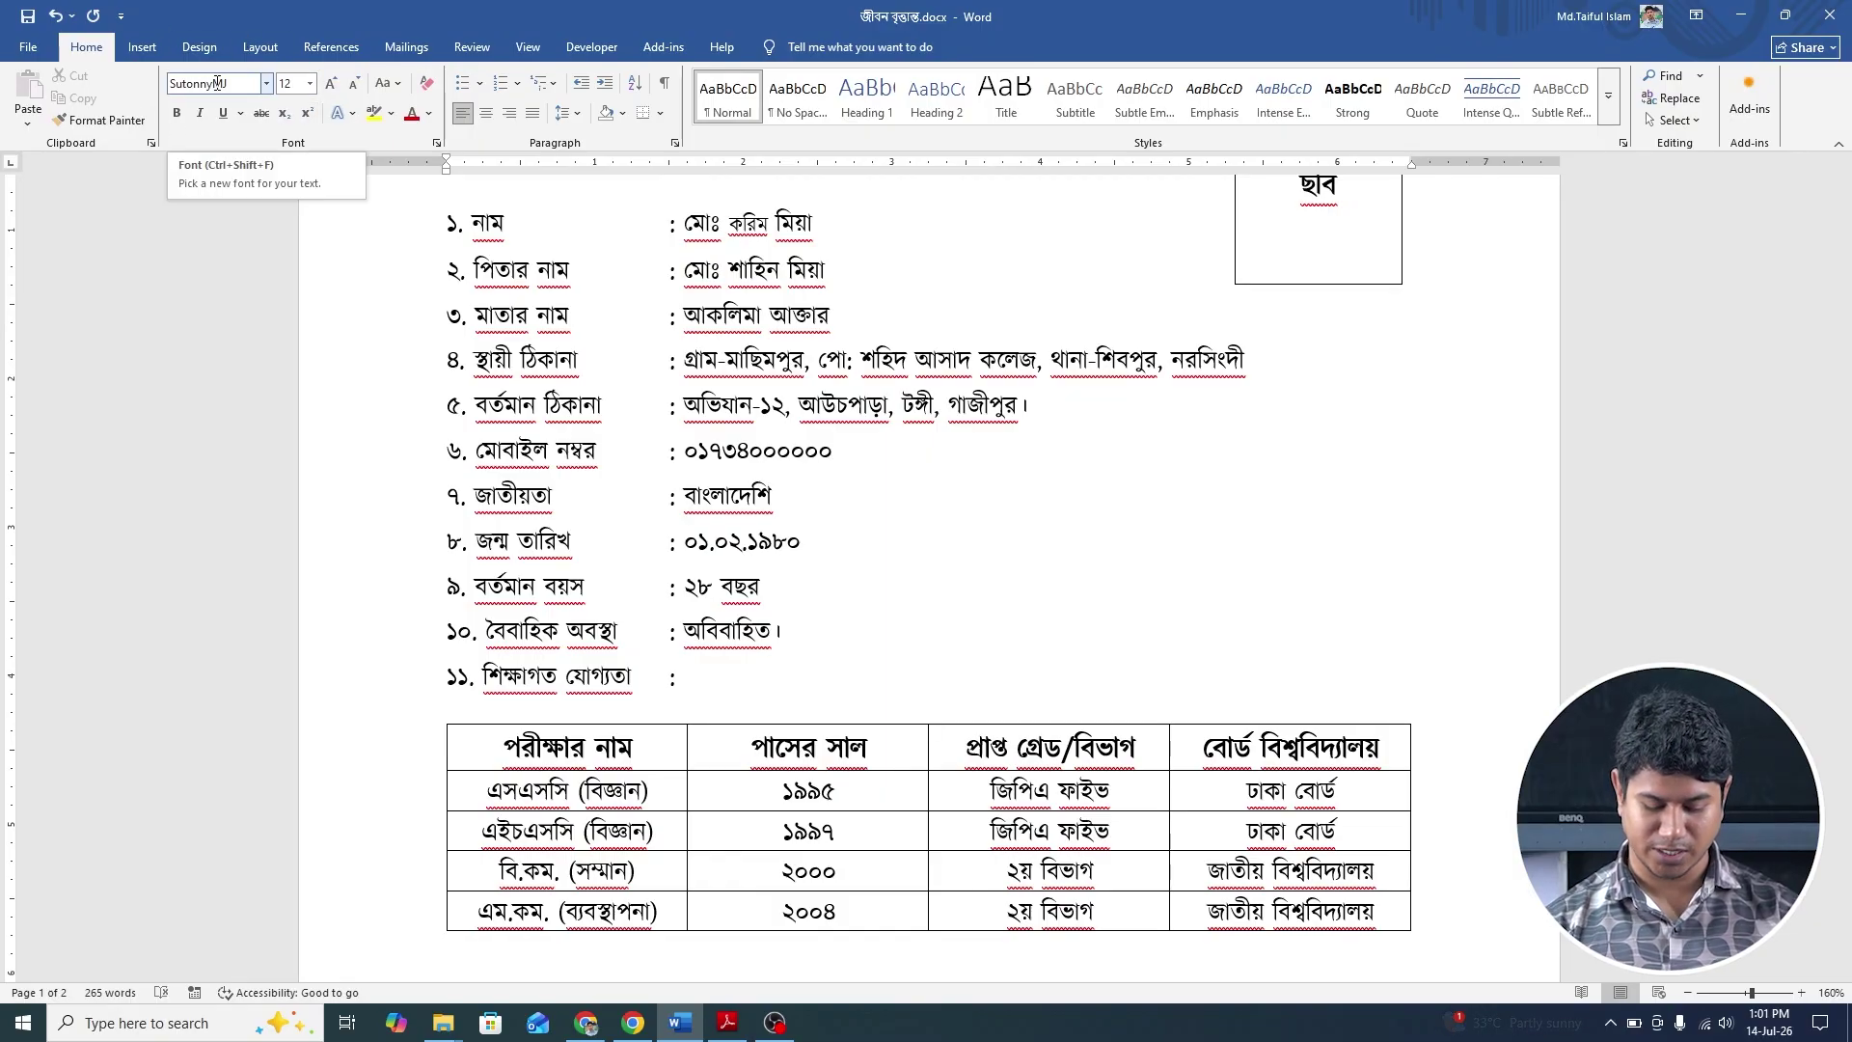
pyautogui.press('F12')
pyautogui.hotkey('ctrl', 'z')
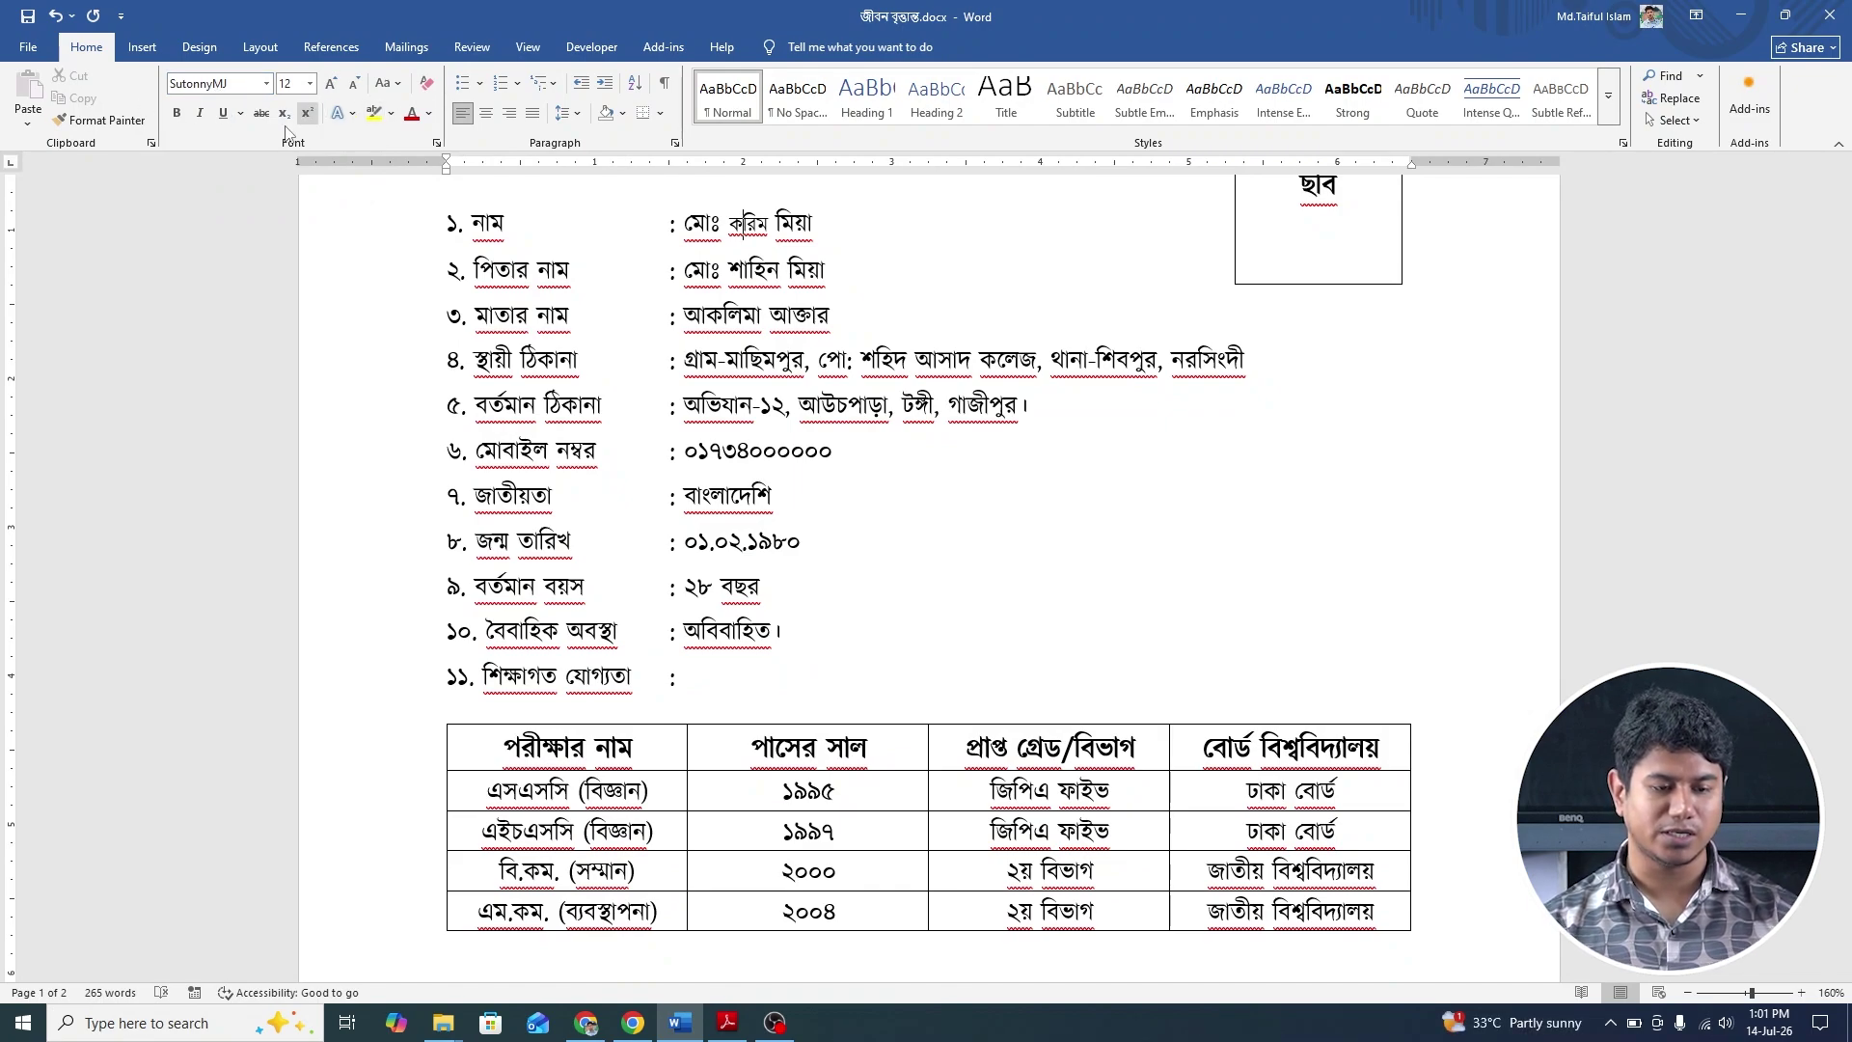
pyautogui.click(266, 84)
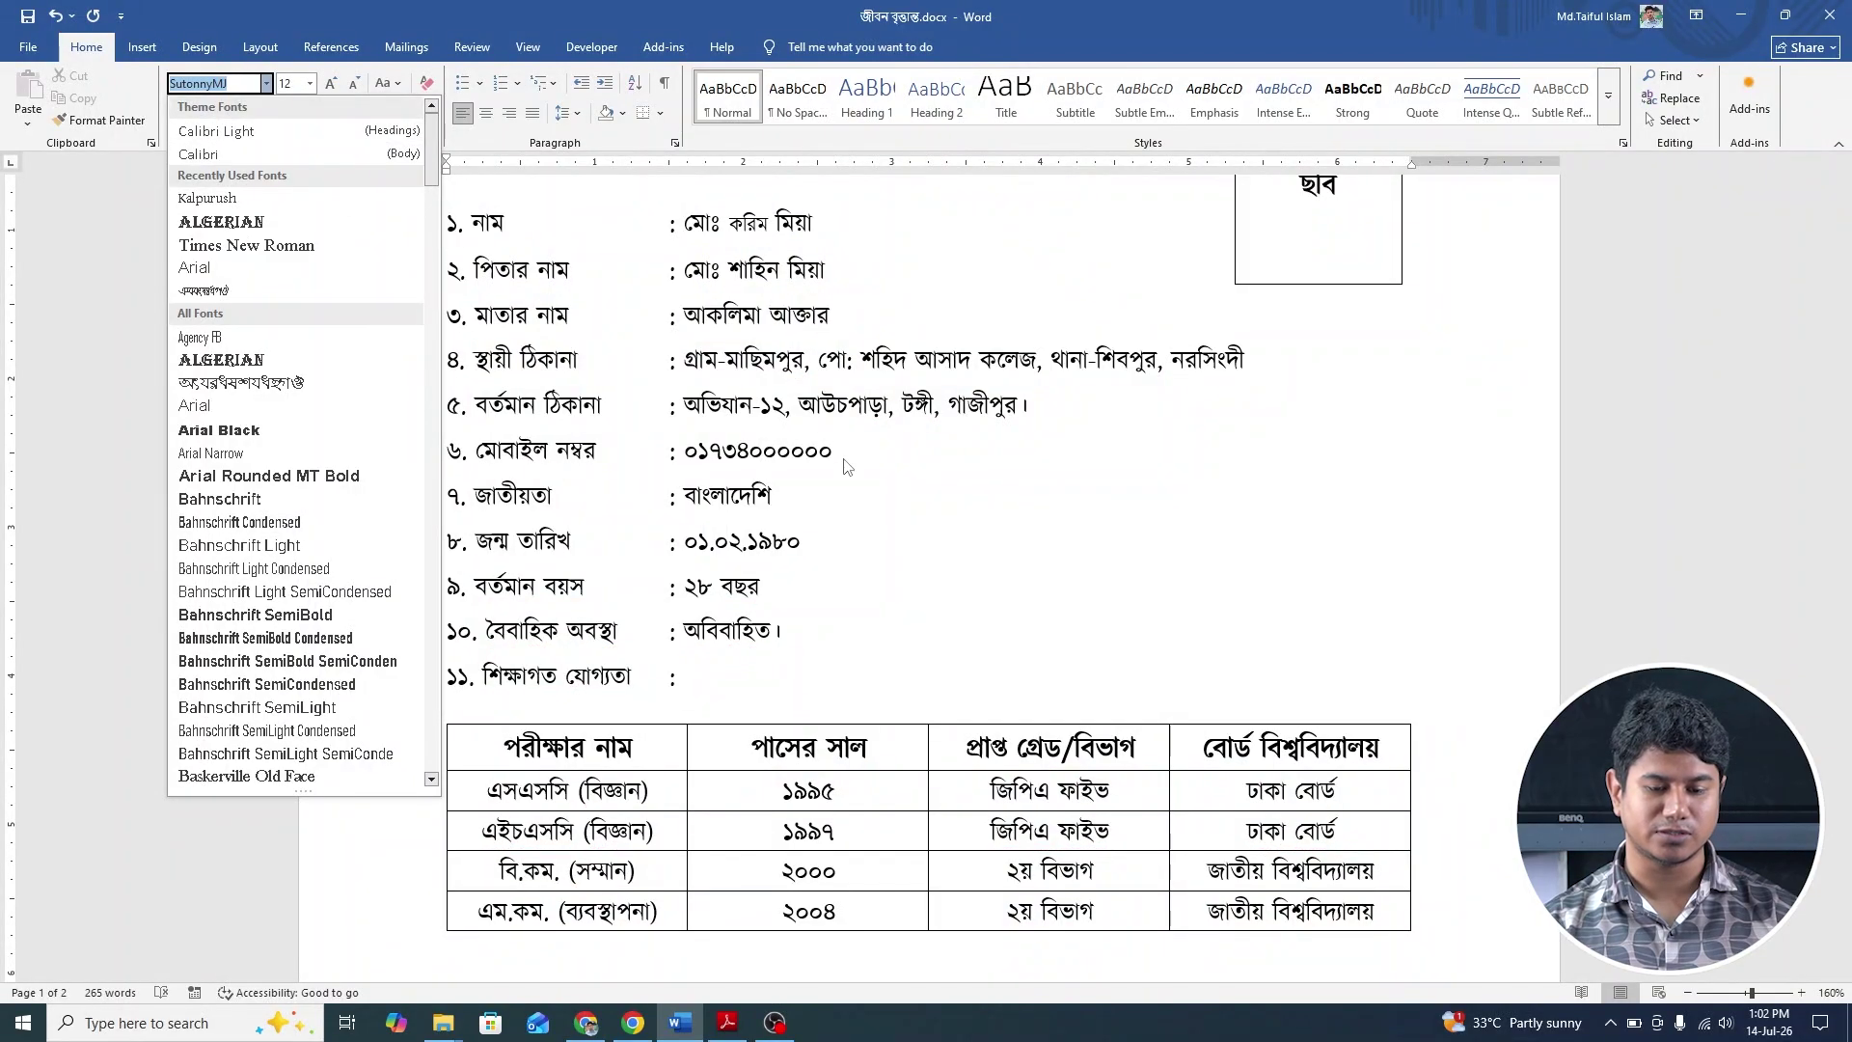
pyautogui.click(849, 509)
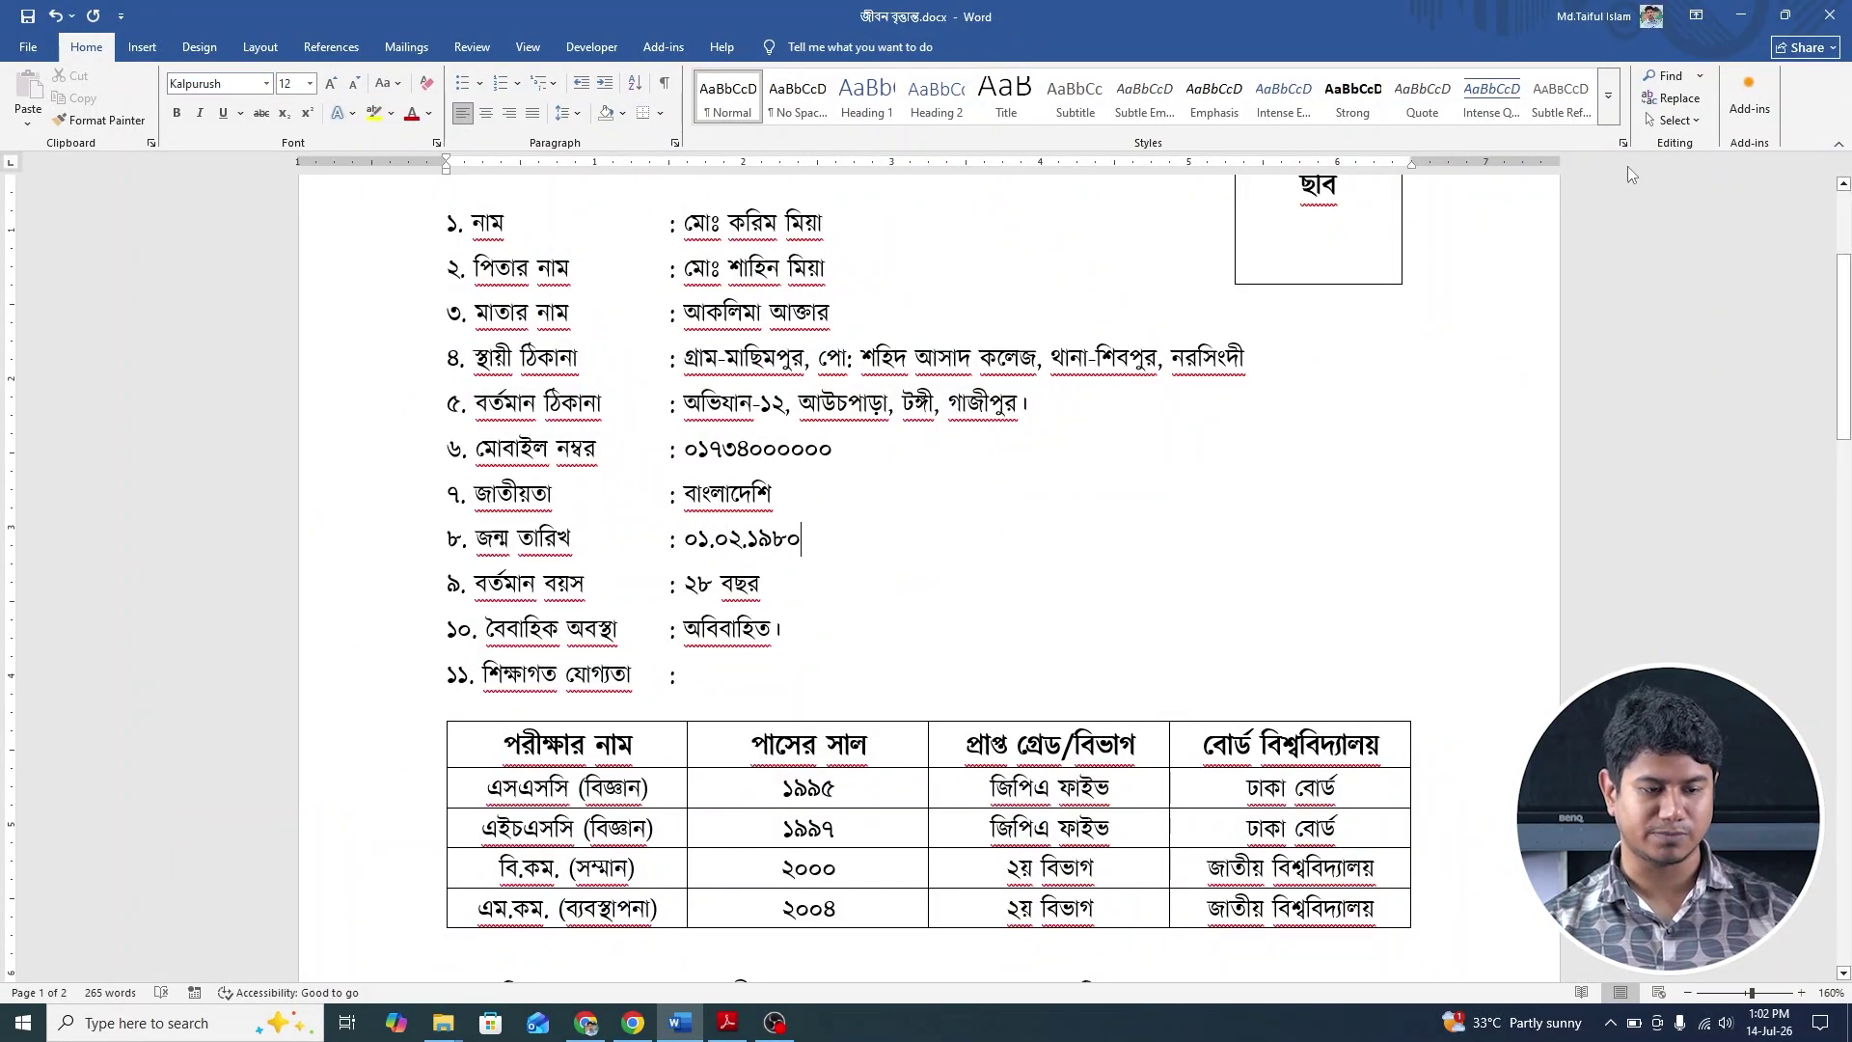
# Open Word Options, look through the Advanced, Proofing and General pages, then go to Customize Ribbon.
pyautogui.click(30, 50)
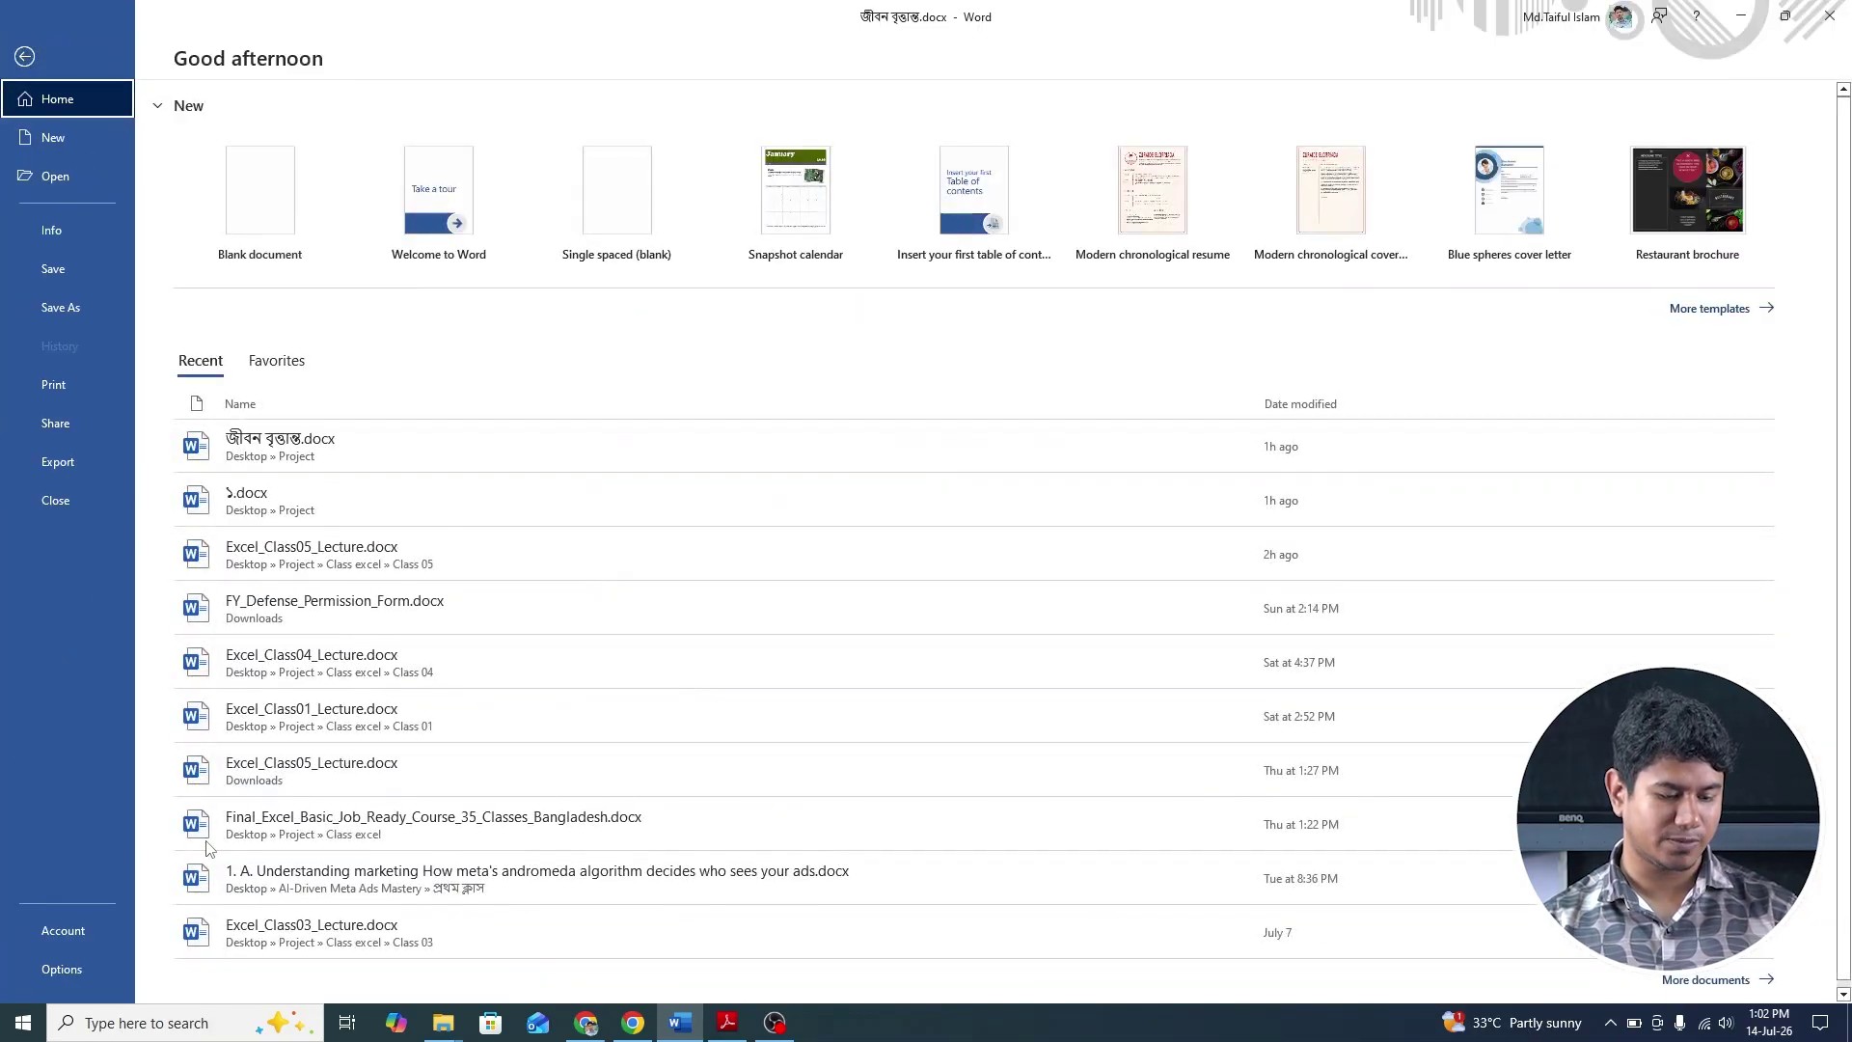
pyautogui.click(61, 969)
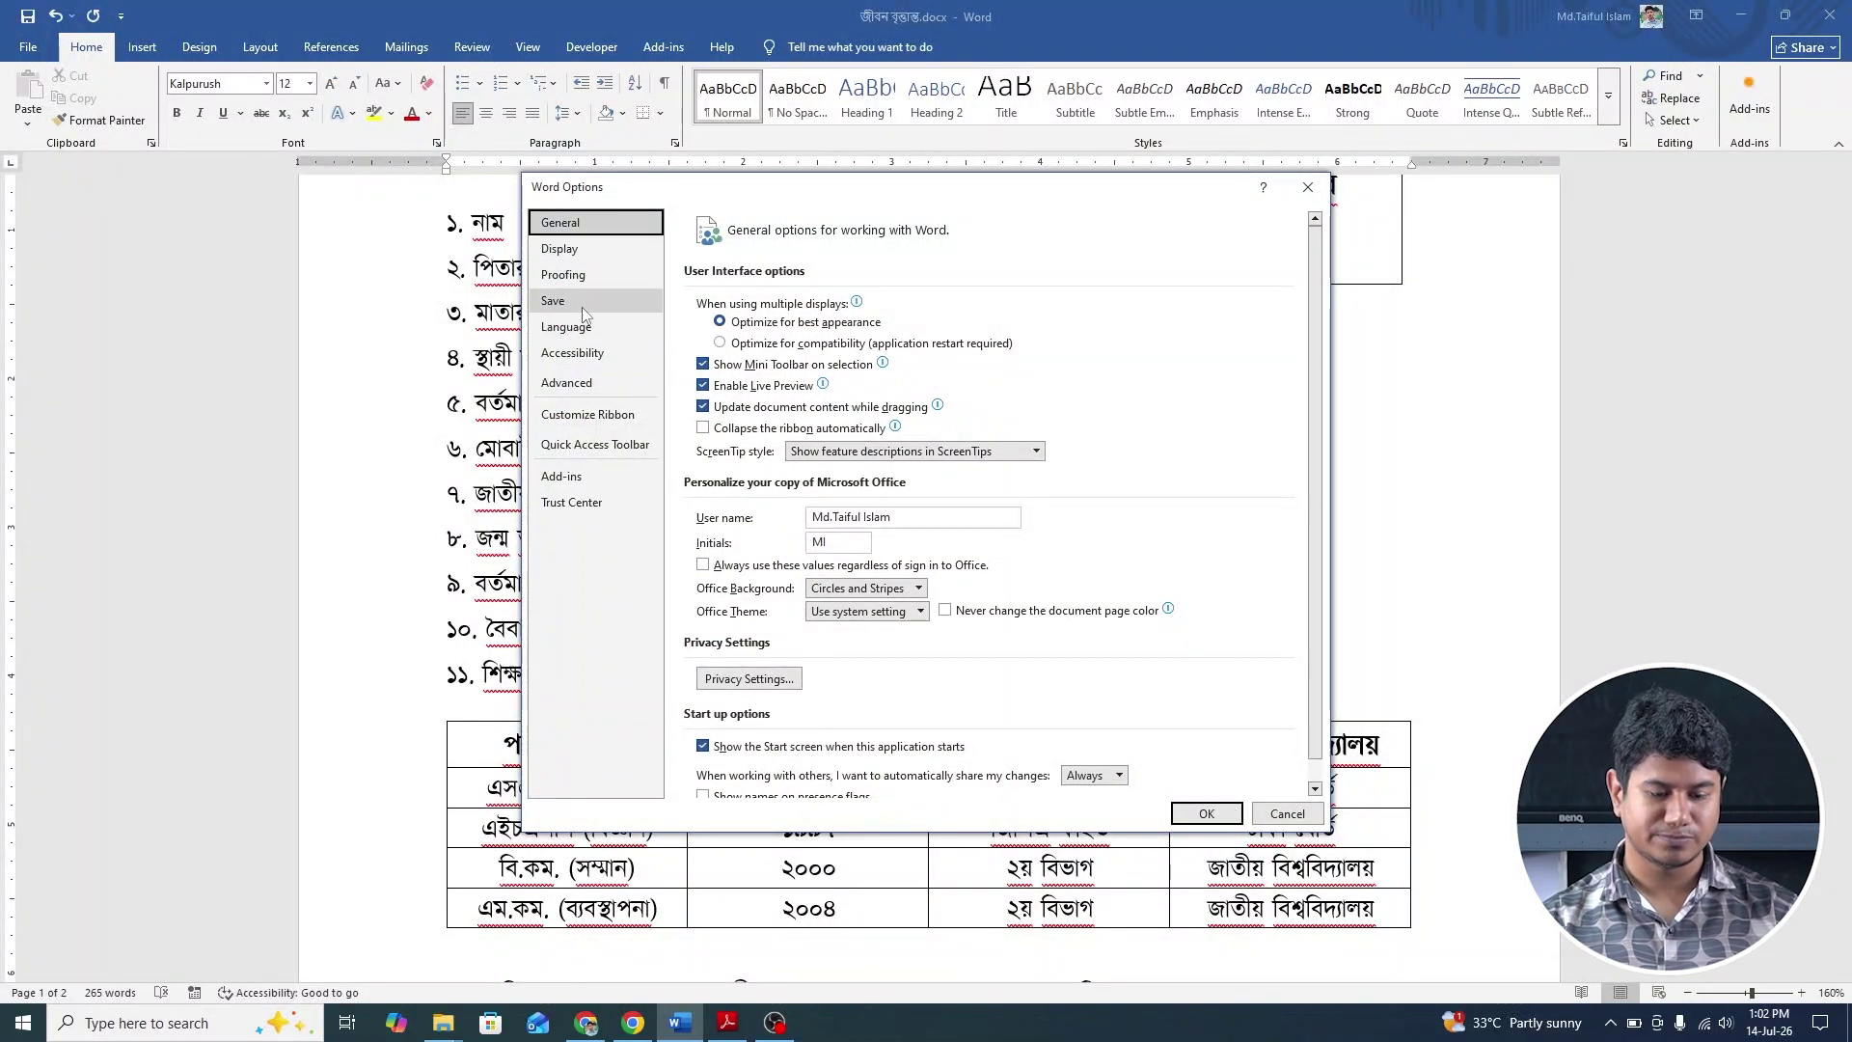
pyautogui.click(582, 385)
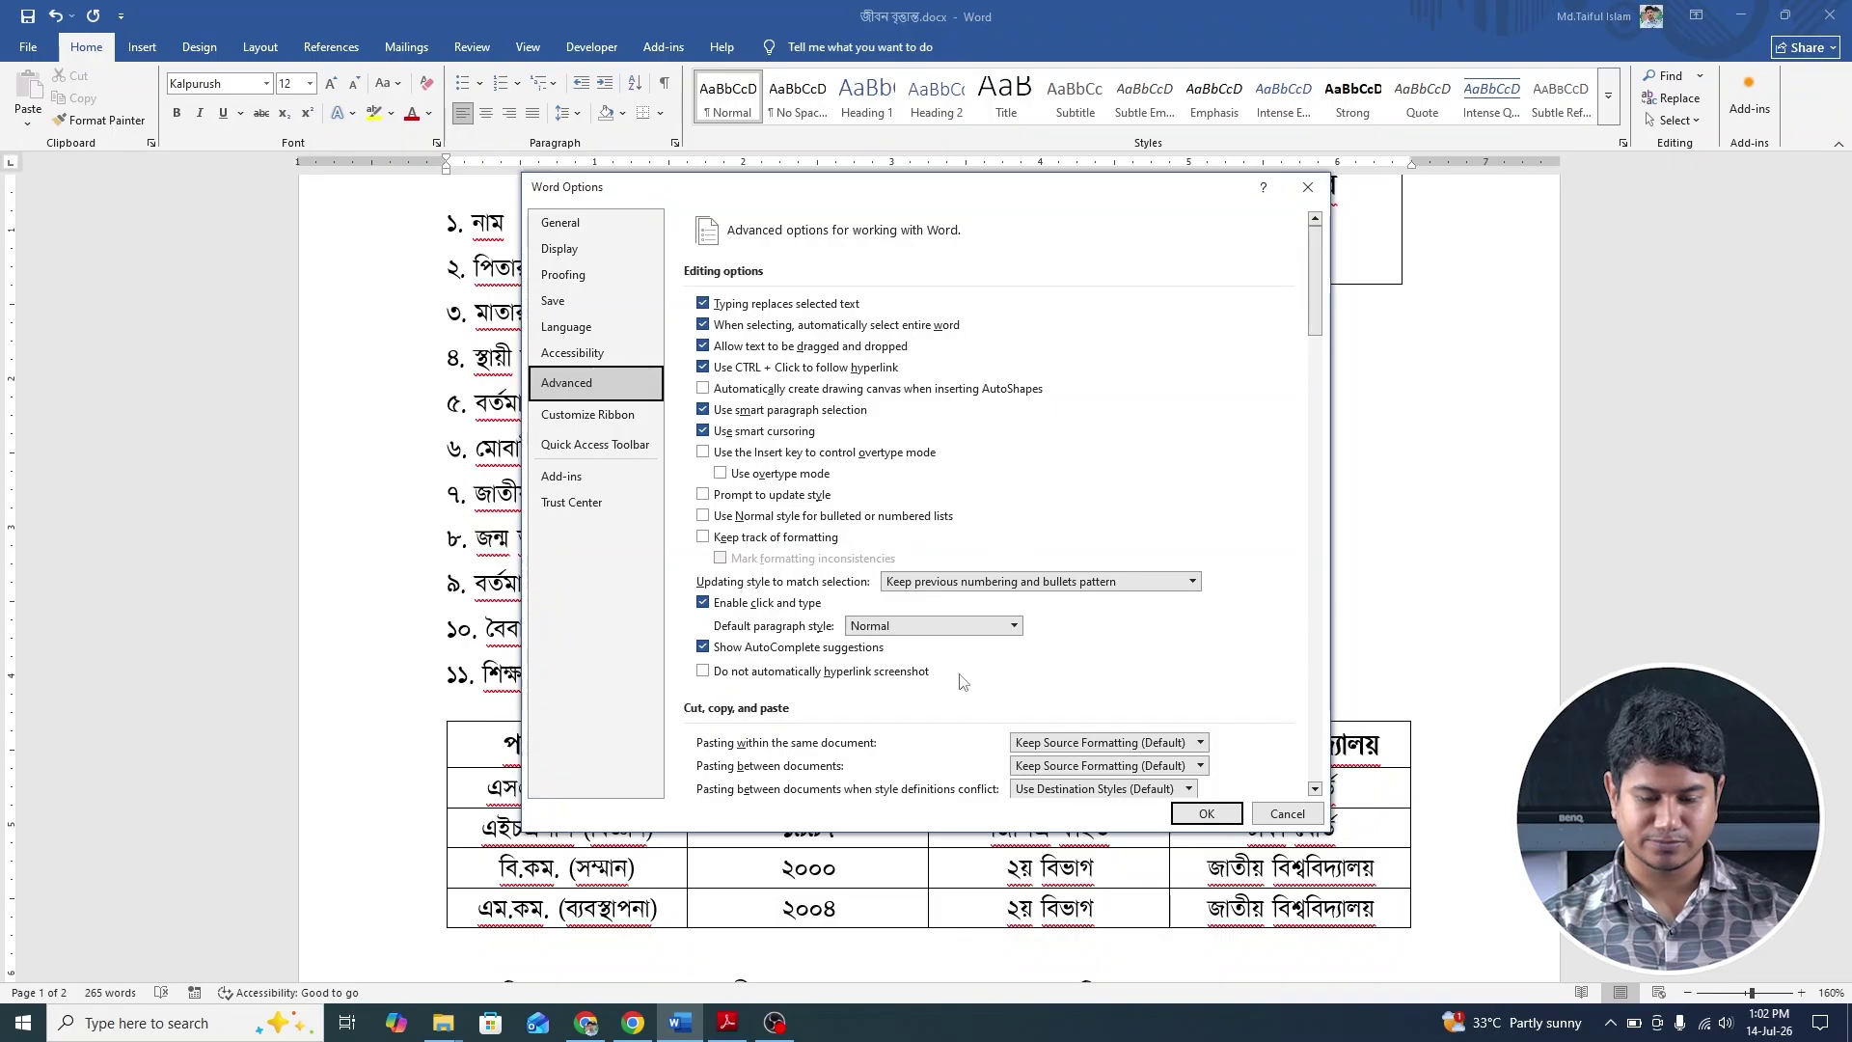
pyautogui.click(574, 274)
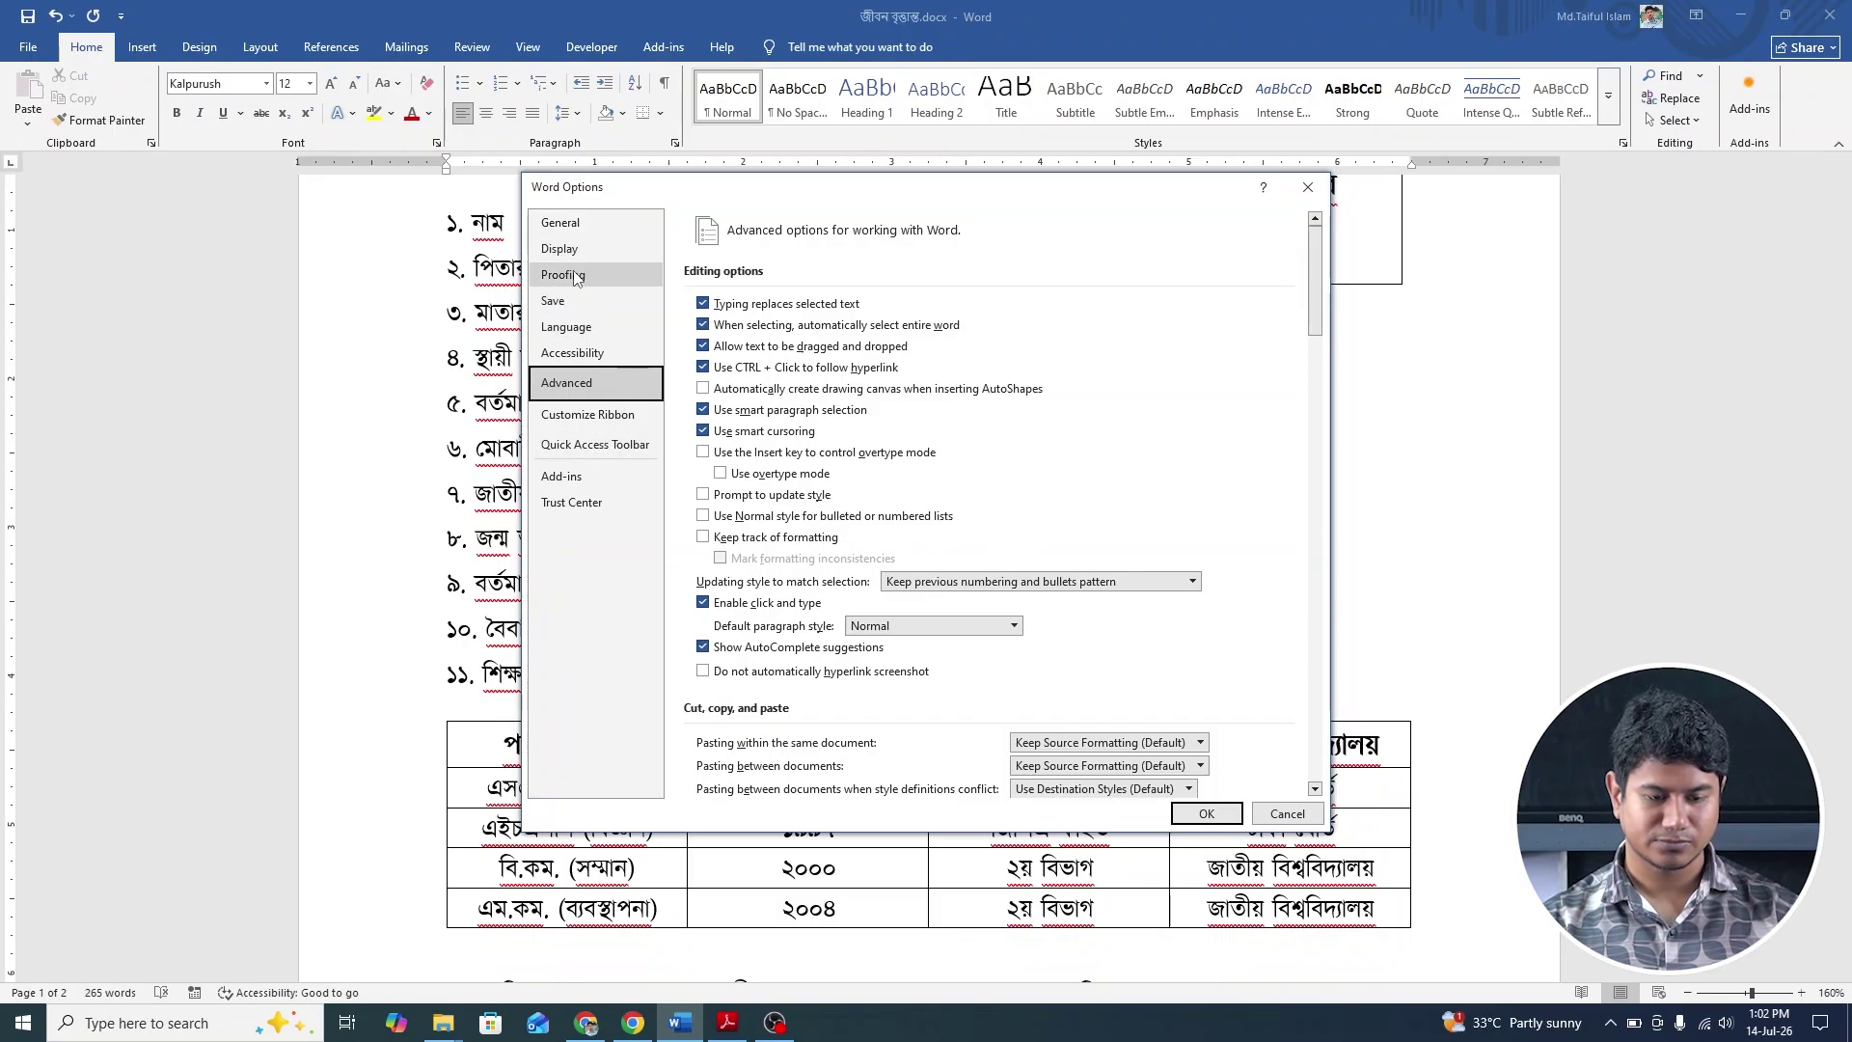
pyautogui.scroll(-2, 648, 343)
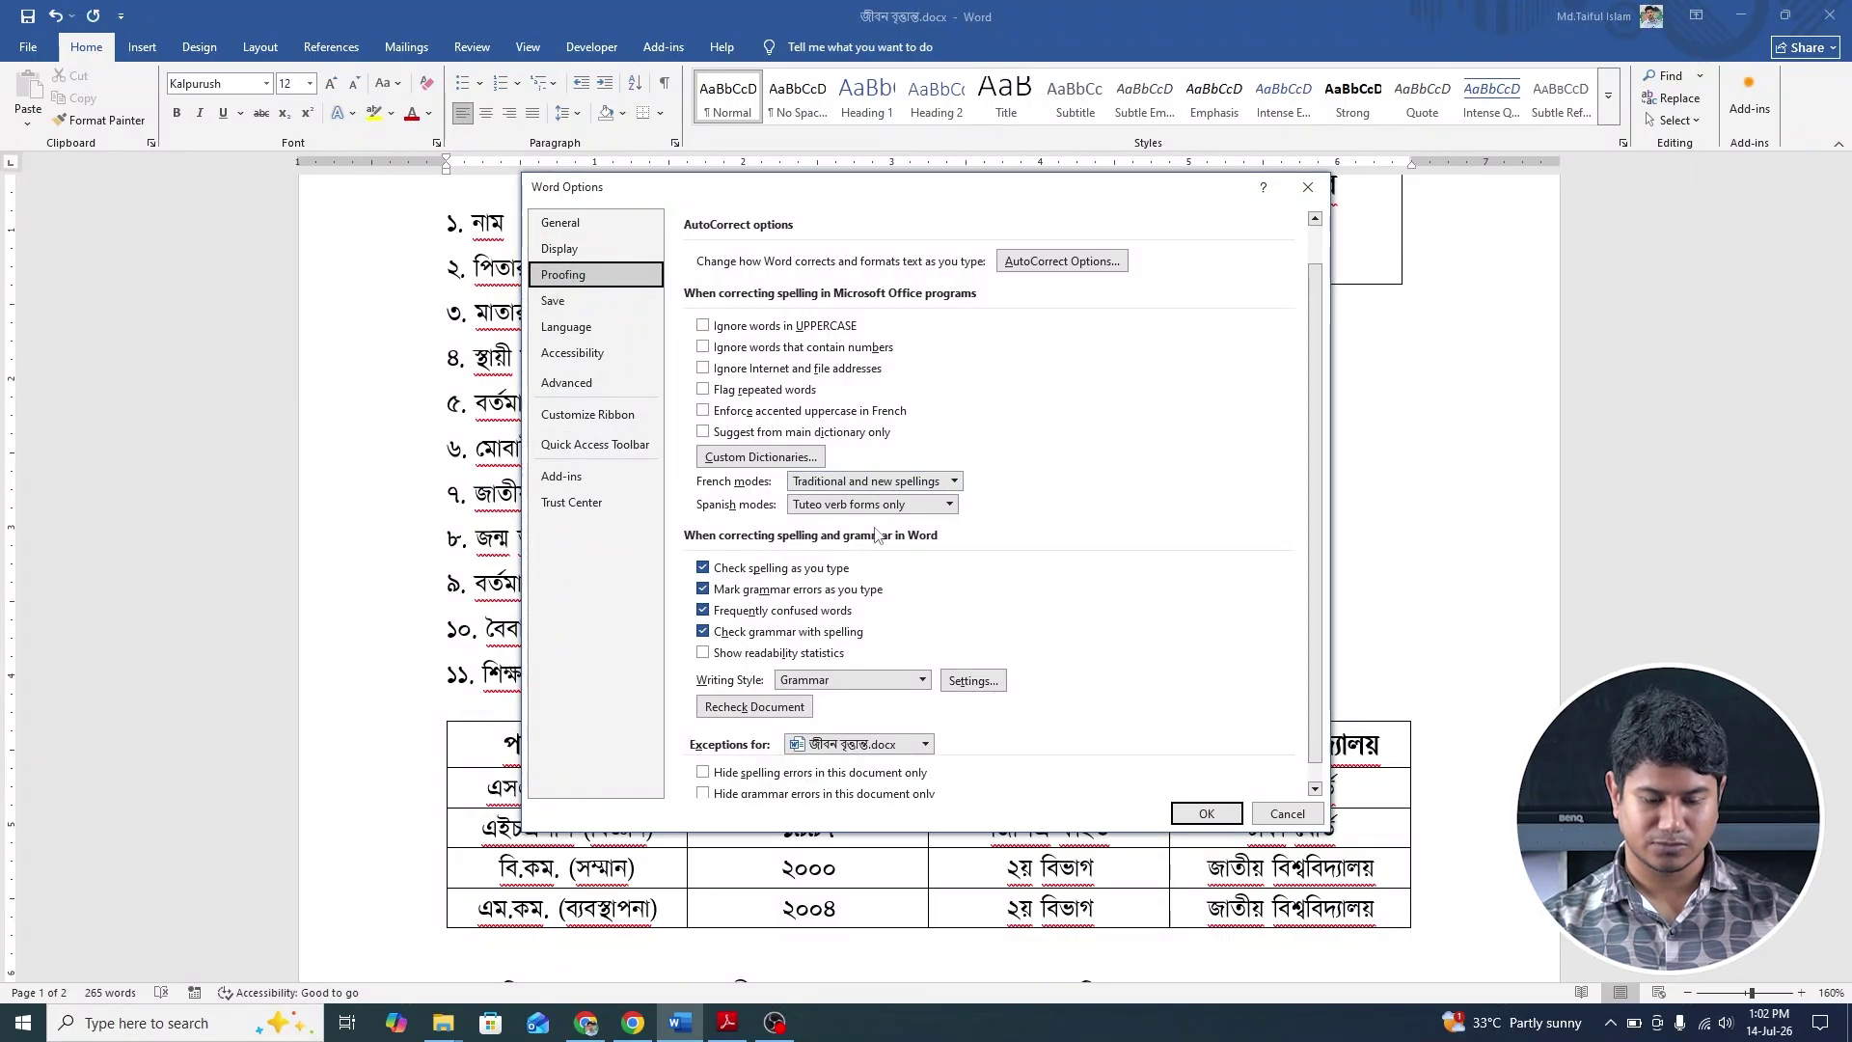
pyautogui.click(574, 223)
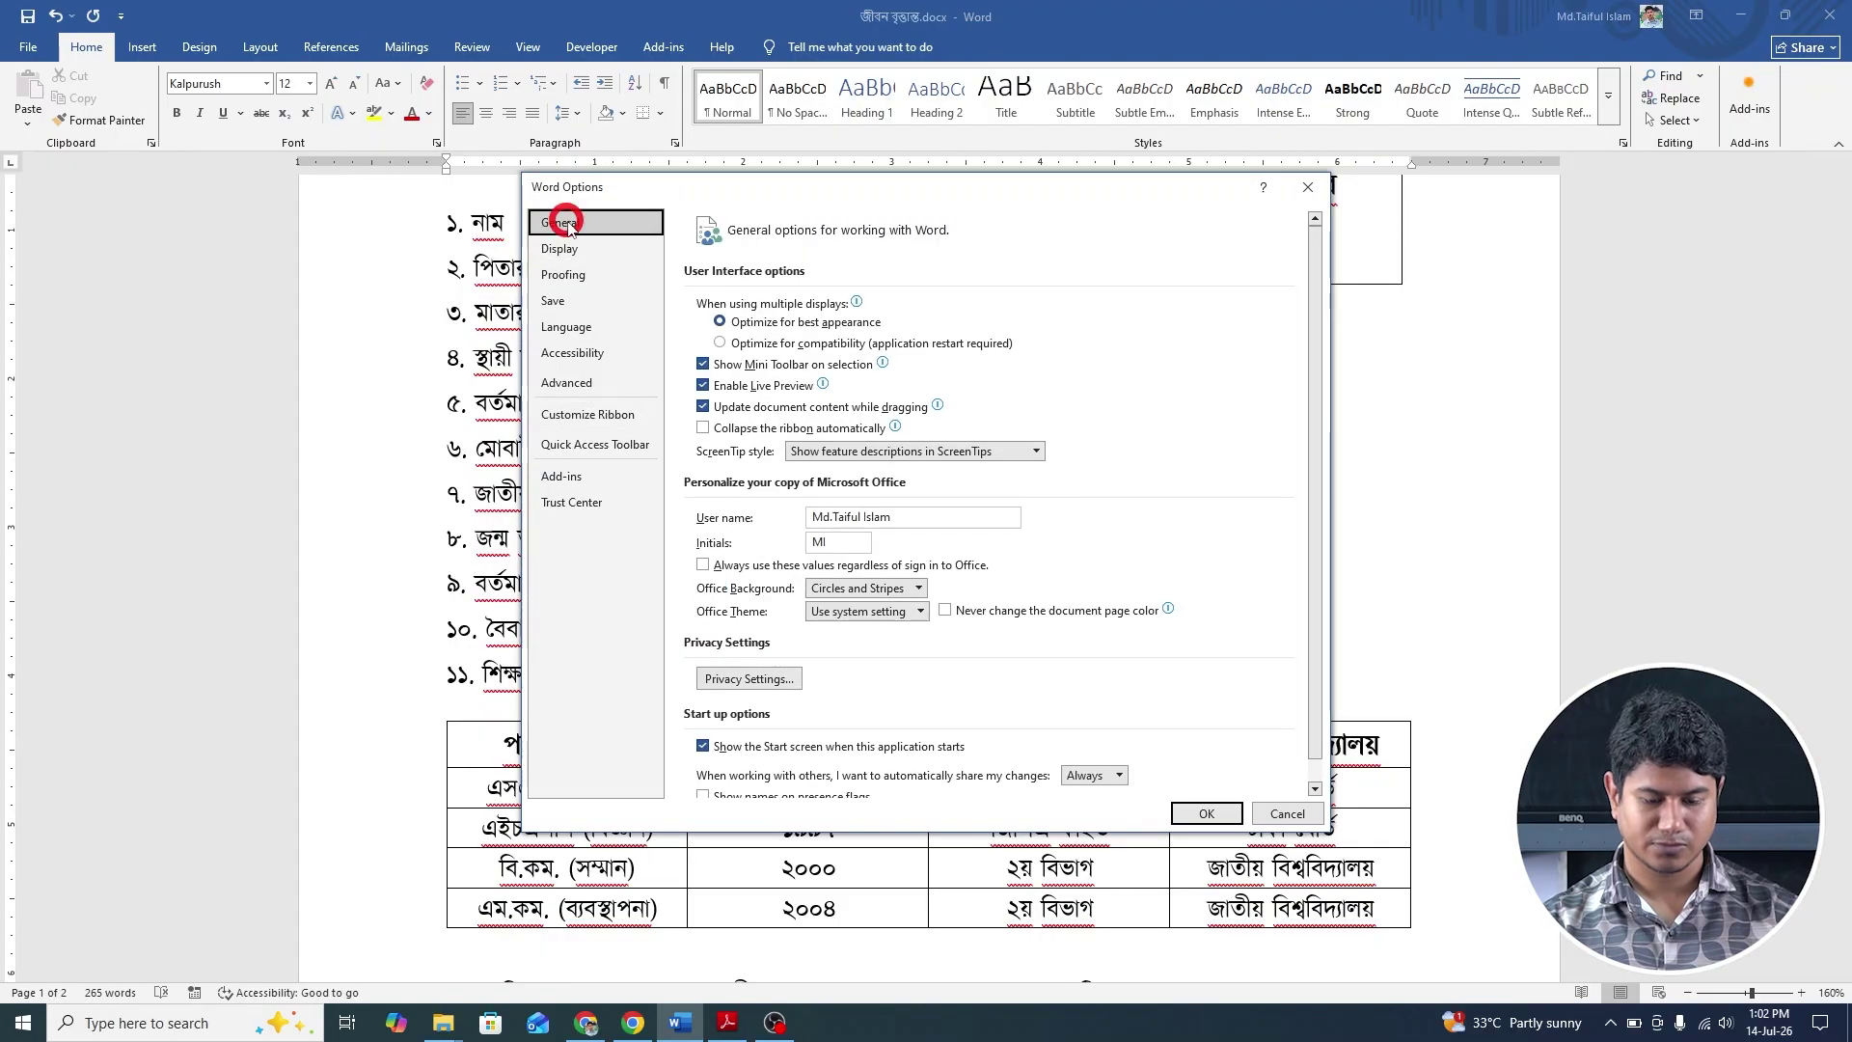
pyautogui.scroll(-1, 916, 548)
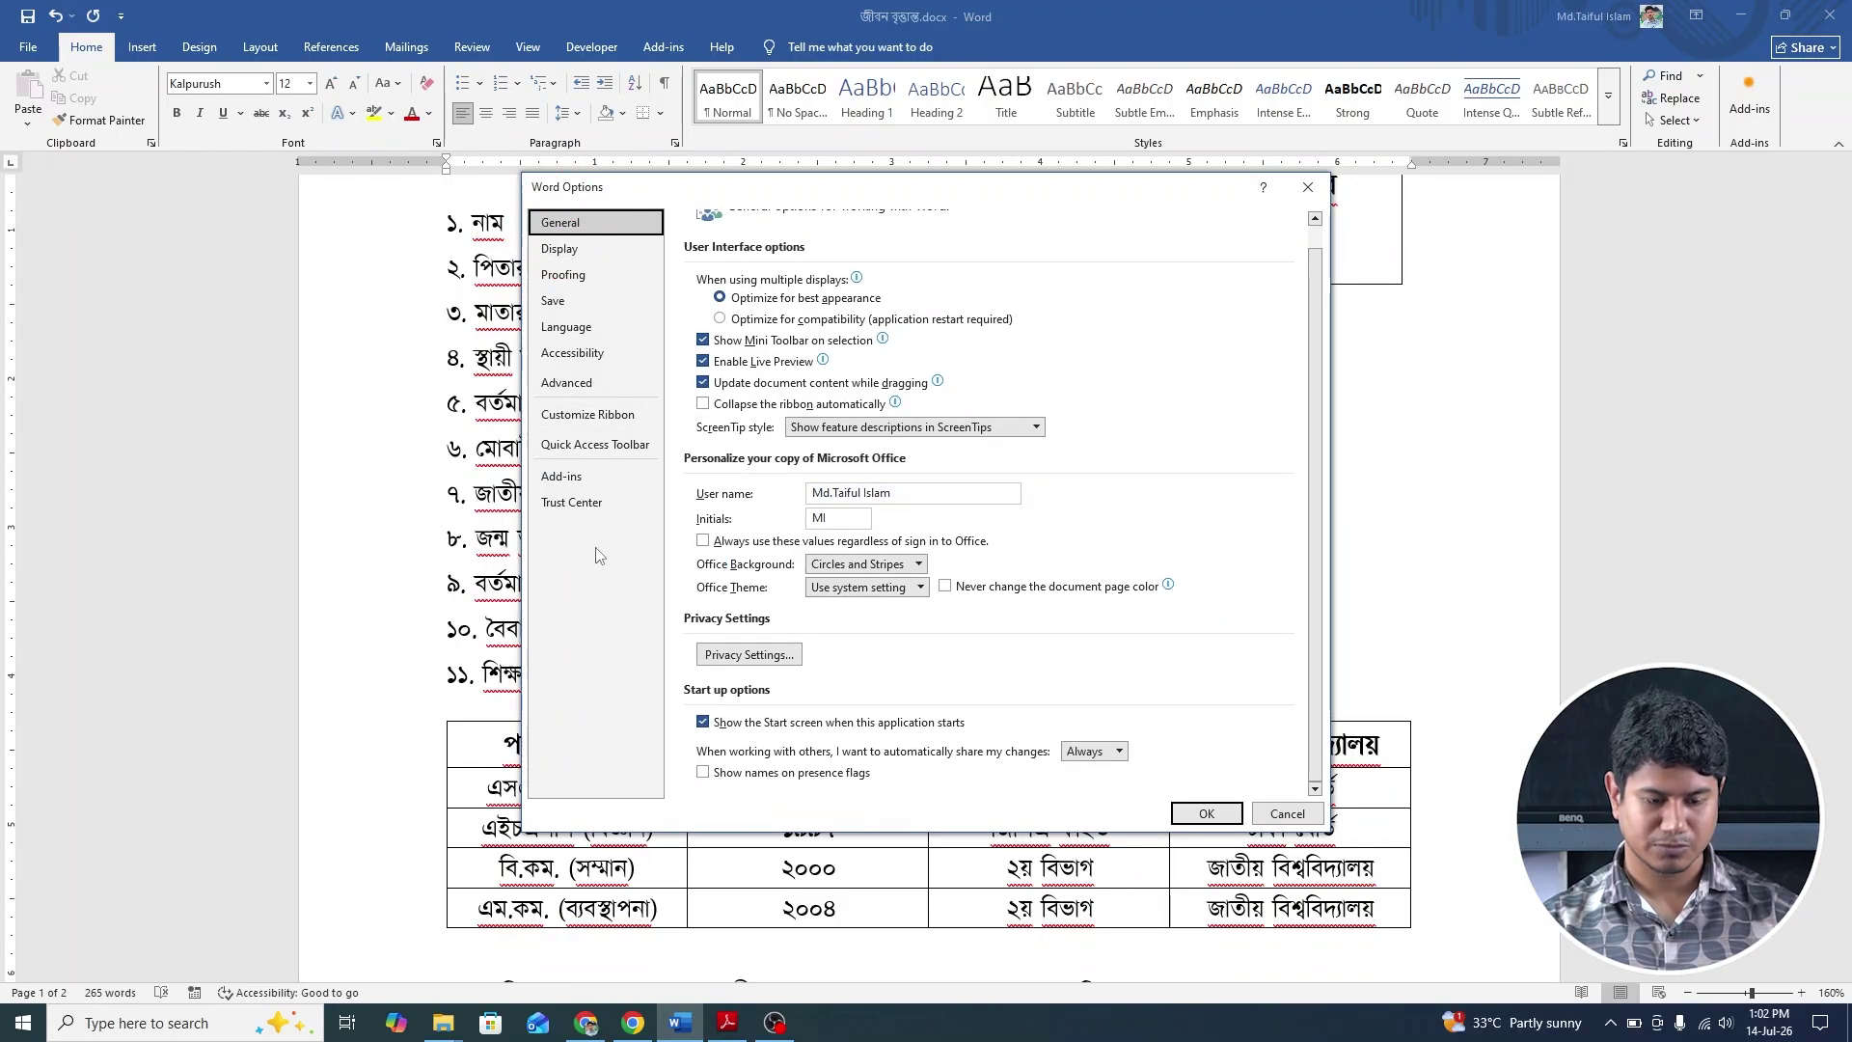
pyautogui.click(588, 415)
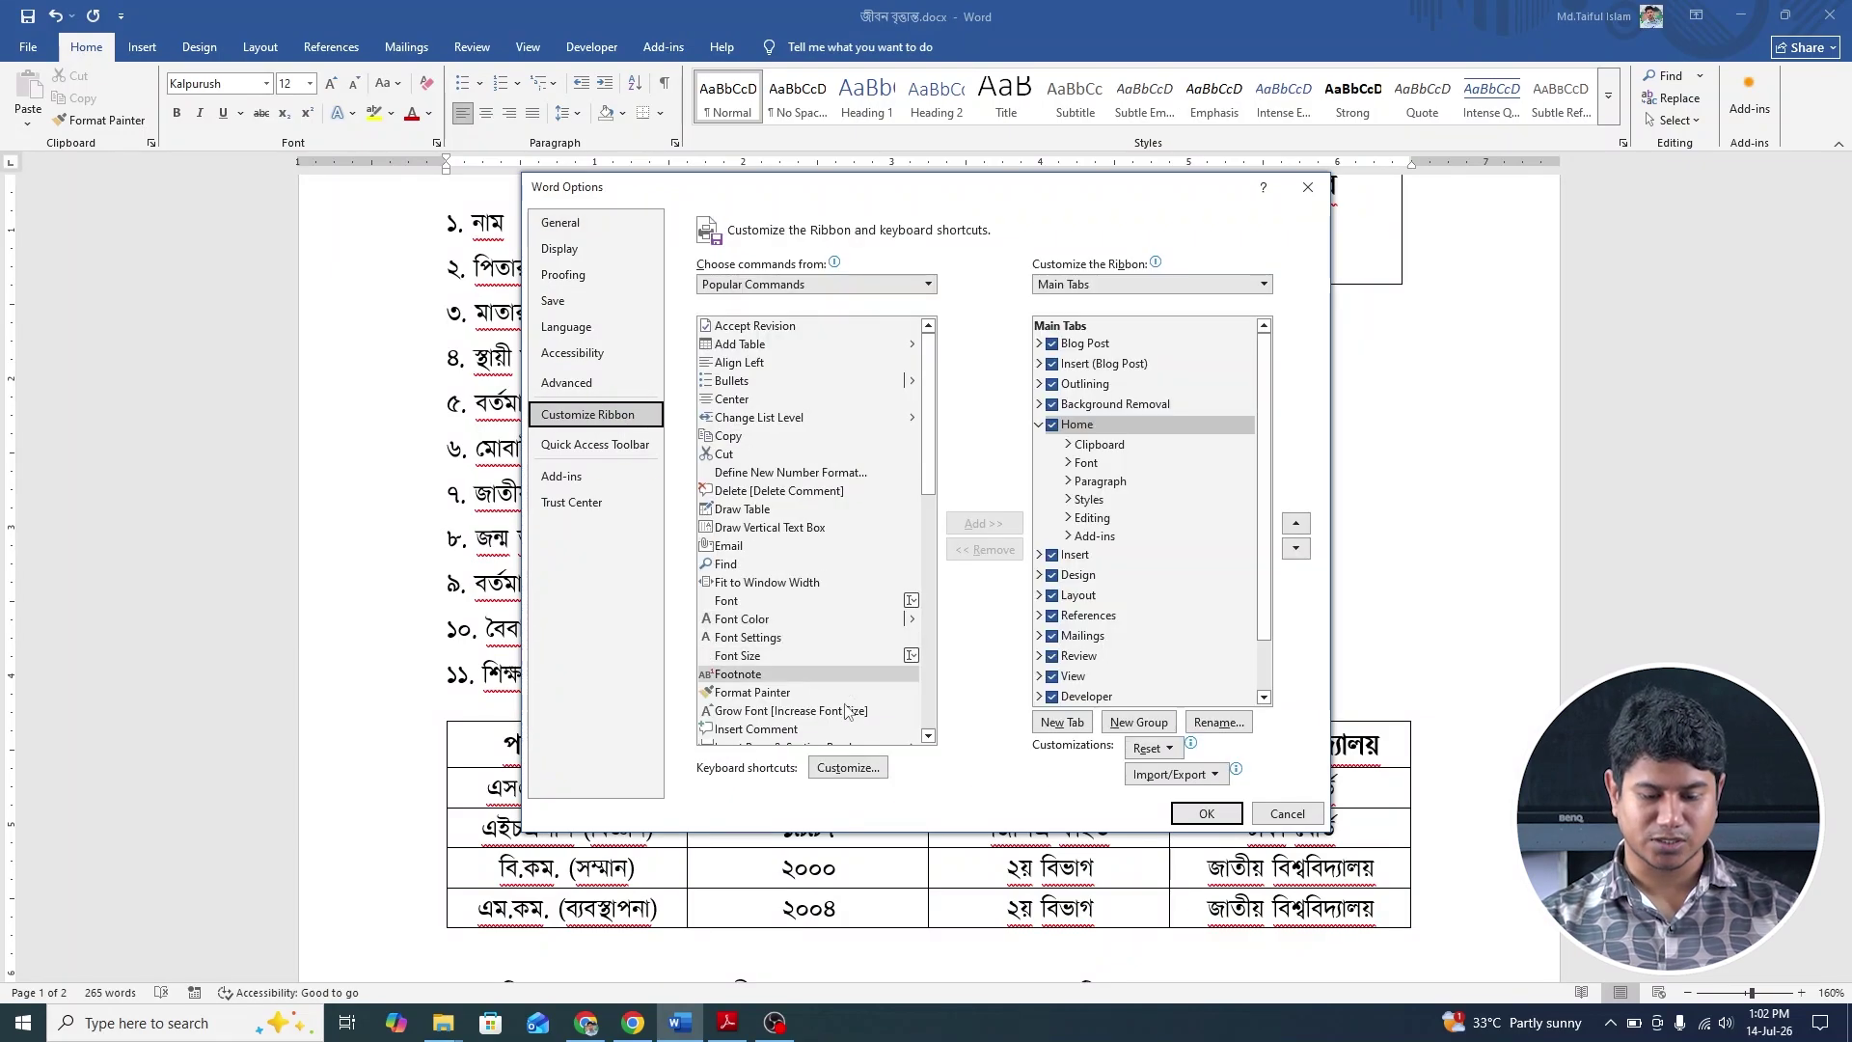
# In Customize Keyboard, pick the Fonts category and select Times New Roman.
pyautogui.click(845, 768)
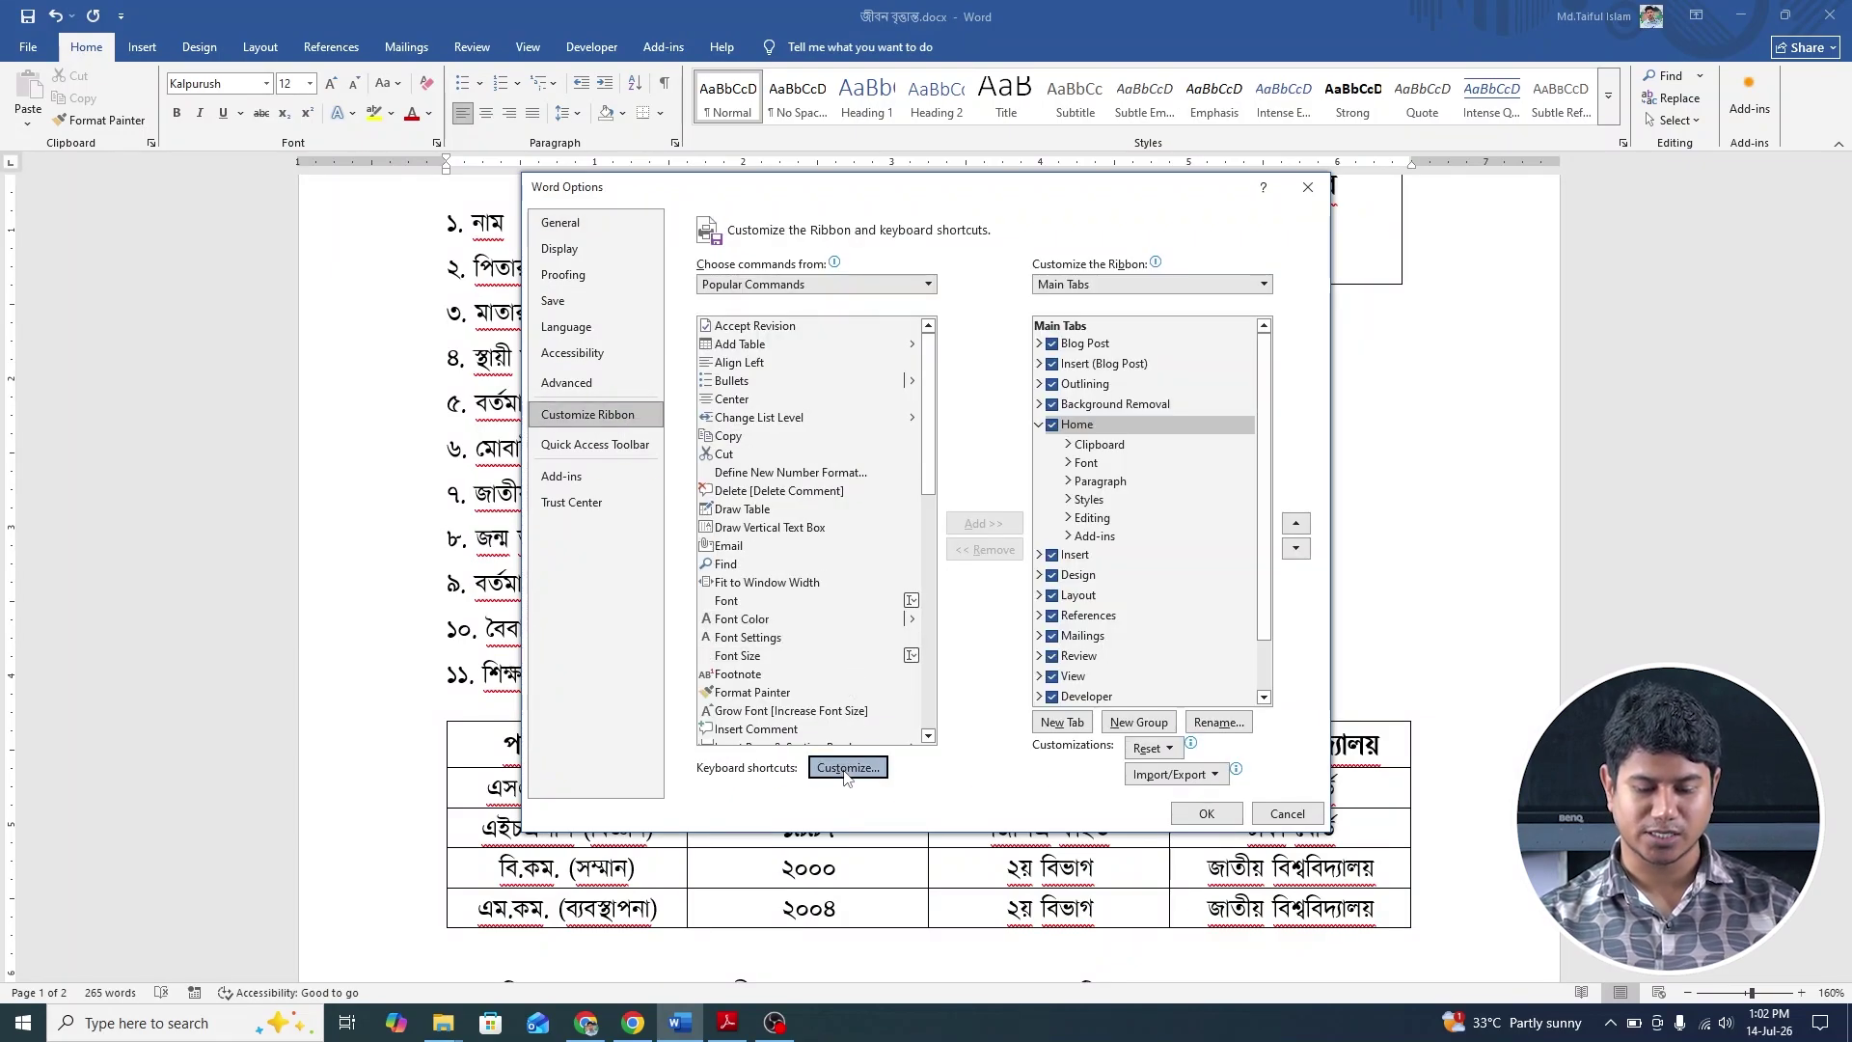
pyautogui.scroll(-5, 668, 395)
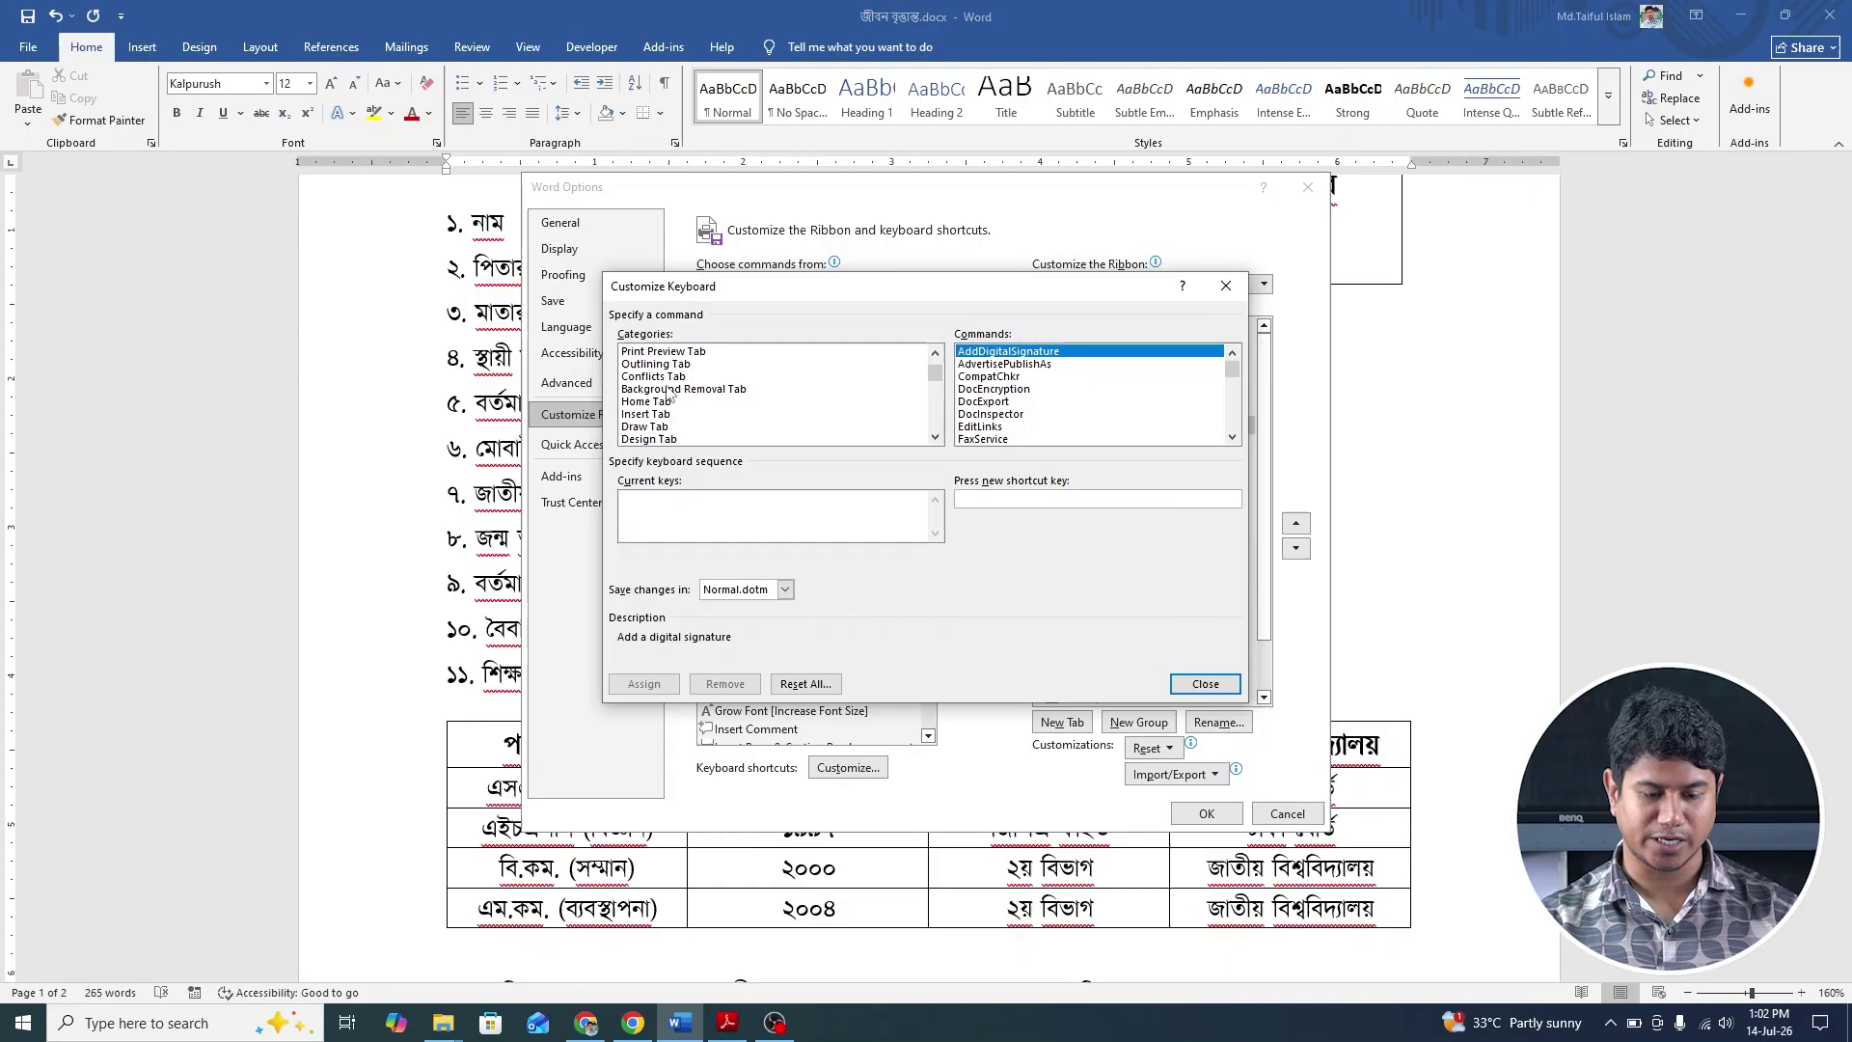
pyautogui.scroll(-8, 669, 403)
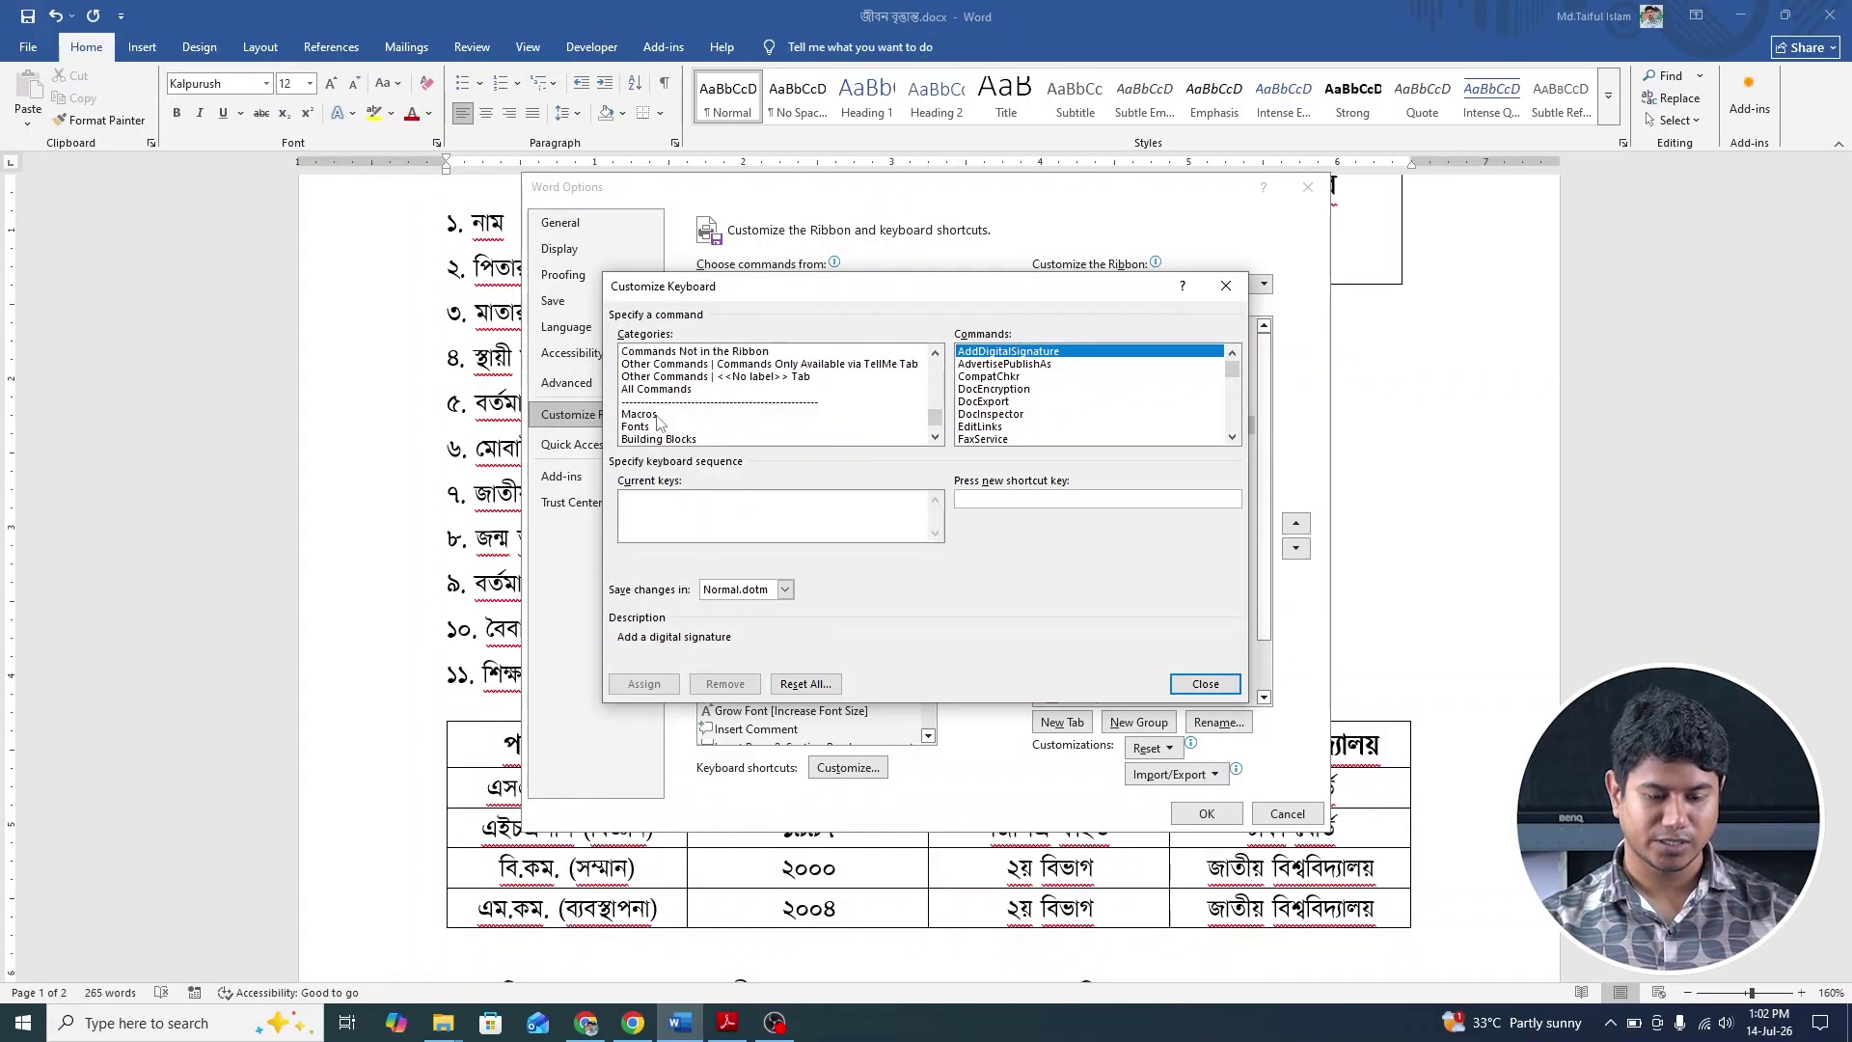
pyautogui.click(644, 427)
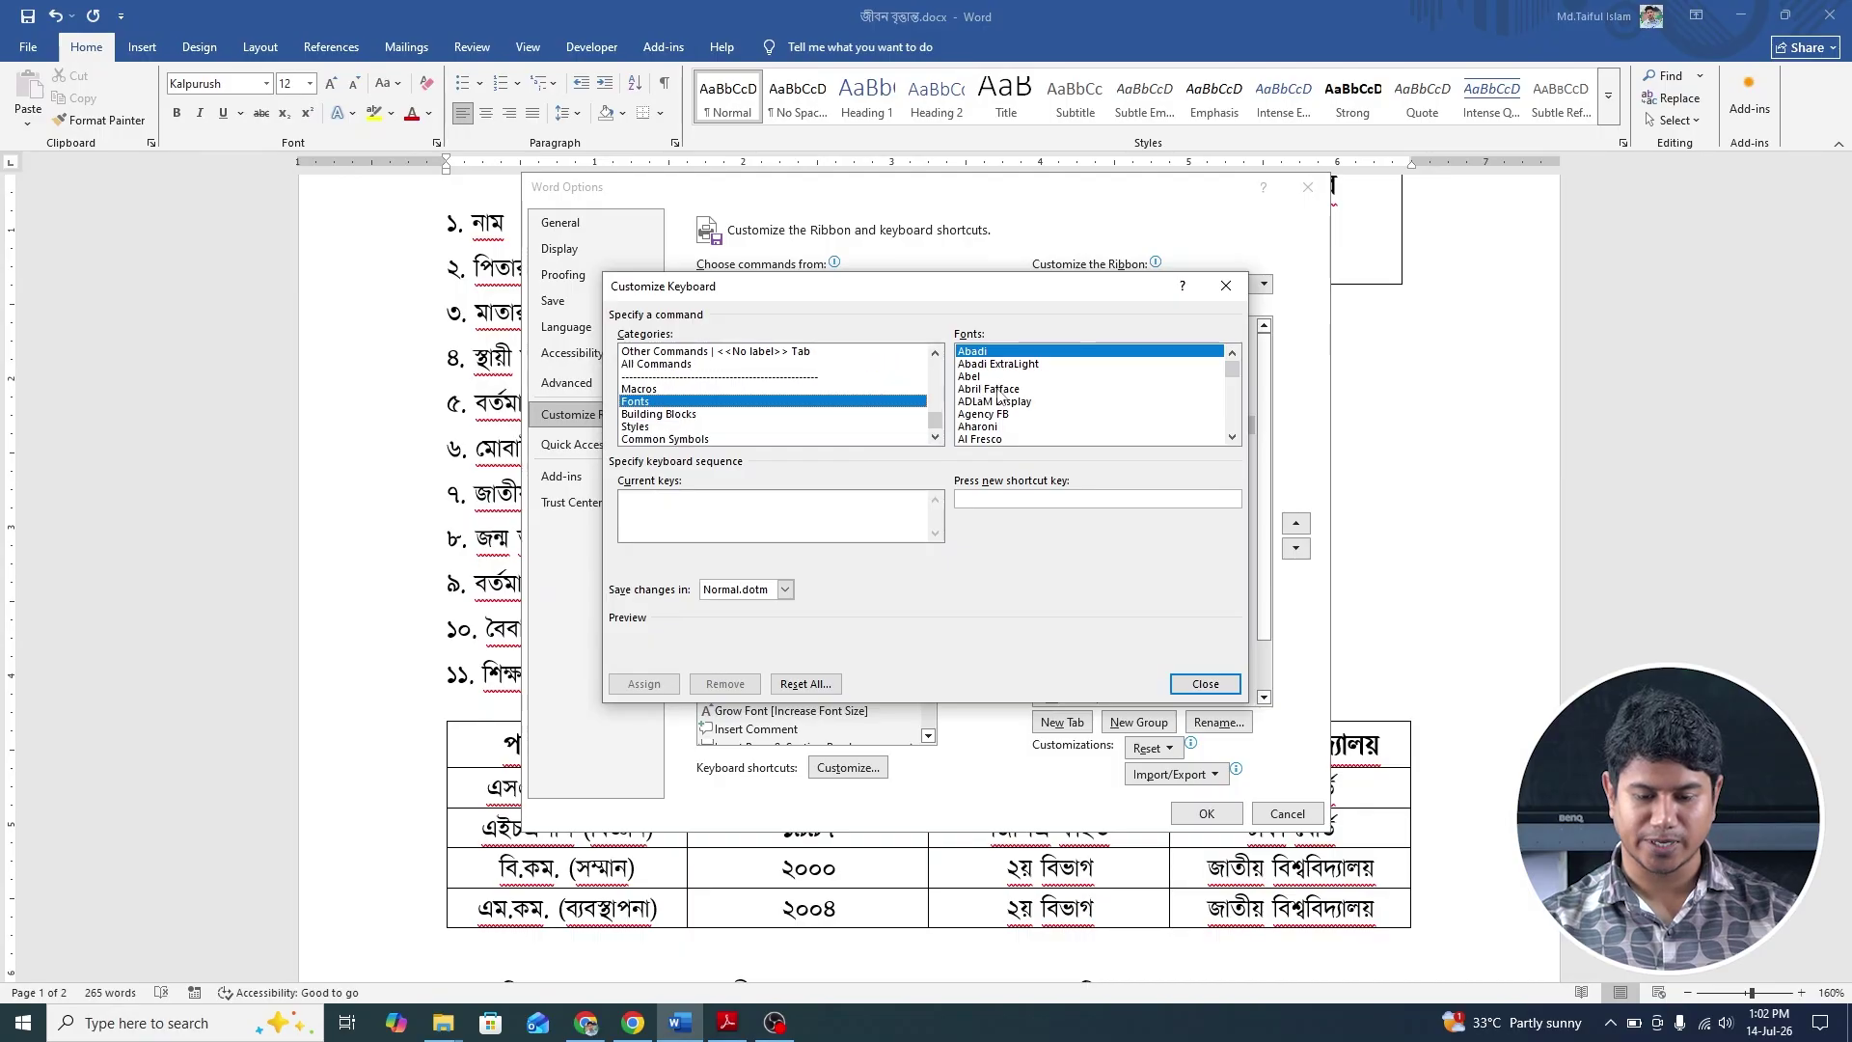
pyautogui.scroll(-1, 984, 394)
pyautogui.scroll(-2, 1008, 406)
pyautogui.scroll(-6, 1013, 410)
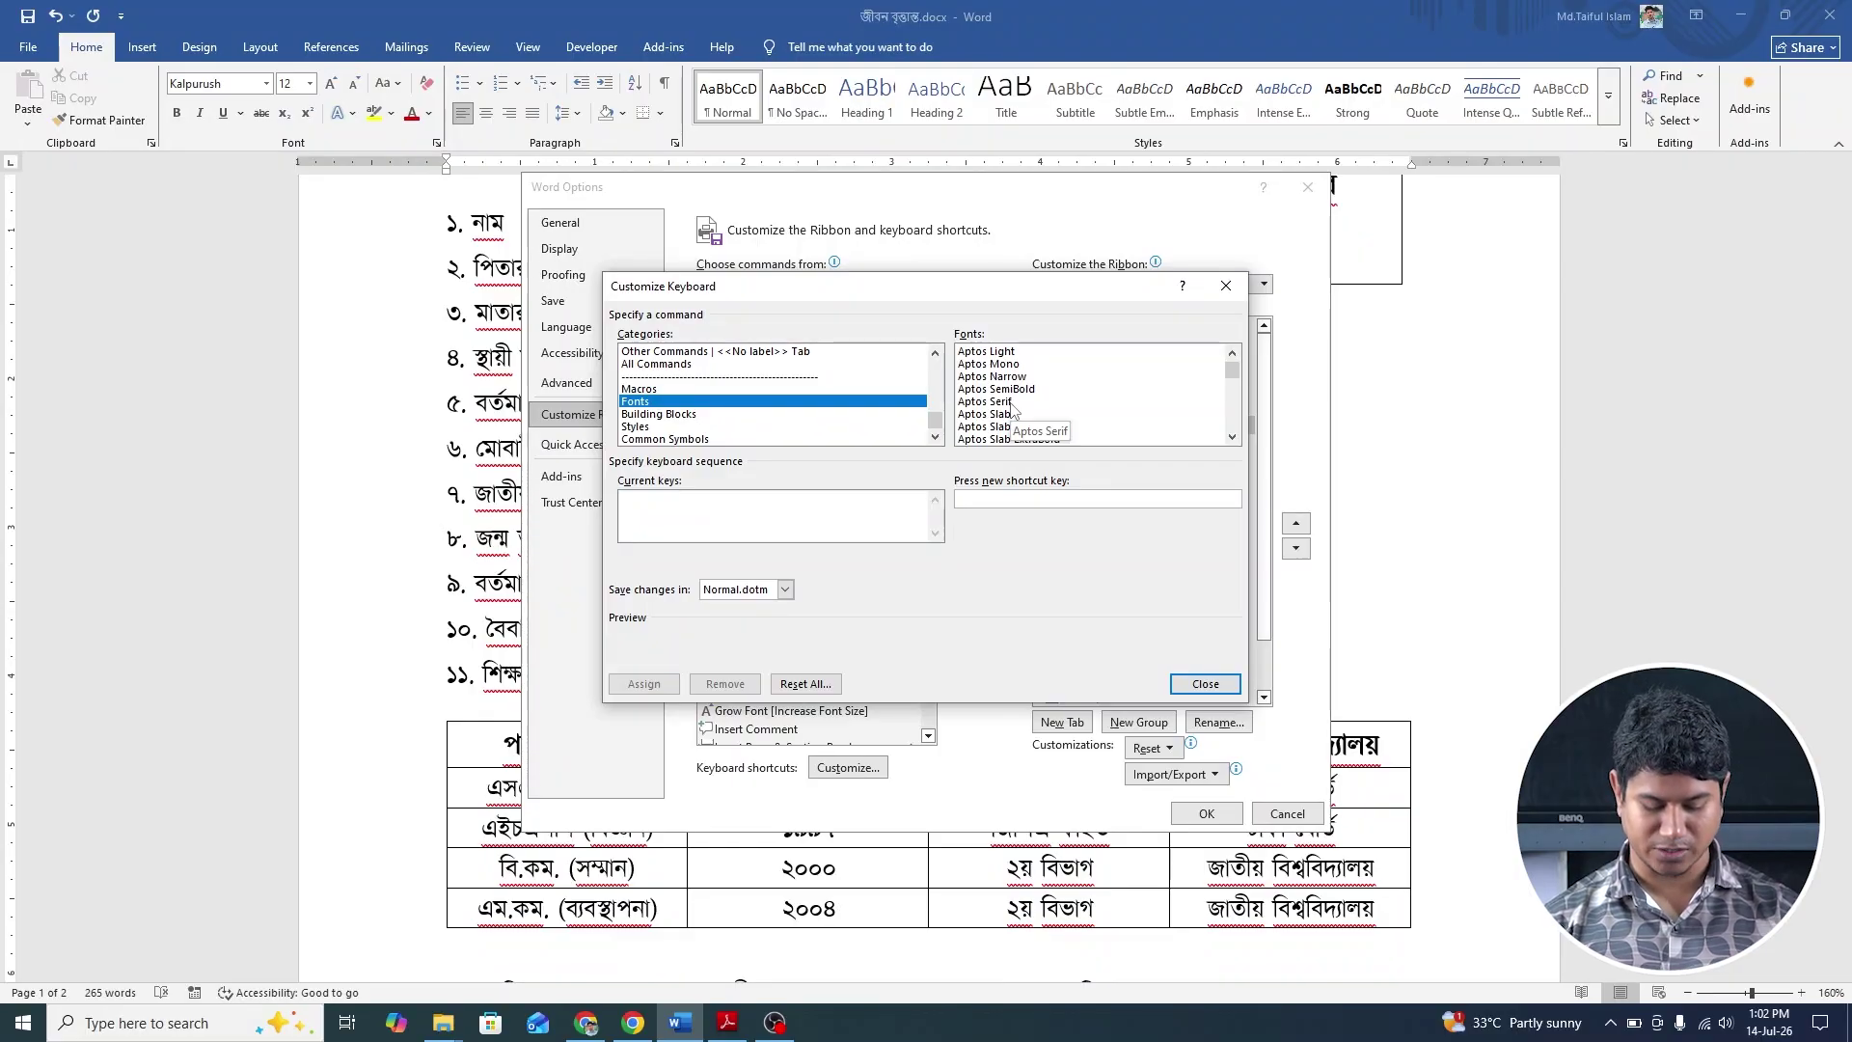
pyautogui.press('t')
pyautogui.press('t')
pyautogui.press('t')
pyautogui.press('t')
pyautogui.press('t')
pyautogui.press('t')
pyautogui.press('t')
pyautogui.press('t')
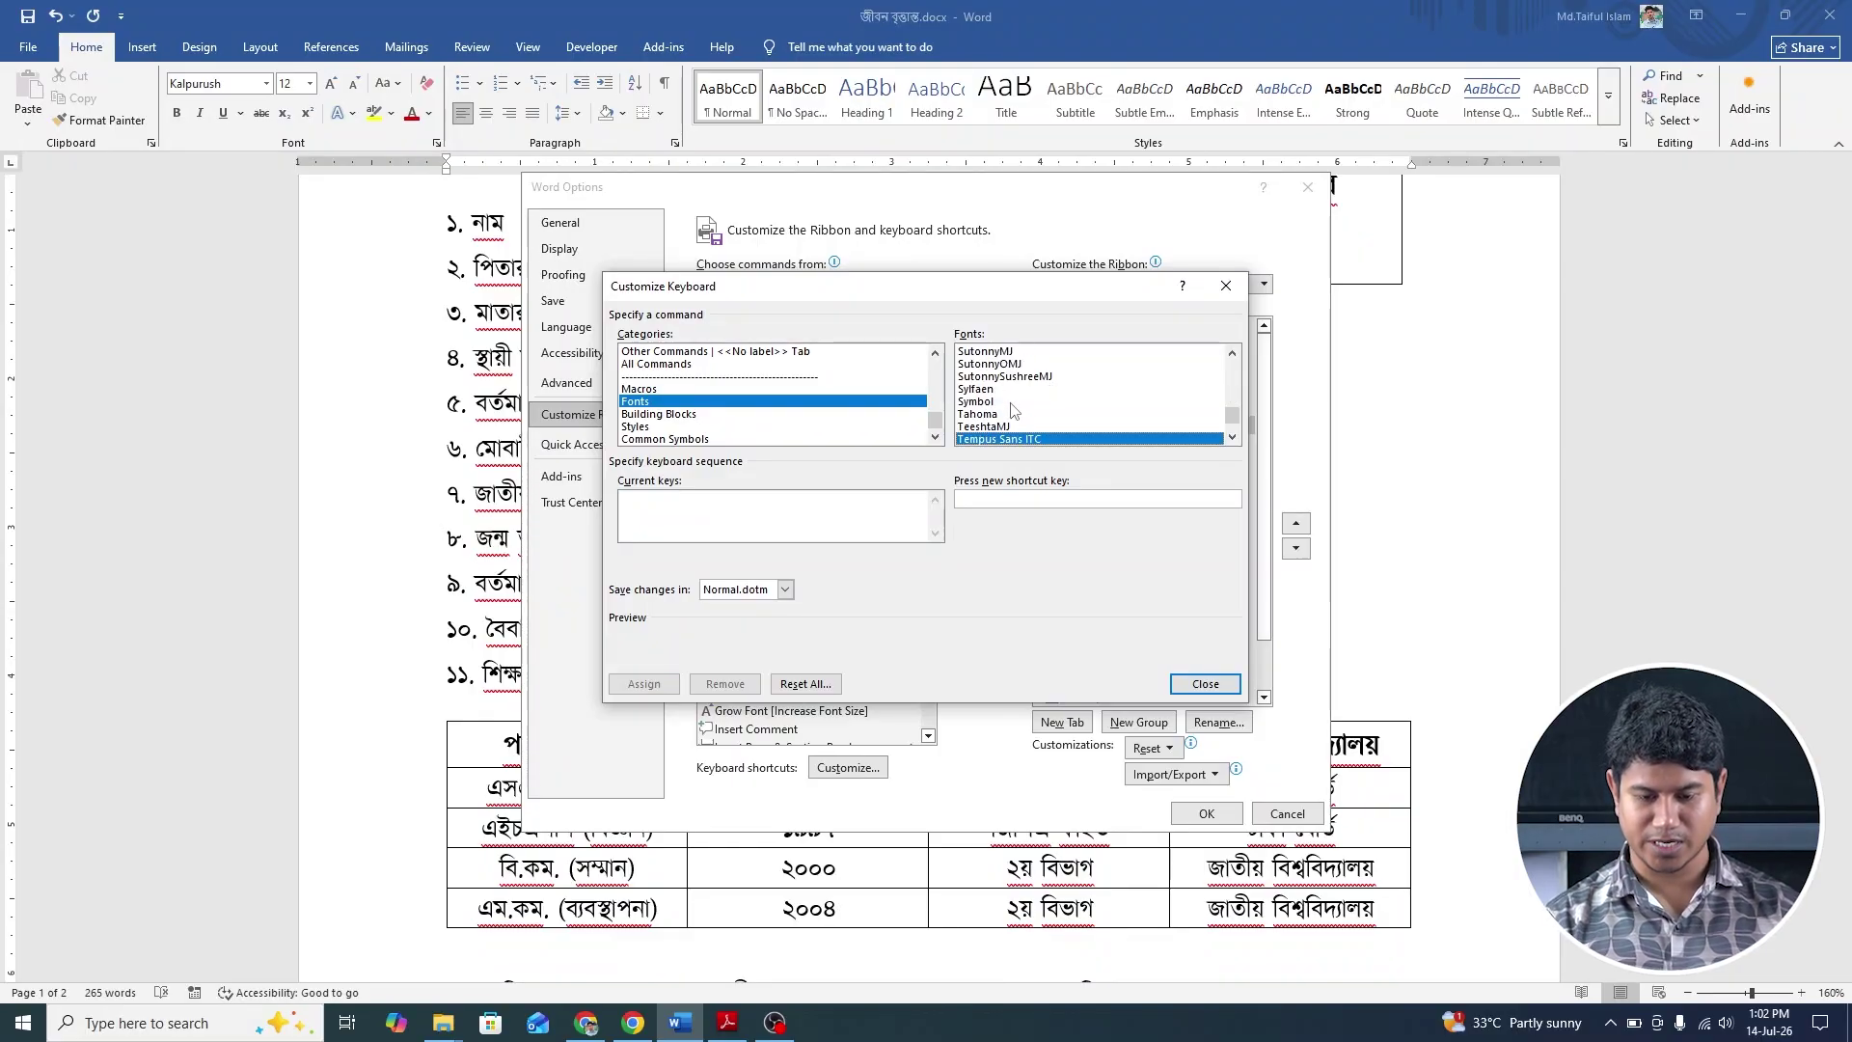
pyautogui.press('t')
pyautogui.press('t')
pyautogui.press('t')
pyautogui.press('t')
pyautogui.press('t')
pyautogui.press('t')
pyautogui.press('t')
pyautogui.press('t')
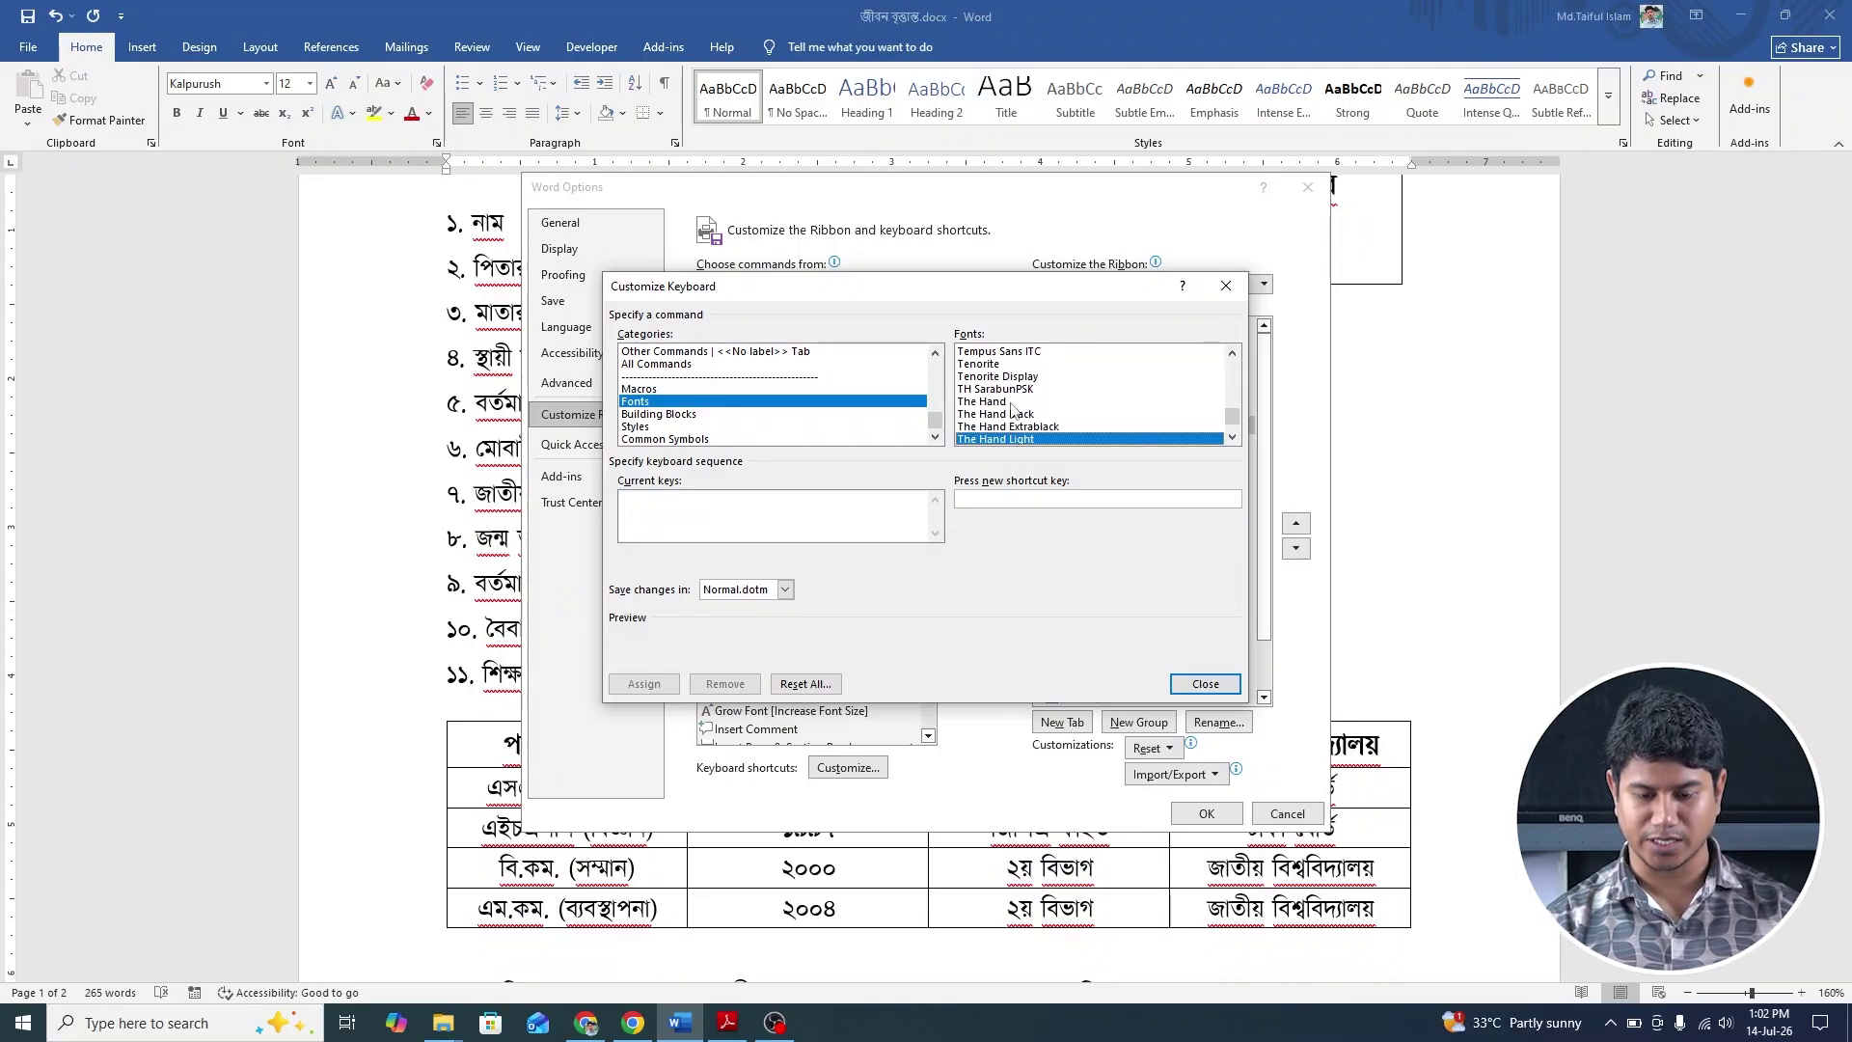
pyautogui.press('t')
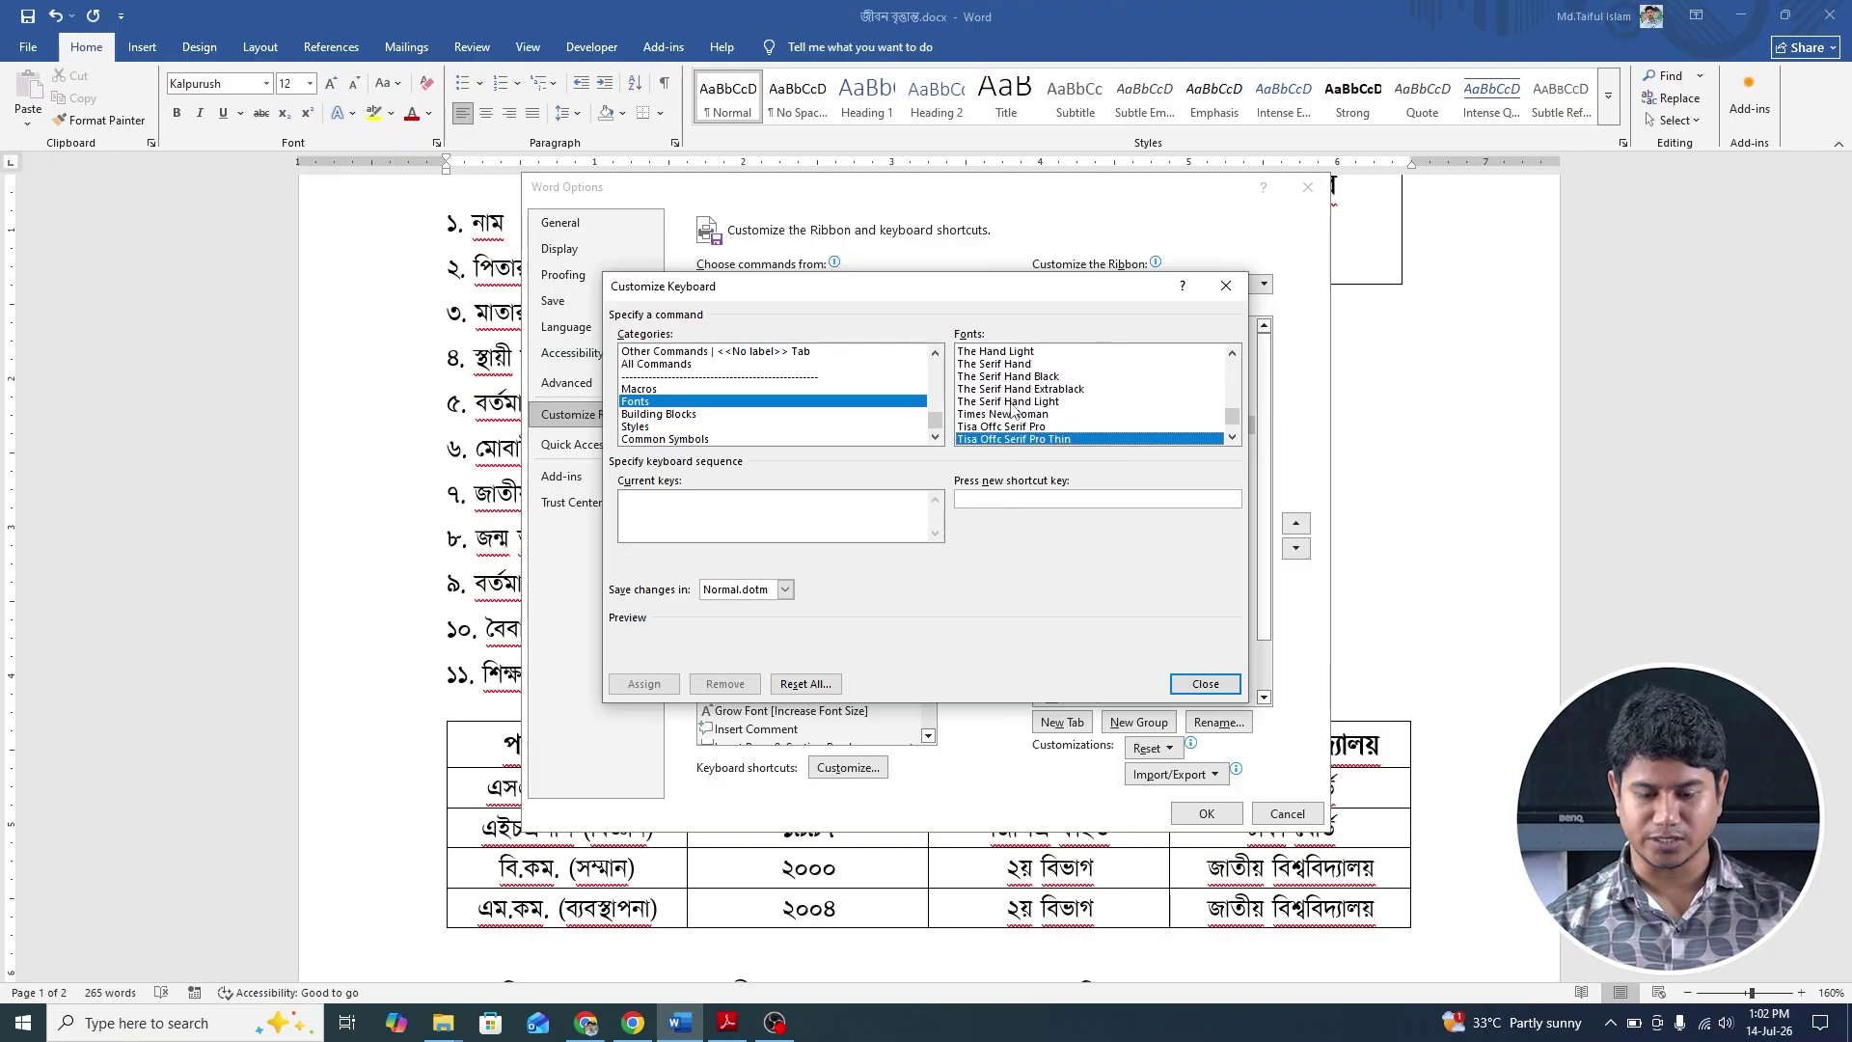
pyautogui.click(1024, 415)
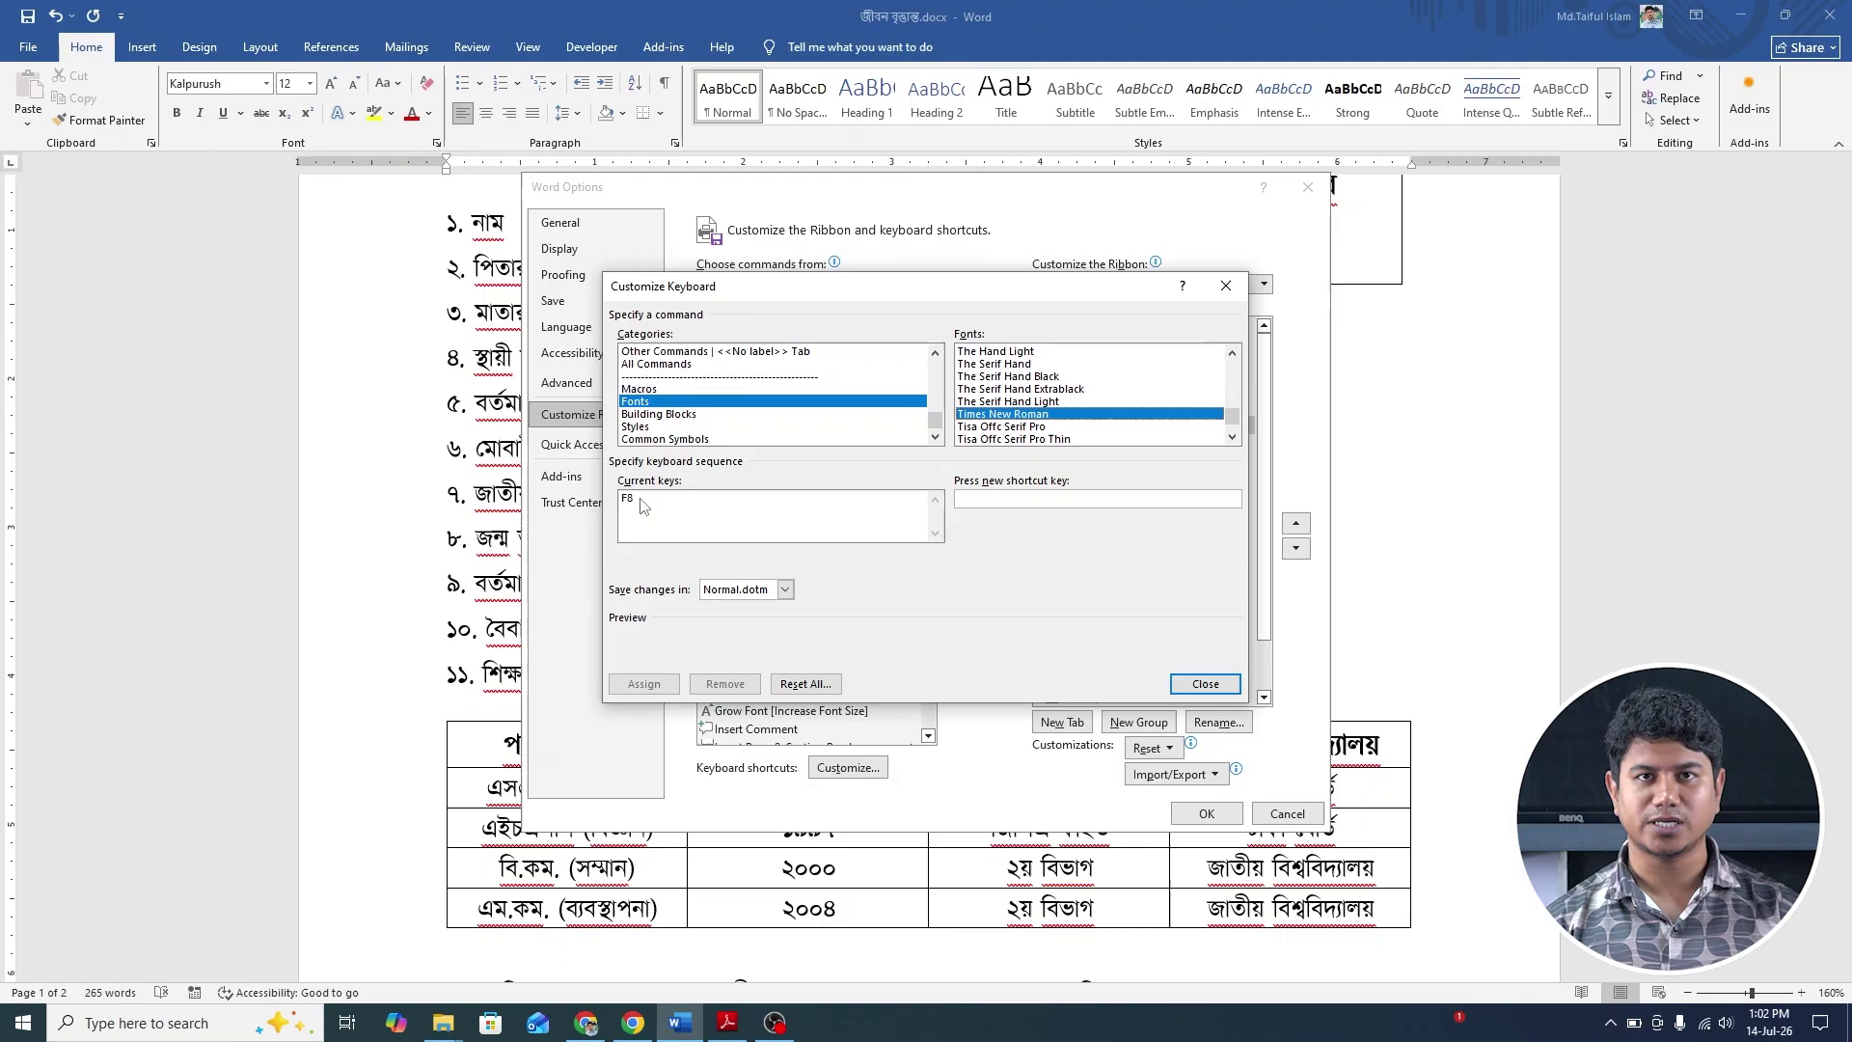
# Assign the F10 key as a shortcut for Times New Roman.
pyautogui.click(993, 499)
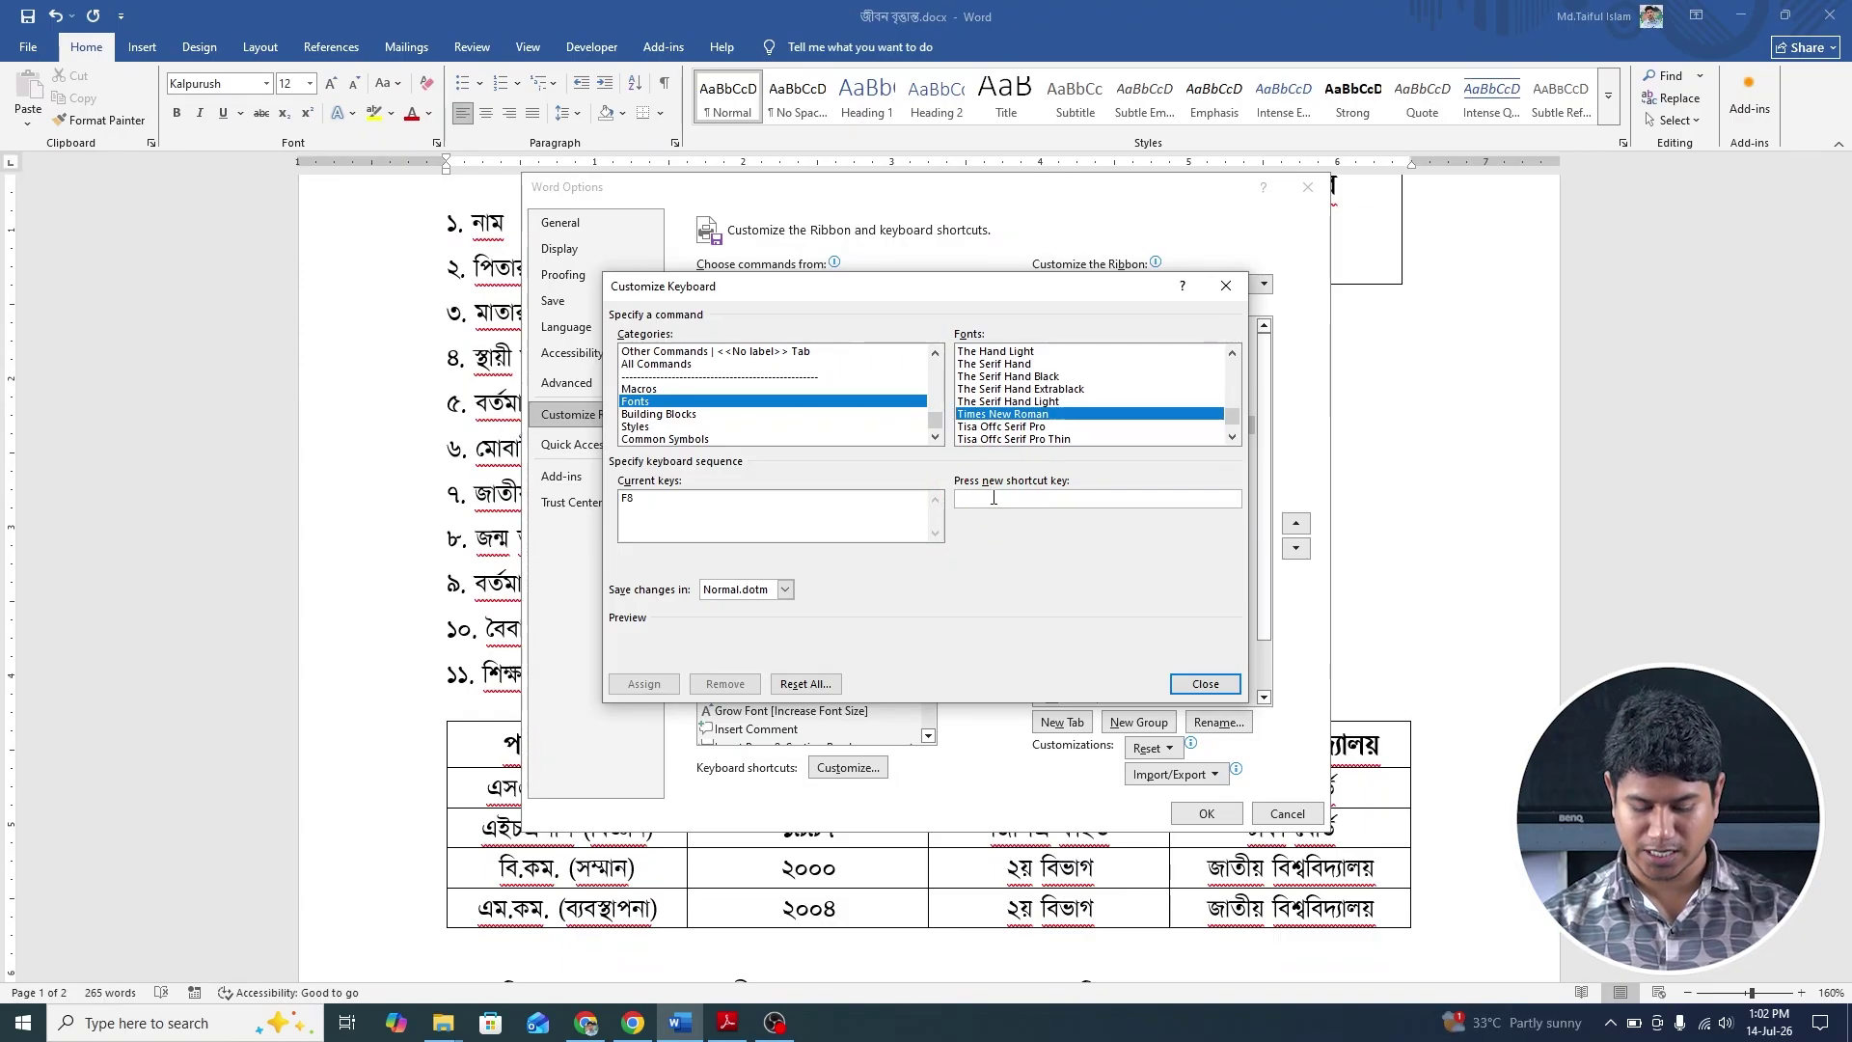
pyautogui.press('F10')
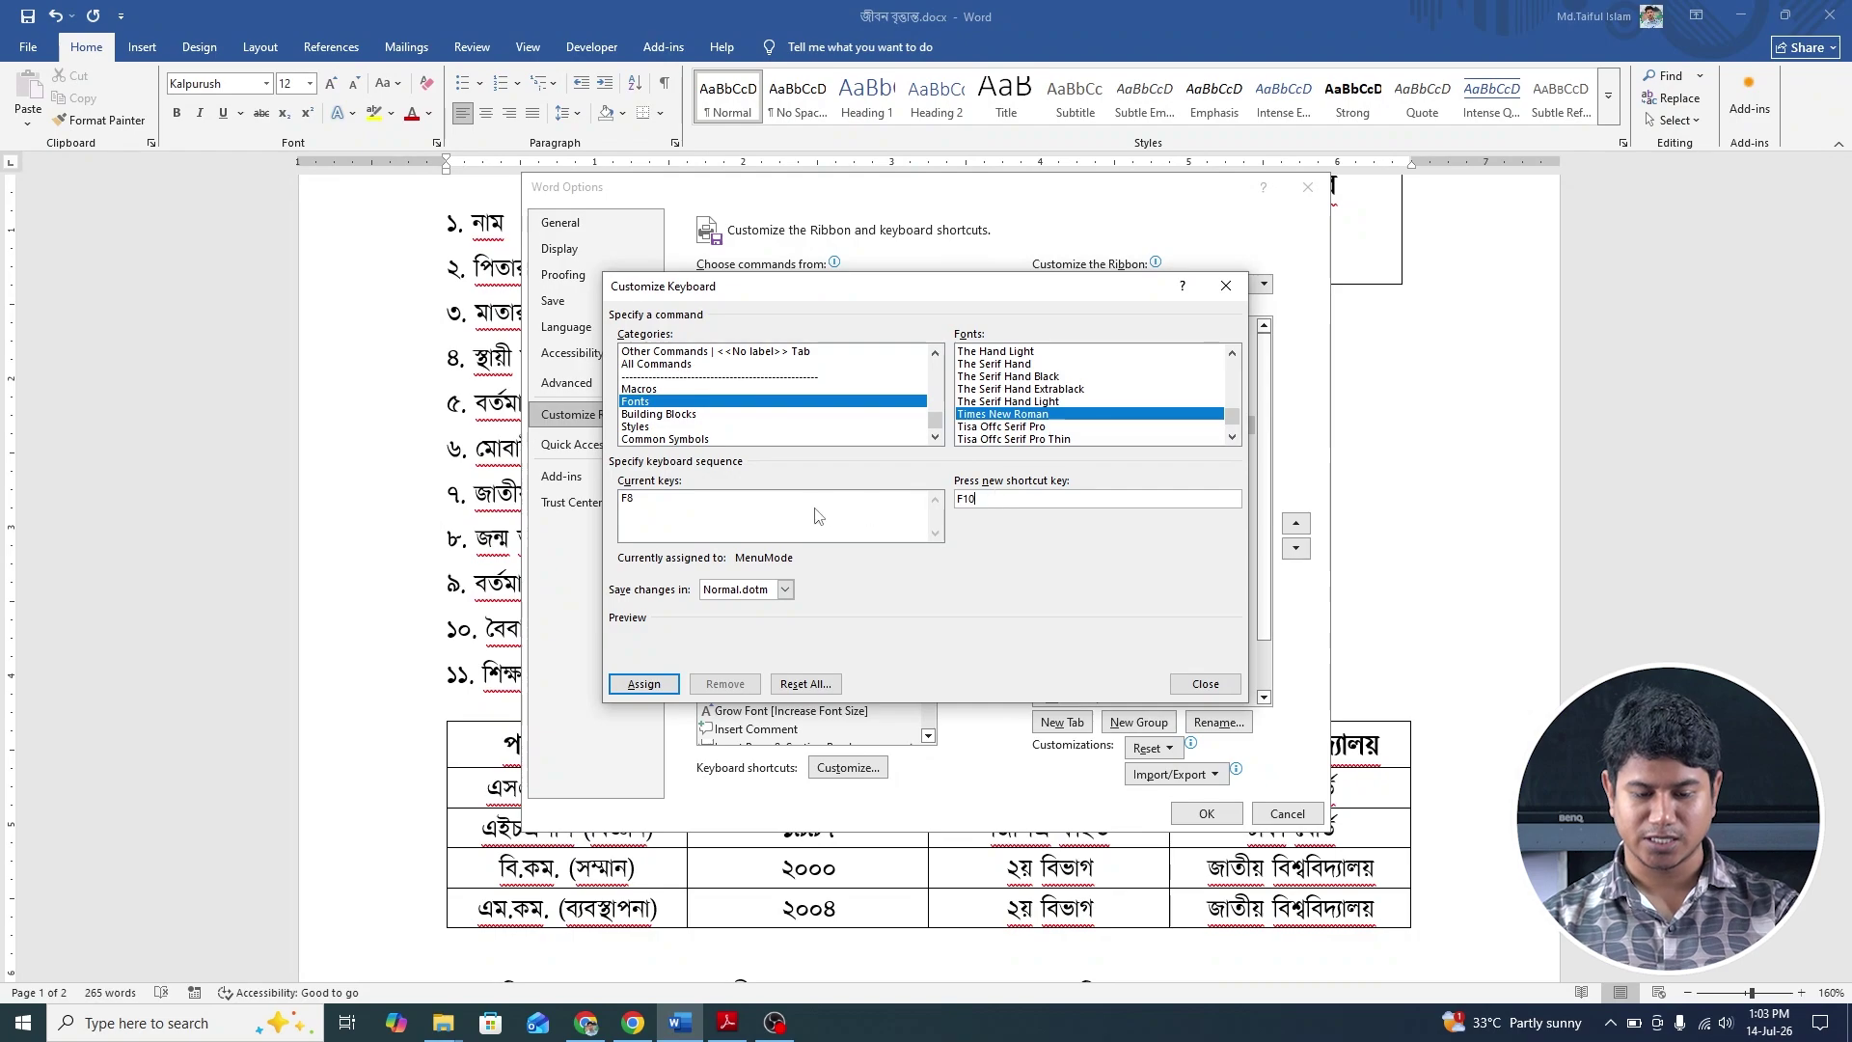
pyautogui.click(669, 683)
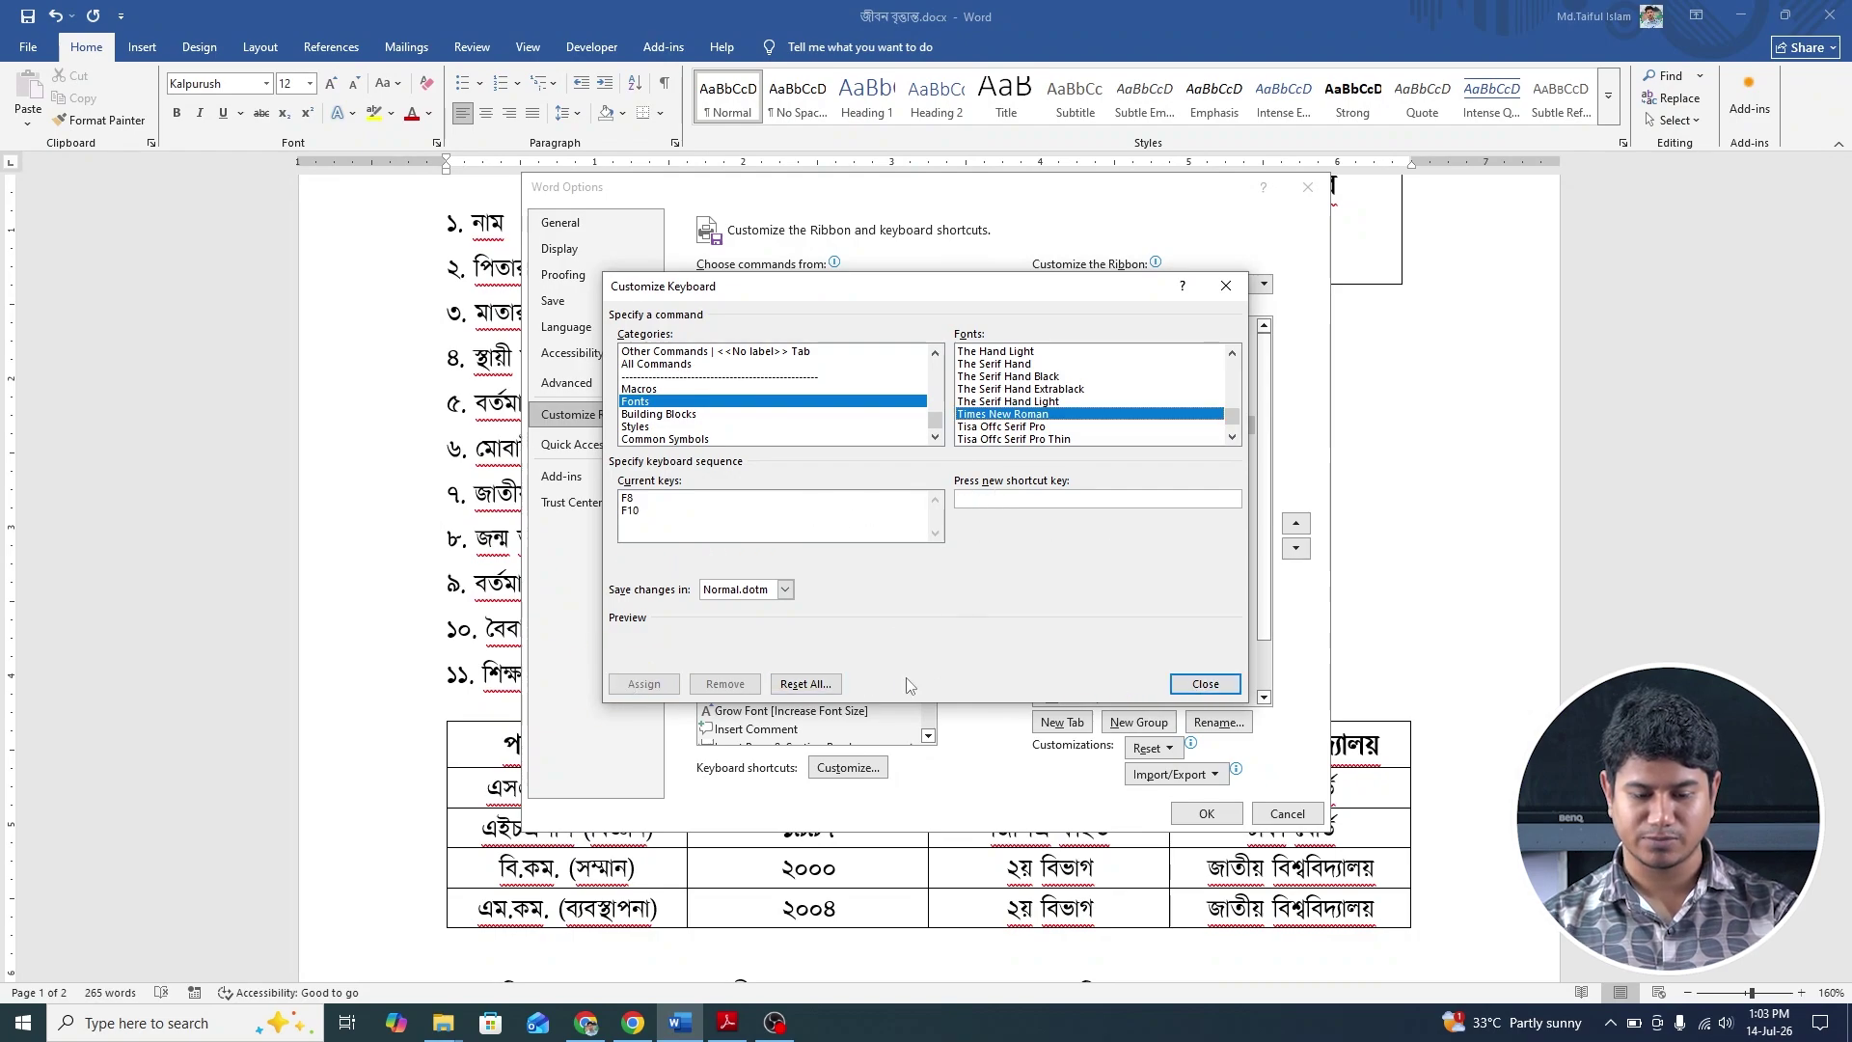
pyautogui.click(1035, 500)
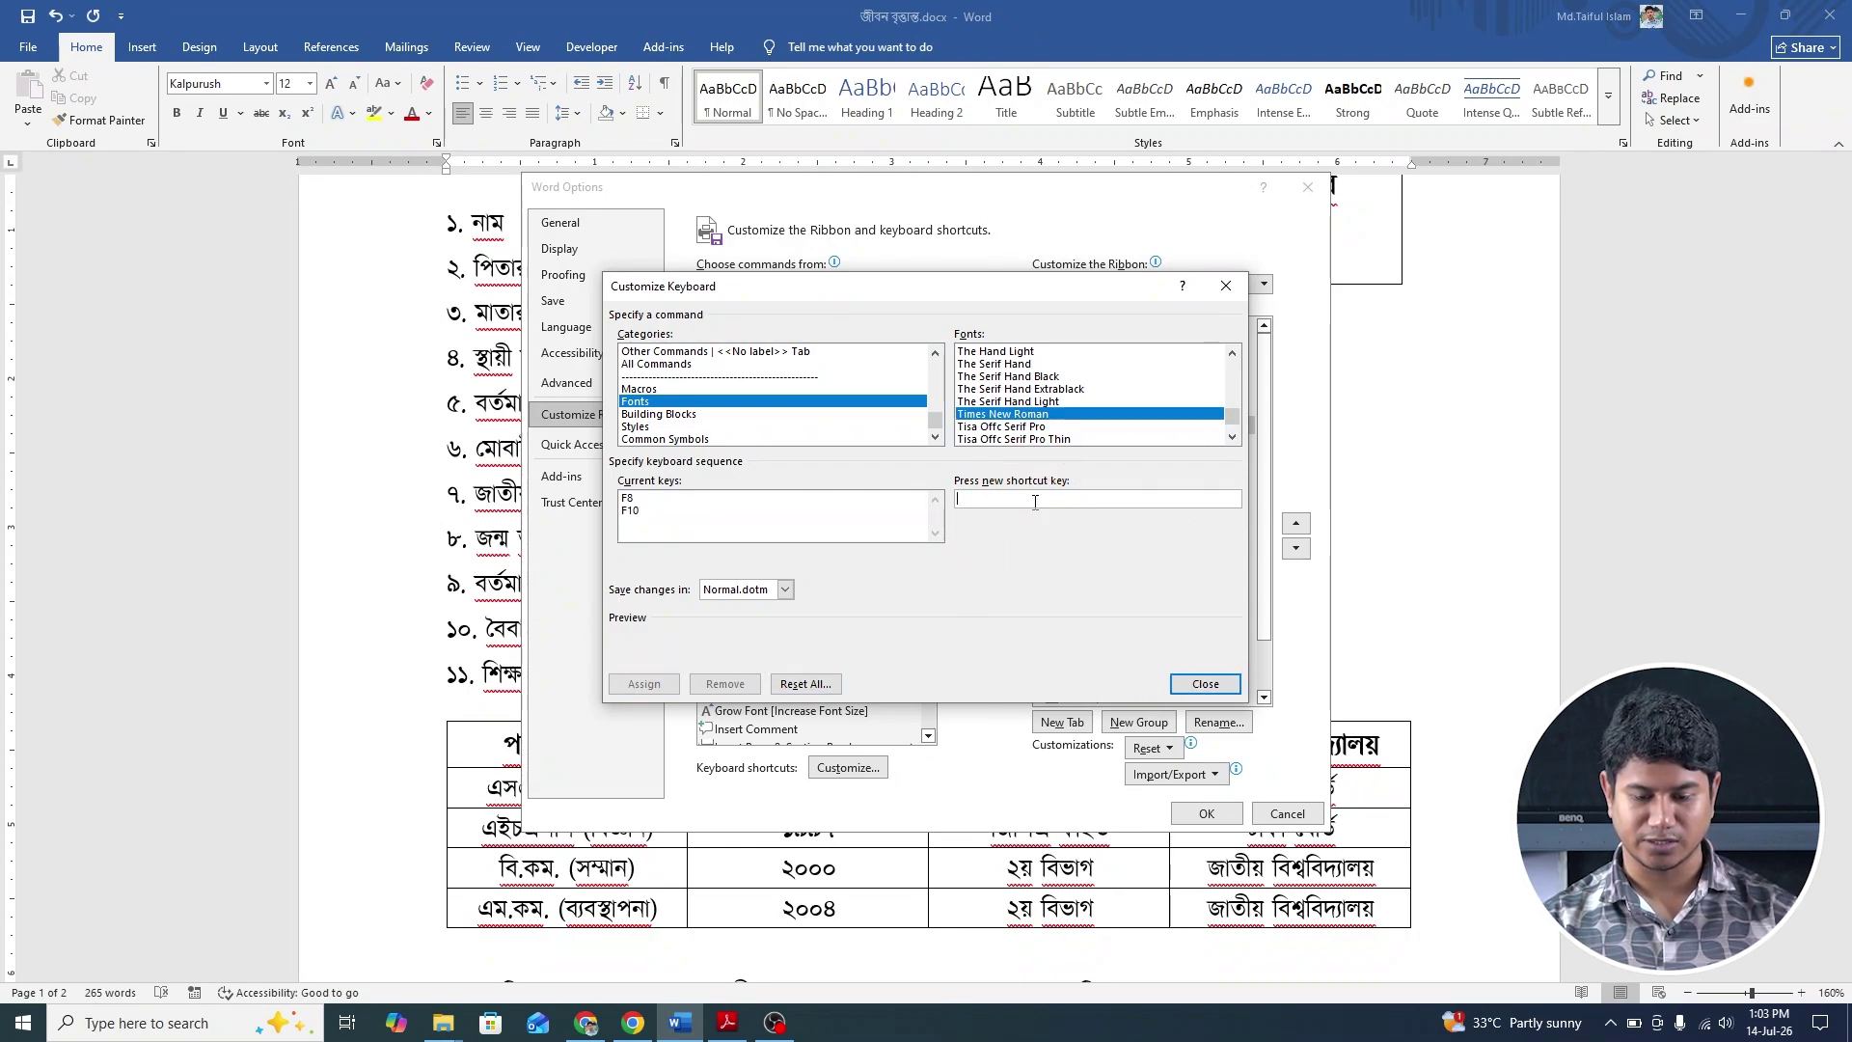
pyautogui.press('F10')
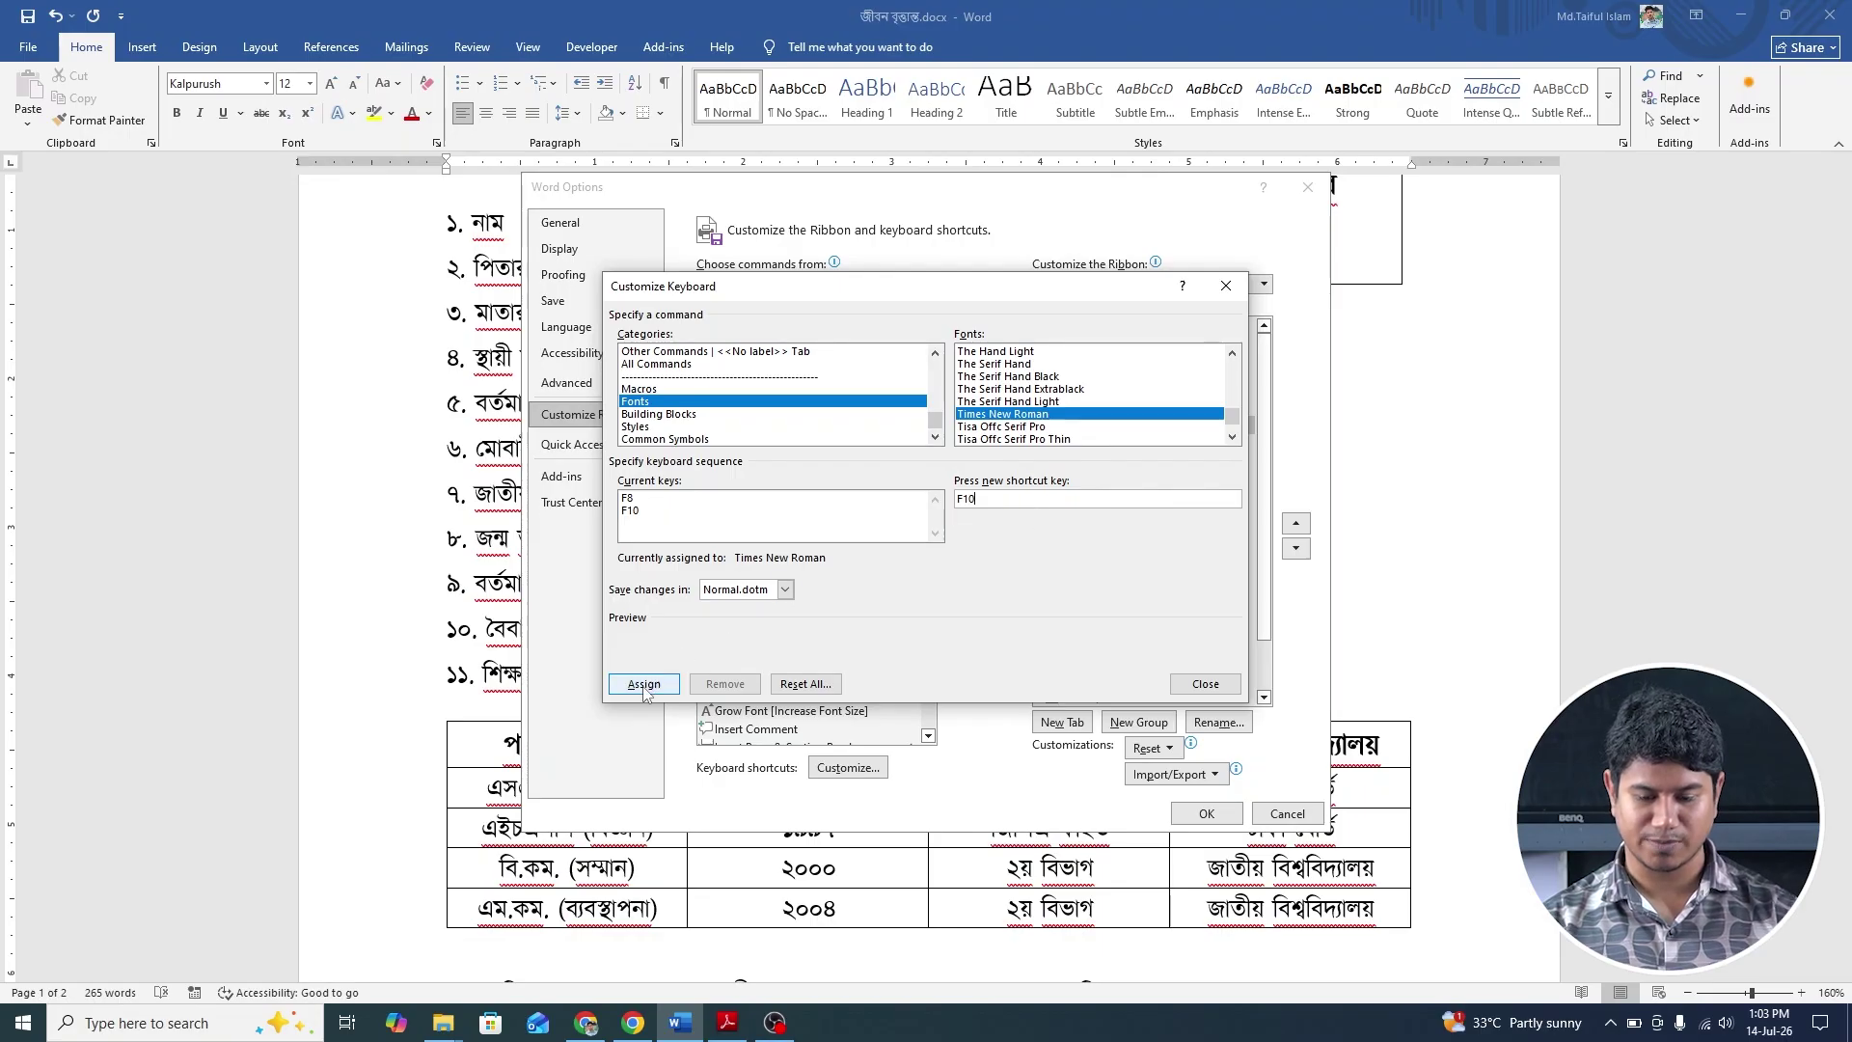
pyautogui.click(647, 684)
# Close the dialogs and press F10 to switch the text to Times New Roman.
pyautogui.click(1205, 684)
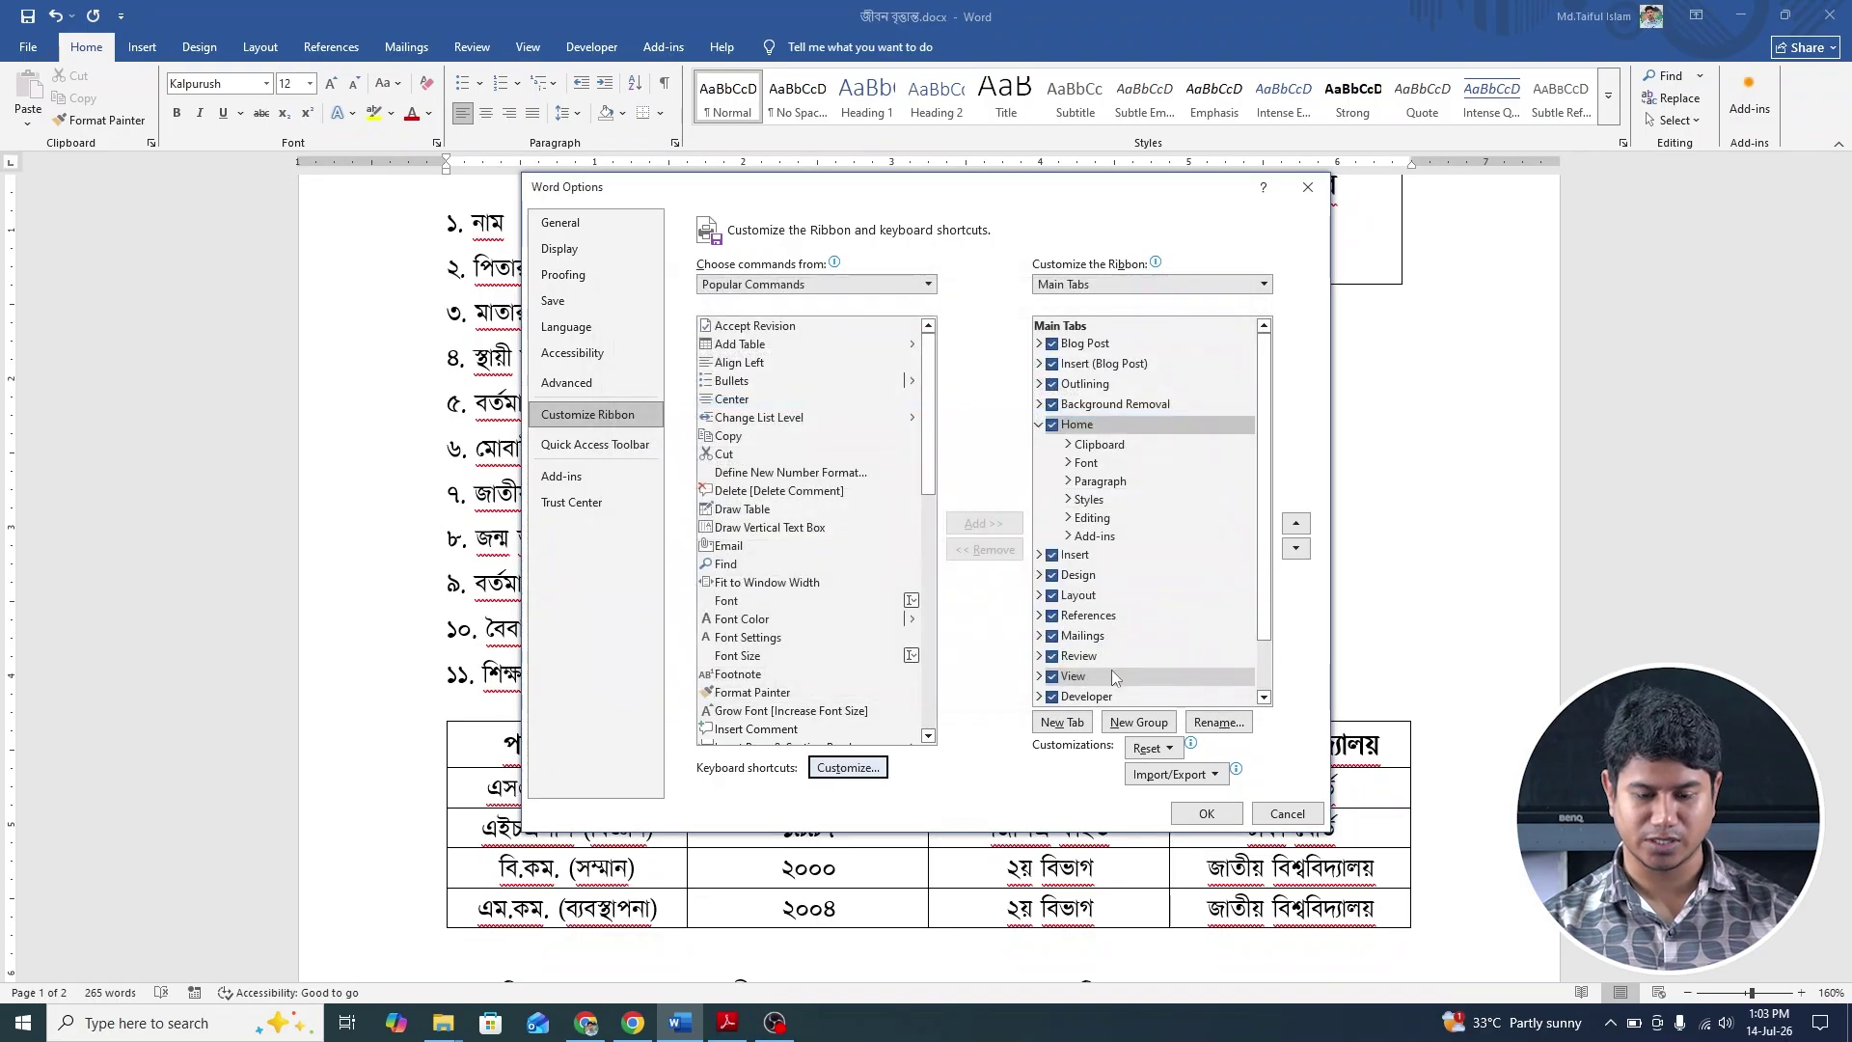
pyautogui.click(1218, 813)
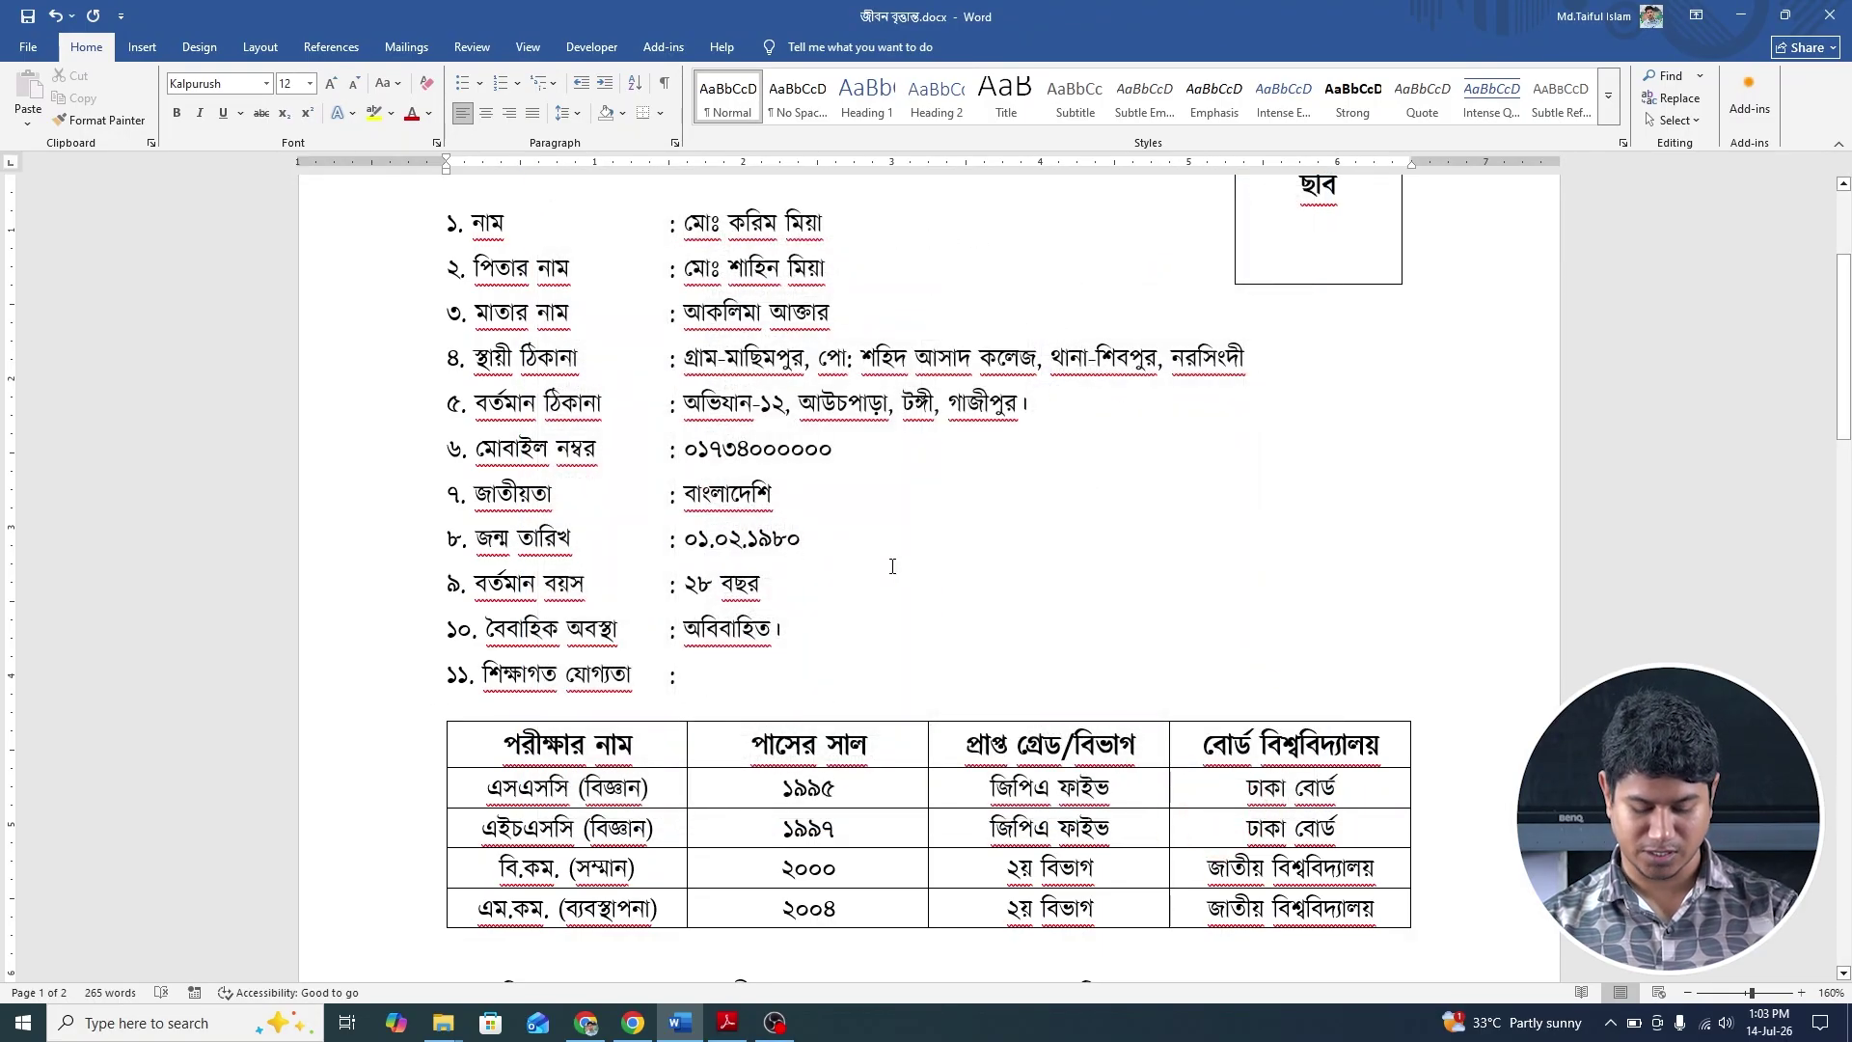
pyautogui.press('F10')
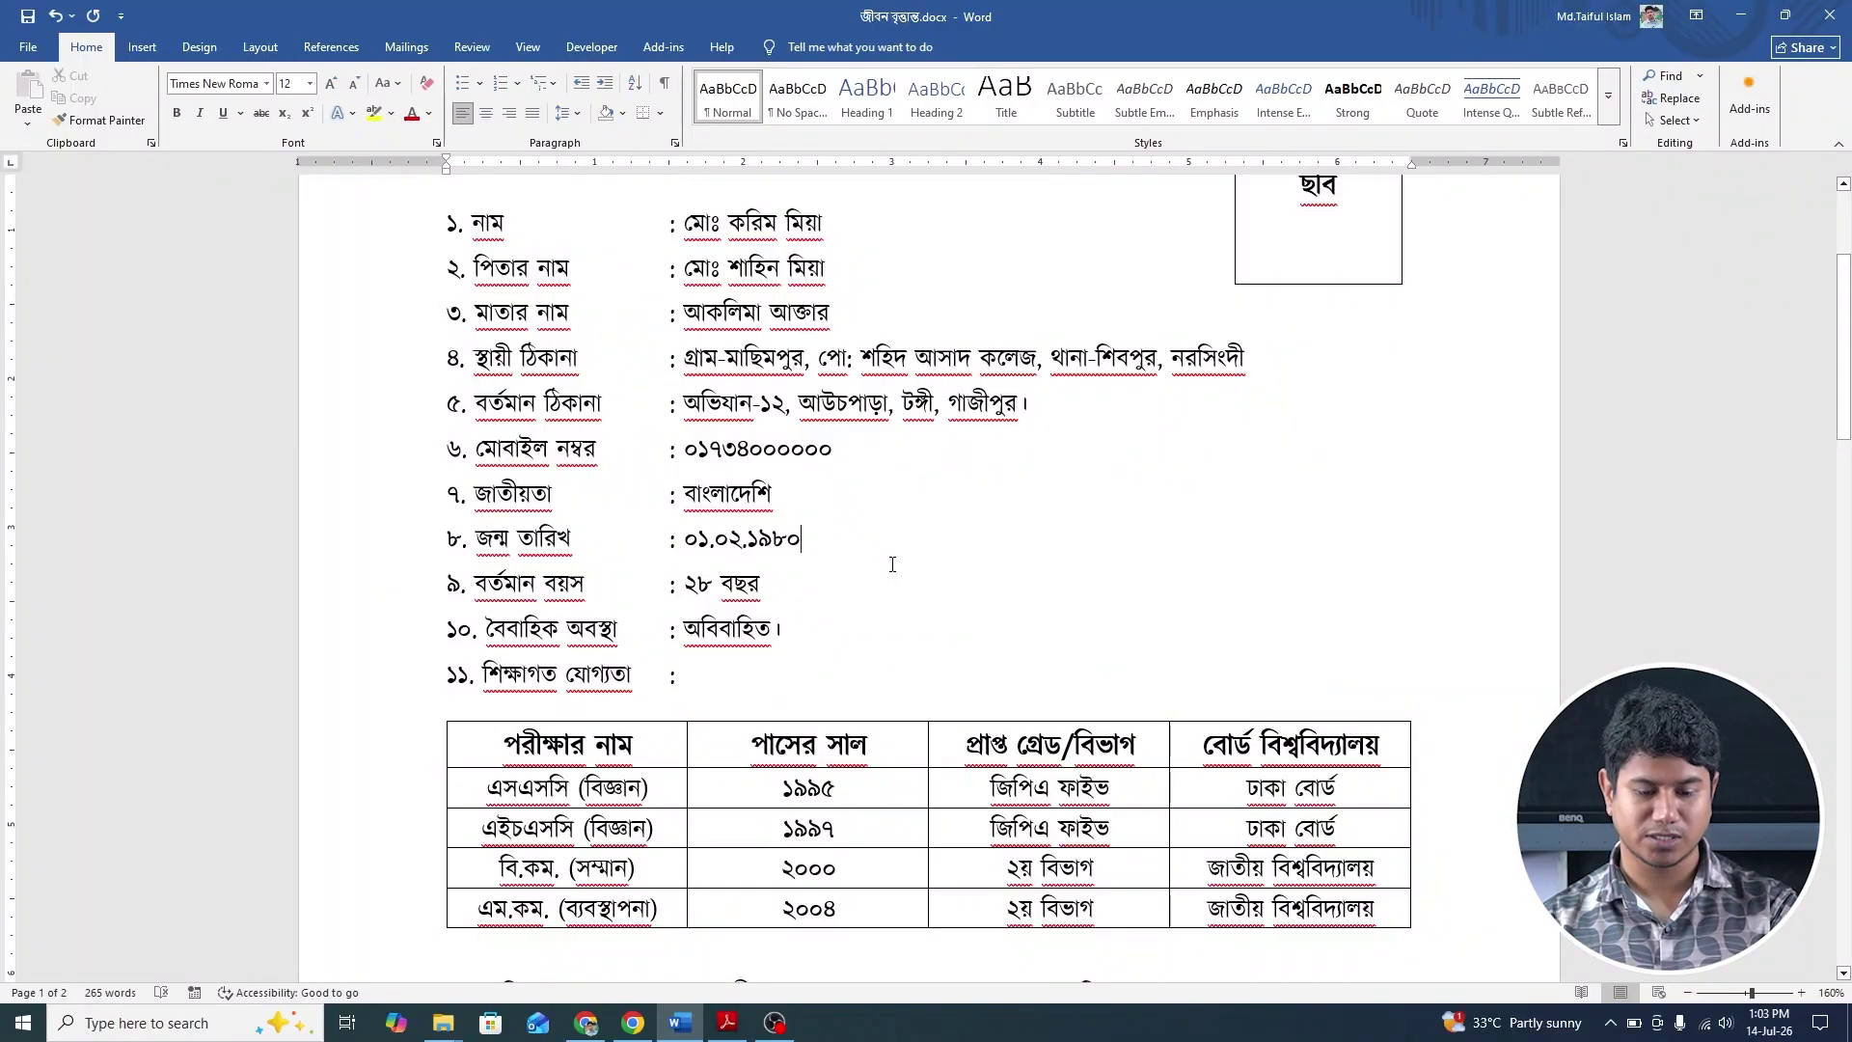